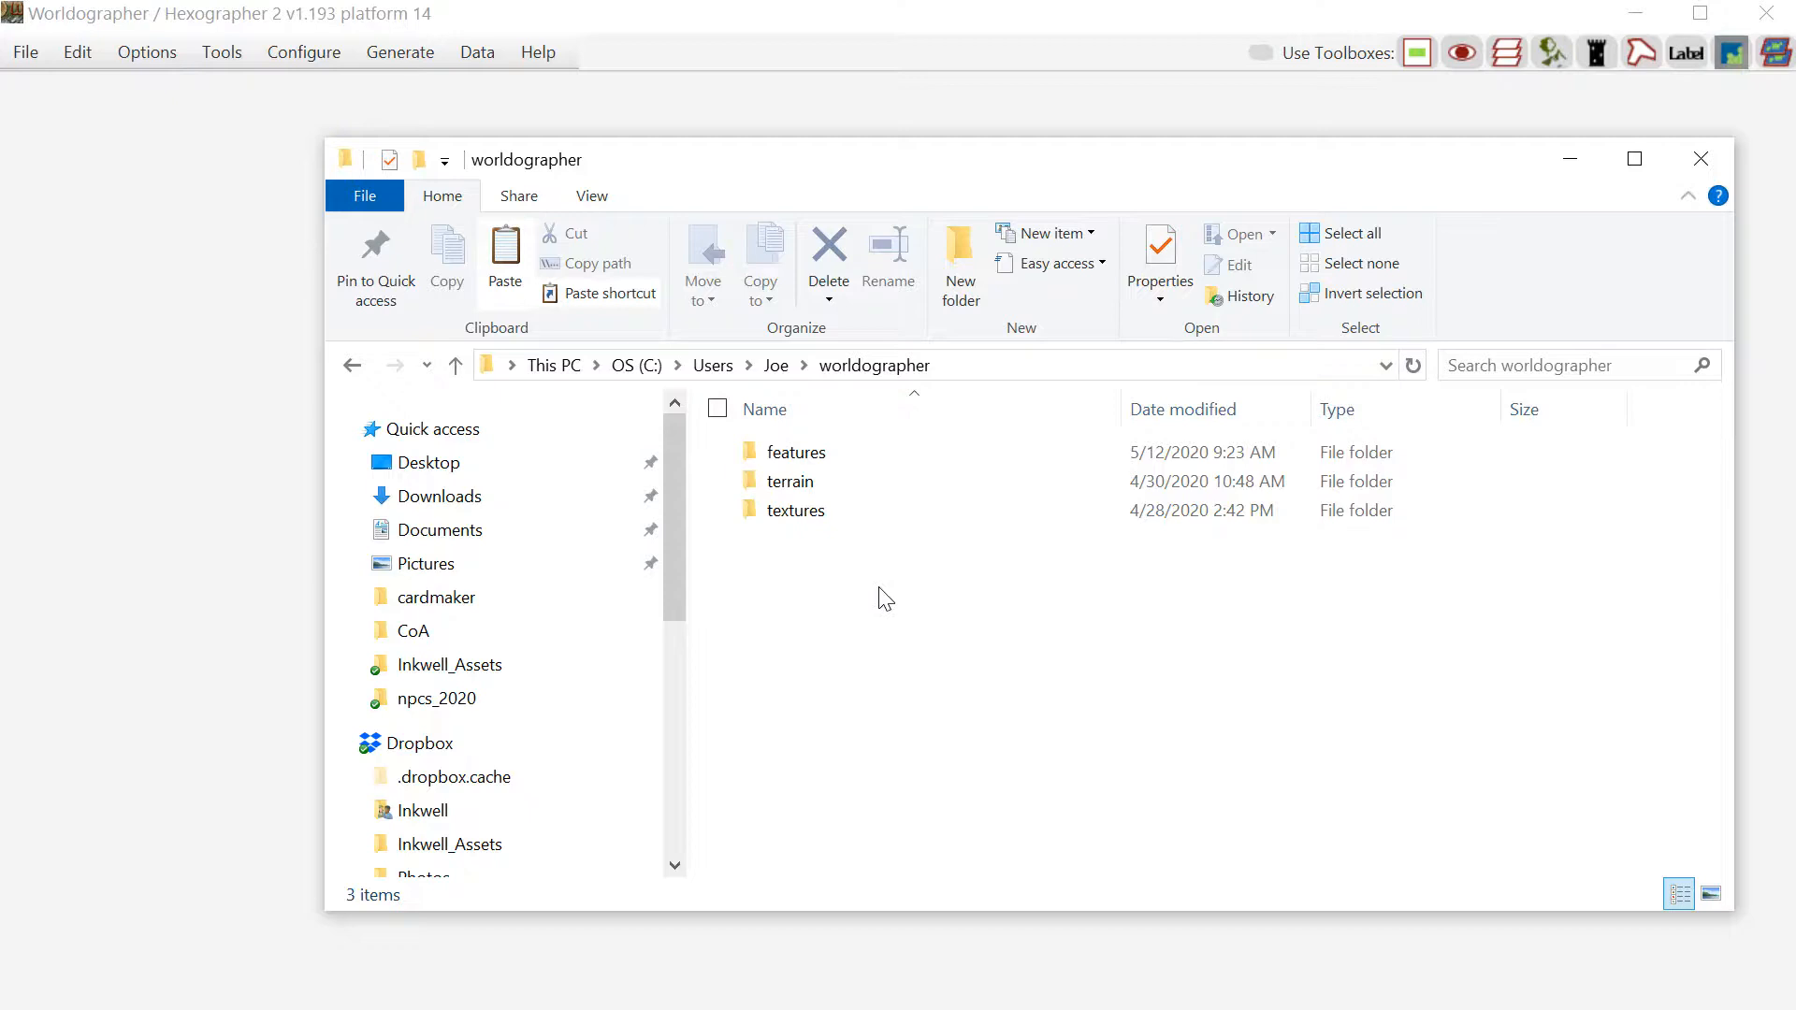
Look through the feature images in the large area subfolder of the features folder, and close the file browser
double_click(810, 458)
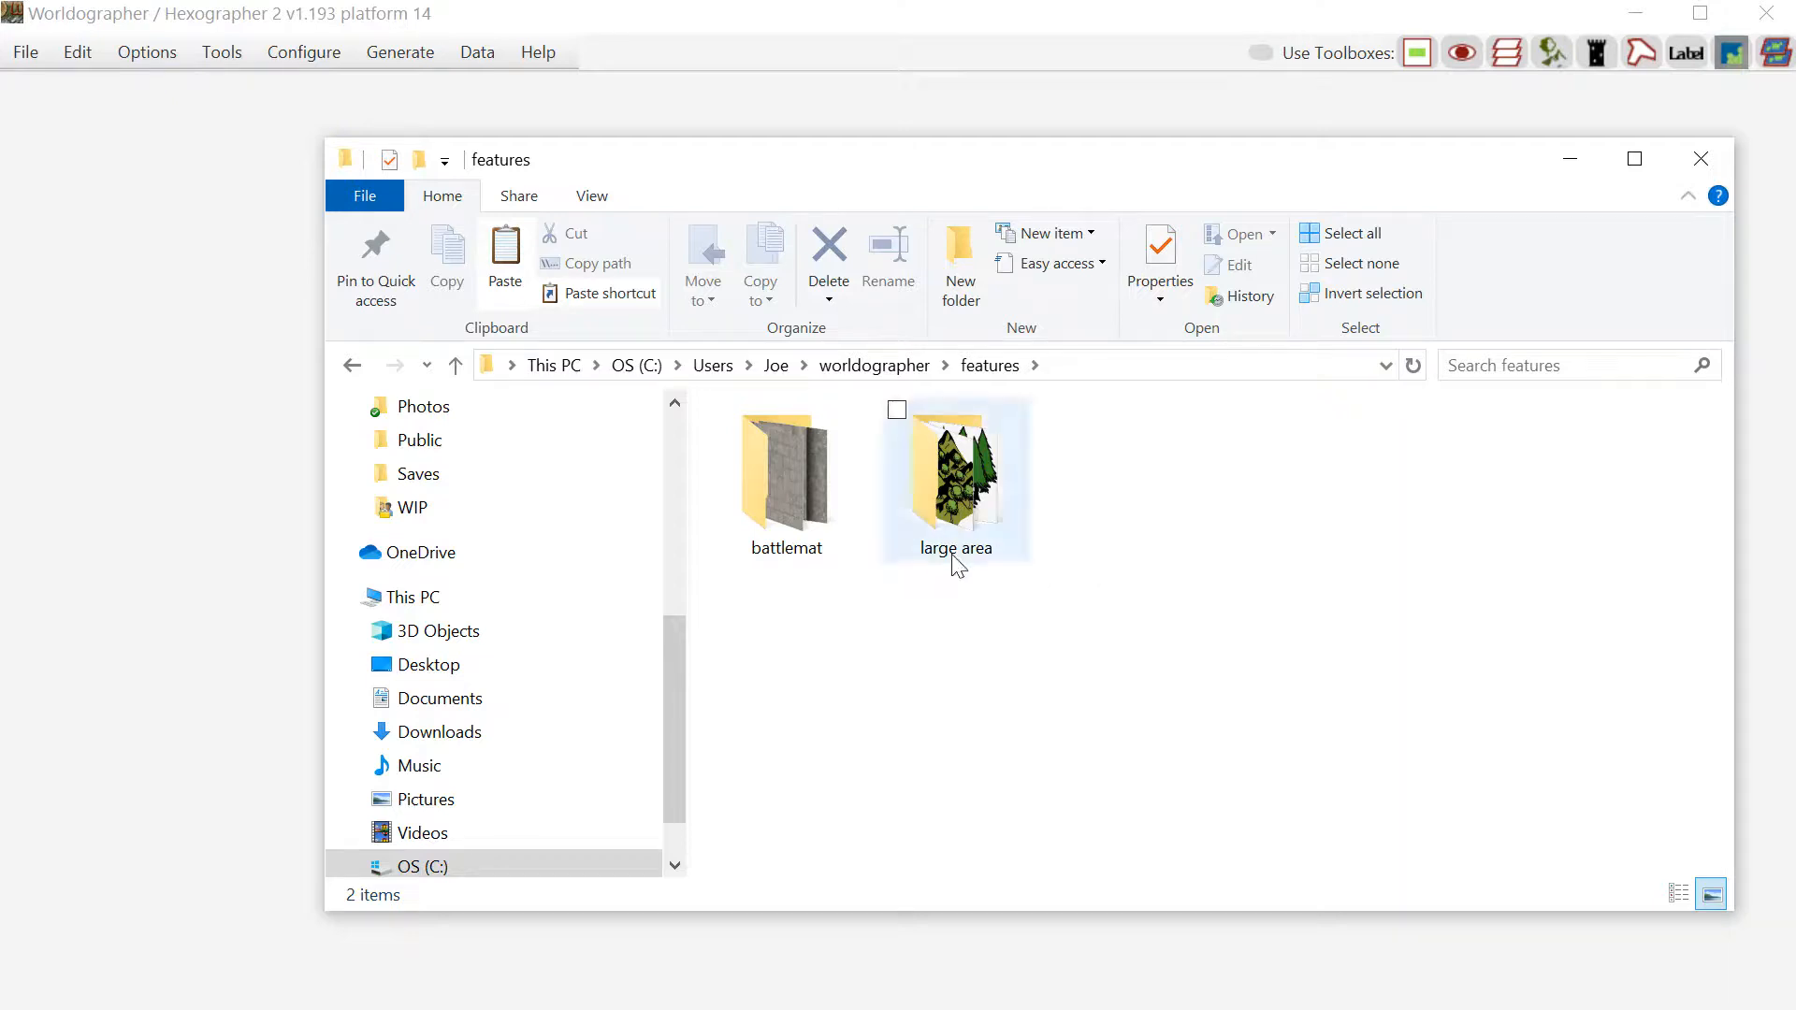
mouse_move(972, 558)
double_click(964, 493)
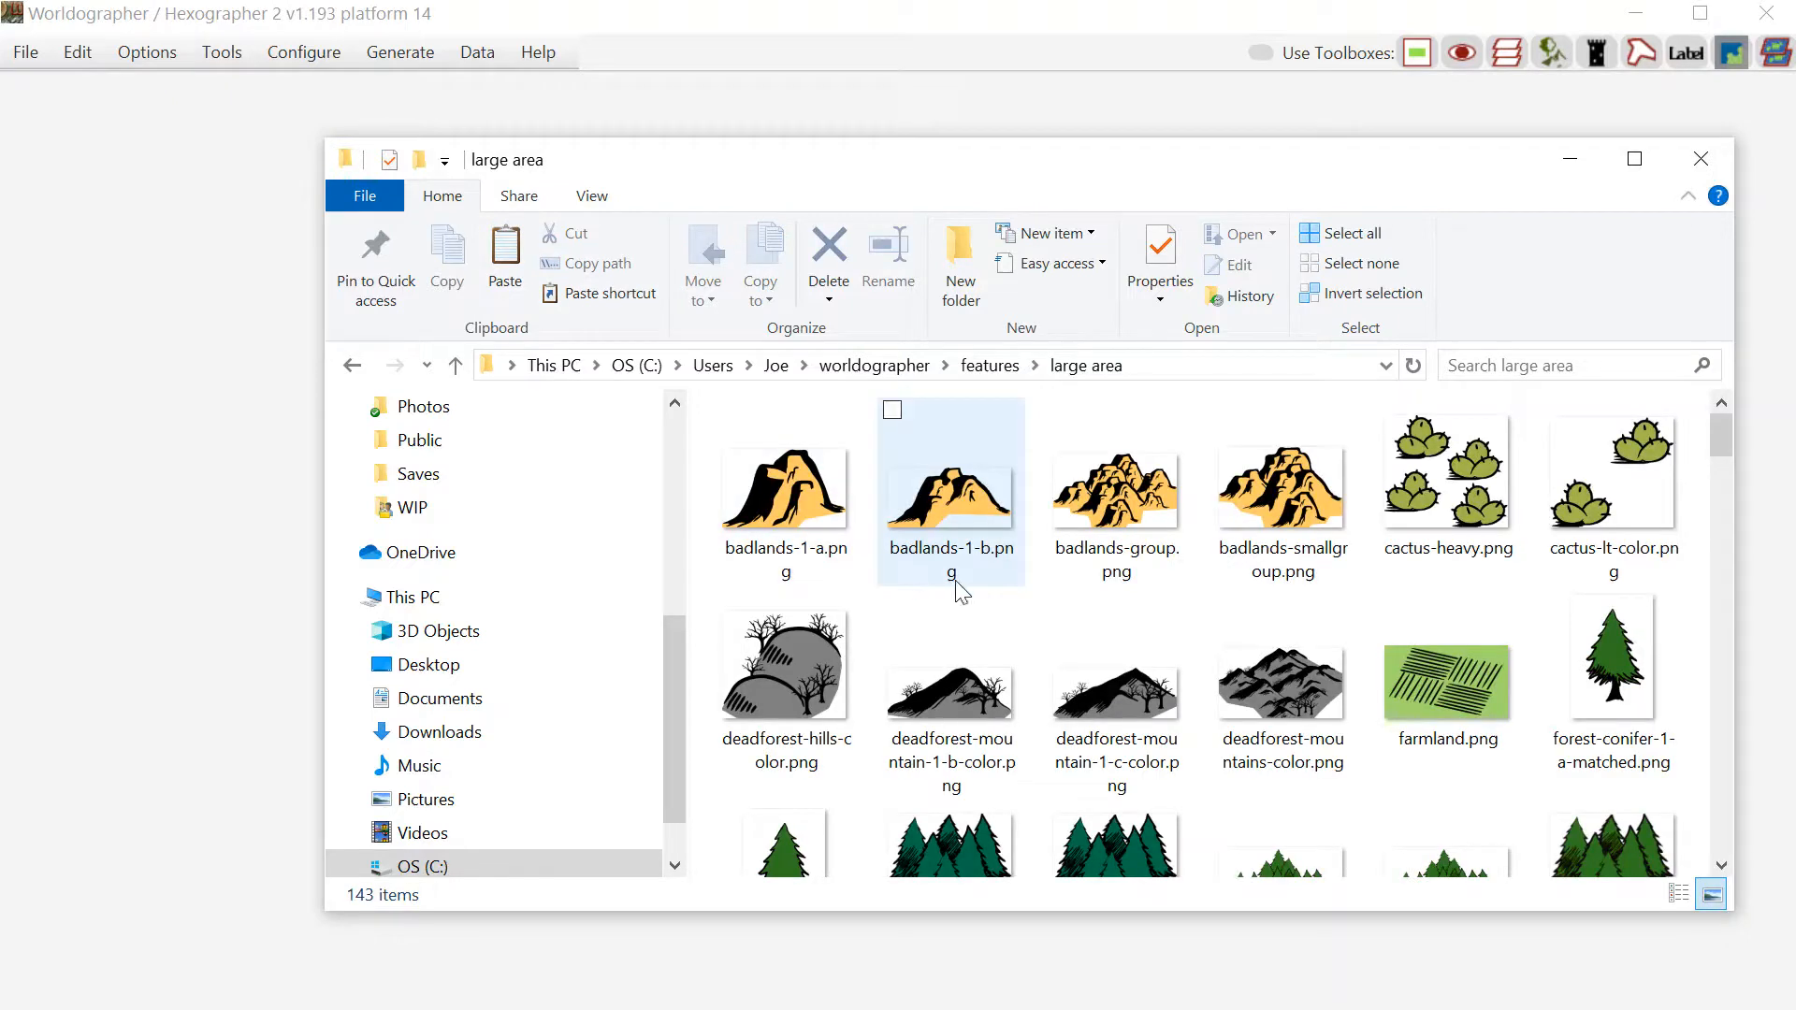
mouse_move(961, 590)
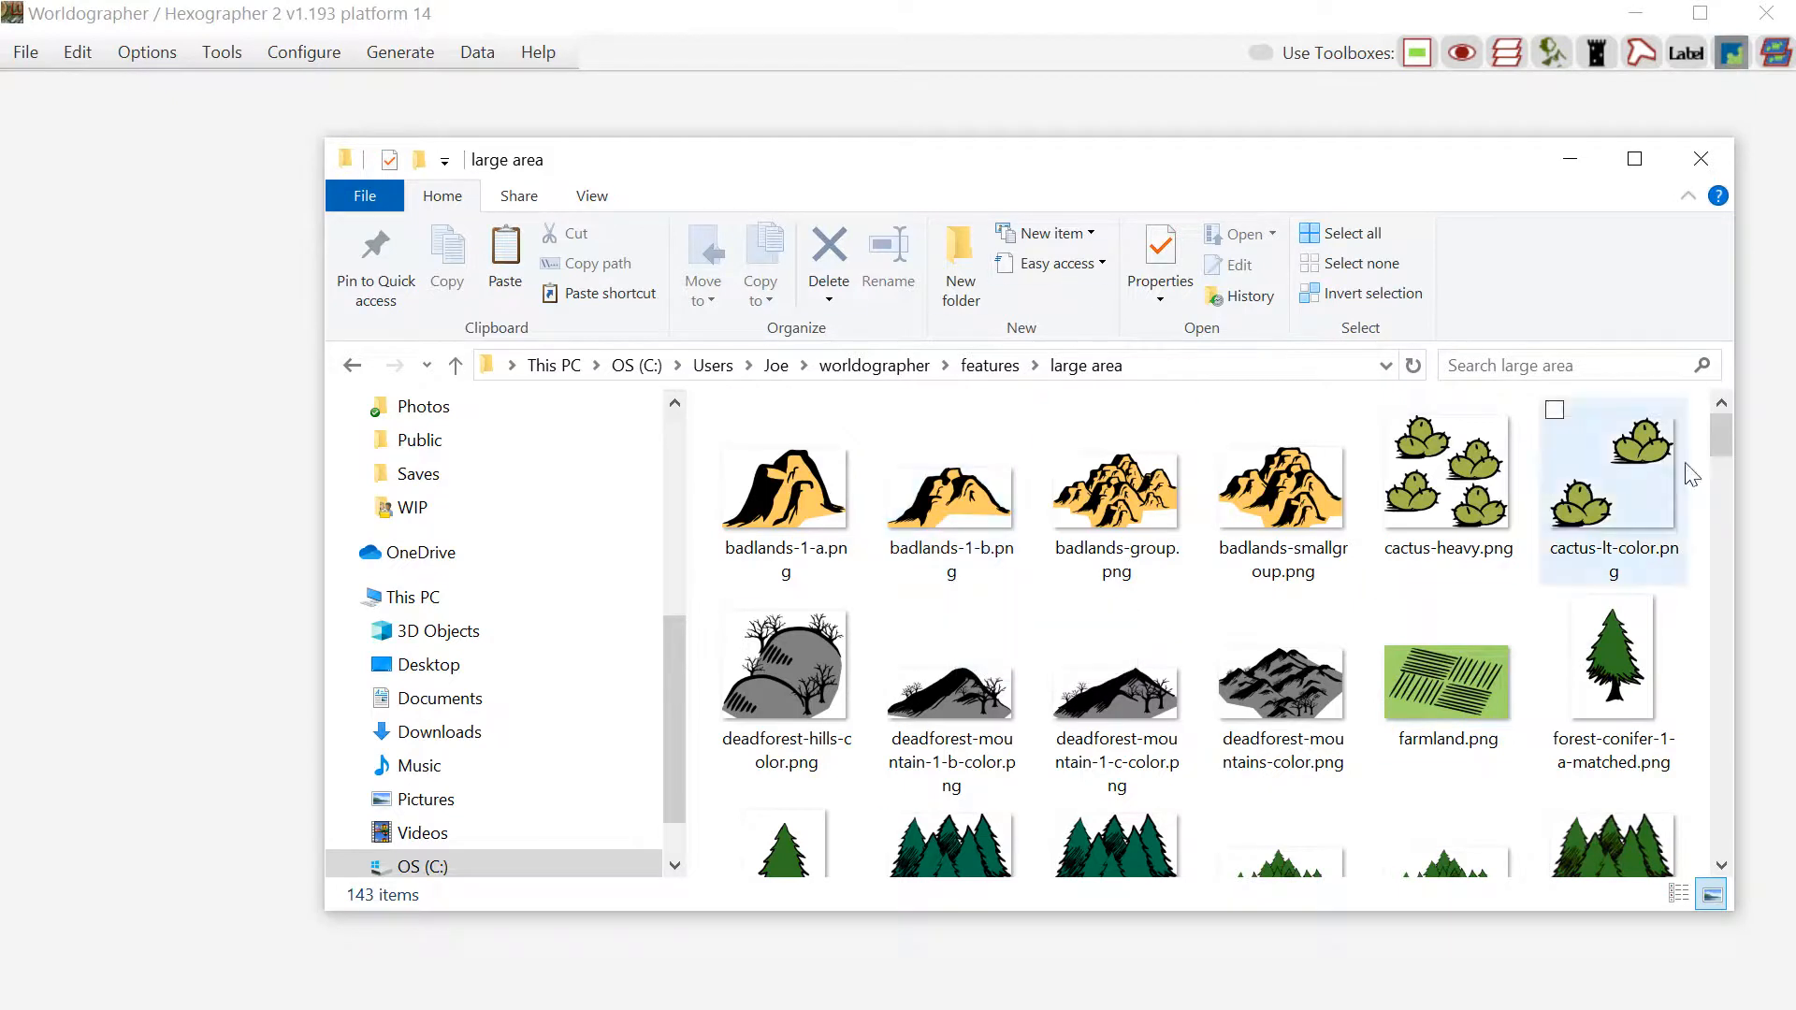
mouse_move(1720, 441)
left_mouse_down()
mouse_move(1728, 668)
mouse_move(1721, 436)
left_mouse_up()
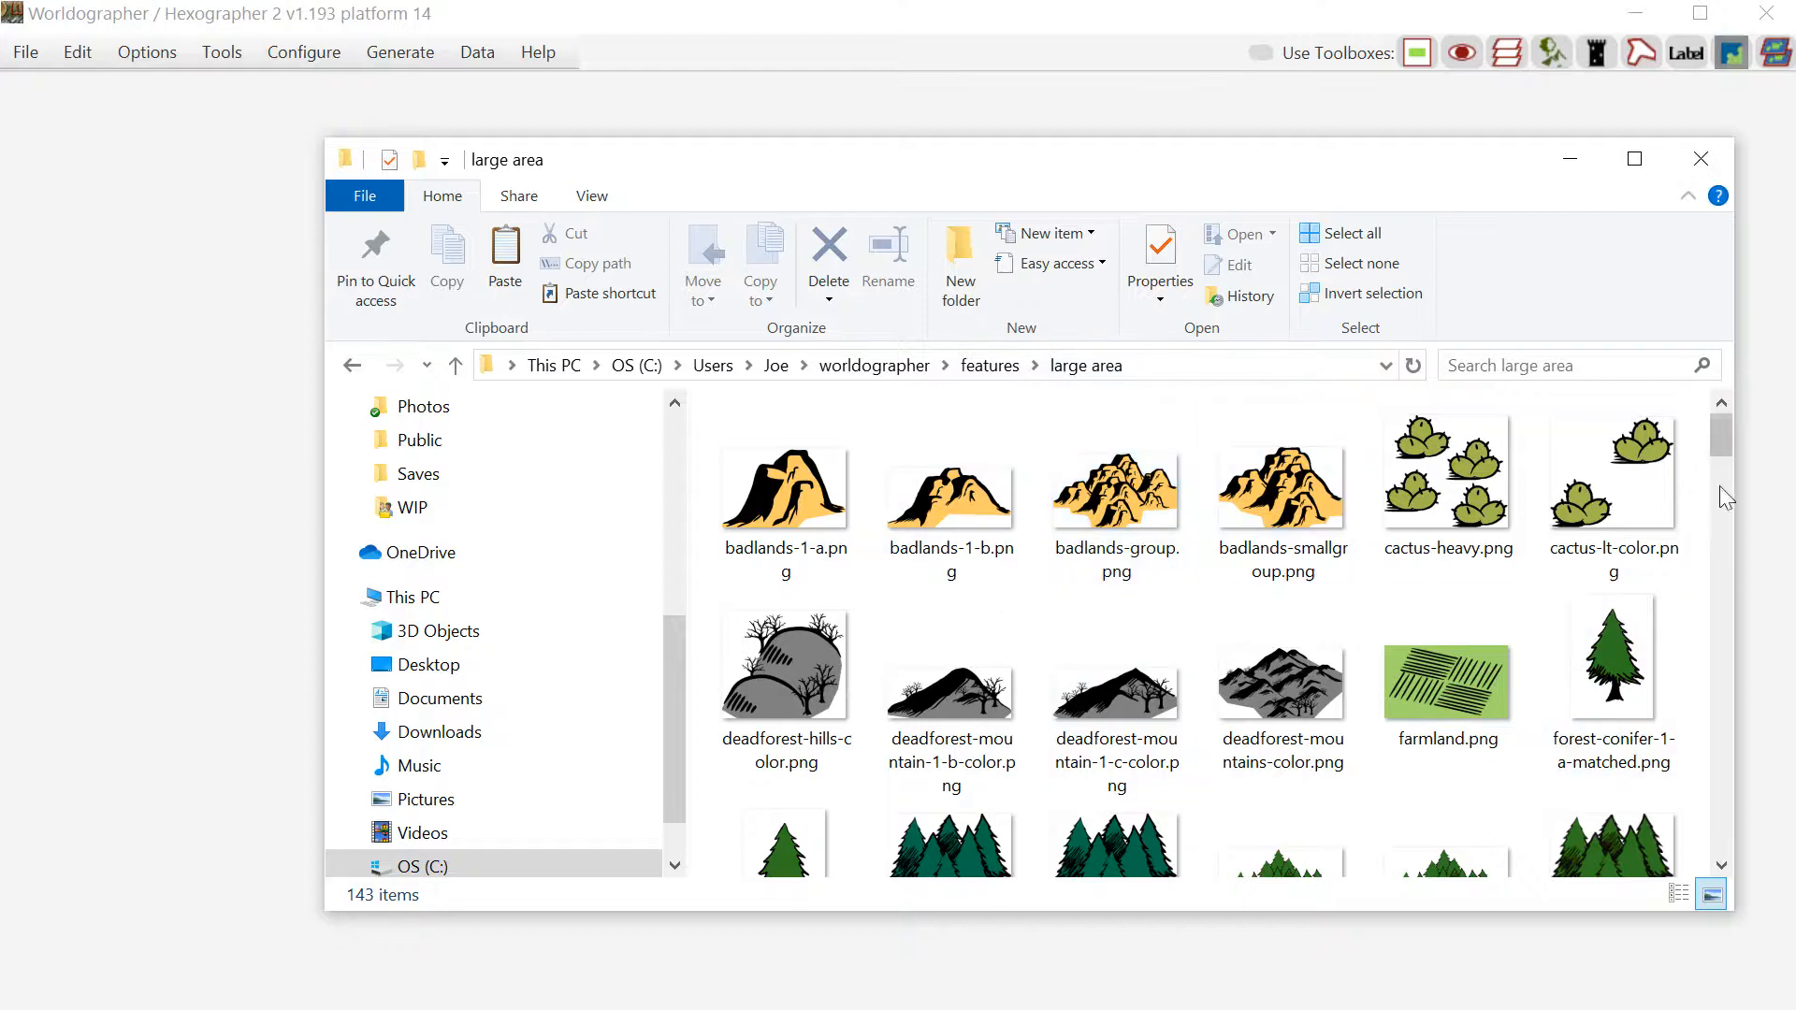
mouse_move(1723, 451)
left_mouse_down()
mouse_move(1687, 726)
mouse_move(1719, 762)
mouse_move(1720, 827)
mouse_move(1719, 426)
left_mouse_up()
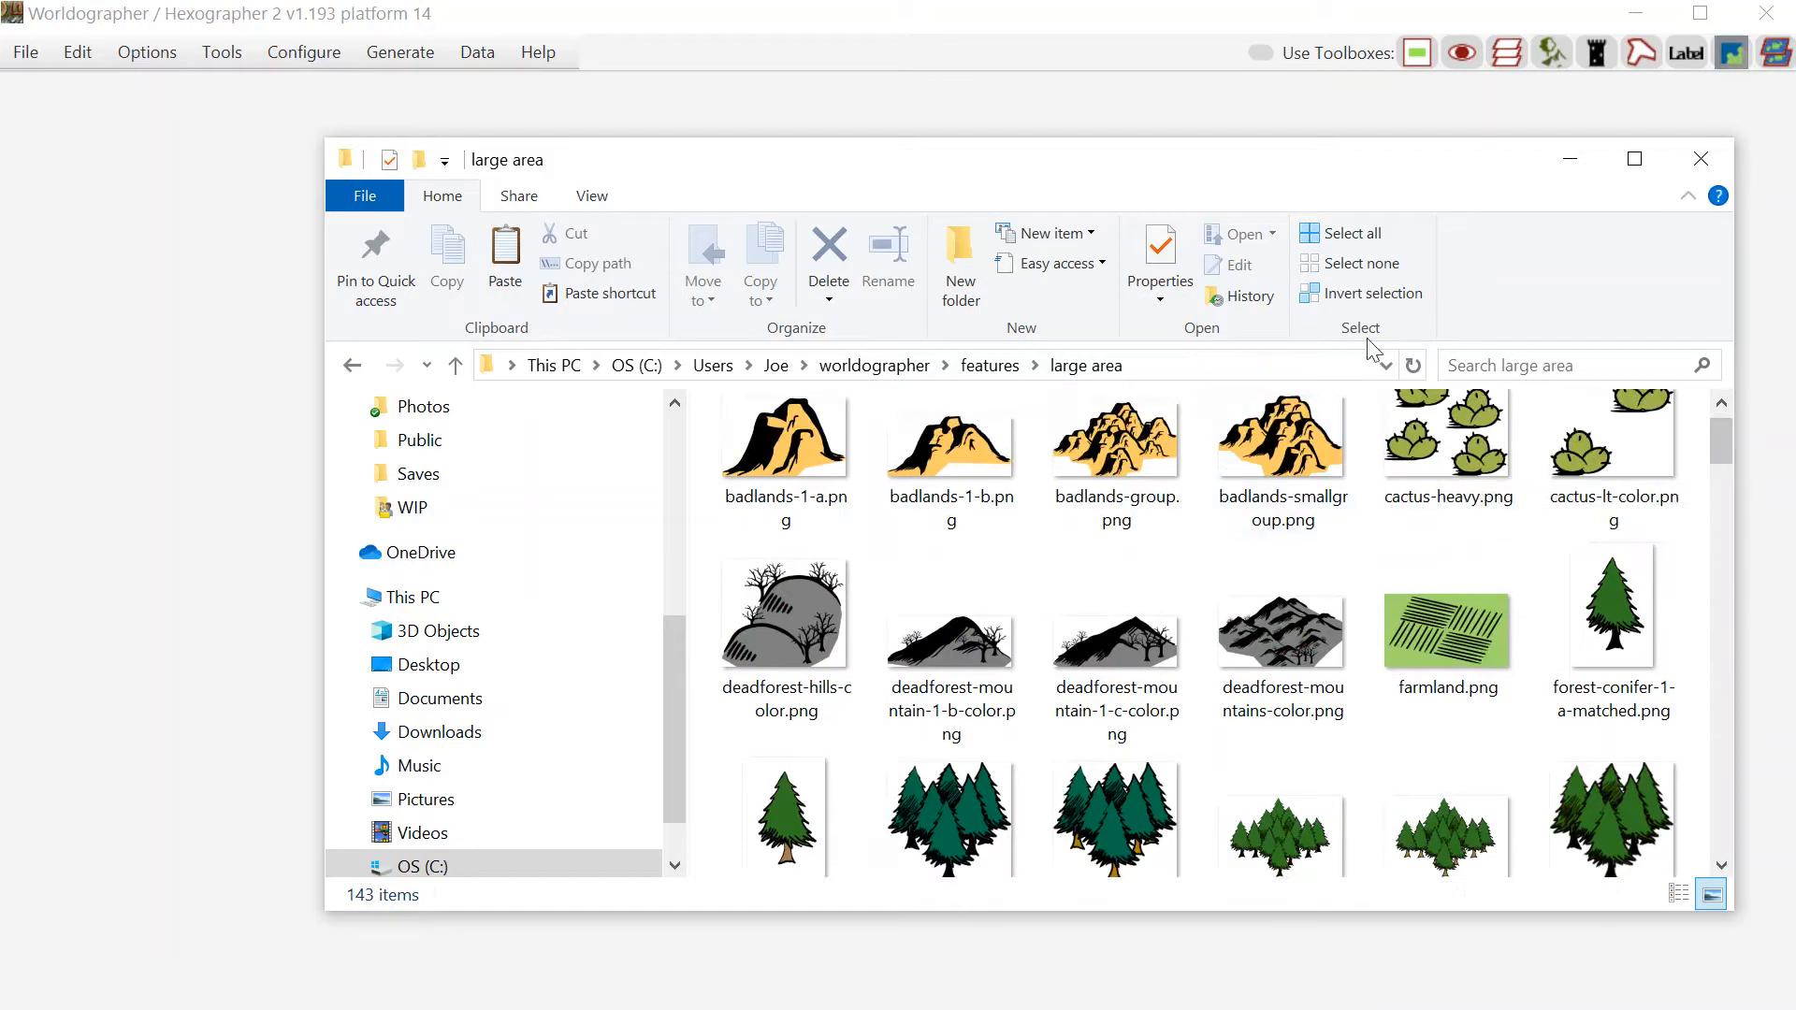
left_click(1701, 166)
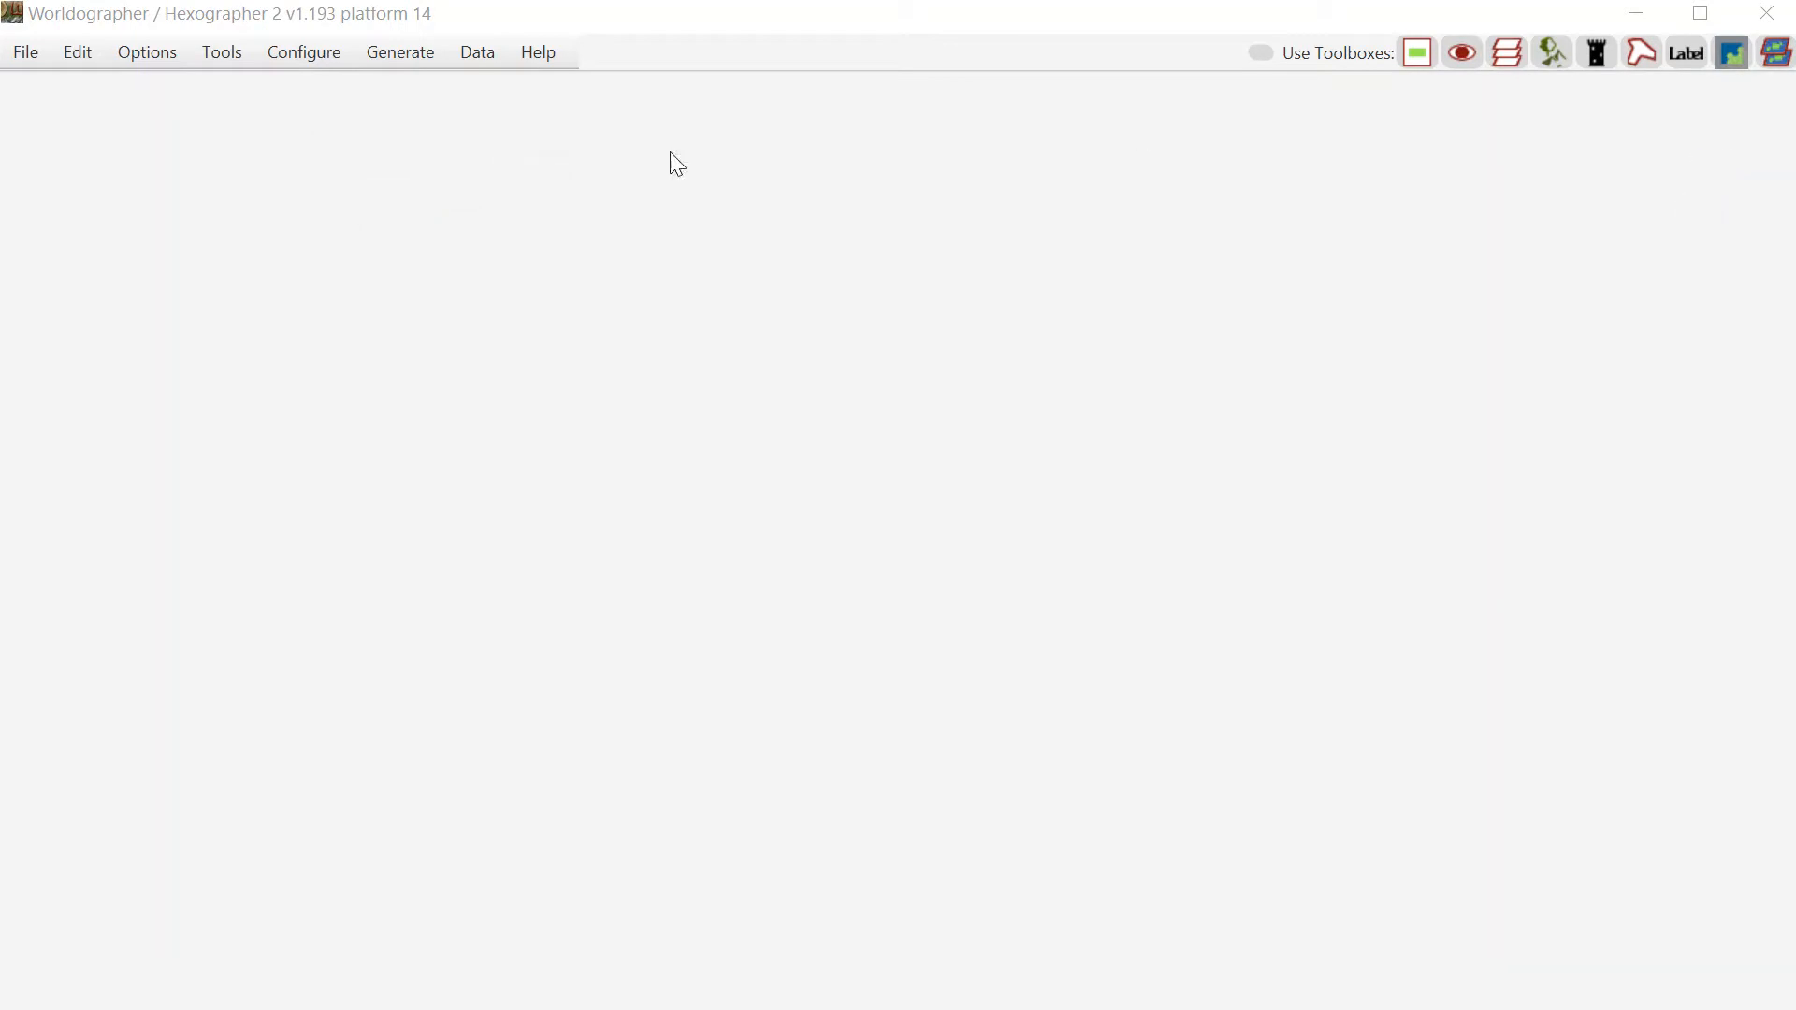
Check where the configuration folder for custom icons is located and dismiss the information dialog
left_click(33, 52)
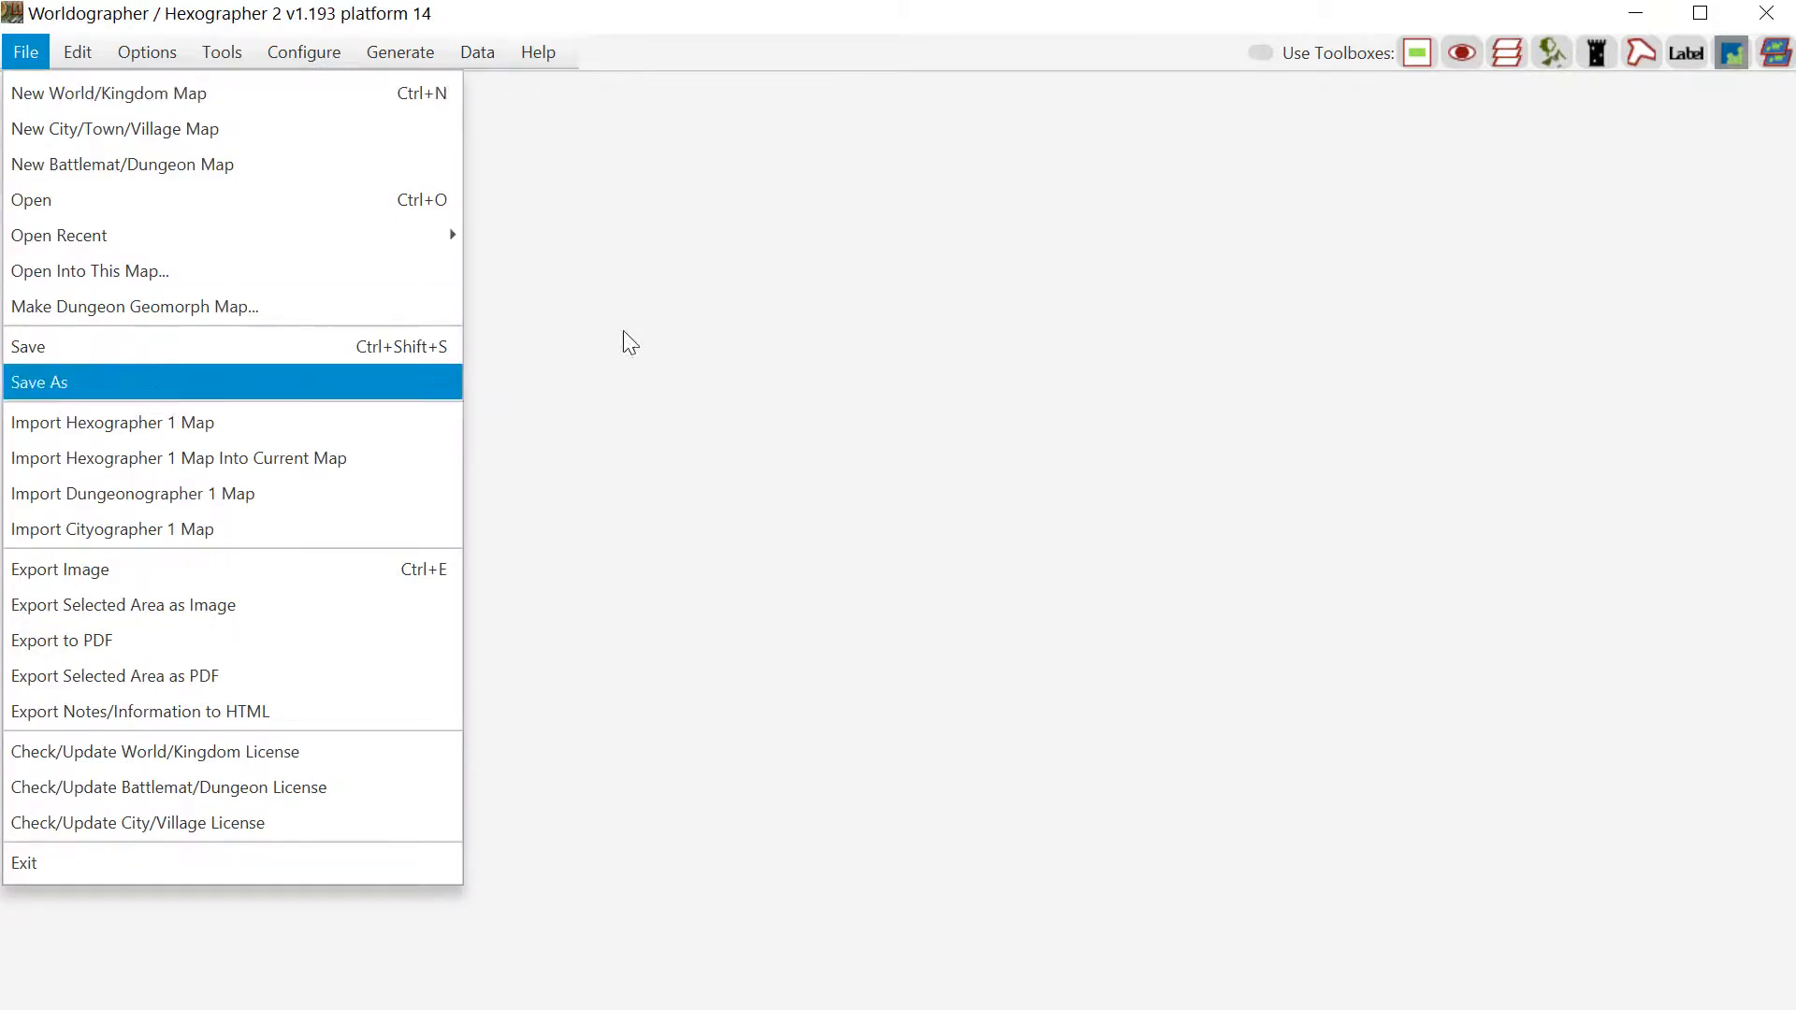
mouse_move(322, 60)
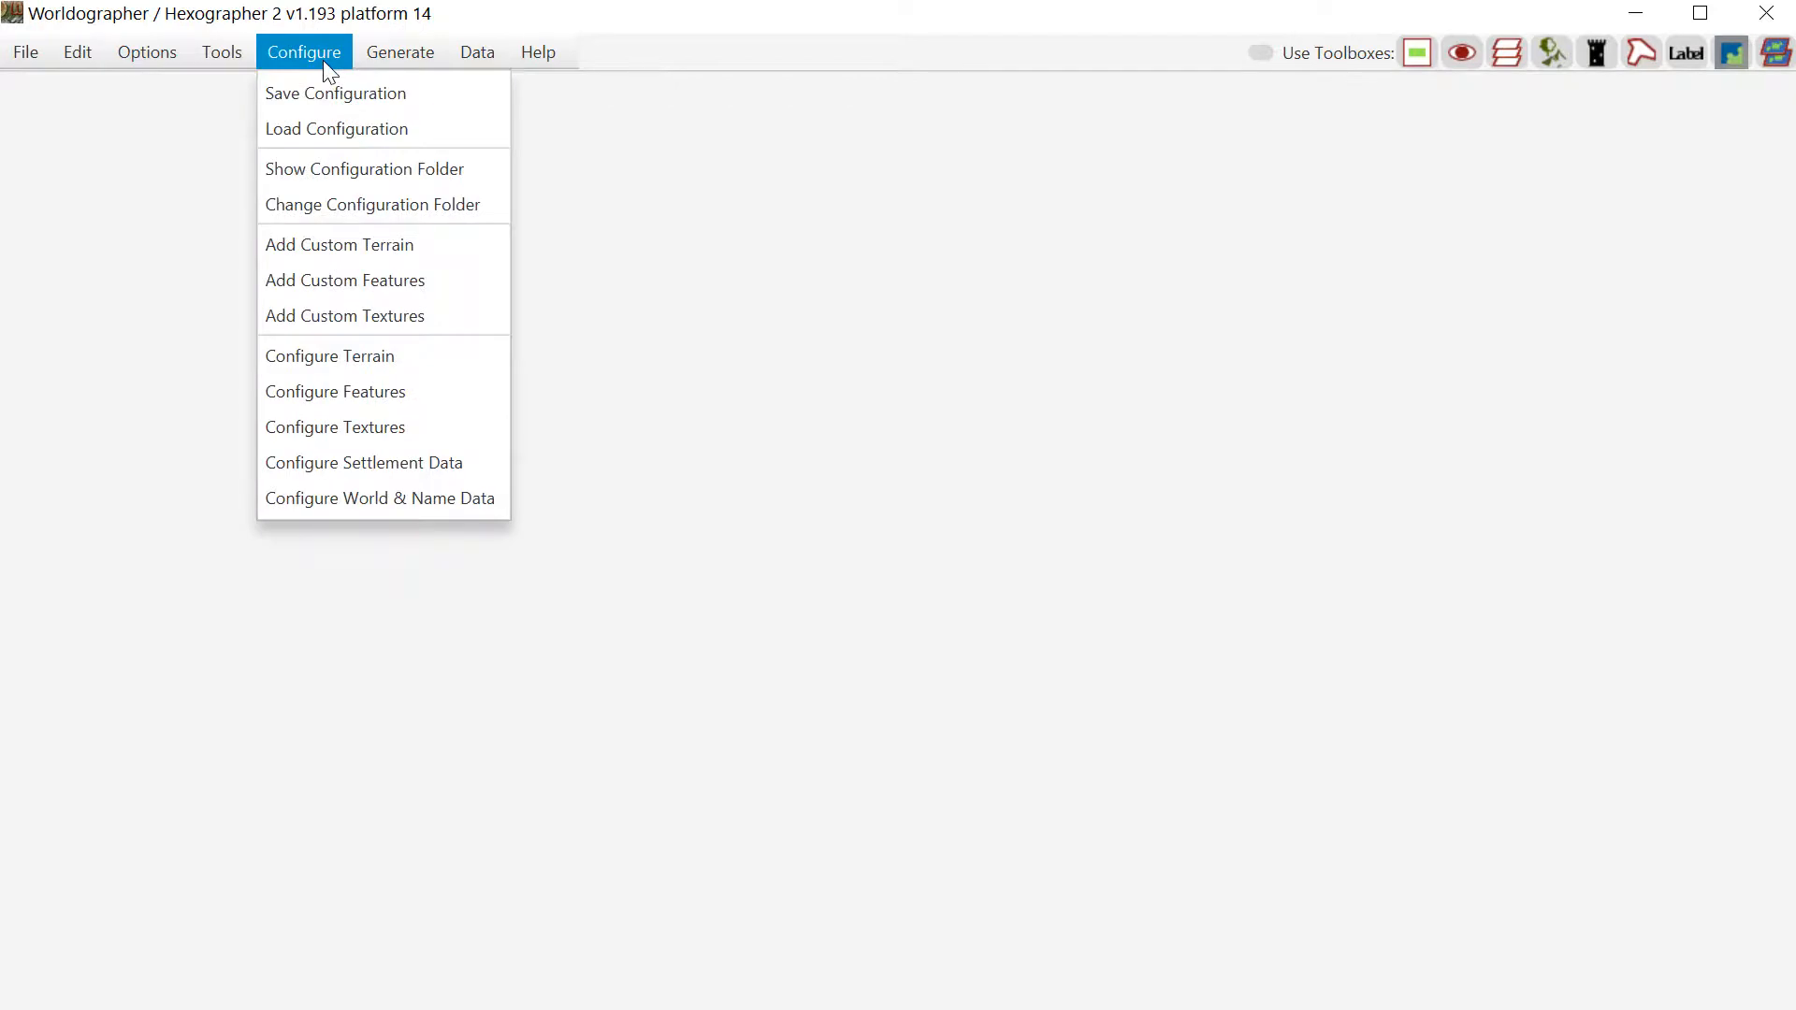
left_click(357, 180)
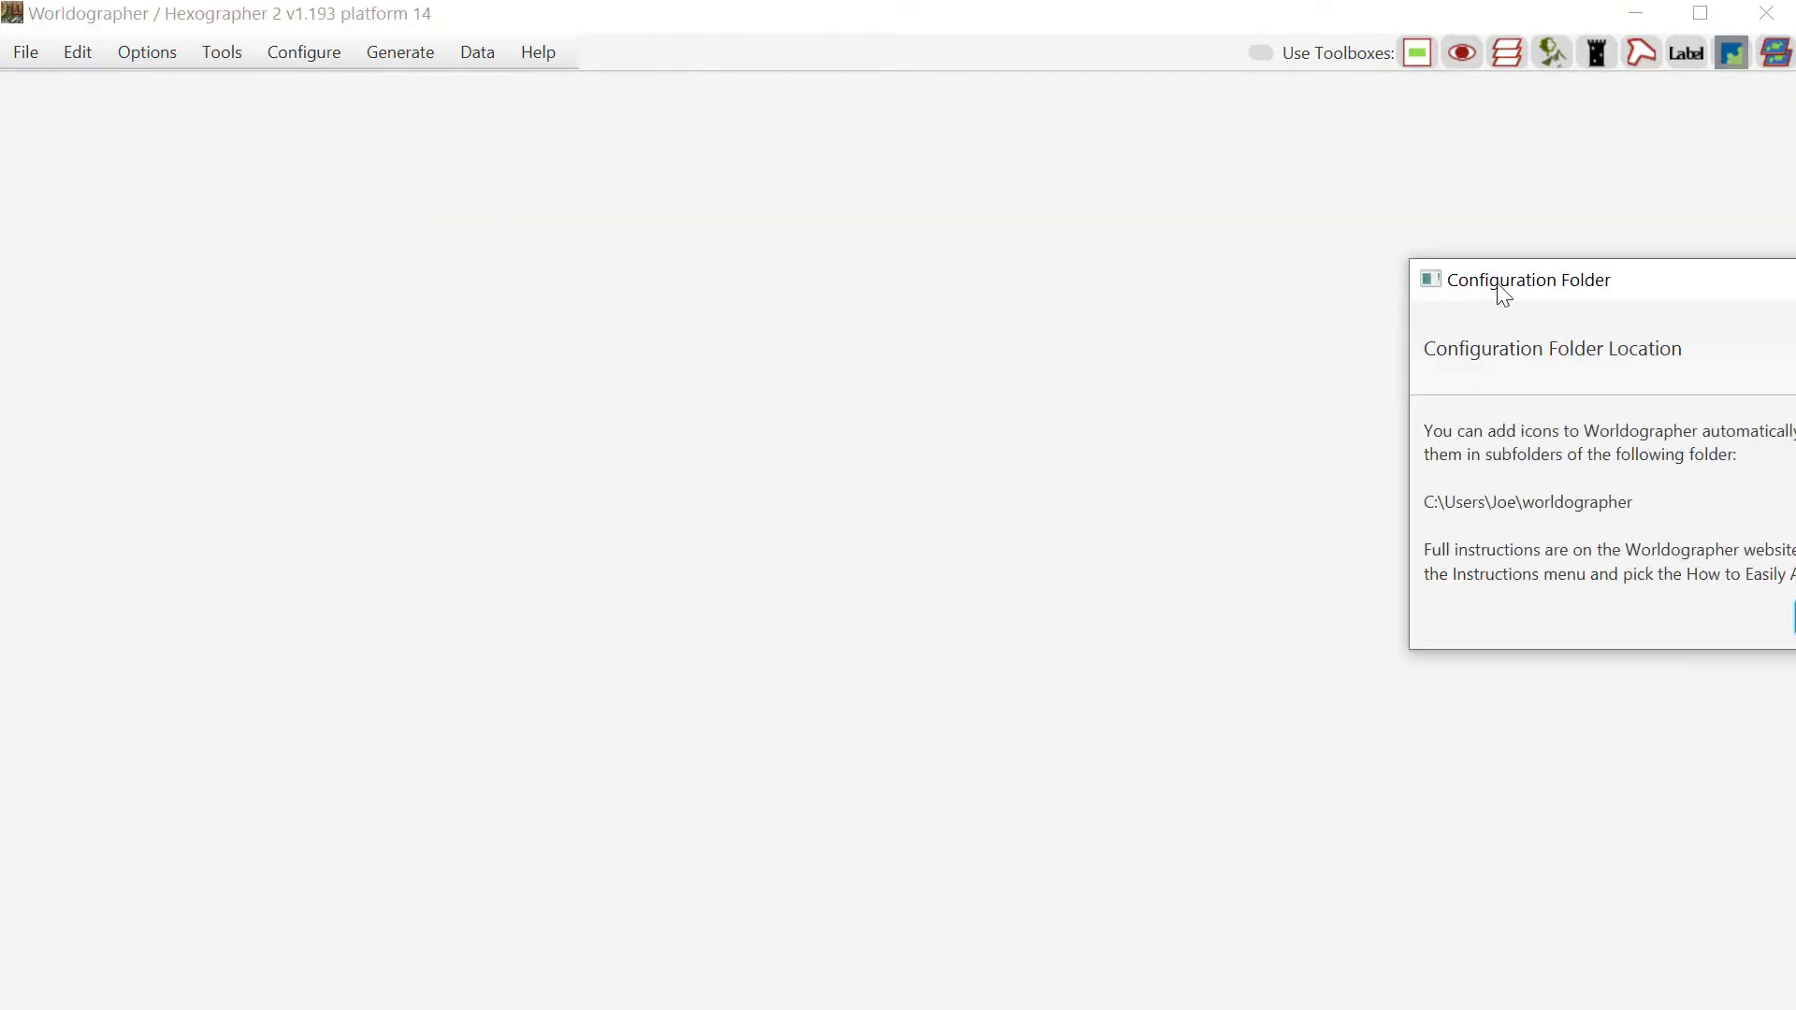
left_click_drag(1493, 283, 760, 162)
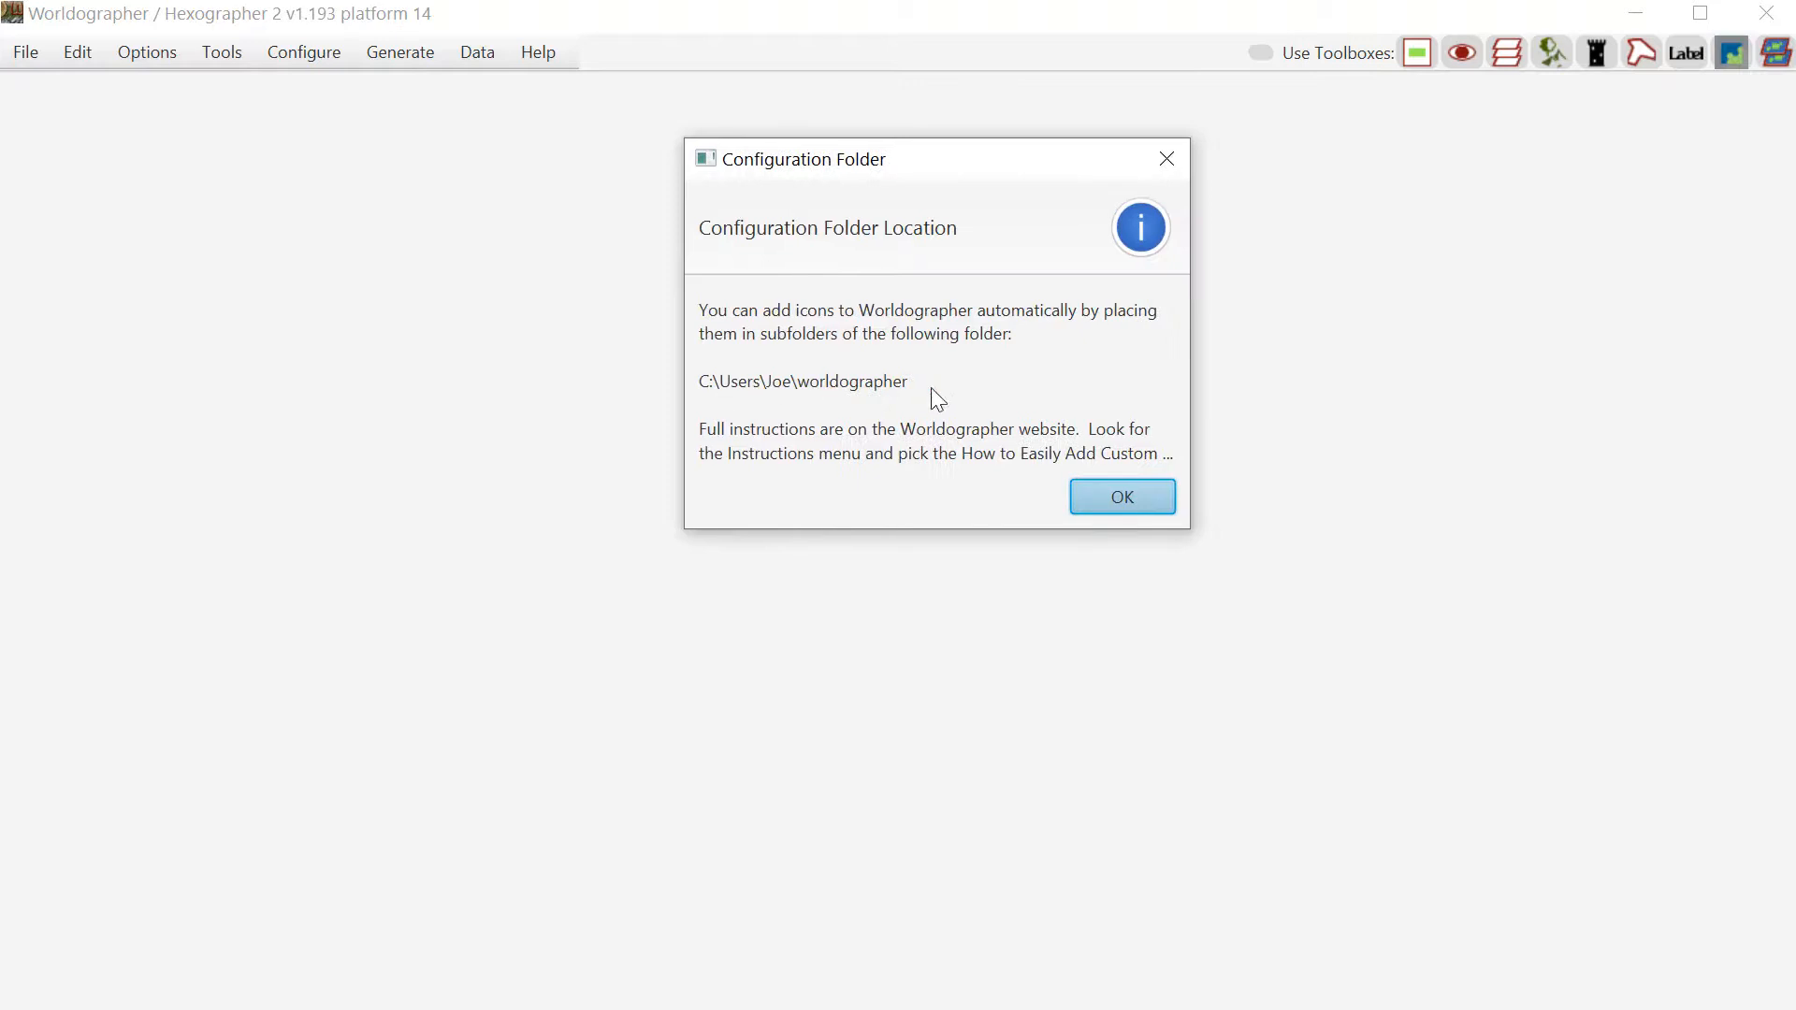
left_click(1121, 496)
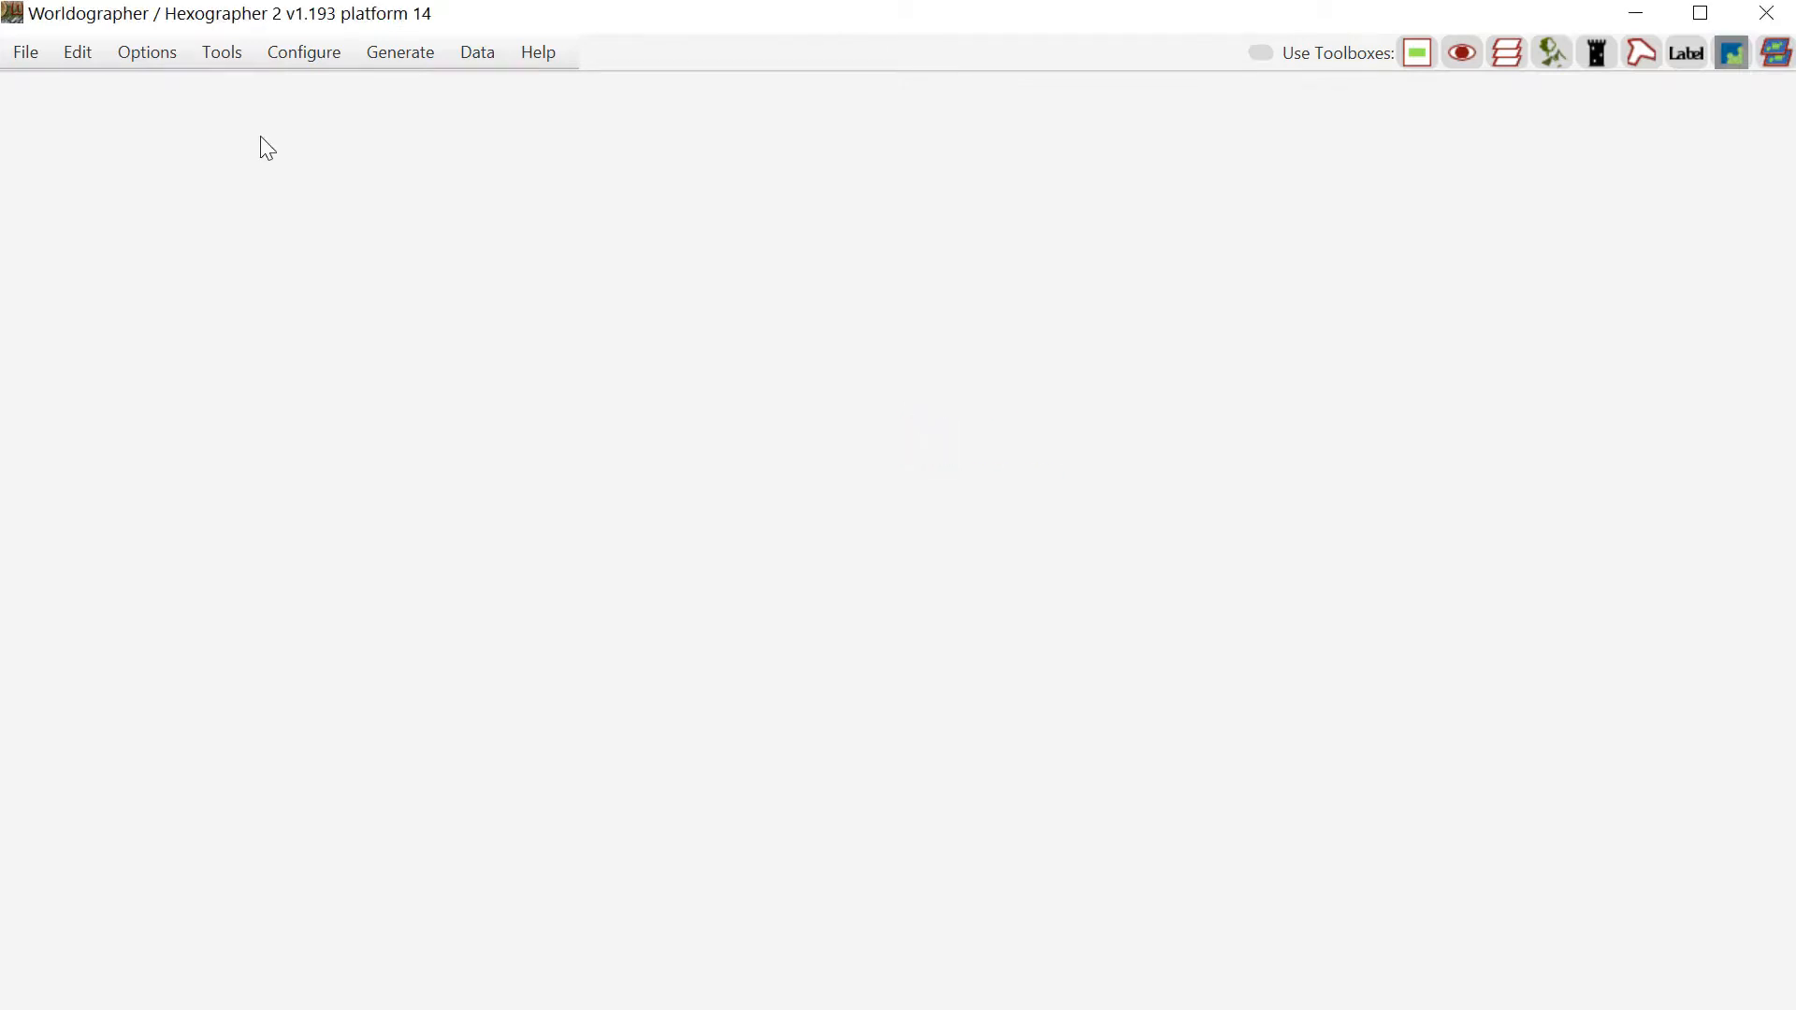
left_click(327, 53)
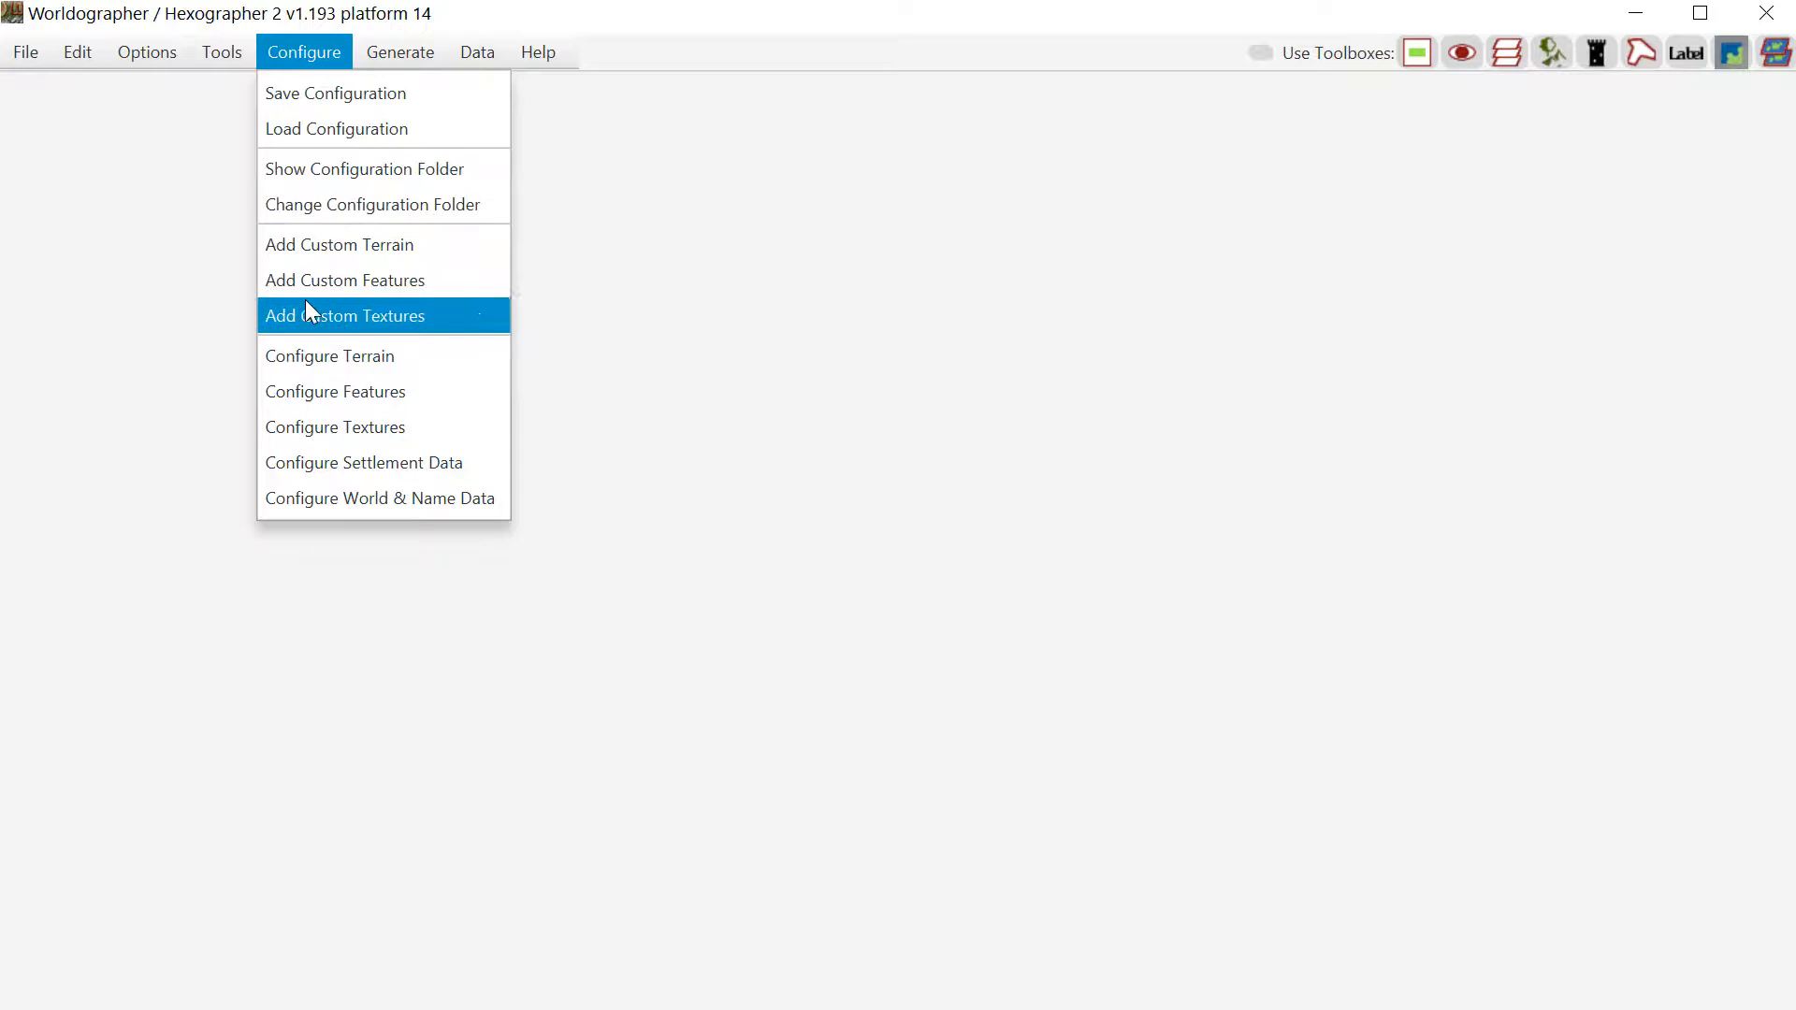
left_click(352, 284)
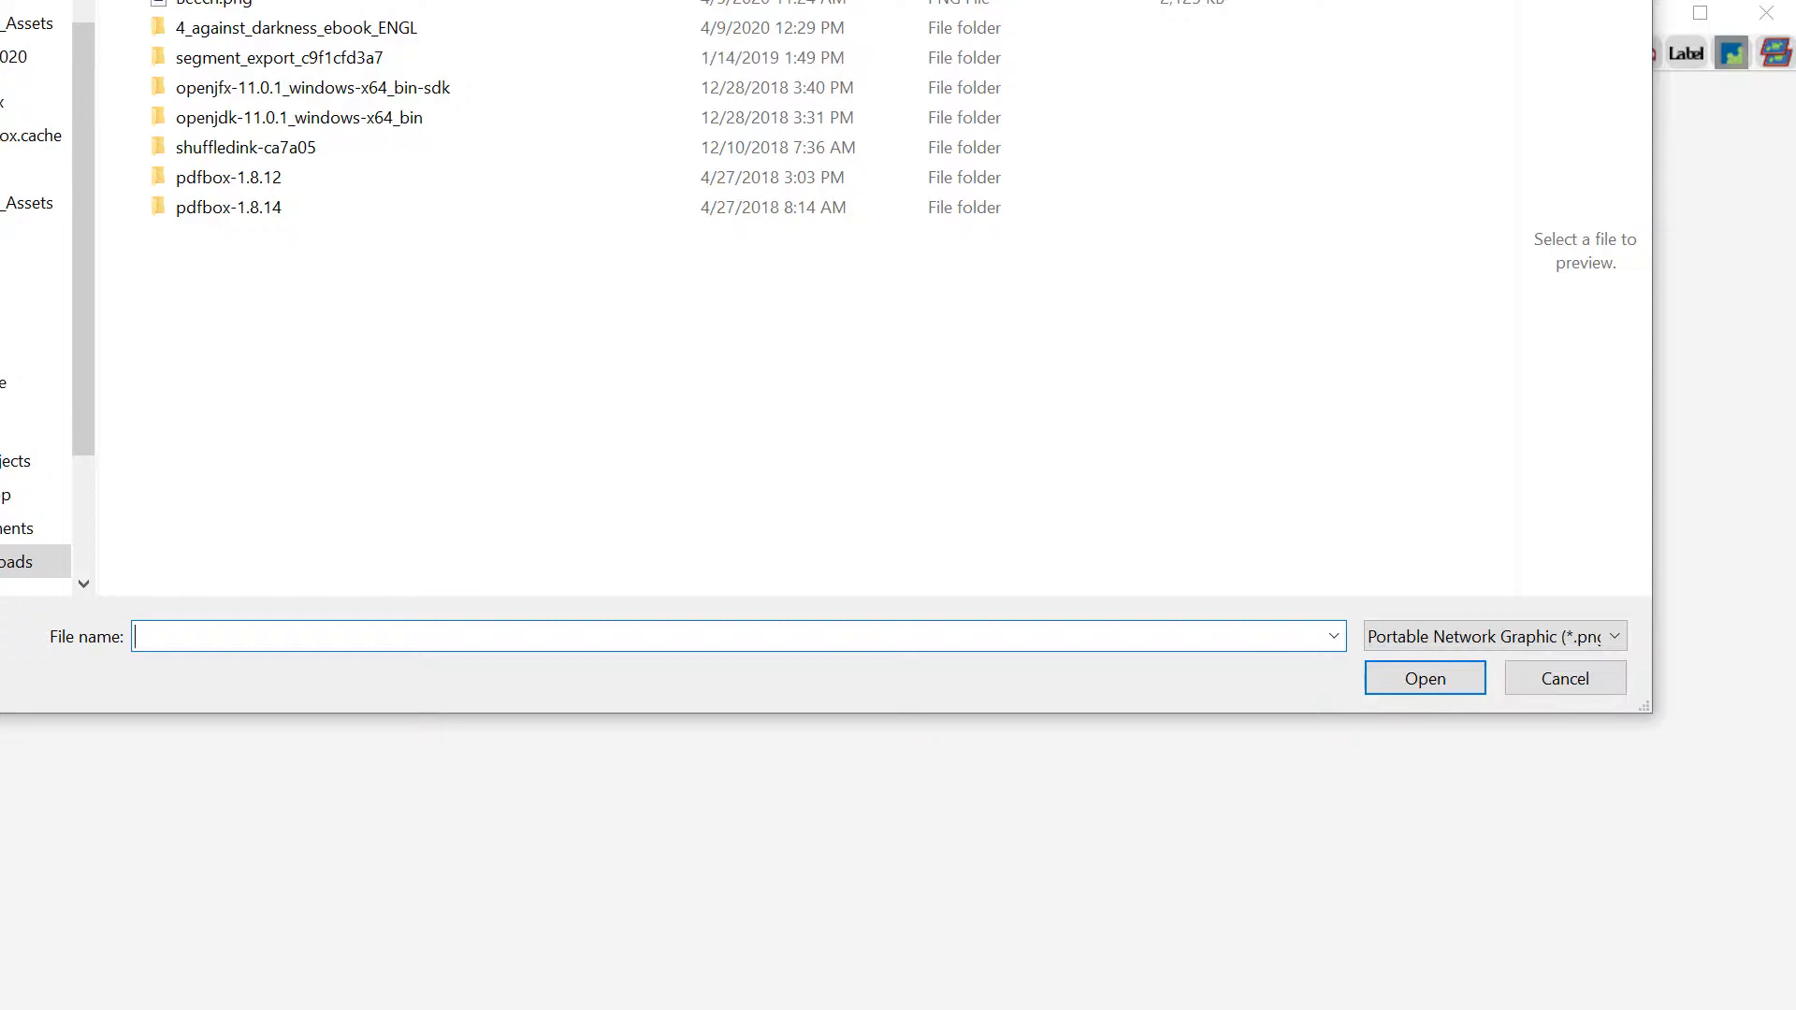
key("Escape")
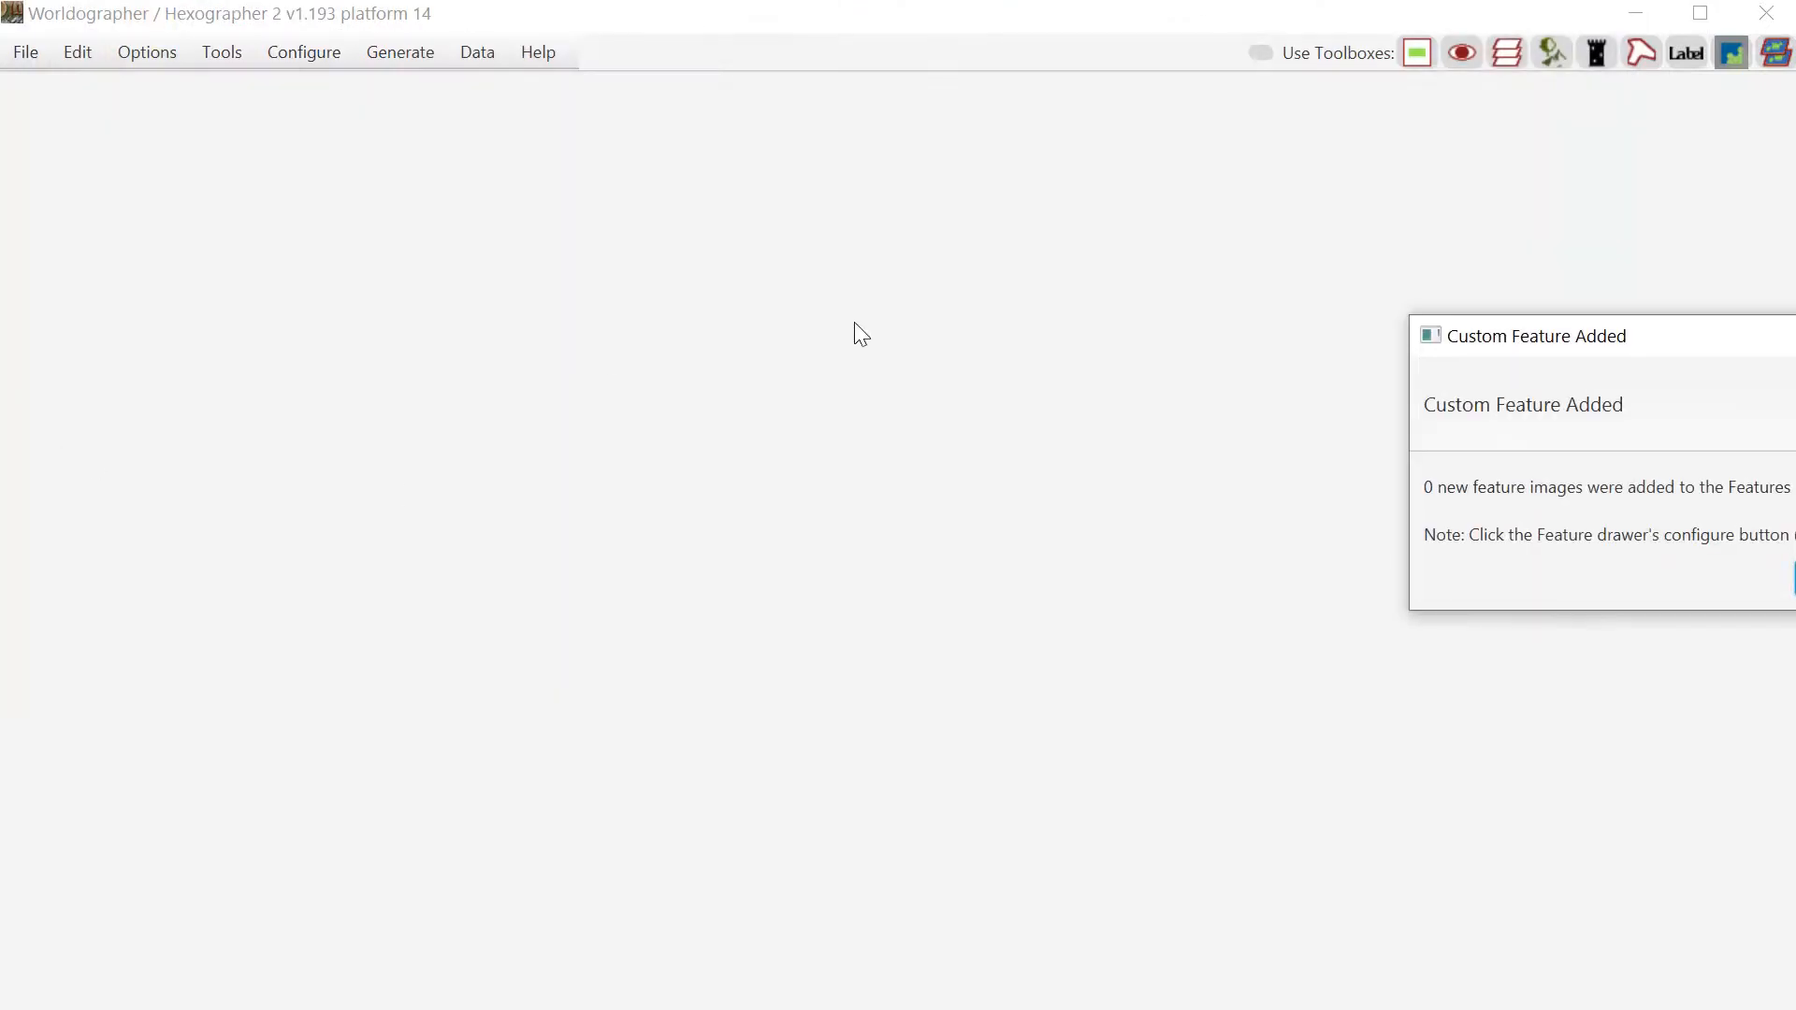
key("Return")
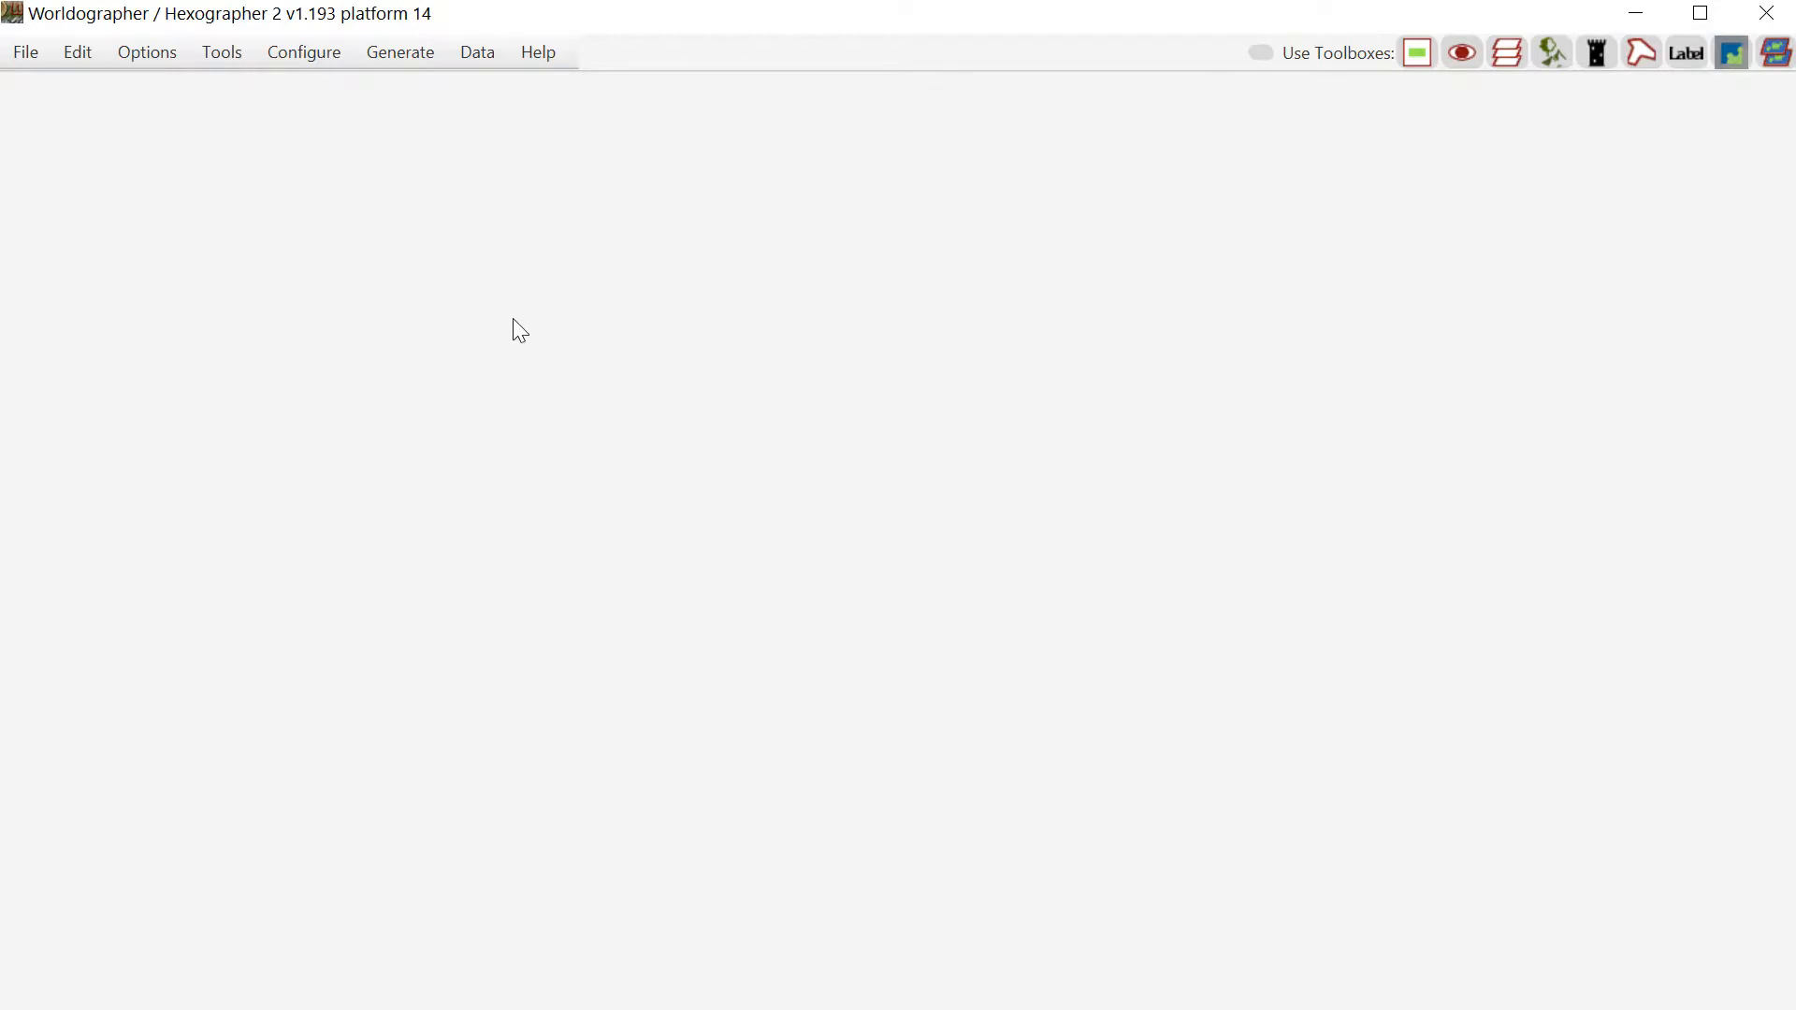
Generate a new flat world/kingdom map of 100 by 50 hexes as a full world with Classic terrain icons
left_click(294, 54)
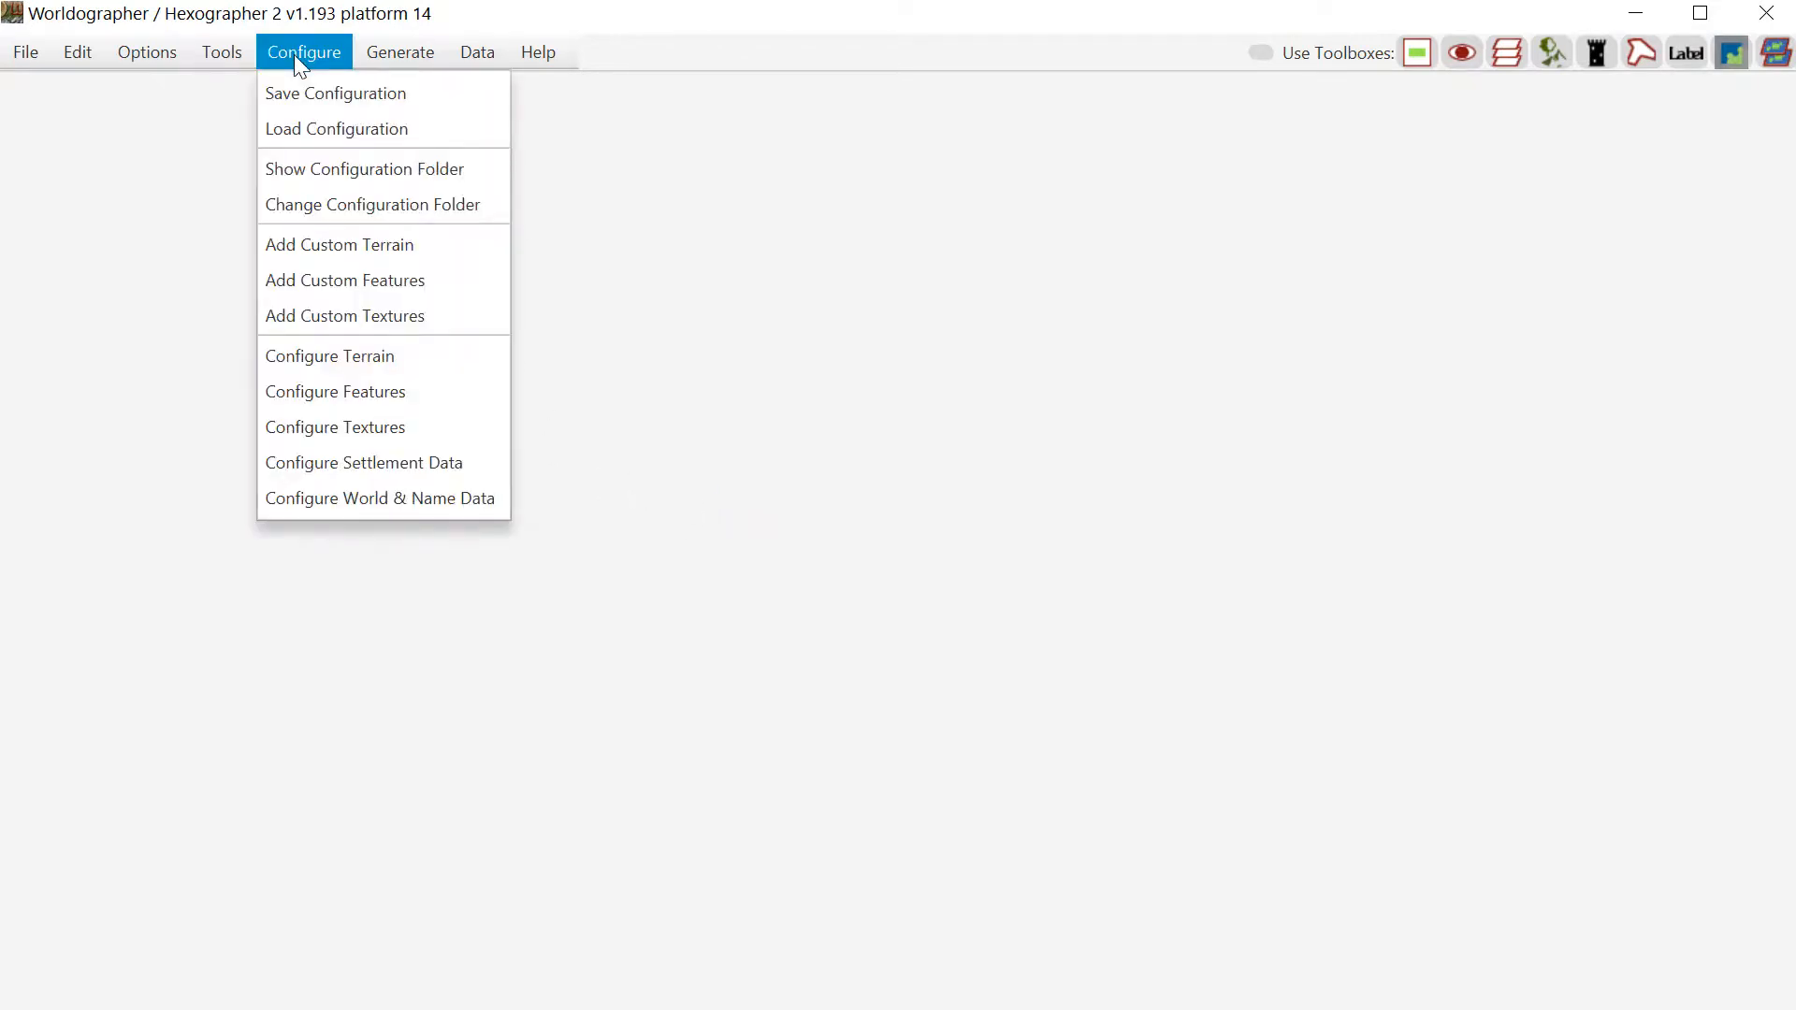
mouse_move(25, 52)
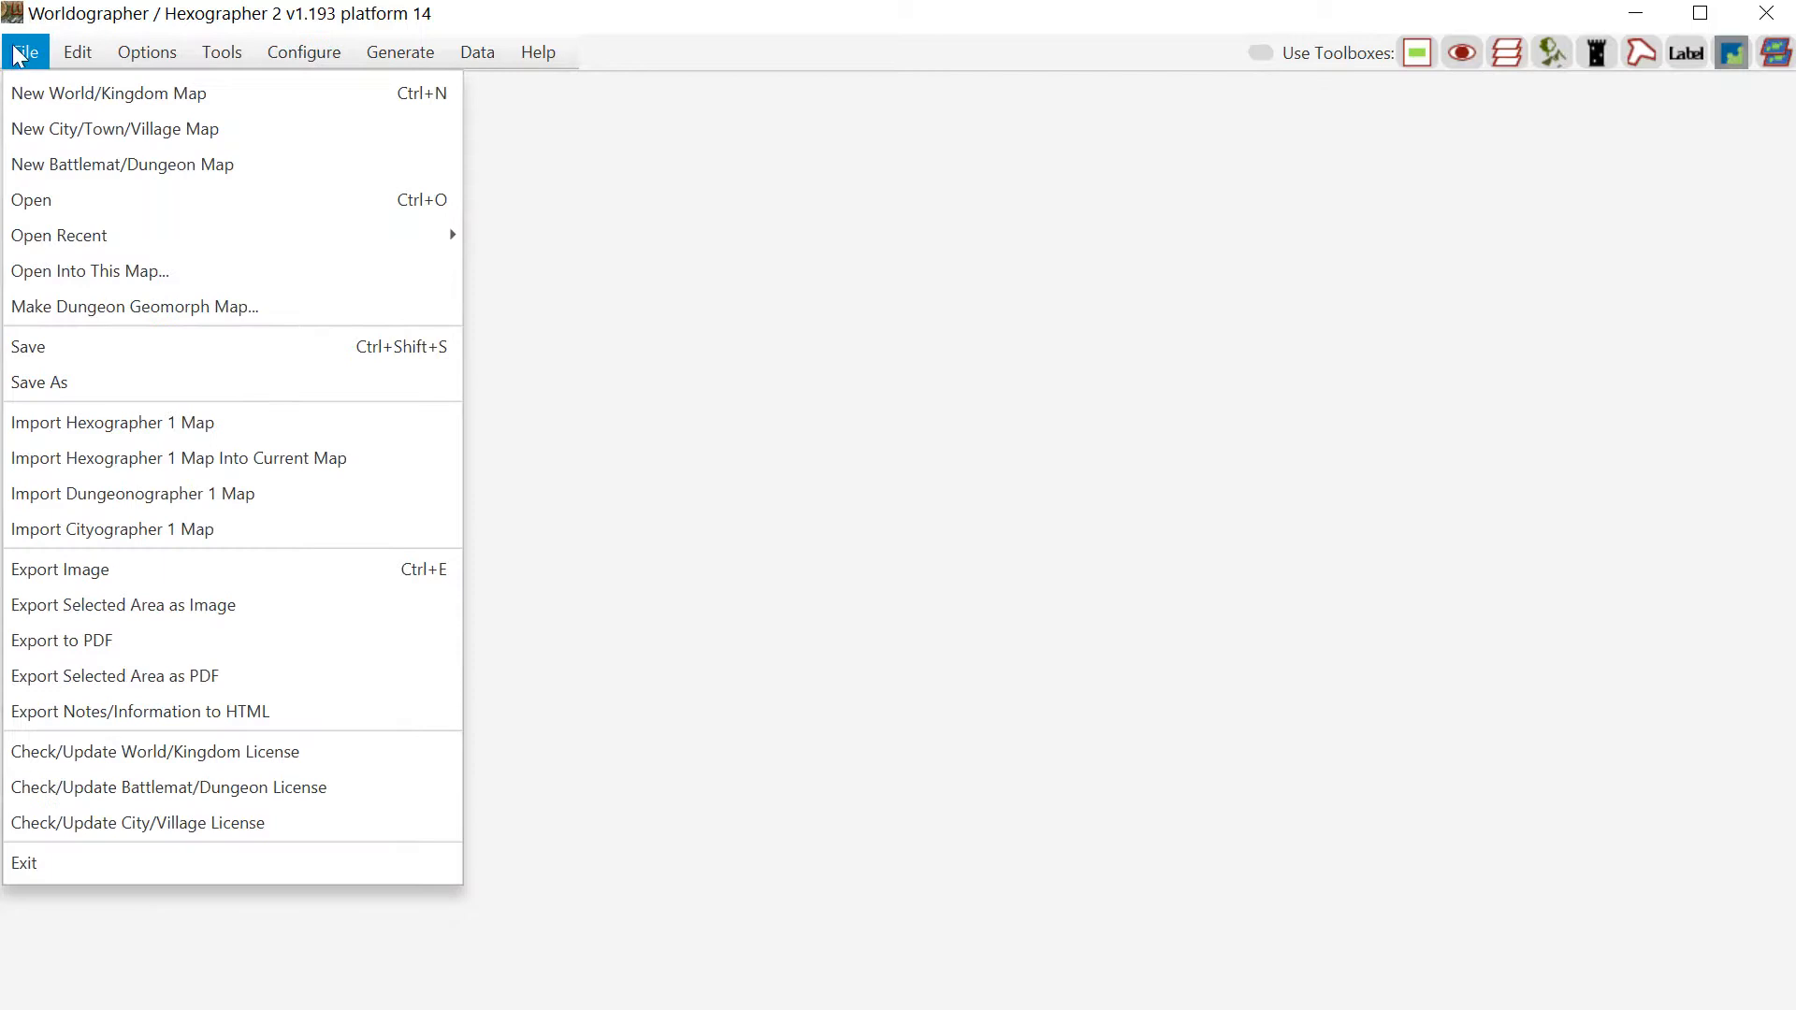
left_click(27, 94)
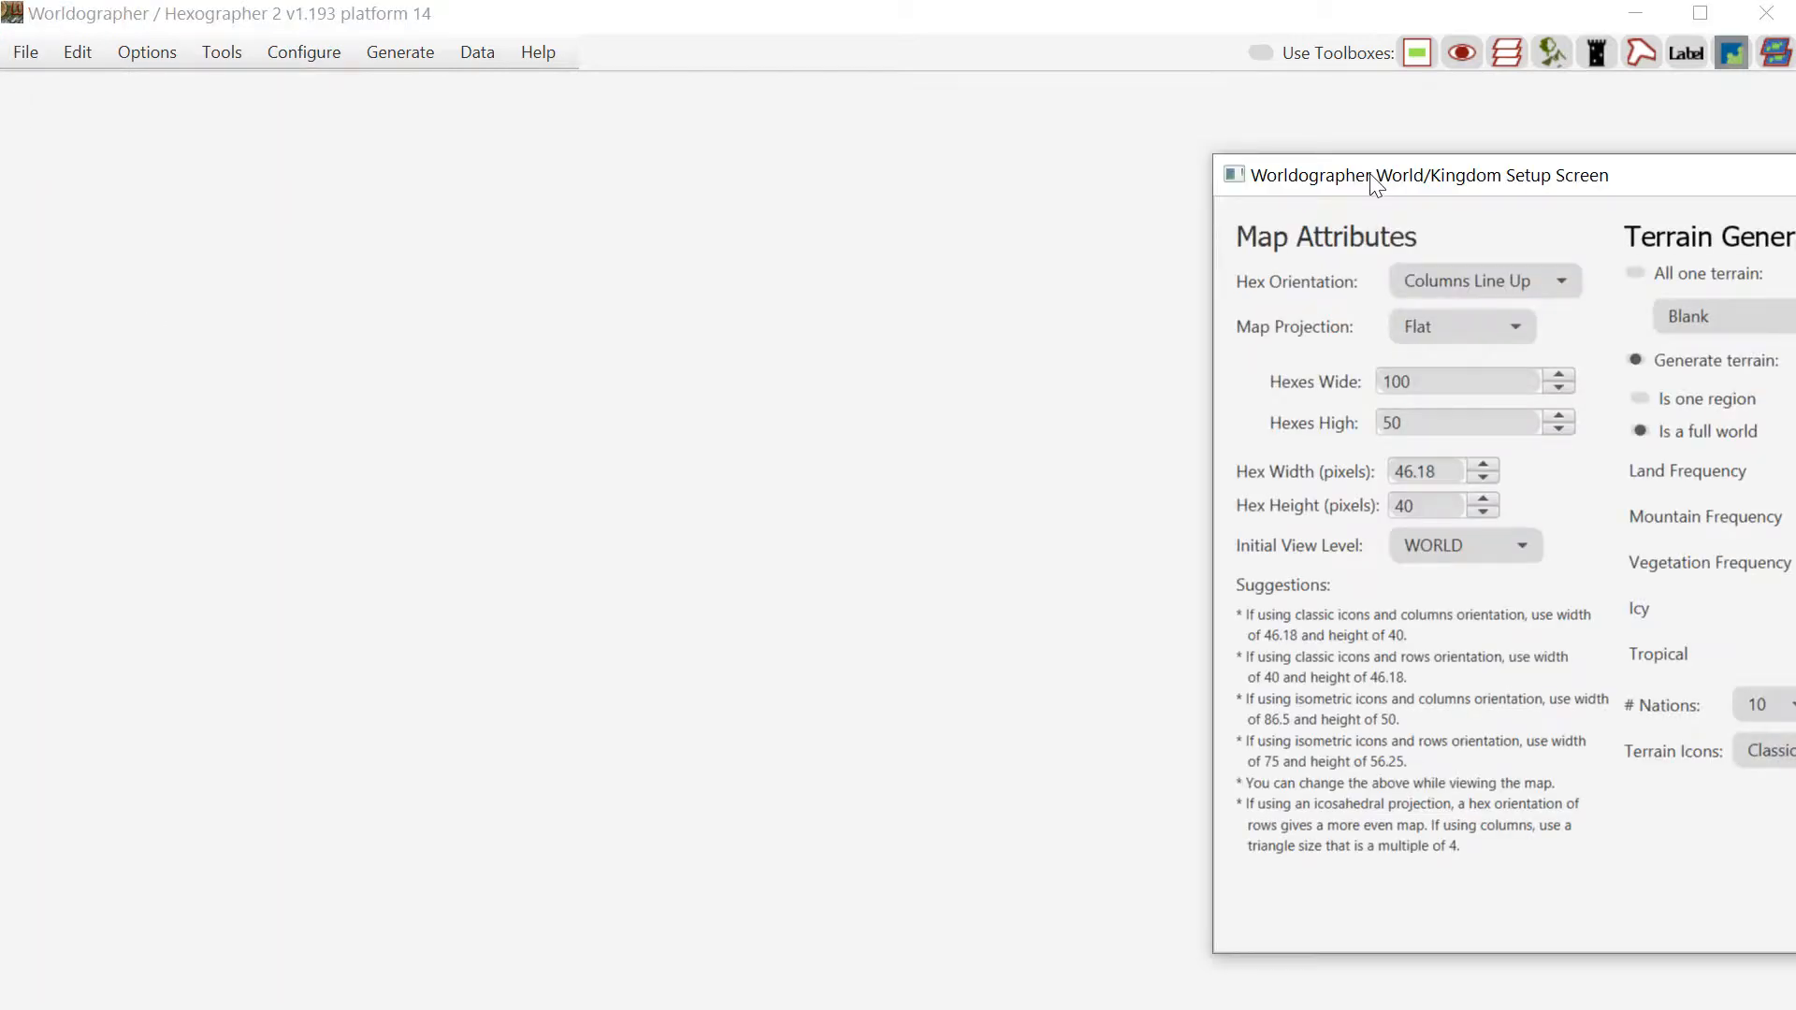
left_click_drag(1370, 175, 637, 102)
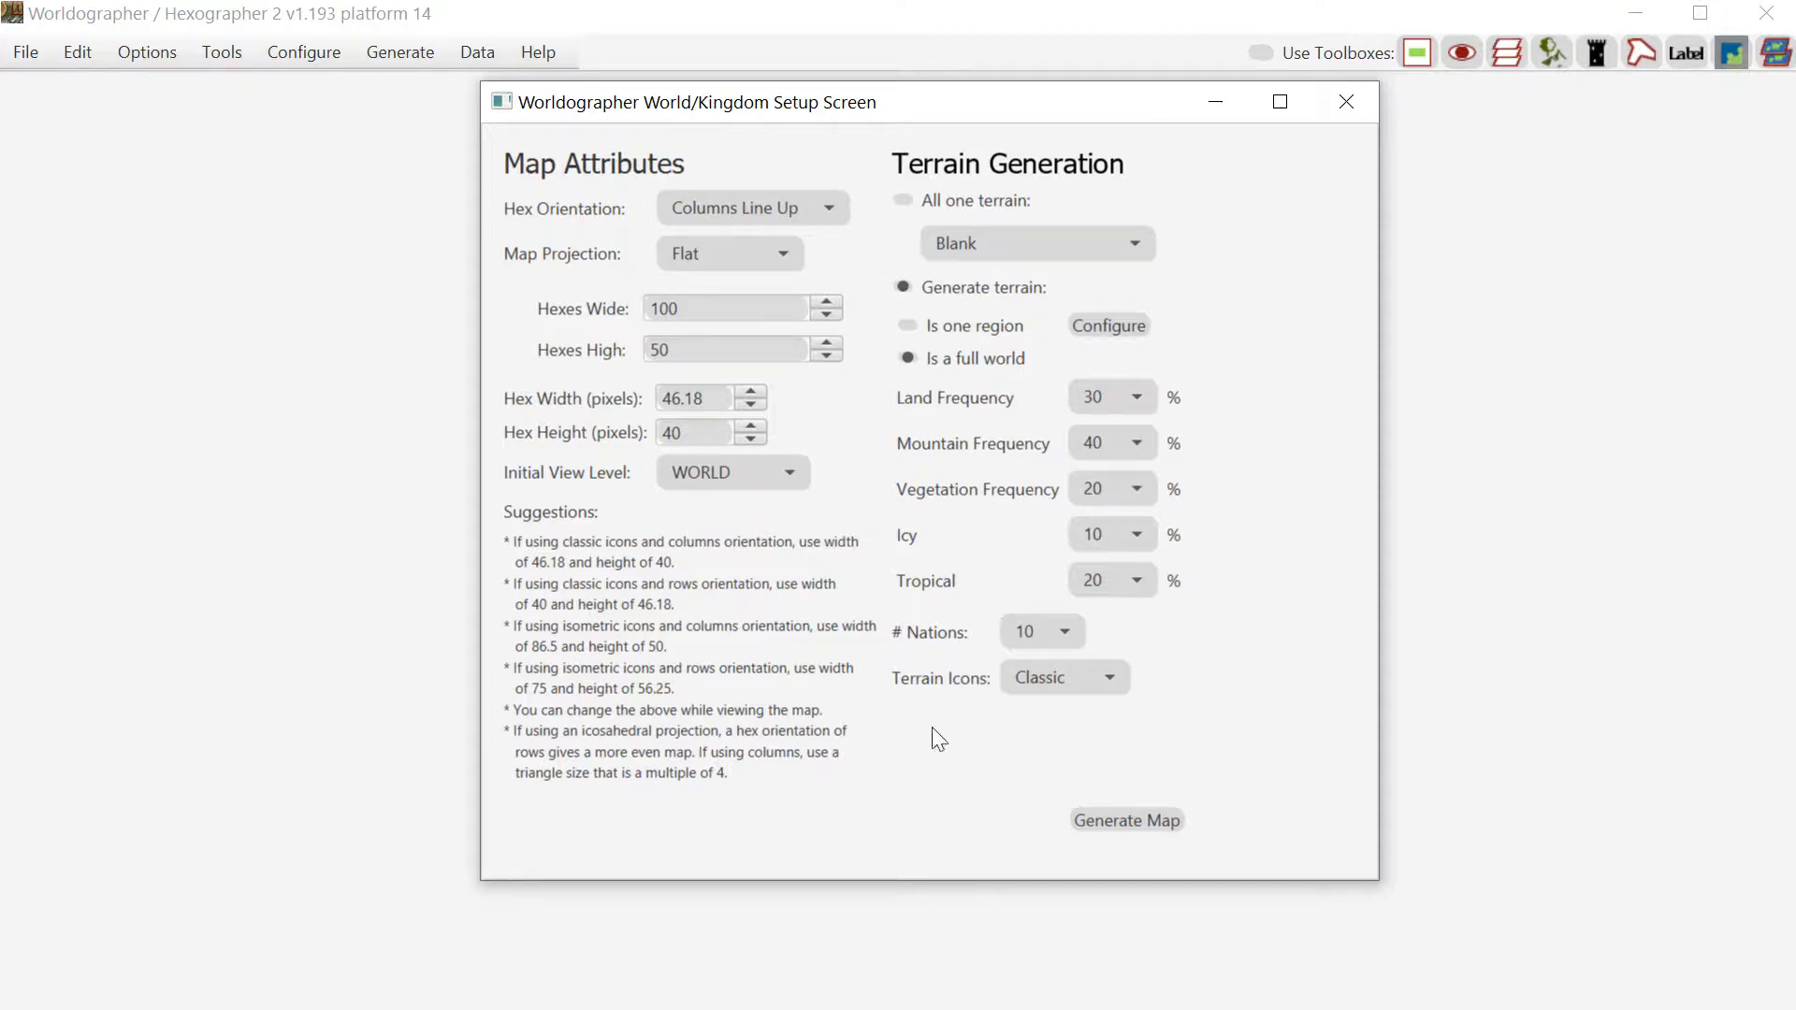
left_click(1132, 829)
left_click(1128, 822)
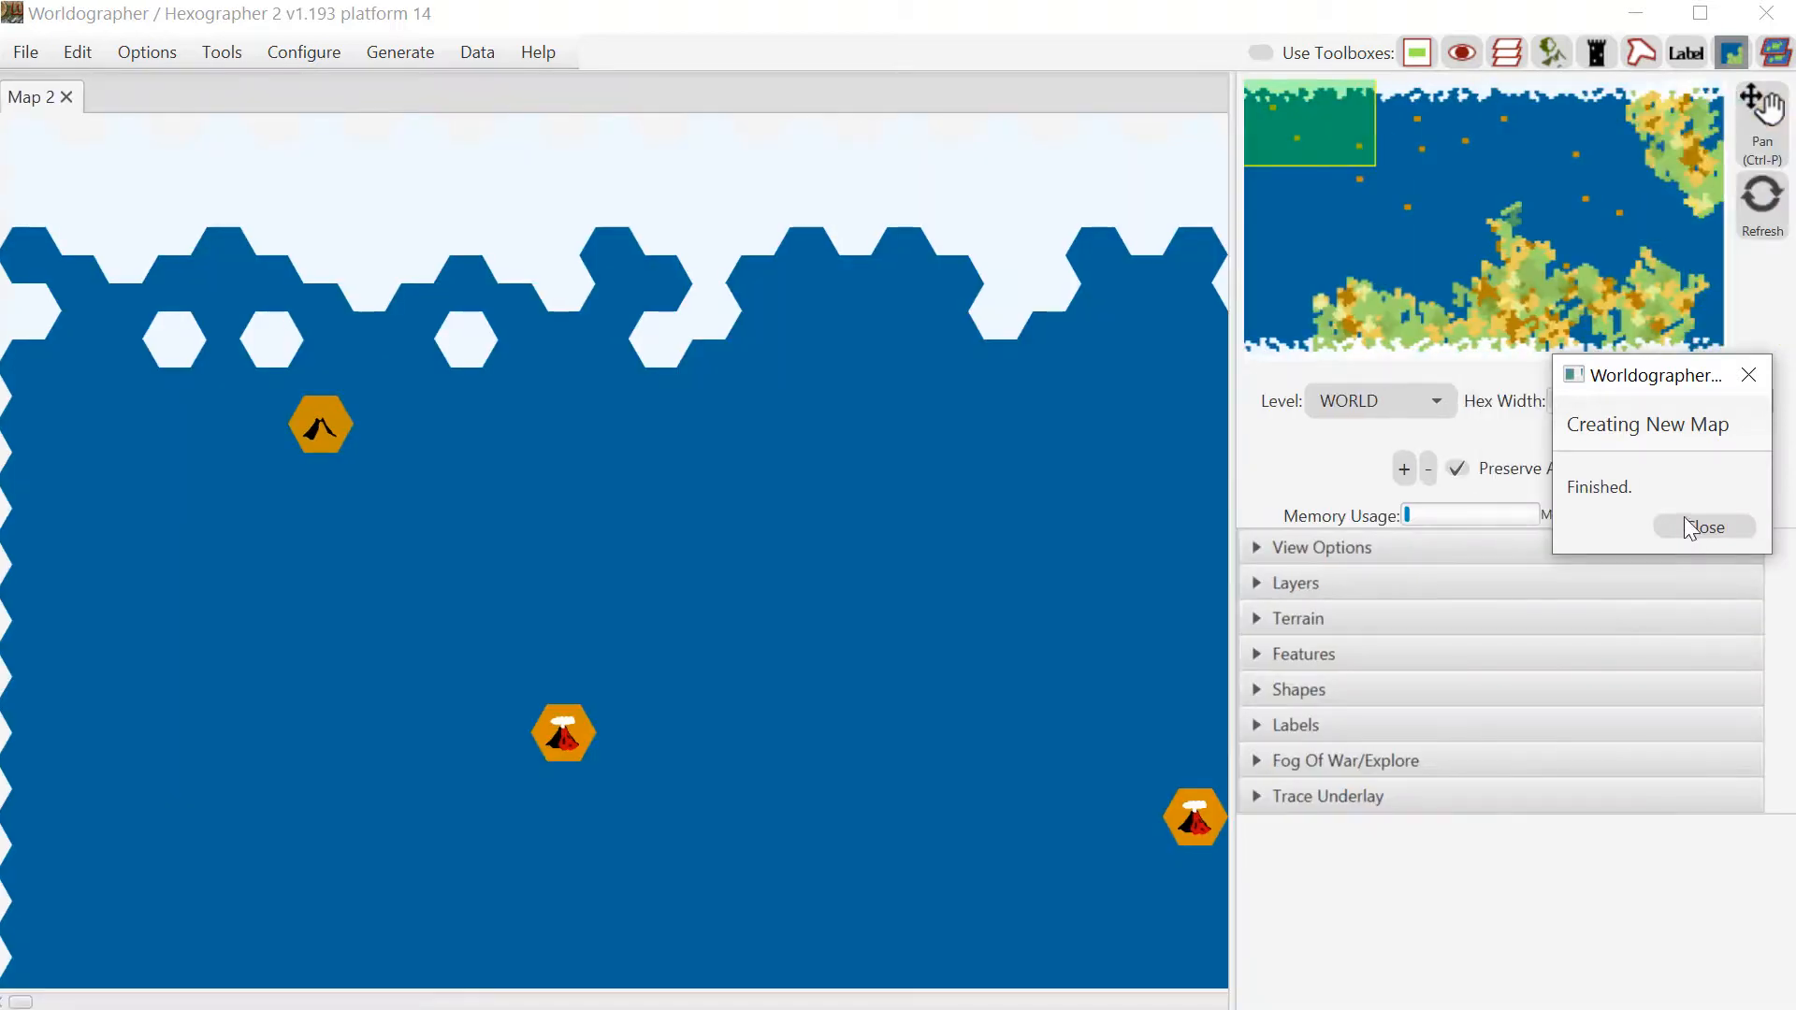
left_click(1691, 529)
Generate a second full-world map with the same 100 by 50 hex setup and dismiss the completion dialog
left_click_drag(1355, 136, 1687, 176)
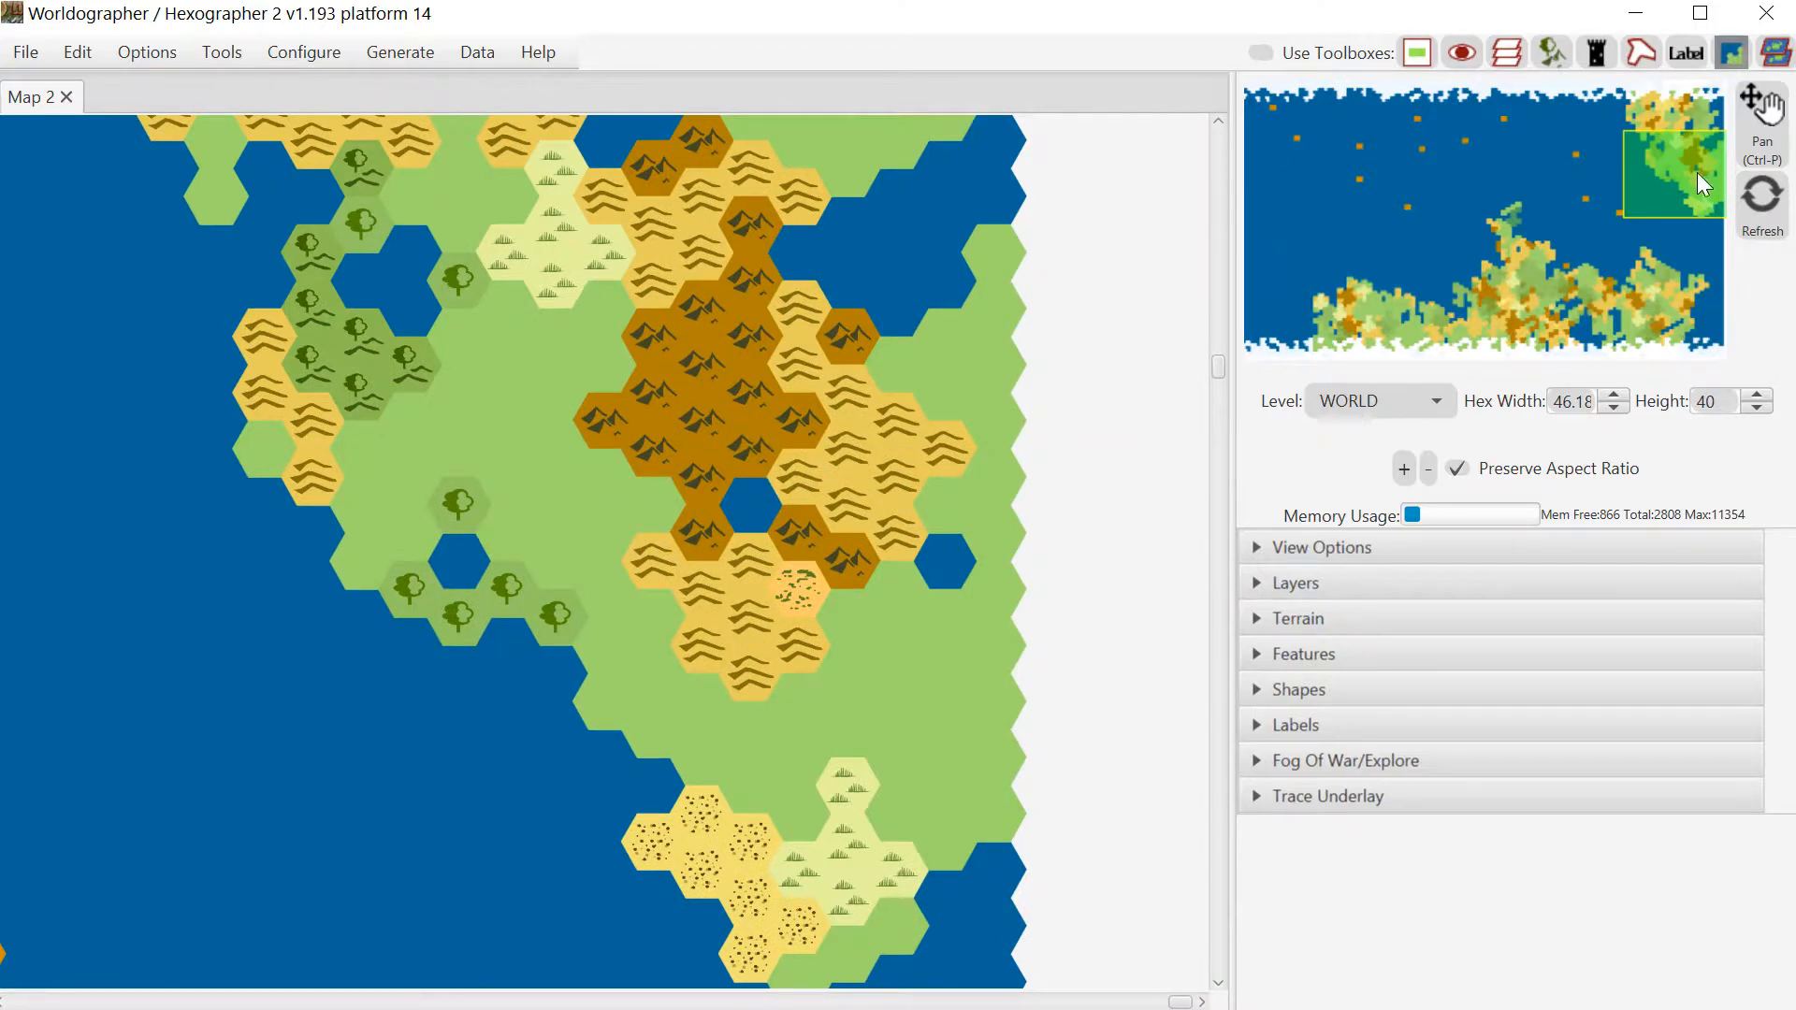
left_click_drag(1698, 173, 1349, 152)
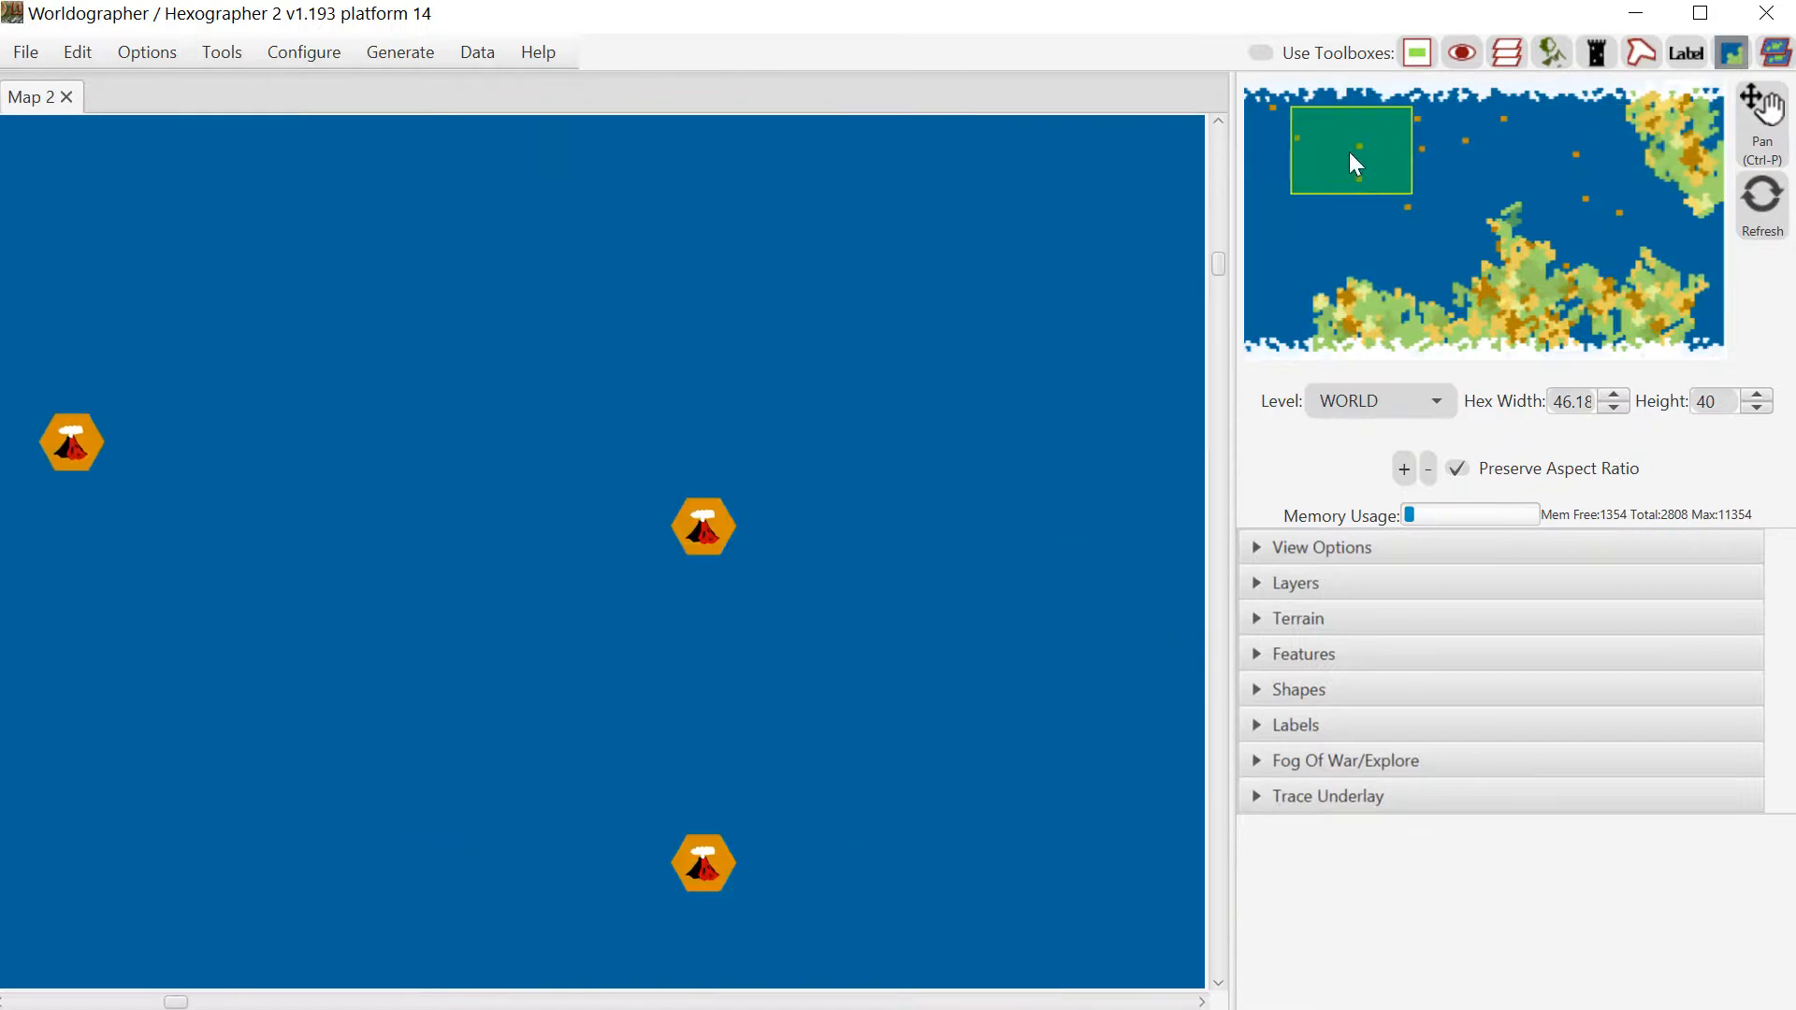
left_click(25, 52)
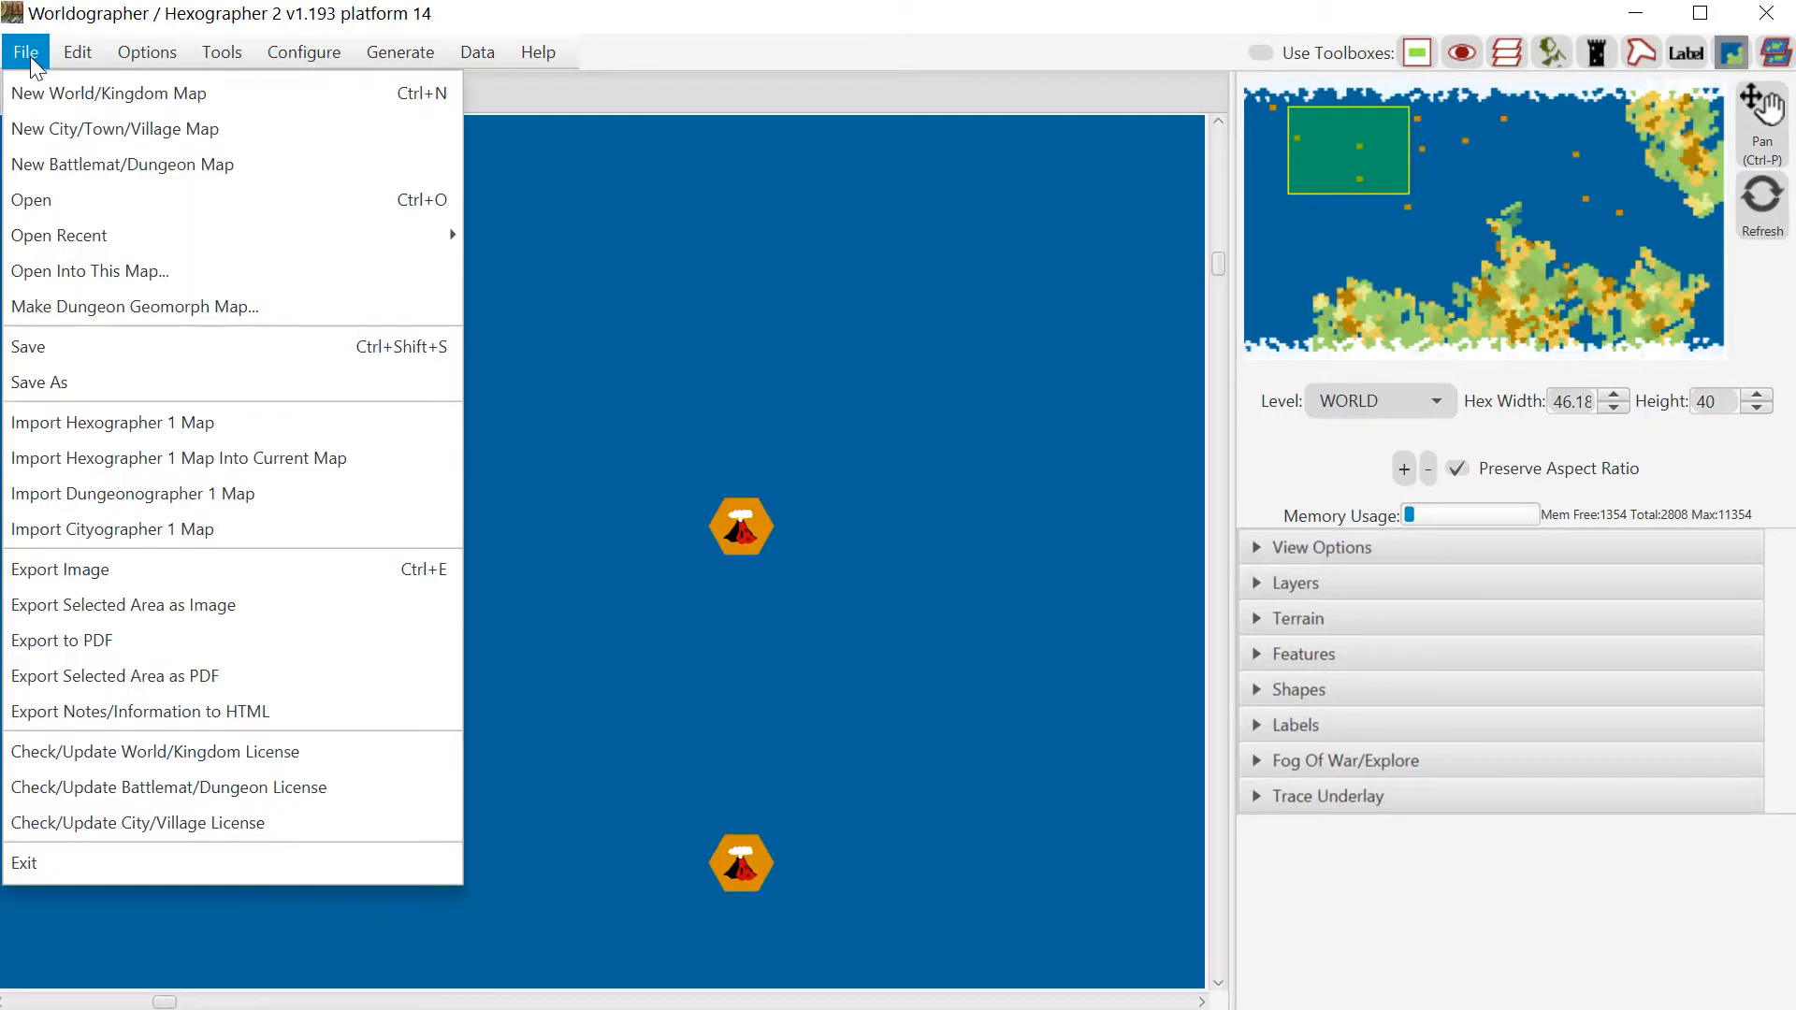
left_click(45, 94)
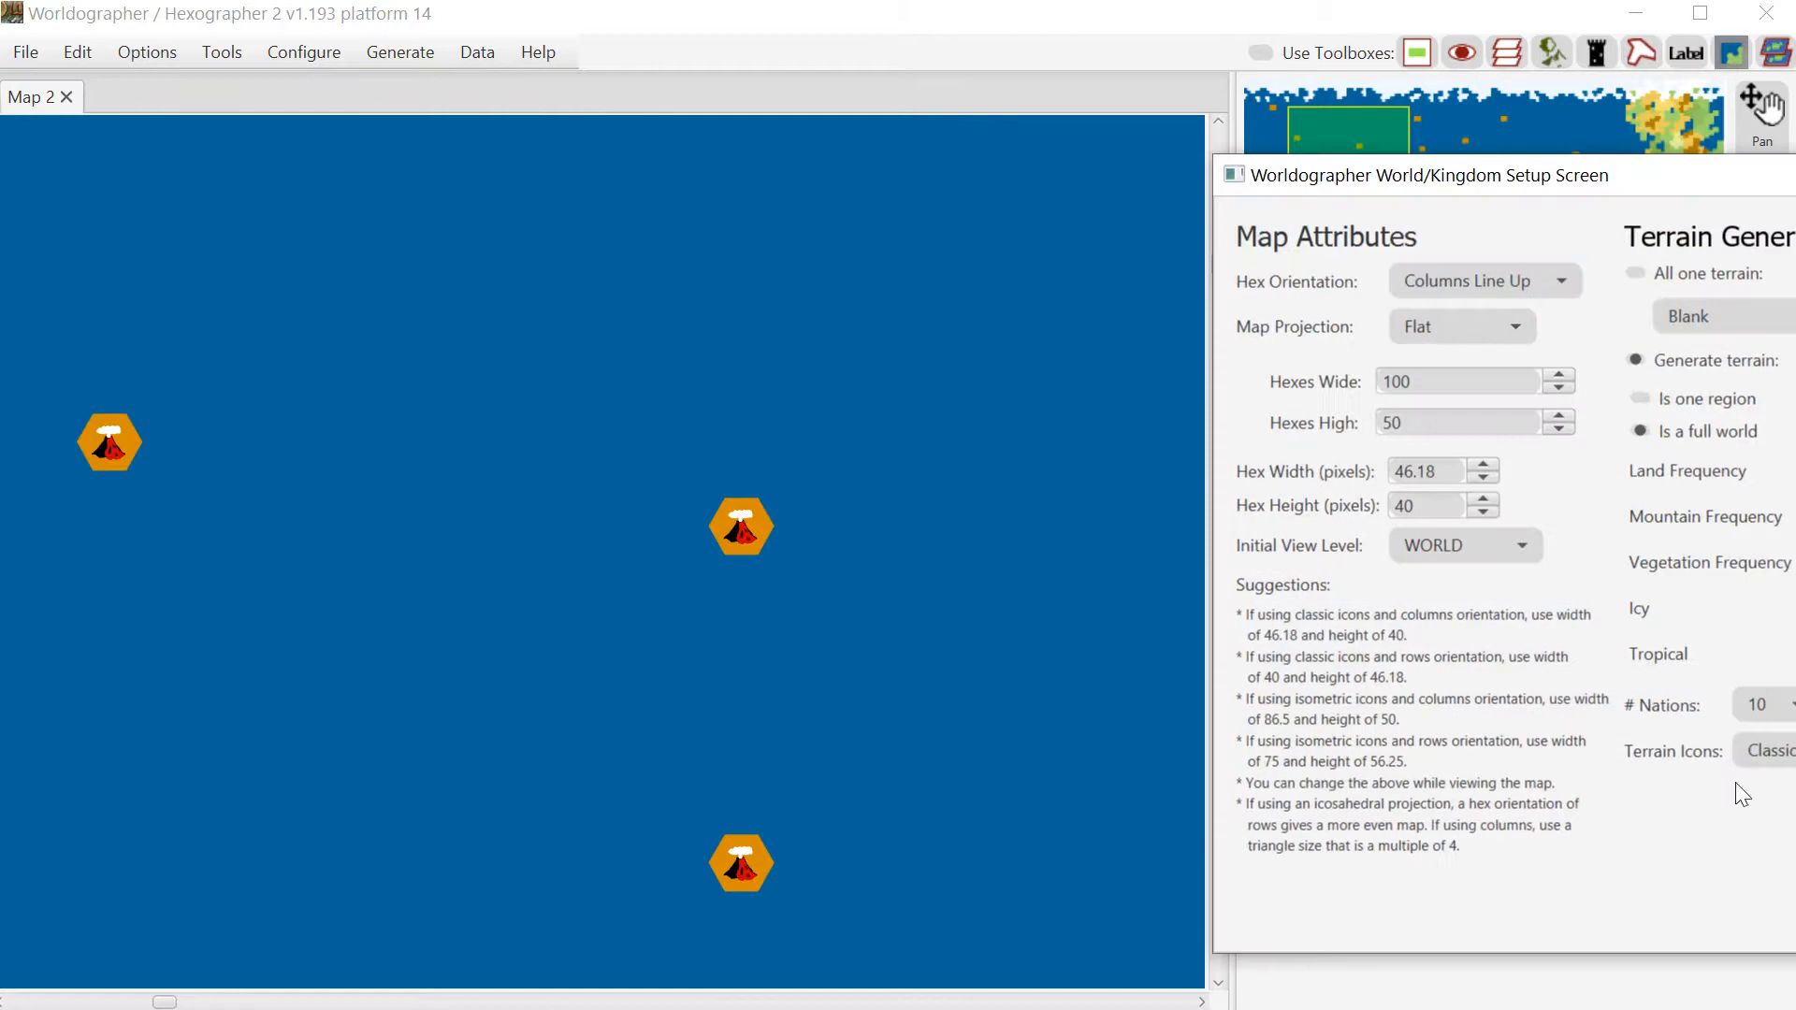
left_click_drag(1596, 180, 1113, 104)
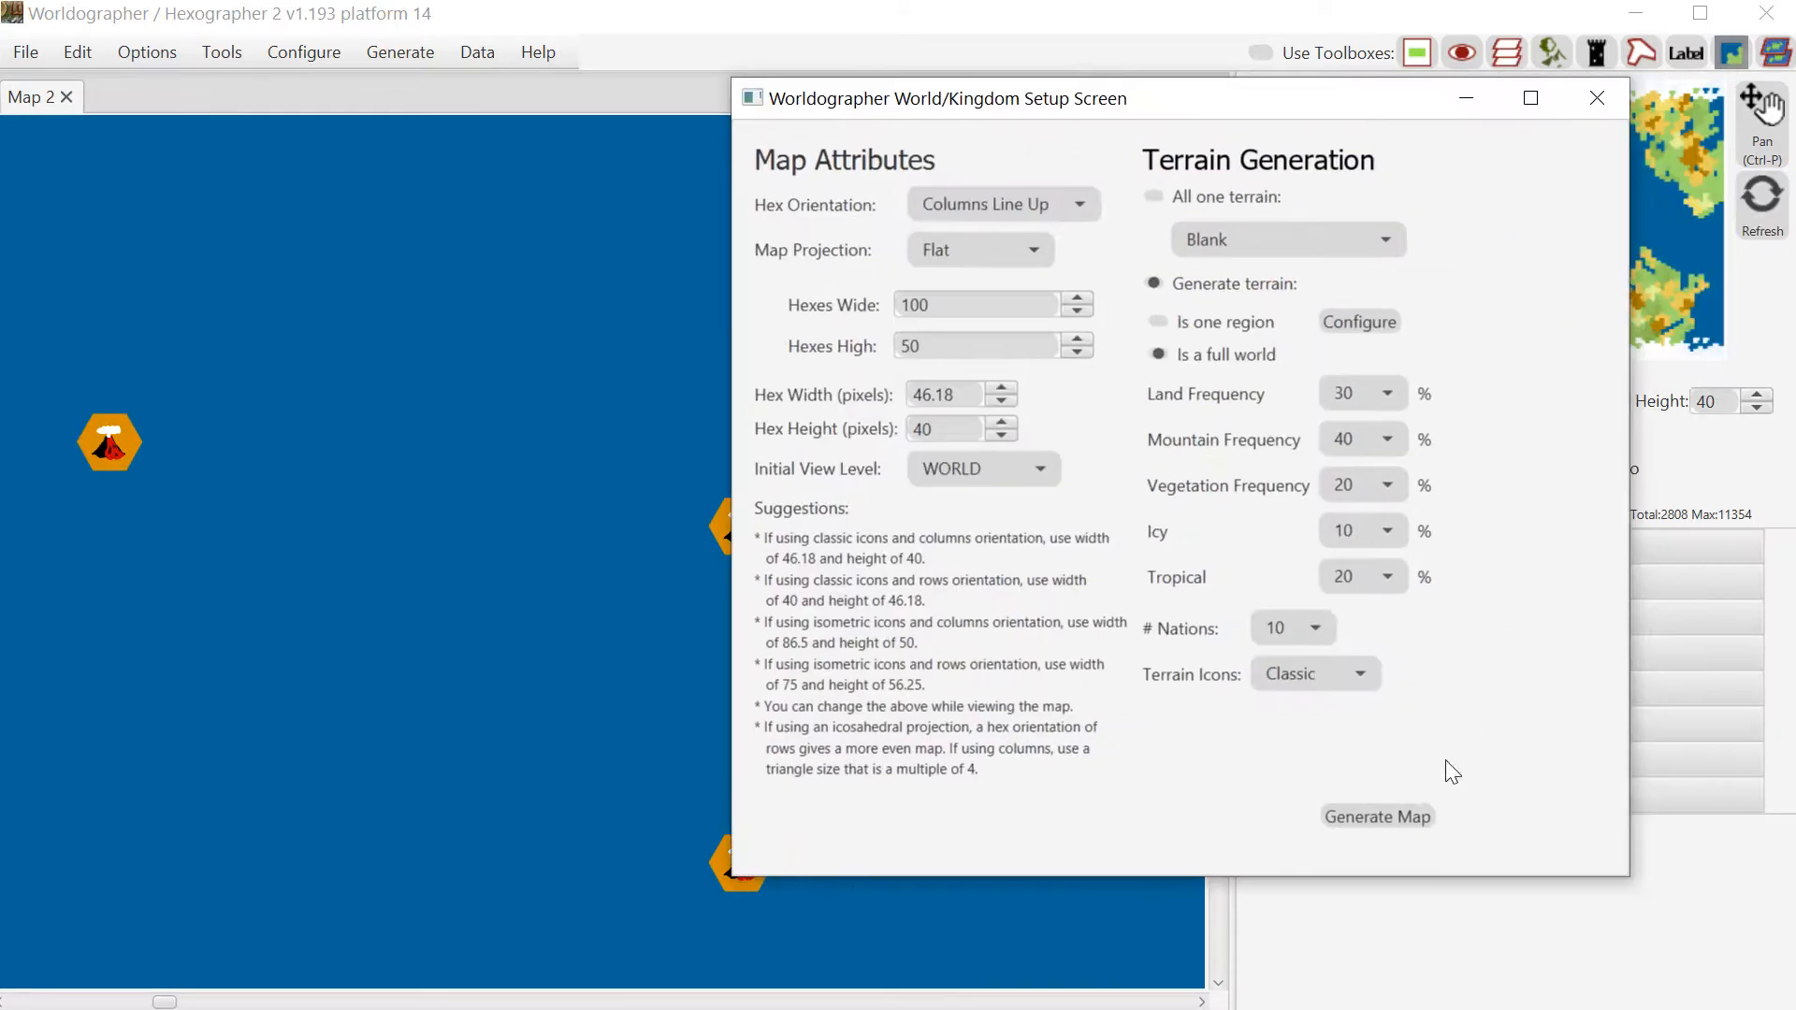
left_click(1389, 817)
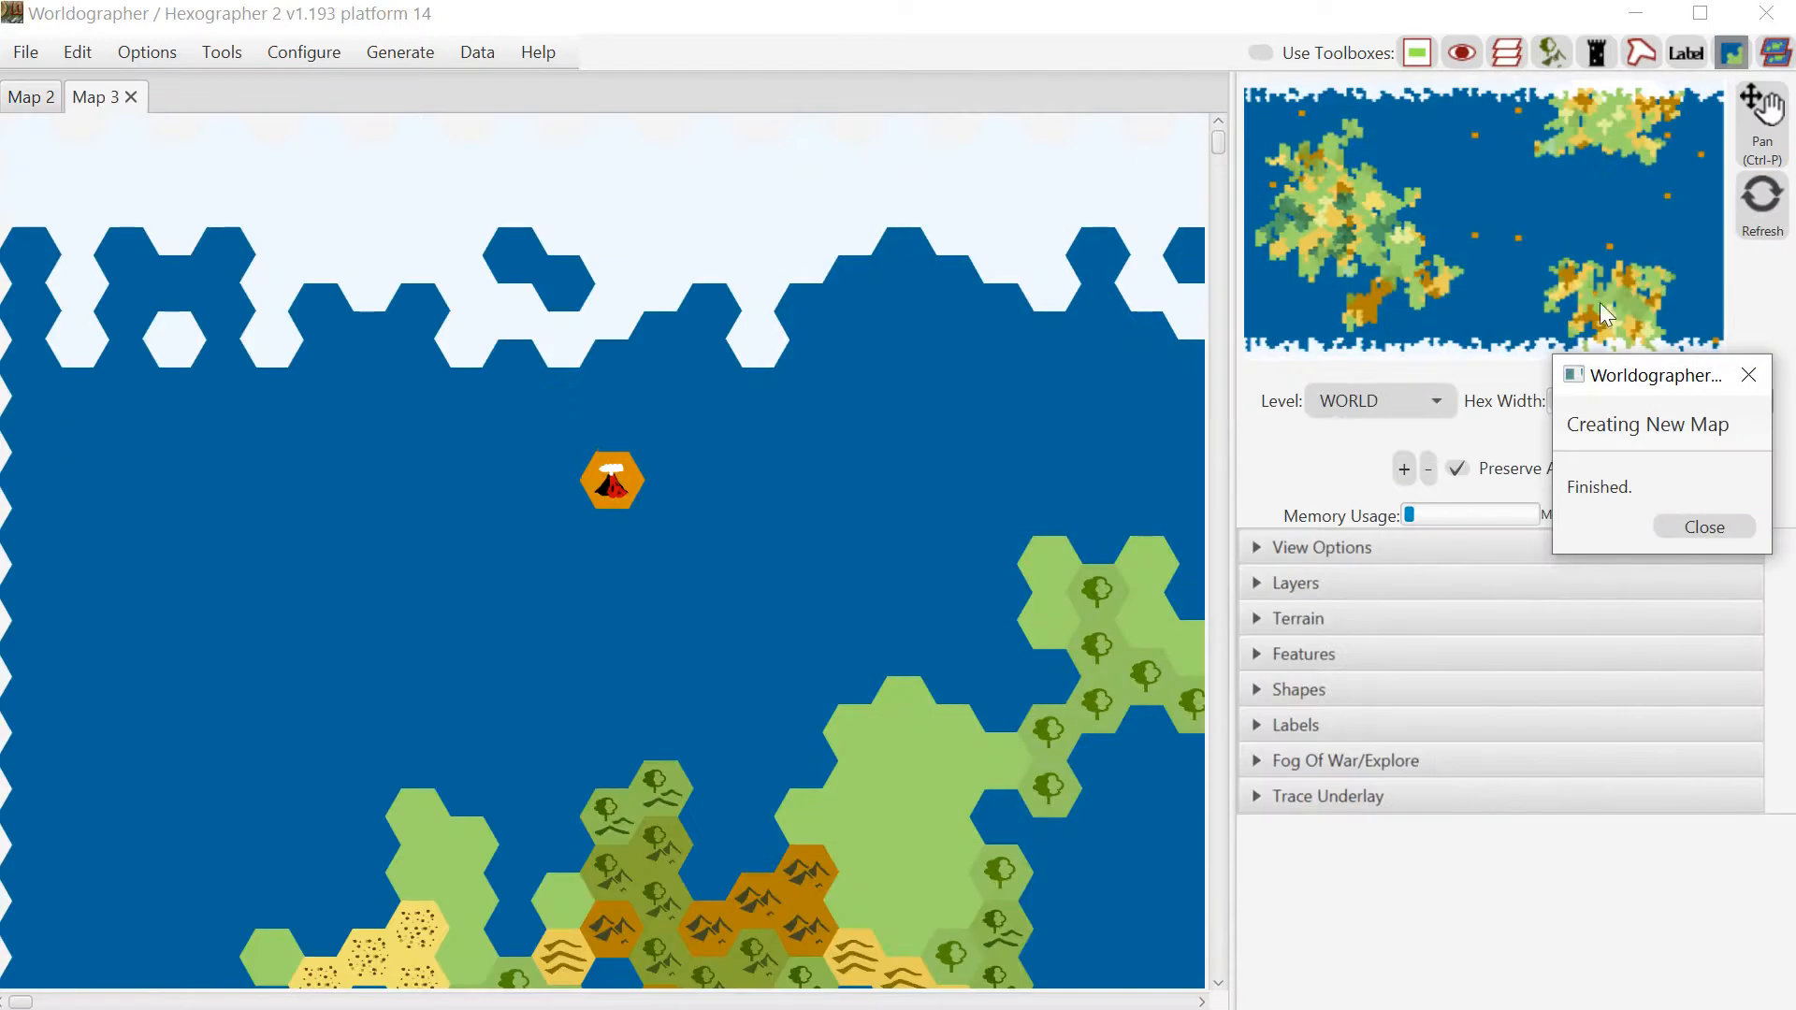
left_click(1742, 524)
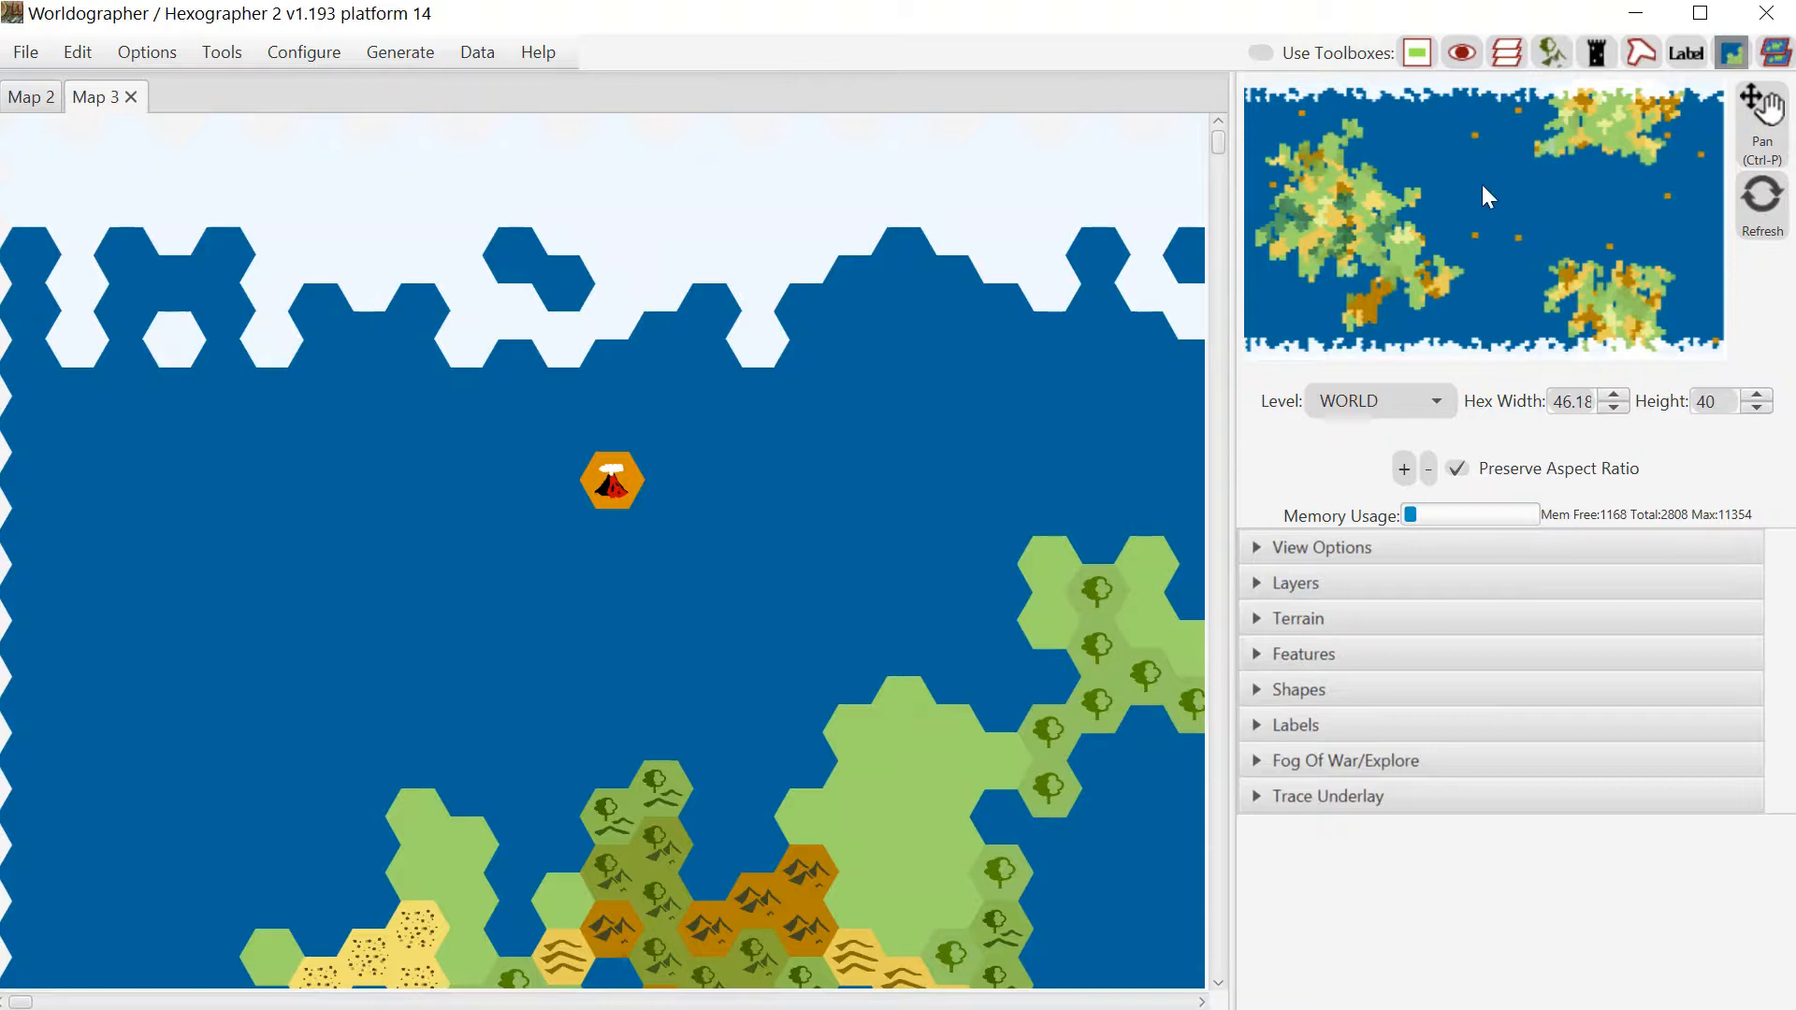
Show the hex grid on the second world map
left_click_drag(1482, 183, 1605, 157)
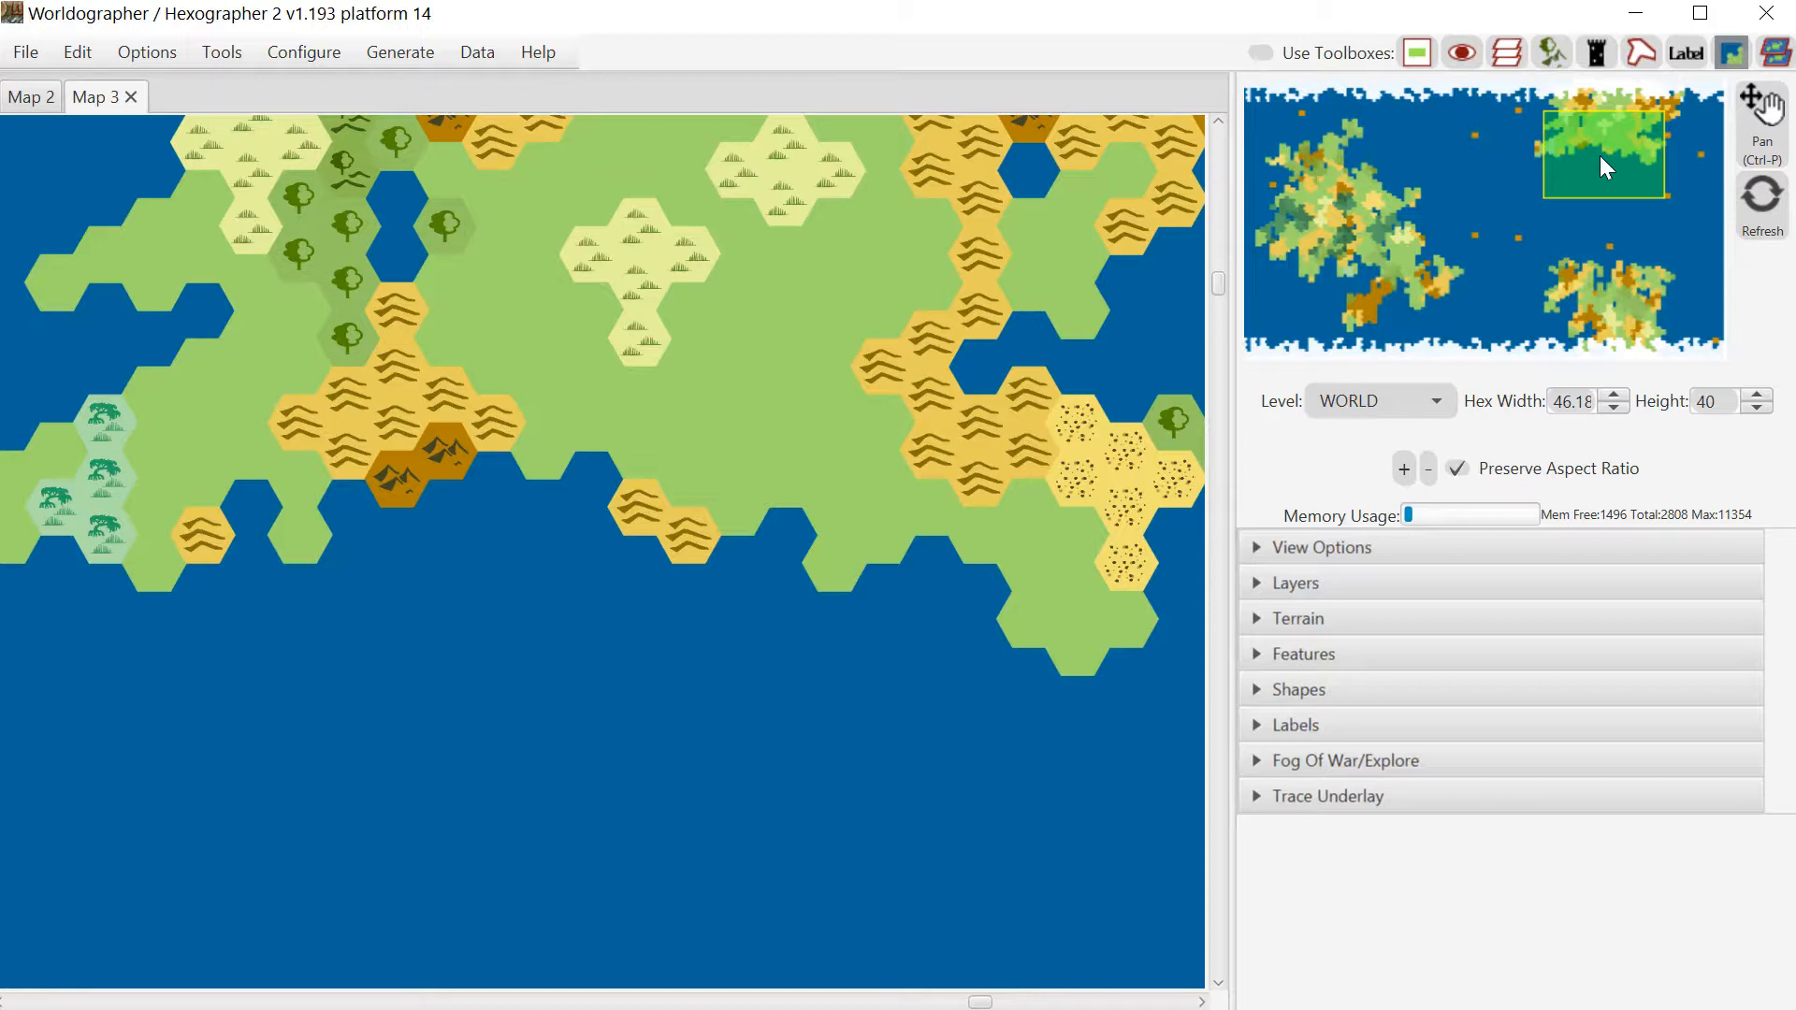
left_click_drag(1600, 155, 1351, 233)
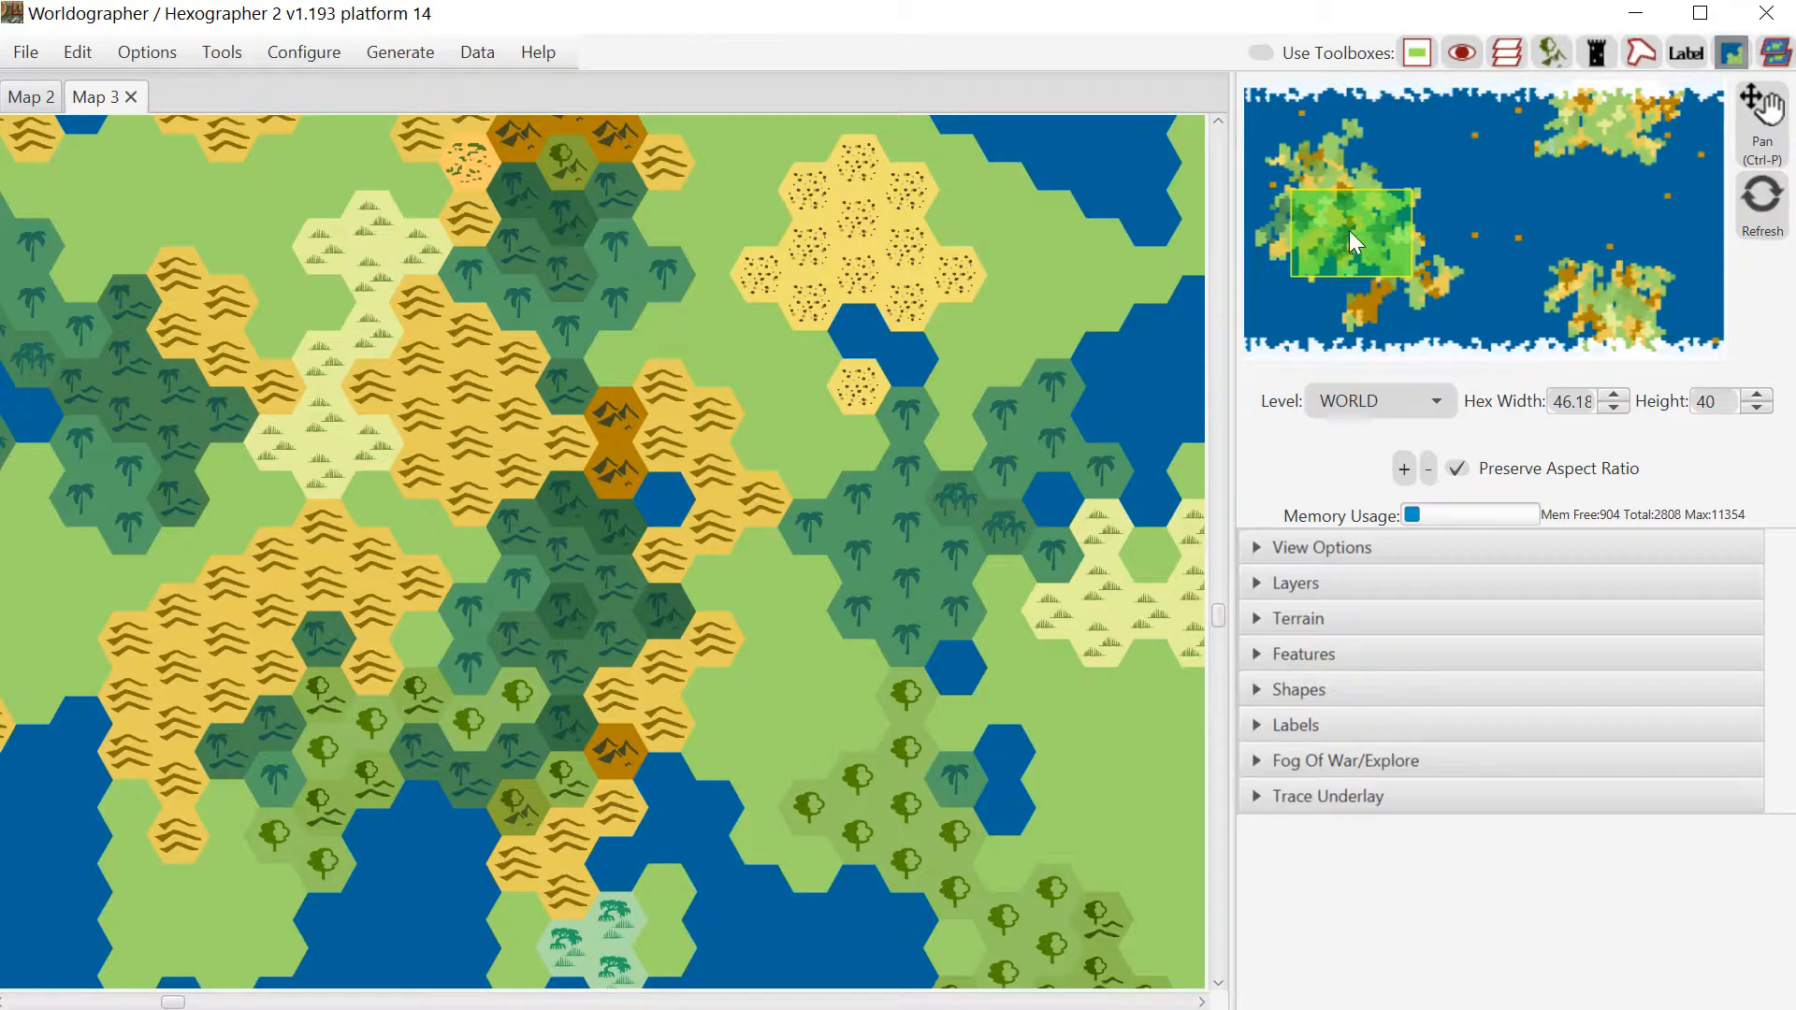
left_click(1330, 552)
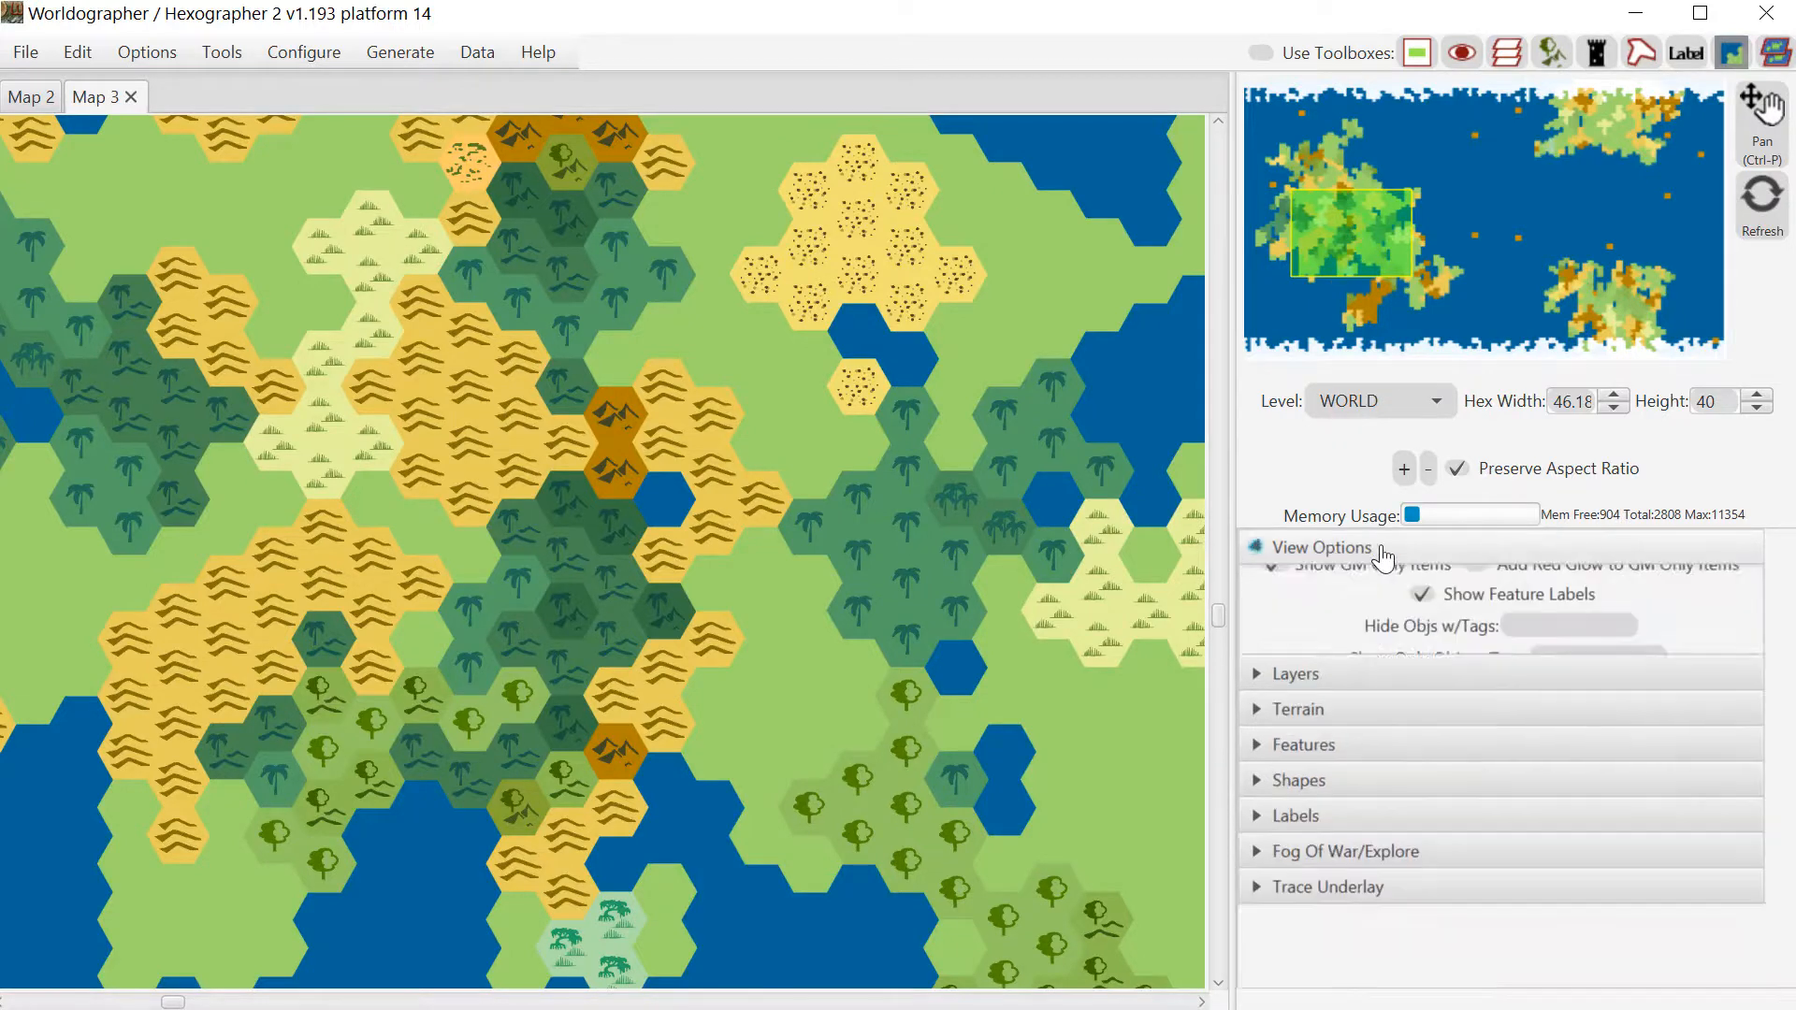
left_click(1347, 781)
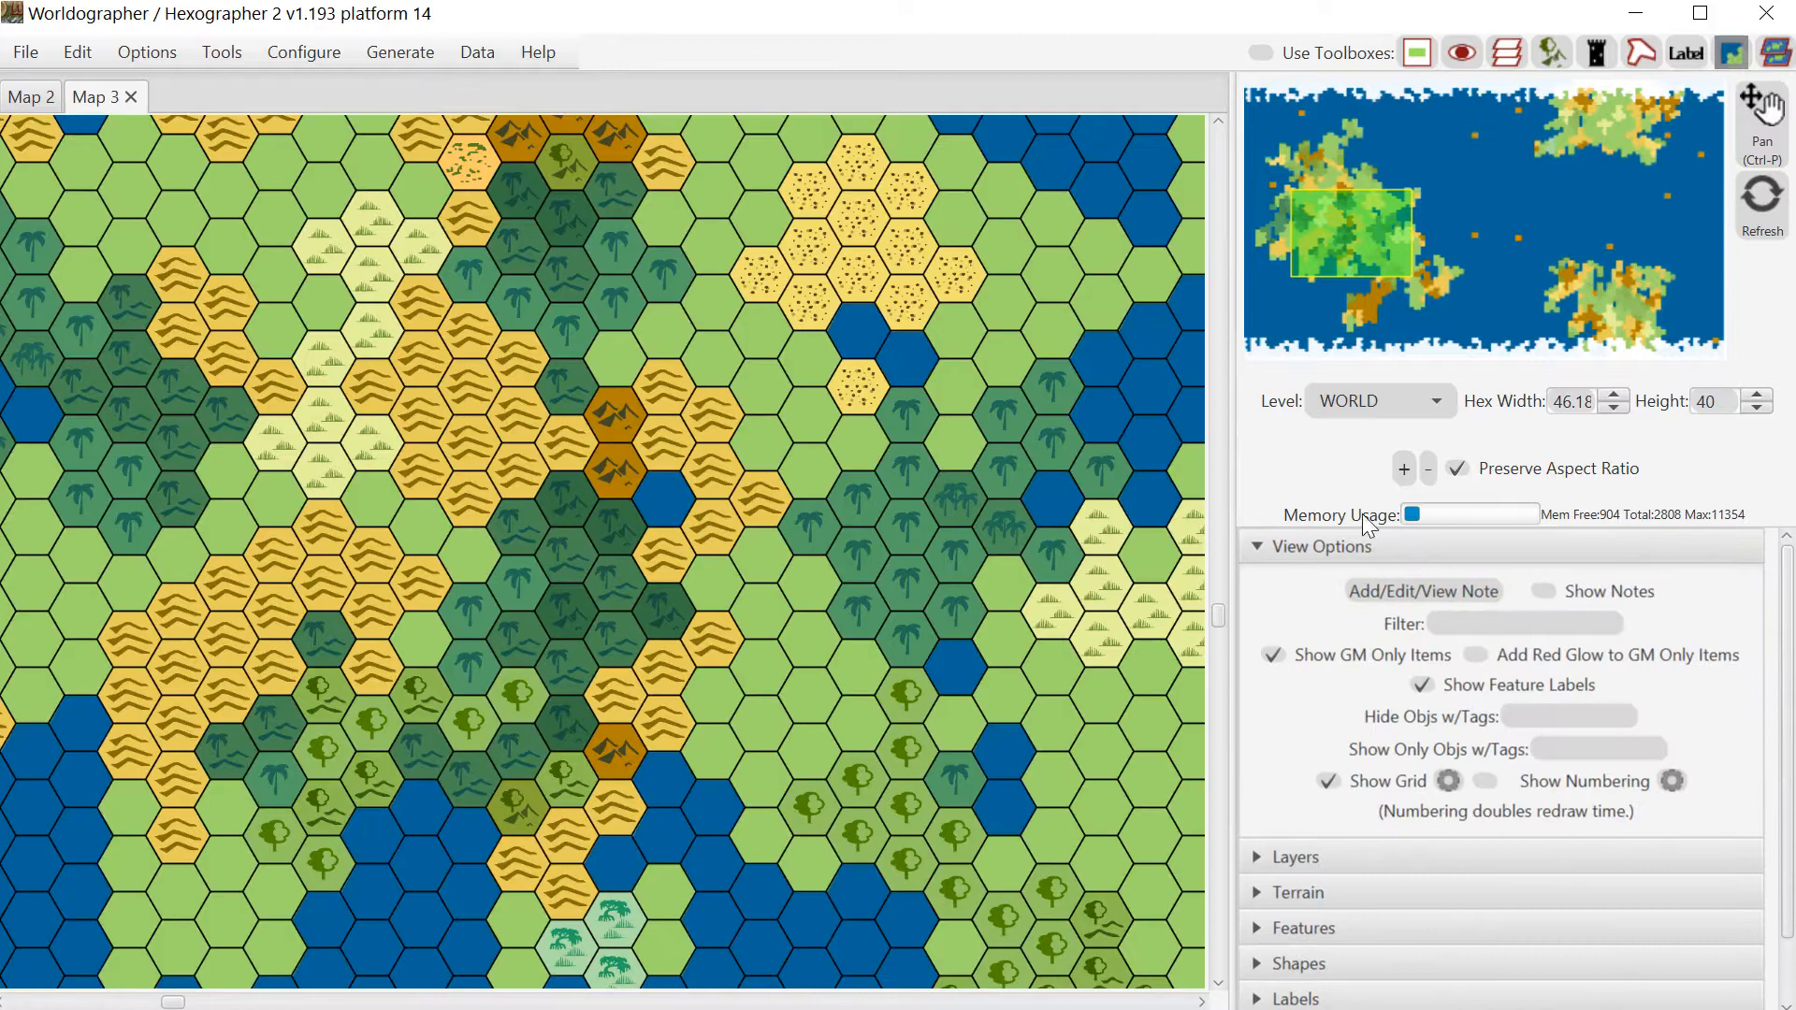
Set the current level's hex grid color to a custom black with reduced opacity in the grid configuration
left_click(1450, 781)
left_click_drag(1597, 167, 787, 100)
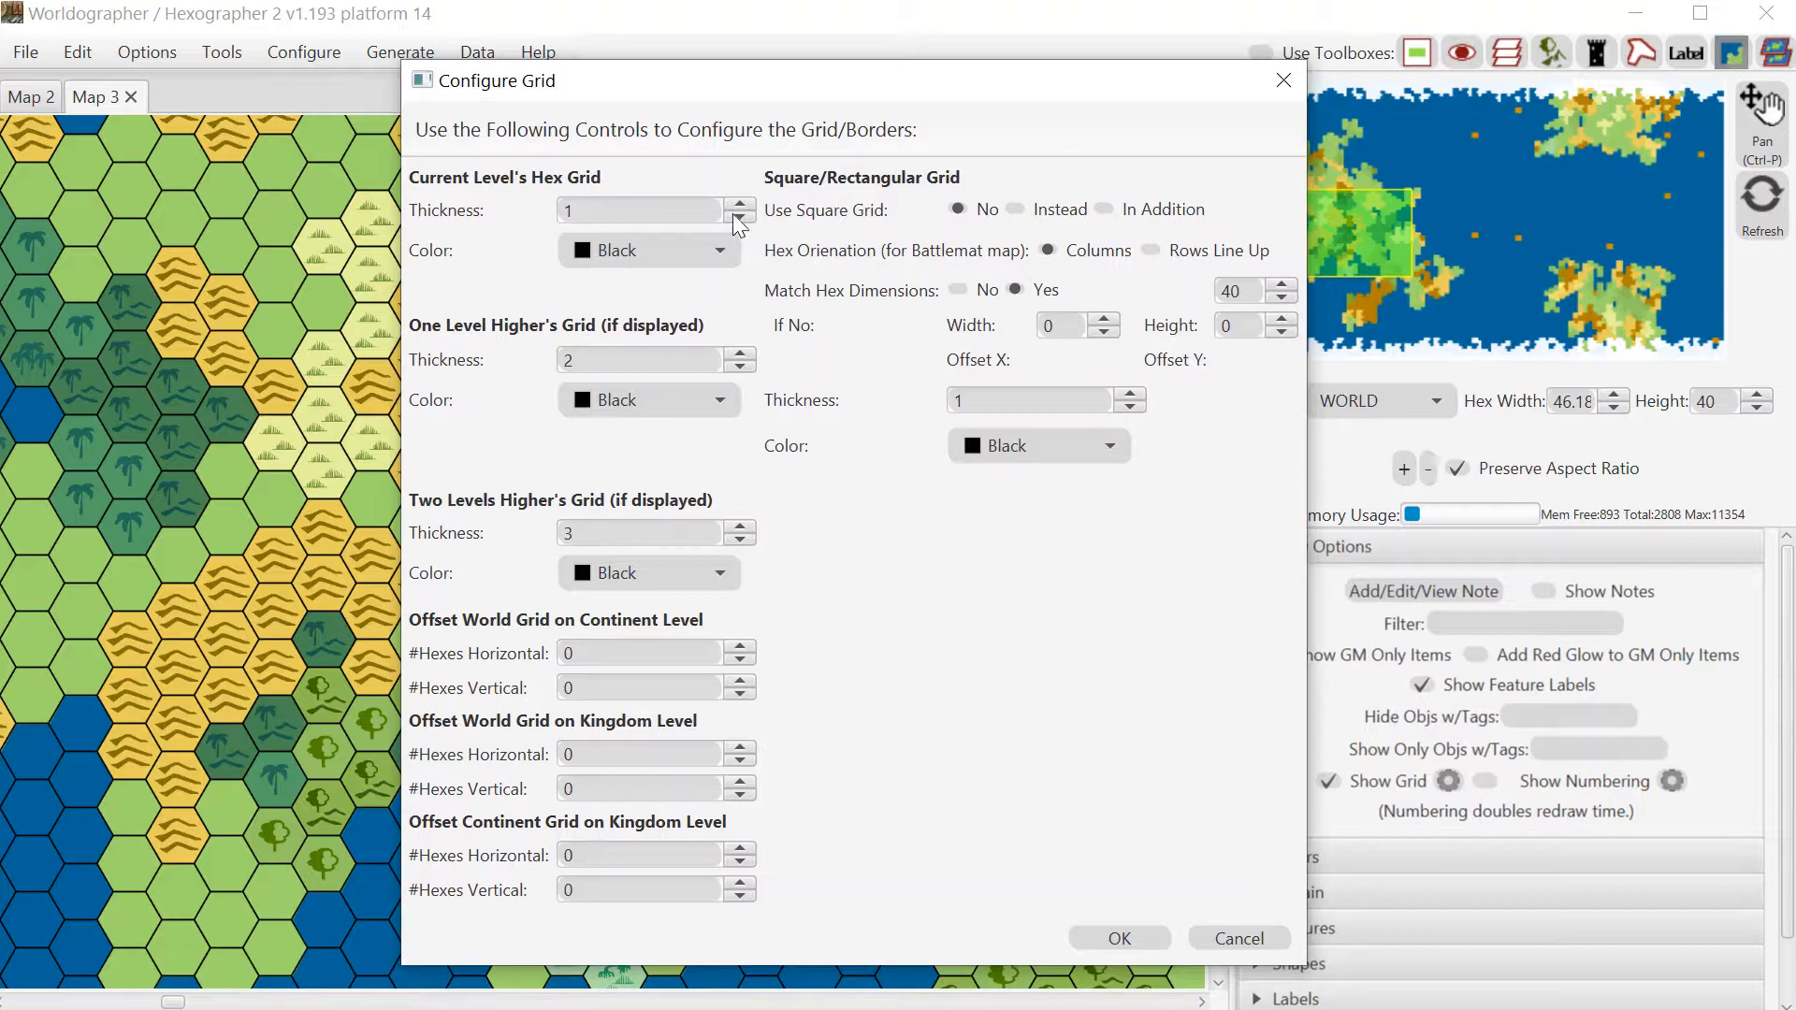
left_click(637, 254)
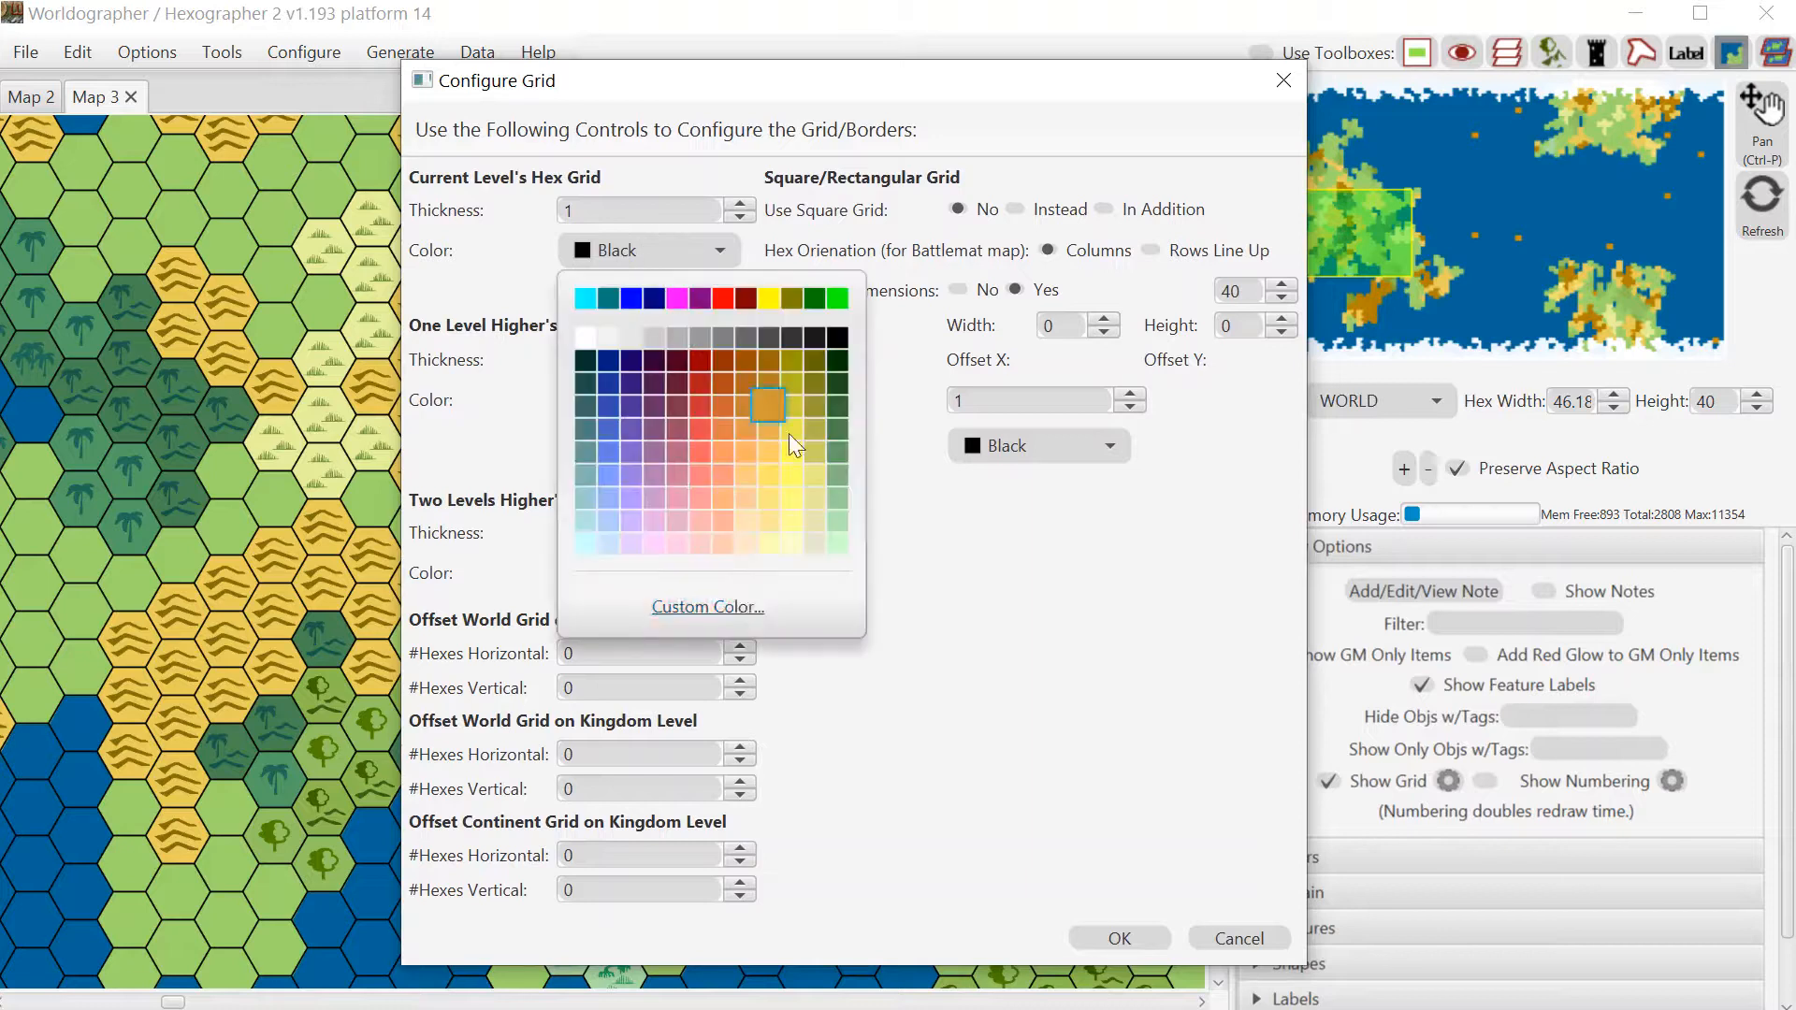
left_click(731, 610)
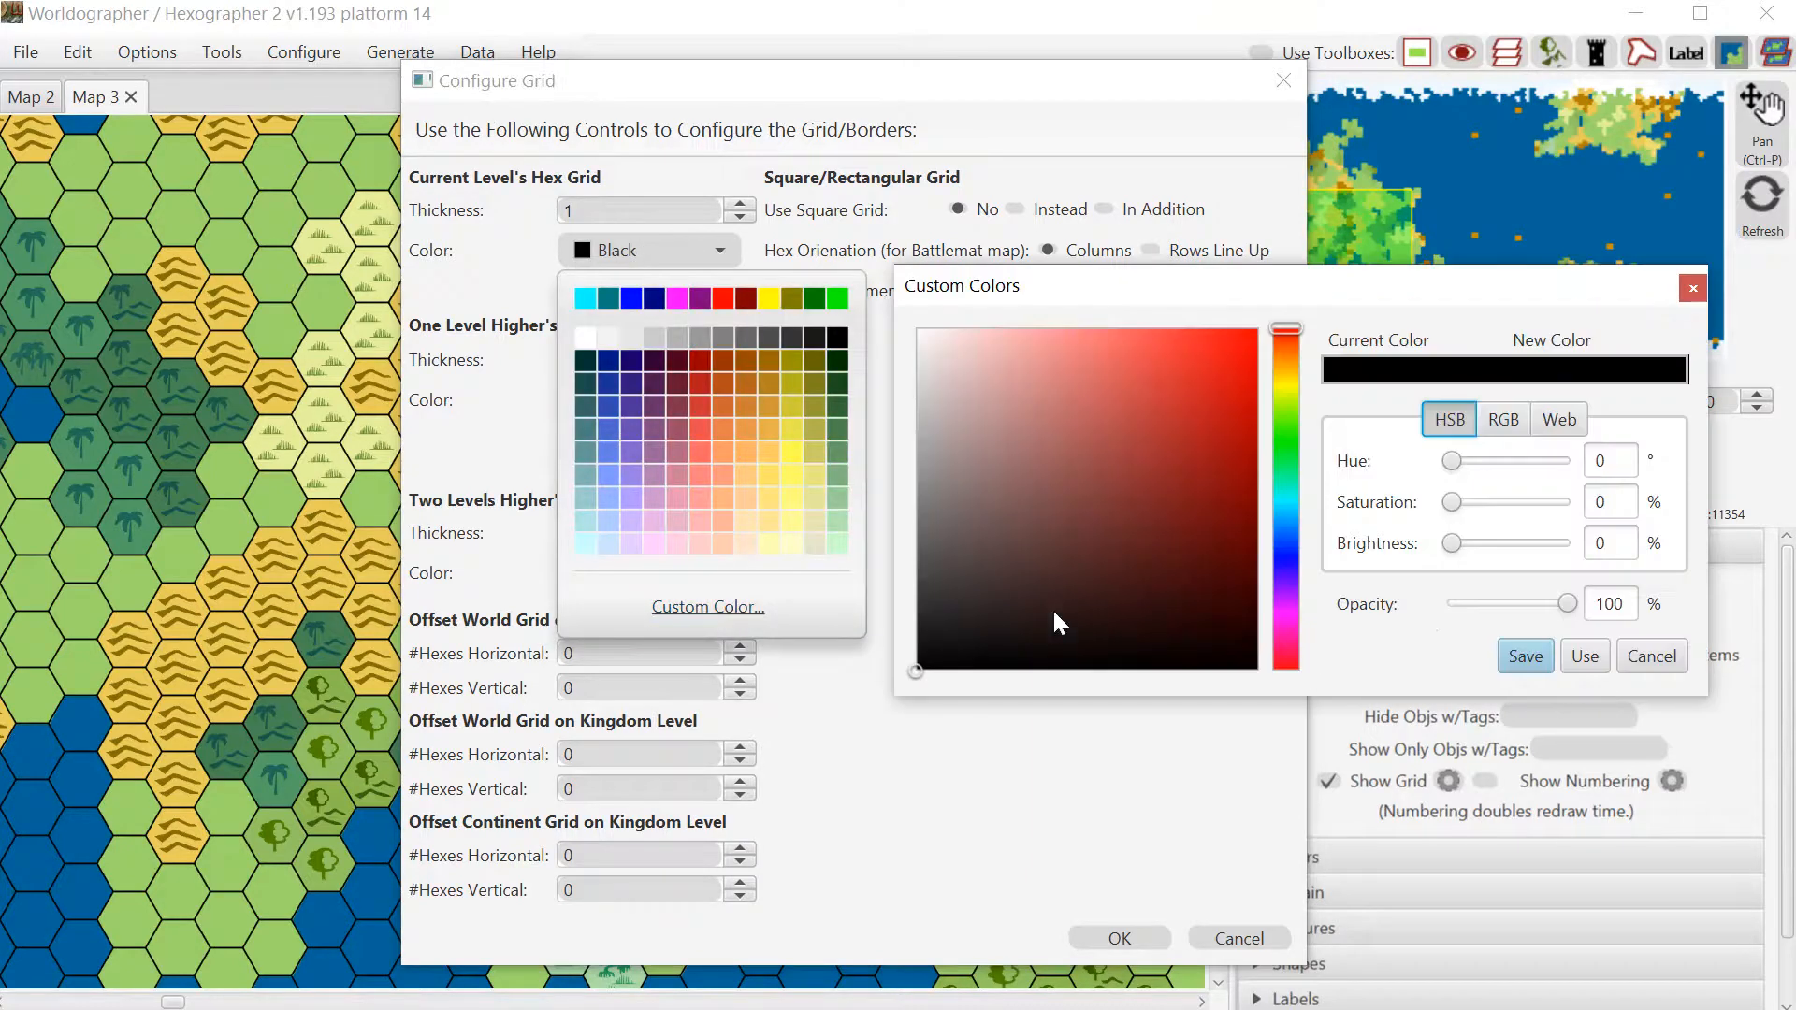
left_click_drag(1568, 604, 1493, 606)
left_click(1522, 658)
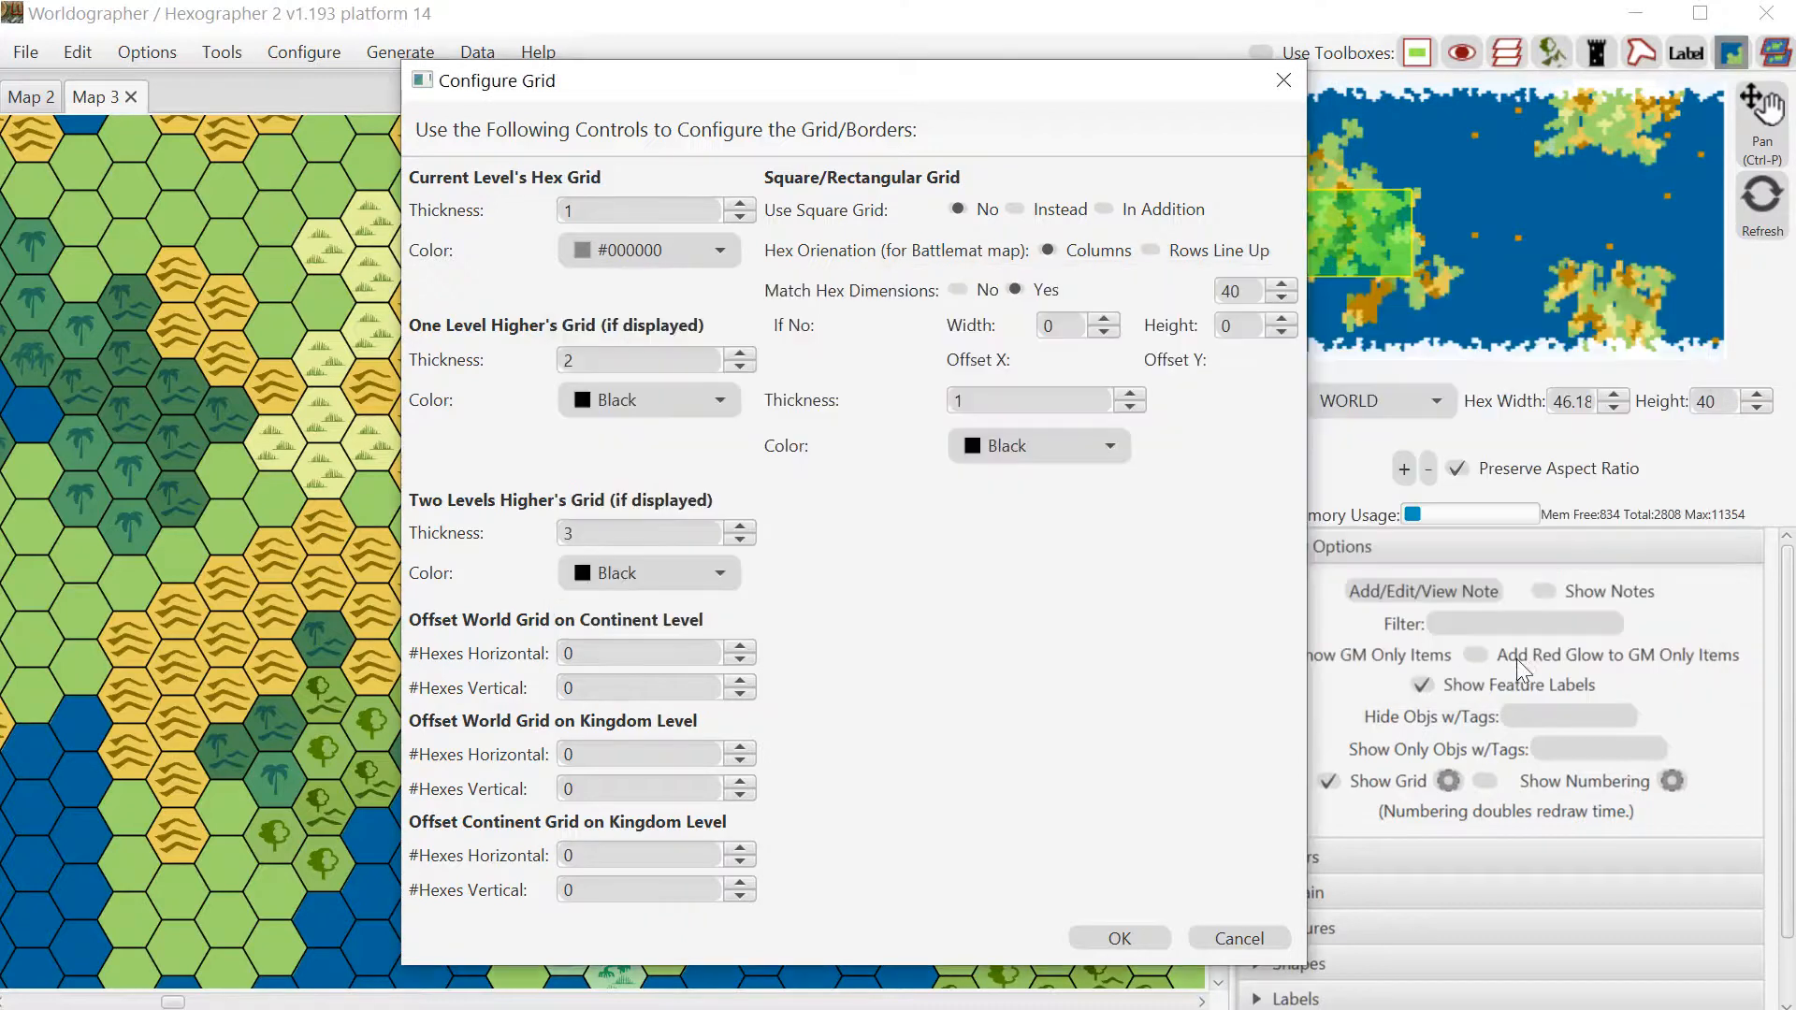
Apply the hex grid configuration and inspect the softened grid lines over different areas of the world map
left_click(1120, 937)
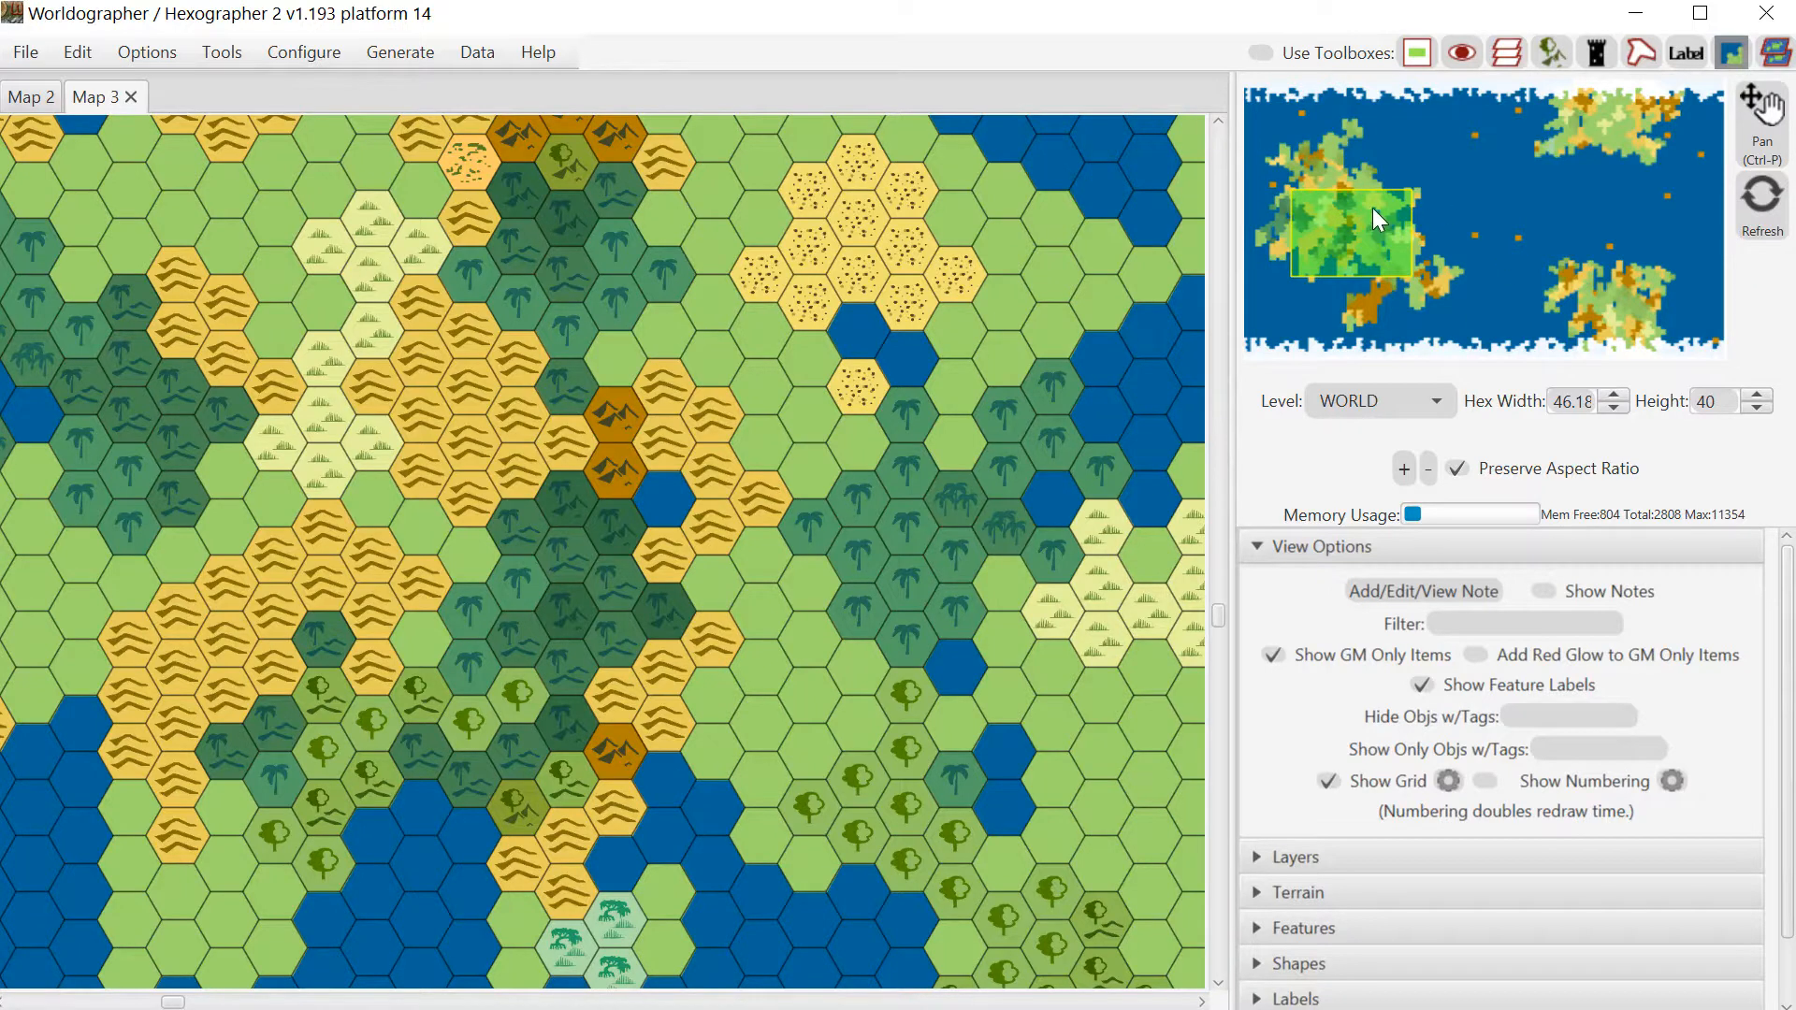
left_click_drag(1372, 210, 1374, 286)
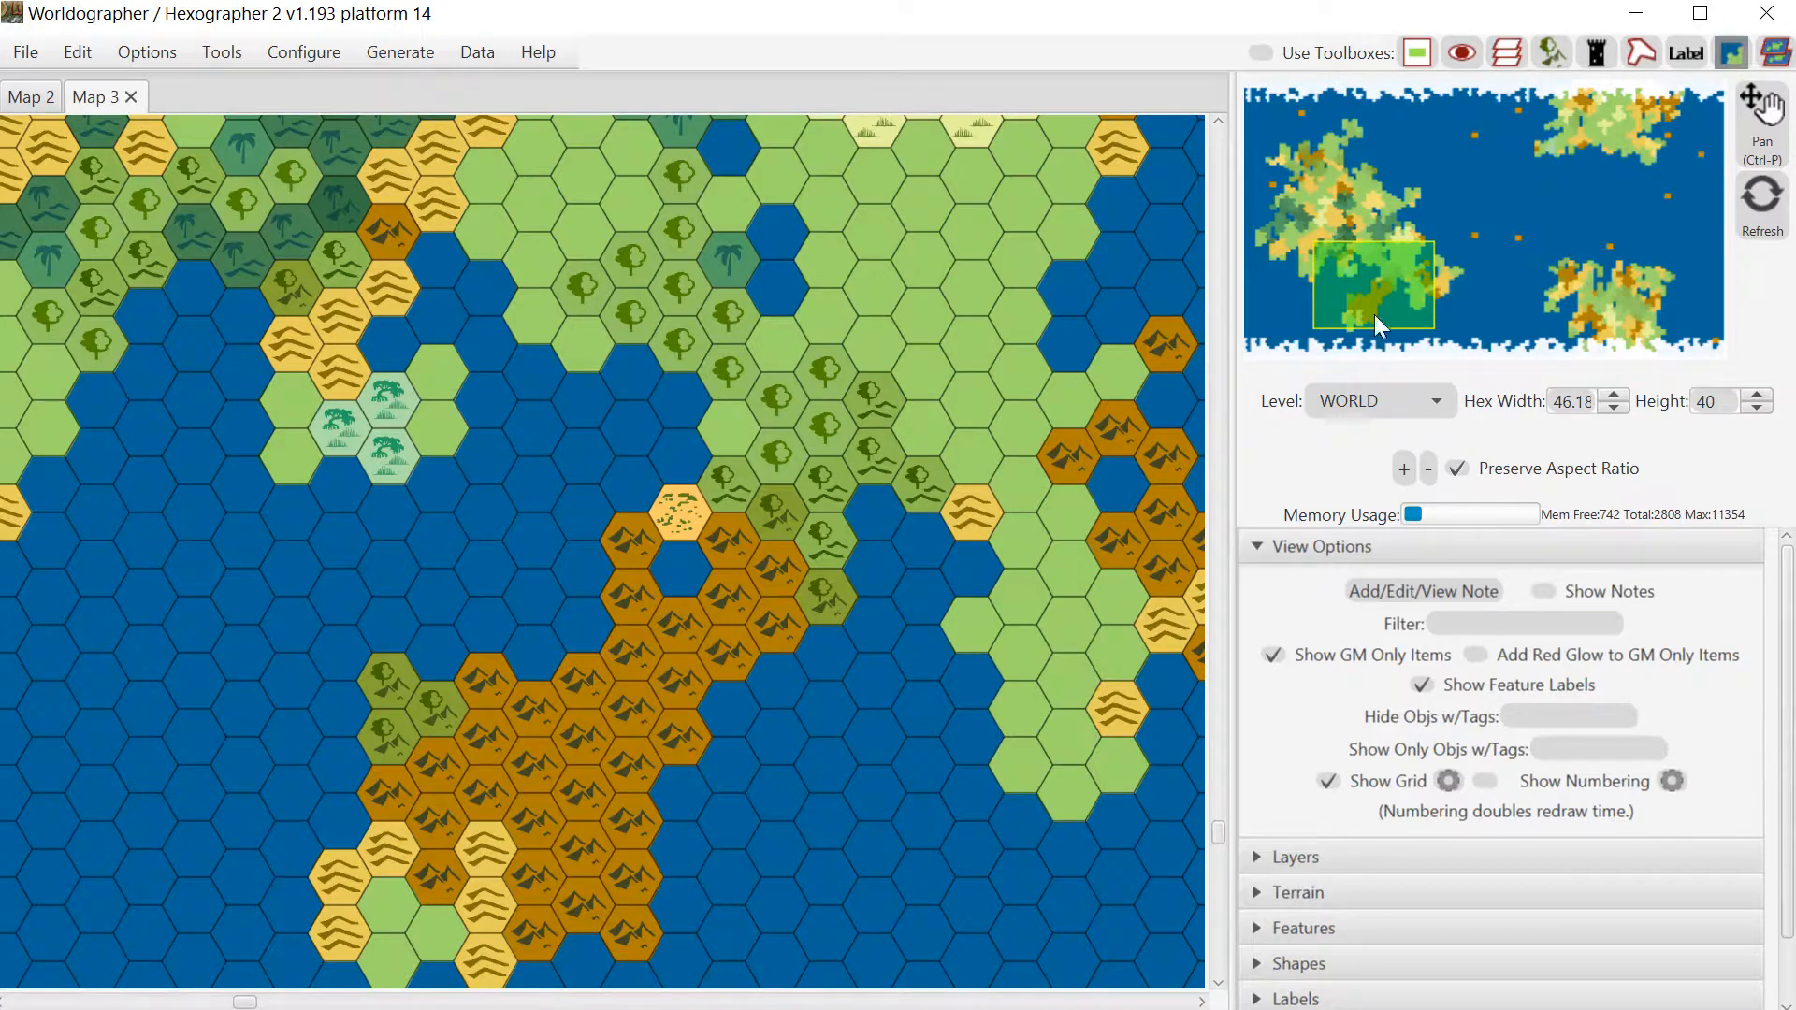
left_click_drag(1368, 288, 1310, 236)
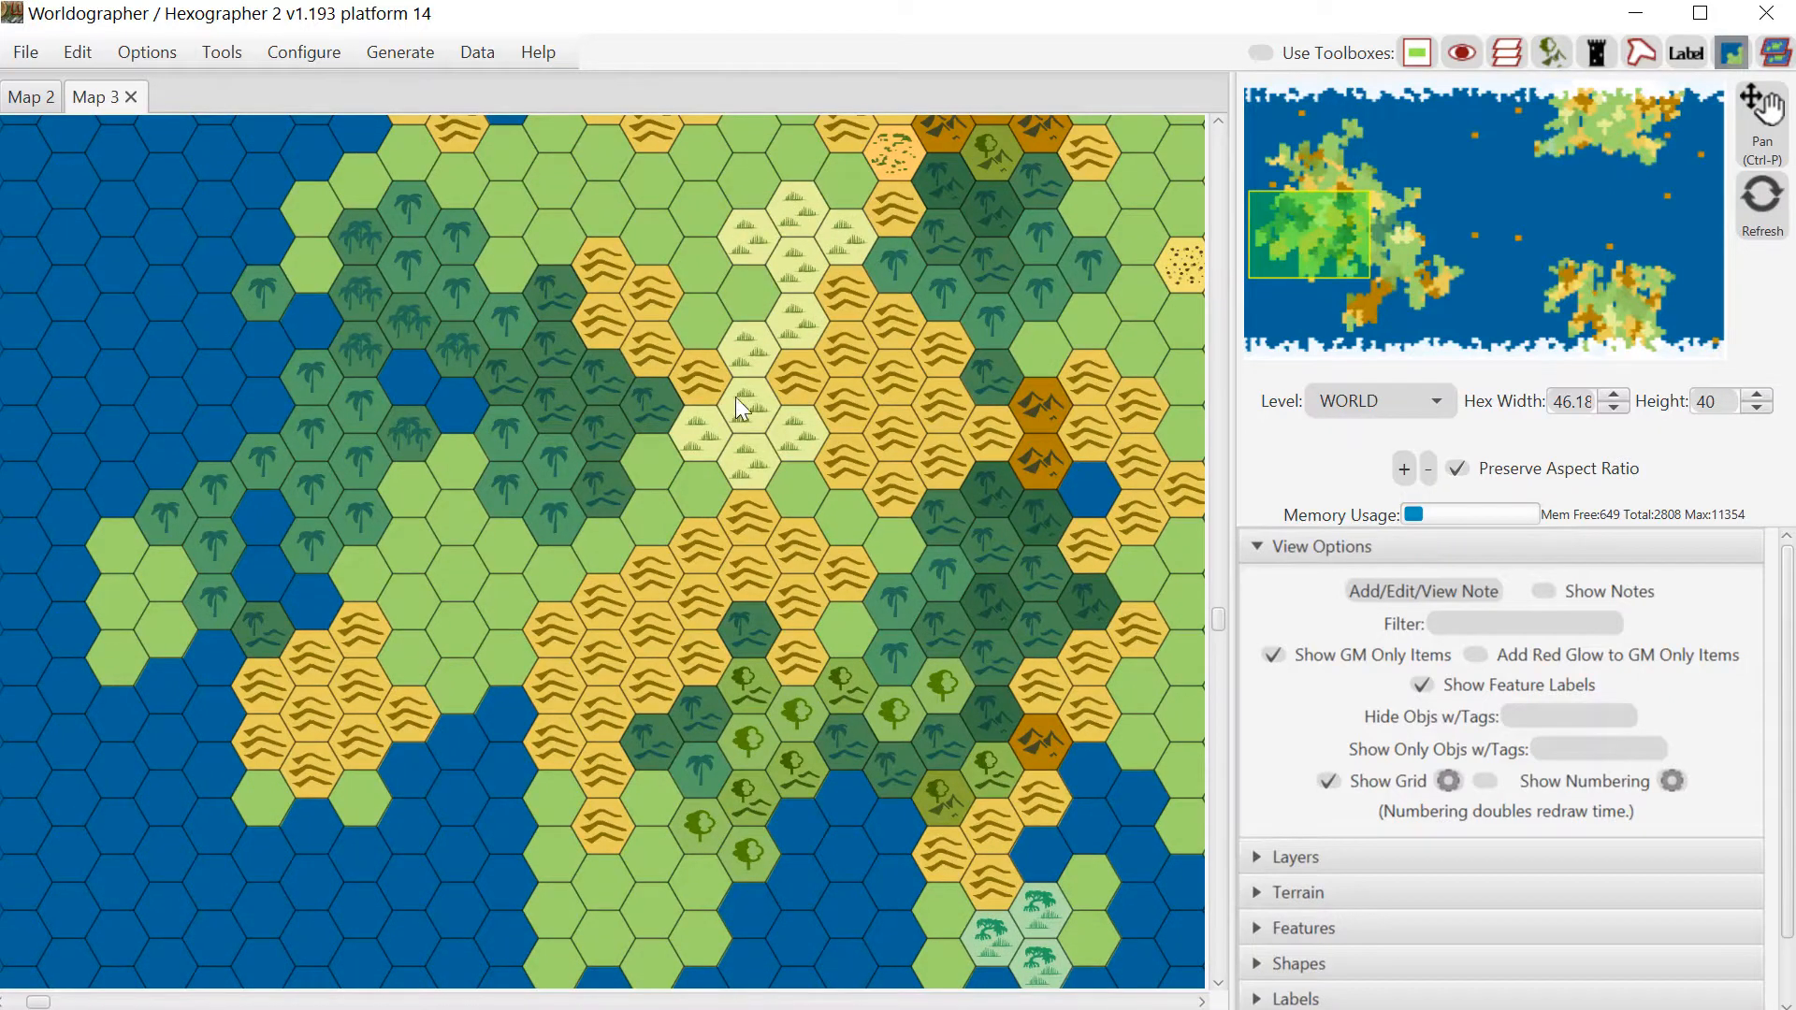
left_click_drag(1306, 227, 1546, 154)
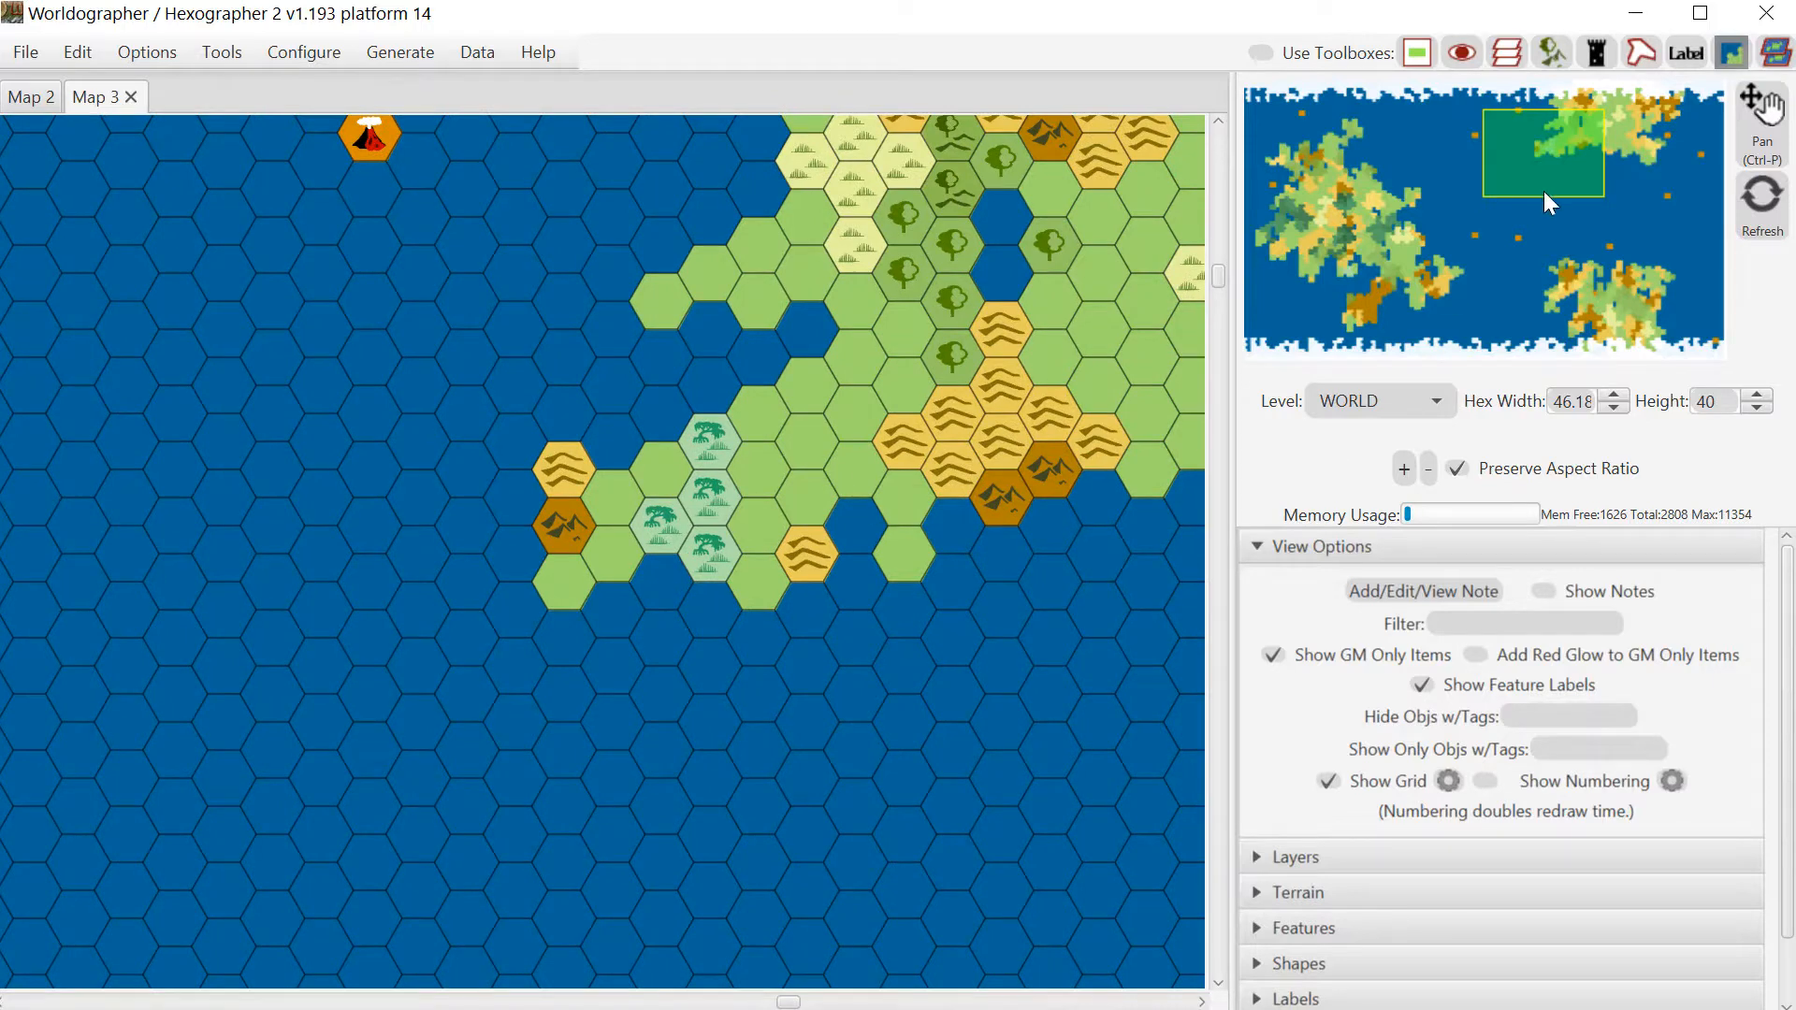
left_click_drag(1546, 192, 1370, 288)
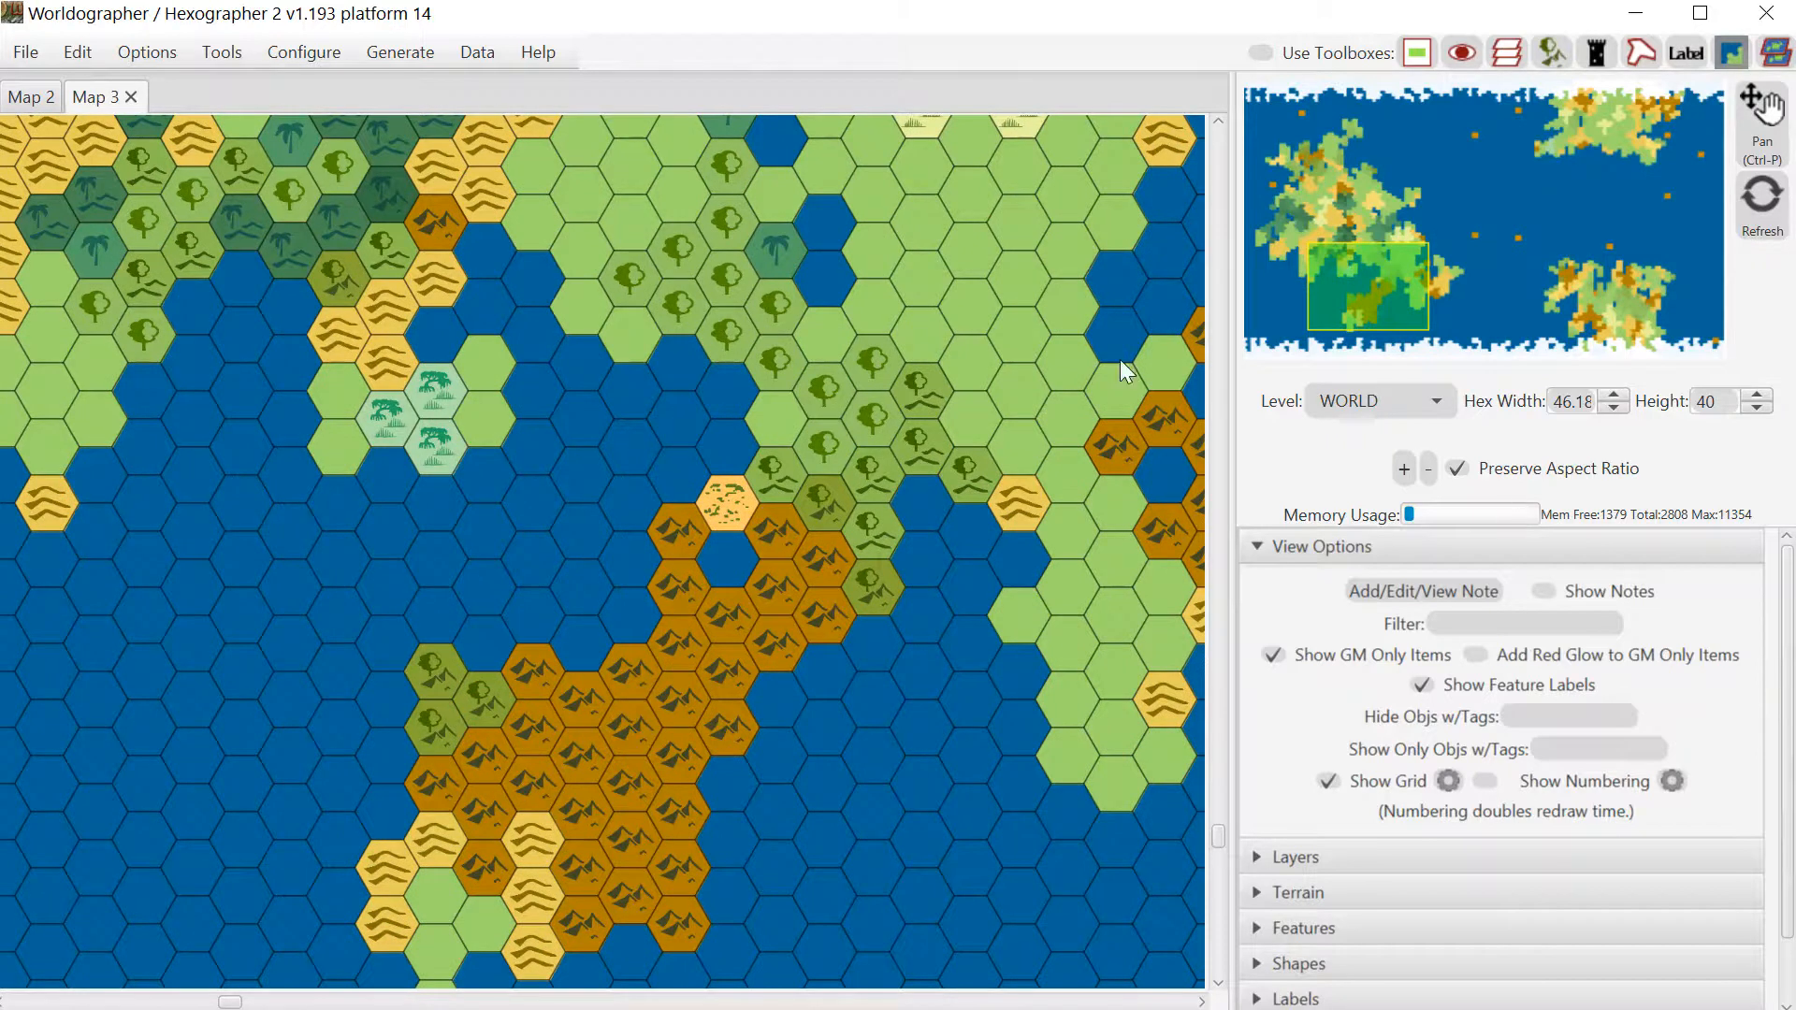
Open the terrain configuration for the Classic terrain style and position its window over the map
left_click(322, 60)
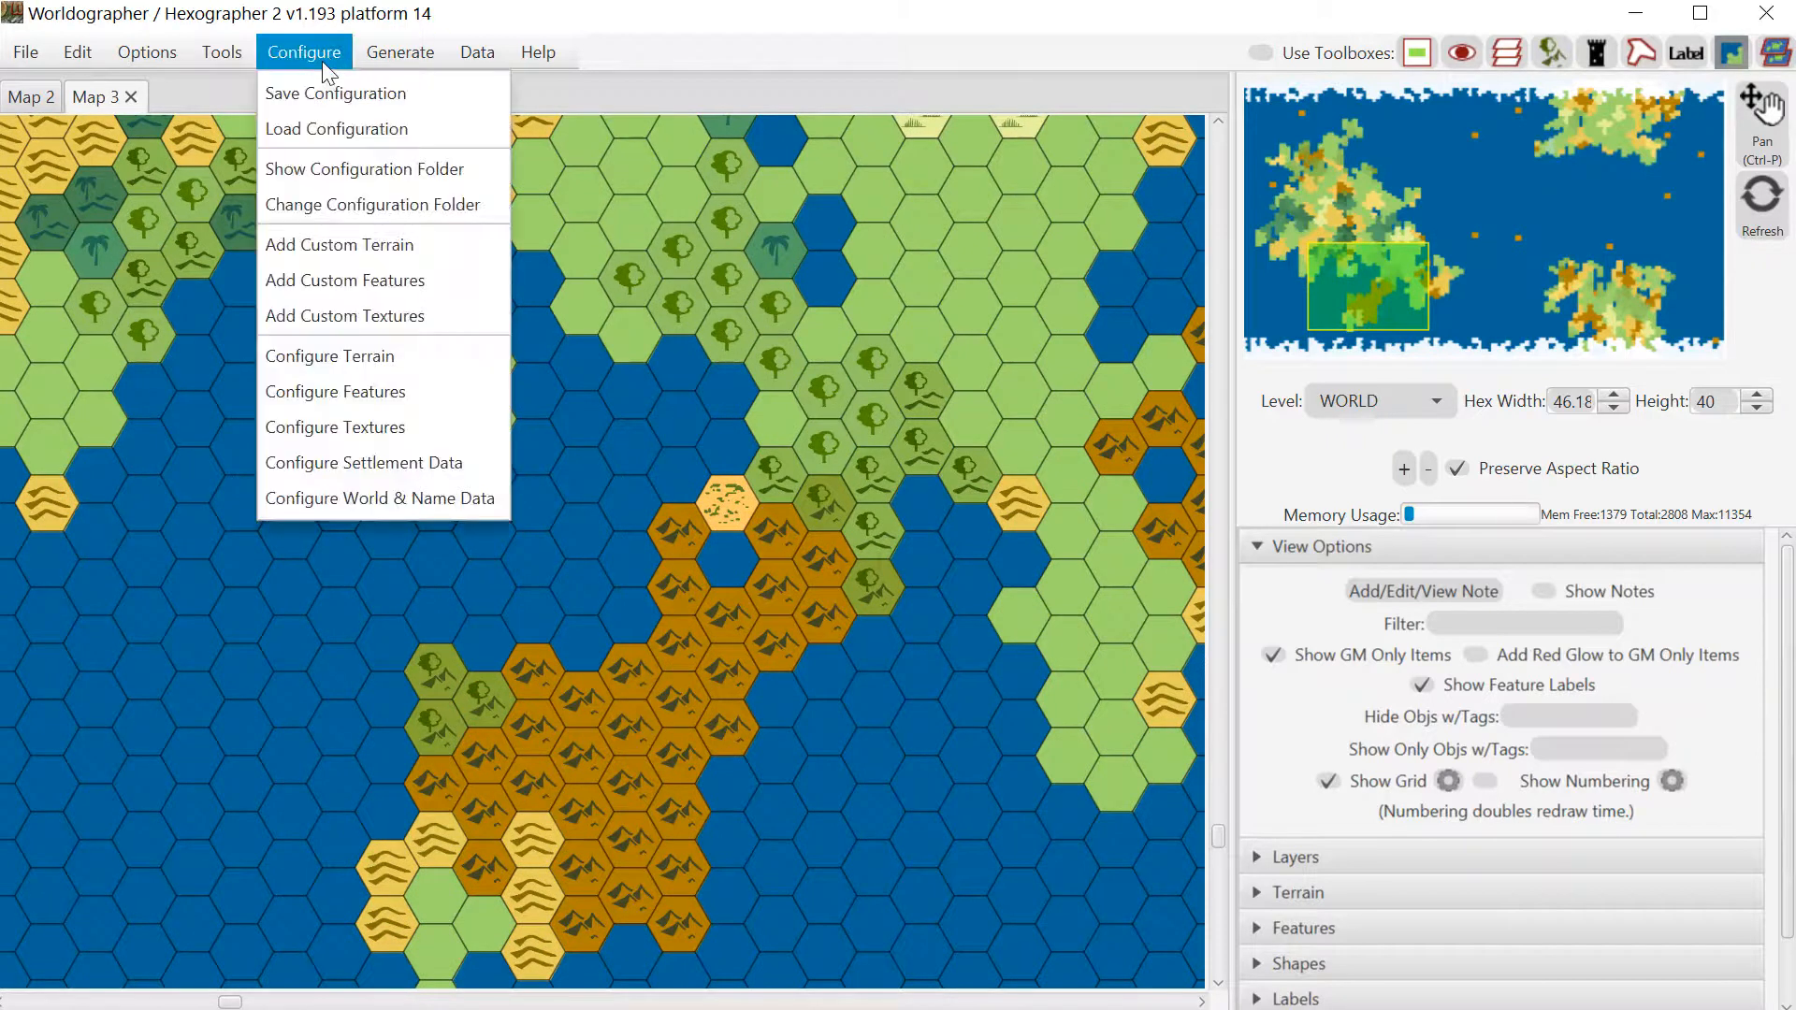
left_click(407, 348)
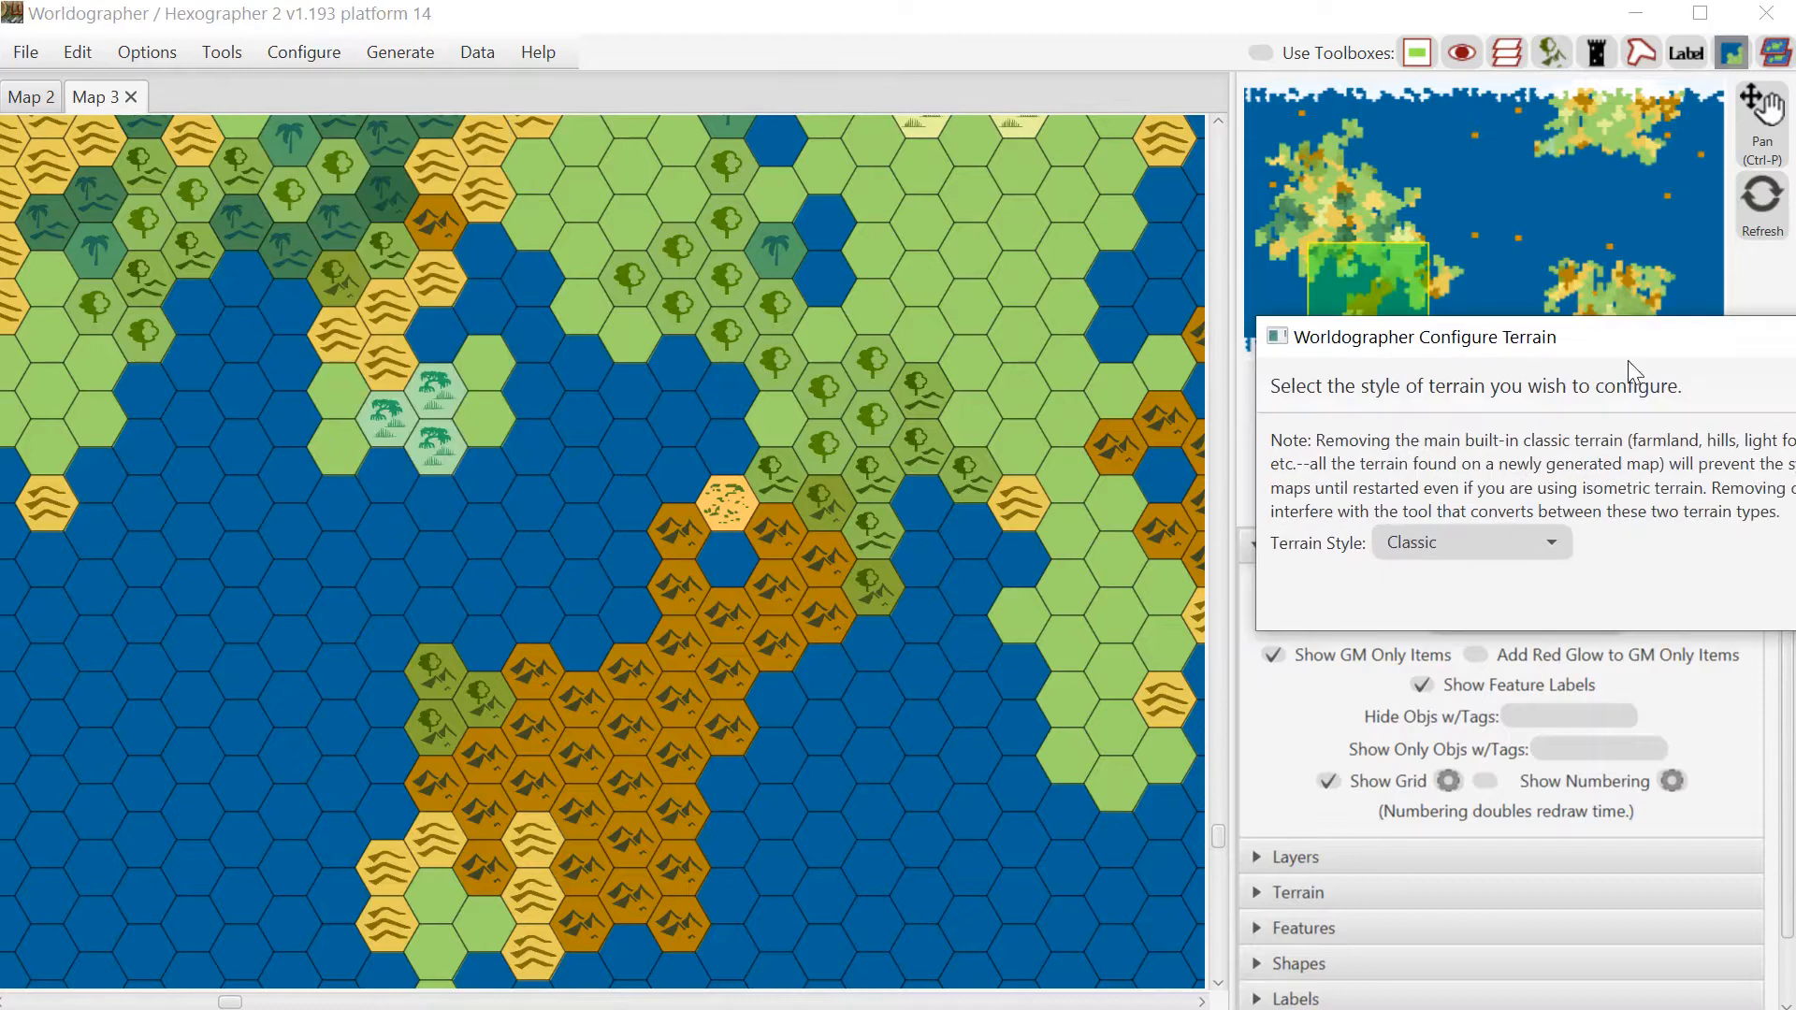
left_click_drag(1626, 340, 1076, 261)
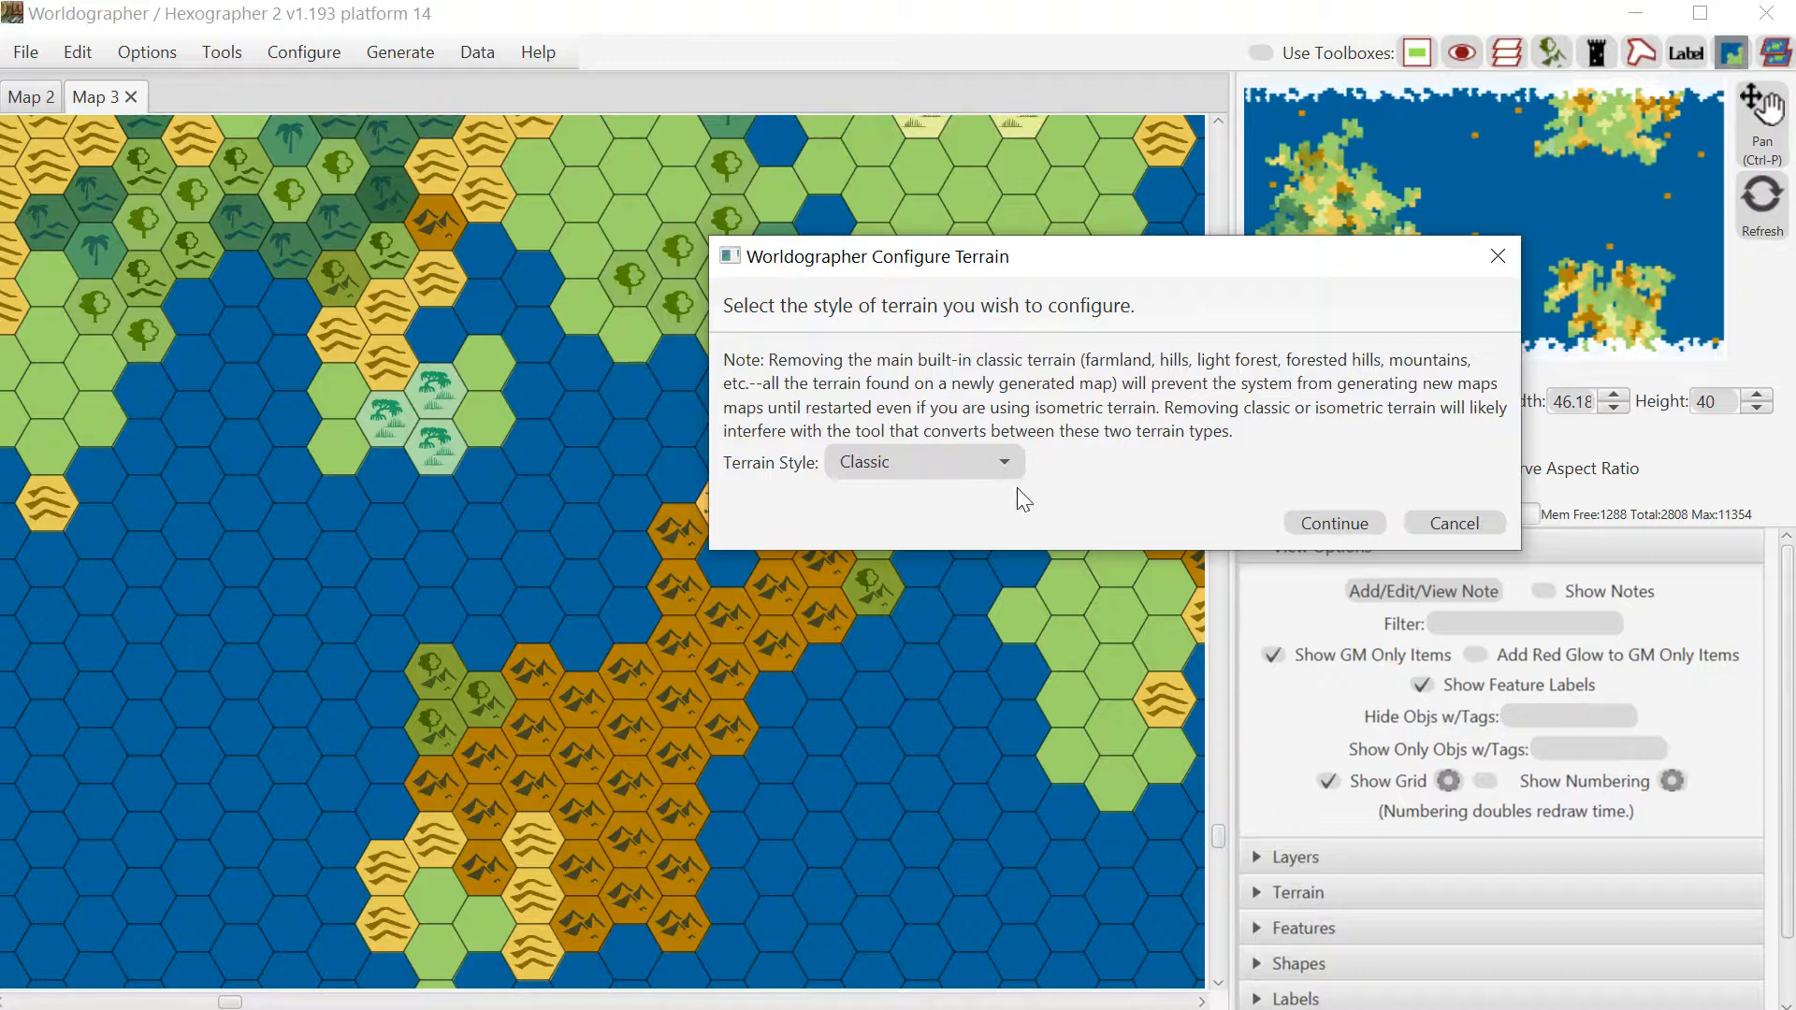
left_click(1331, 522)
left_click_drag(1580, 241, 853, 208)
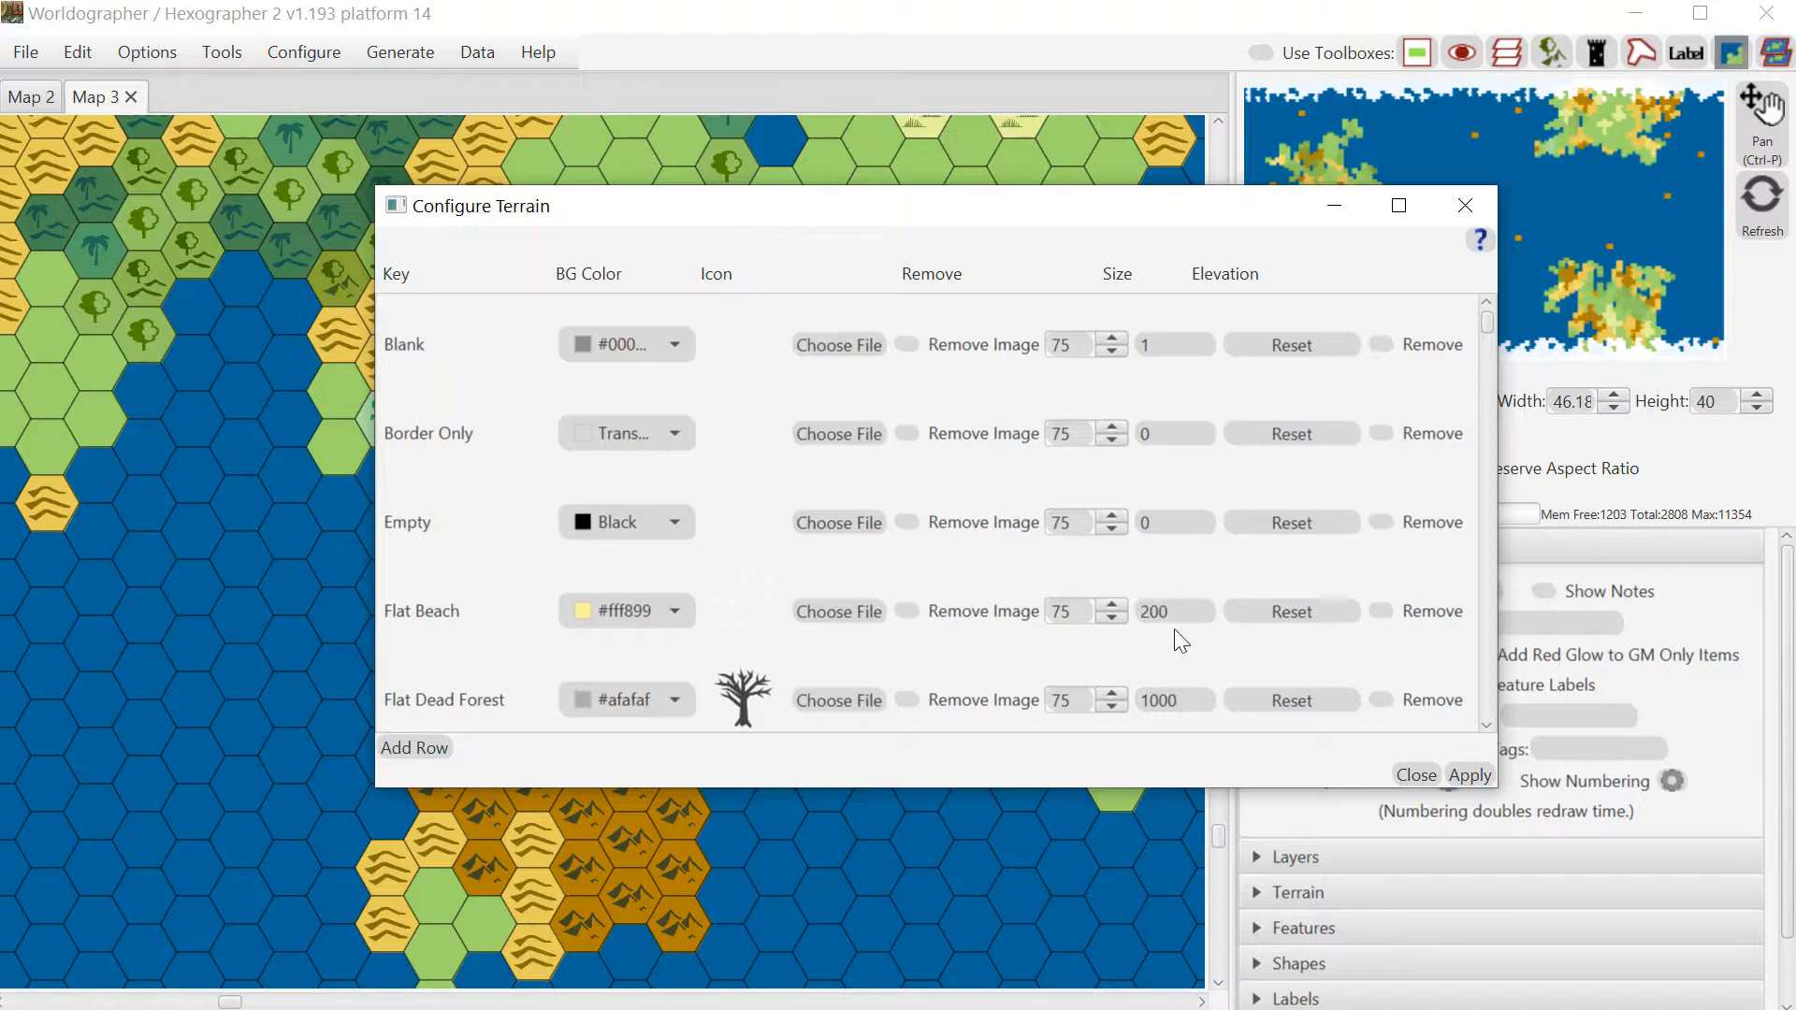
Mark the icon images of both Flat Forest Deciduous terrain types for removal
left_click(1485, 727)
left_click(1485, 727)
left_click(1485, 727)
left_click(1485, 727)
left_click(1485, 727)
left_click(1485, 727)
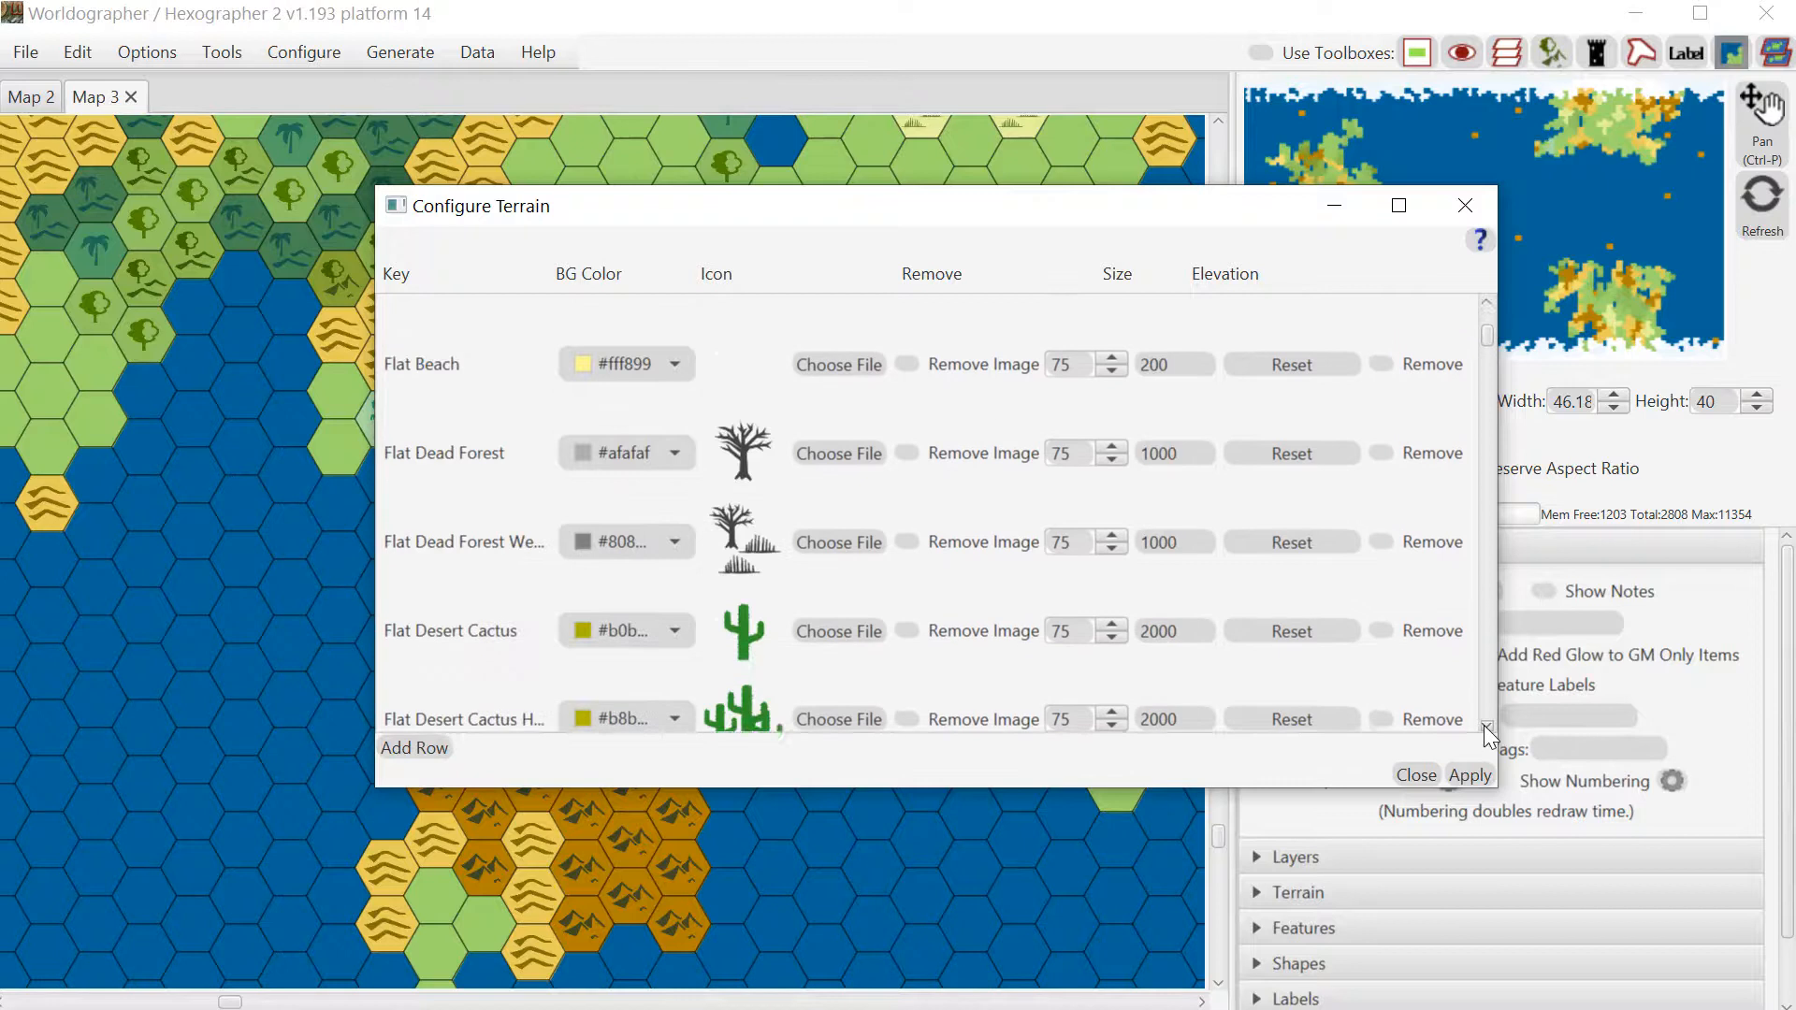
left_click(1485, 727)
left_click(1484, 727)
left_click(1490, 709)
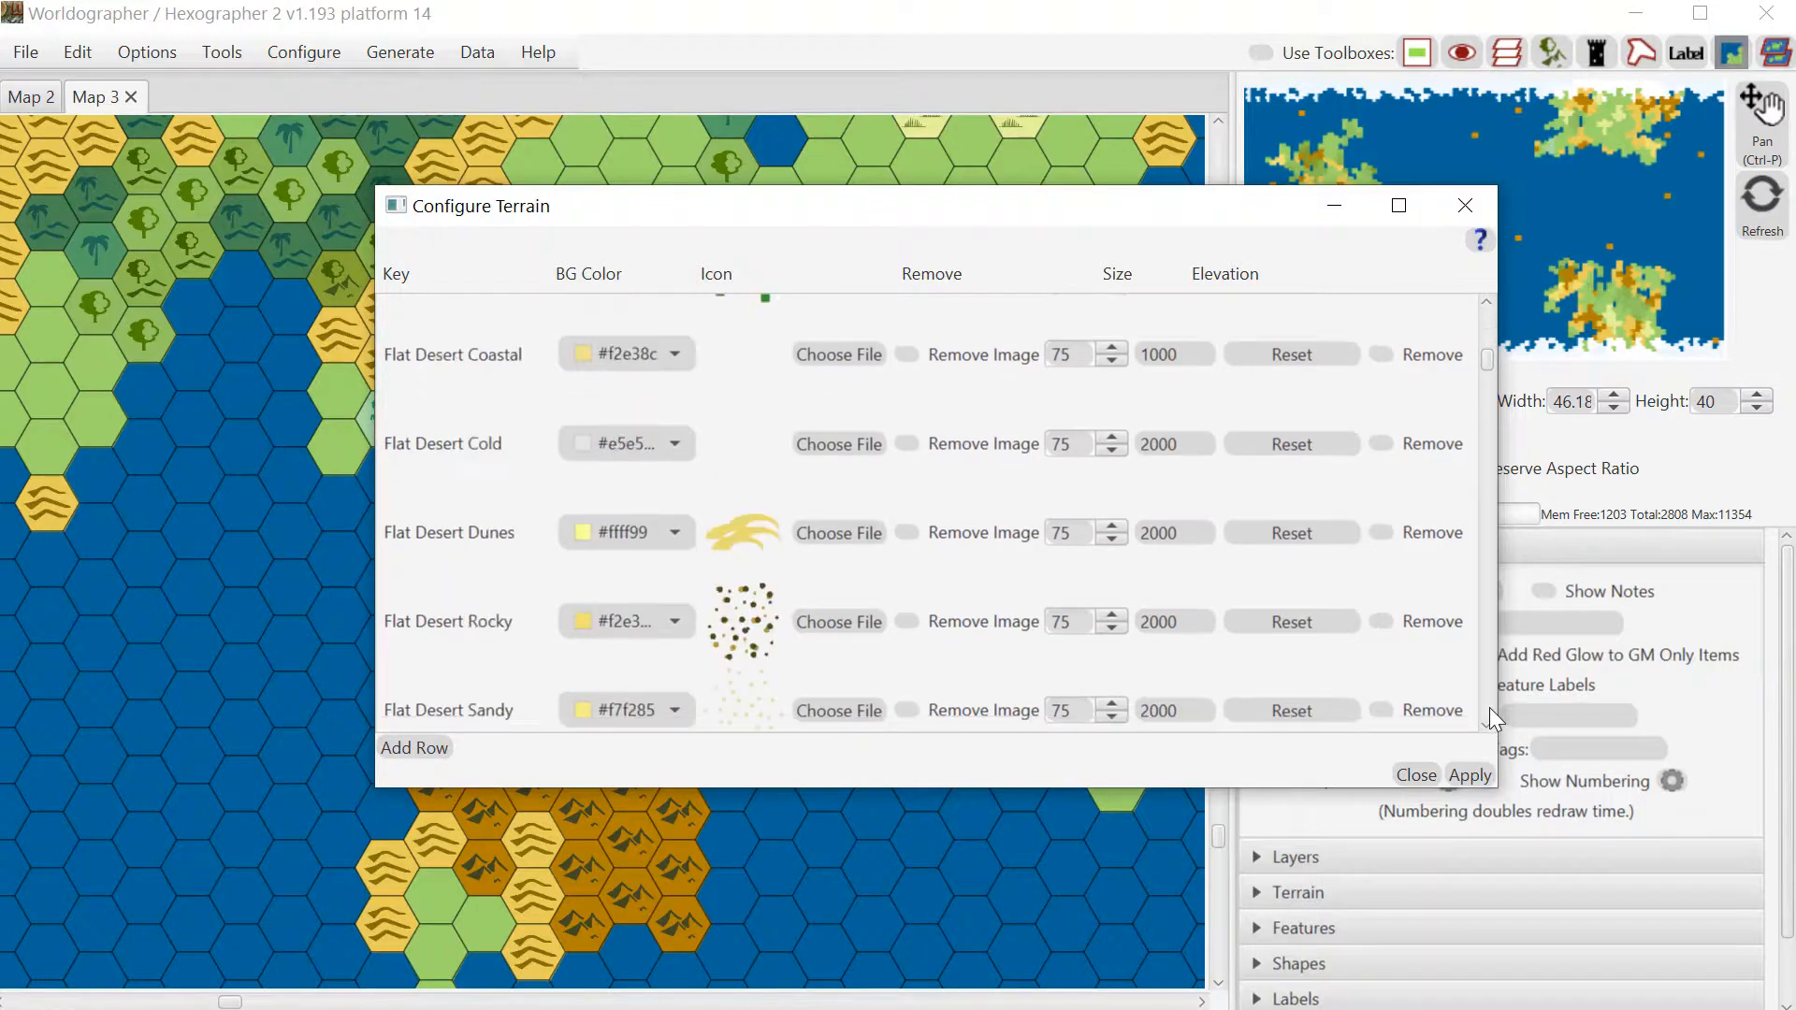
left_click(1490, 708)
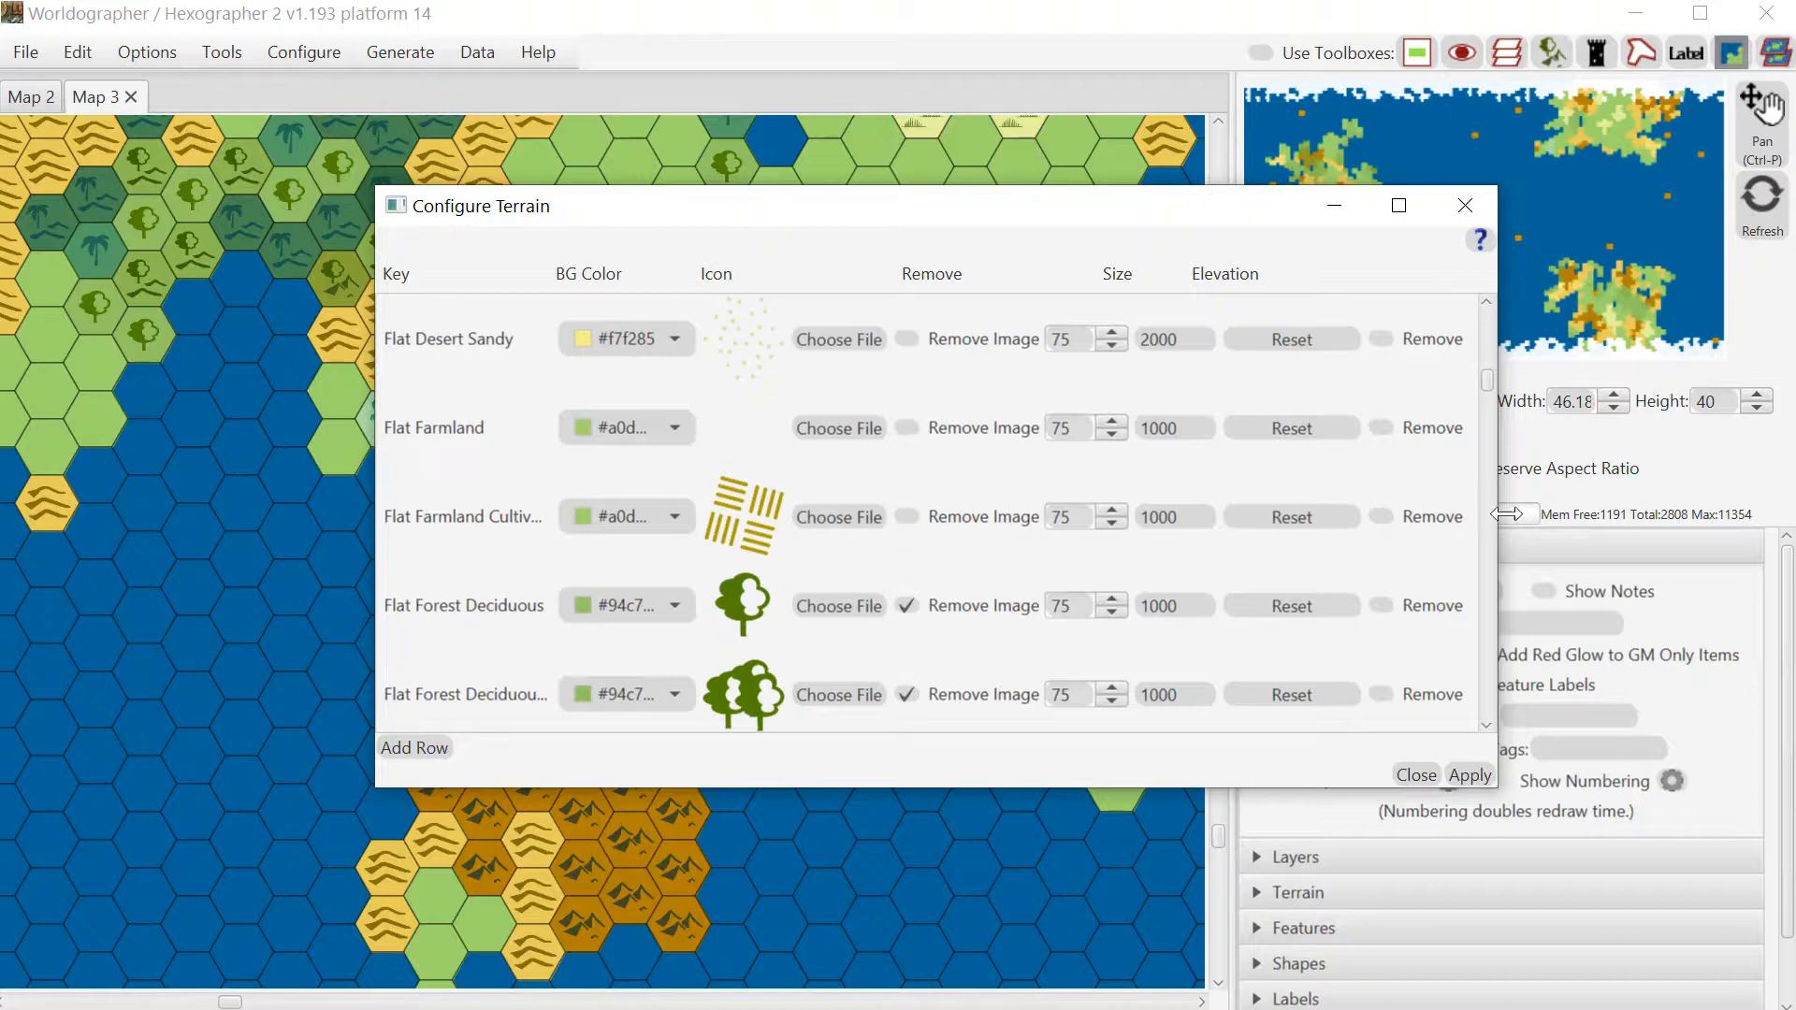
Mark the images of the Flat Forest Evergreen and Flat Forest Jungle terrains, including their heavy variants, for removal
left_click(1485, 637)
left_click(907, 411)
left_click(907, 501)
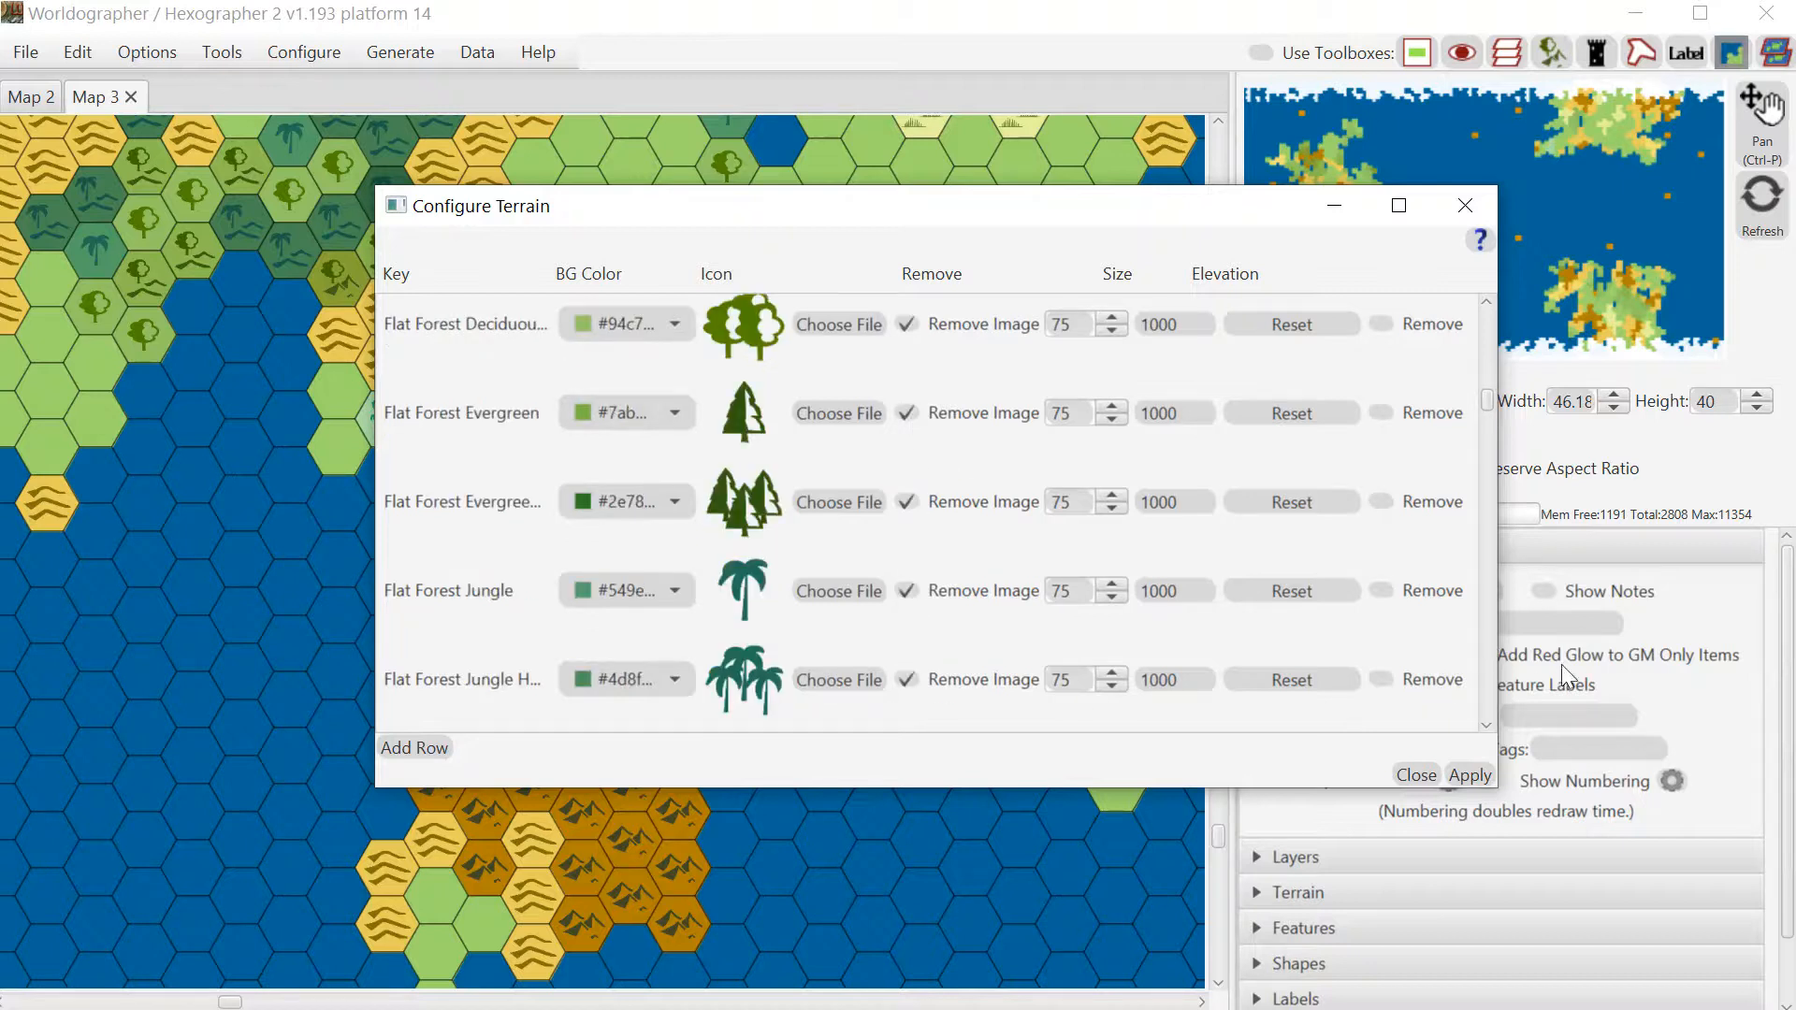
Mark the Flat Grassland and Flat Grazing Land images for removal
left_click(1488, 676)
left_click(1487, 675)
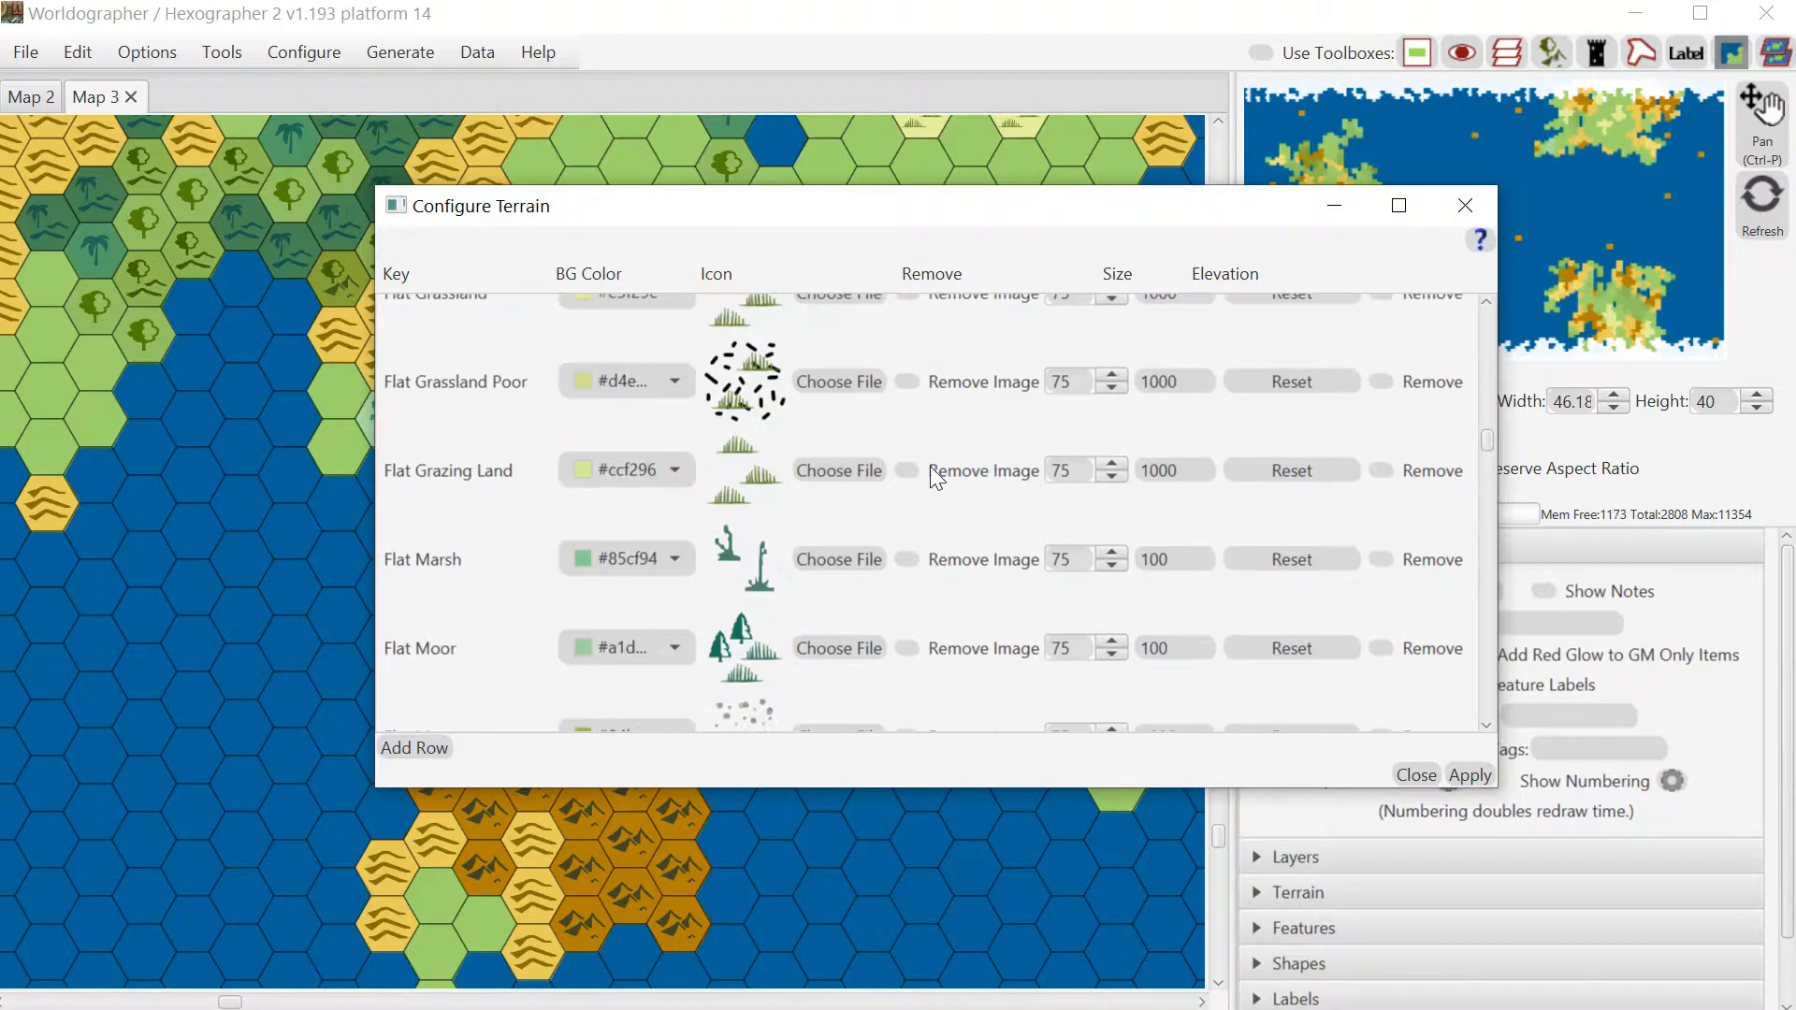
scroll(1483, 307, "up", 2)
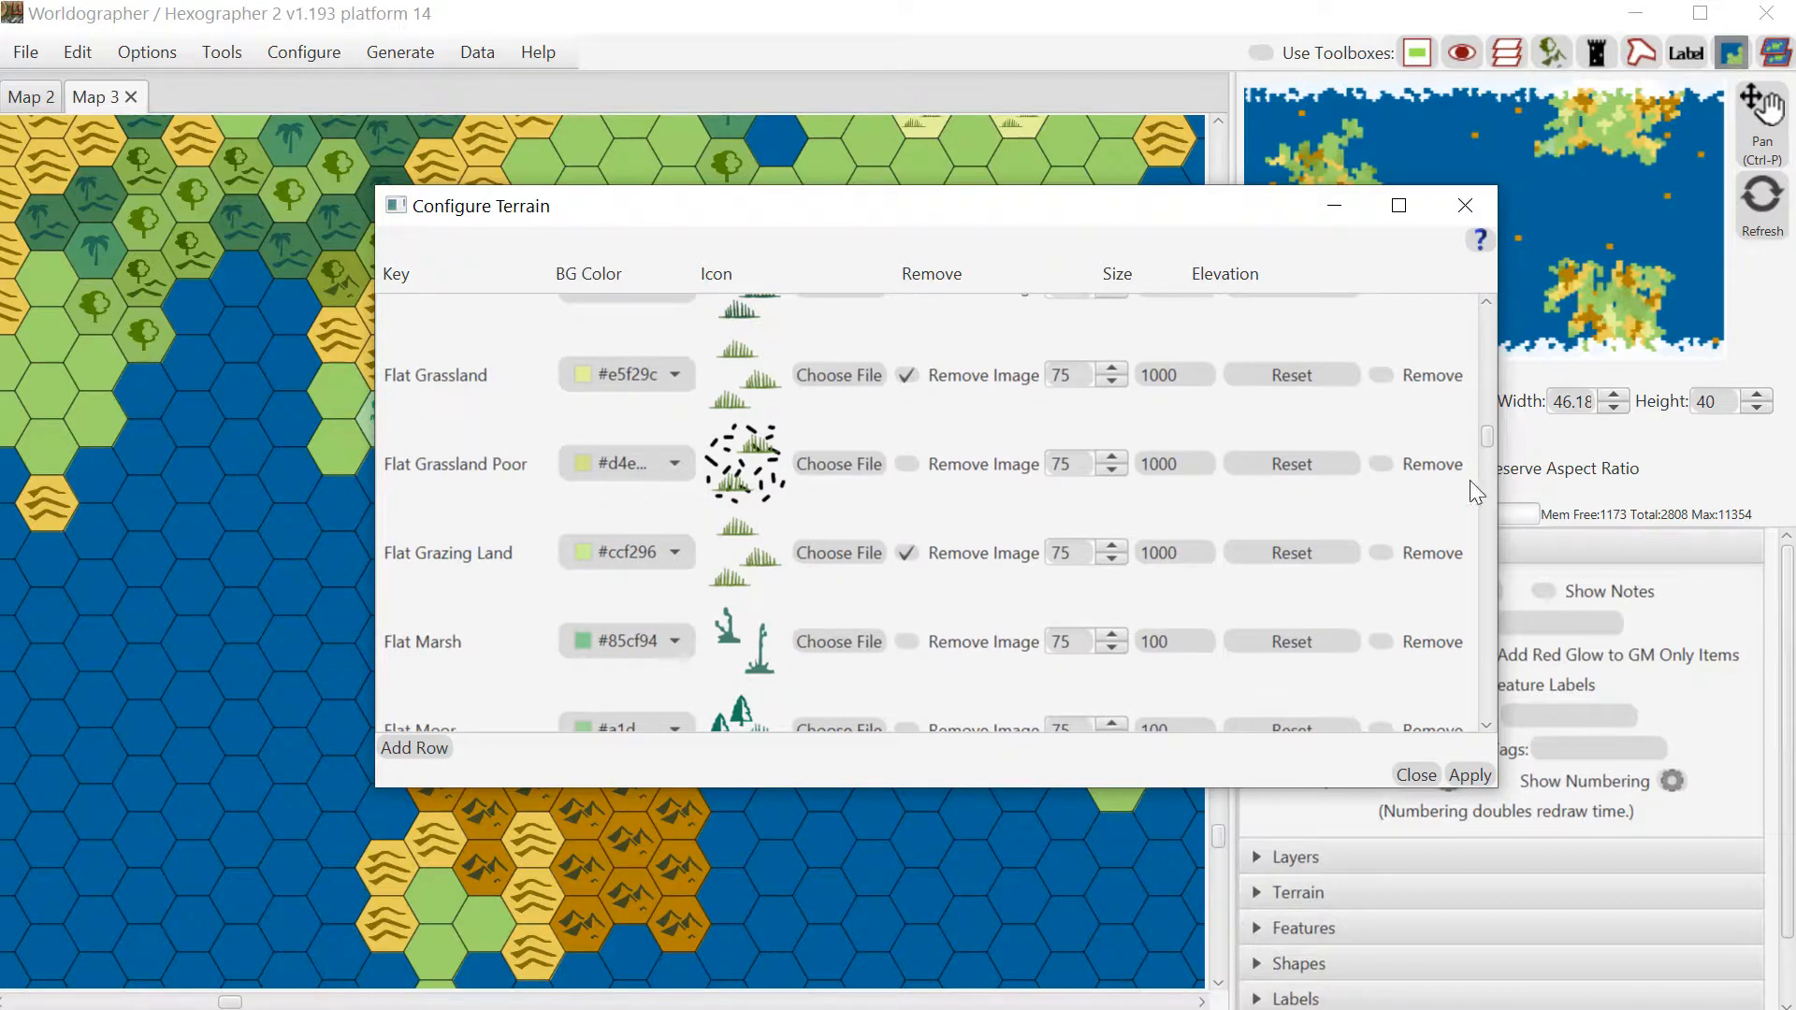
Mark the Hills, Hills Dead Forest and Hills Forest Deciduous images for removal
scroll(1490, 666, "down", 5)
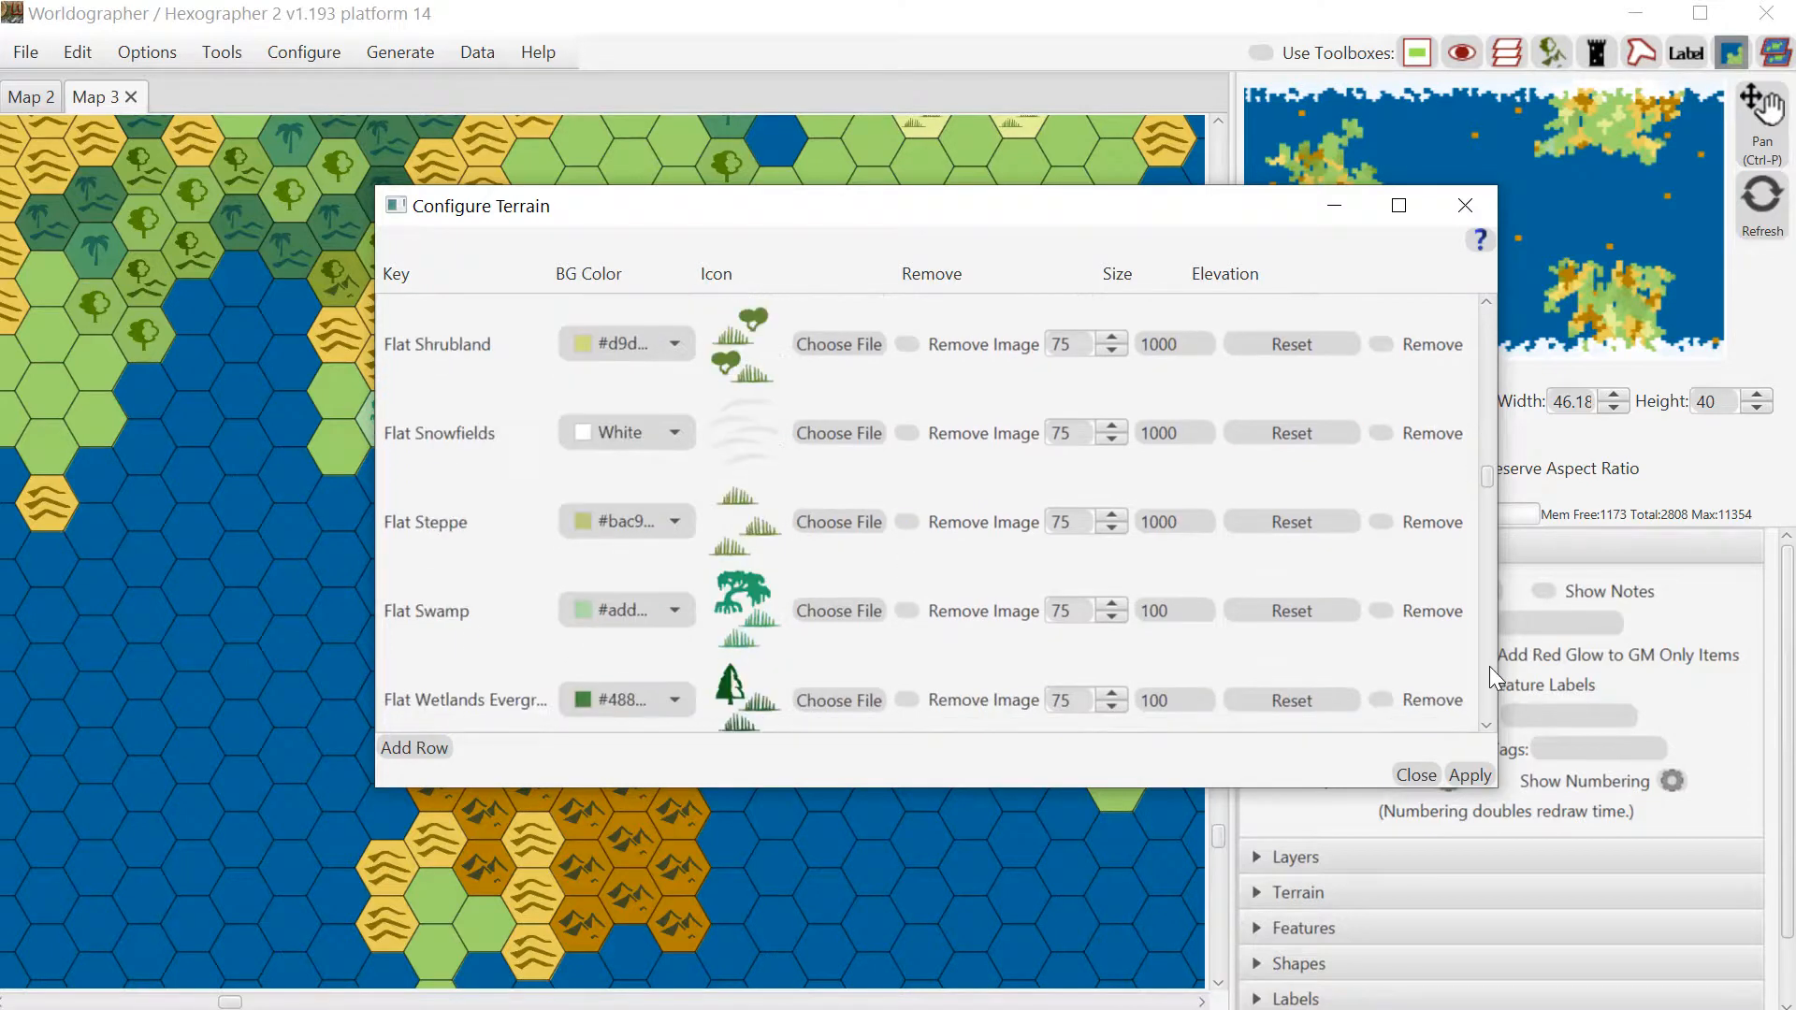
scroll(1489, 666, "down", 4)
scroll(1489, 666, "down", 4)
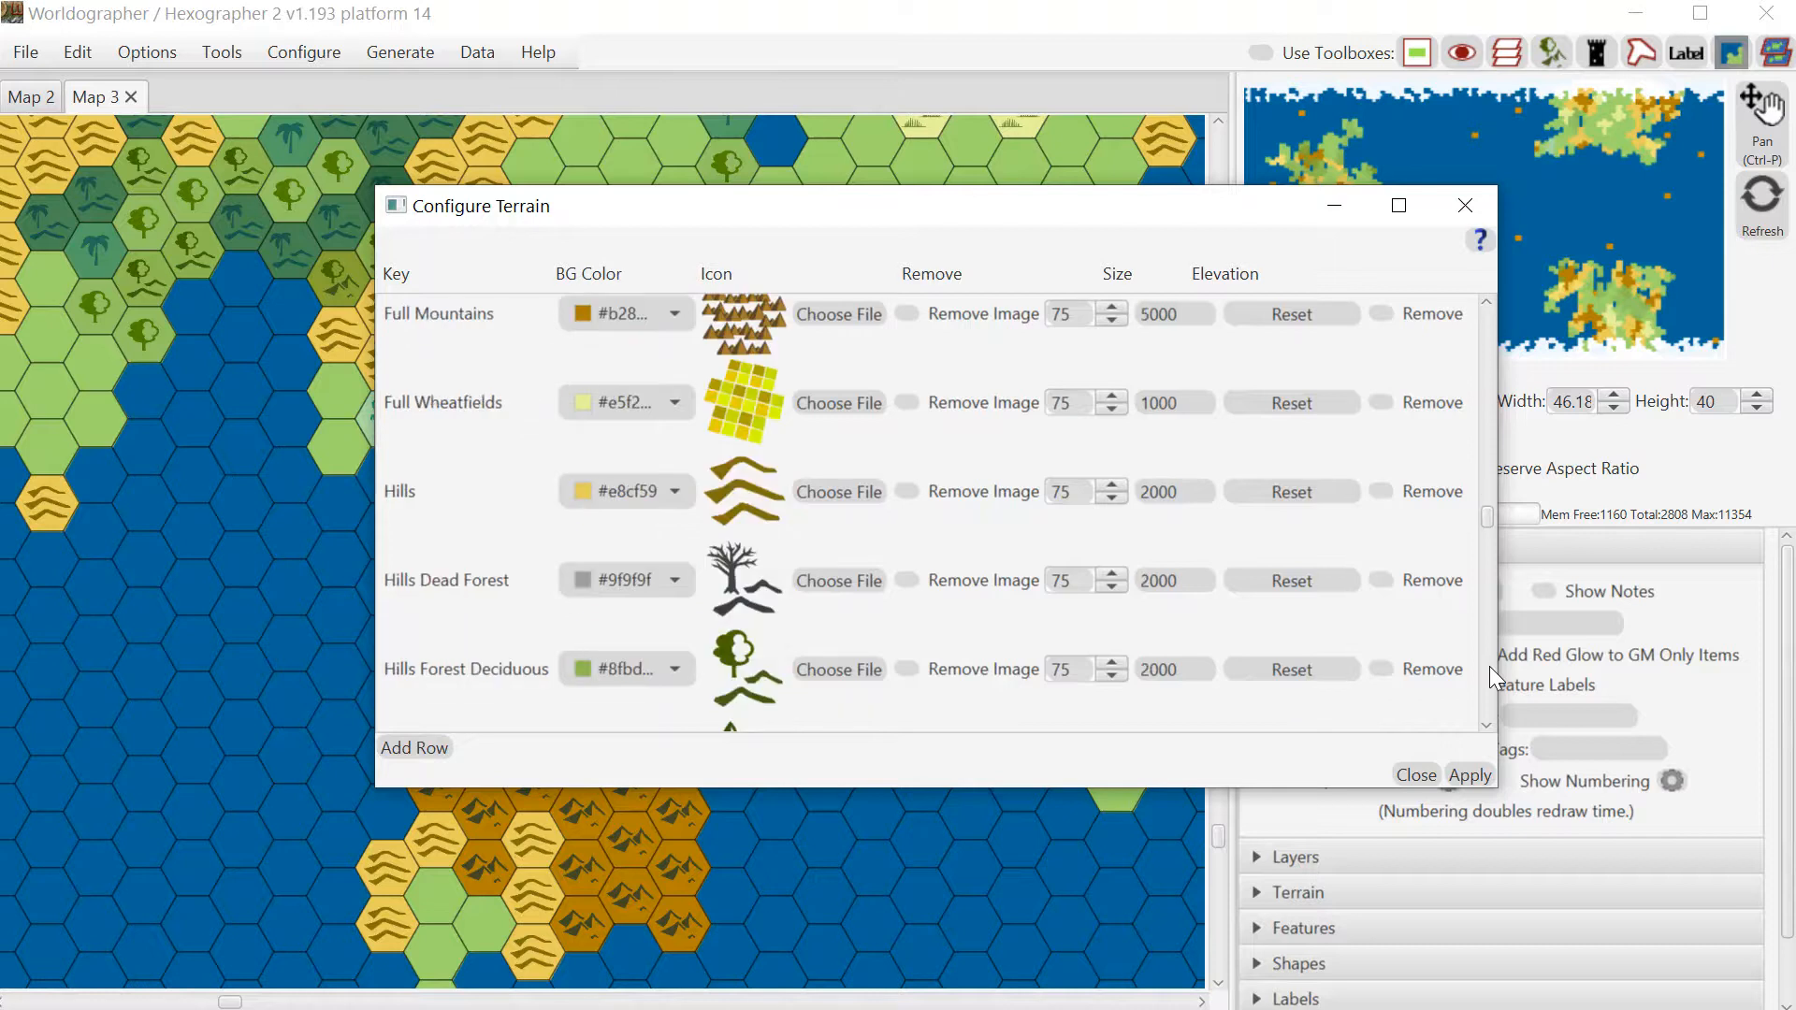
left_click(907, 492)
left_click(908, 670)
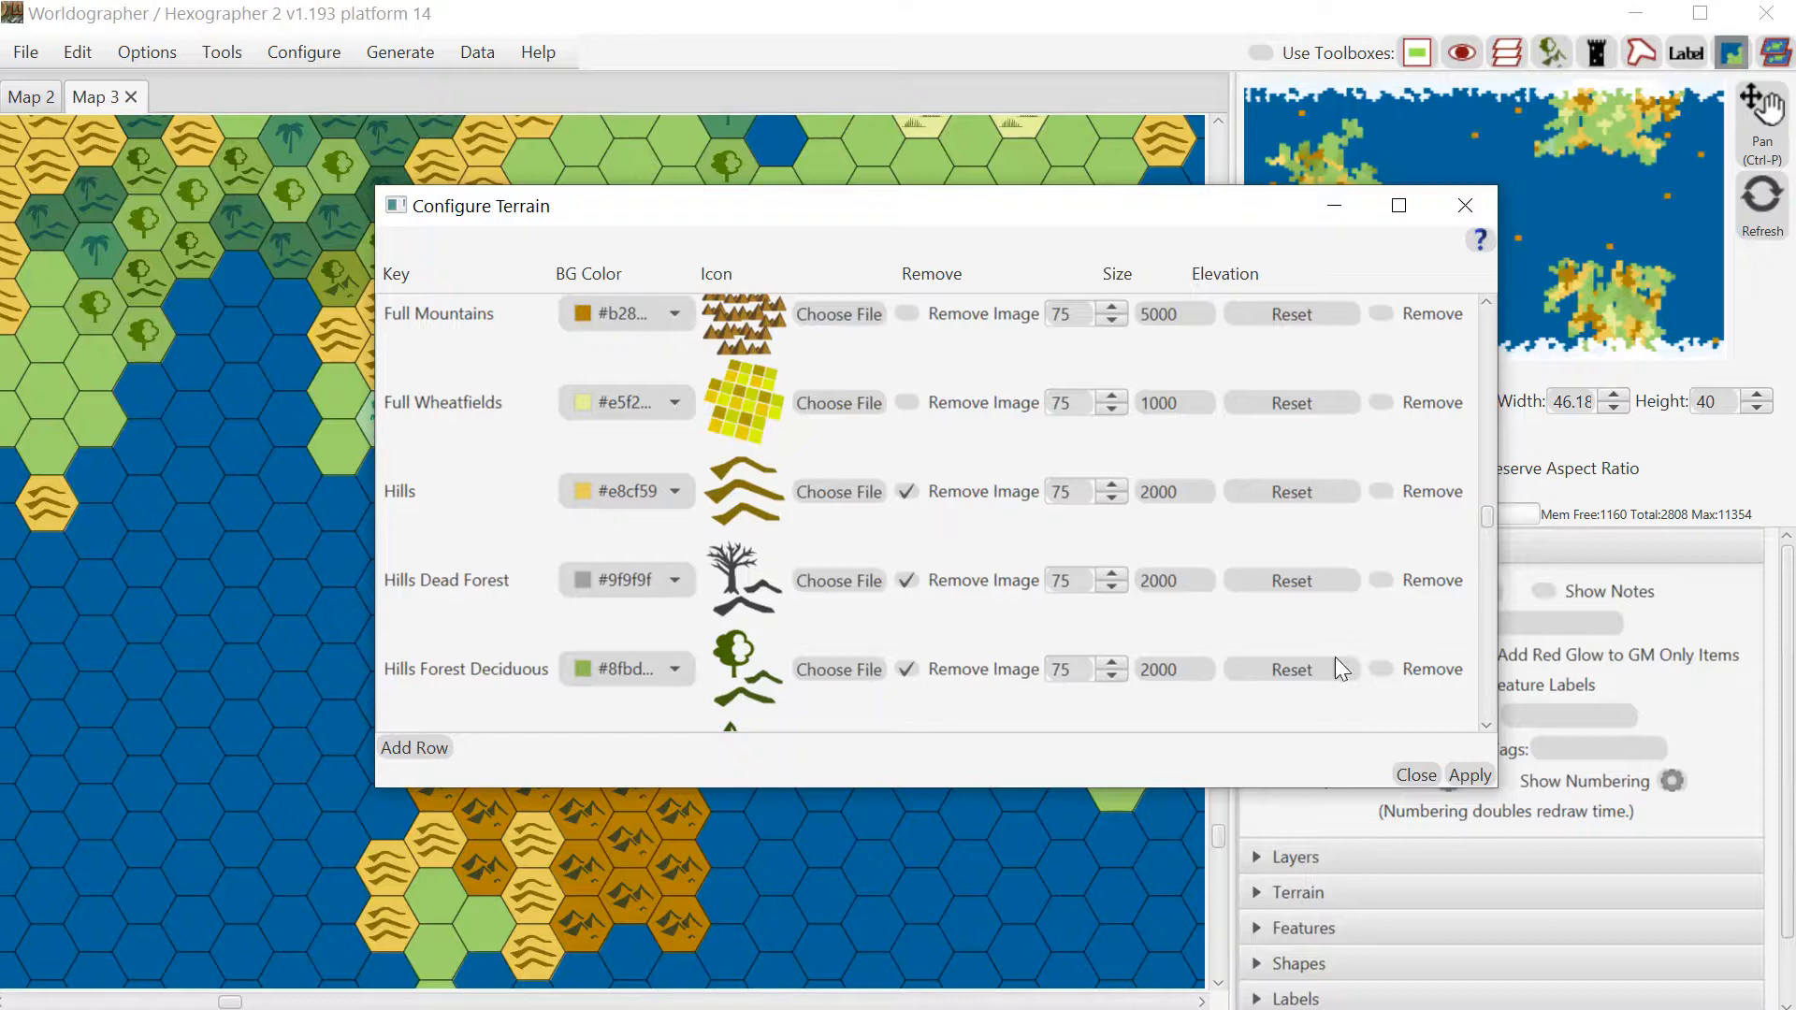
Mark the Hills Forest Evergreen and Hills Forest Jungle images for removal
left_click(1485, 726)
left_click(1485, 726)
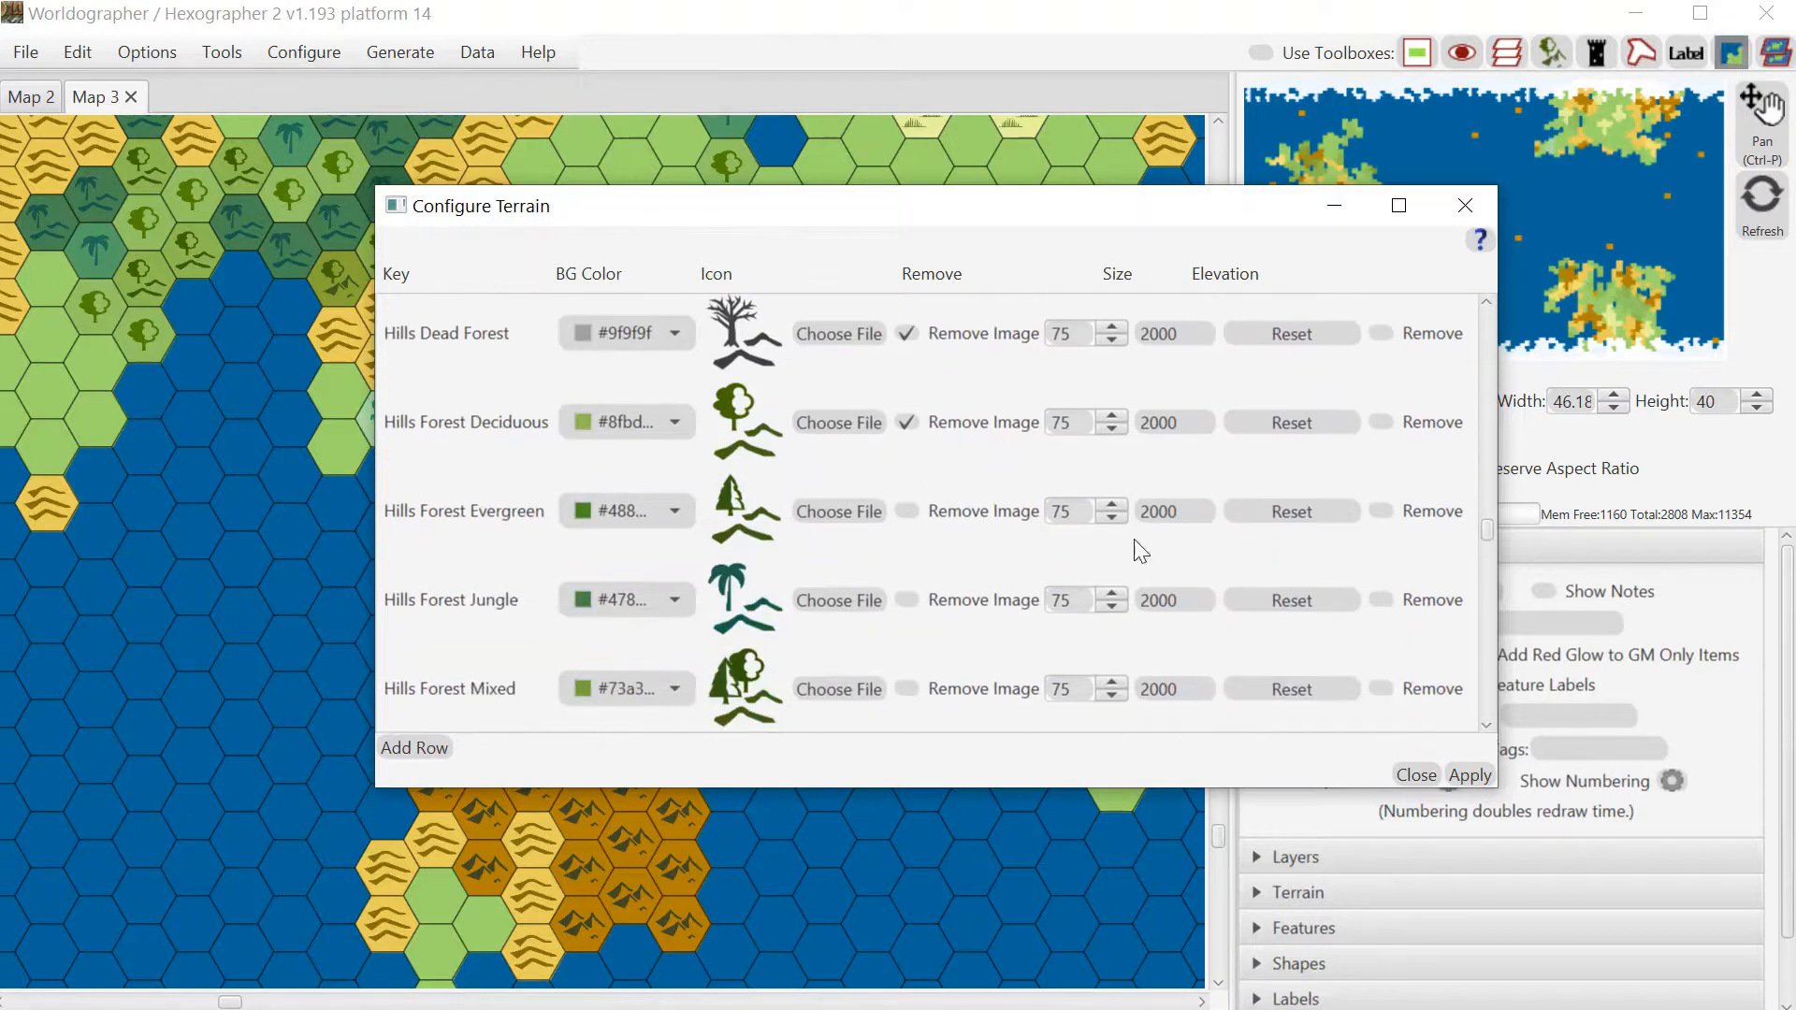
left_click(907, 600)
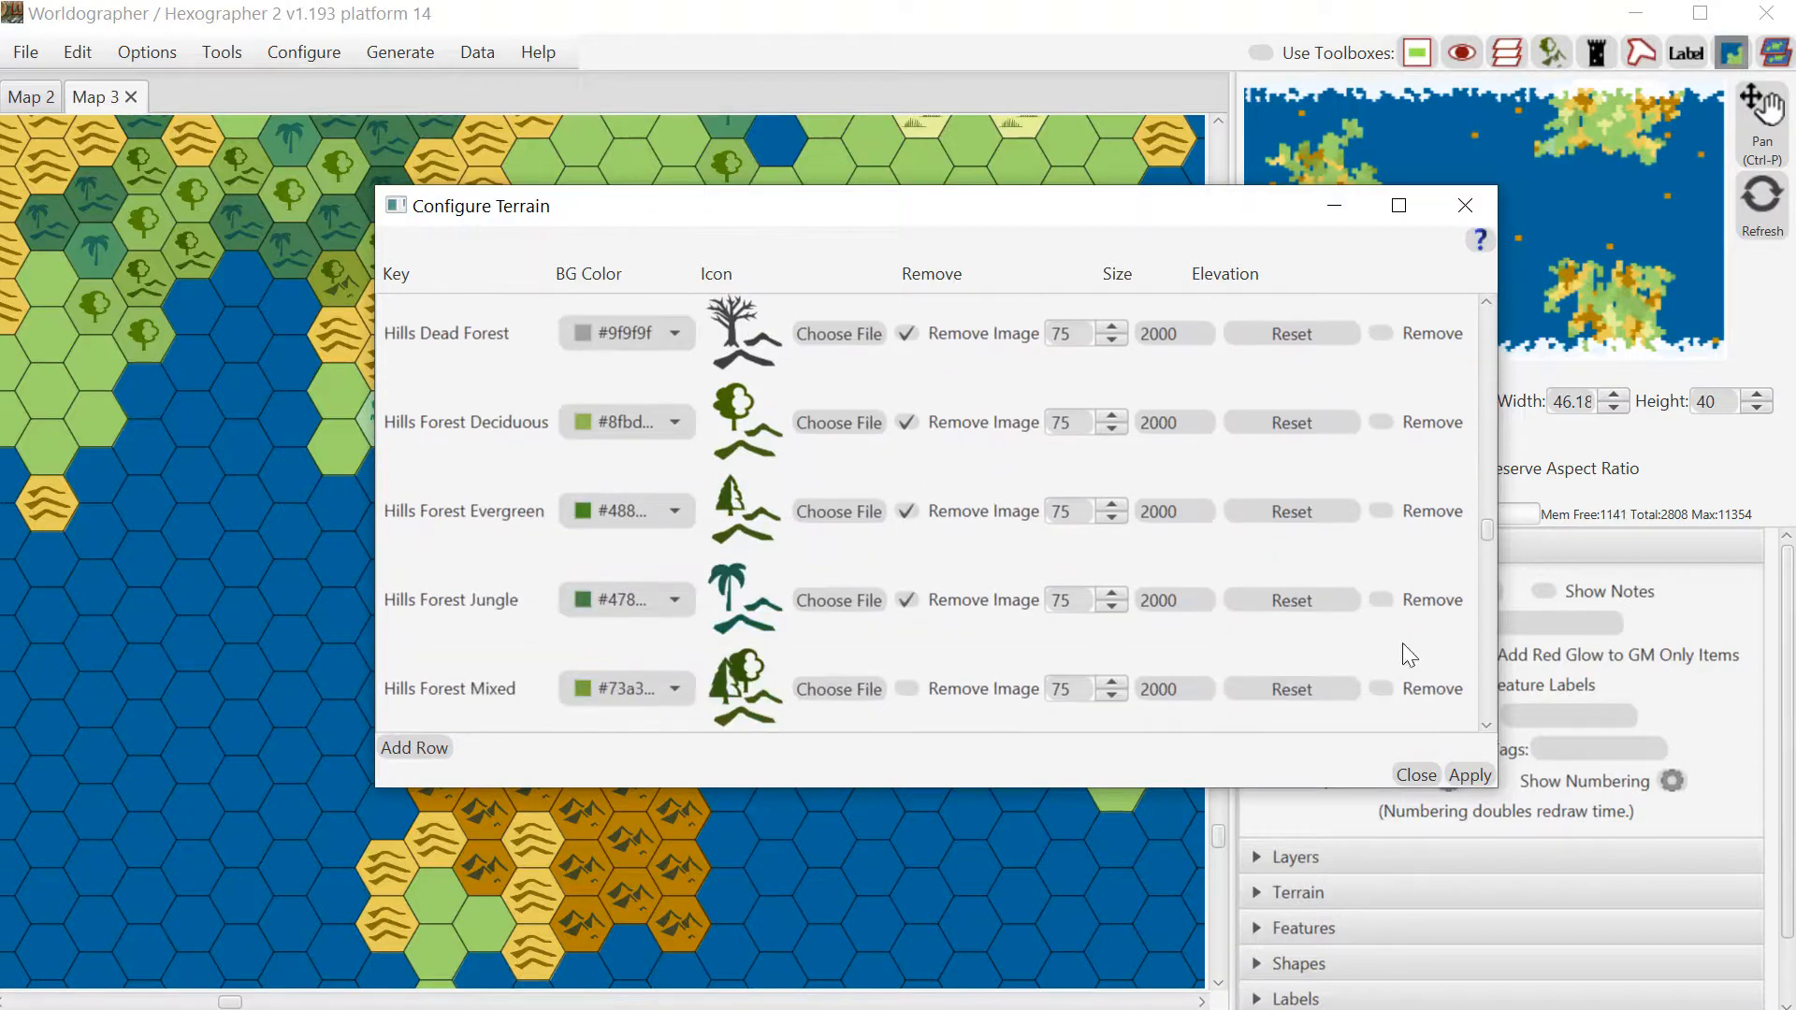
Mark the Mountains, Mountains Dead Forest and Mountains Forest Deciduous images for removal
left_click(1486, 727)
left_click(1486, 727)
left_click(1486, 727)
left_click(1486, 727)
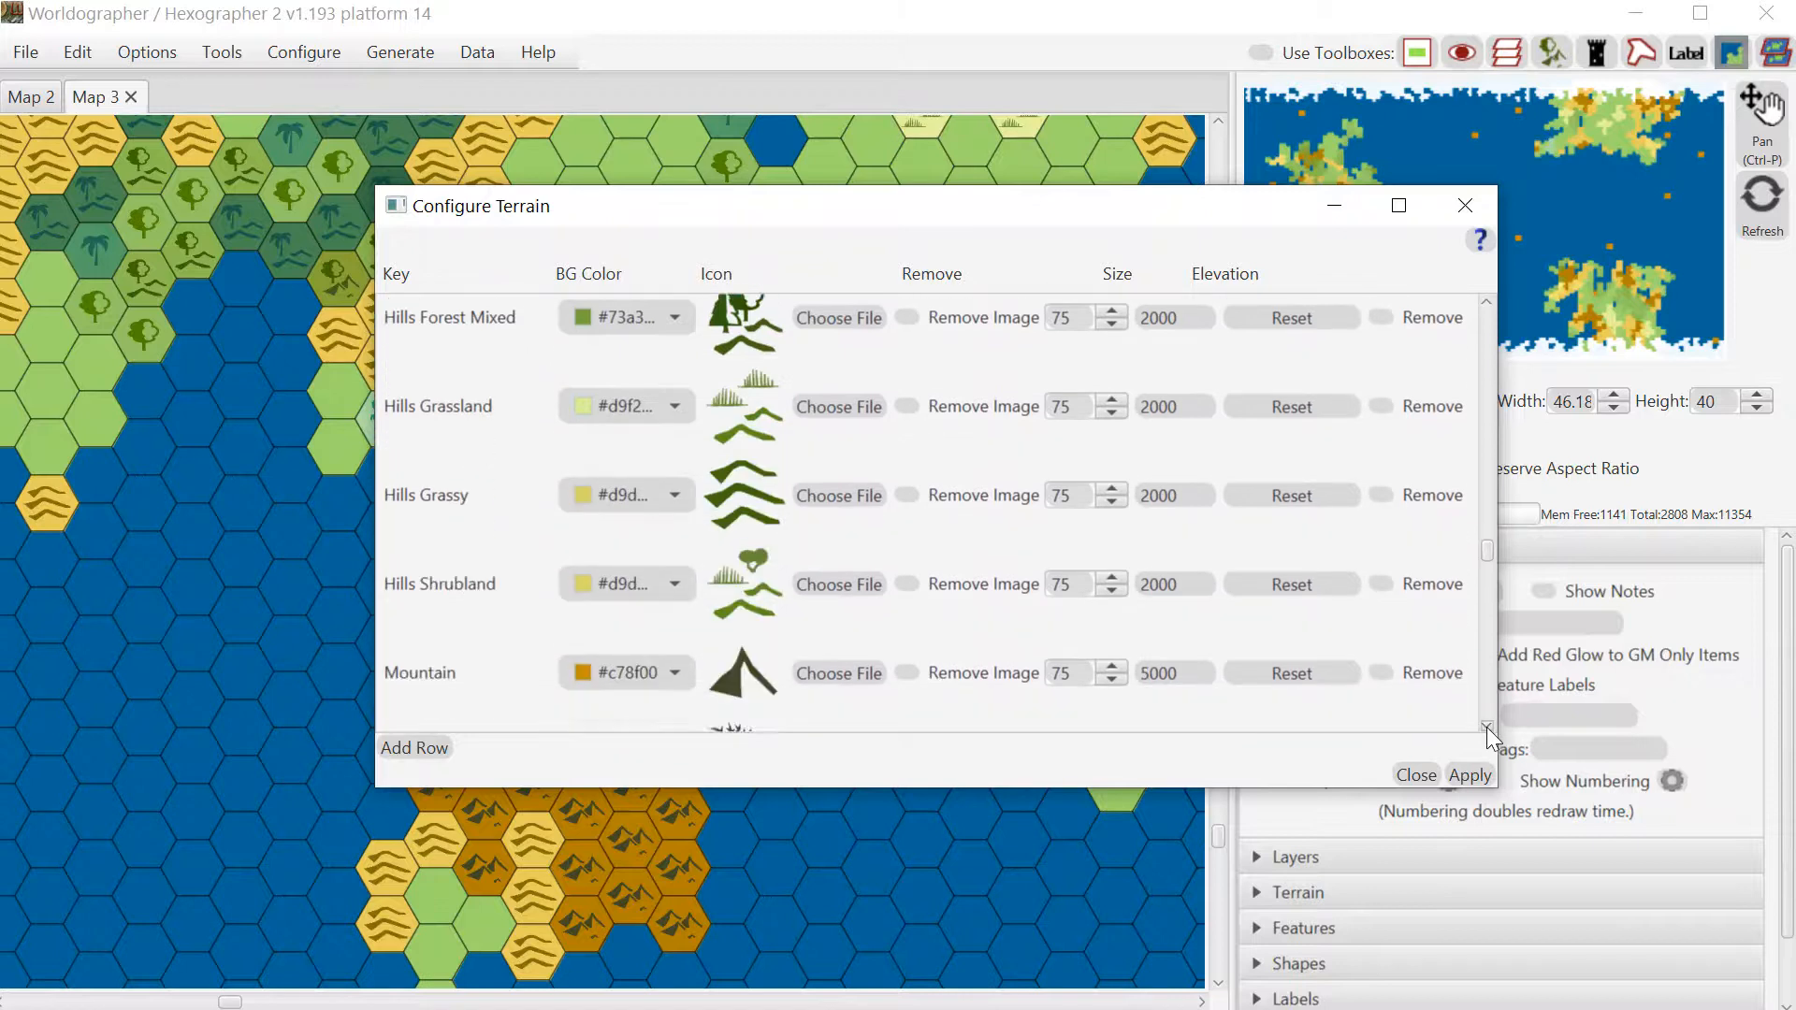
left_click(1486, 727)
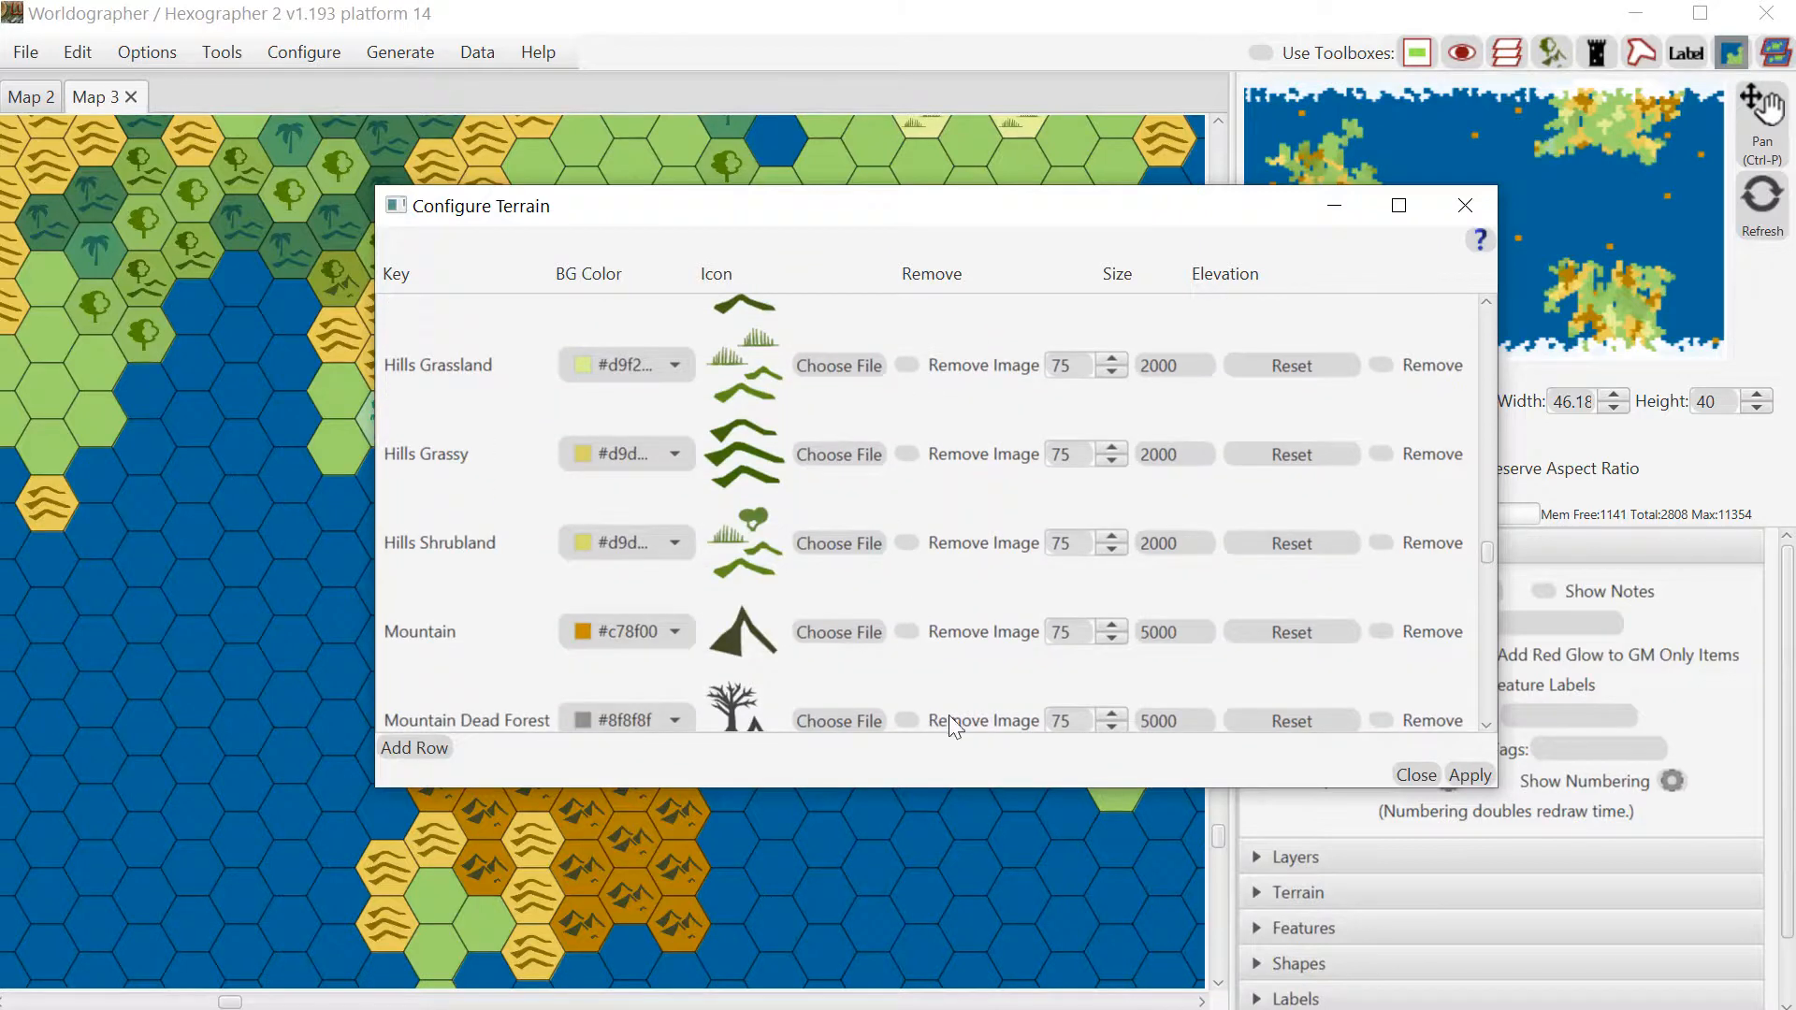
left_click(1492, 727)
left_click(1491, 727)
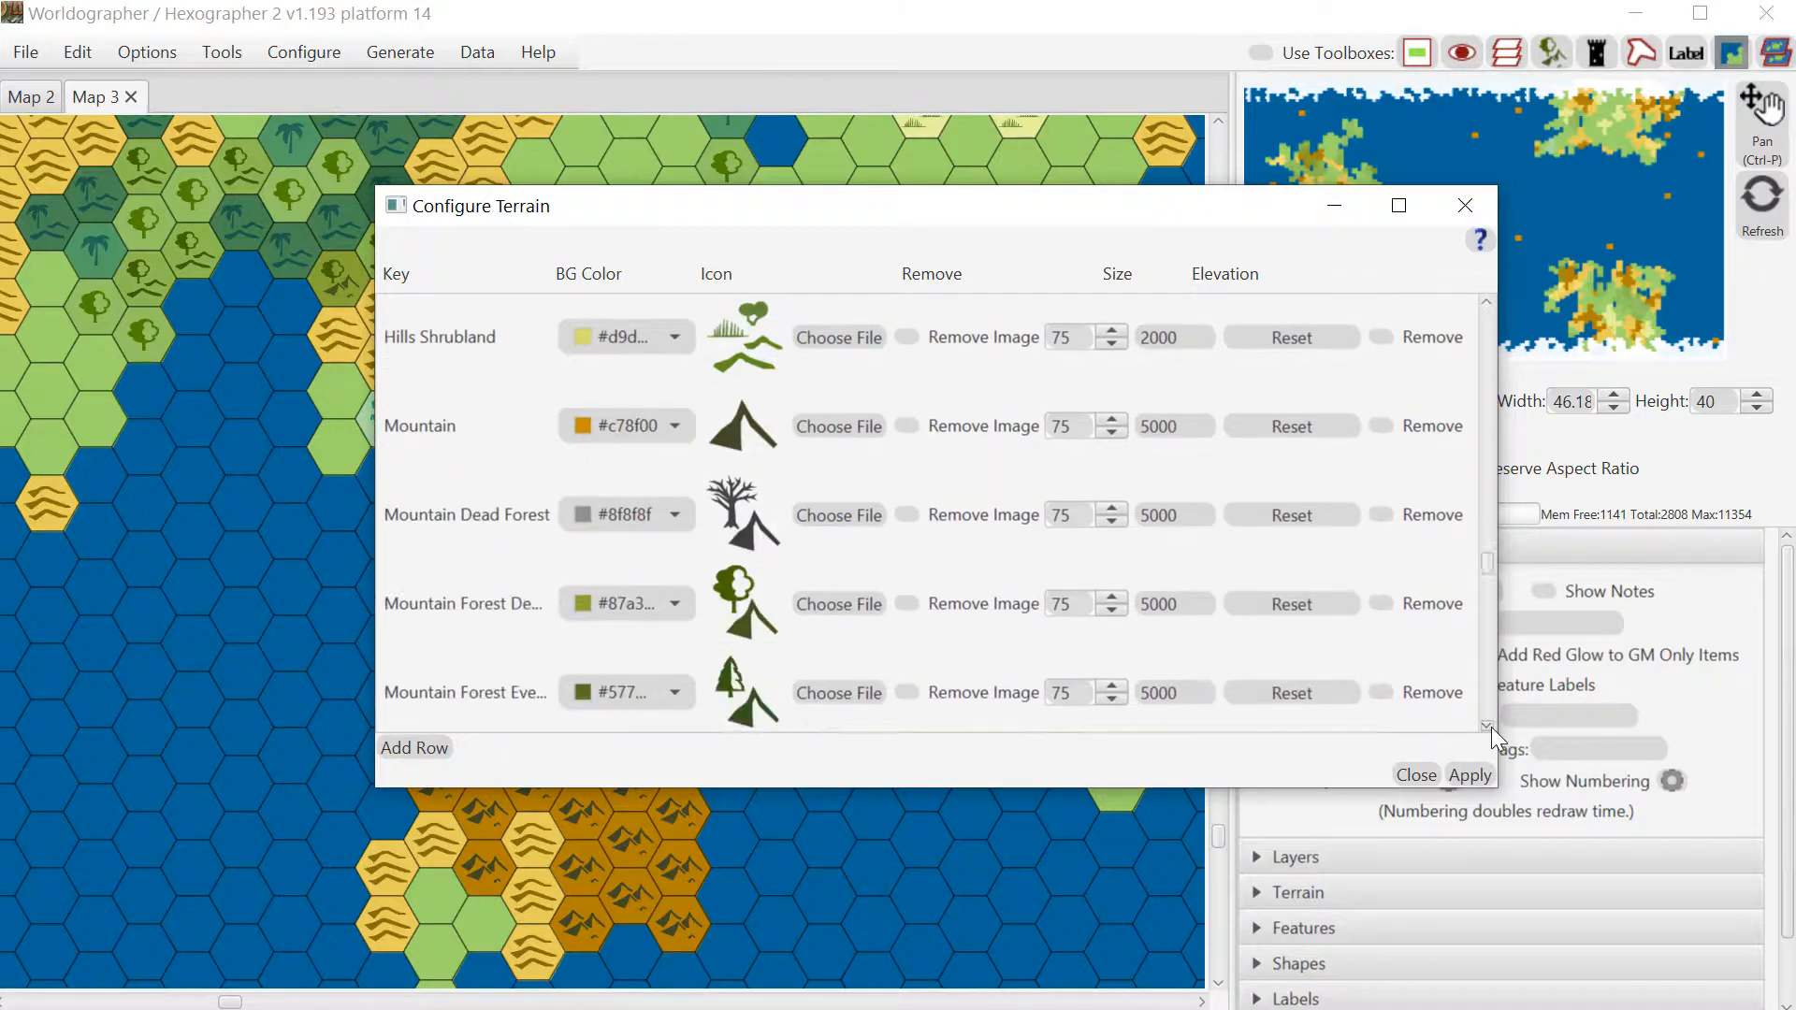
left_click(1491, 727)
left_click(1491, 727)
left_click(1492, 727)
left_click(1491, 727)
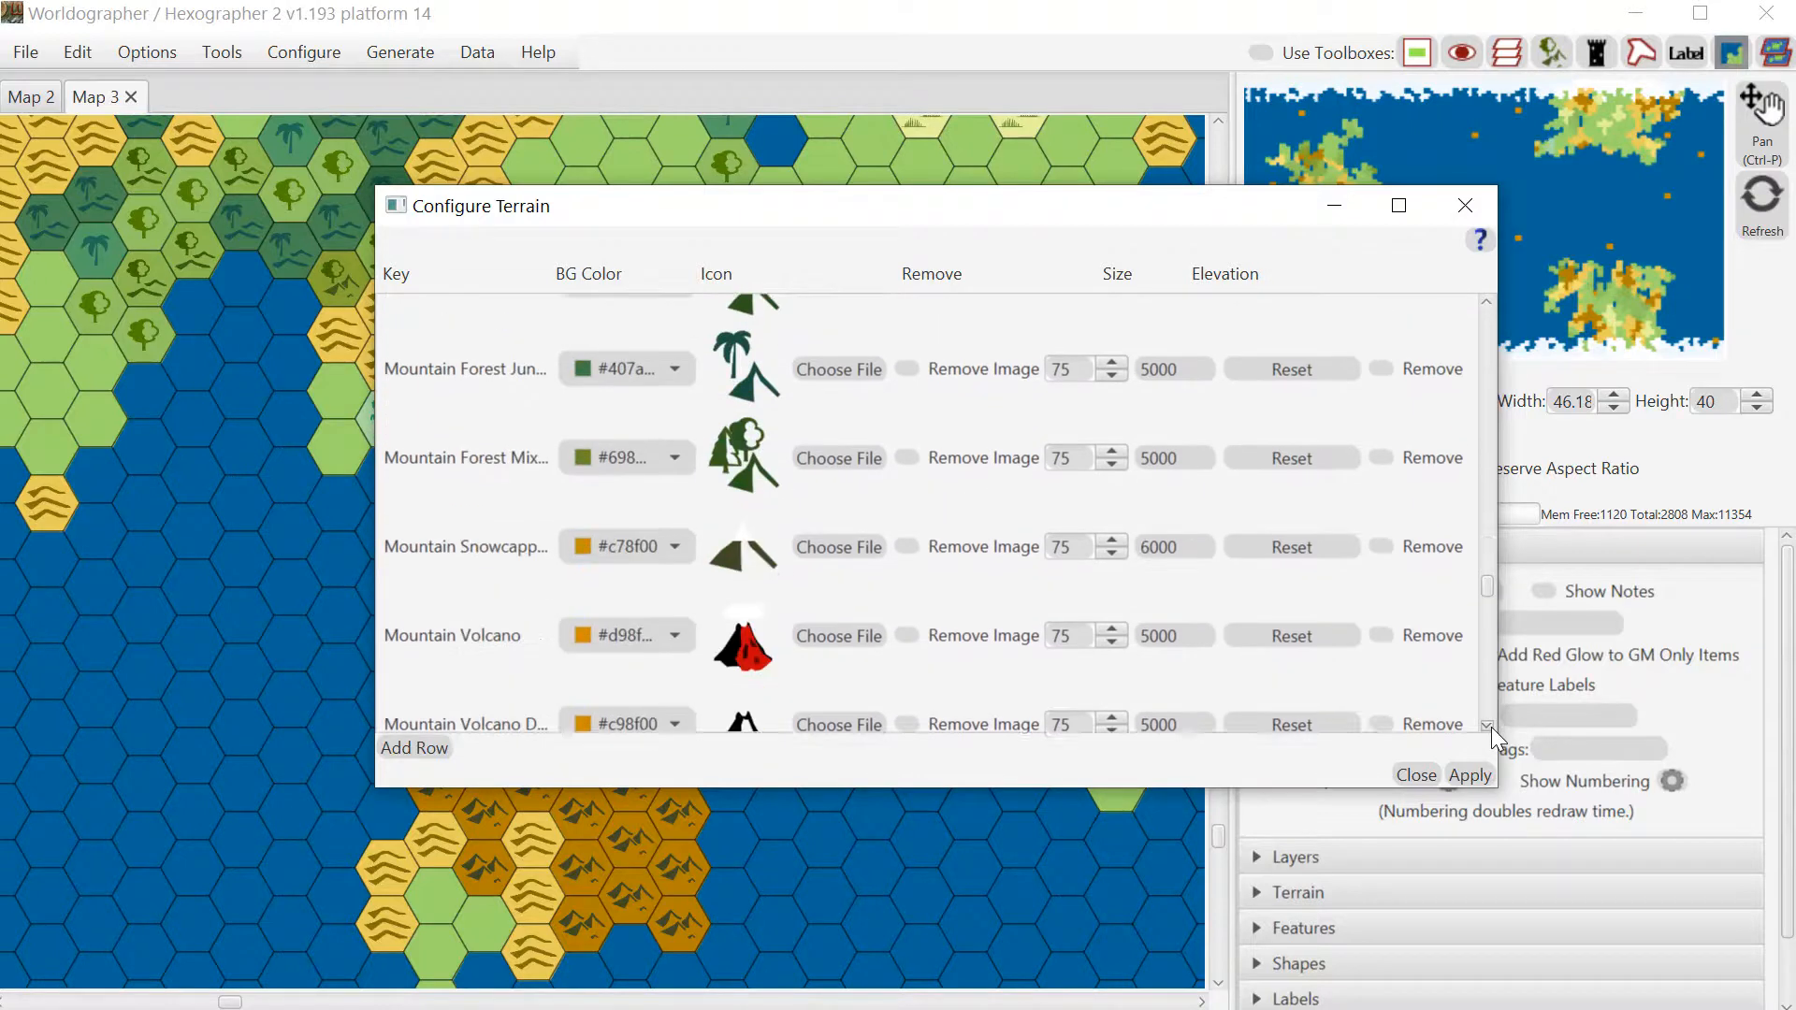
left_click(1492, 727)
left_click(1491, 727)
left_click(1491, 727)
left_click(1492, 727)
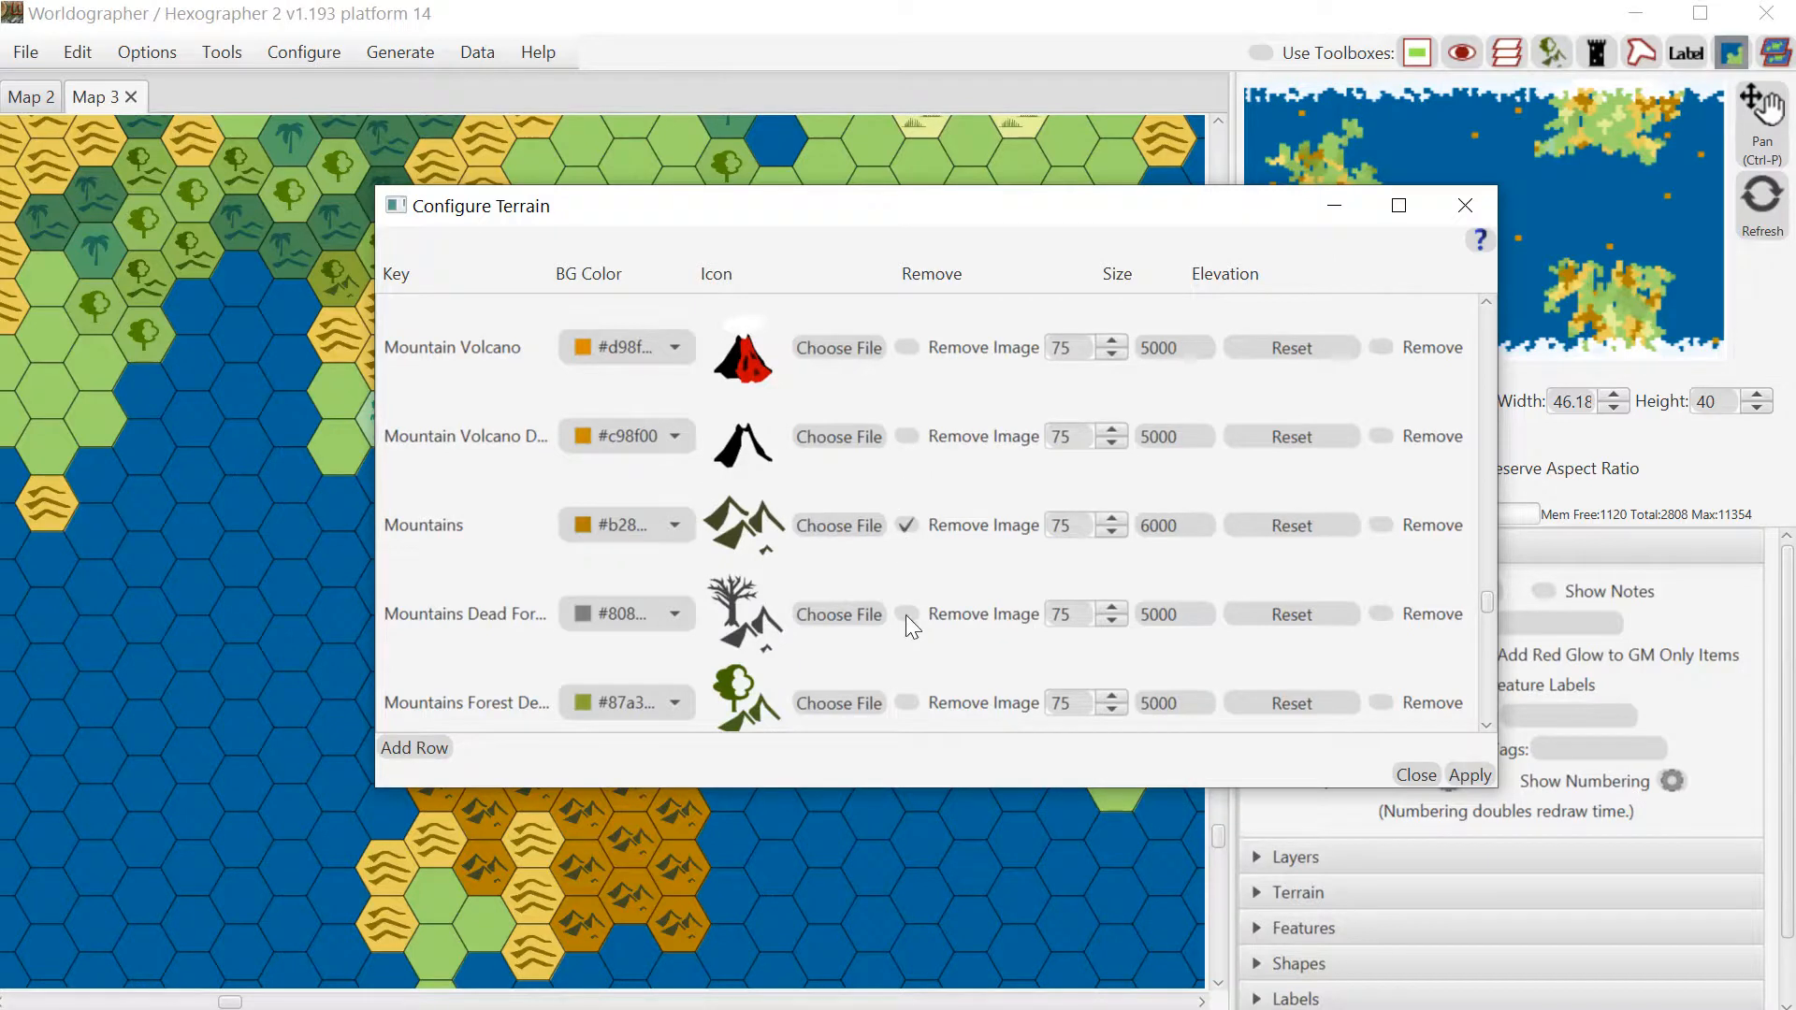
left_click(908, 704)
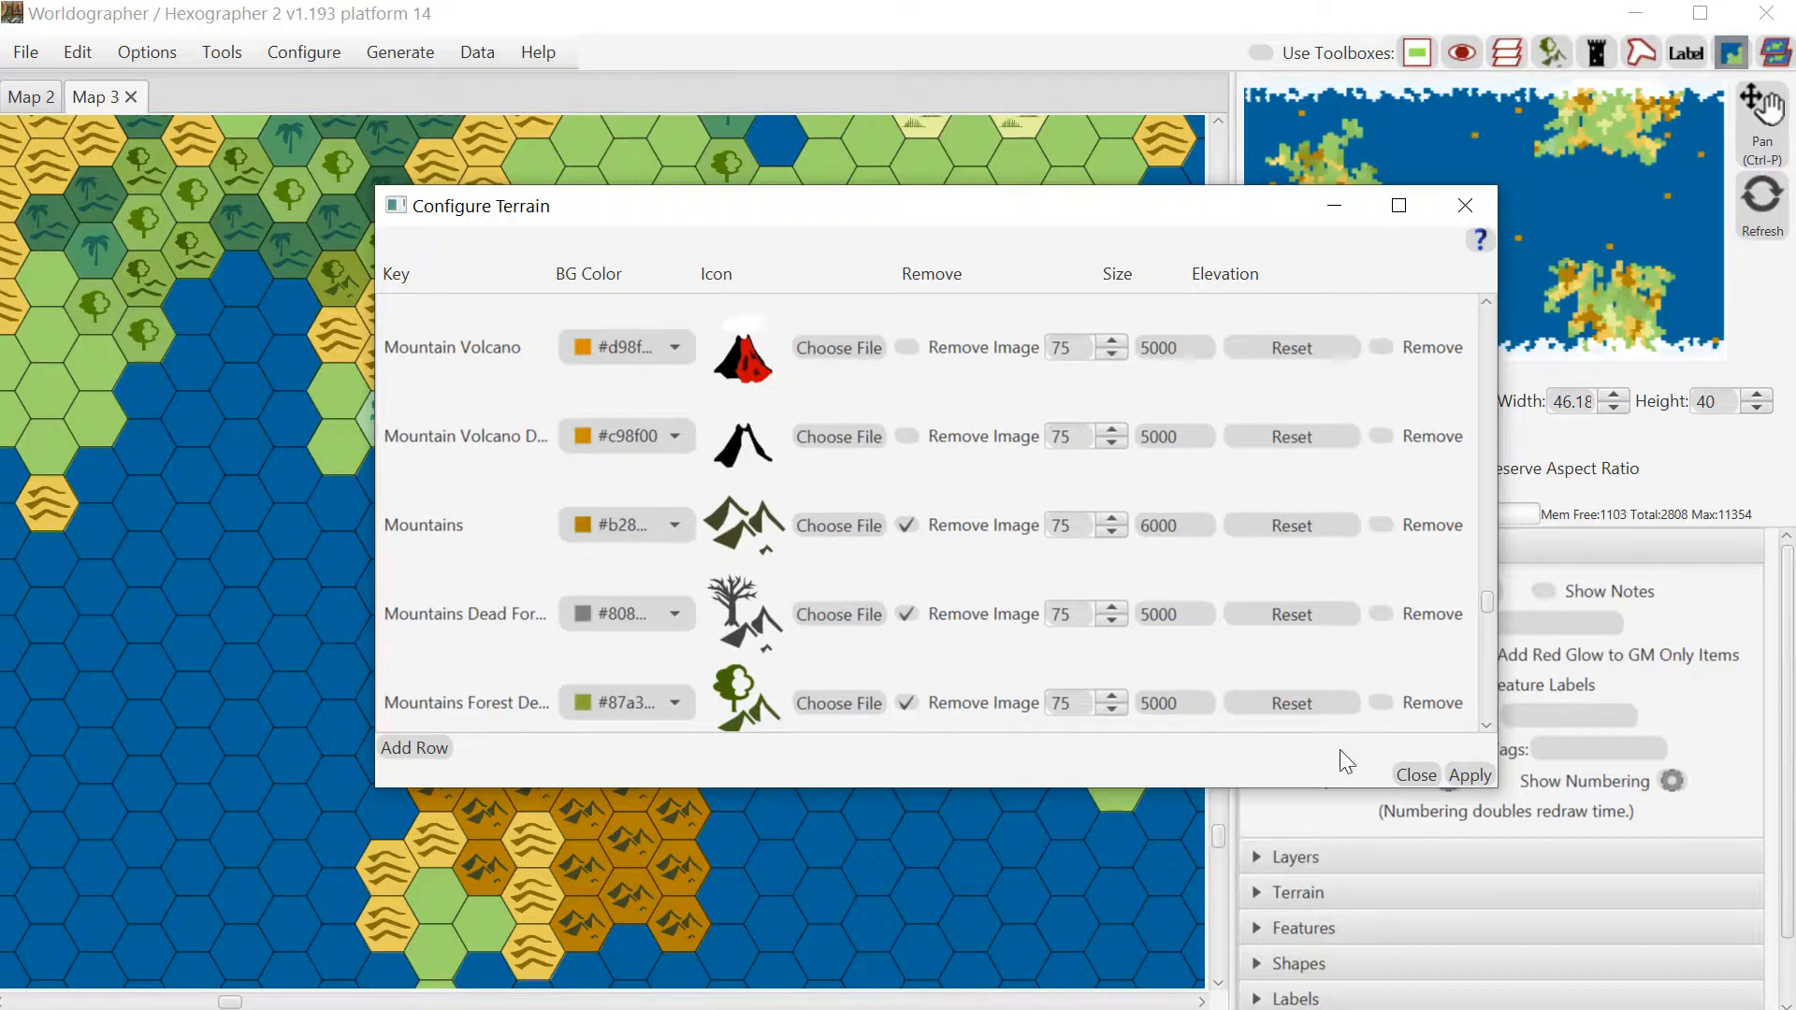
Mark the Mountains Forest Evergreen, Mountains Forest Jungle and Mountains Forest Mixed images for removal
left_click(1487, 726)
left_click(1486, 726)
left_click(1486, 726)
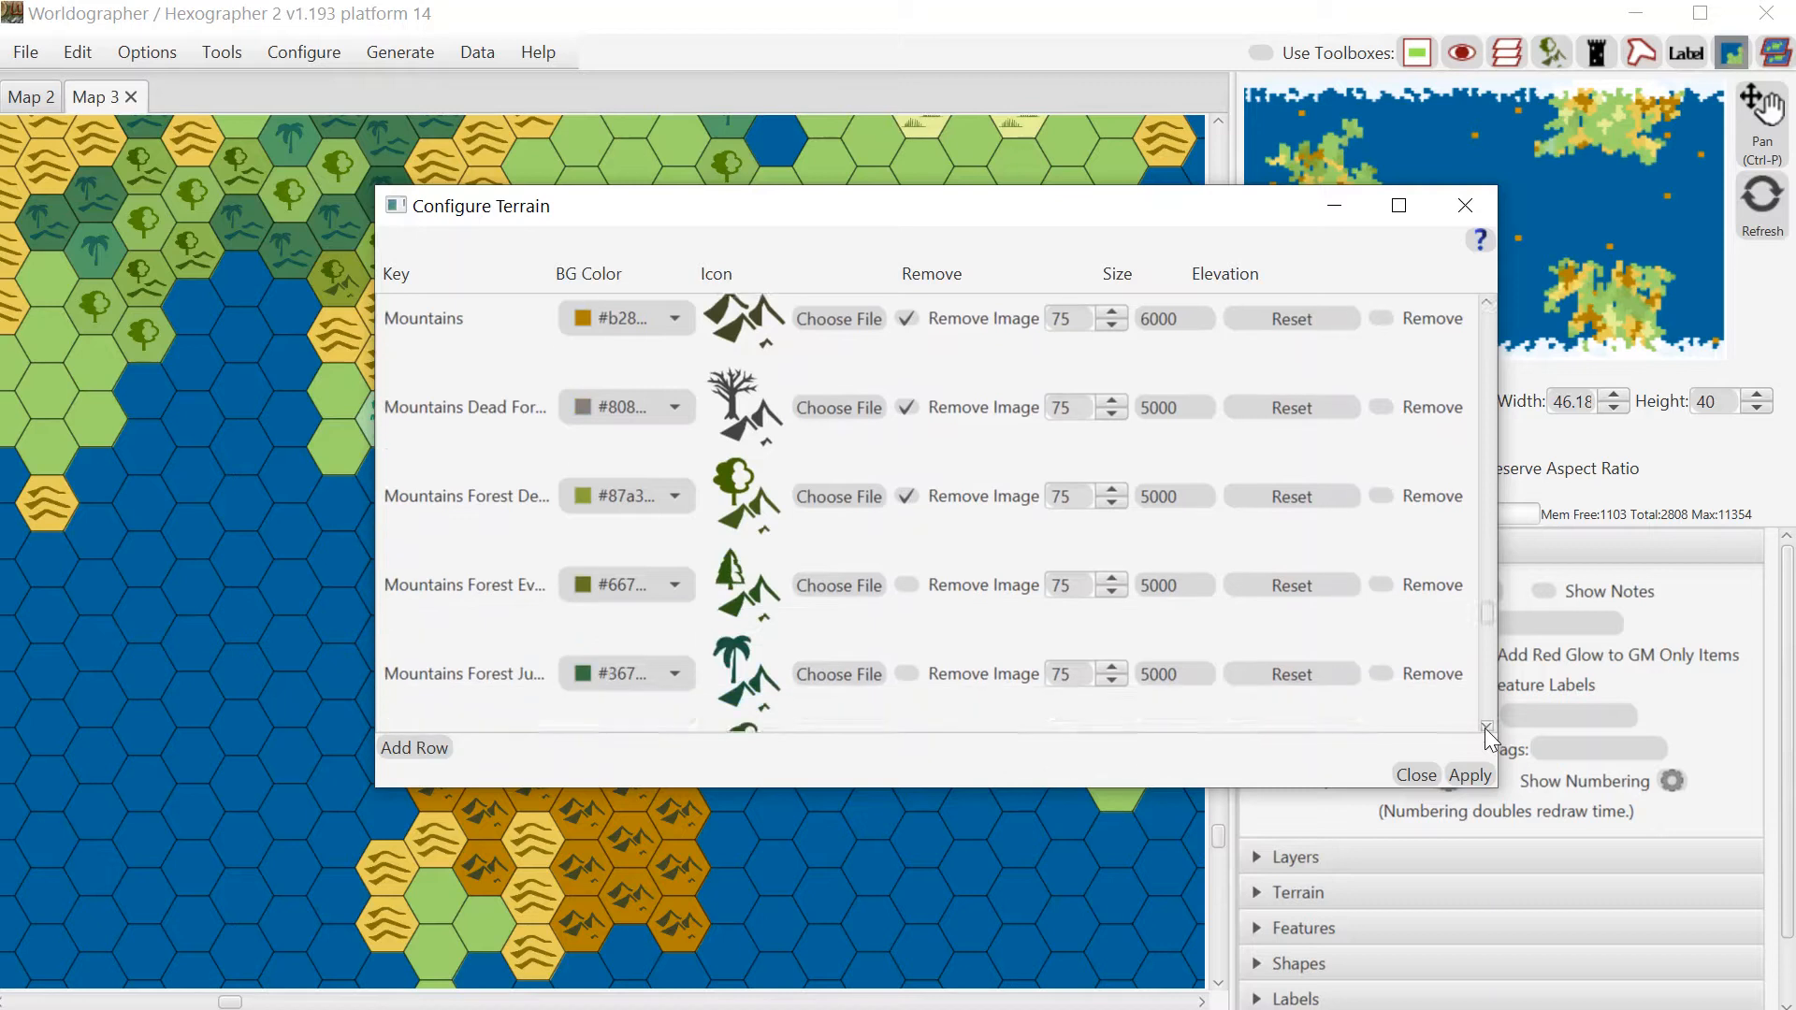
left_click(1487, 726)
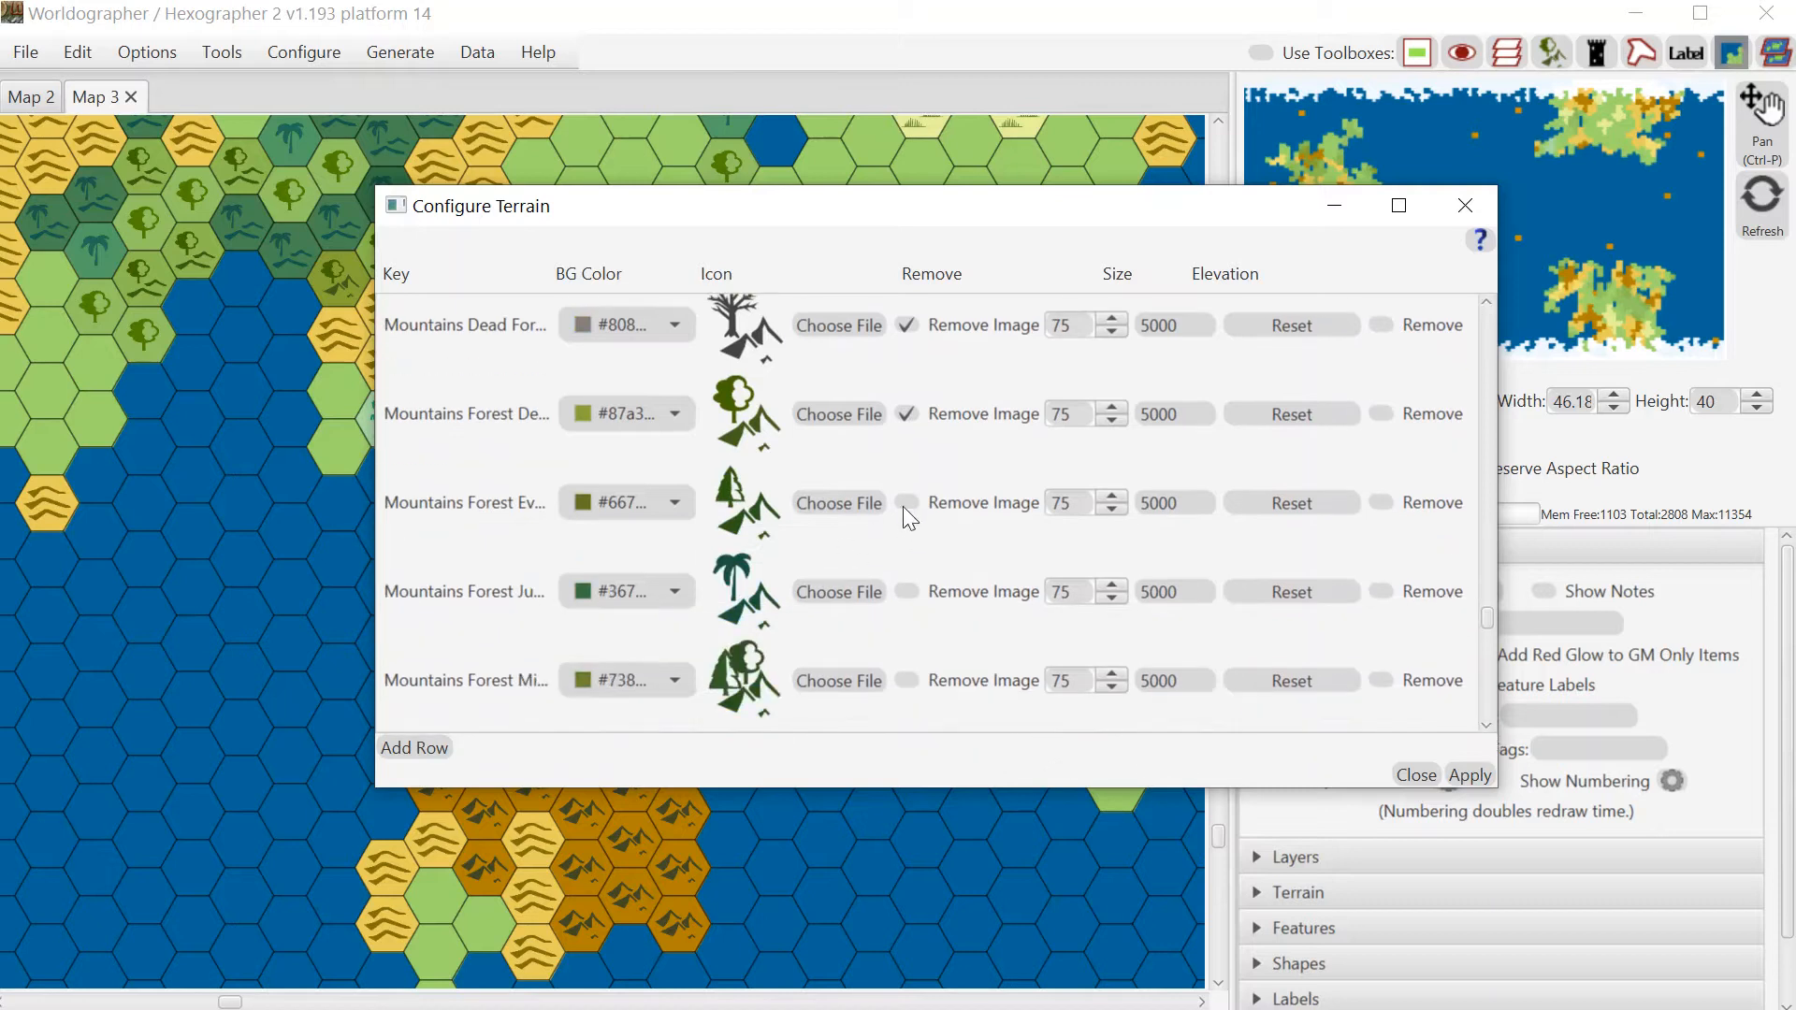
left_click(907, 589)
Apply the terrain image removals to the map and close the terrain configuration
scroll(1489, 726, "down", 2)
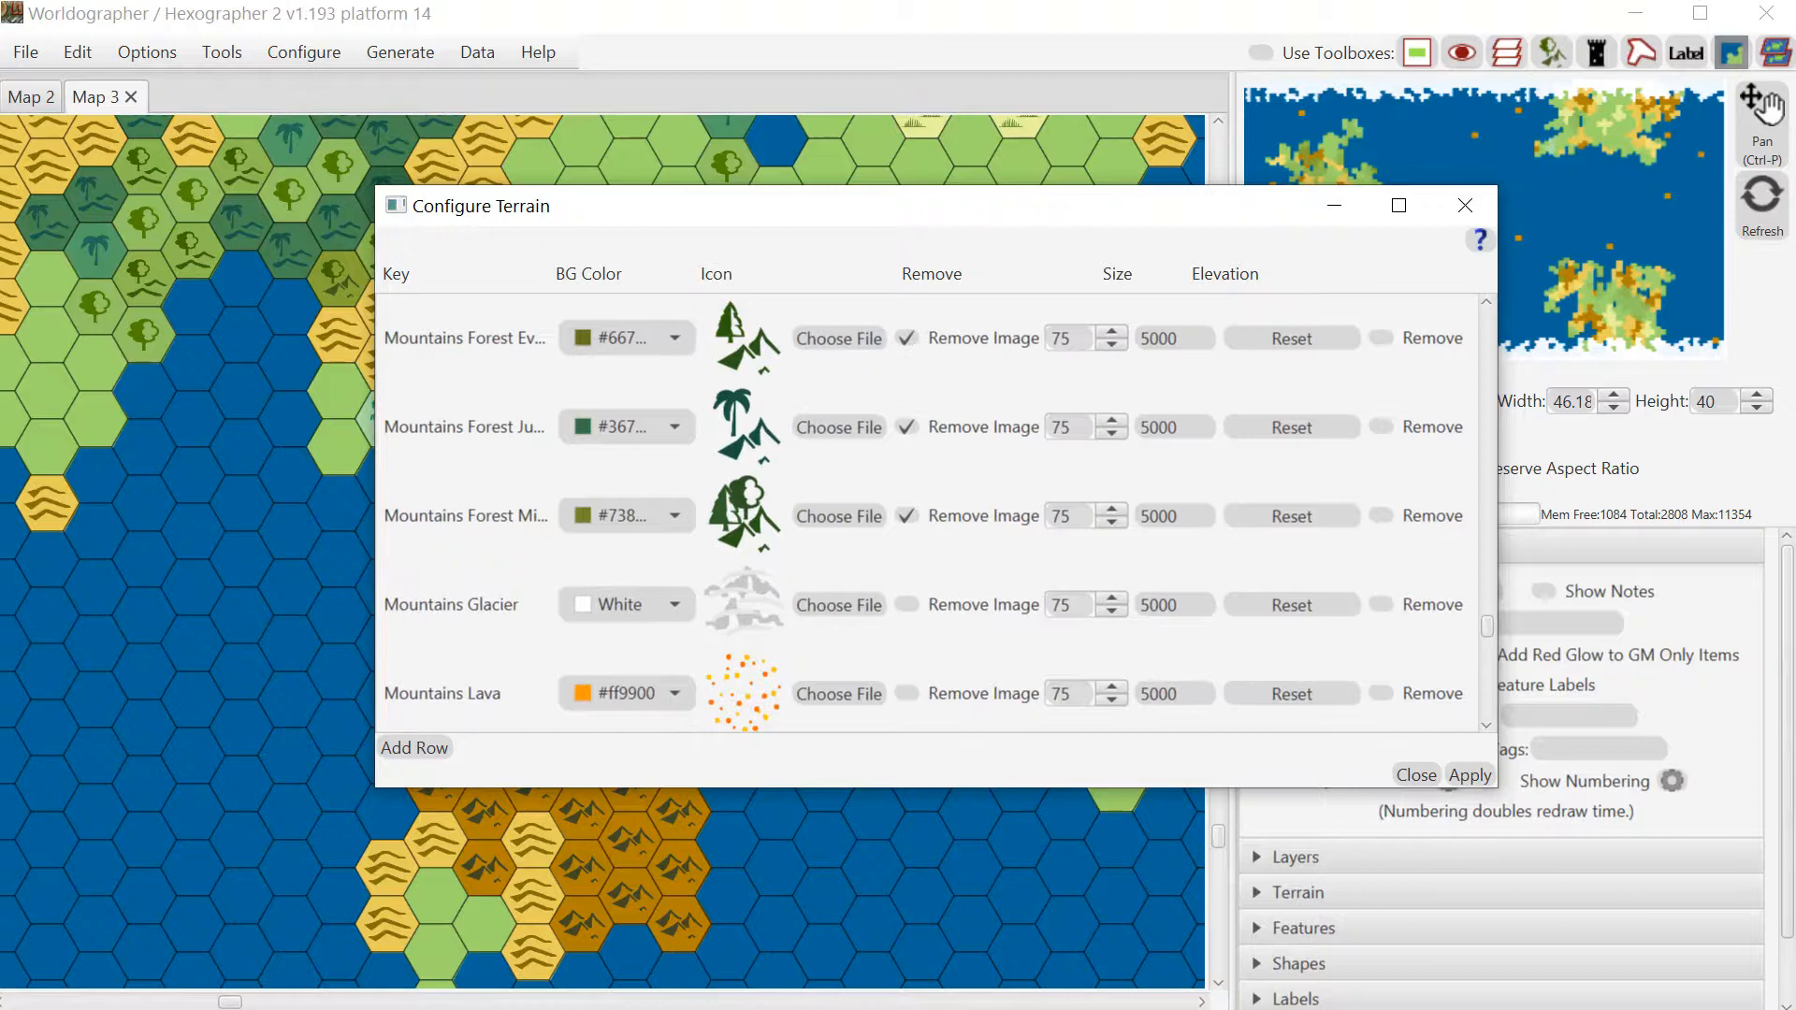
scroll(1487, 722, "down", 5)
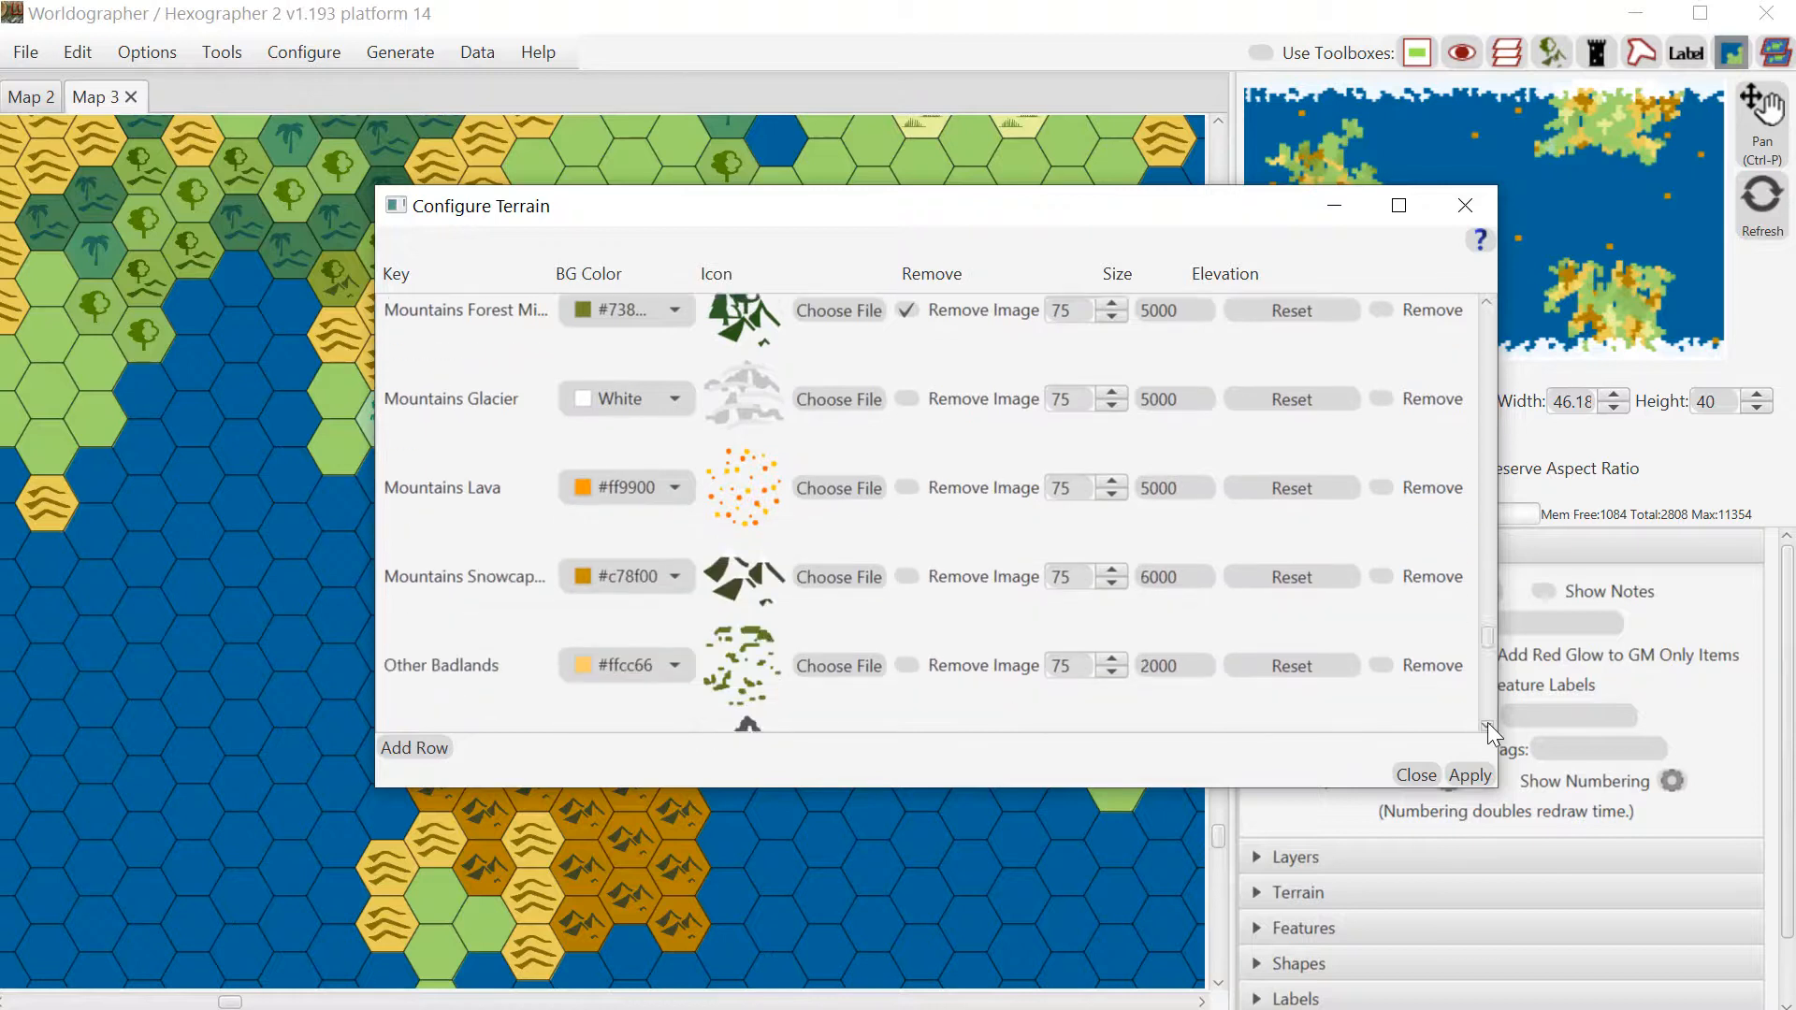
scroll(1488, 723, "down", 1)
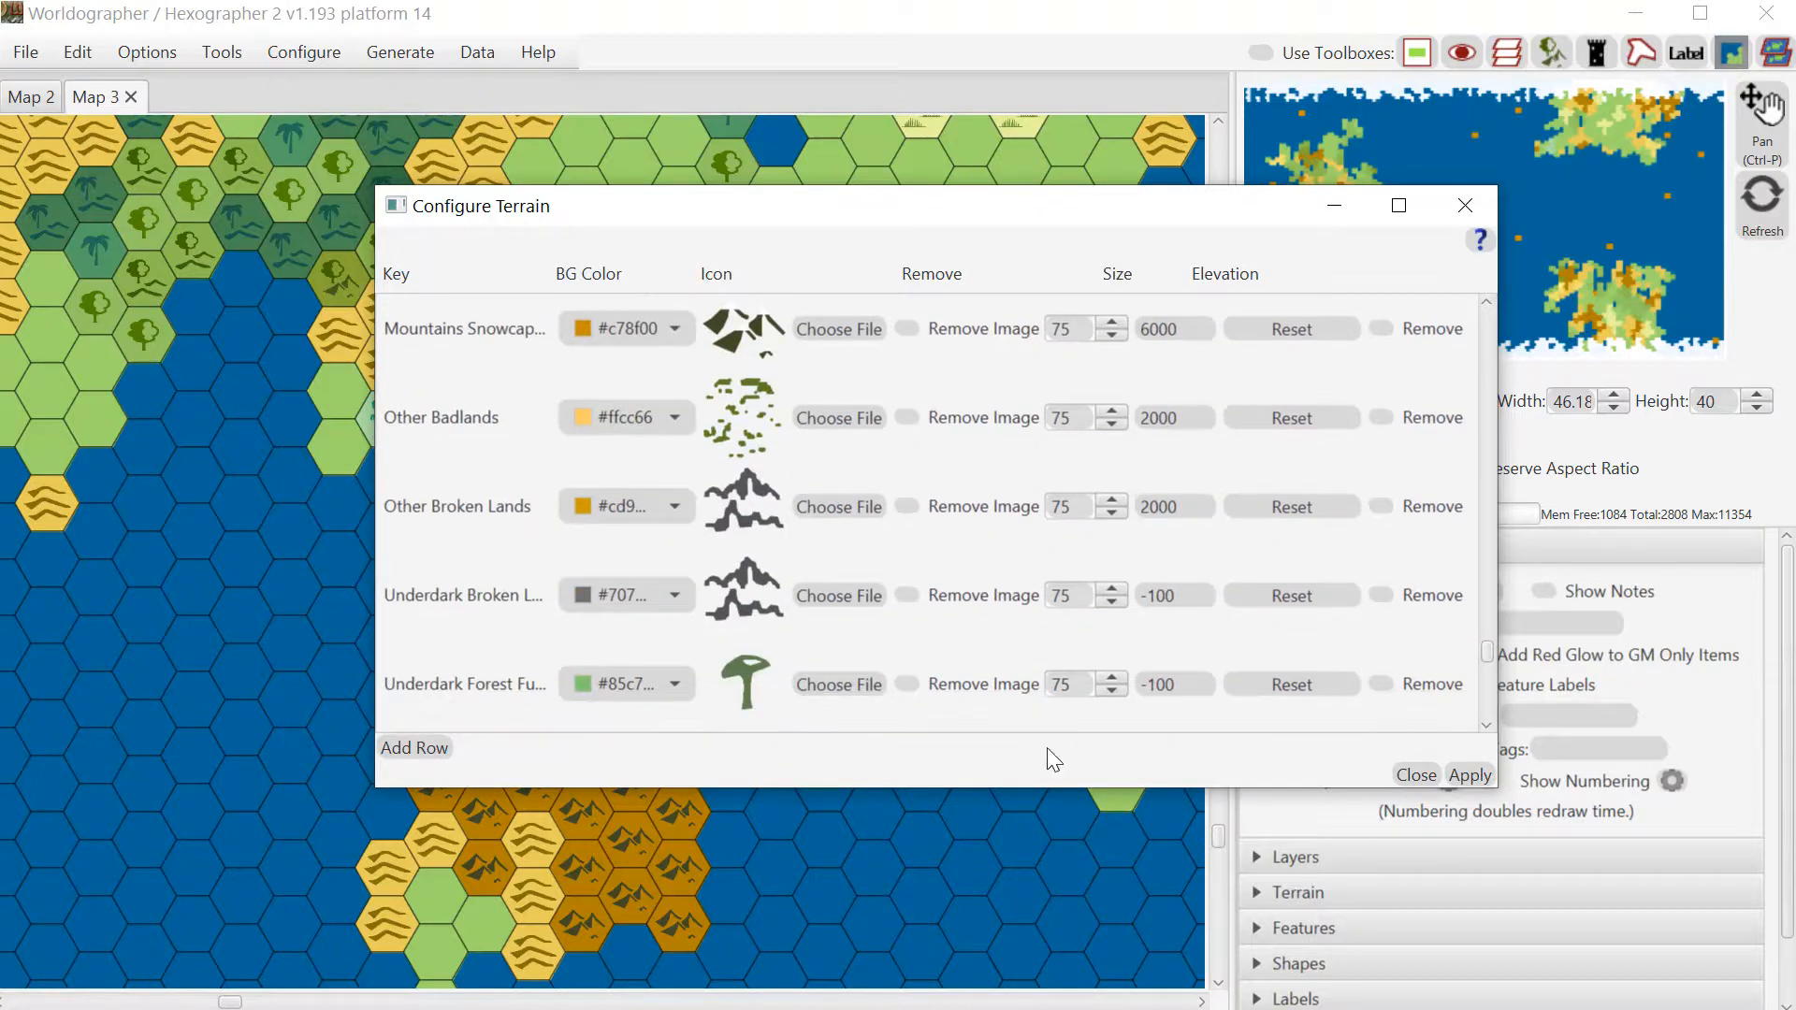
left_click(1458, 778)
left_click(1463, 208)
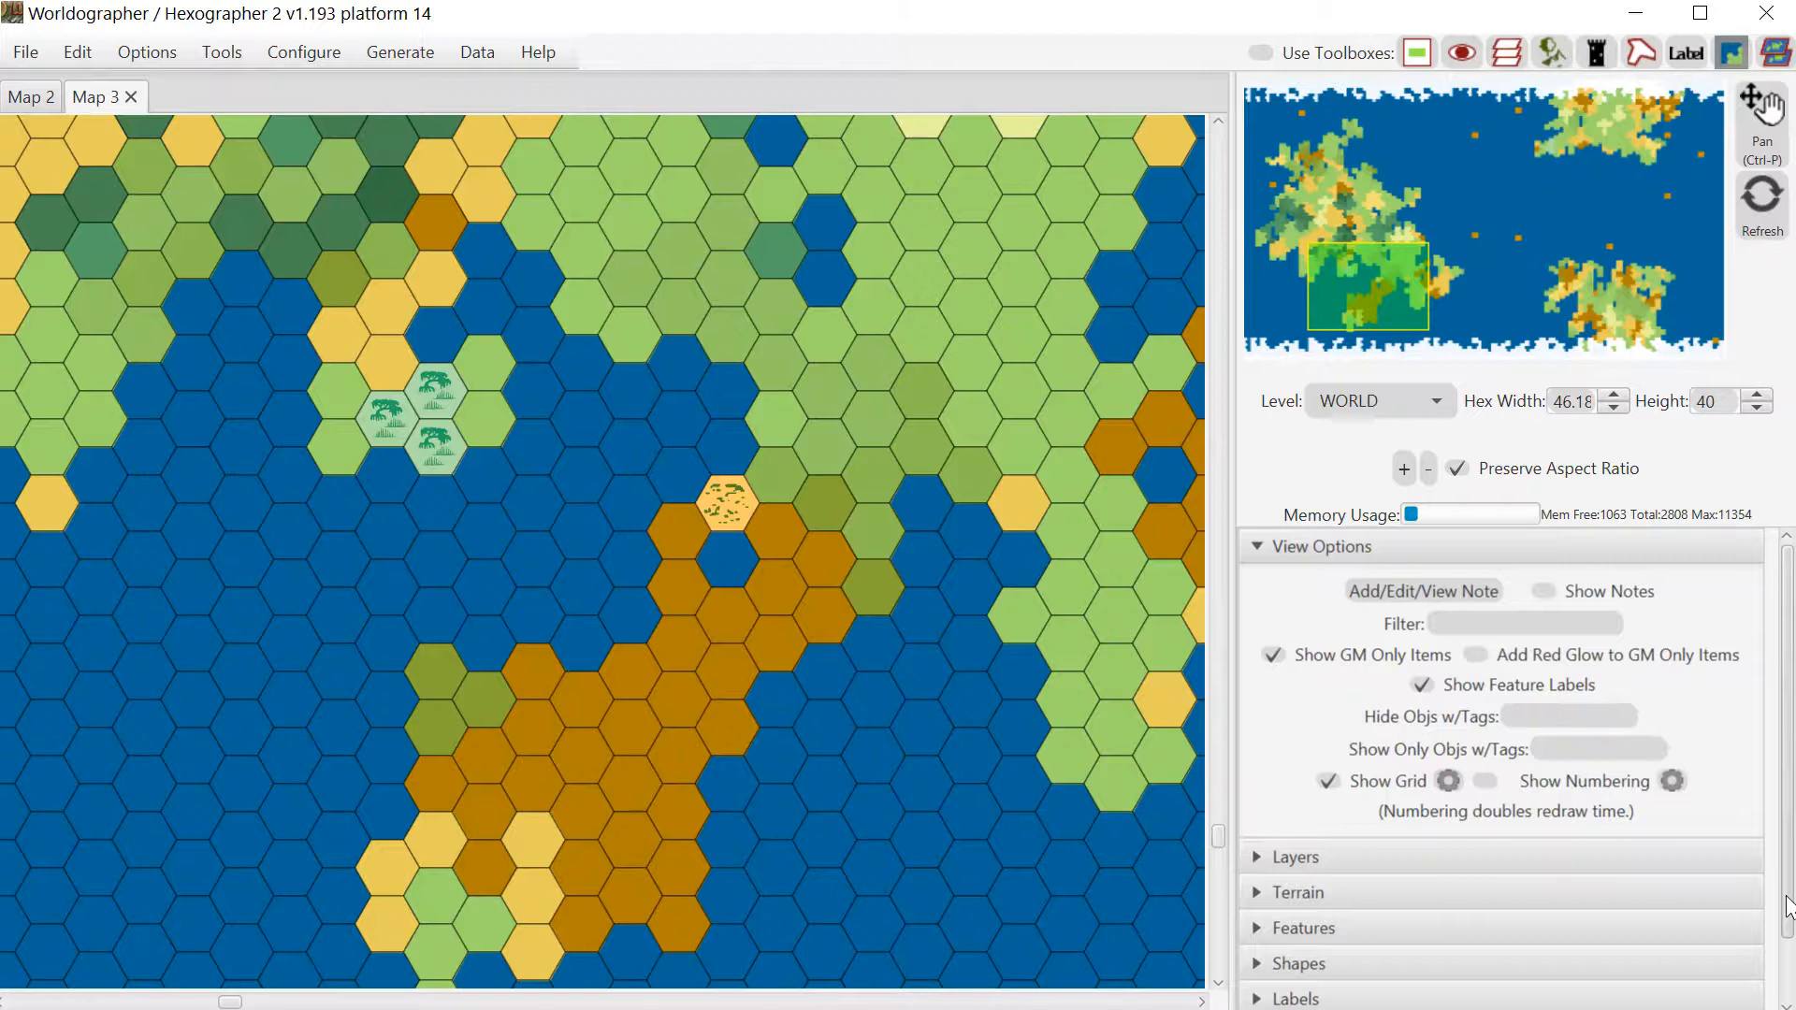
Open the Features section and widen the sidebar to fit the full palette of feature icons and options
scroll(1789, 906, "down", 2)
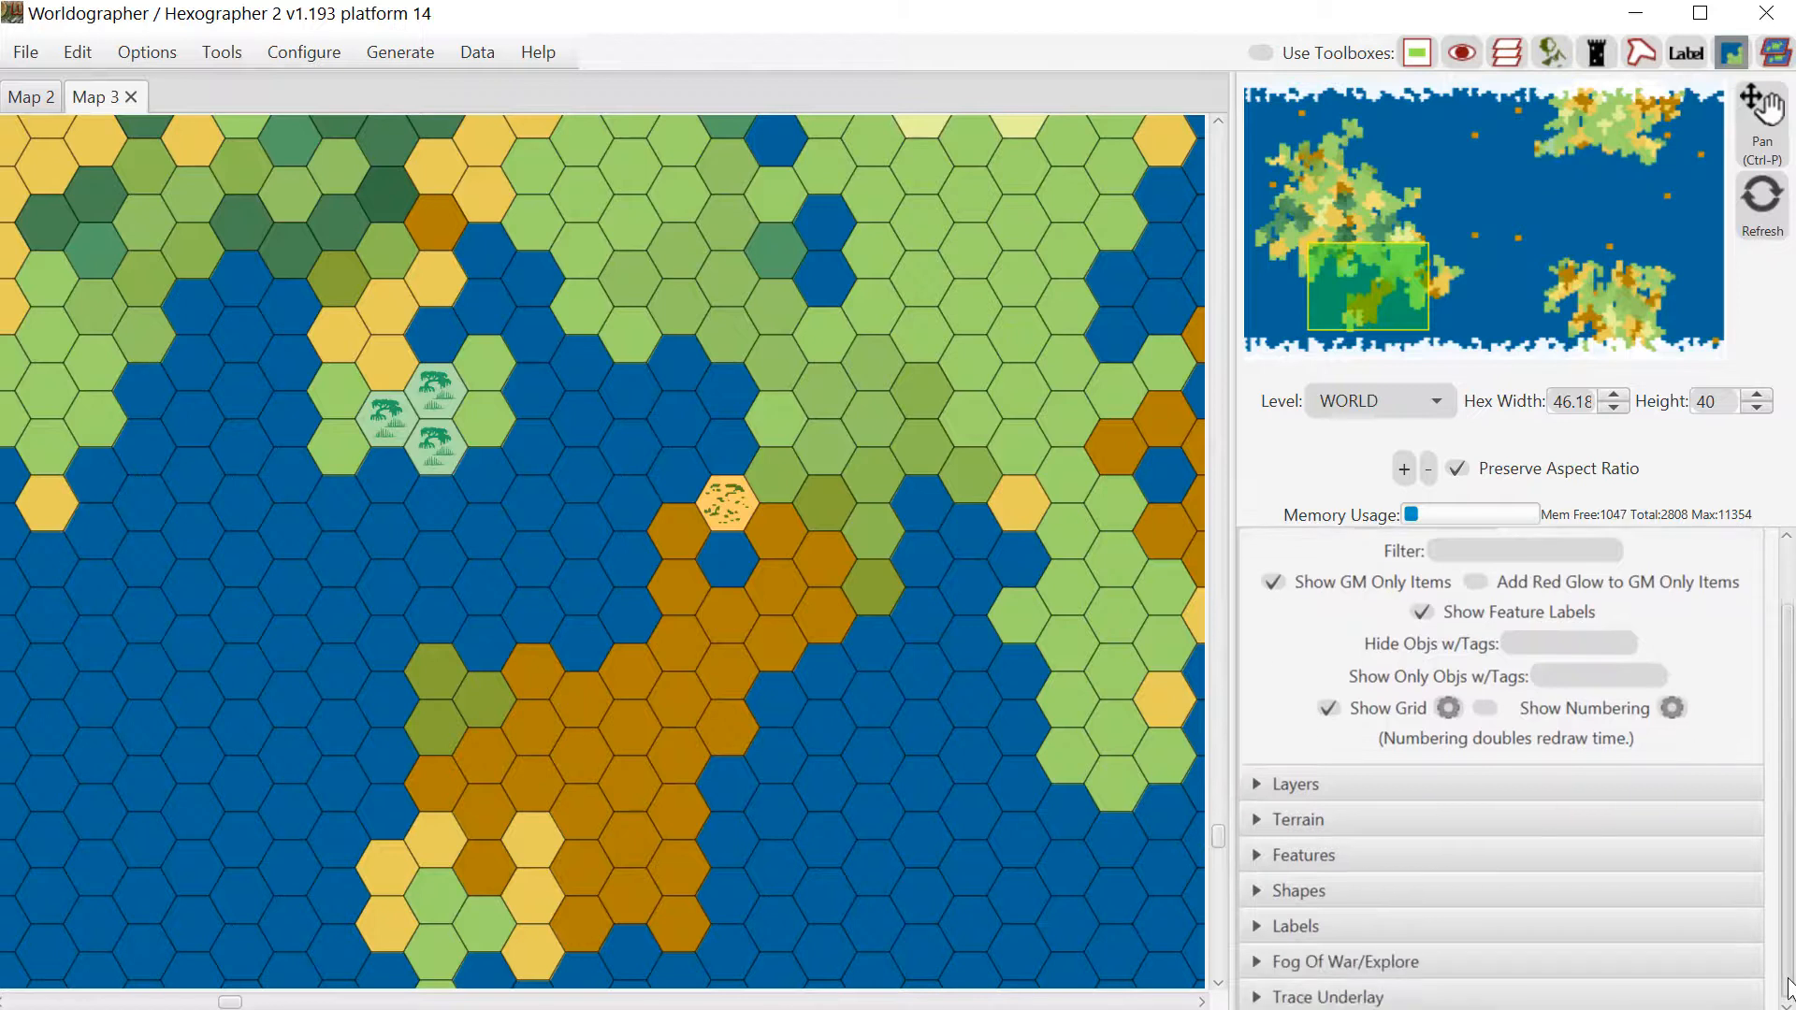
left_click(1345, 870)
scroll(1468, 885, "down", 7)
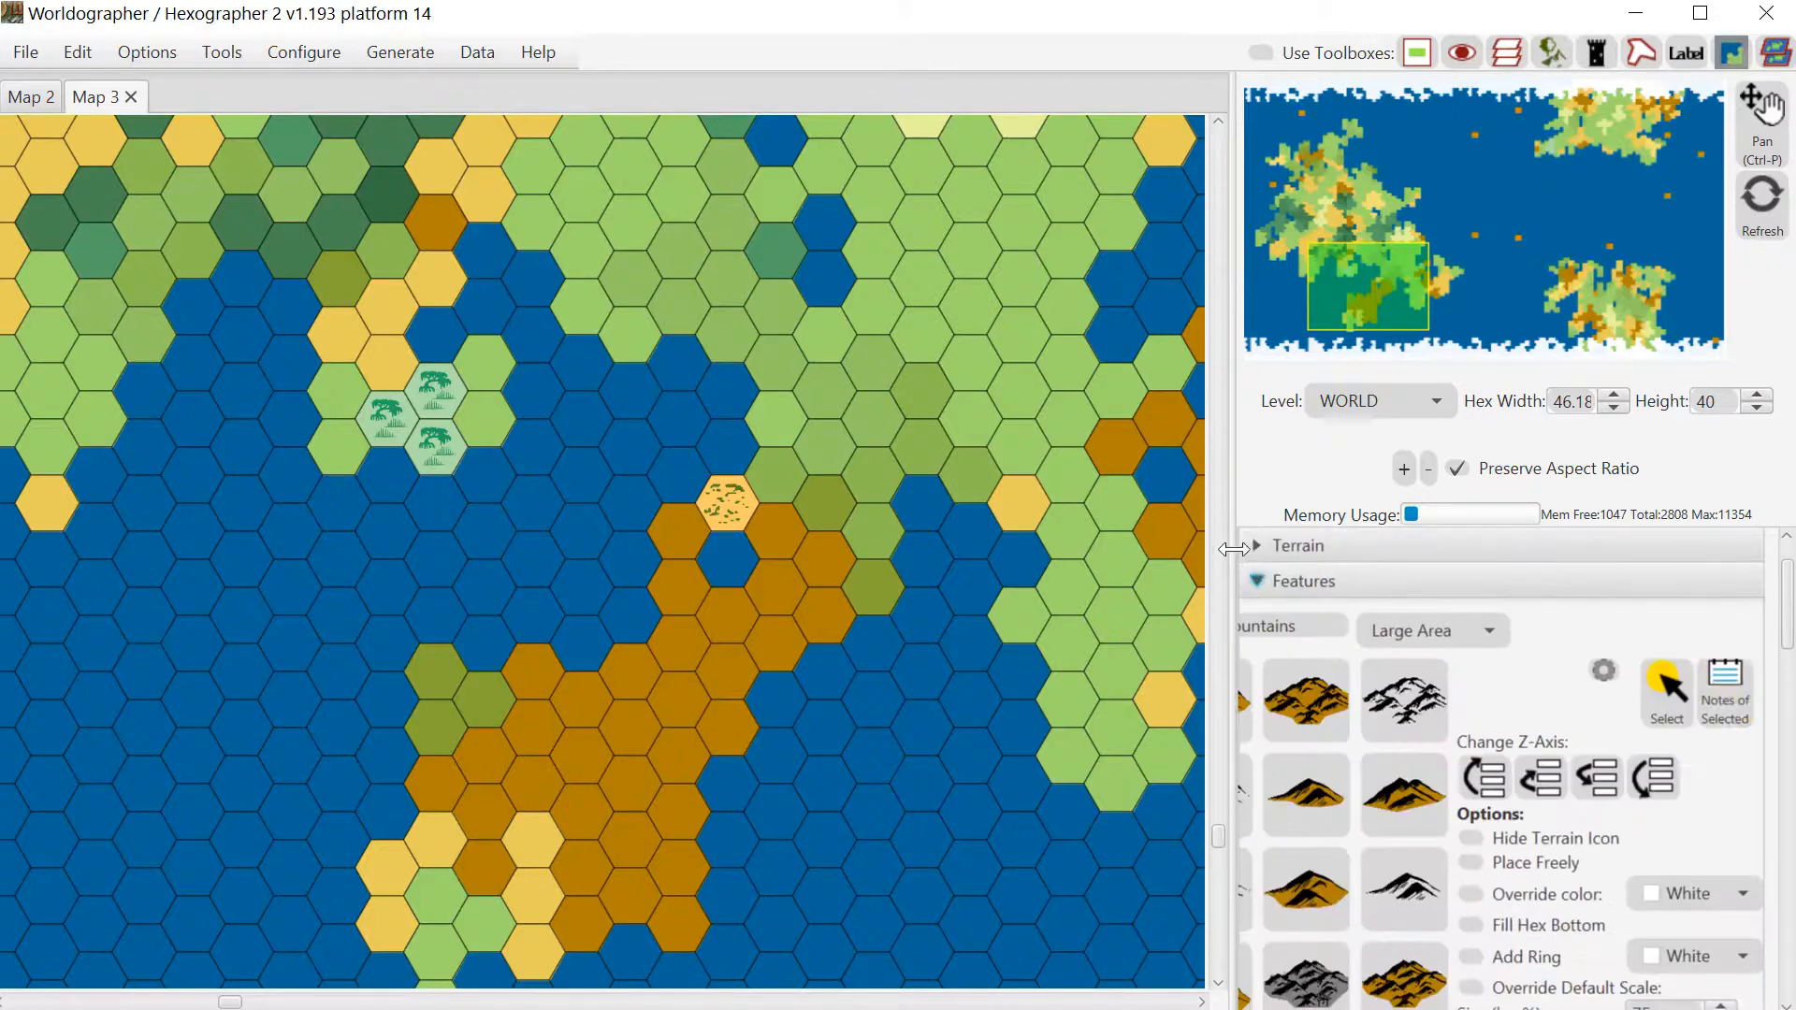
left_click_drag(1234, 549, 1074, 548)
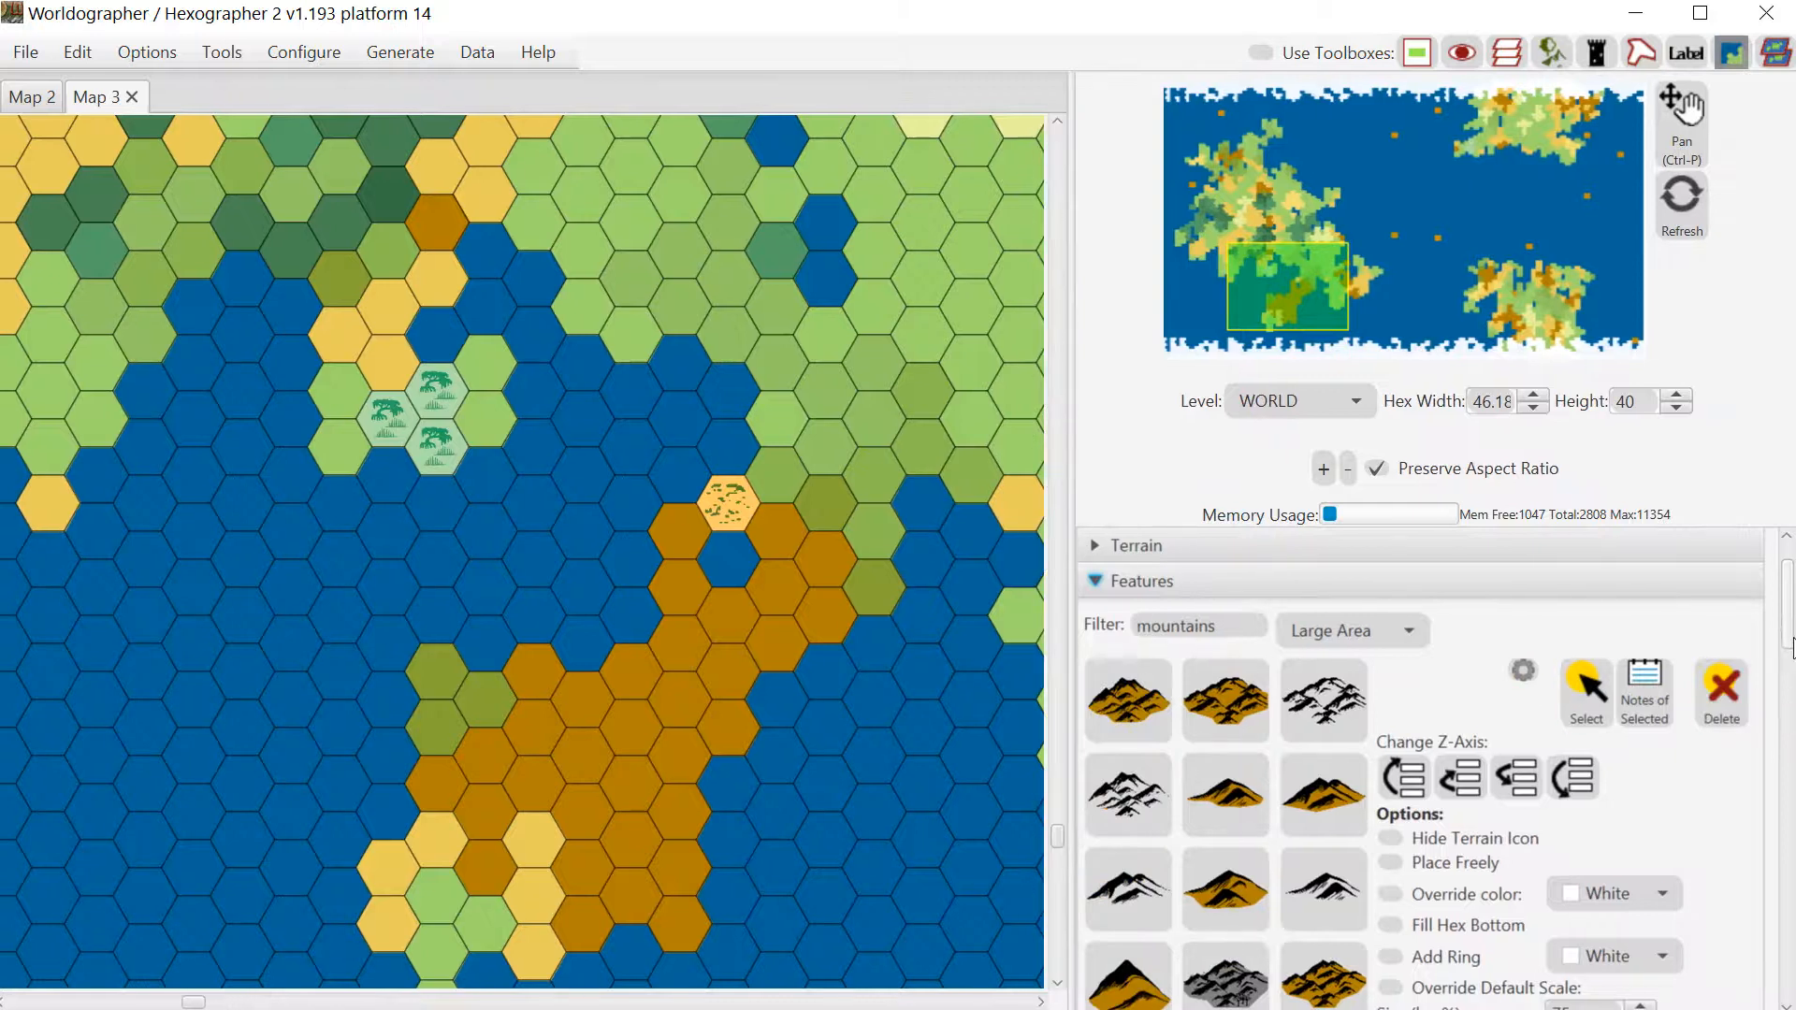
Place a large brown mountain-range feature on the speckled sandy hex at the northern tip of the brown peninsula
mouse_move(1789, 644)
left_mouse_down()
mouse_move(1779, 666)
mouse_move(1785, 649)
left_mouse_up()
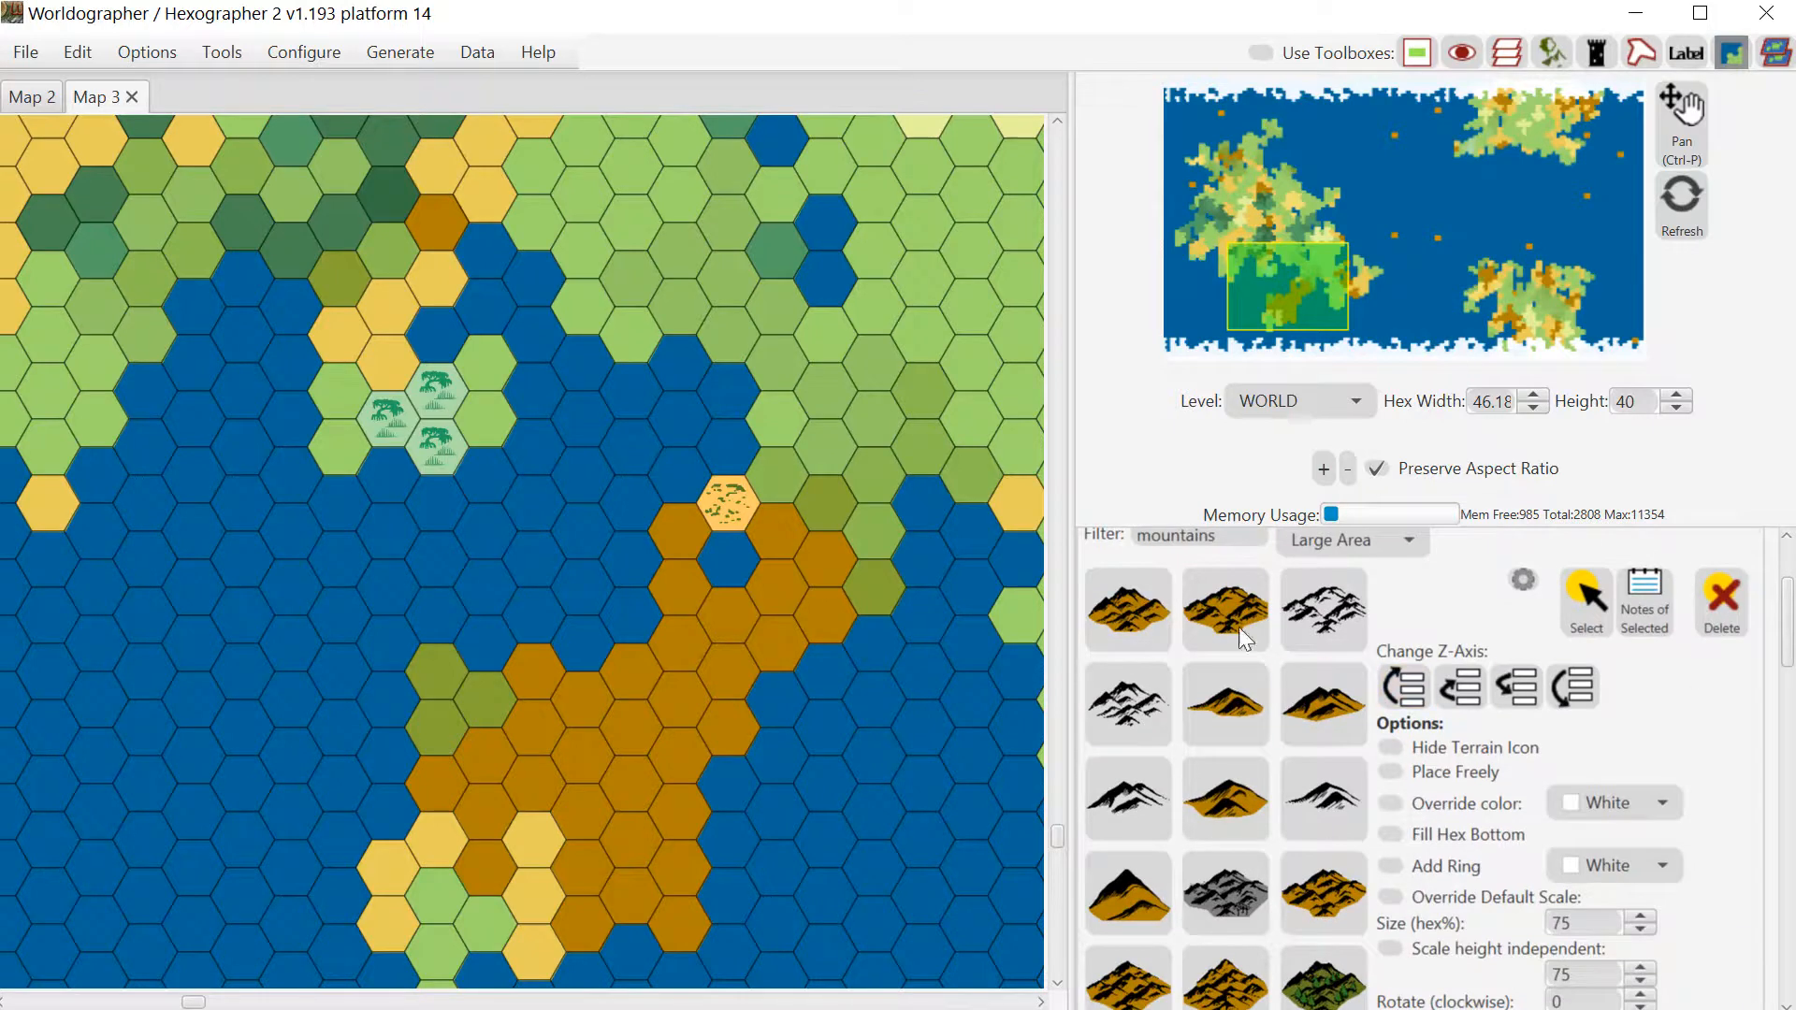
left_click(1115, 622)
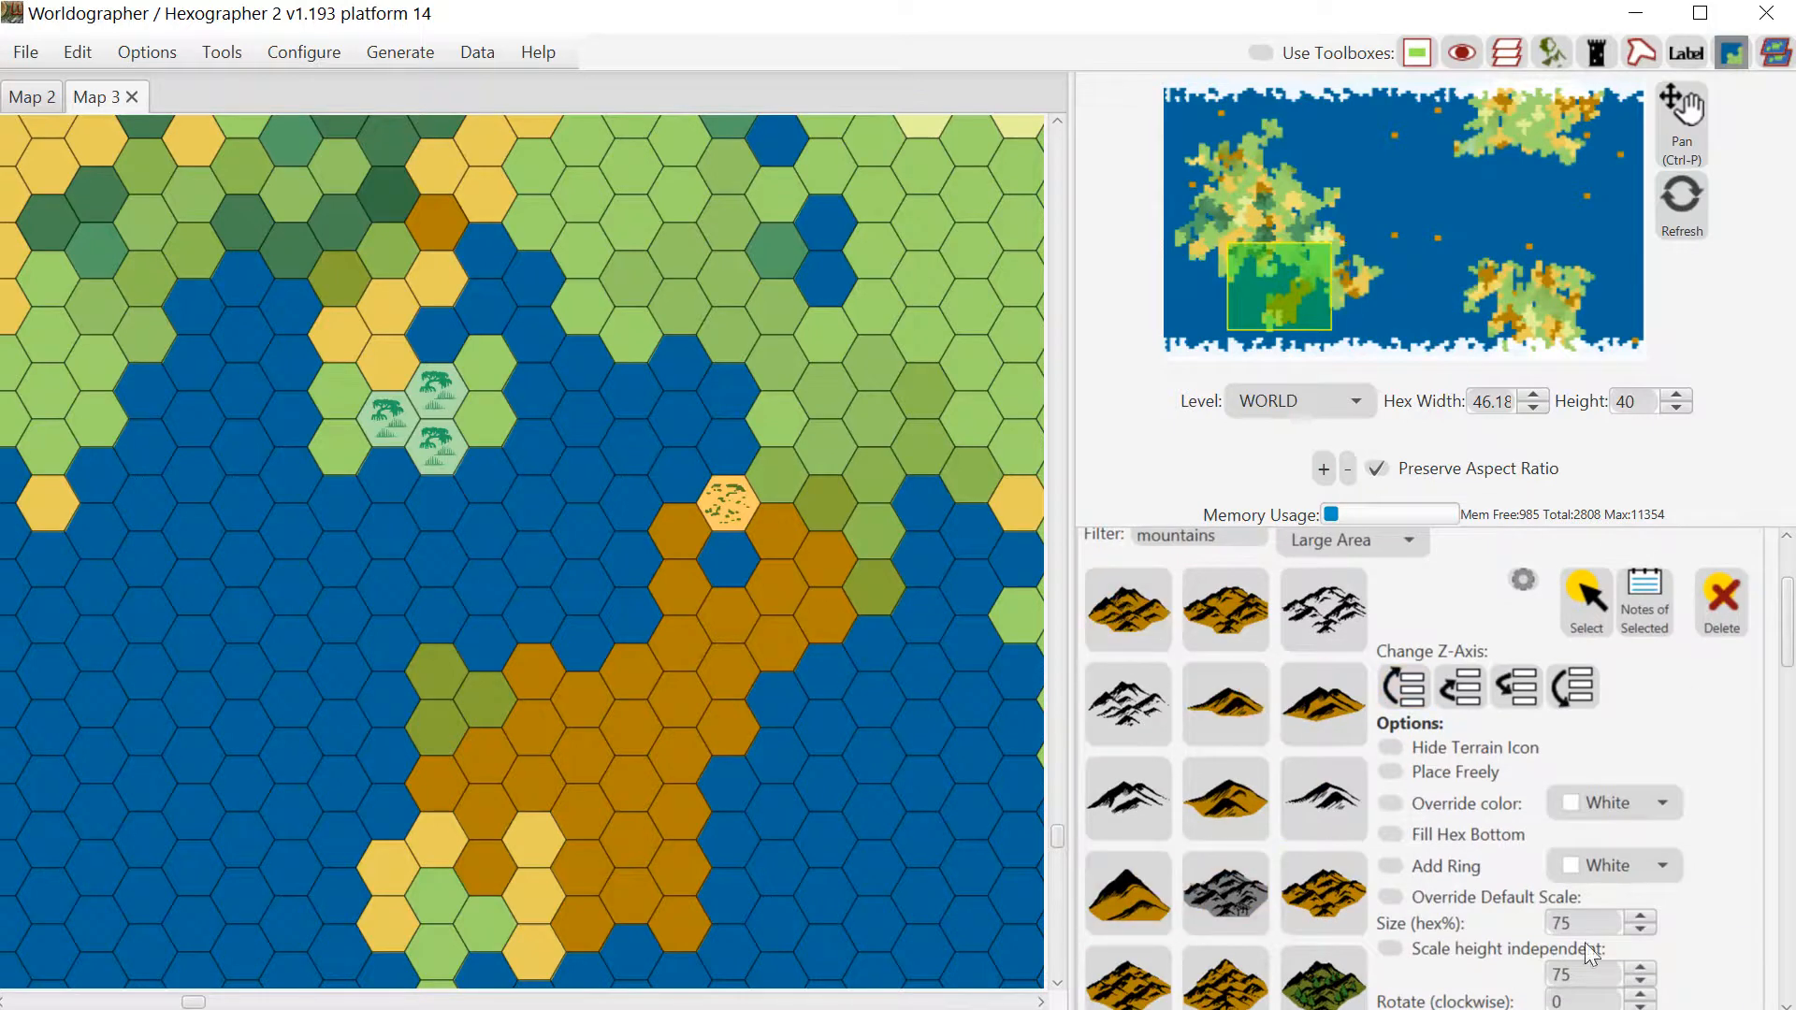
left_click_drag(1789, 641, 1776, 579)
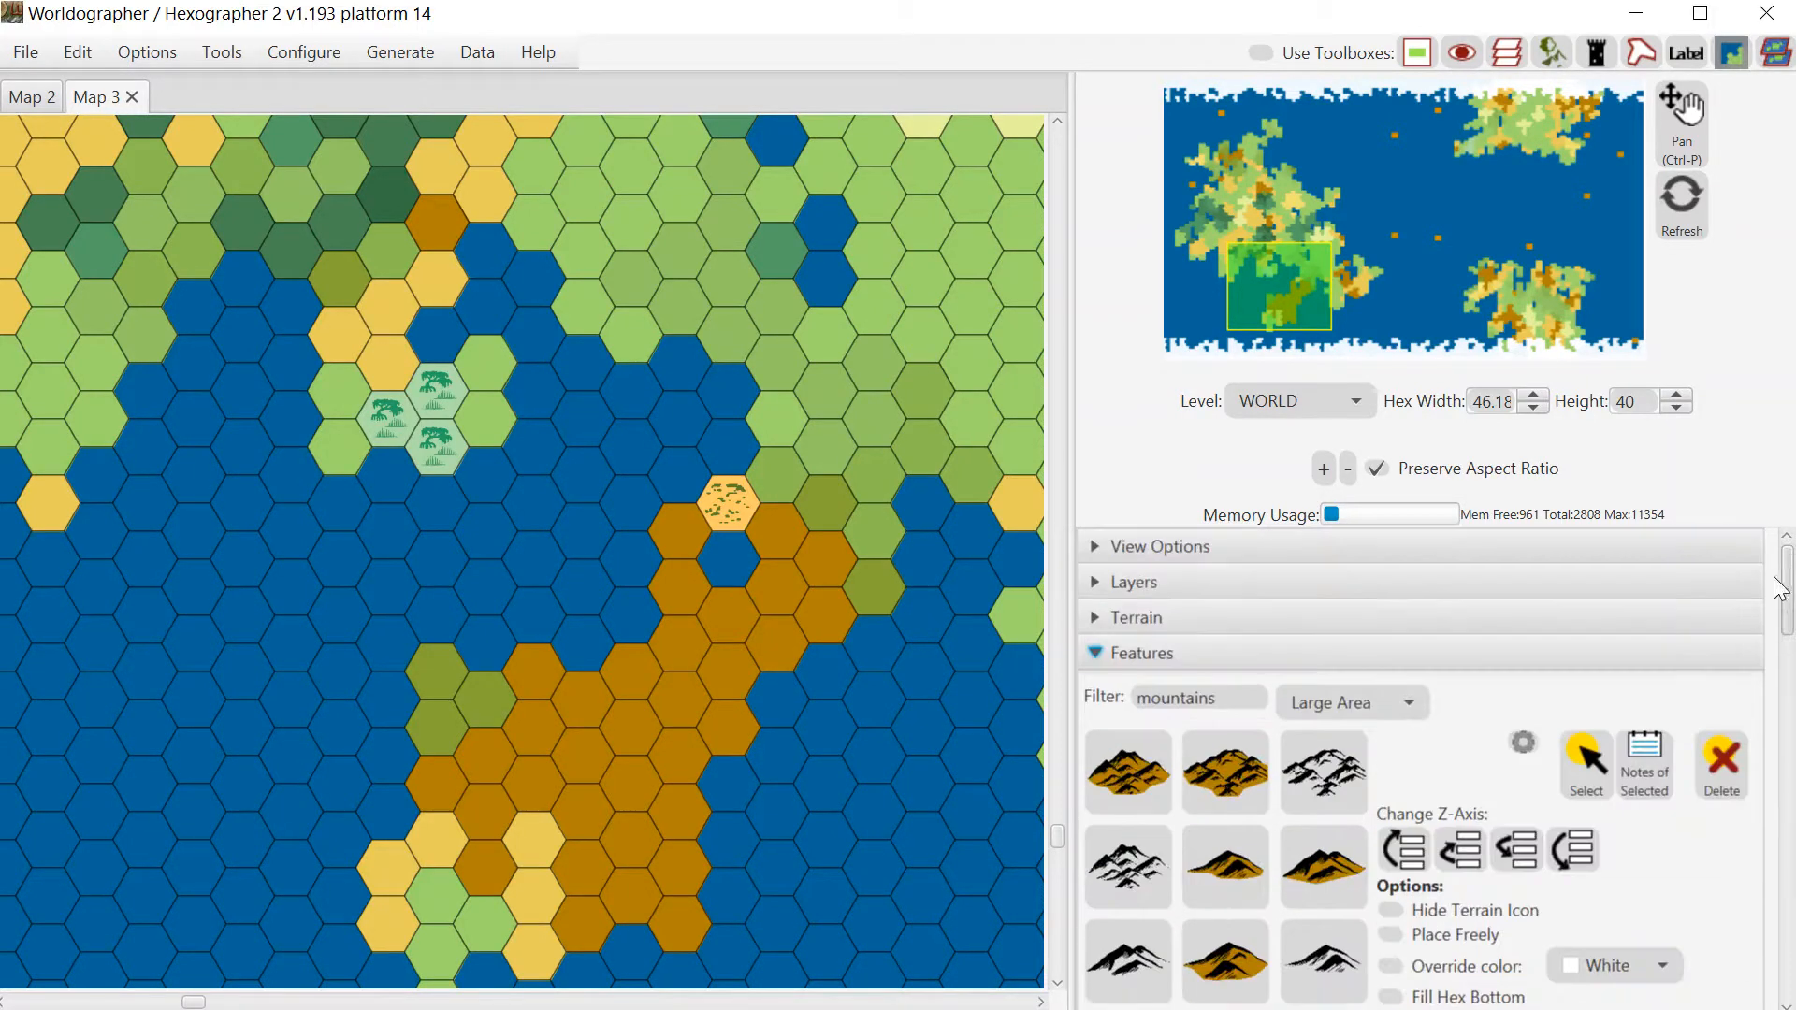
left_click(1204, 853)
left_click(1199, 787)
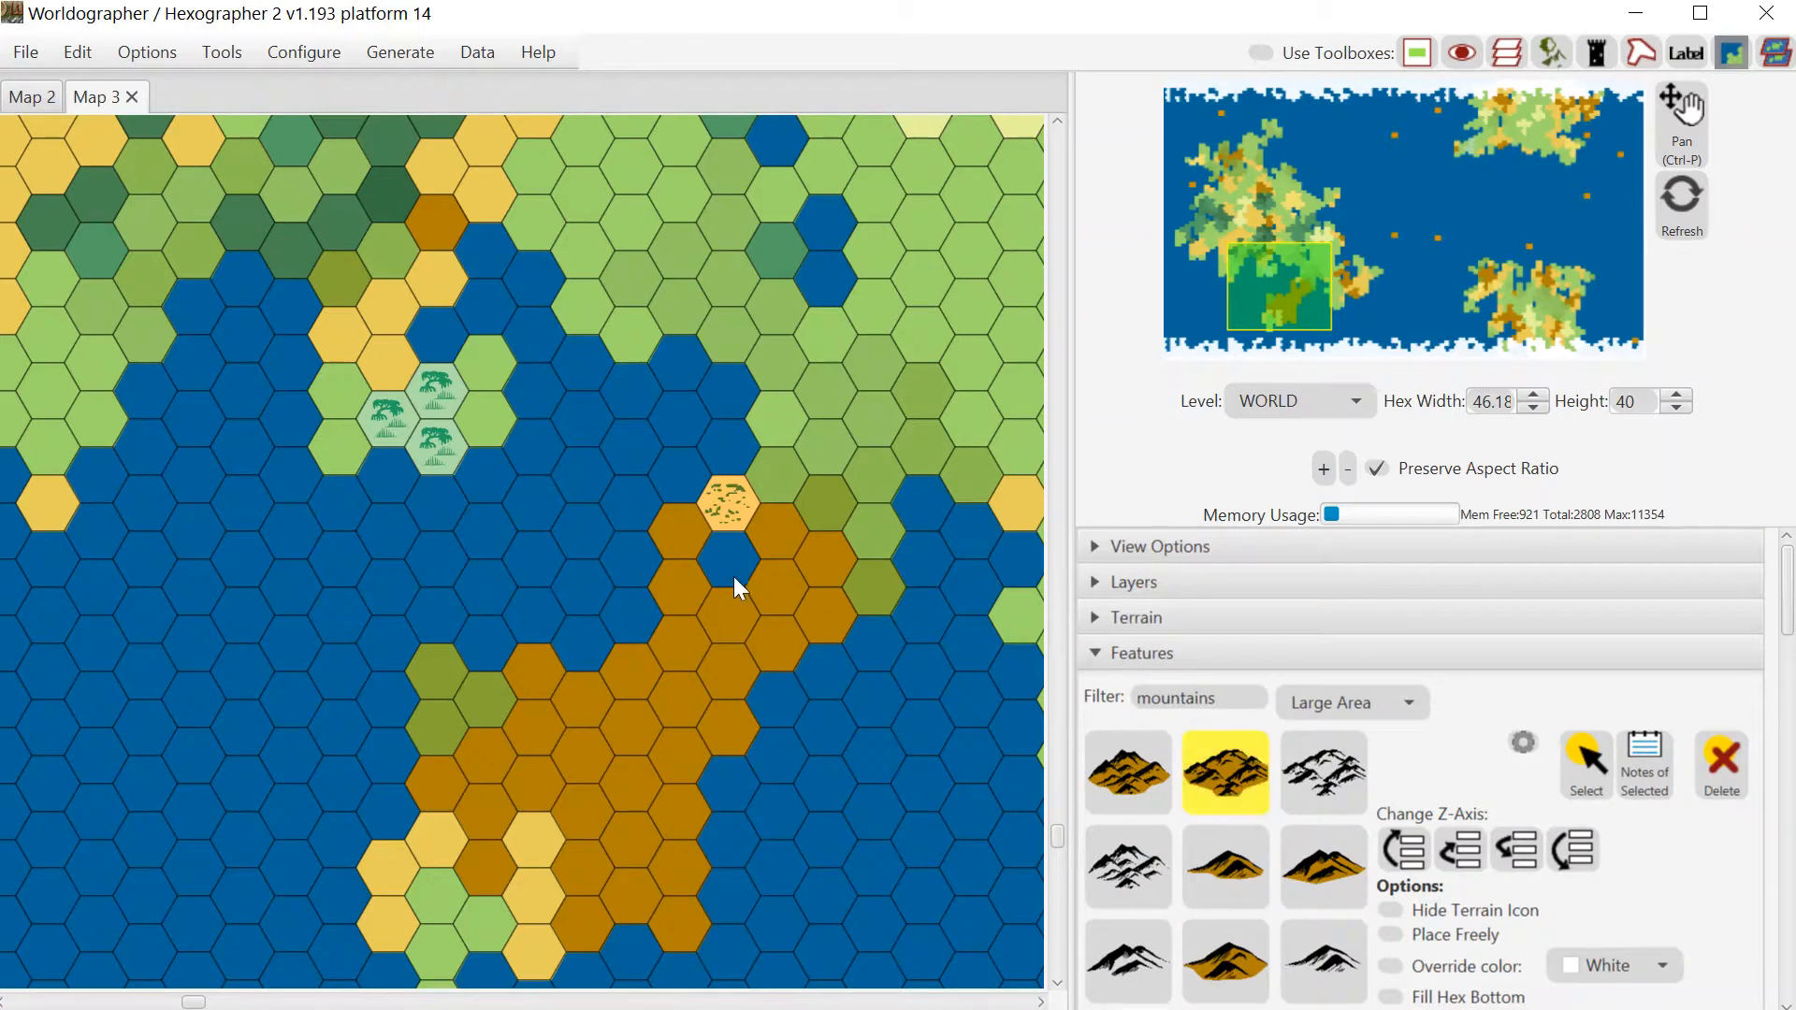
left_click(727, 527)
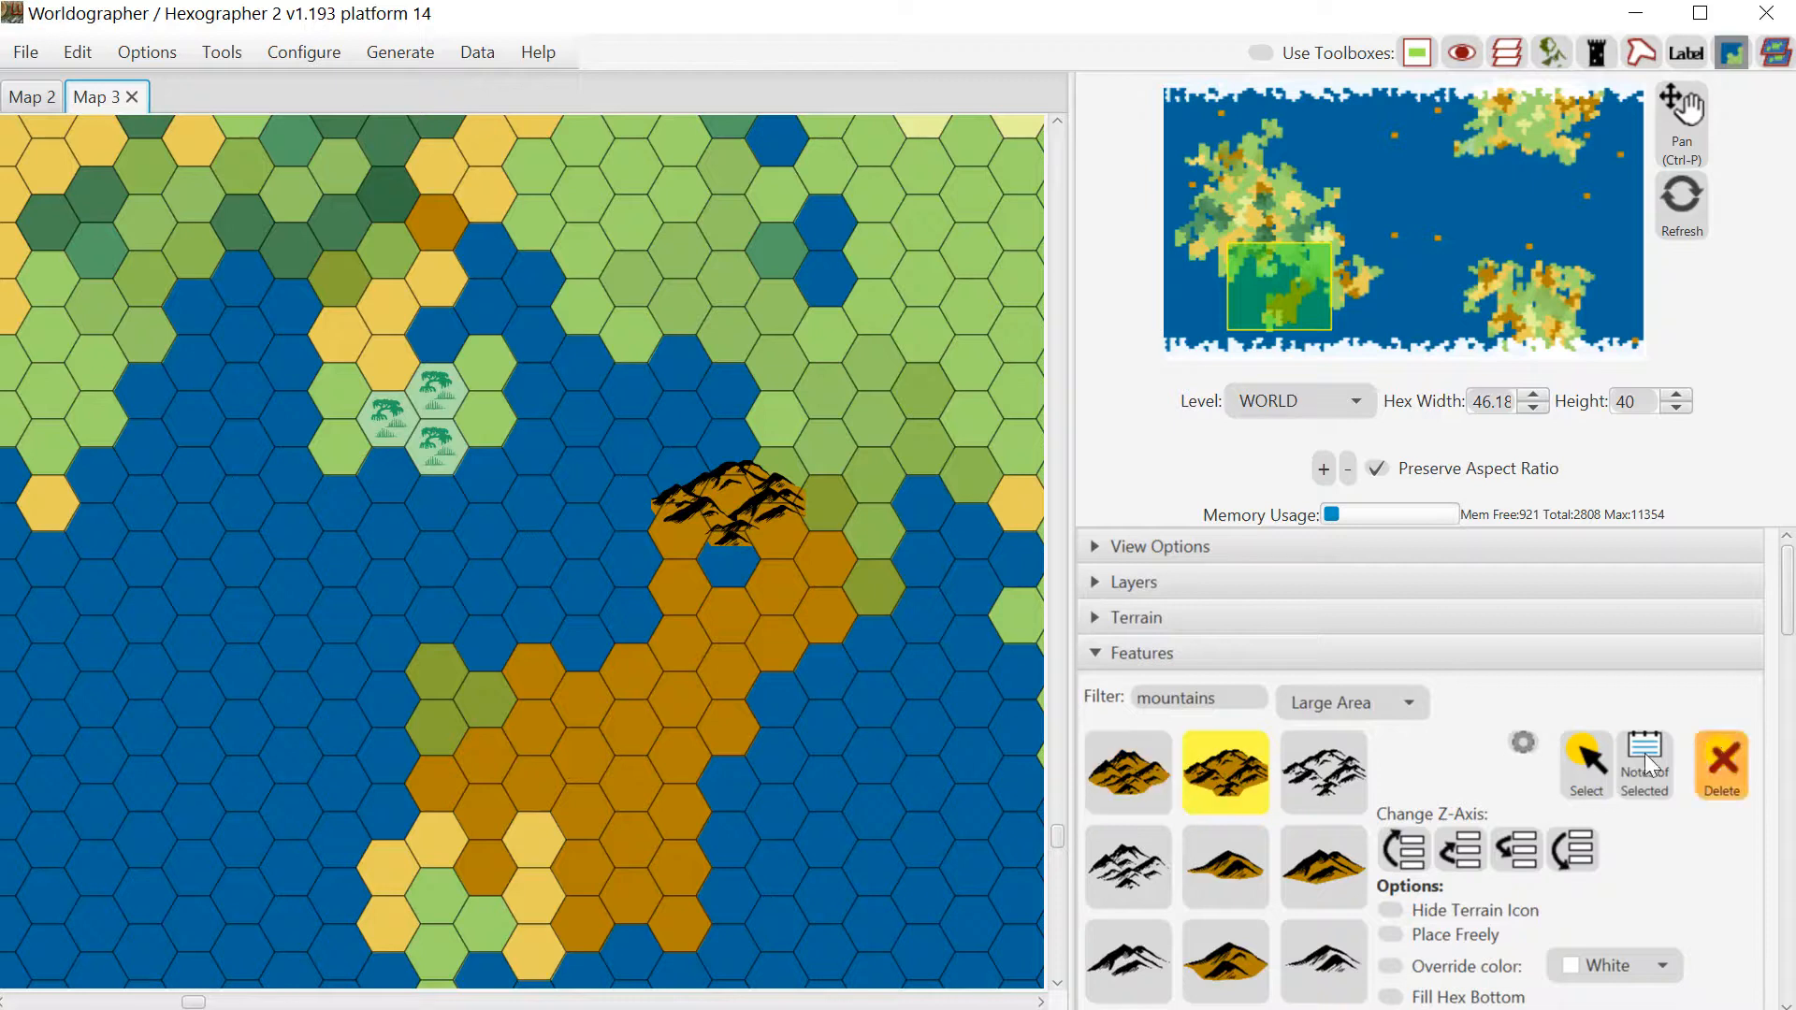
Select the placed mountain feature and enable the Place Freely option
left_click(1580, 780)
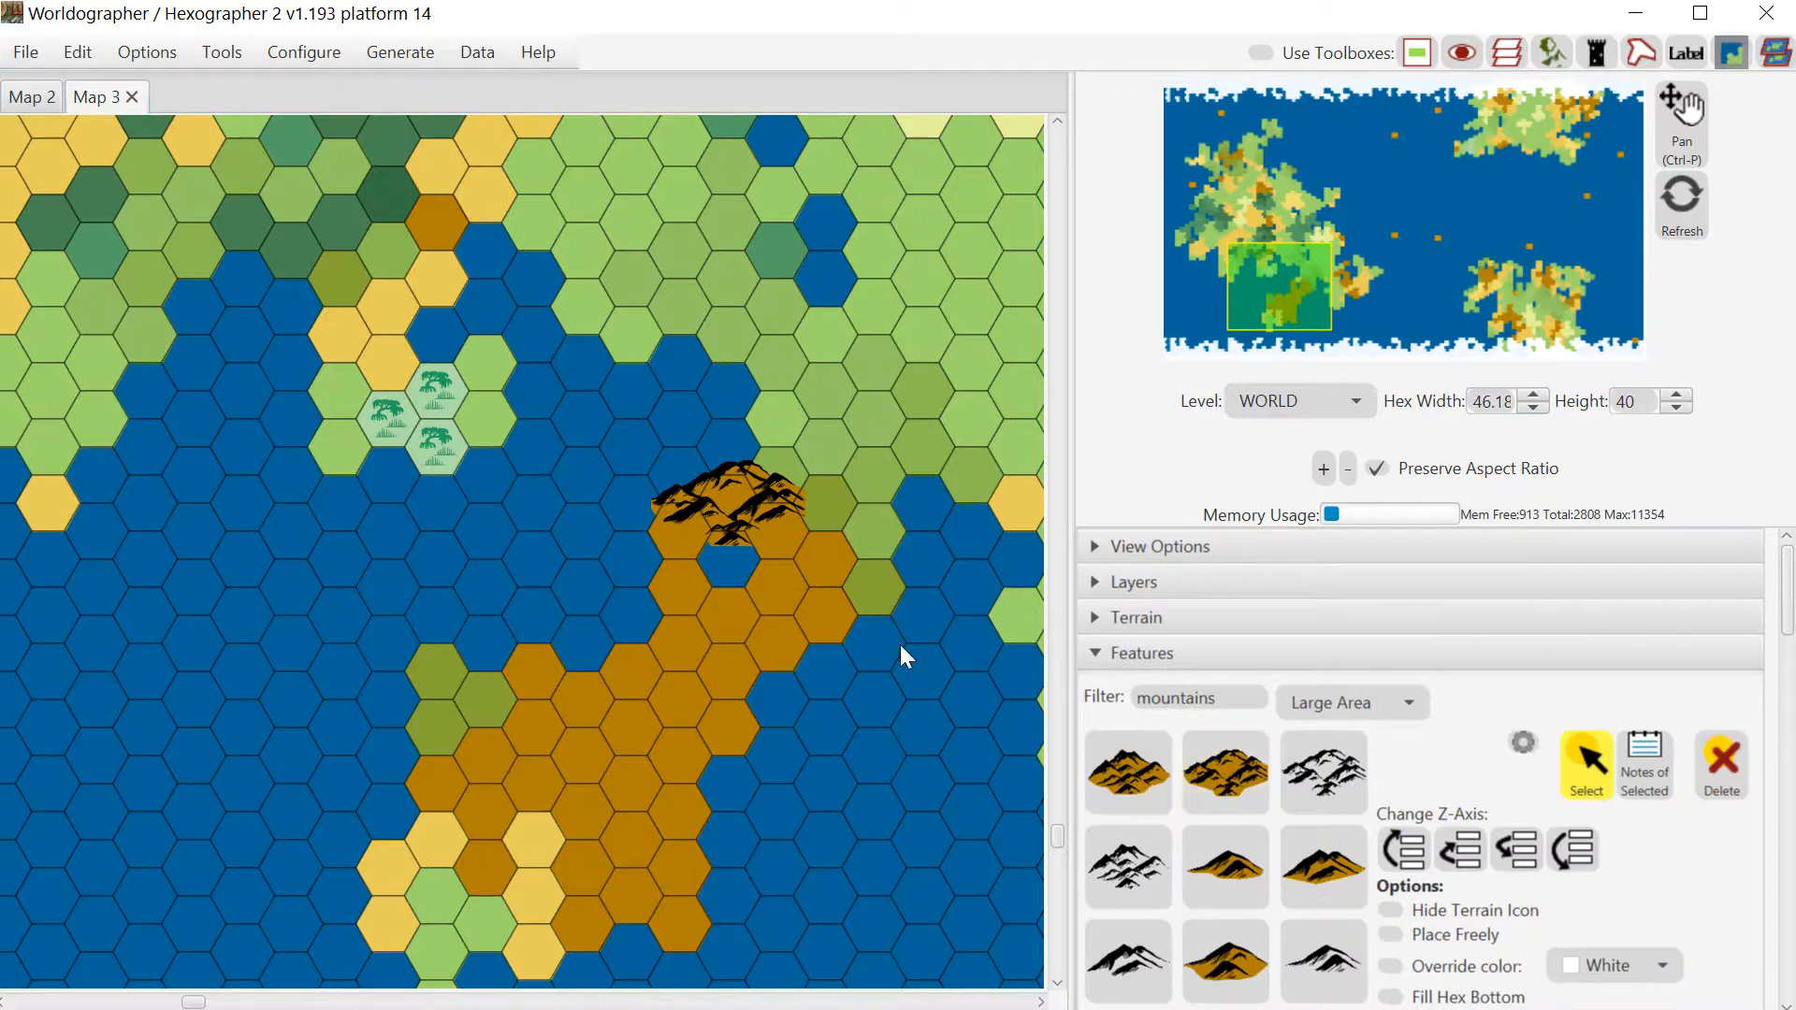
left_click(730, 513)
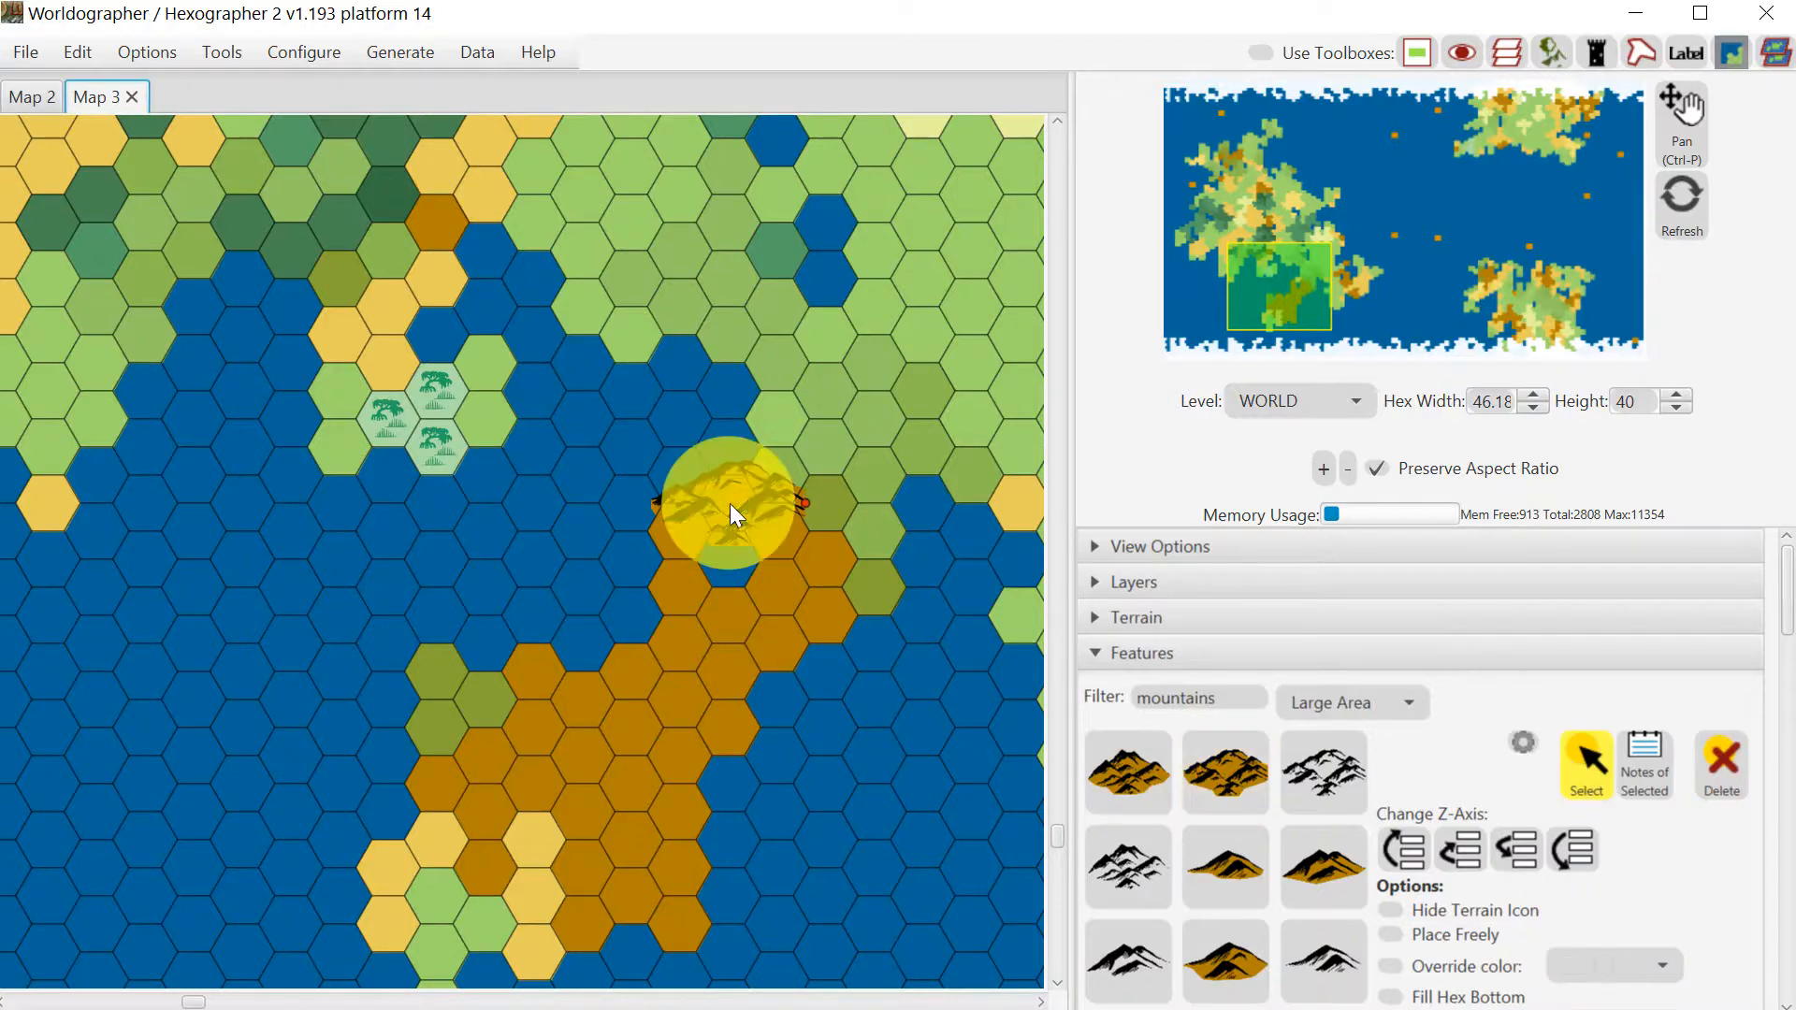
left_click(1392, 936)
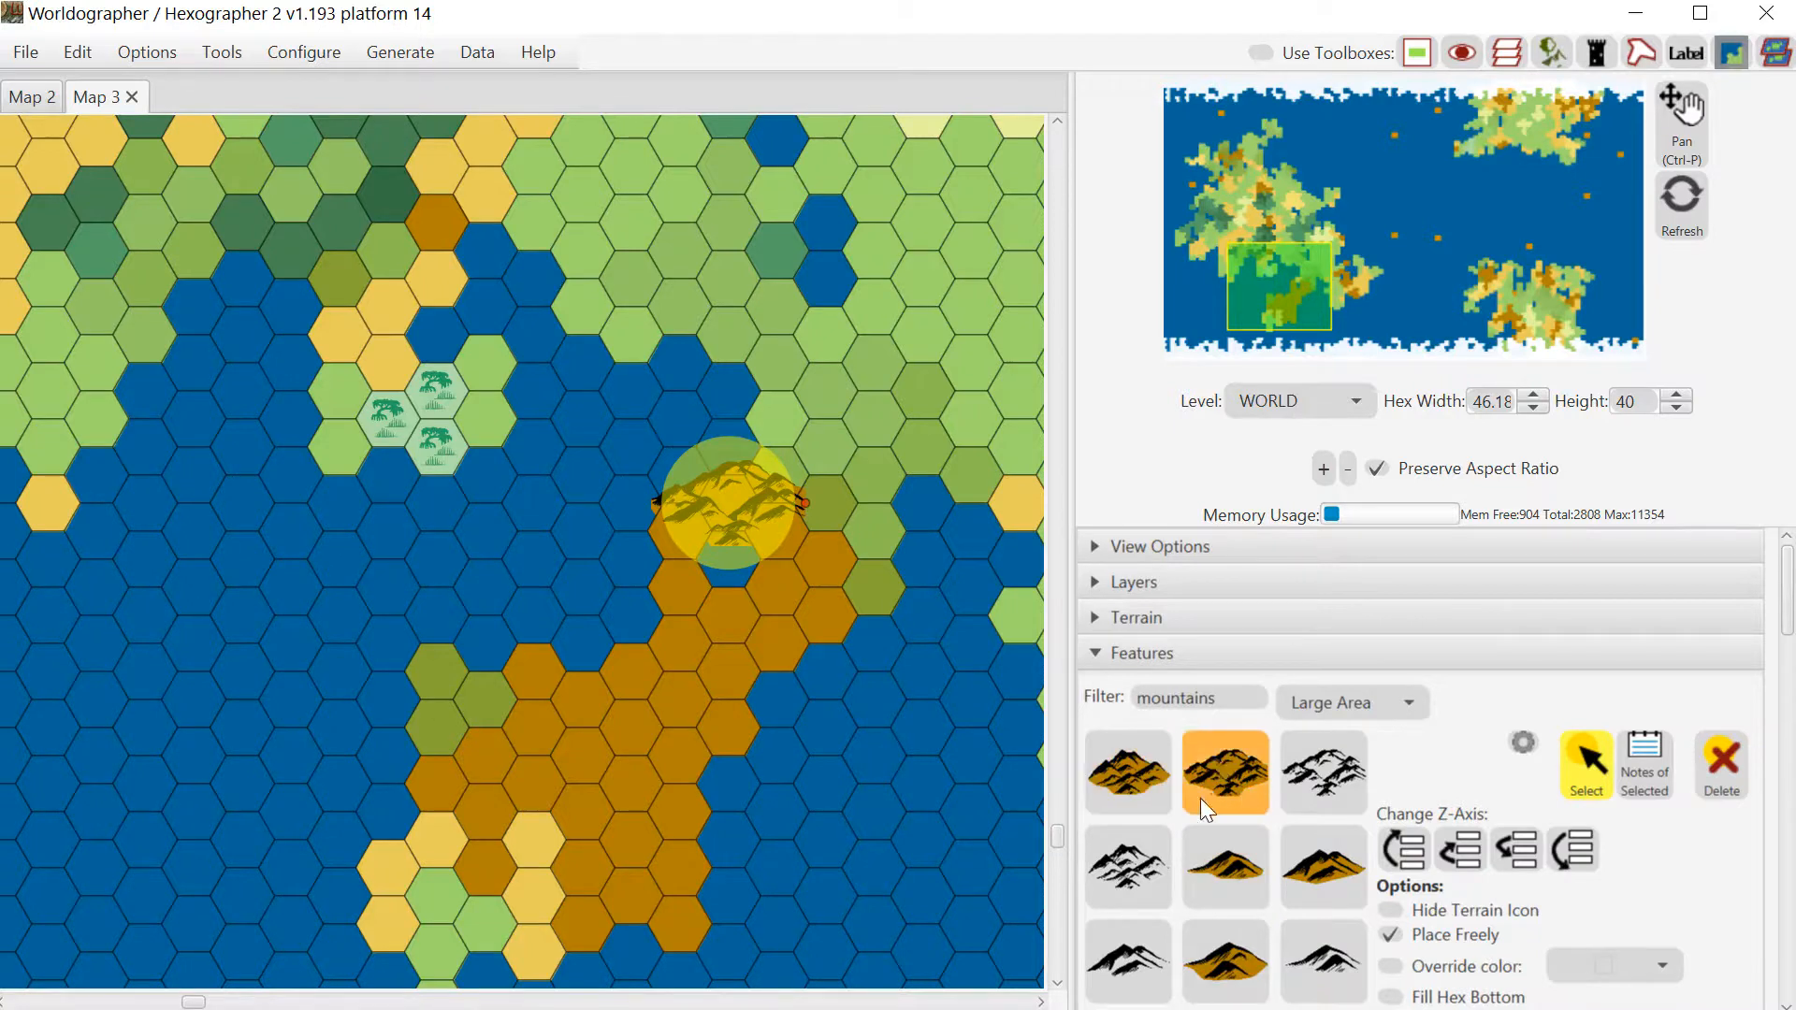
Place three brown mountain features of varying shapes to the east, west and south-east of the small water hex below the first one
left_click(1123, 796)
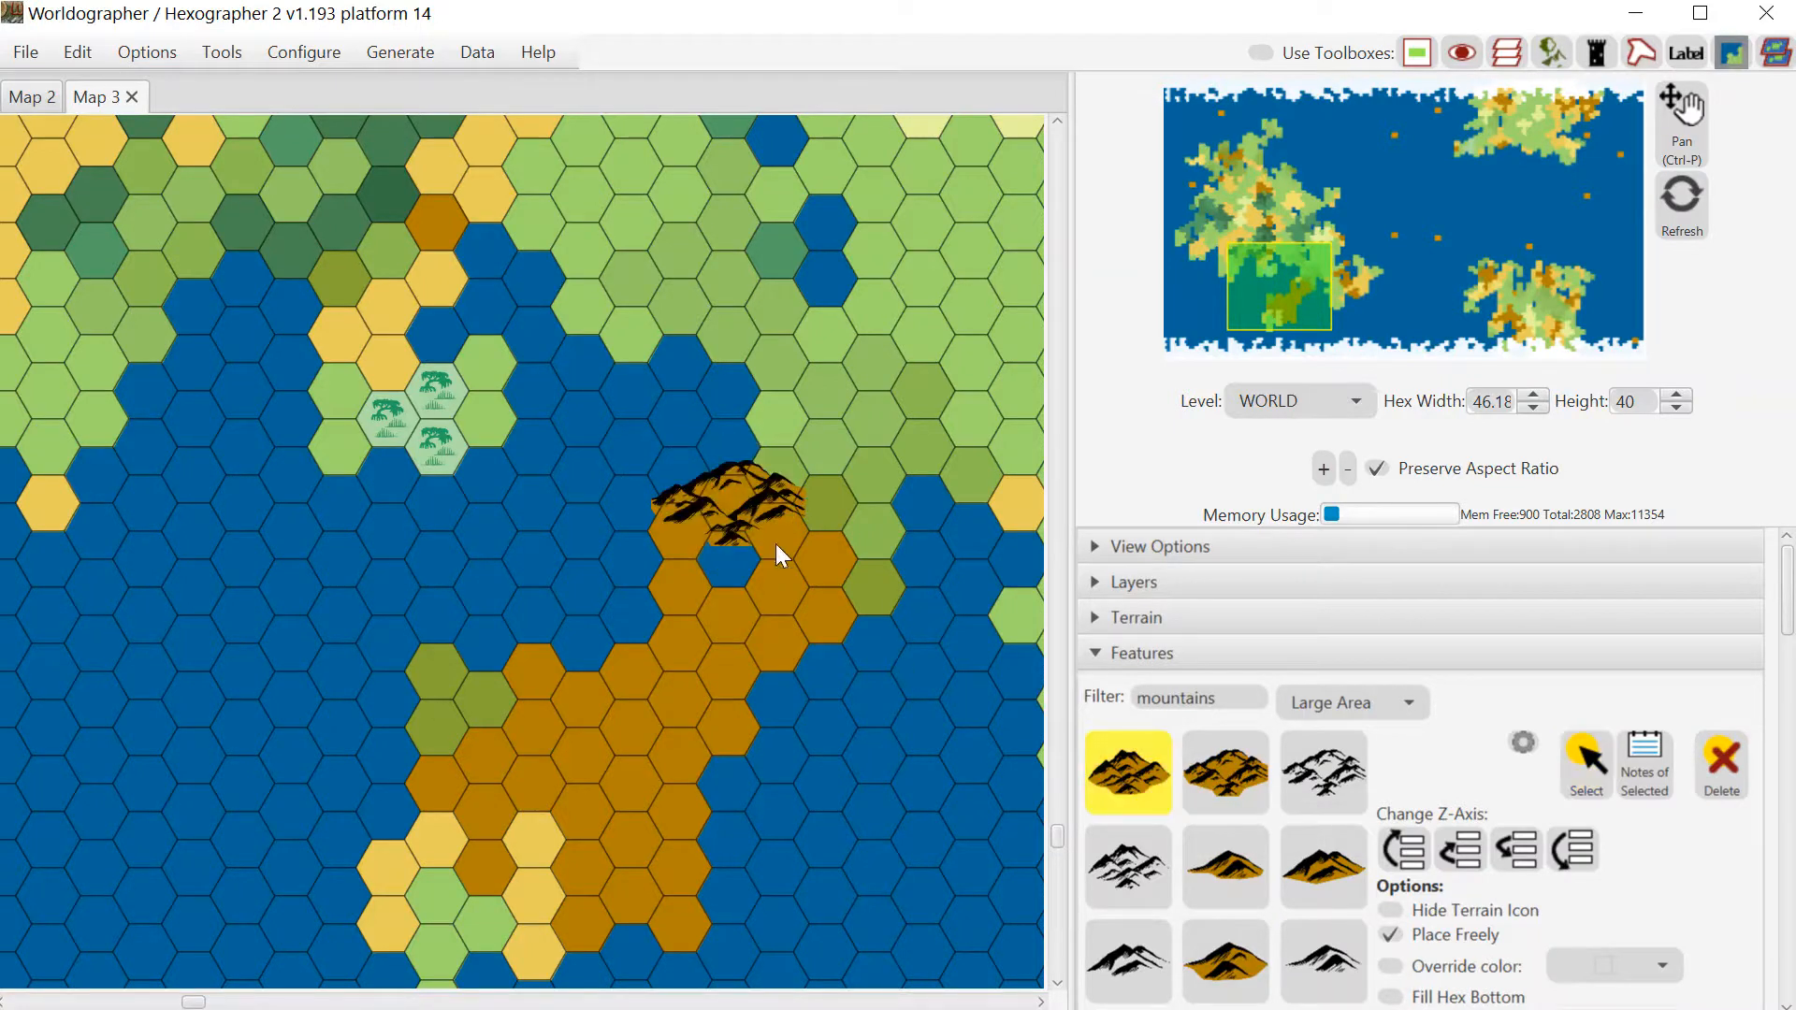
left_click(811, 553)
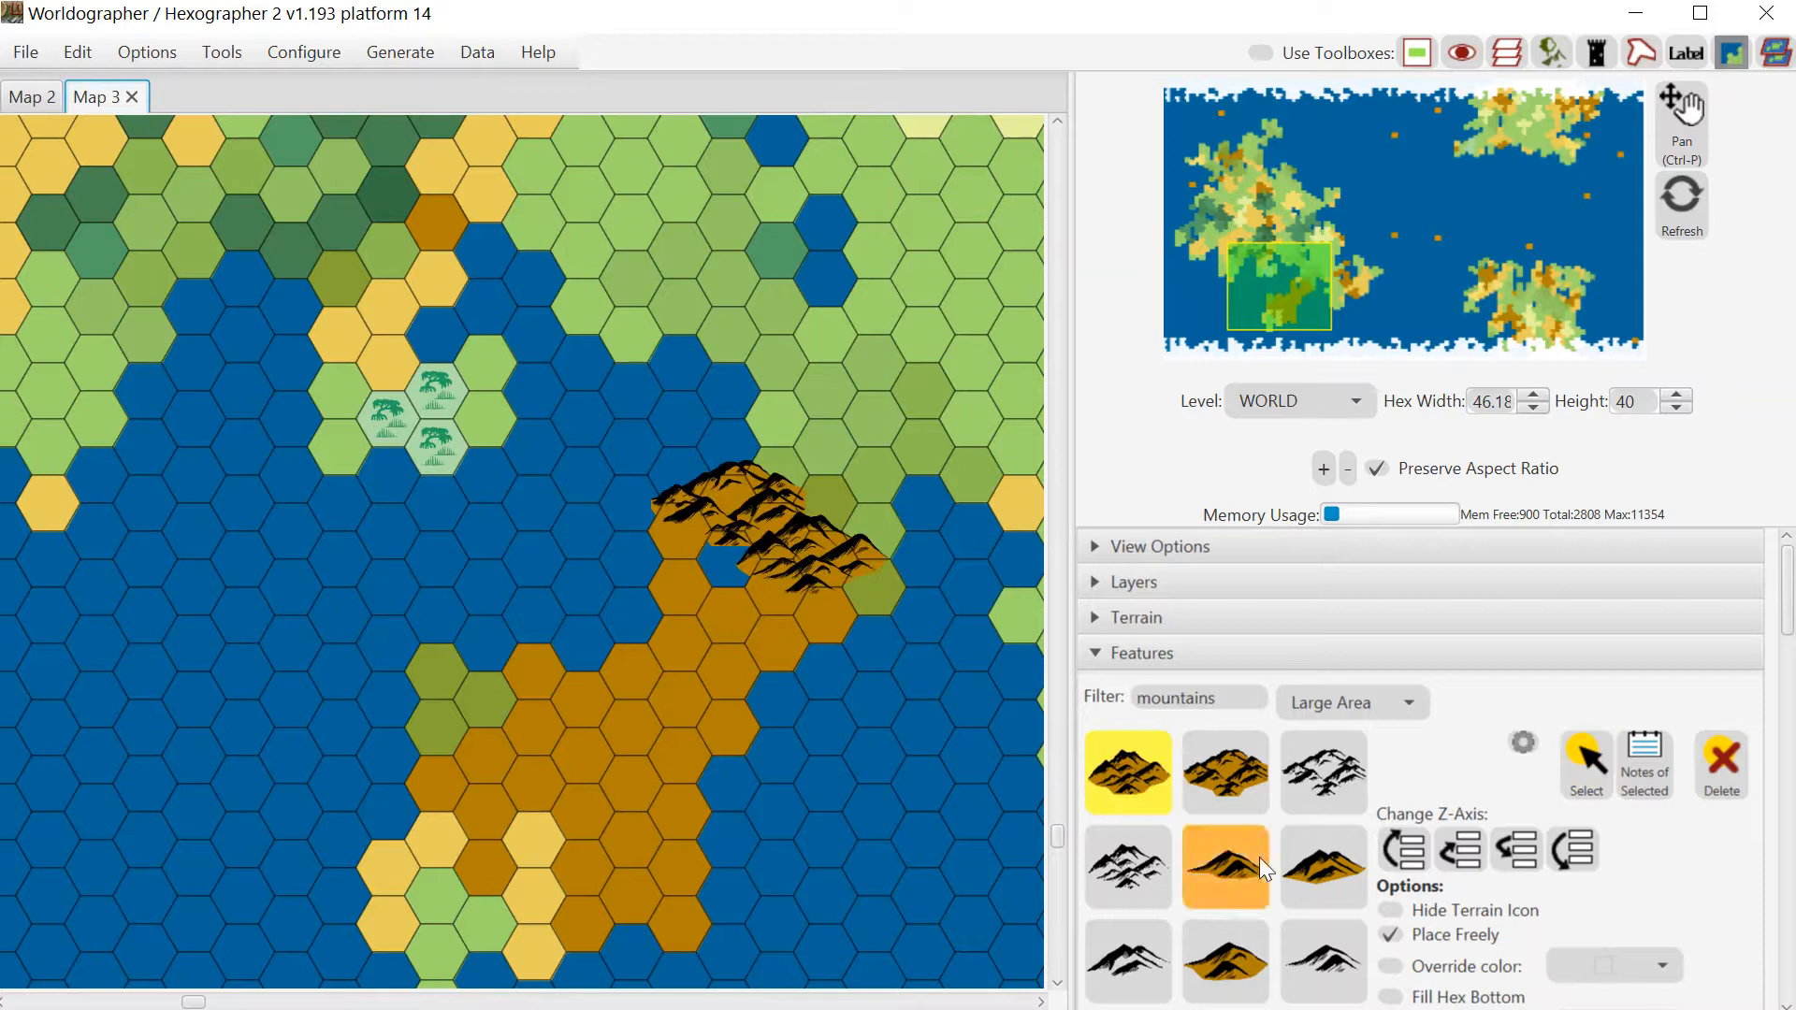
left_click(1320, 859)
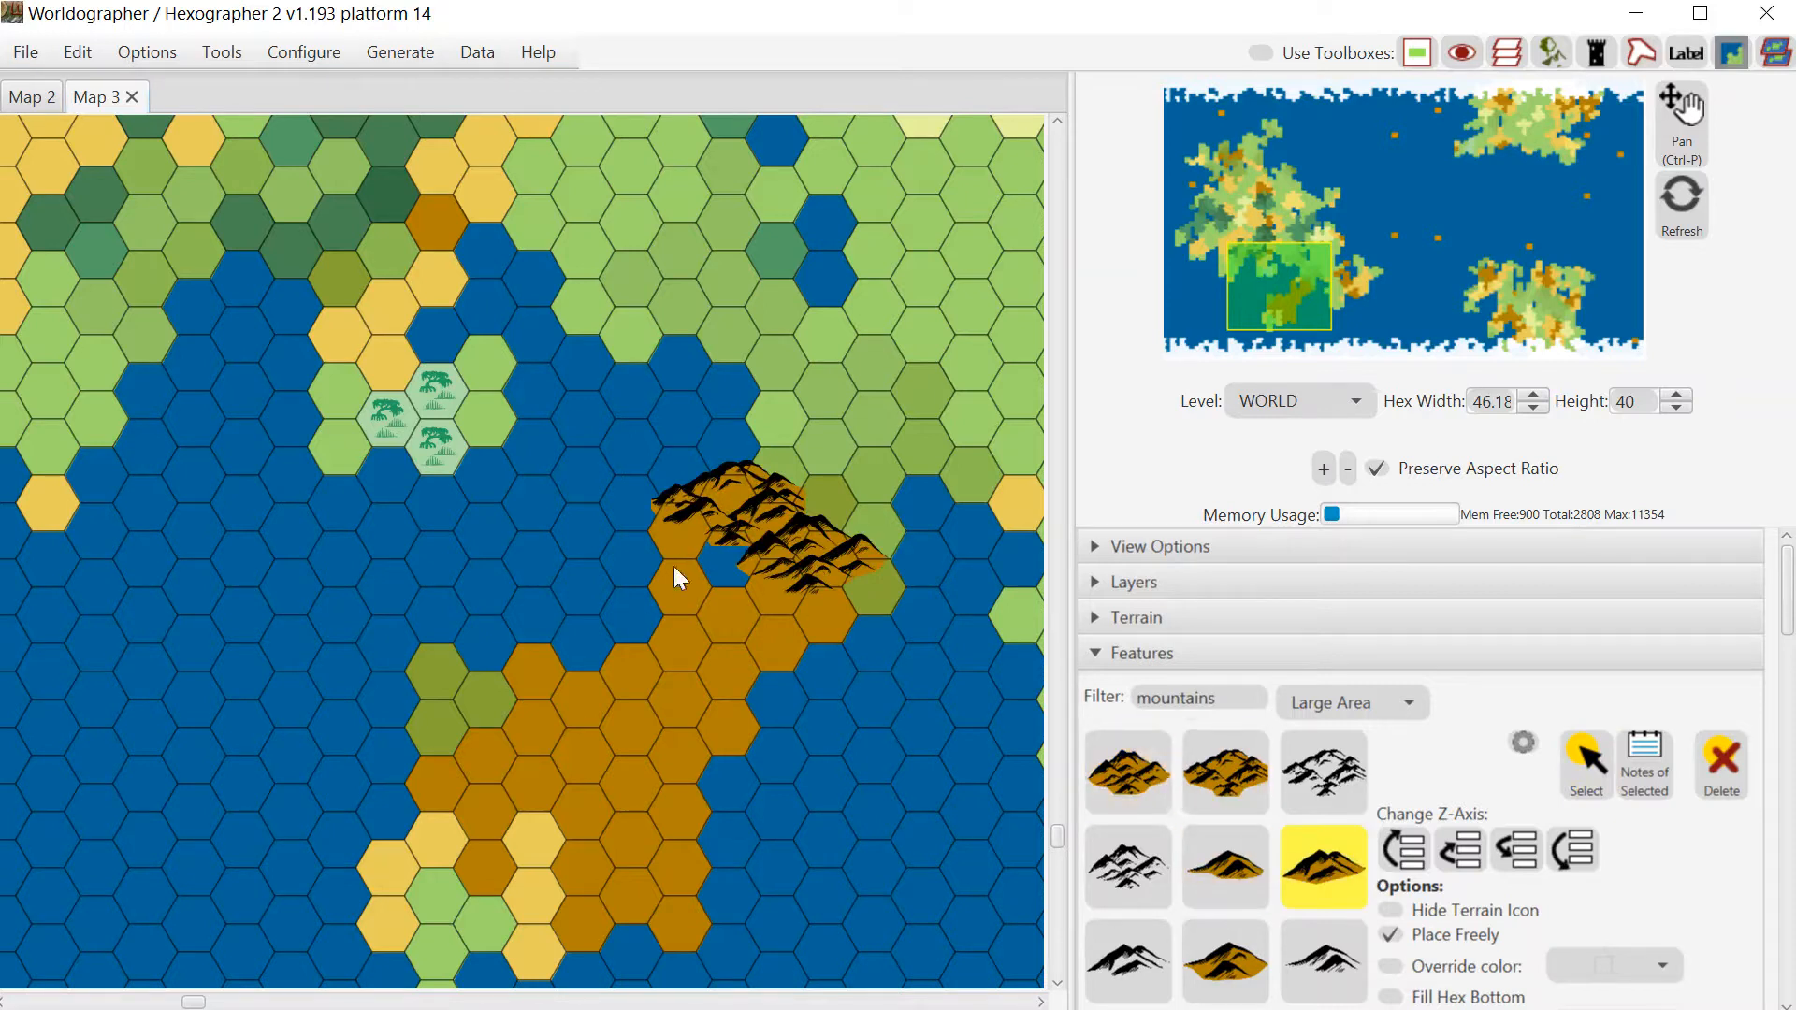
left_click(1226, 945)
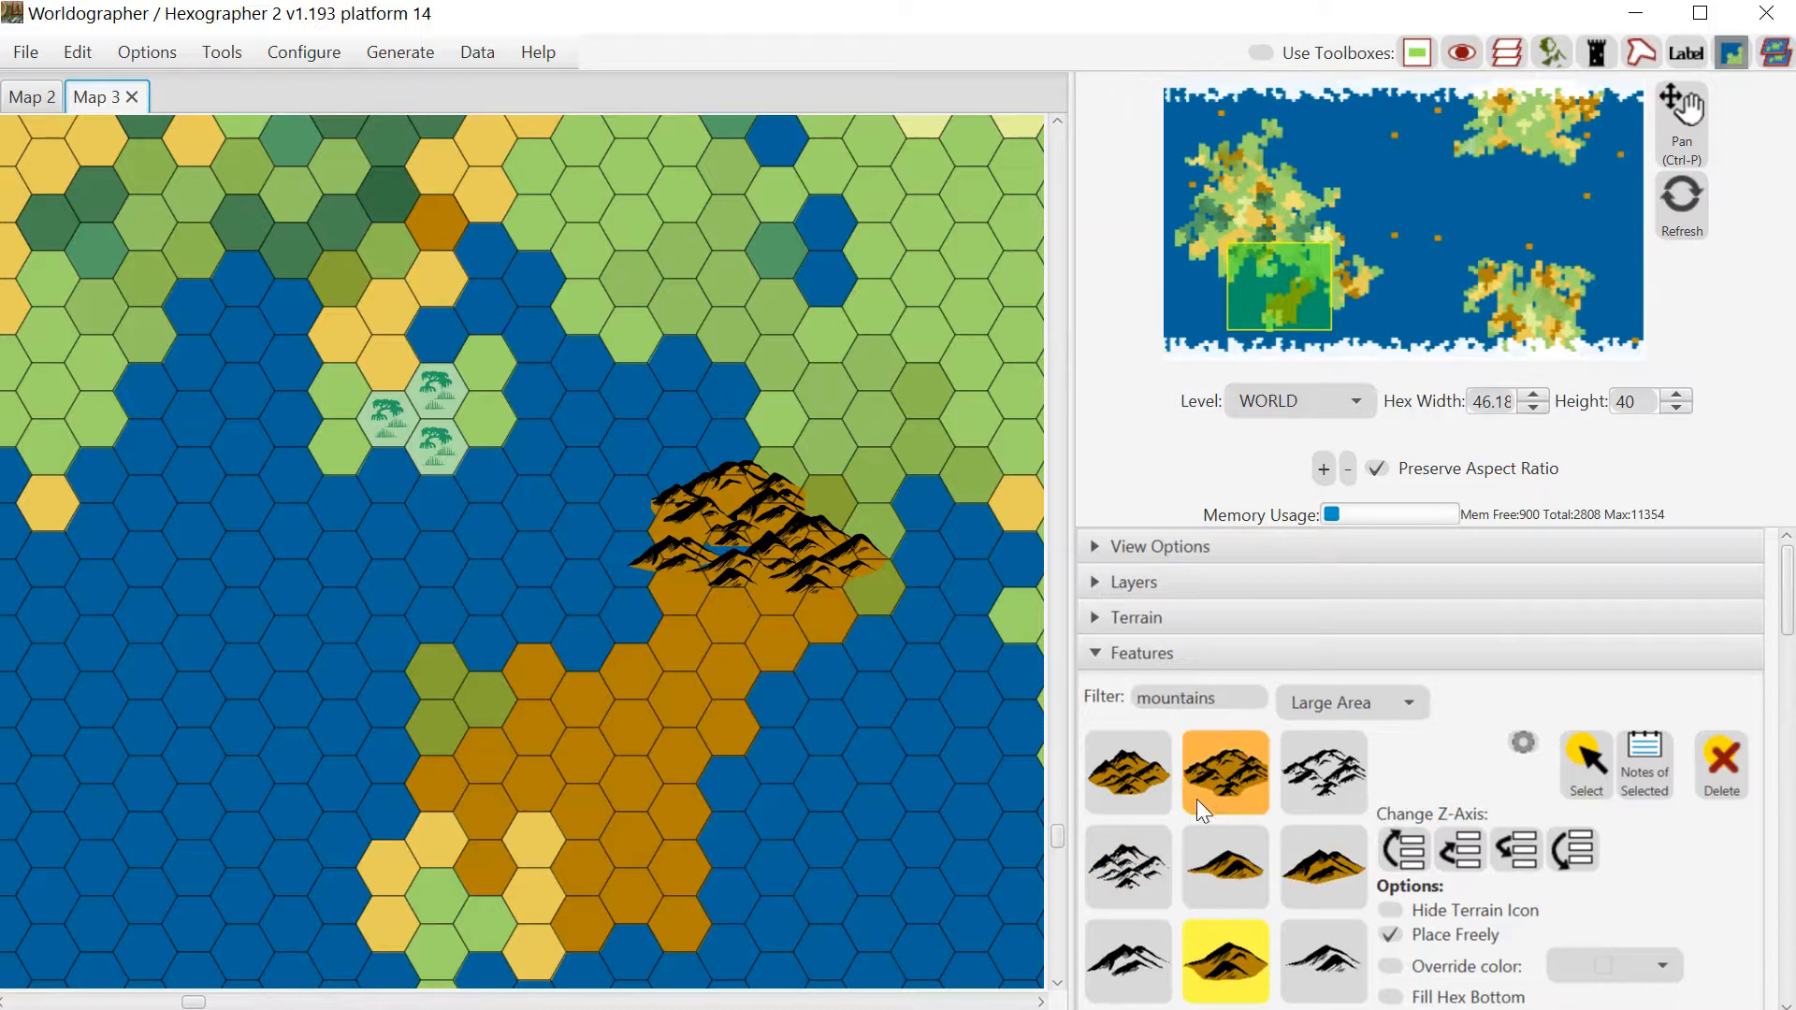
left_click(1139, 788)
left_click(782, 604)
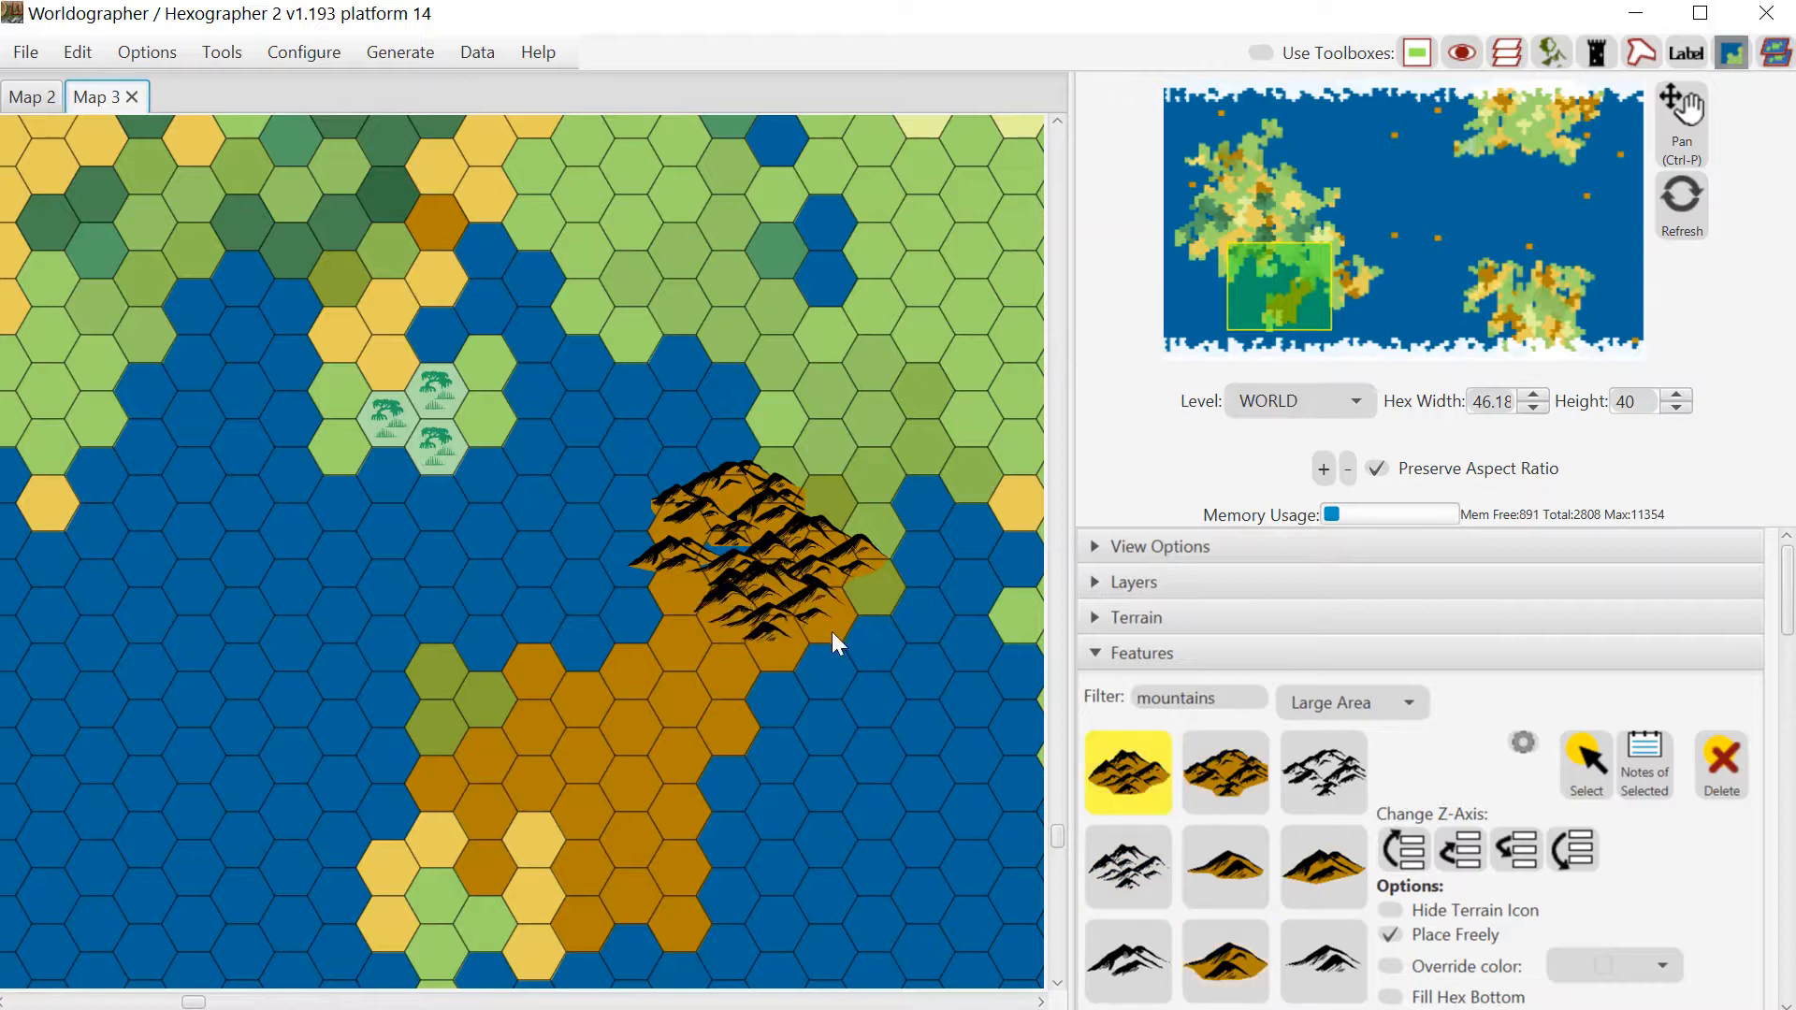
Extend the range with two different brown mountain features along the west and east edges just south of the water hex
left_click(1230, 784)
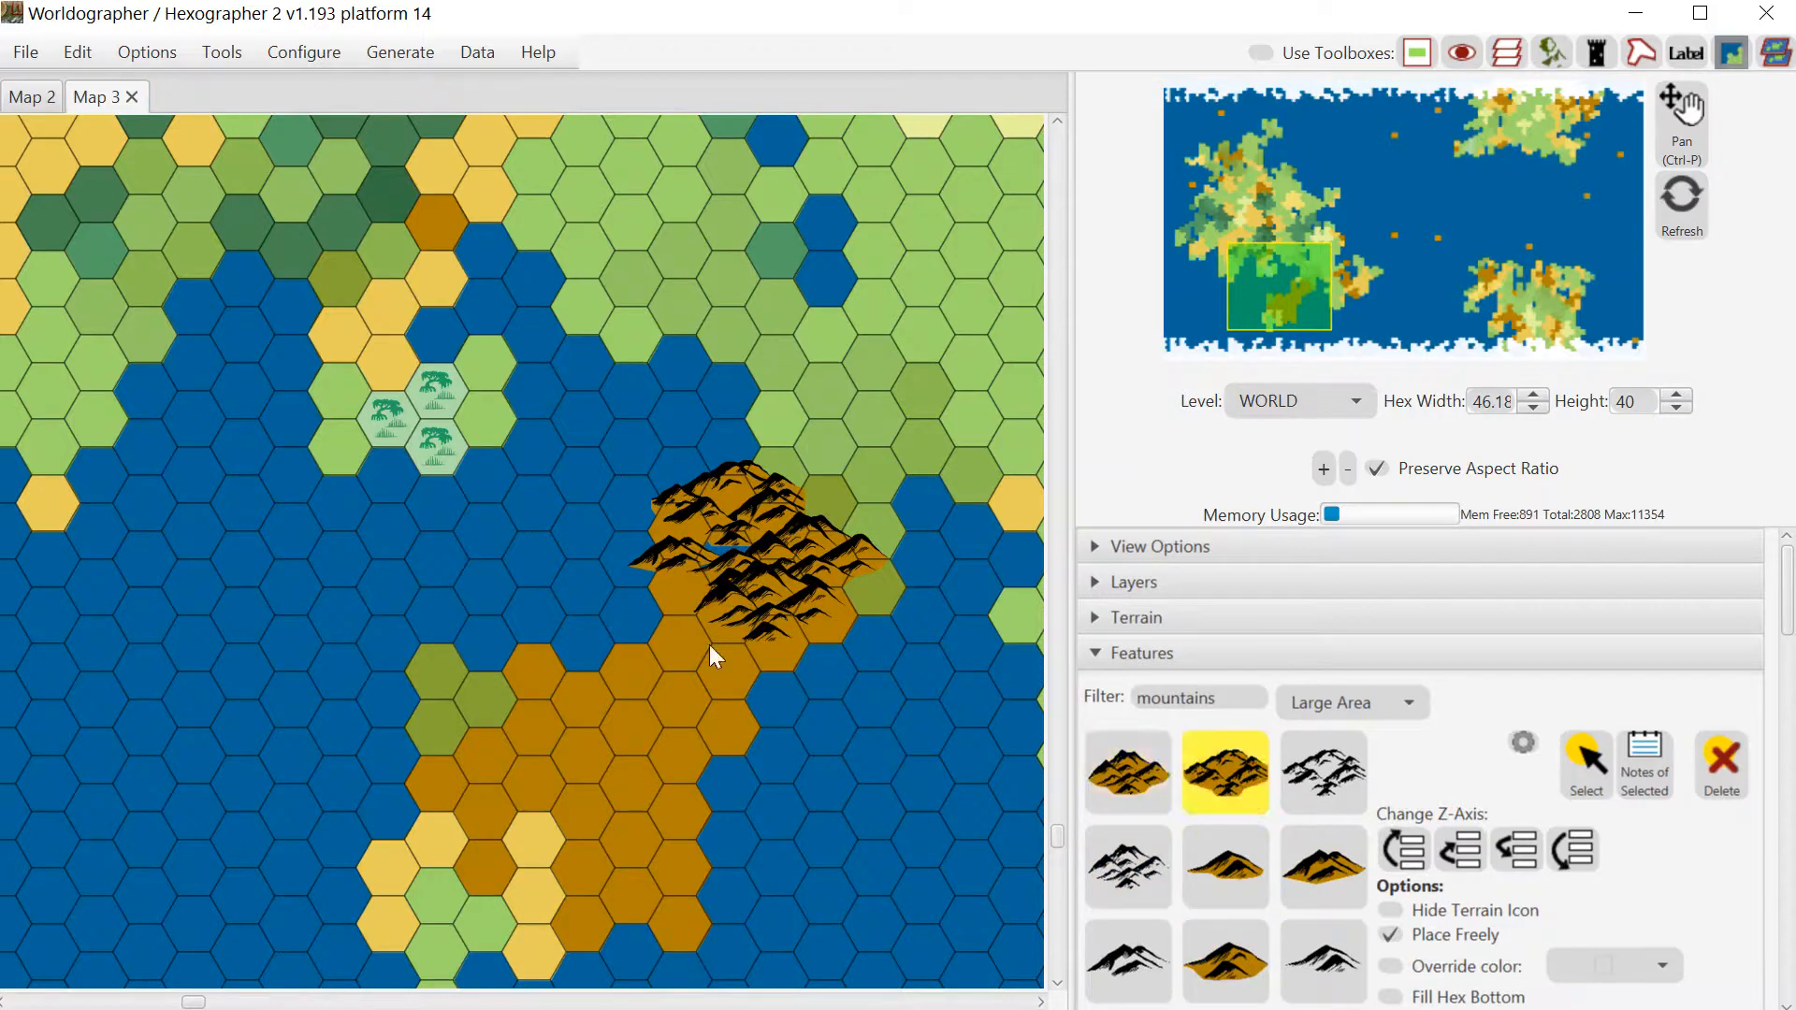
left_click(676, 588)
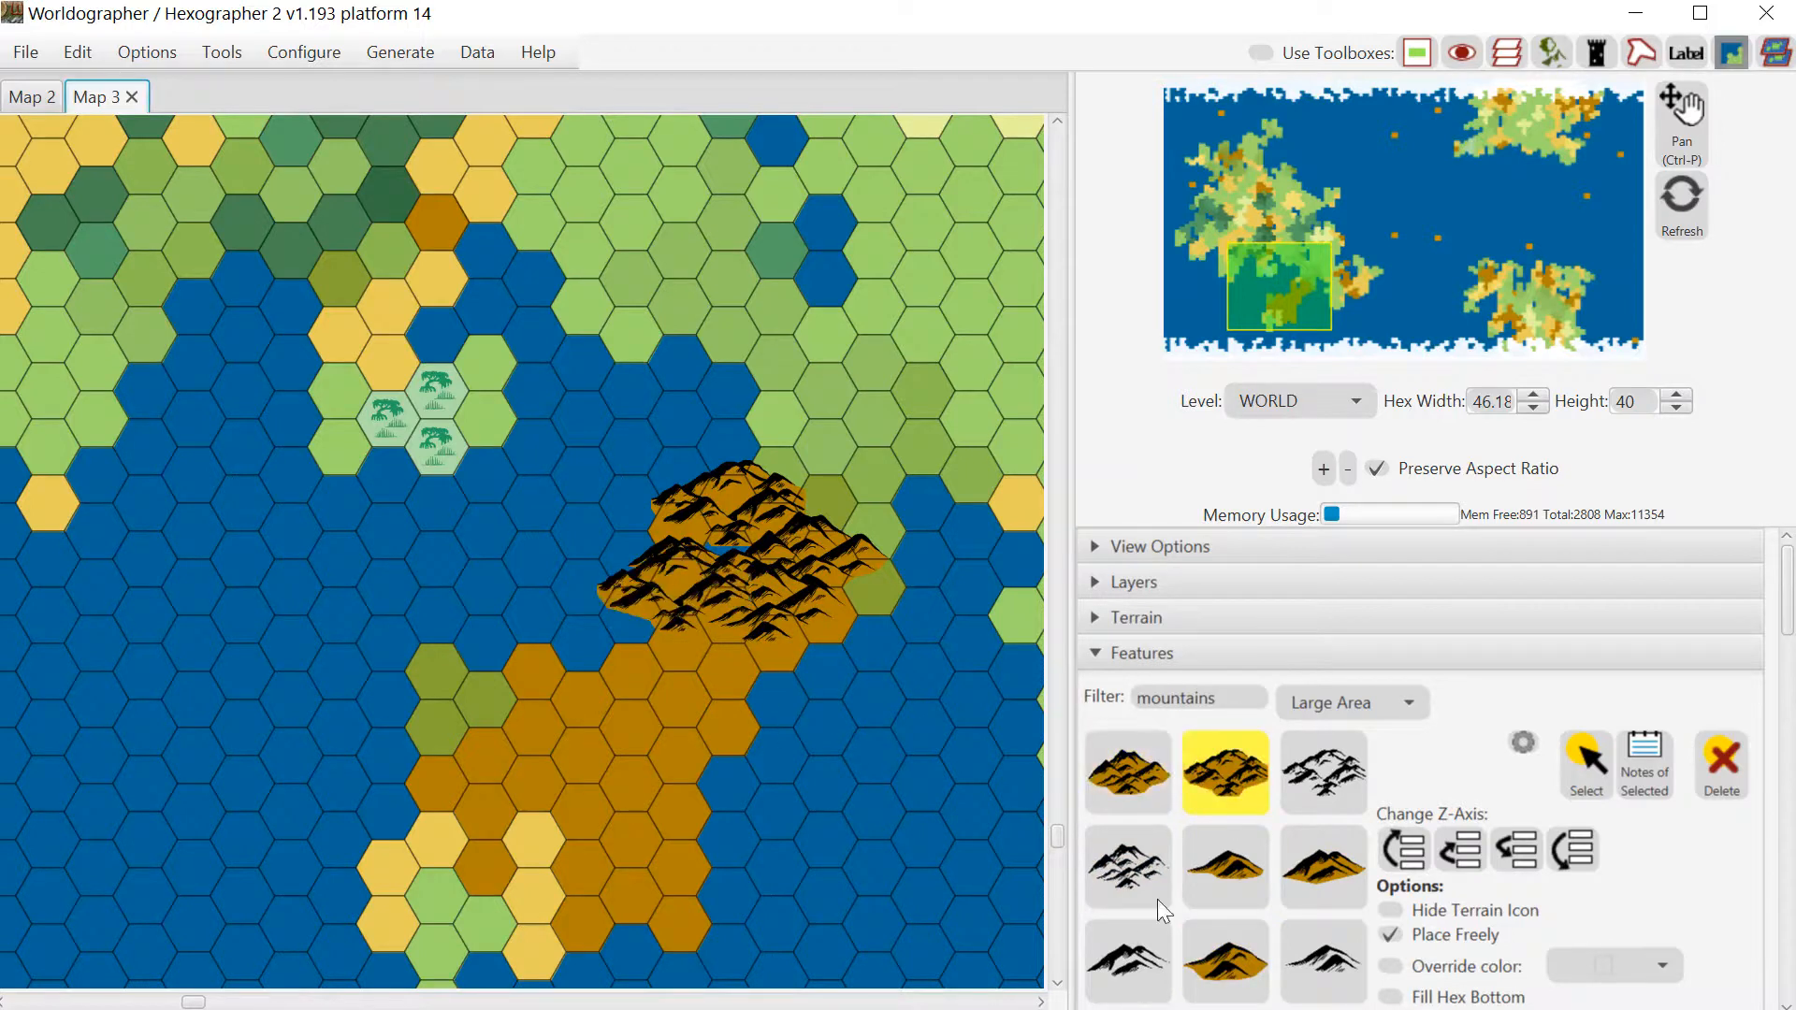
left_click(1233, 973)
left_click(802, 654)
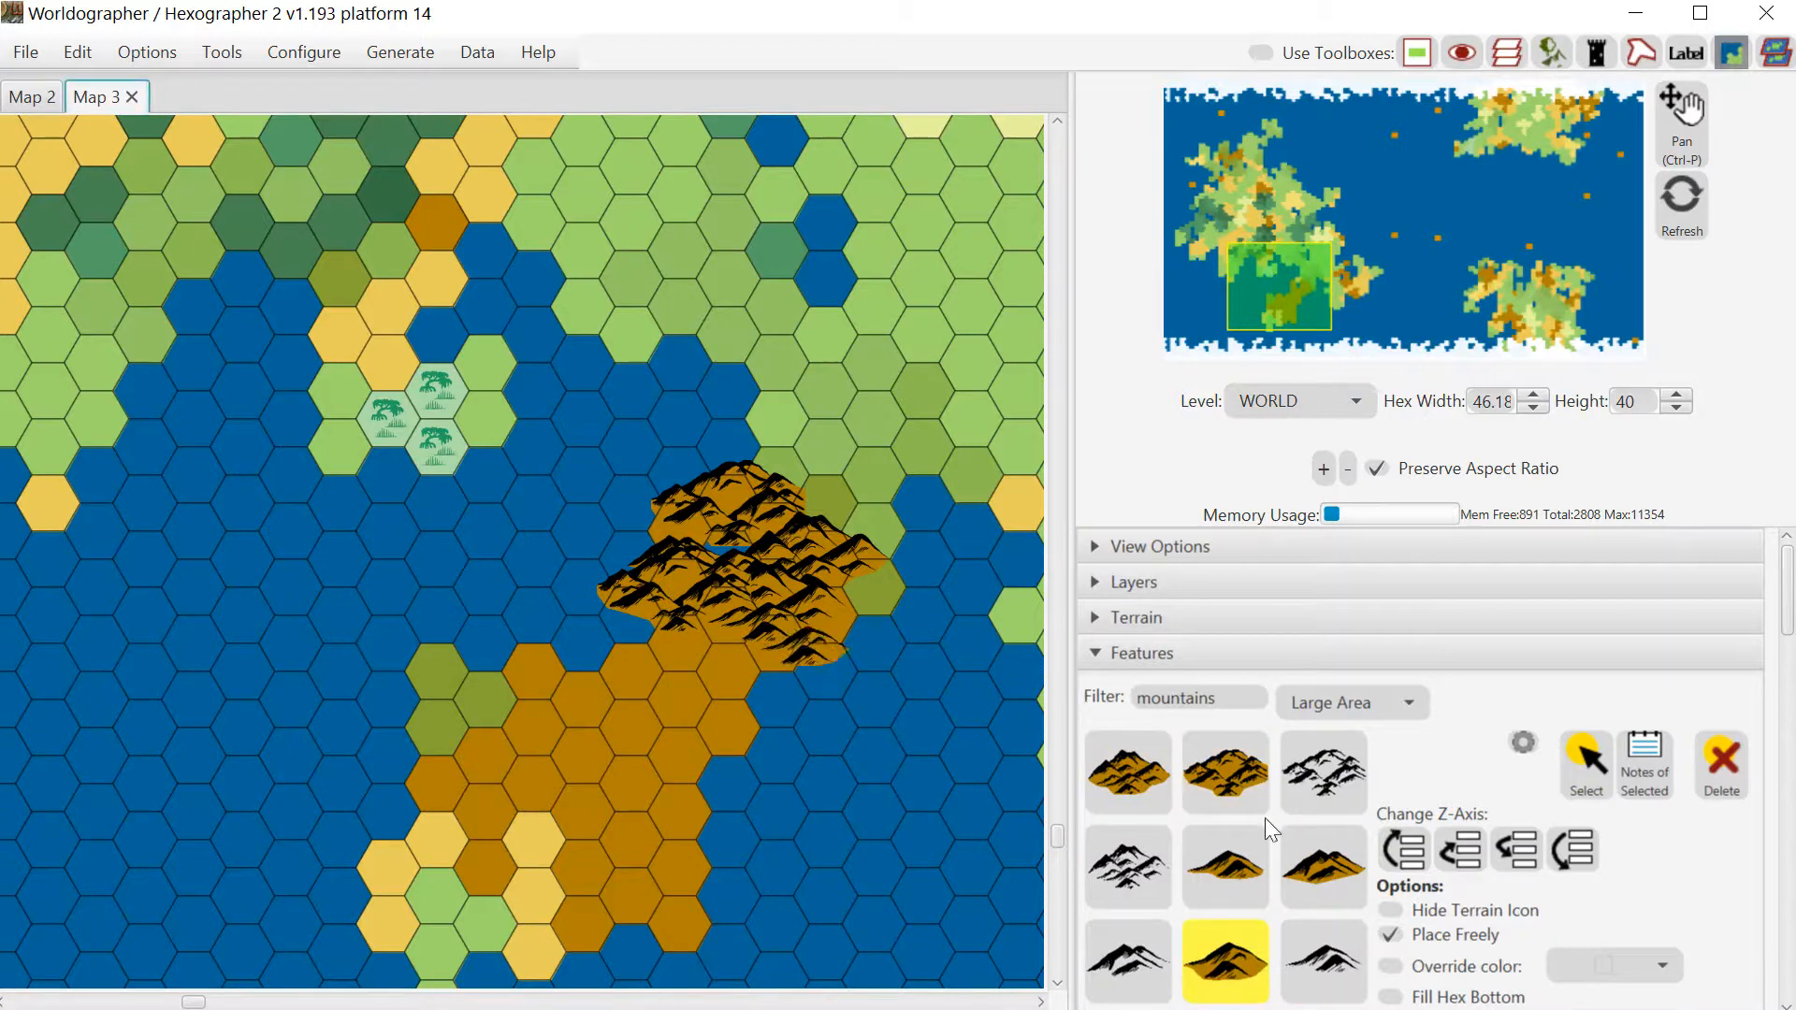
Place three other brown mountain variants across the narrow middle of the peninsula, continuing the range south-west
left_click_drag(1787, 622, 1787, 713)
left_click(1323, 650)
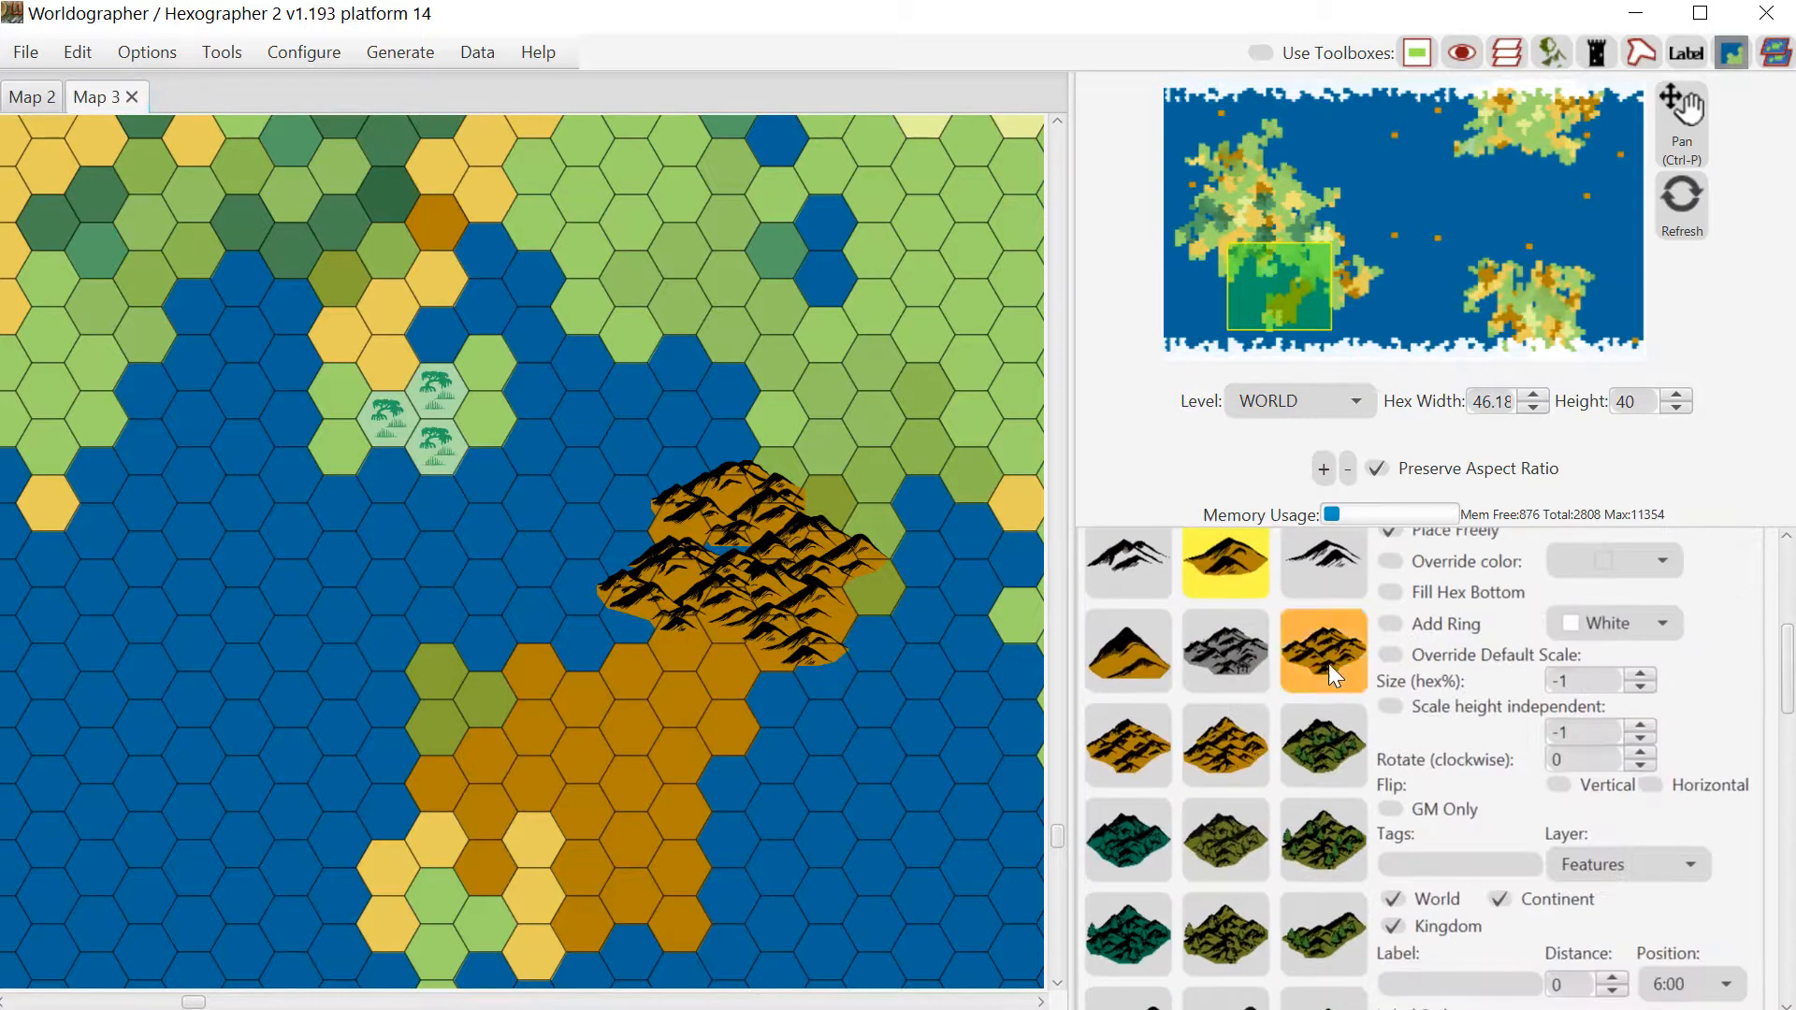
left_click(661, 654)
left_click(1129, 744)
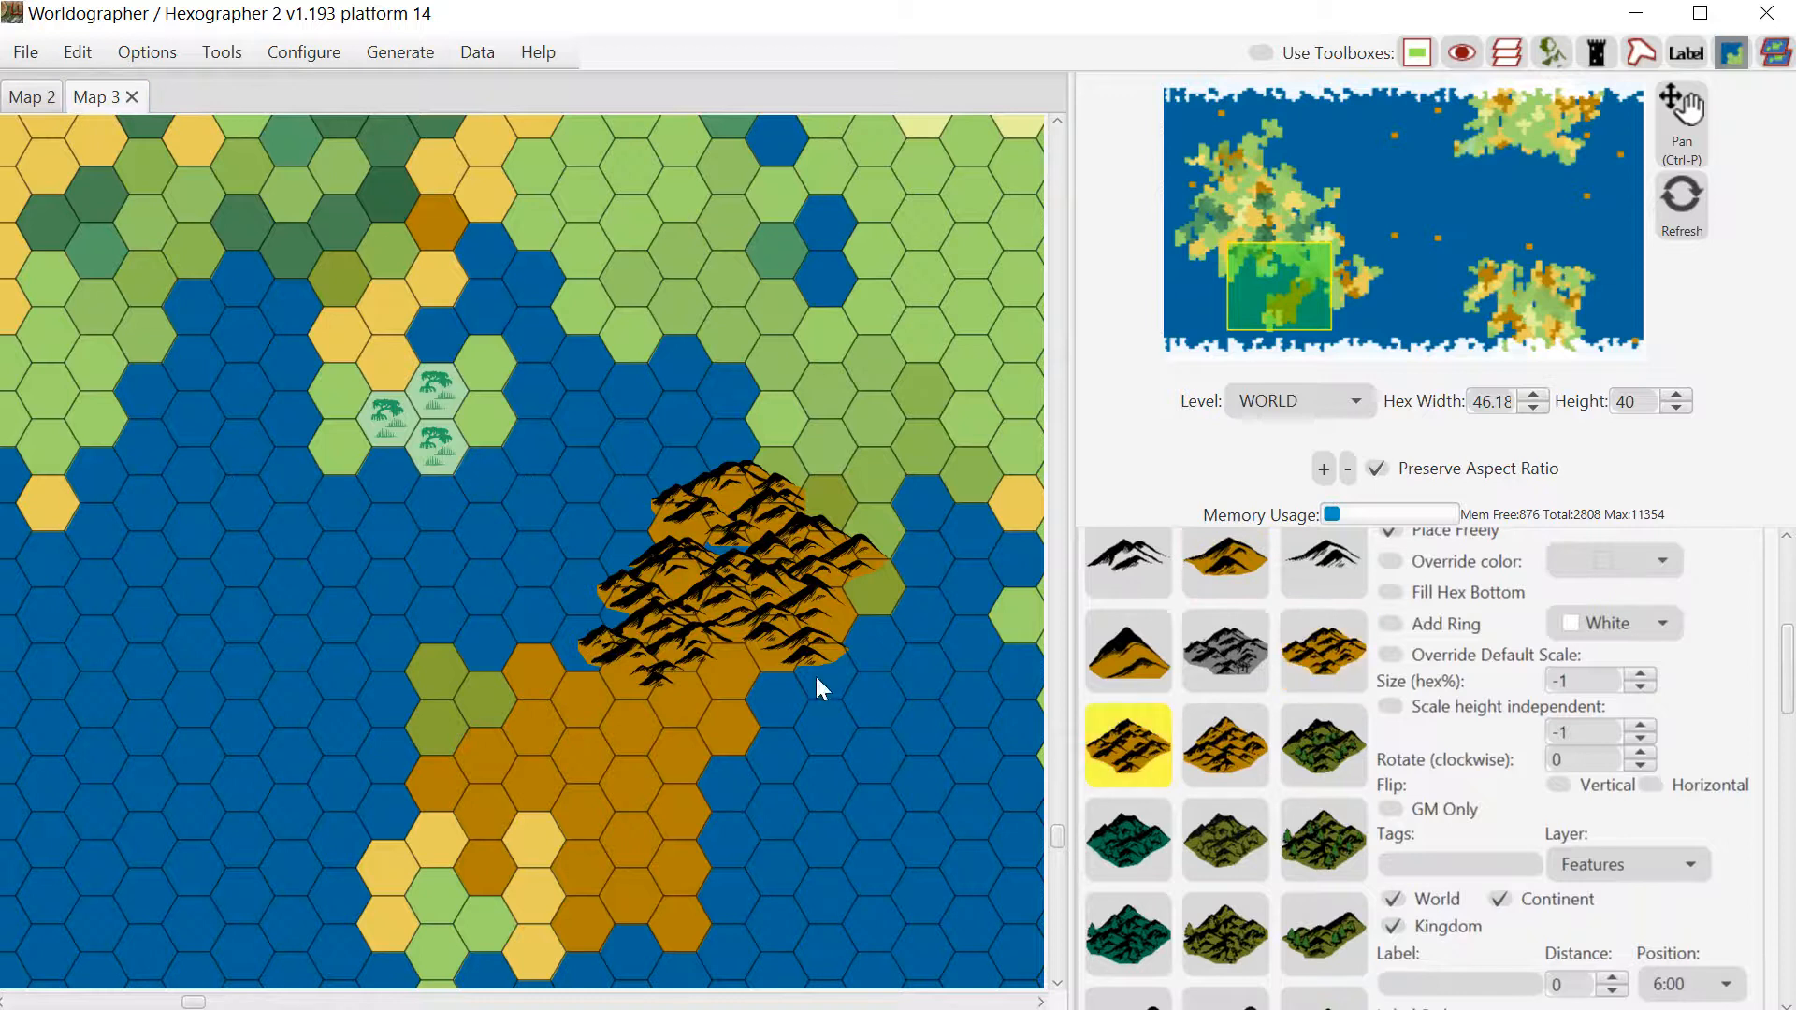
left_click(733, 688)
left_click(1226, 744)
left_click(609, 705)
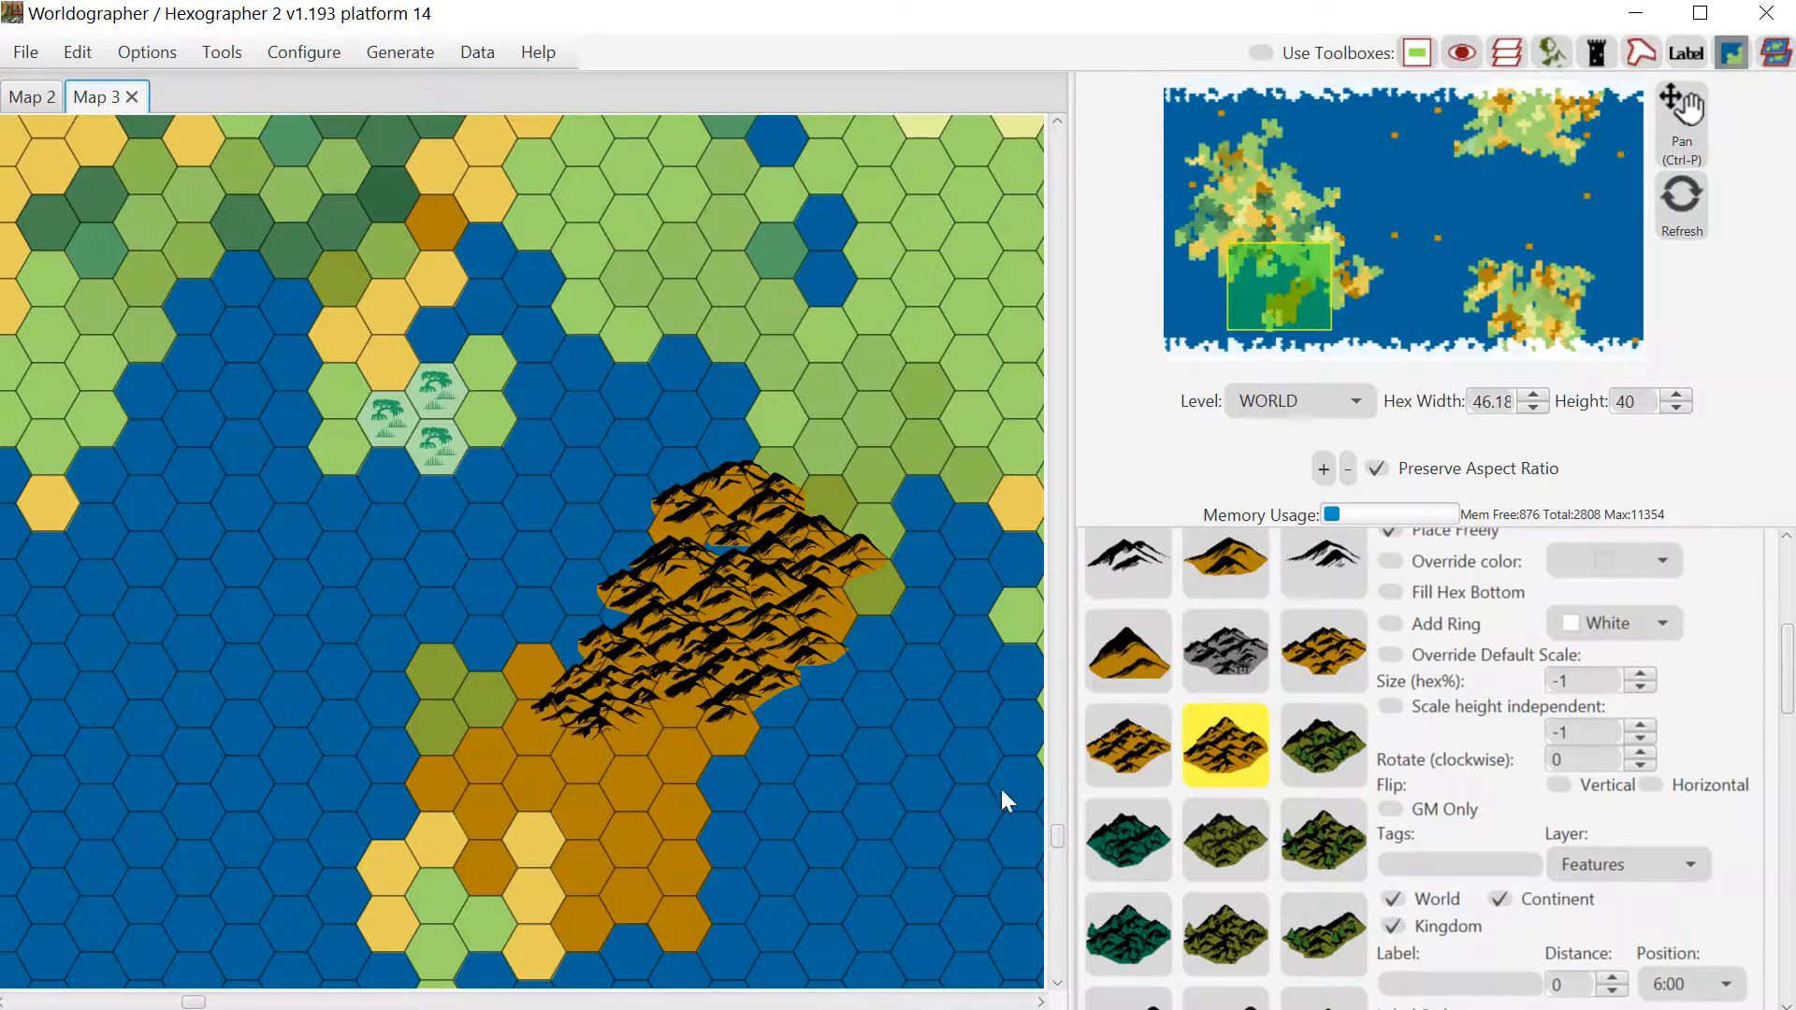
Place four more alternating brown mountain features over the peninsula's wider part, reaching its western edge above the yellow hexes
left_click_drag(1787, 697, 1789, 636)
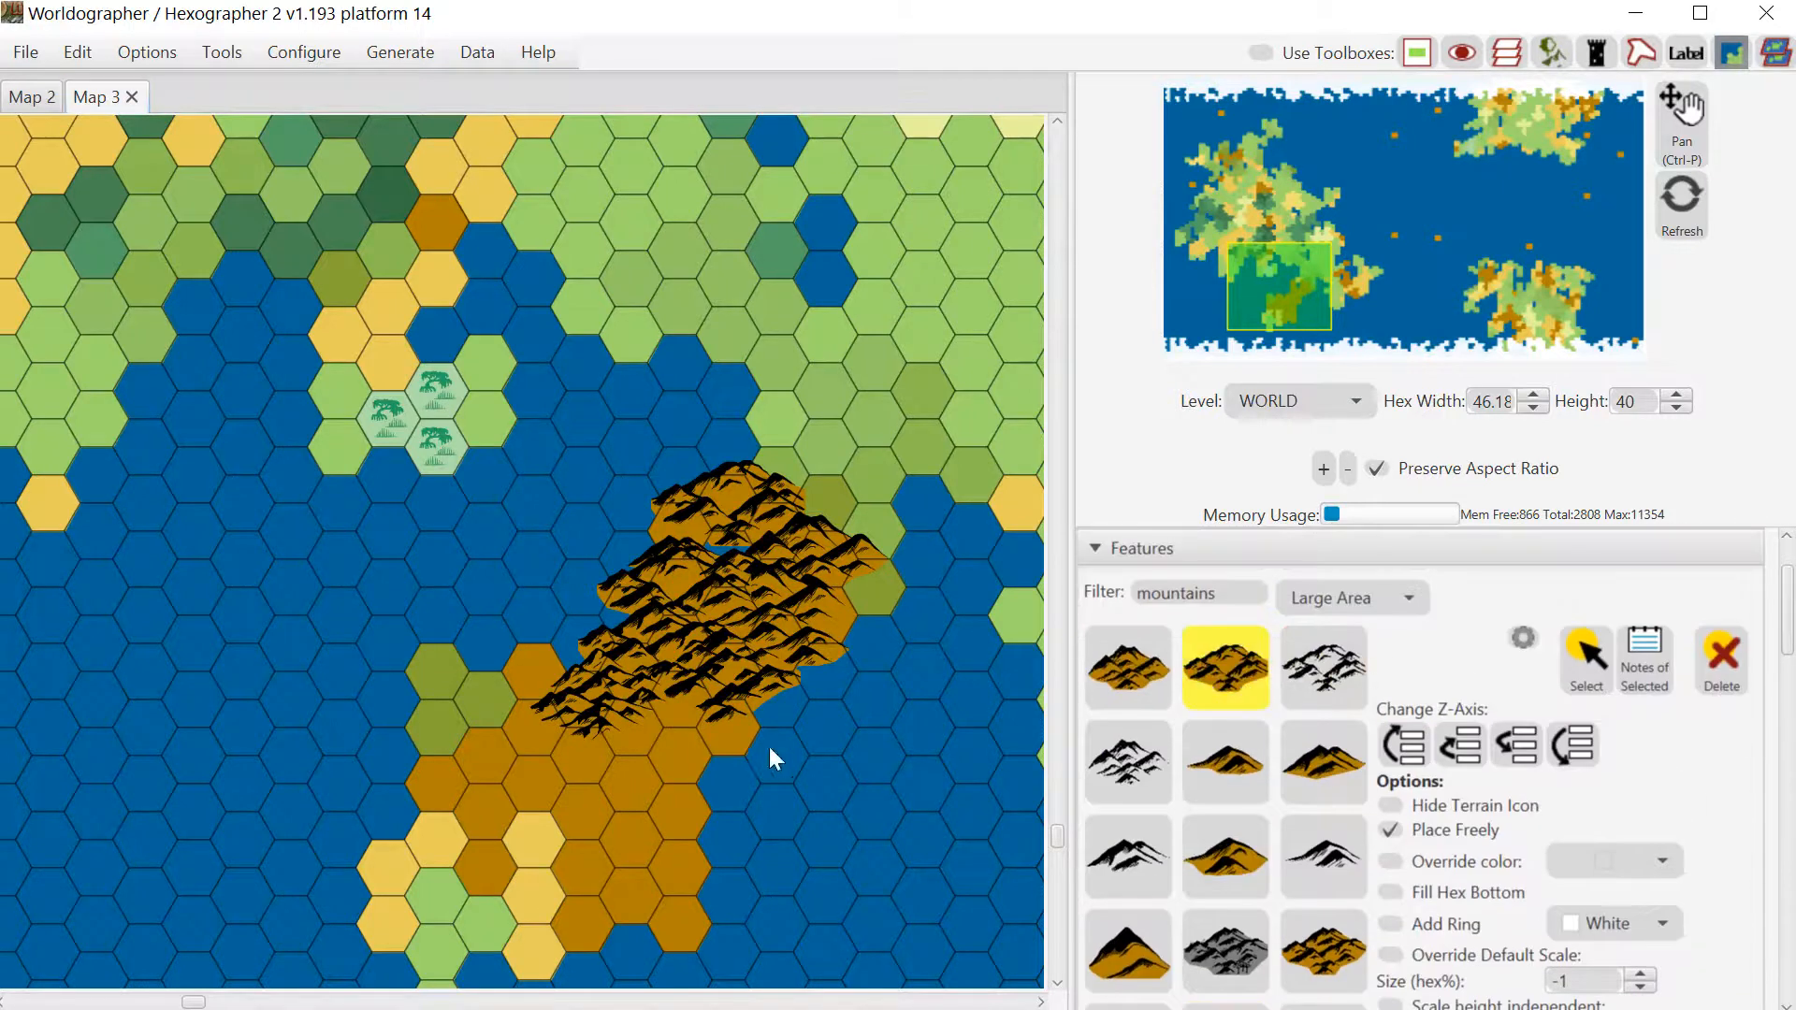
left_click(689, 737)
left_click(1128, 667)
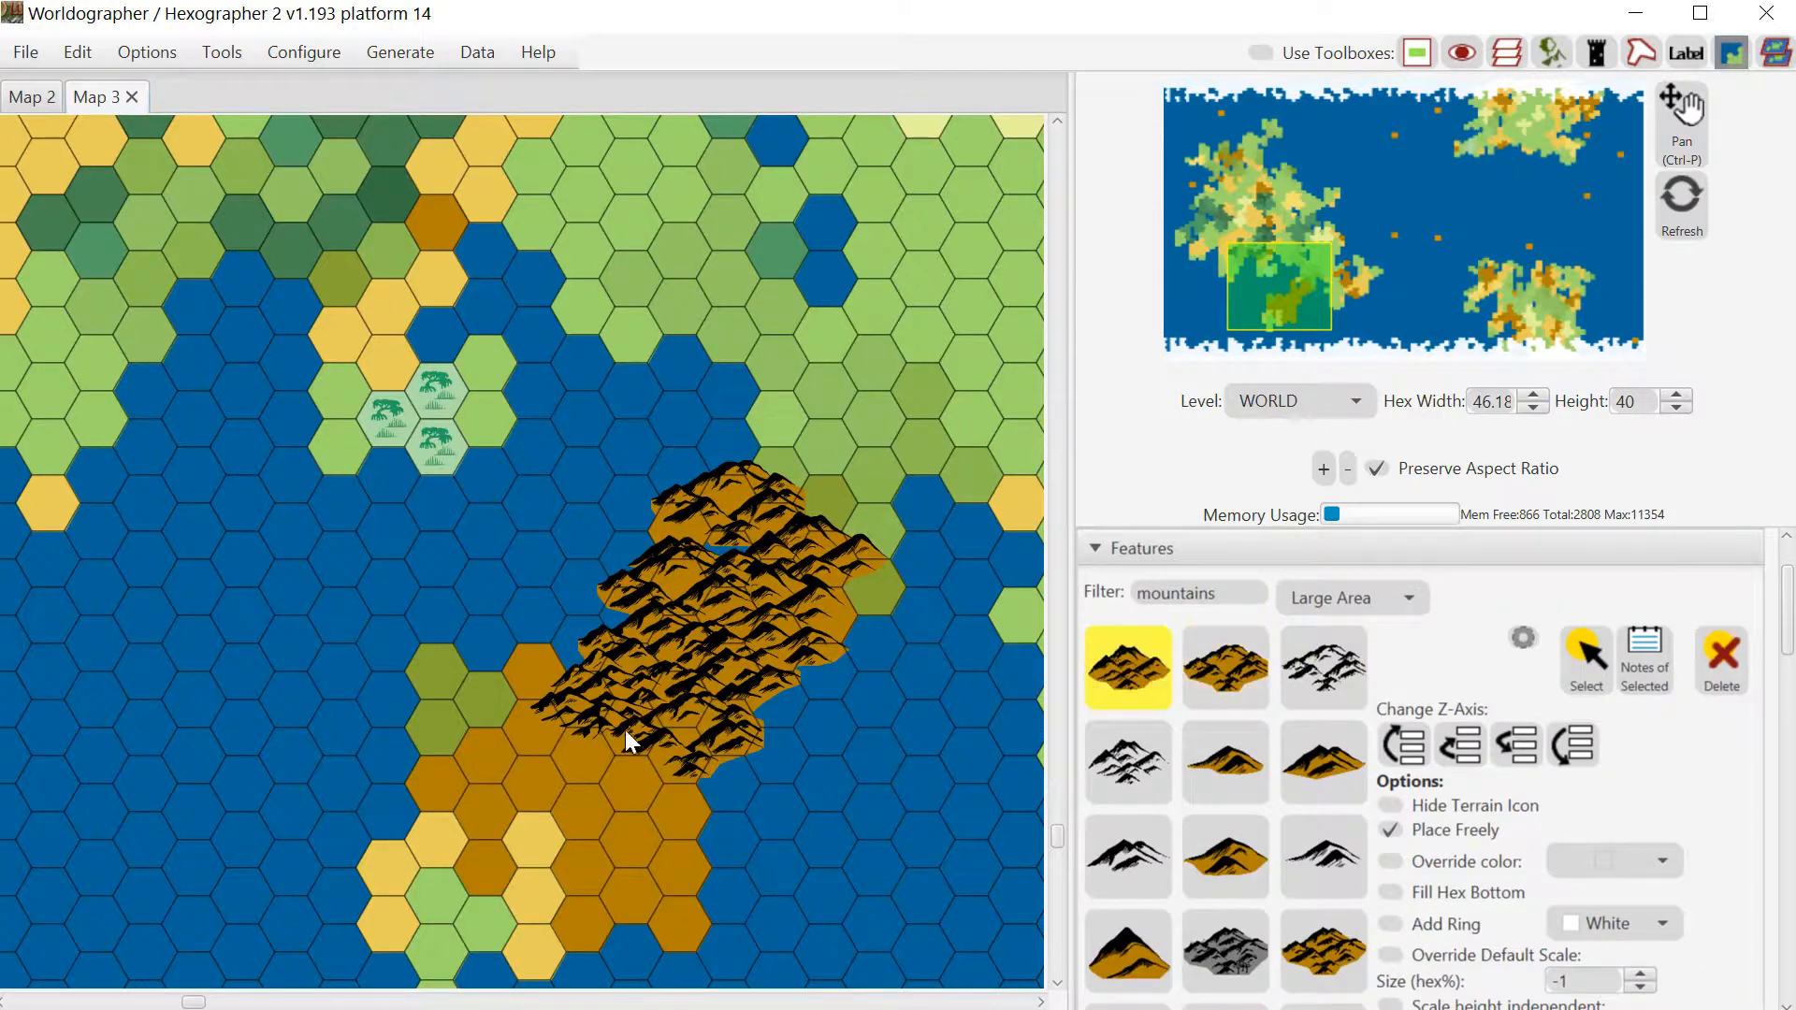
left_click(524, 749)
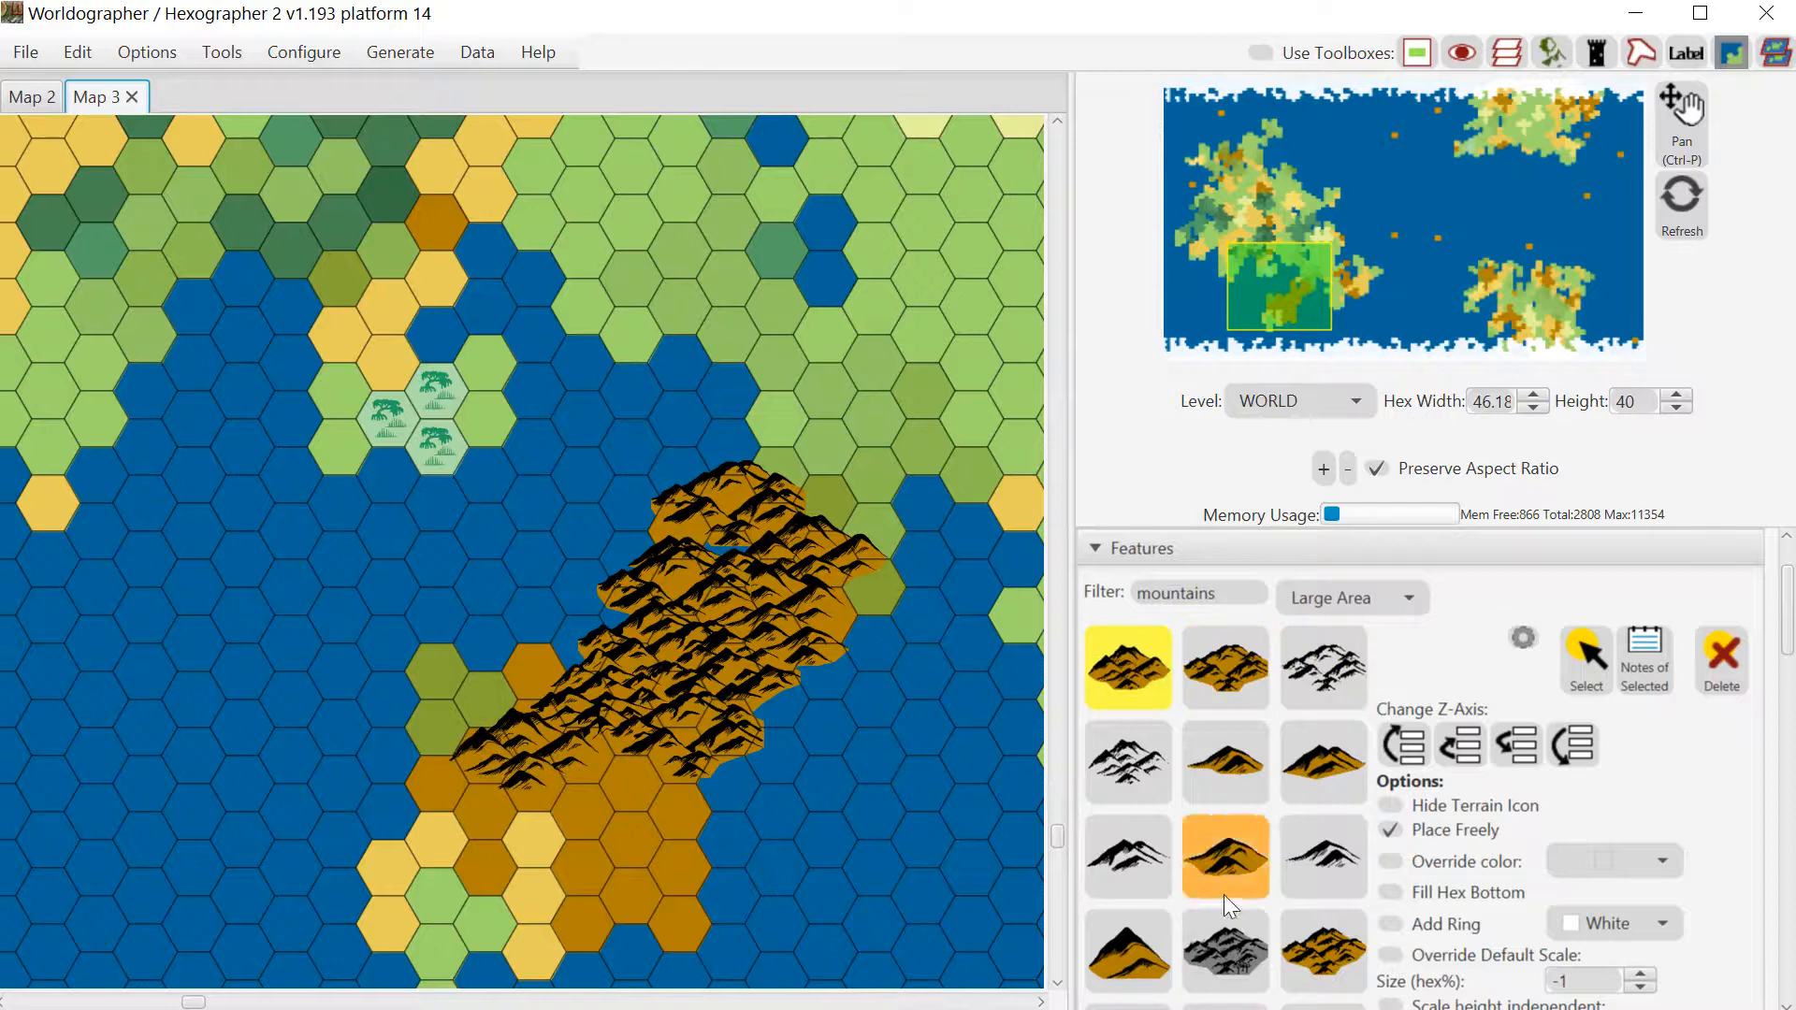
left_click(1323, 949)
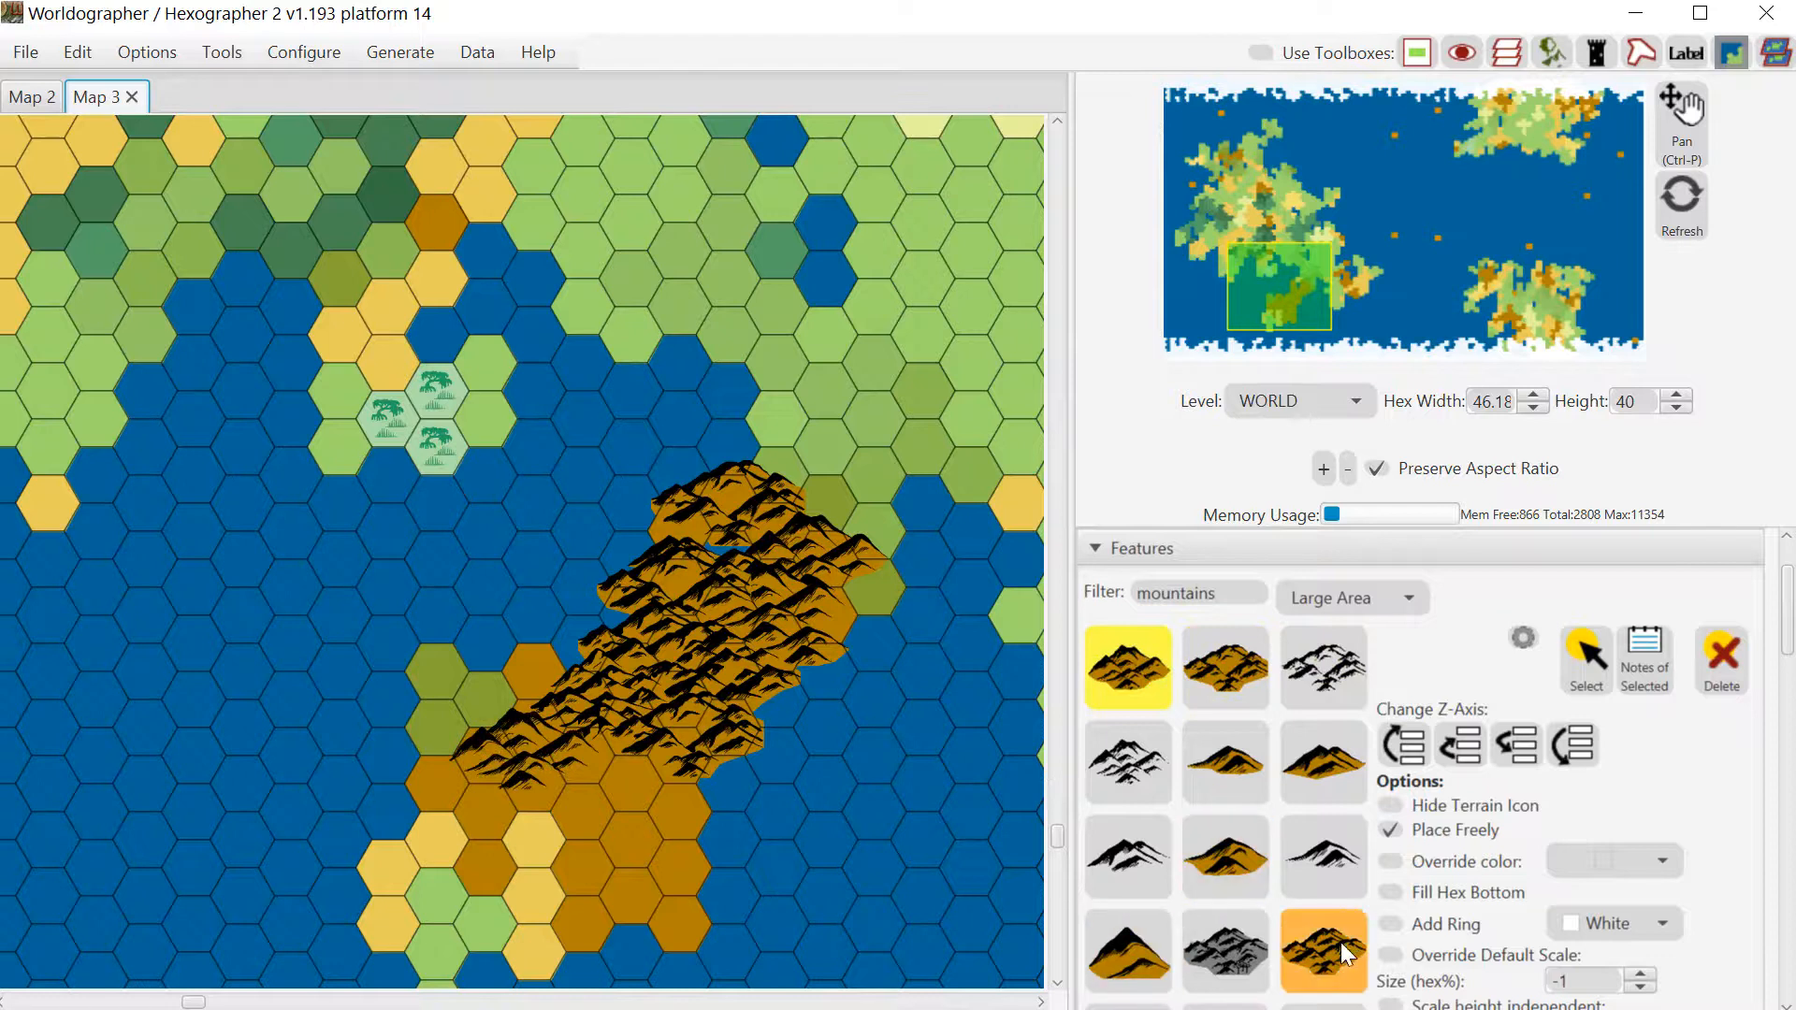
left_click(626, 786)
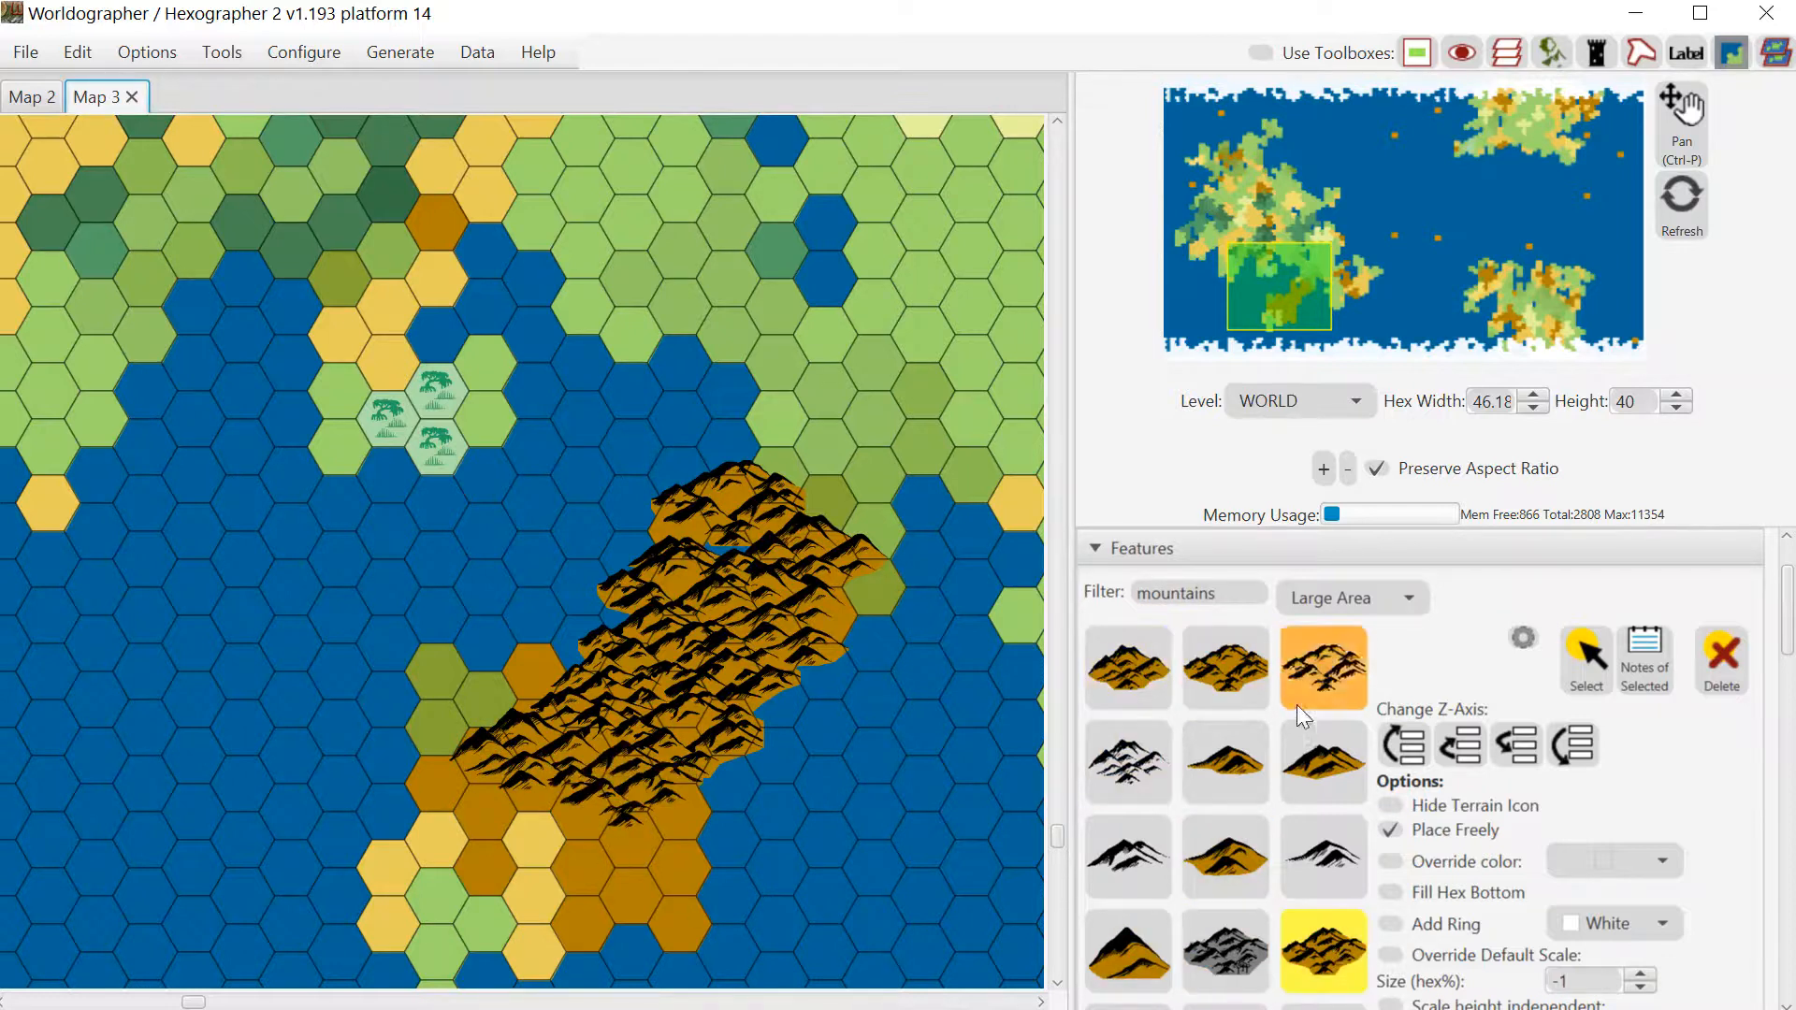
left_click(1147, 699)
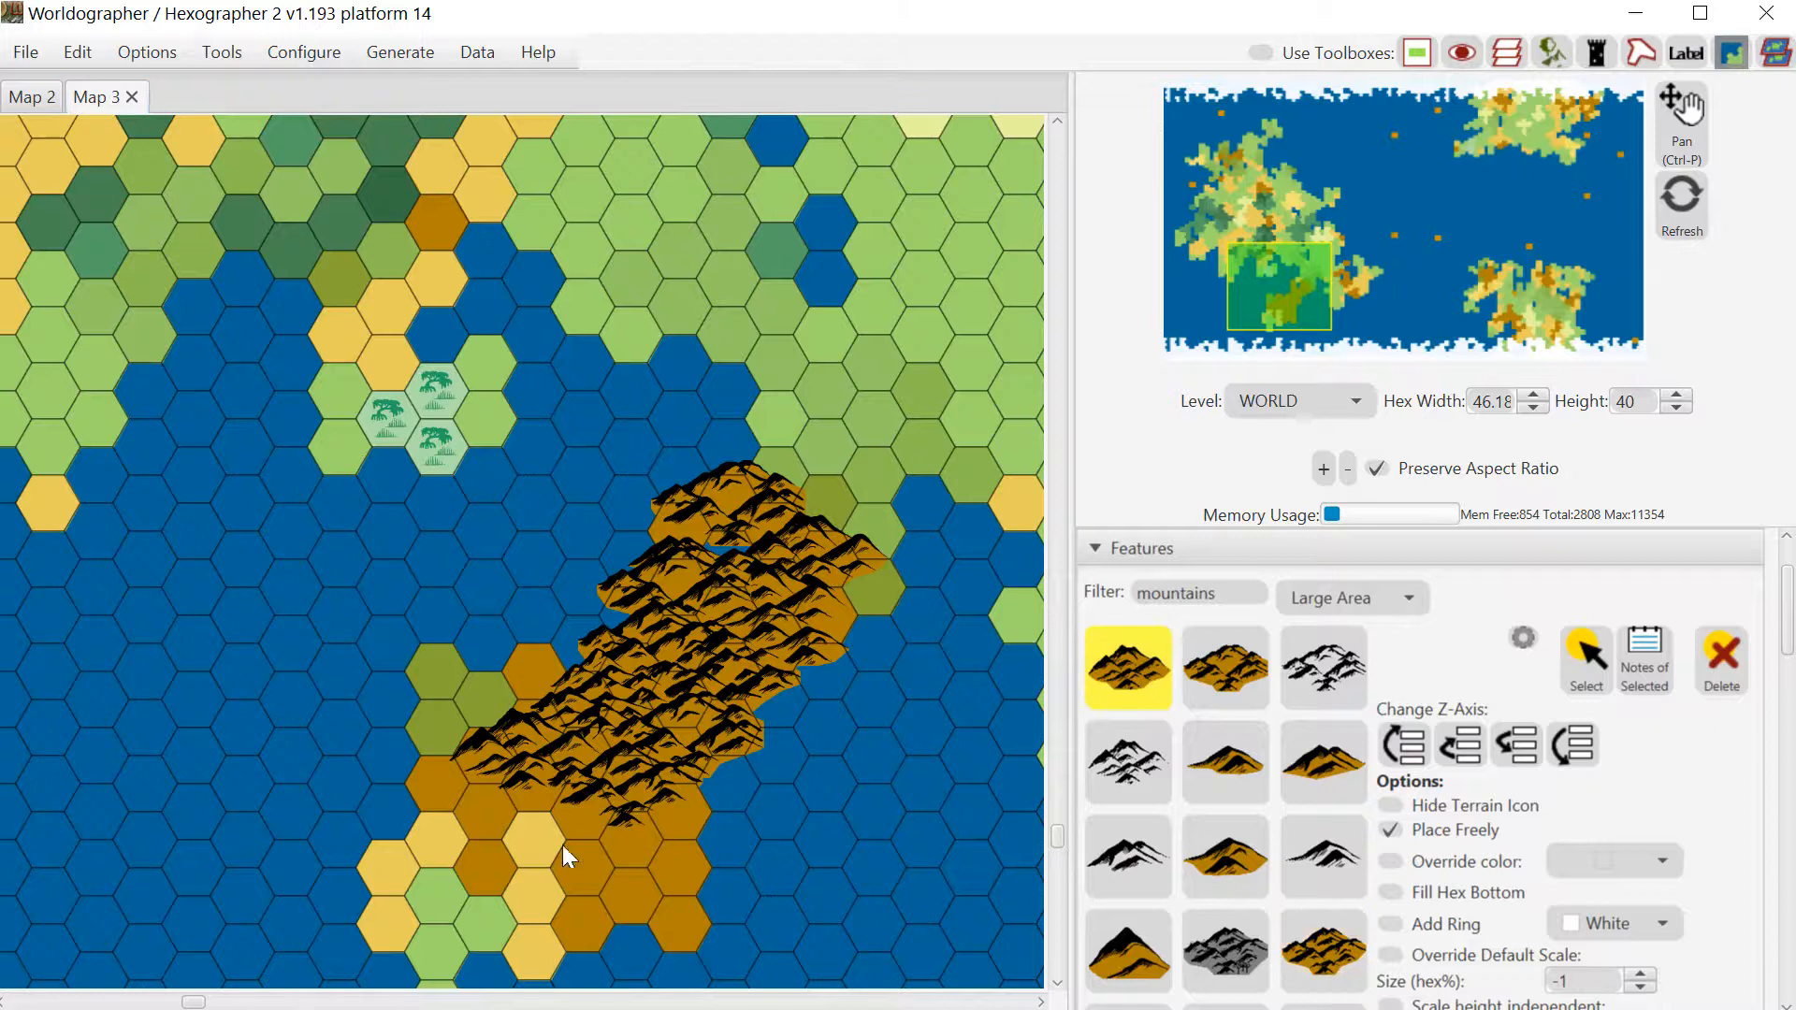
left_click(491, 822)
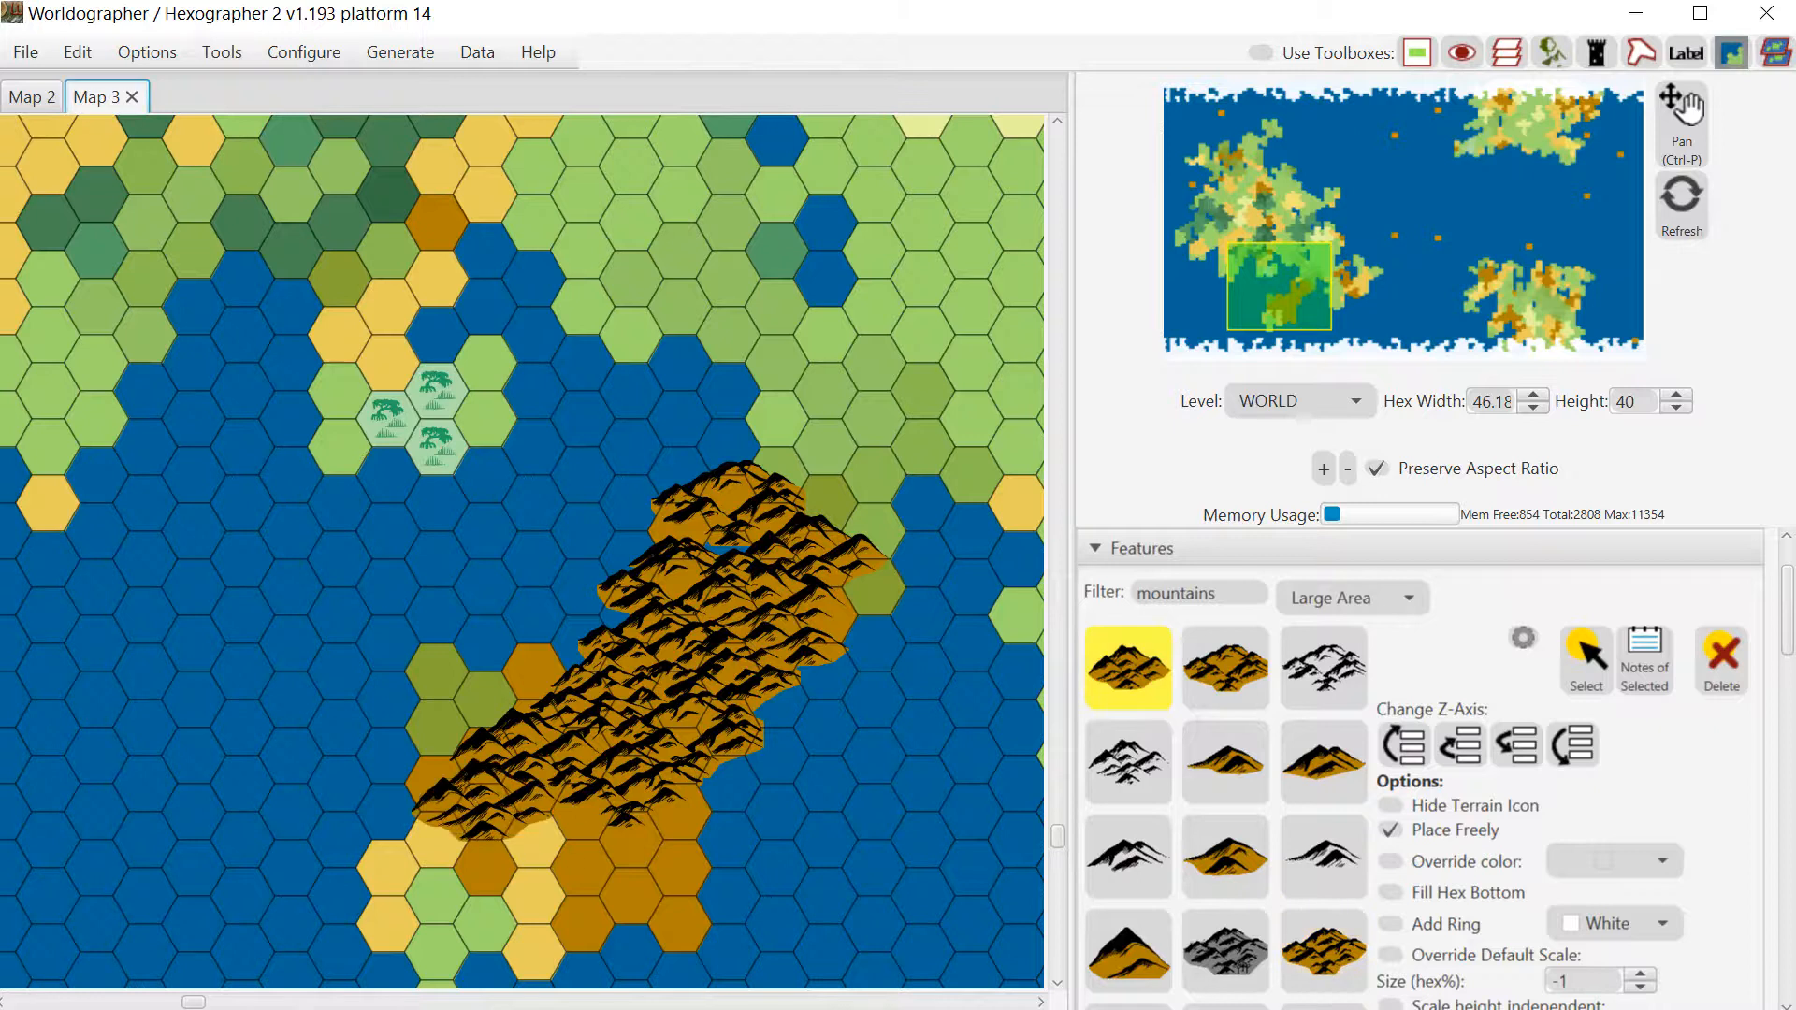
Cover the remaining southern brown hexes with three brown mountain features, down to the peninsula's south-eastern end
scroll(1291, 732, "down", 3)
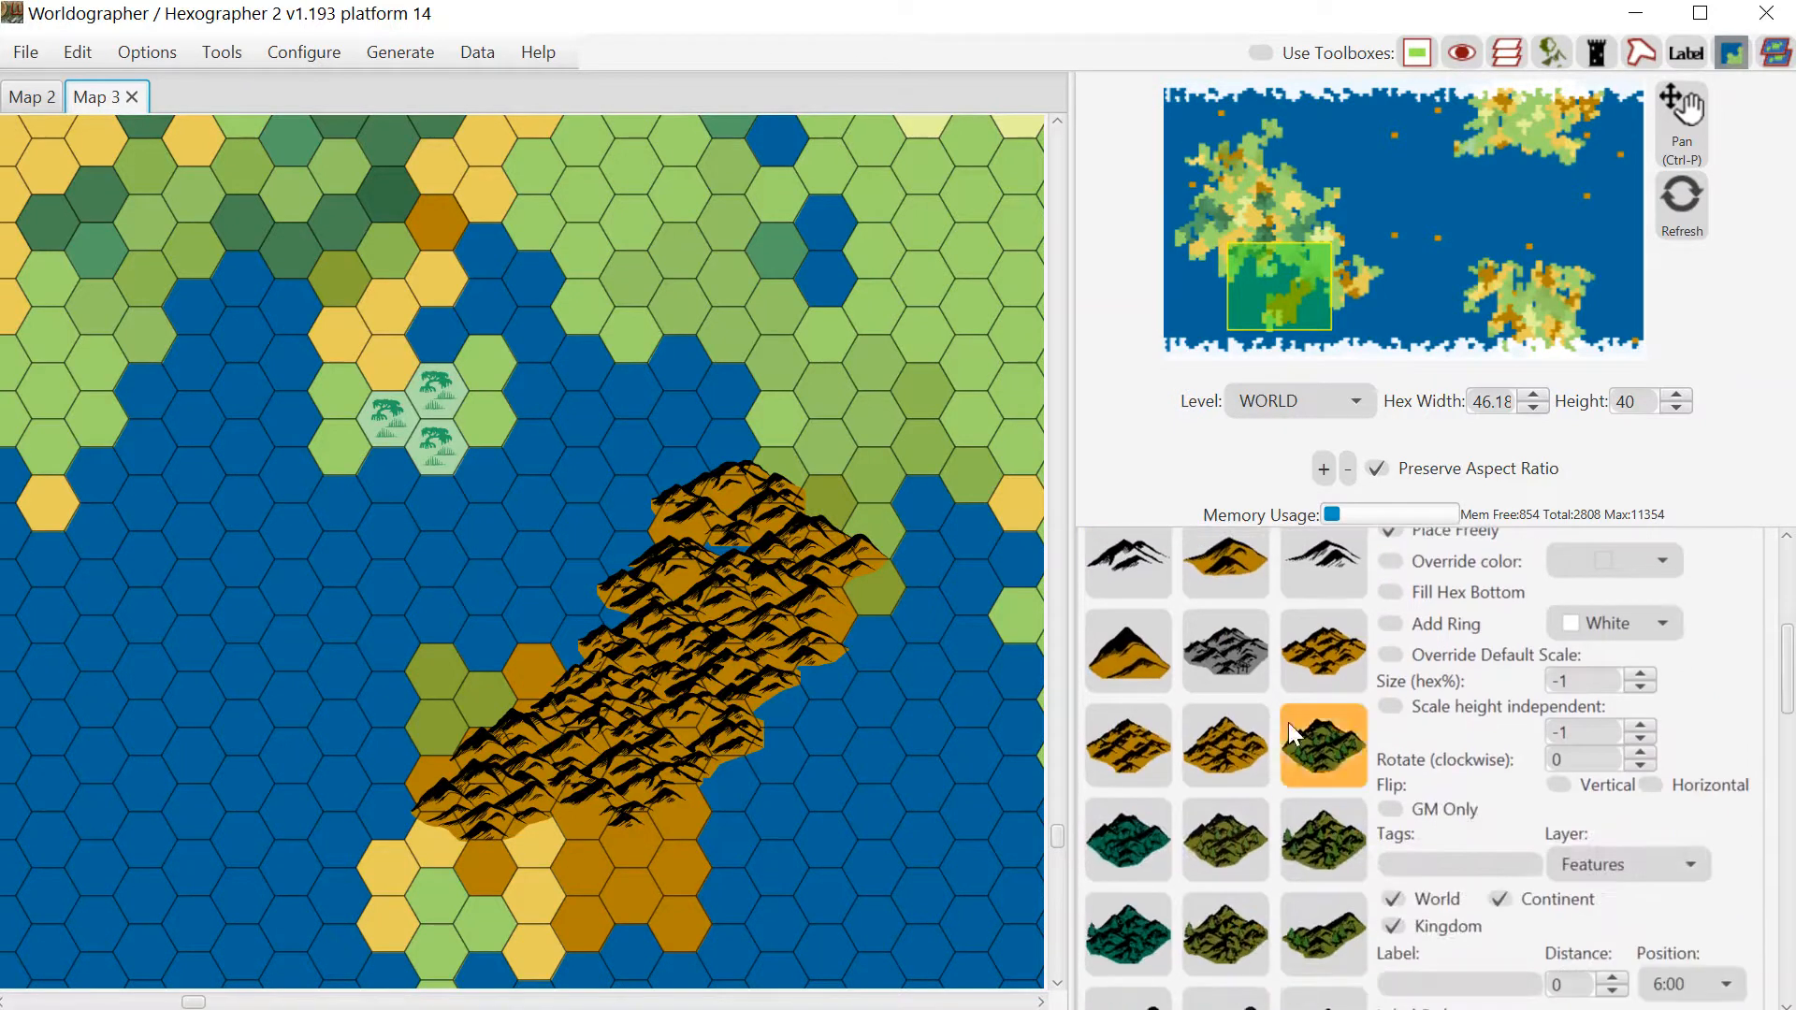
left_click(1254, 748)
left_click(659, 845)
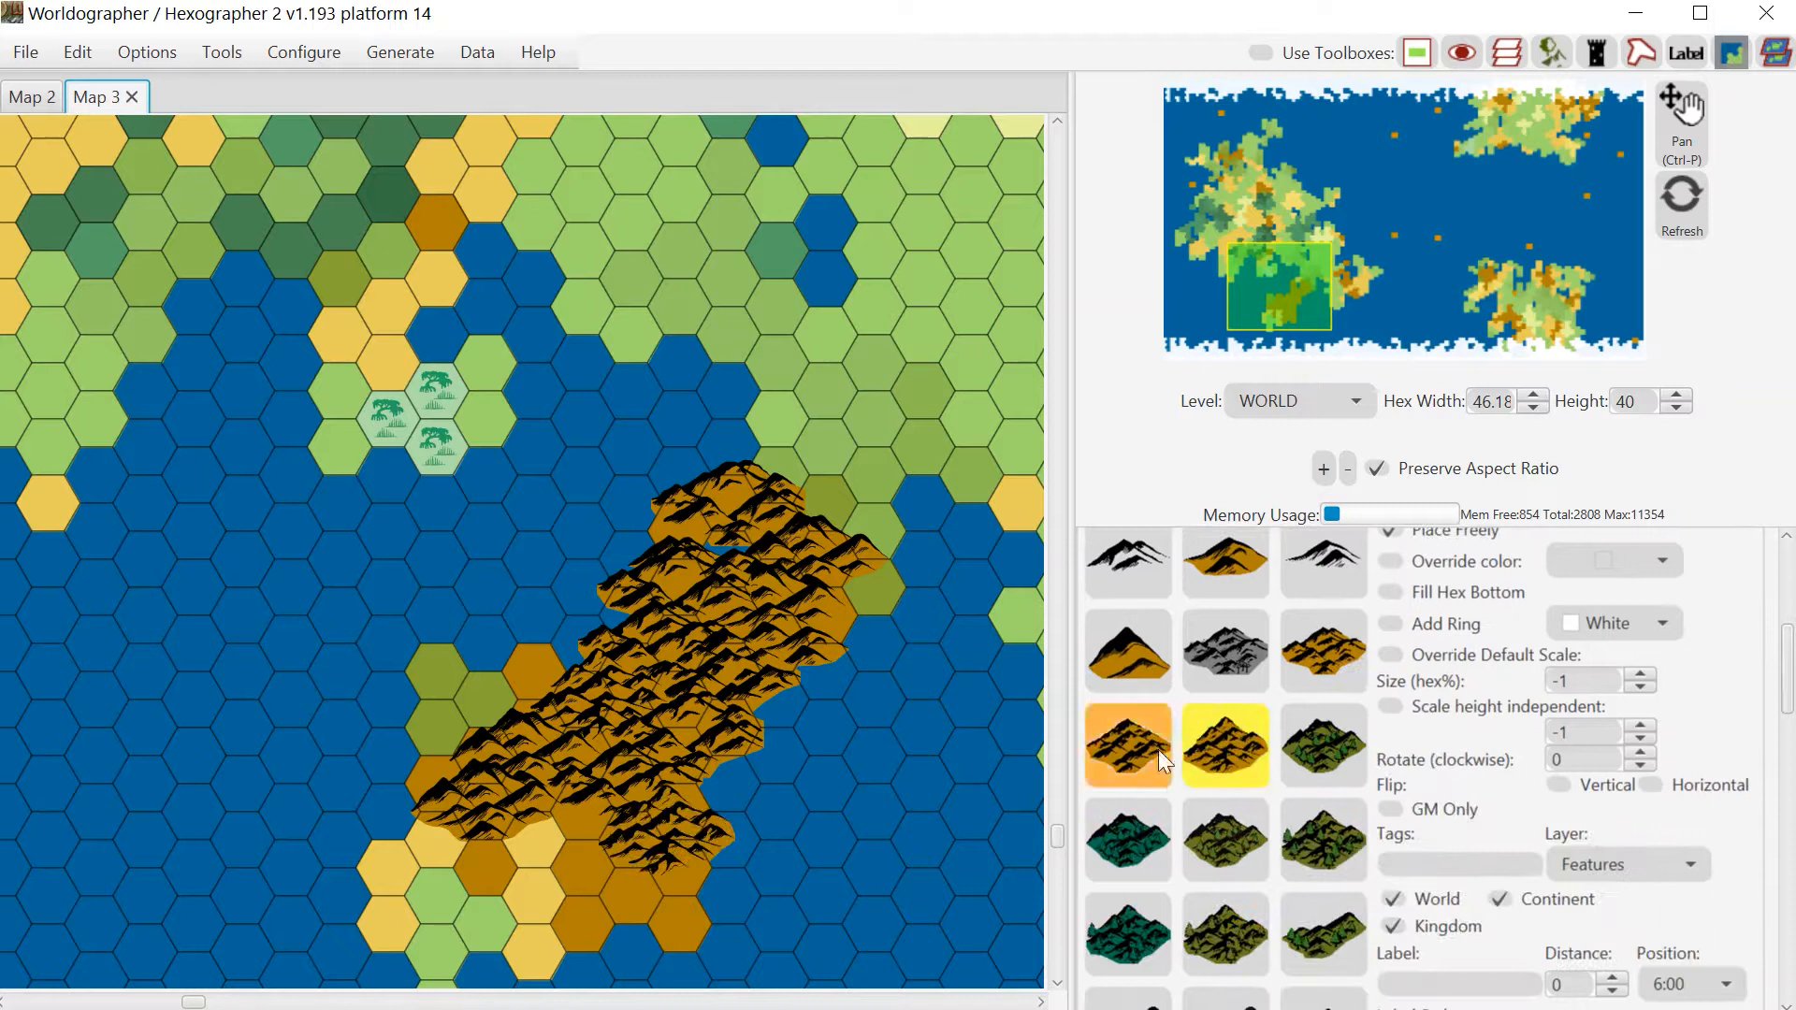
left_click(1295, 677)
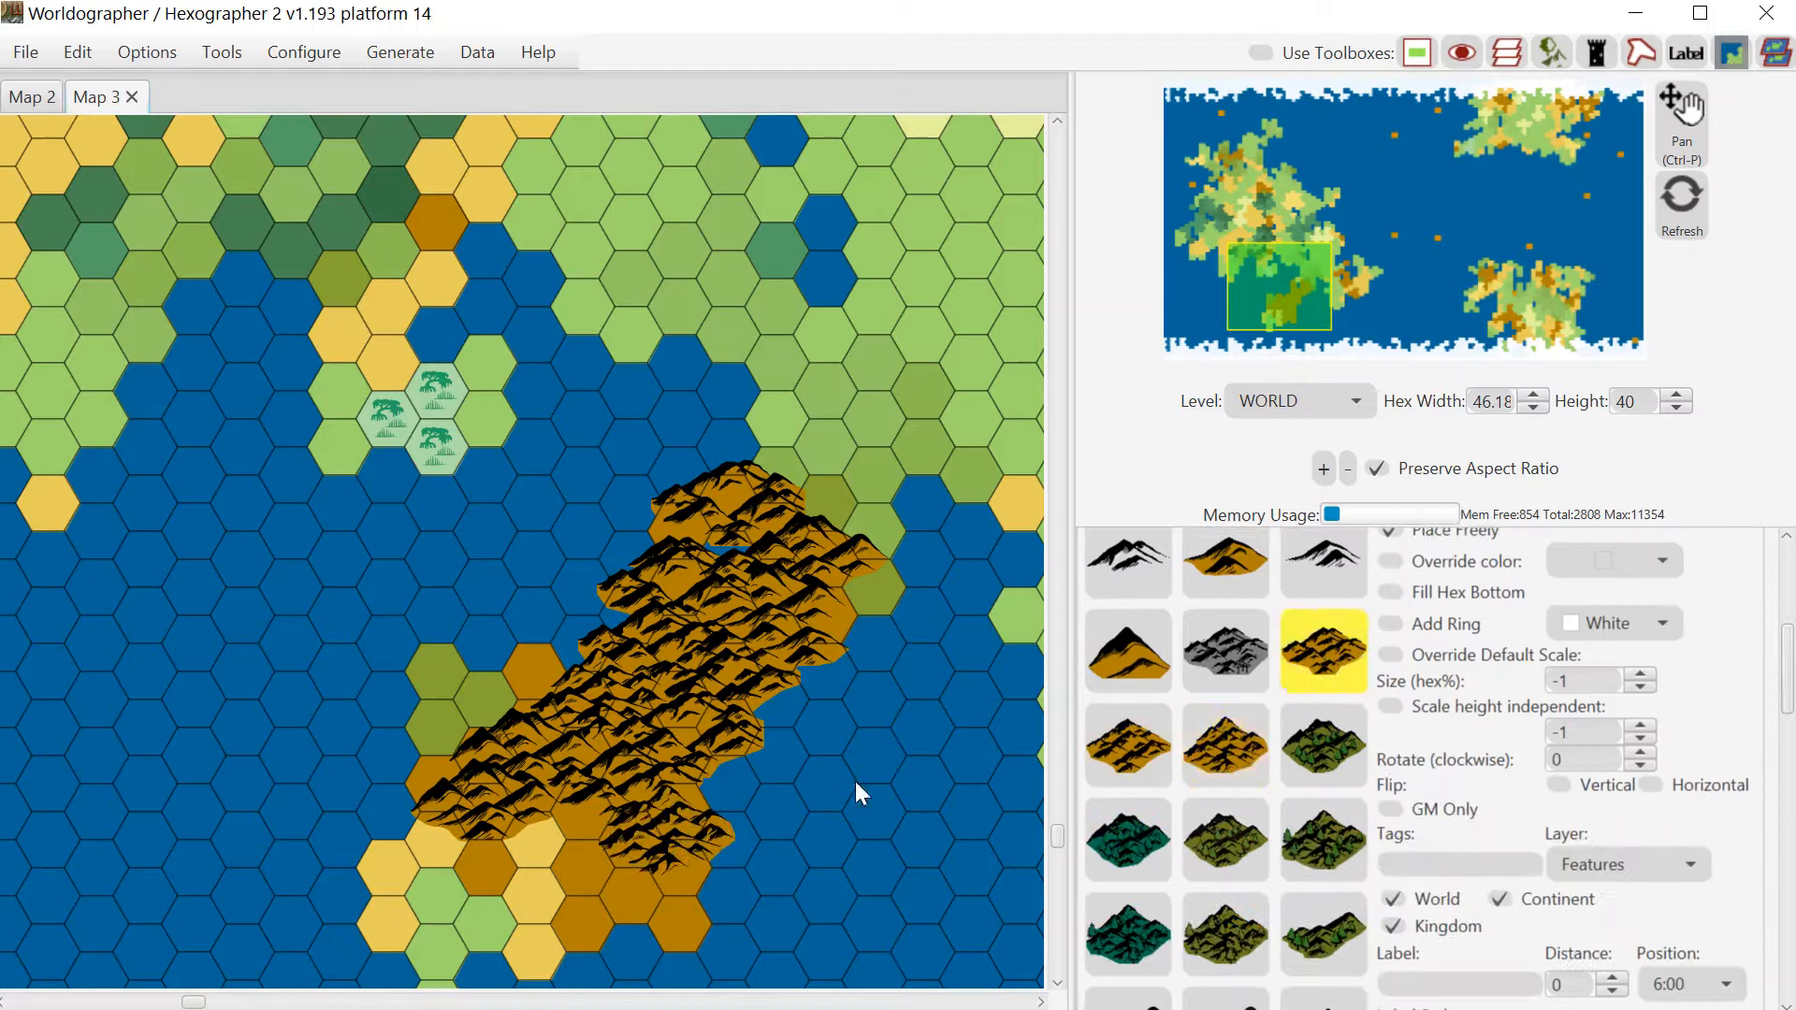
left_click(581, 836)
left_click(1220, 756)
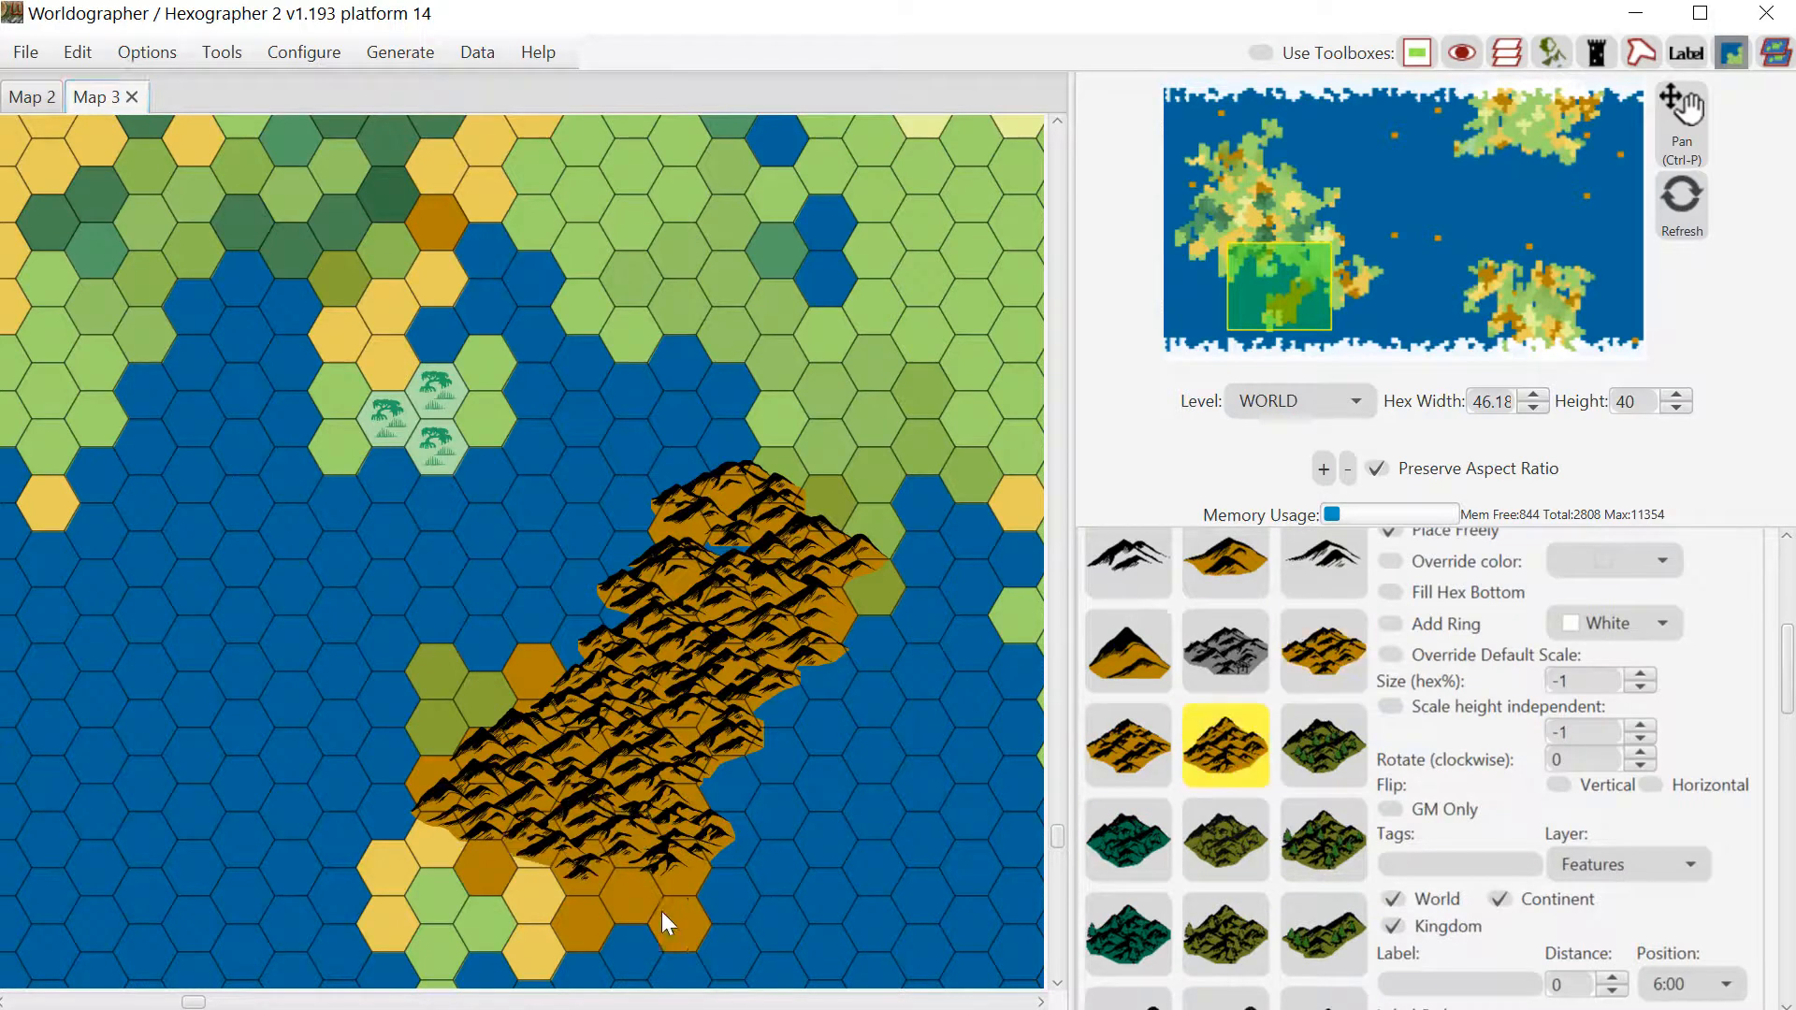
left_click(661, 911)
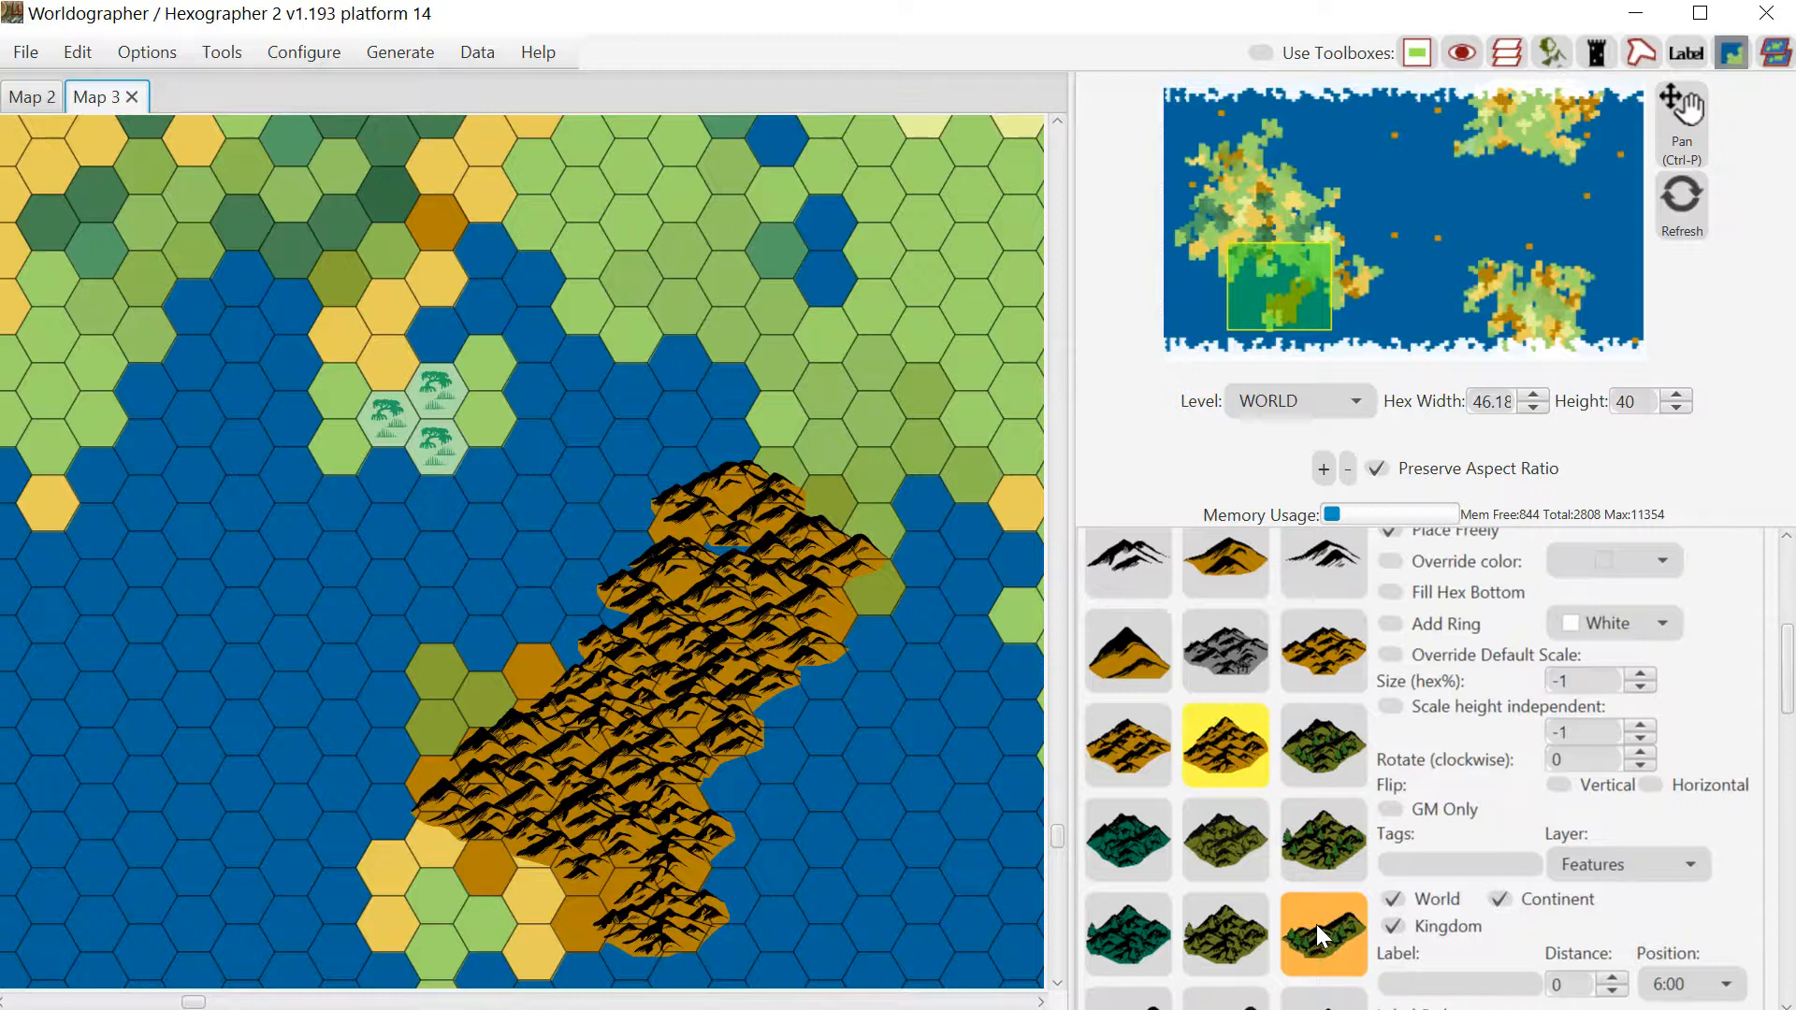
Select the northernmost mountain feature of the range and shift it slightly south-east, closer to the neighbouring mountains
scroll(1782, 683, "up", 5)
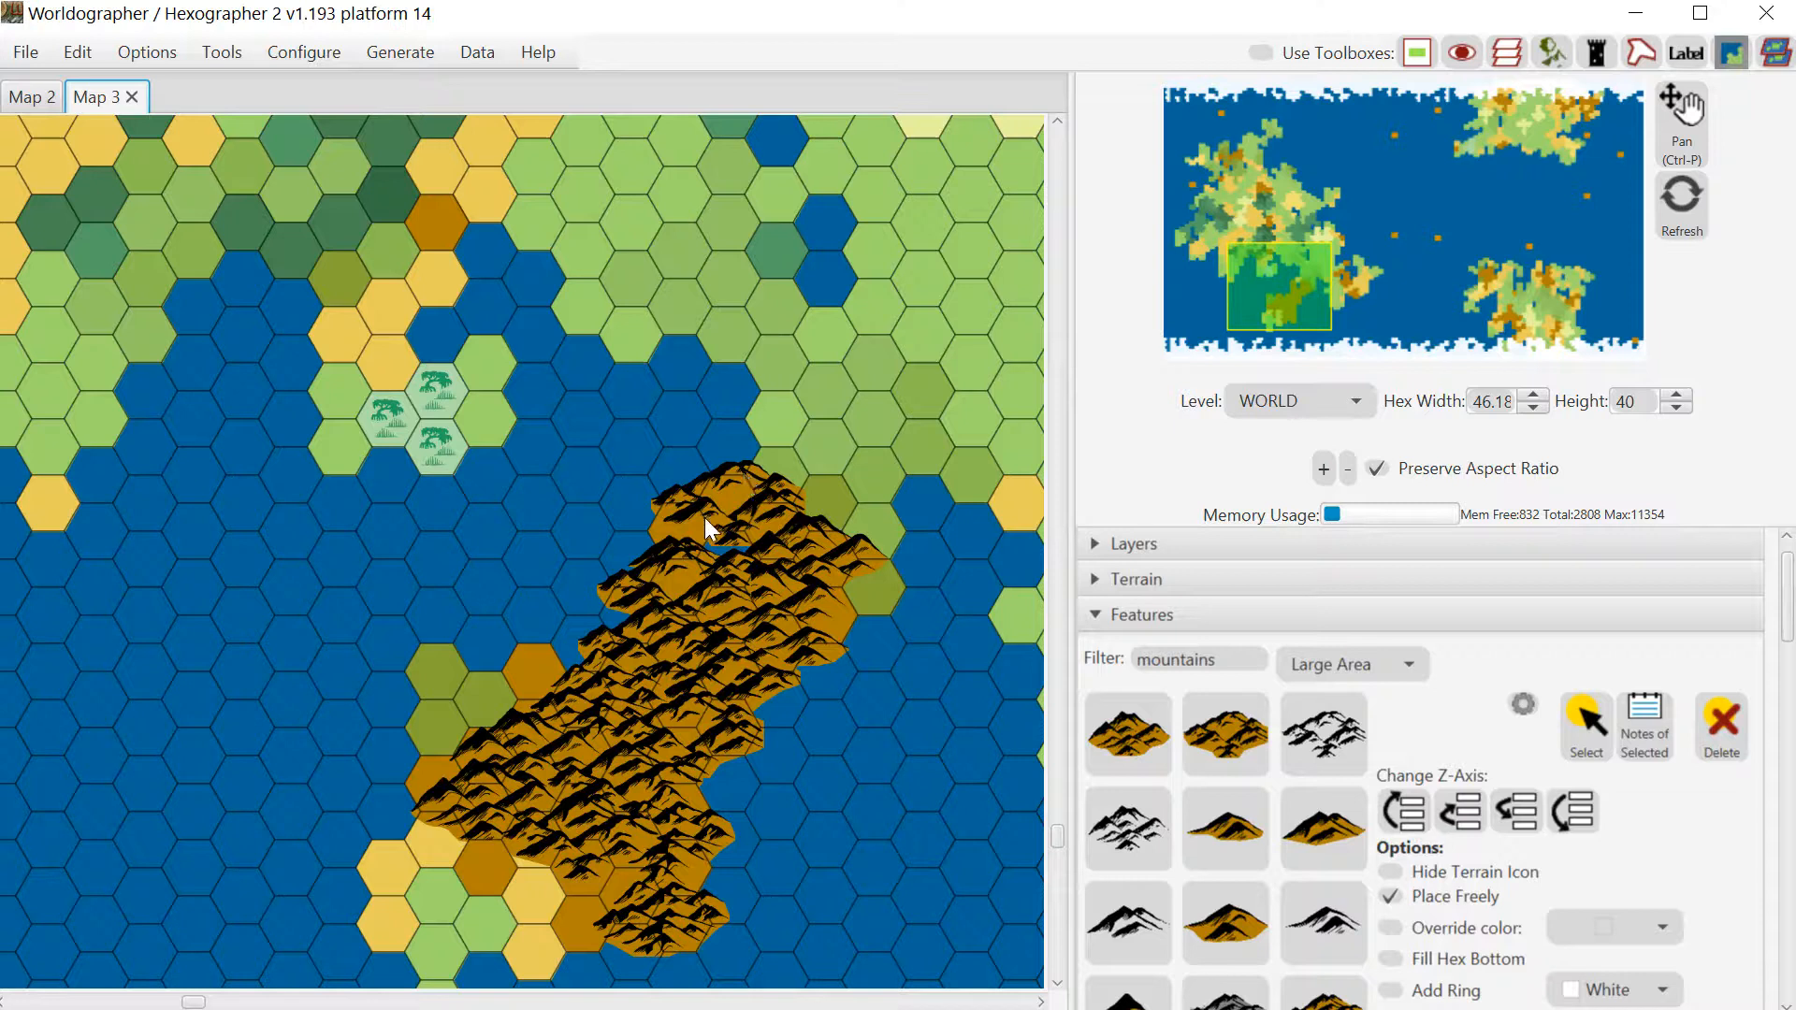
left_click(1315, 808)
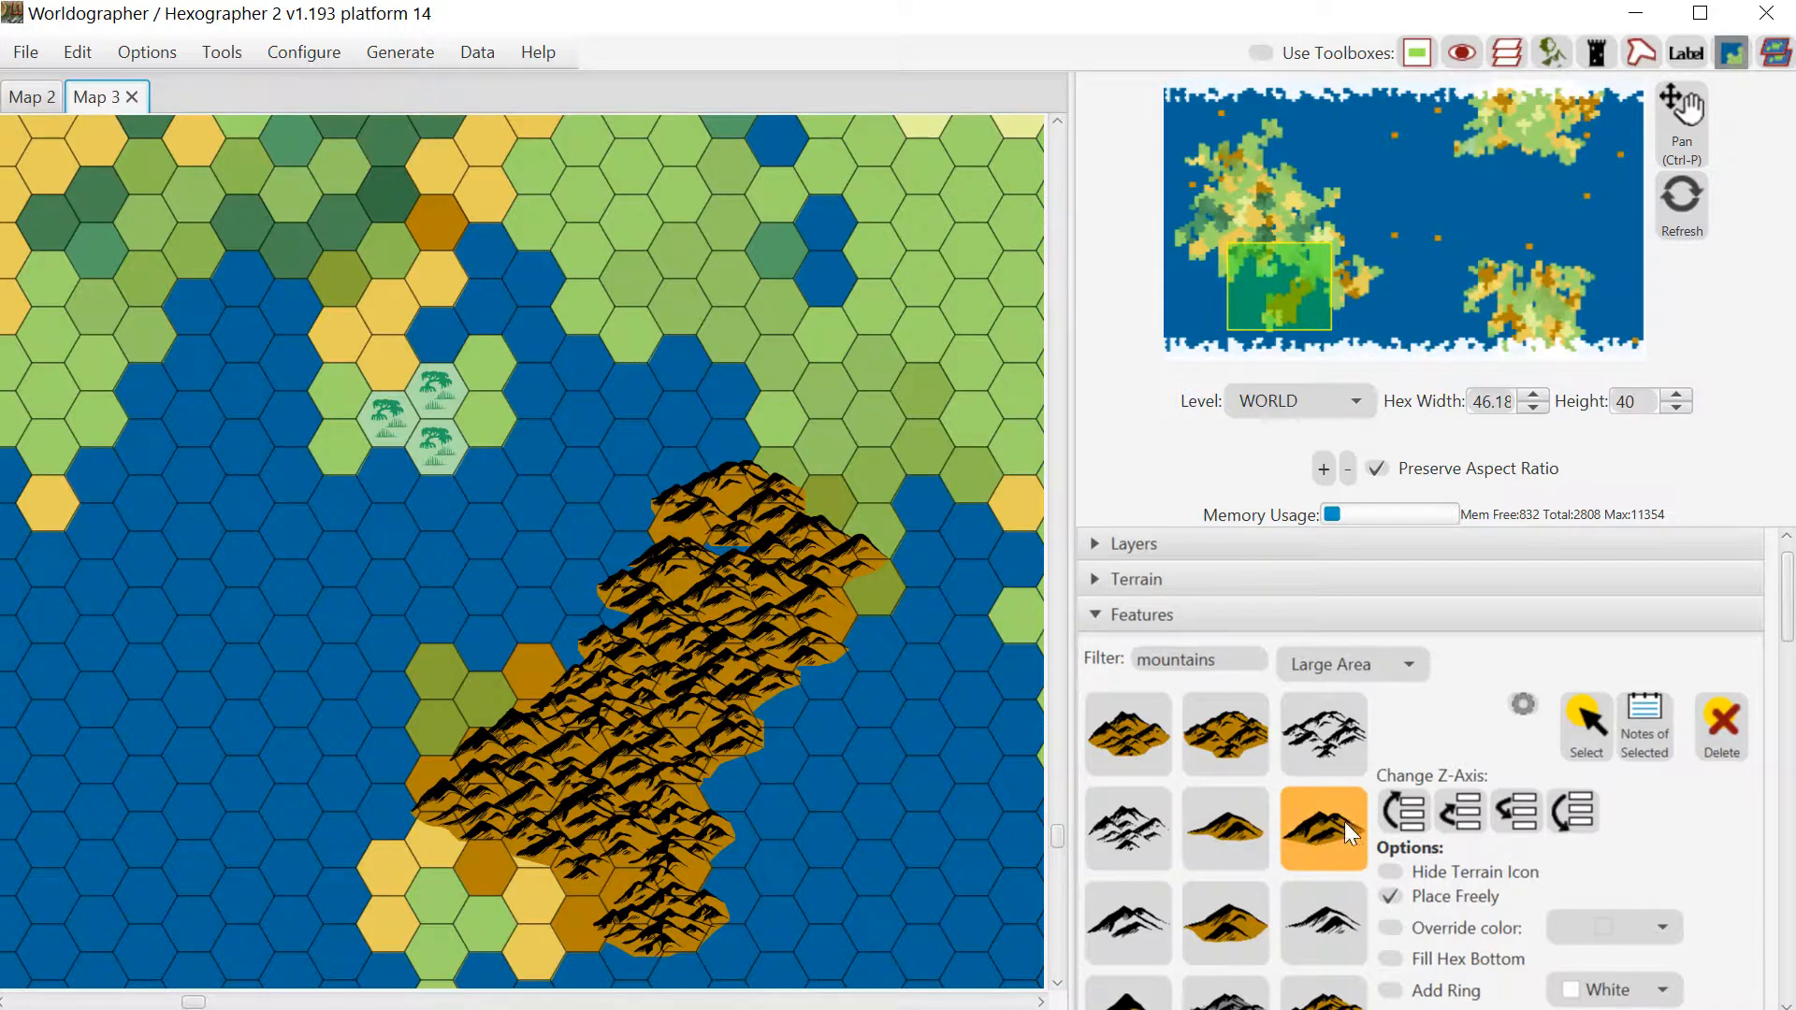
left_click(1583, 743)
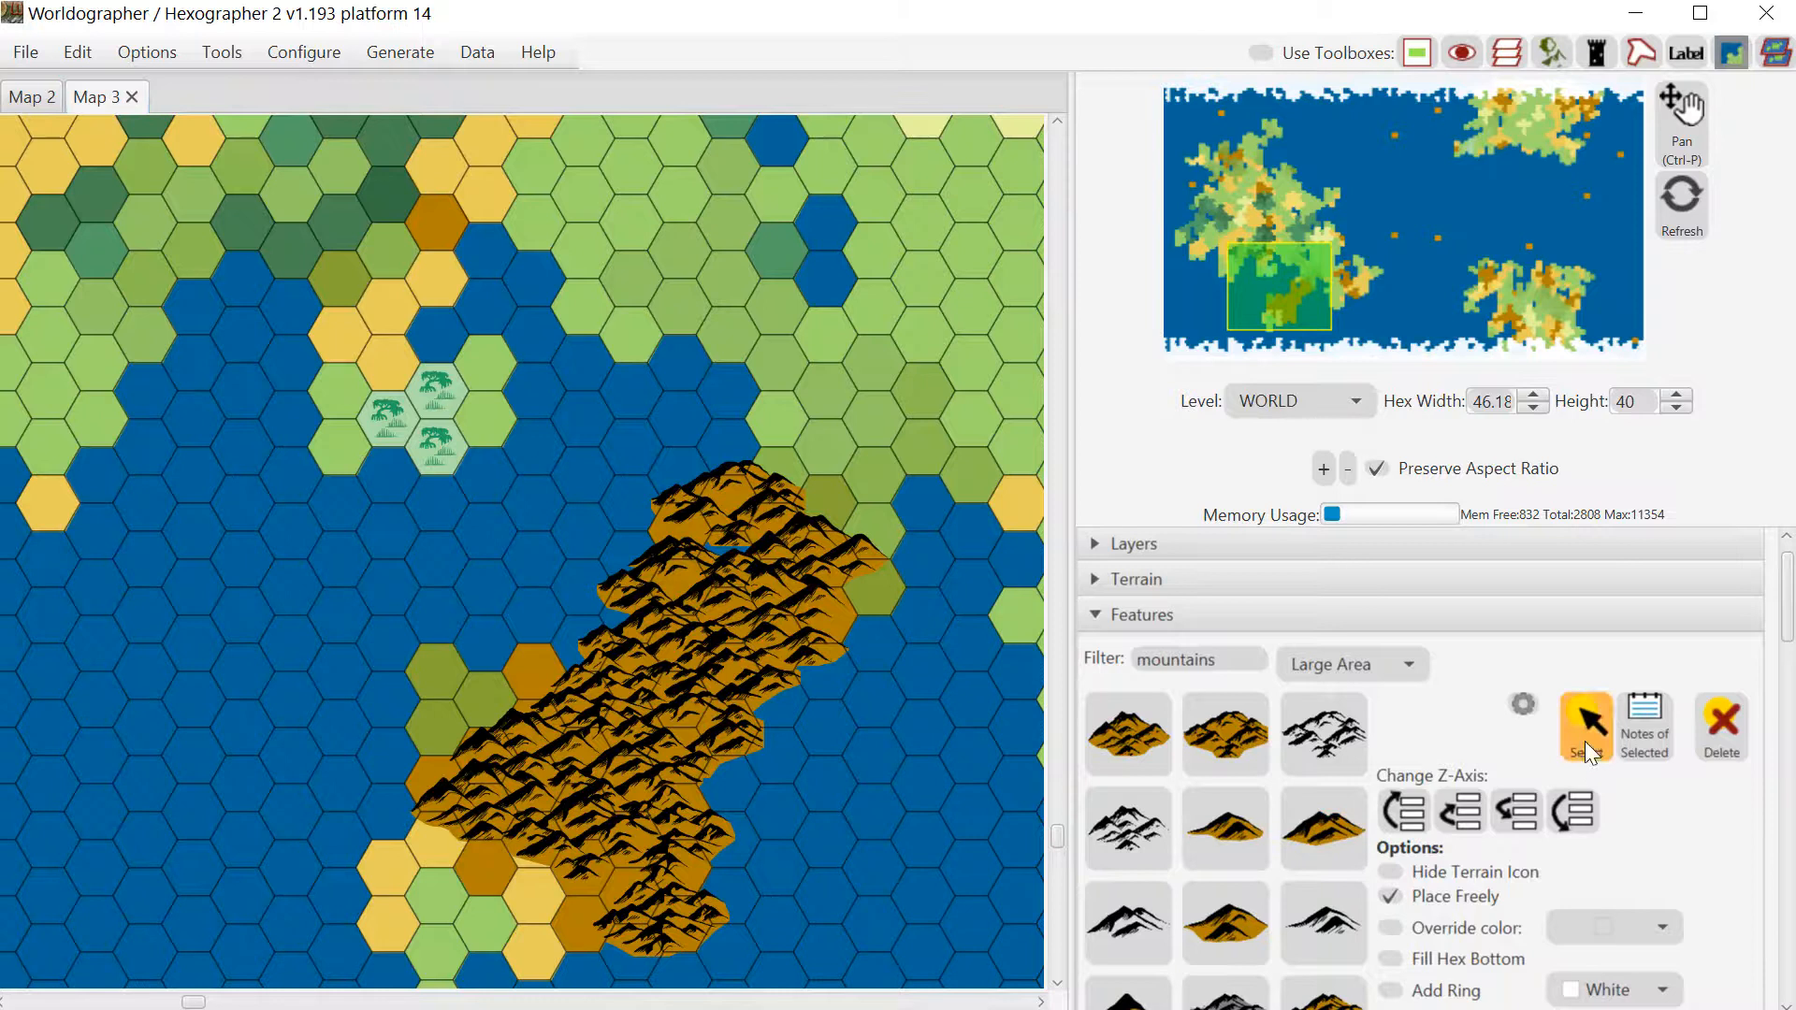
left_click(732, 509)
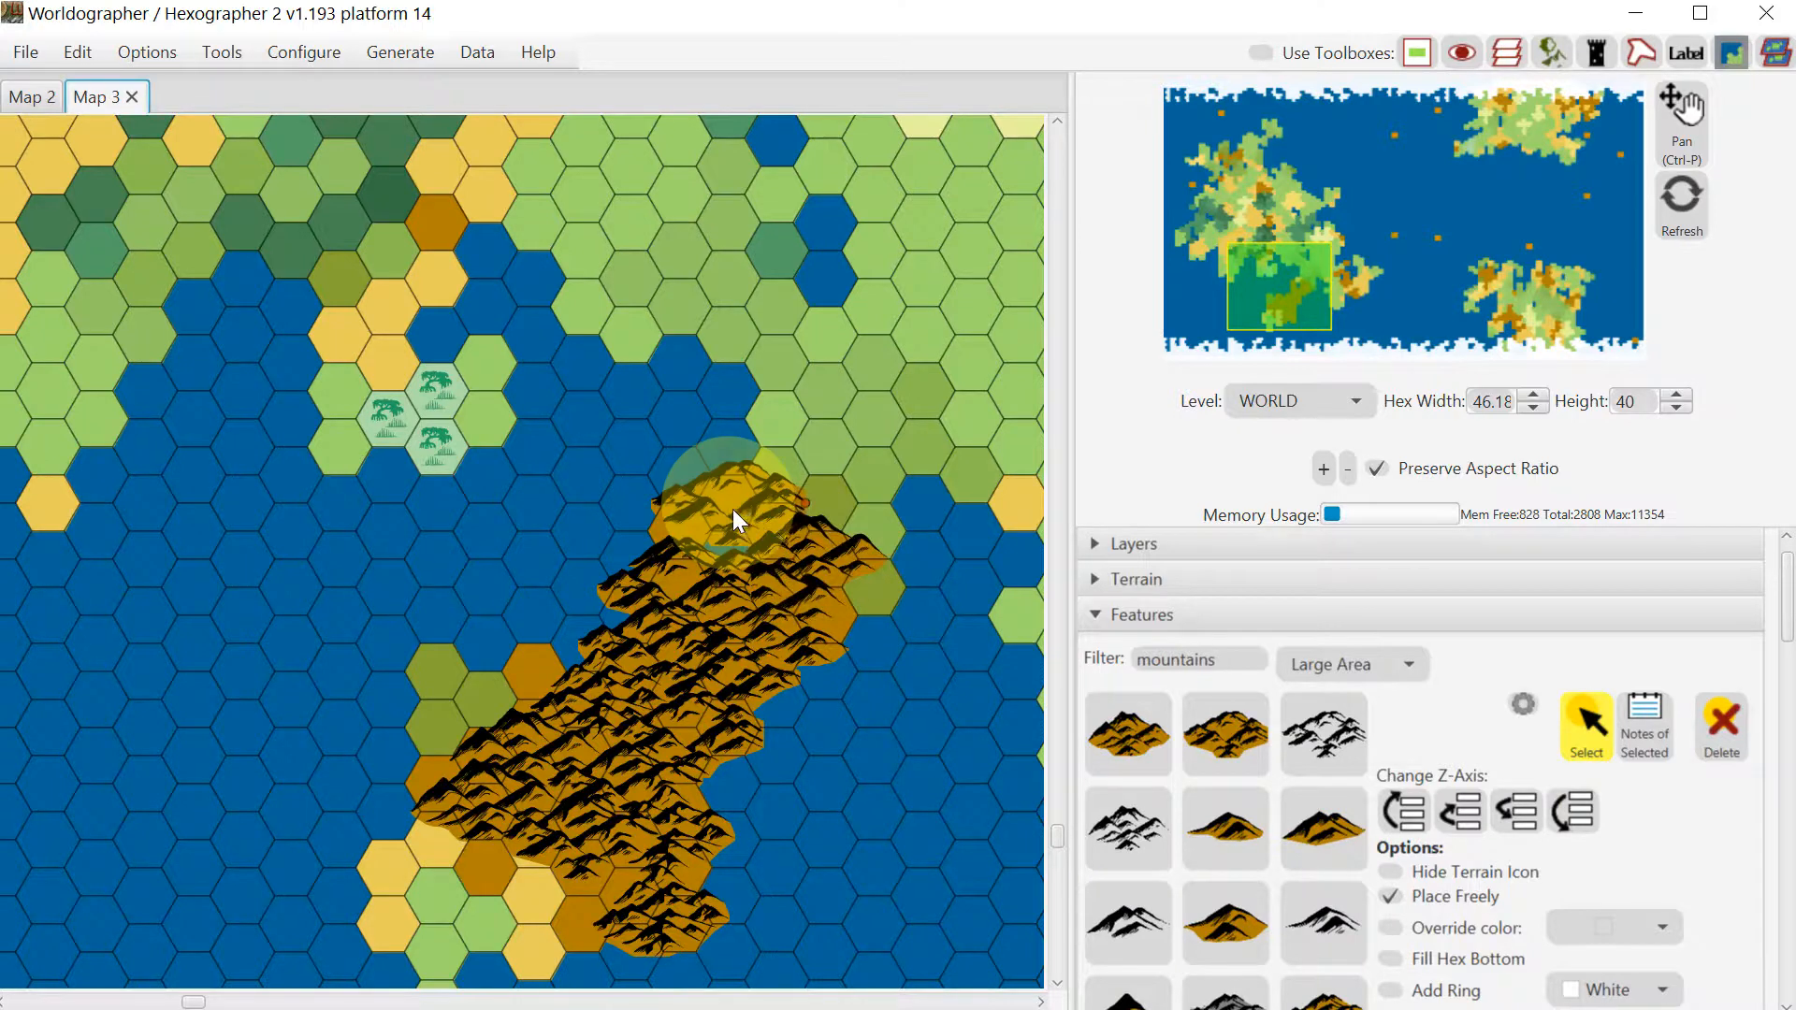
mouse_move(733, 509)
left_mouse_down()
mouse_move(721, 533)
mouse_move(742, 518)
left_mouse_up()
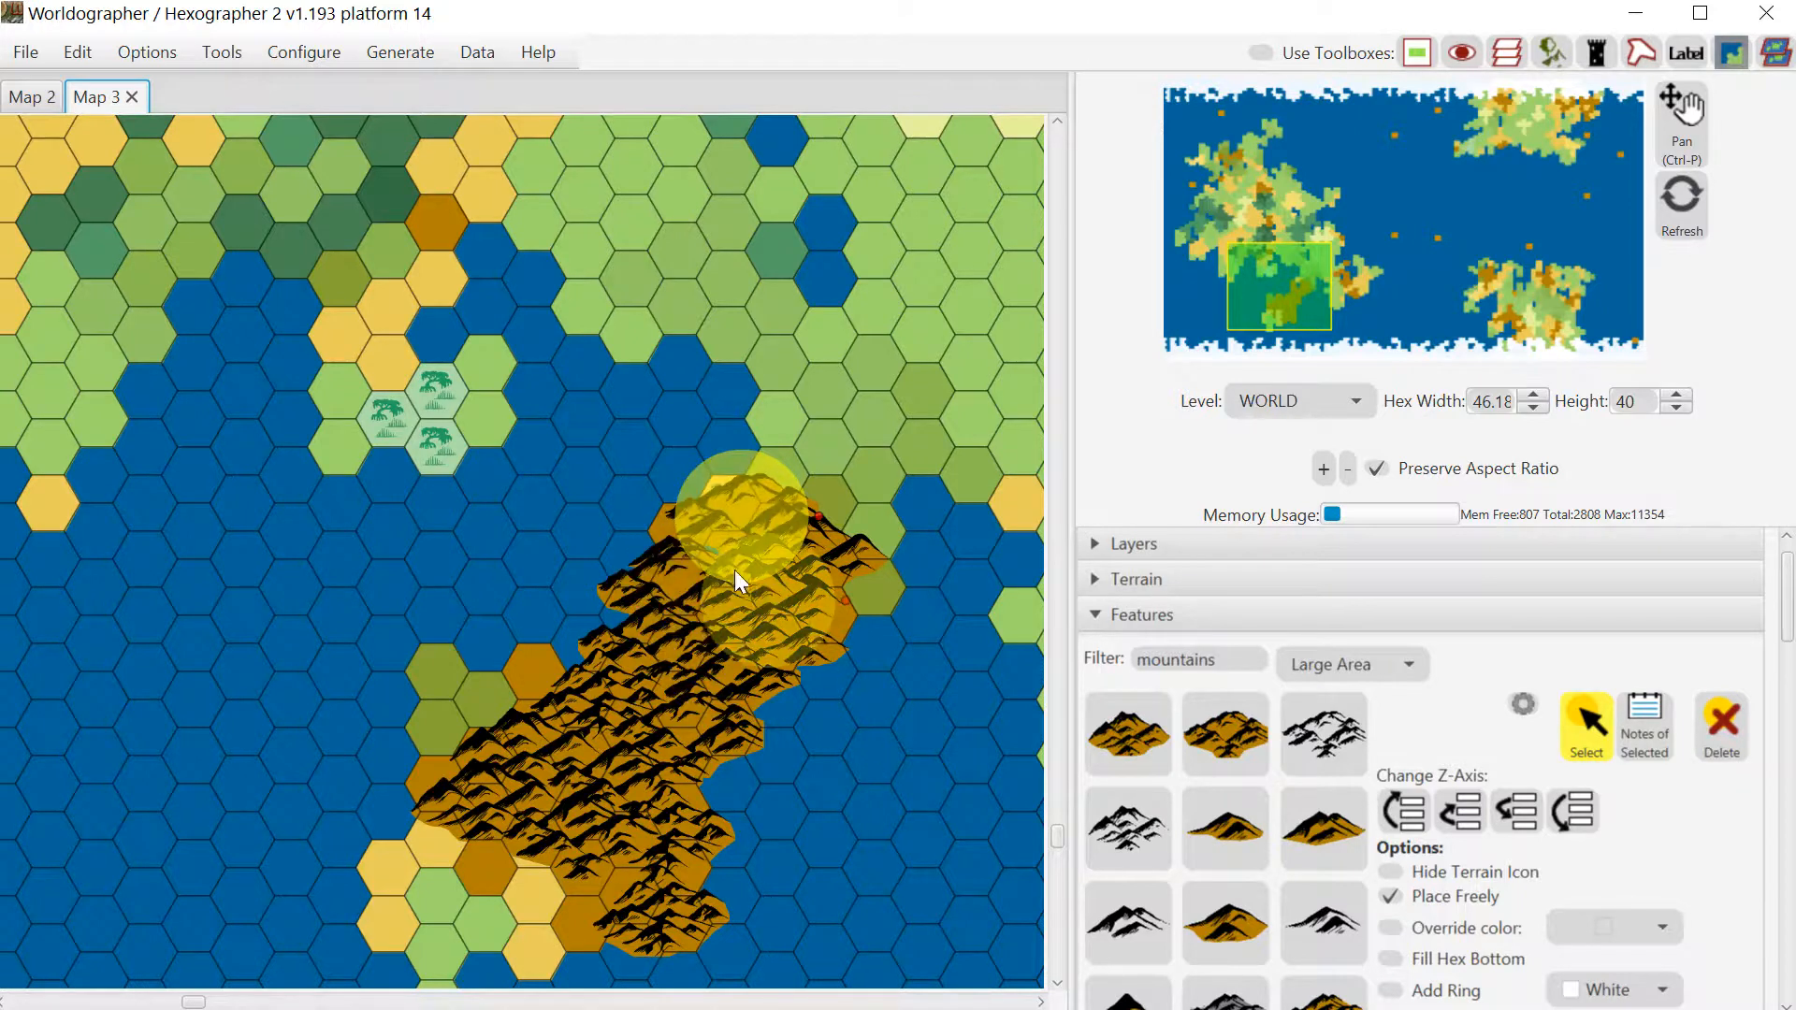
Reposition the mountain features along the range's north-western edge so they sit further inland over the brown hexes
left_click(665, 566)
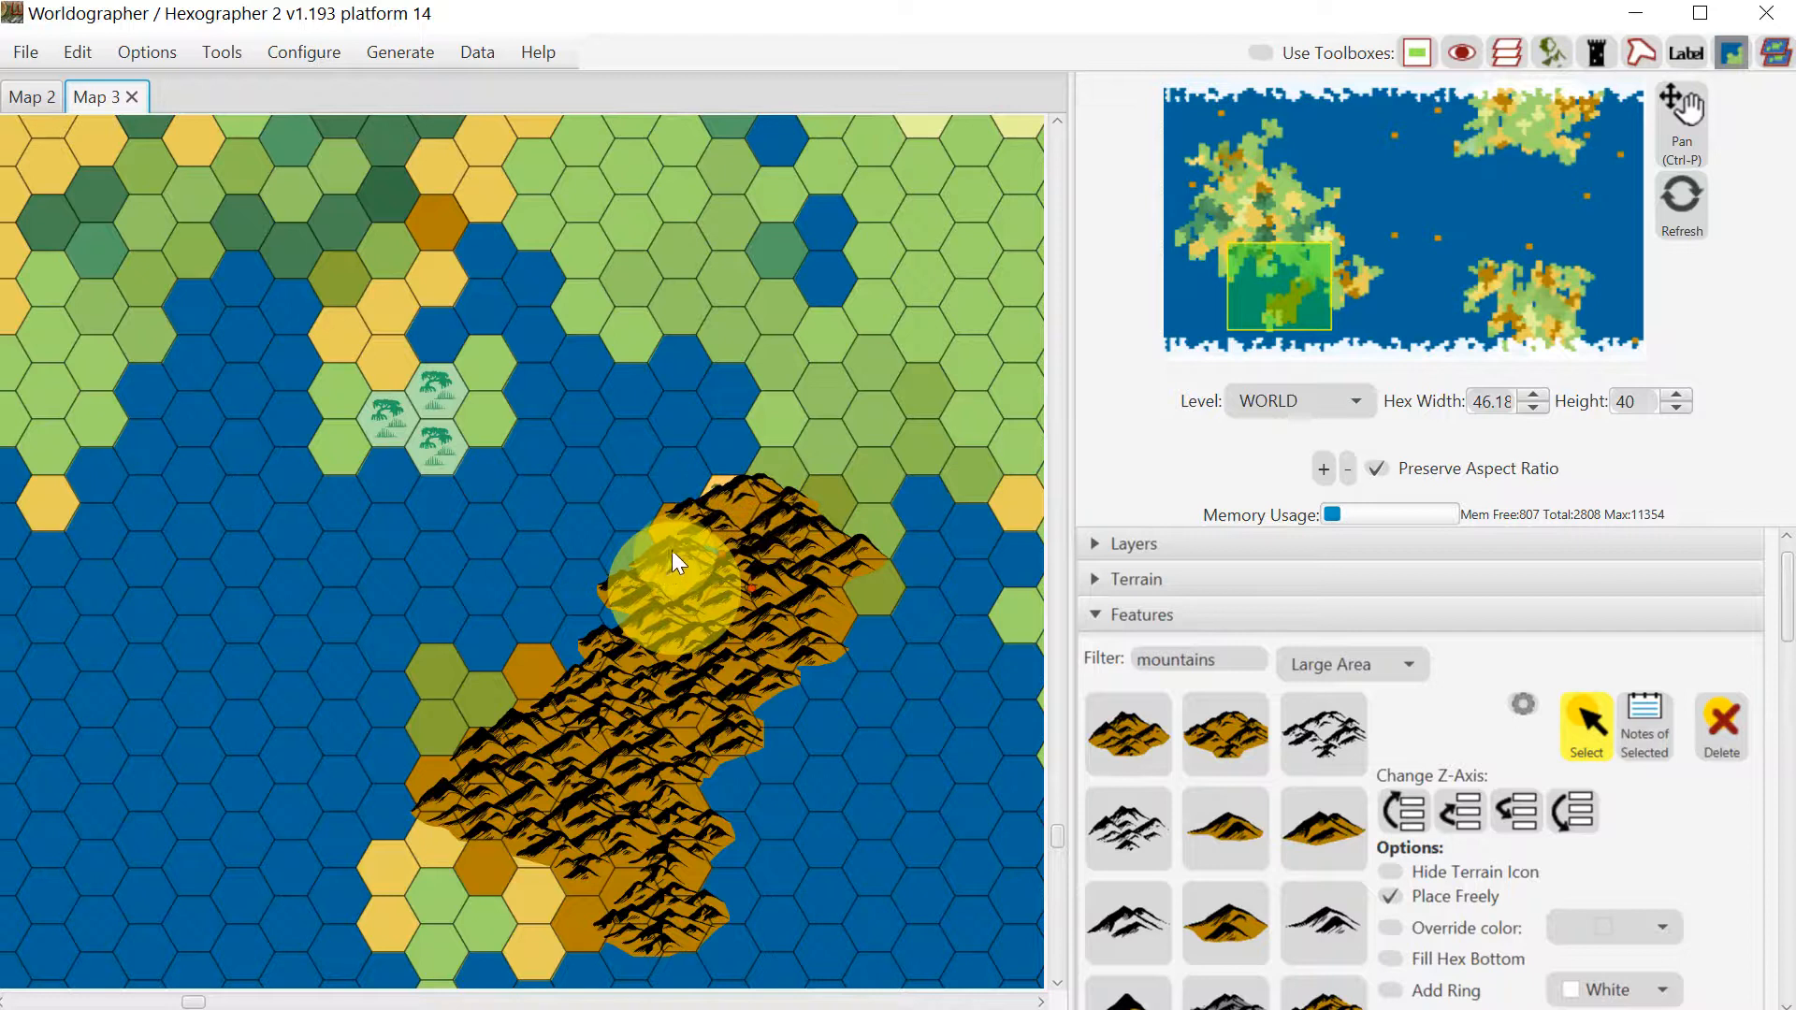
left_click_drag(665, 593, 685, 541)
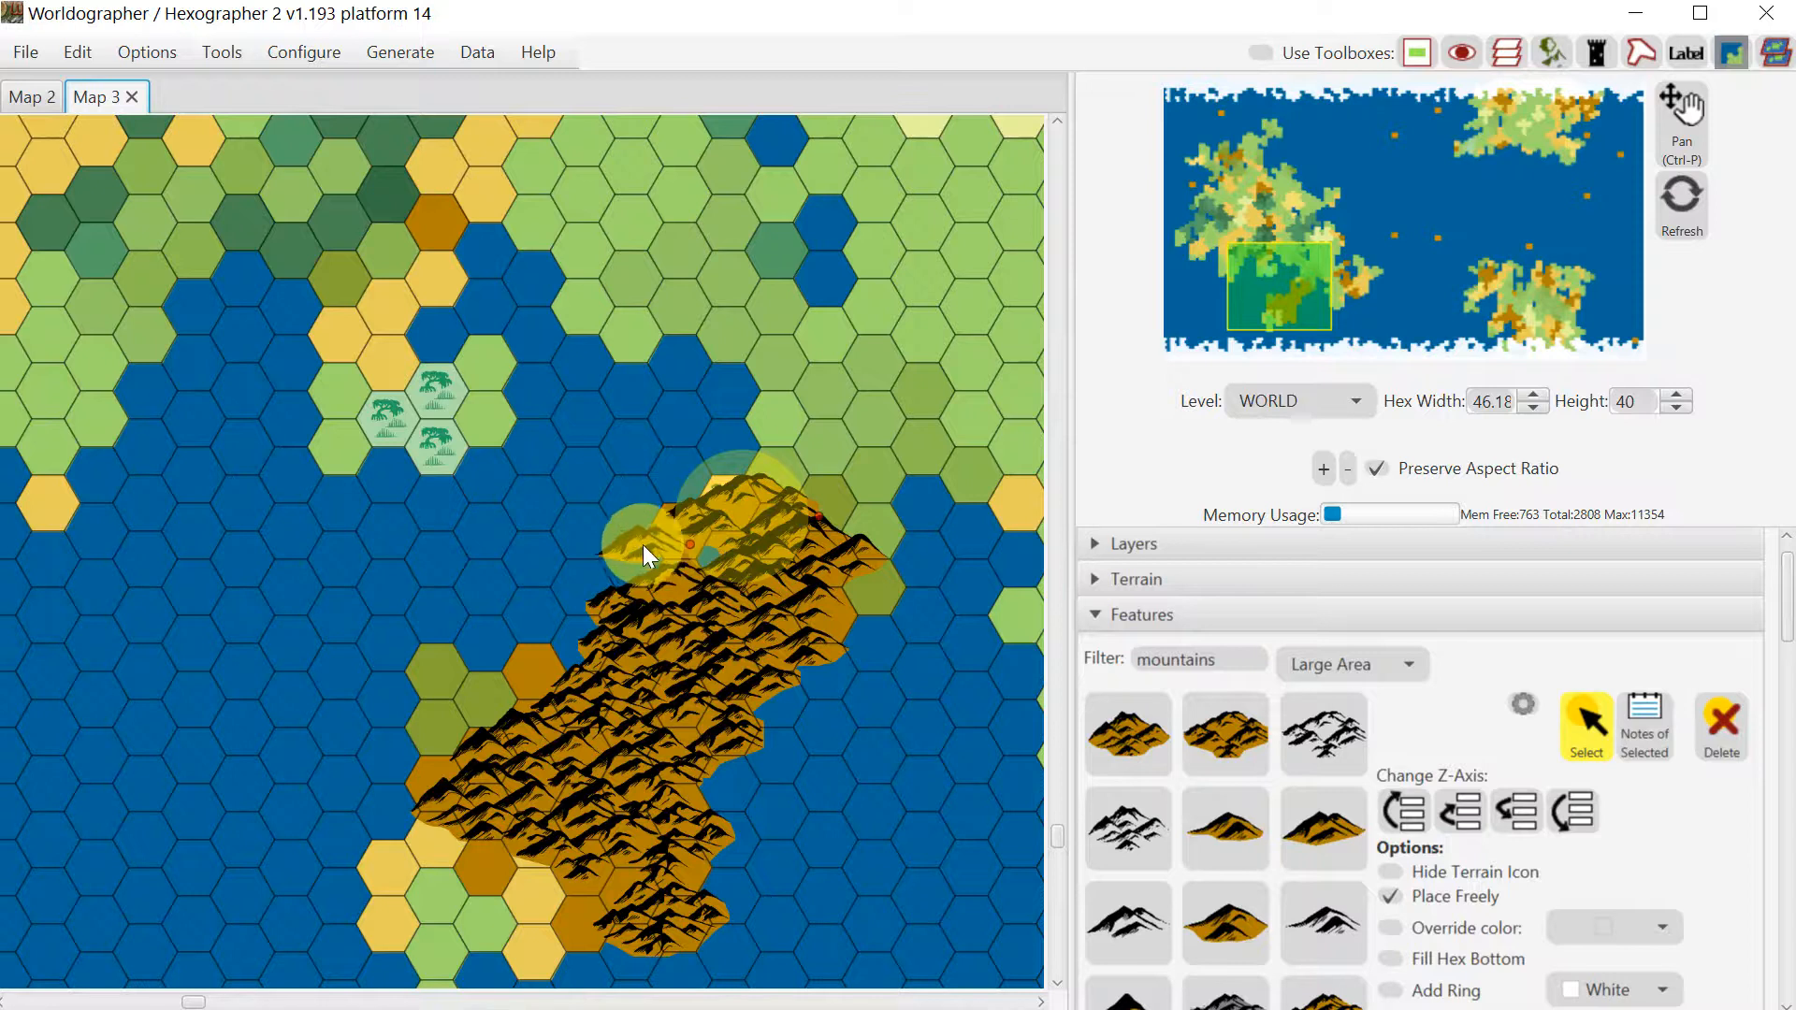
left_click_drag(591, 552, 866, 566)
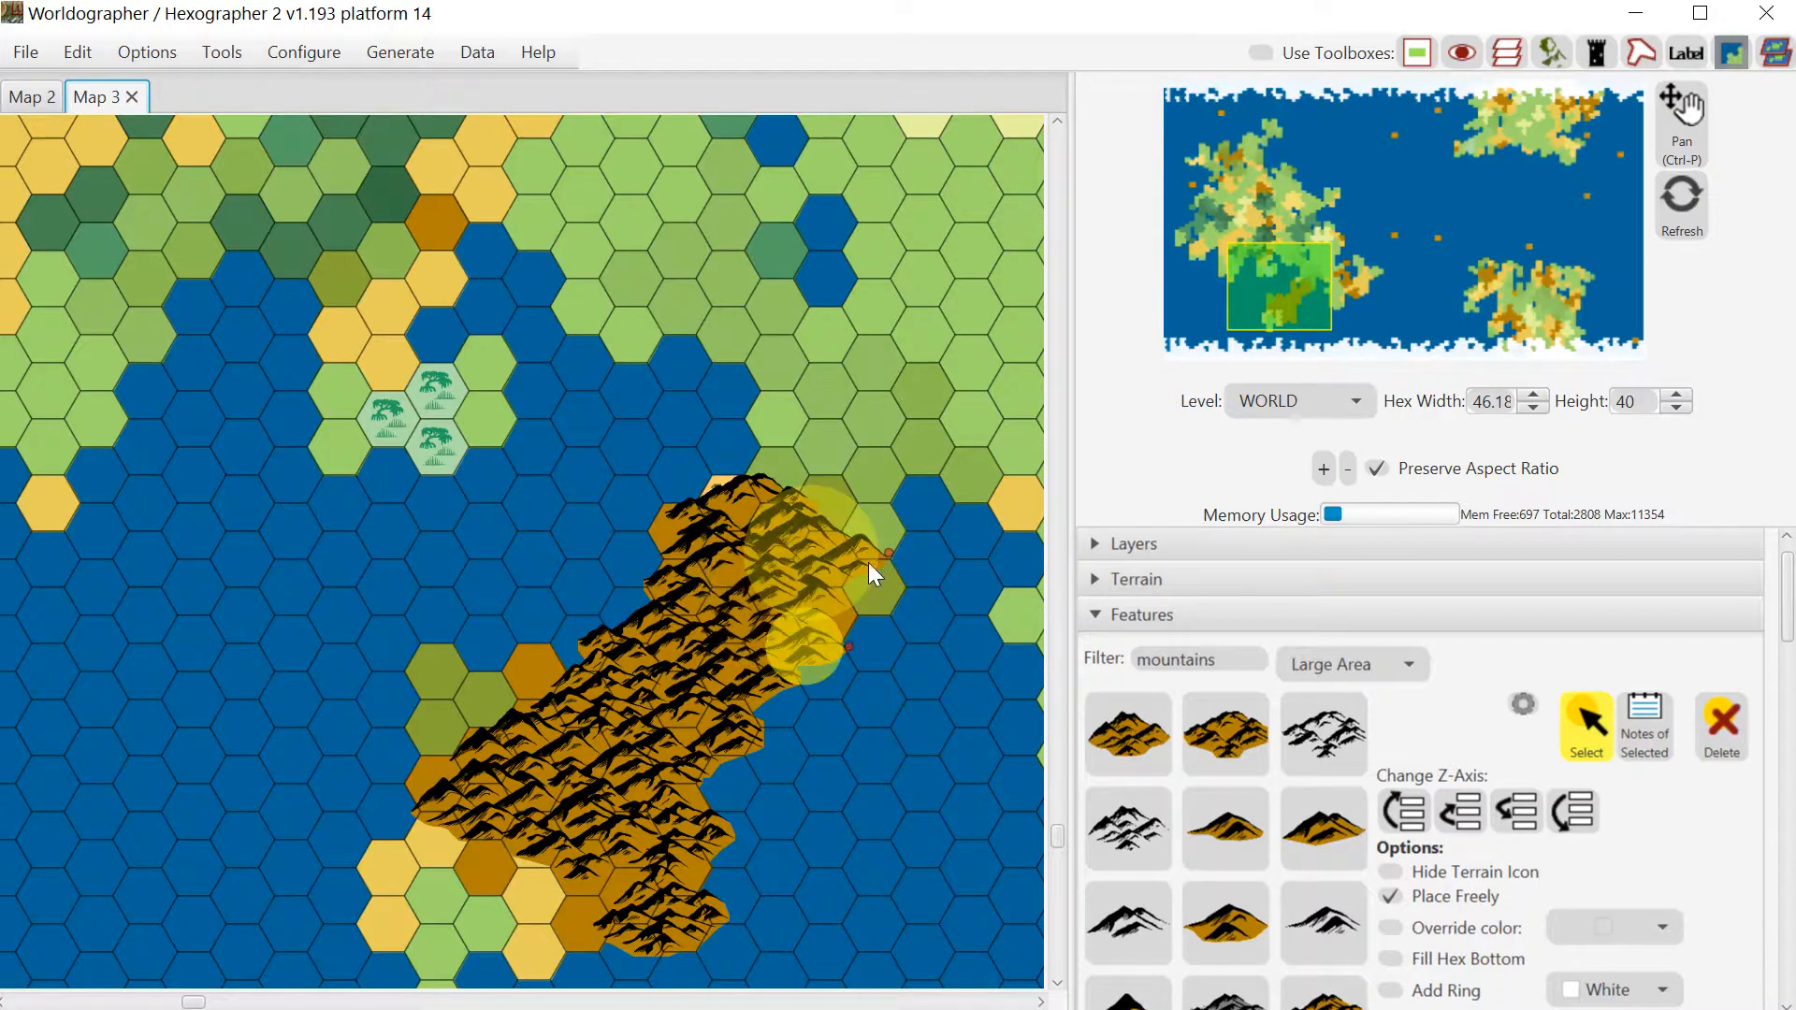
Pull the features on the range's eastern edge back inland and park a small brown mountain in the open water to the east
left_click(868, 563)
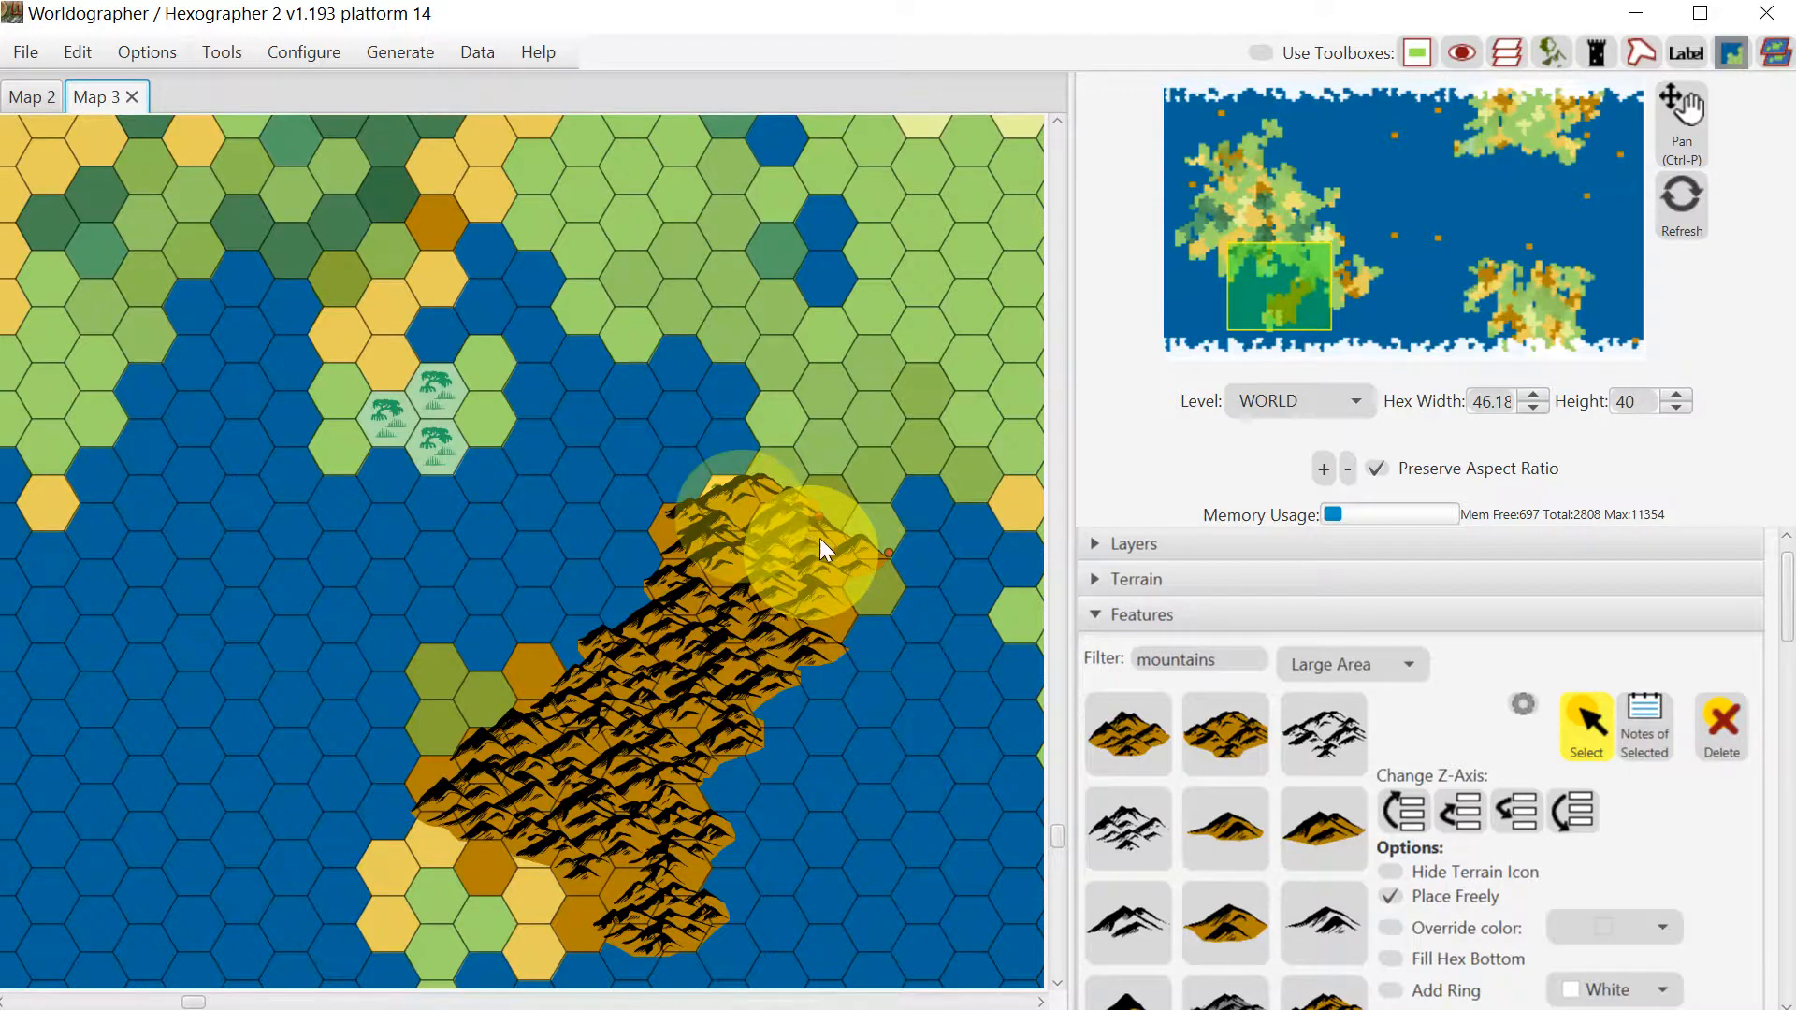
left_click_drag(821, 537, 814, 761)
scroll(812, 653, "down", 2)
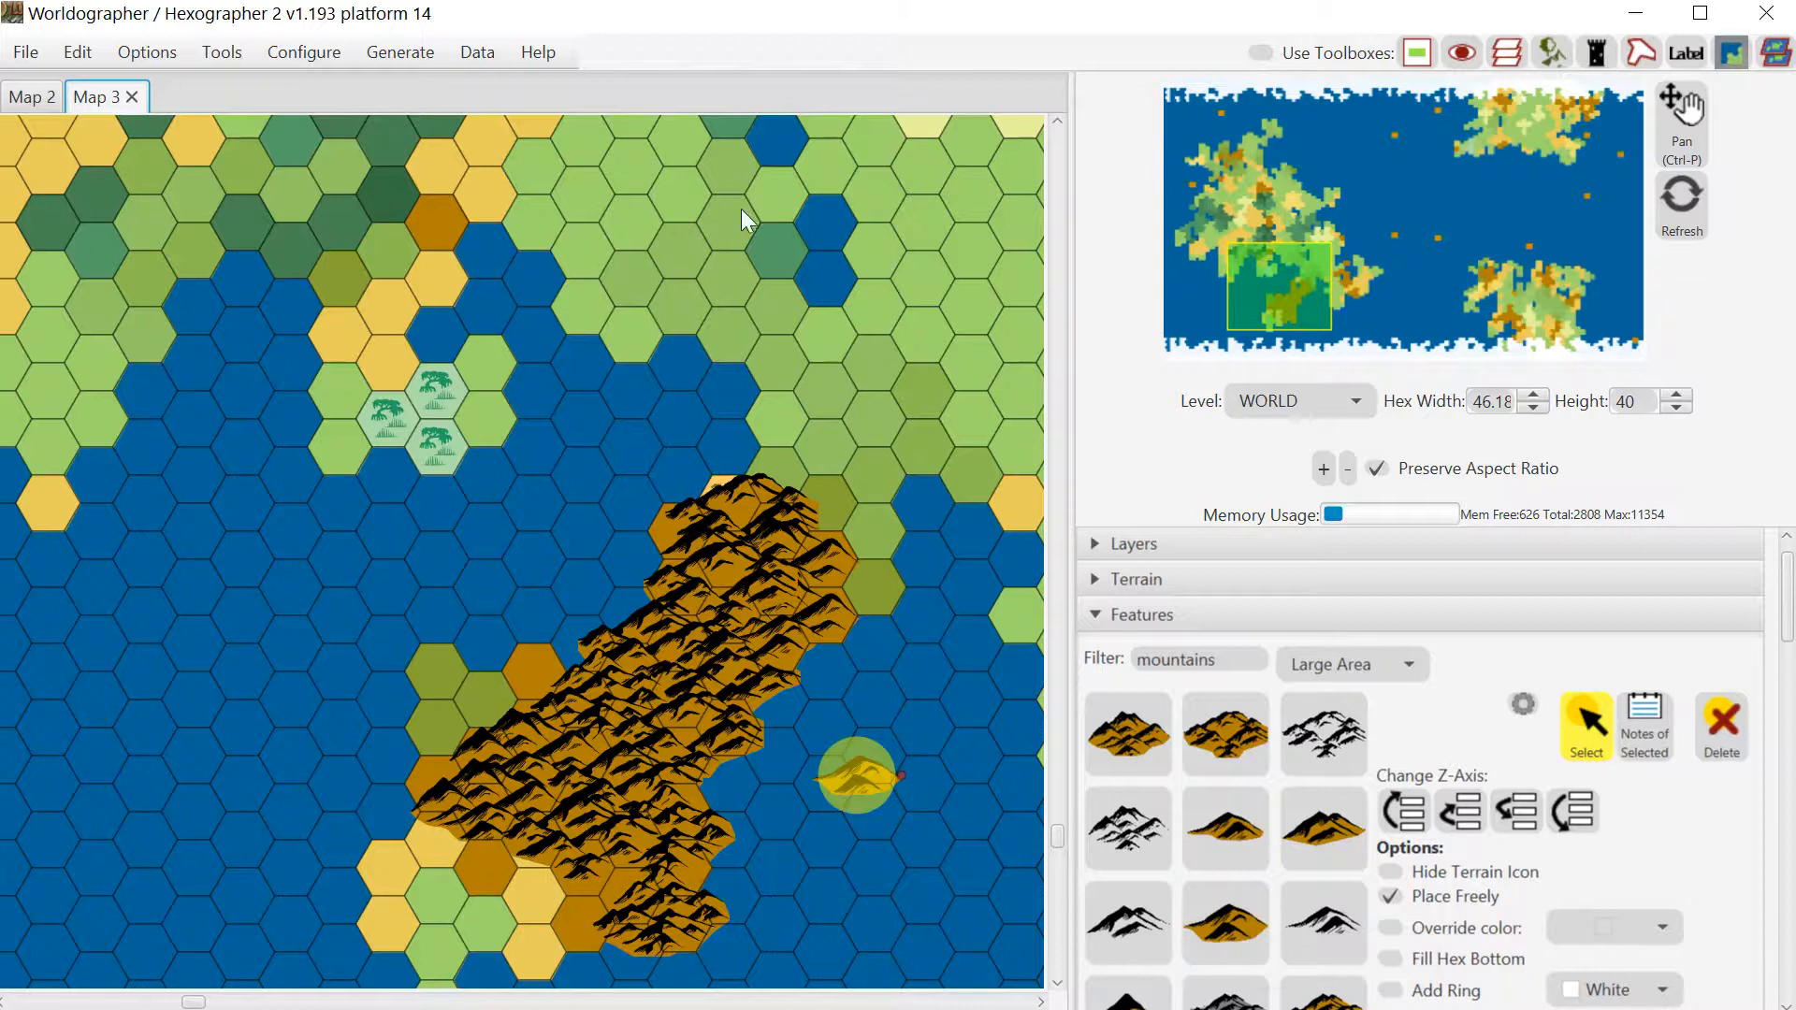
Generate natural coastlines around the map's landmasses
left_click(285, 53)
mouse_move(368, 53)
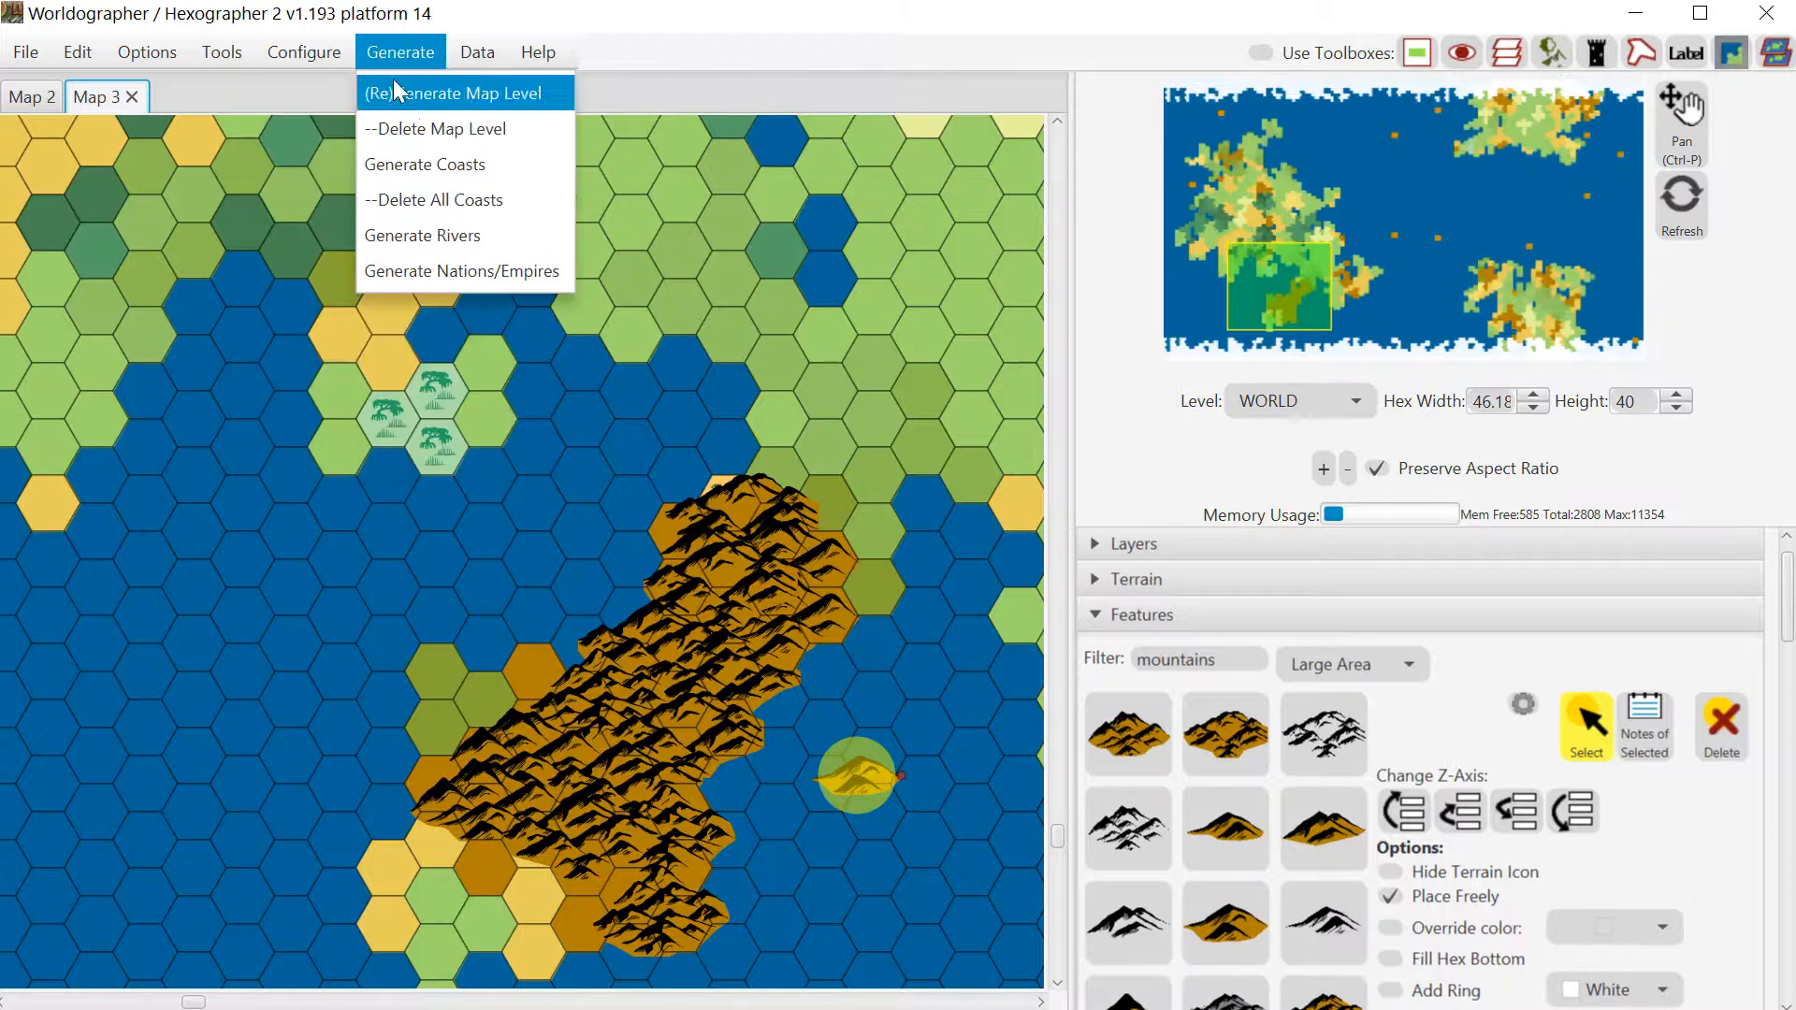
left_click(464, 172)
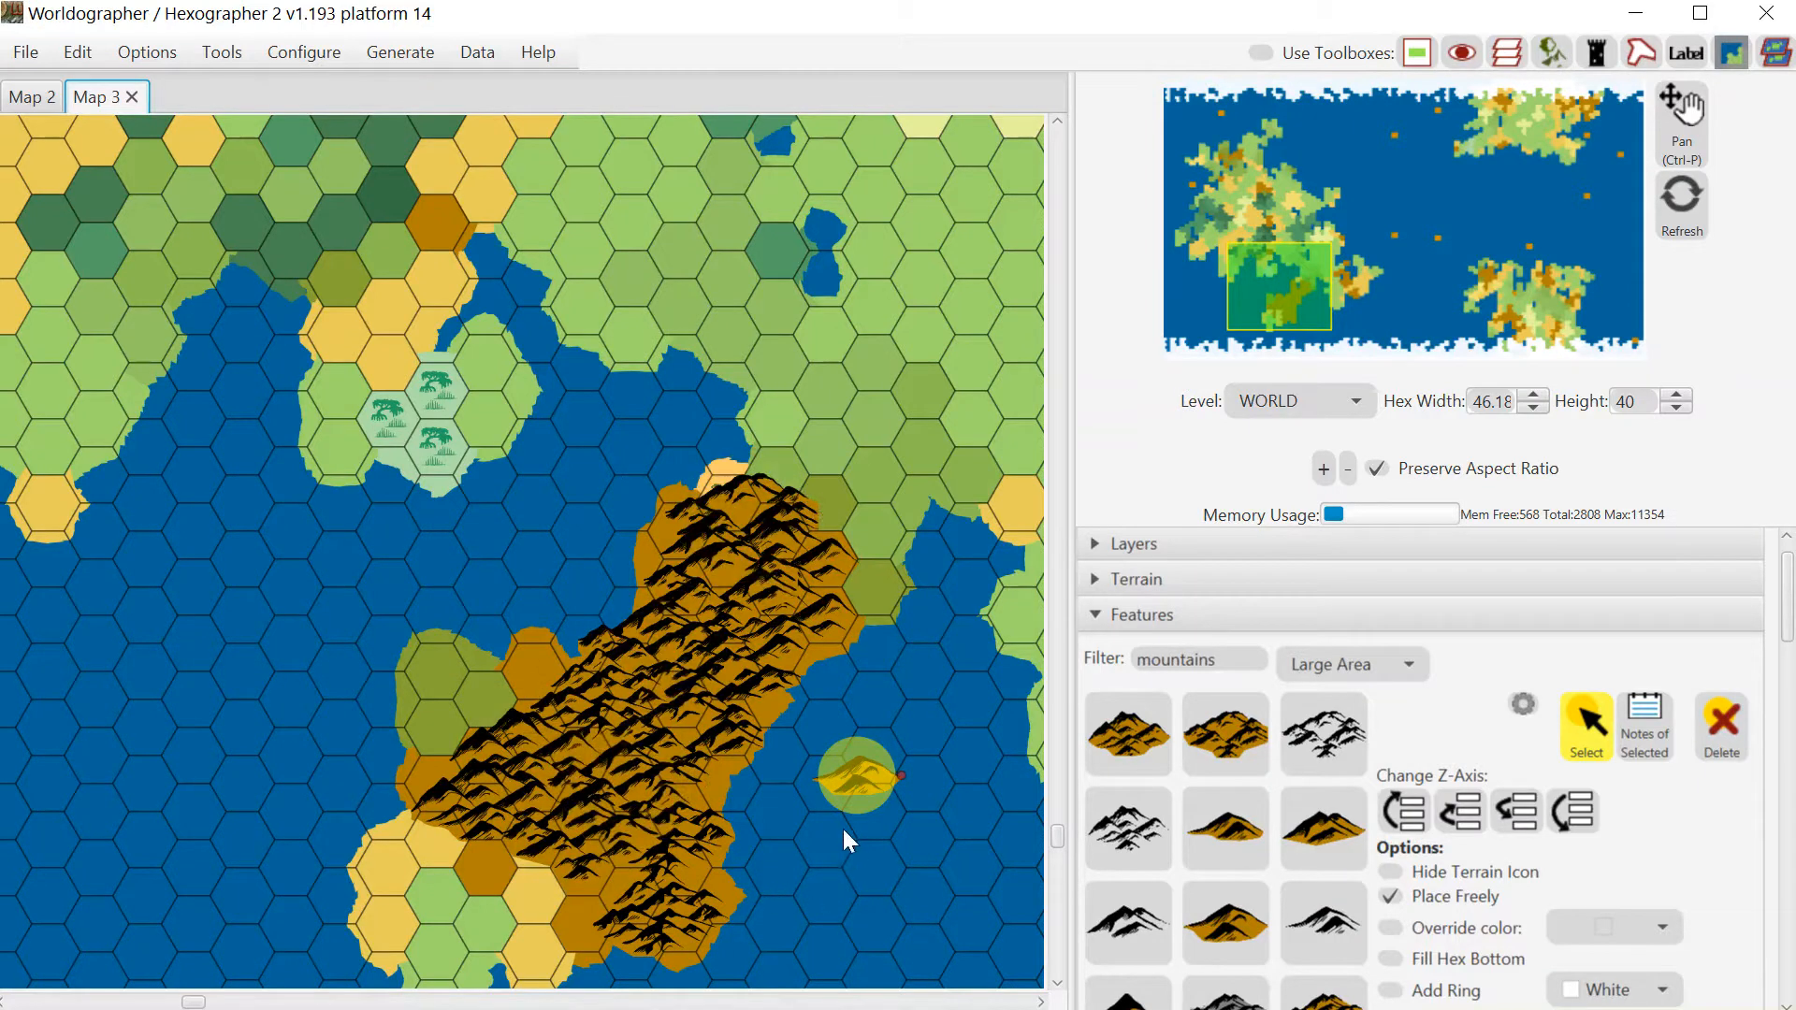
Display the generated coastlines' edit points and select the coast segment on the peninsula's eastern side
left_click(1202, 618)
left_click(1254, 694)
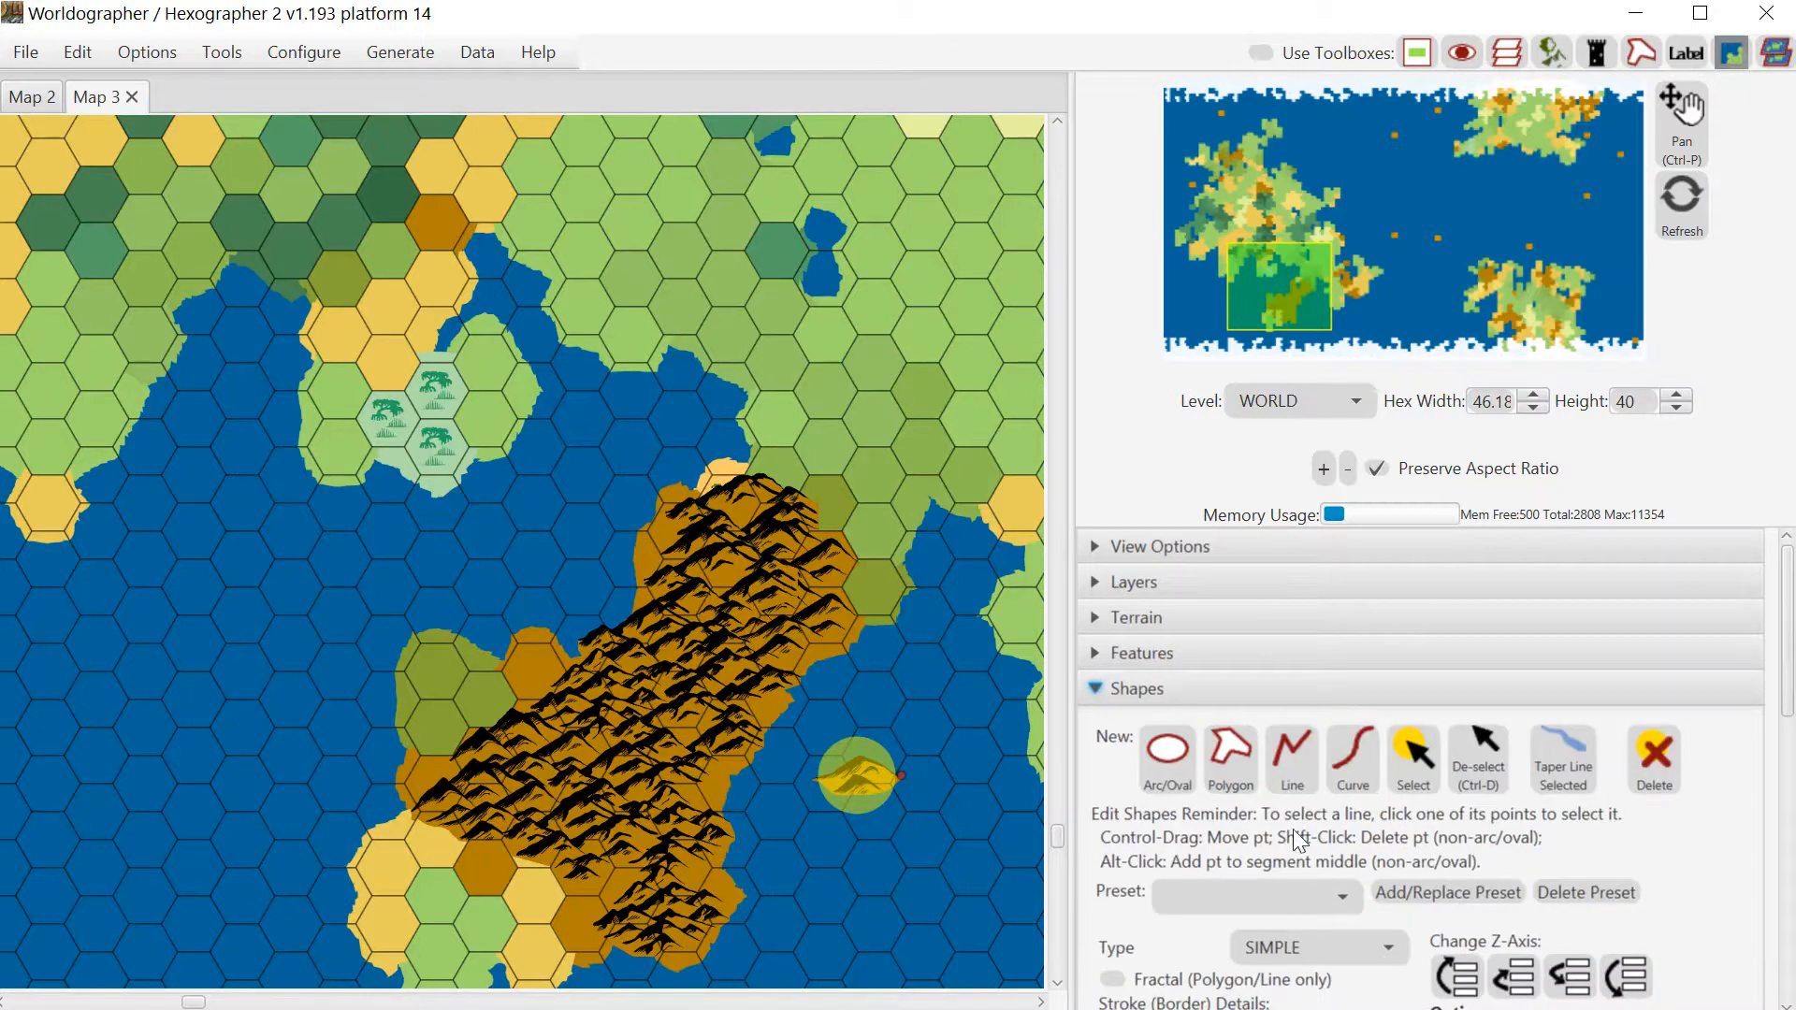
left_click(1412, 756)
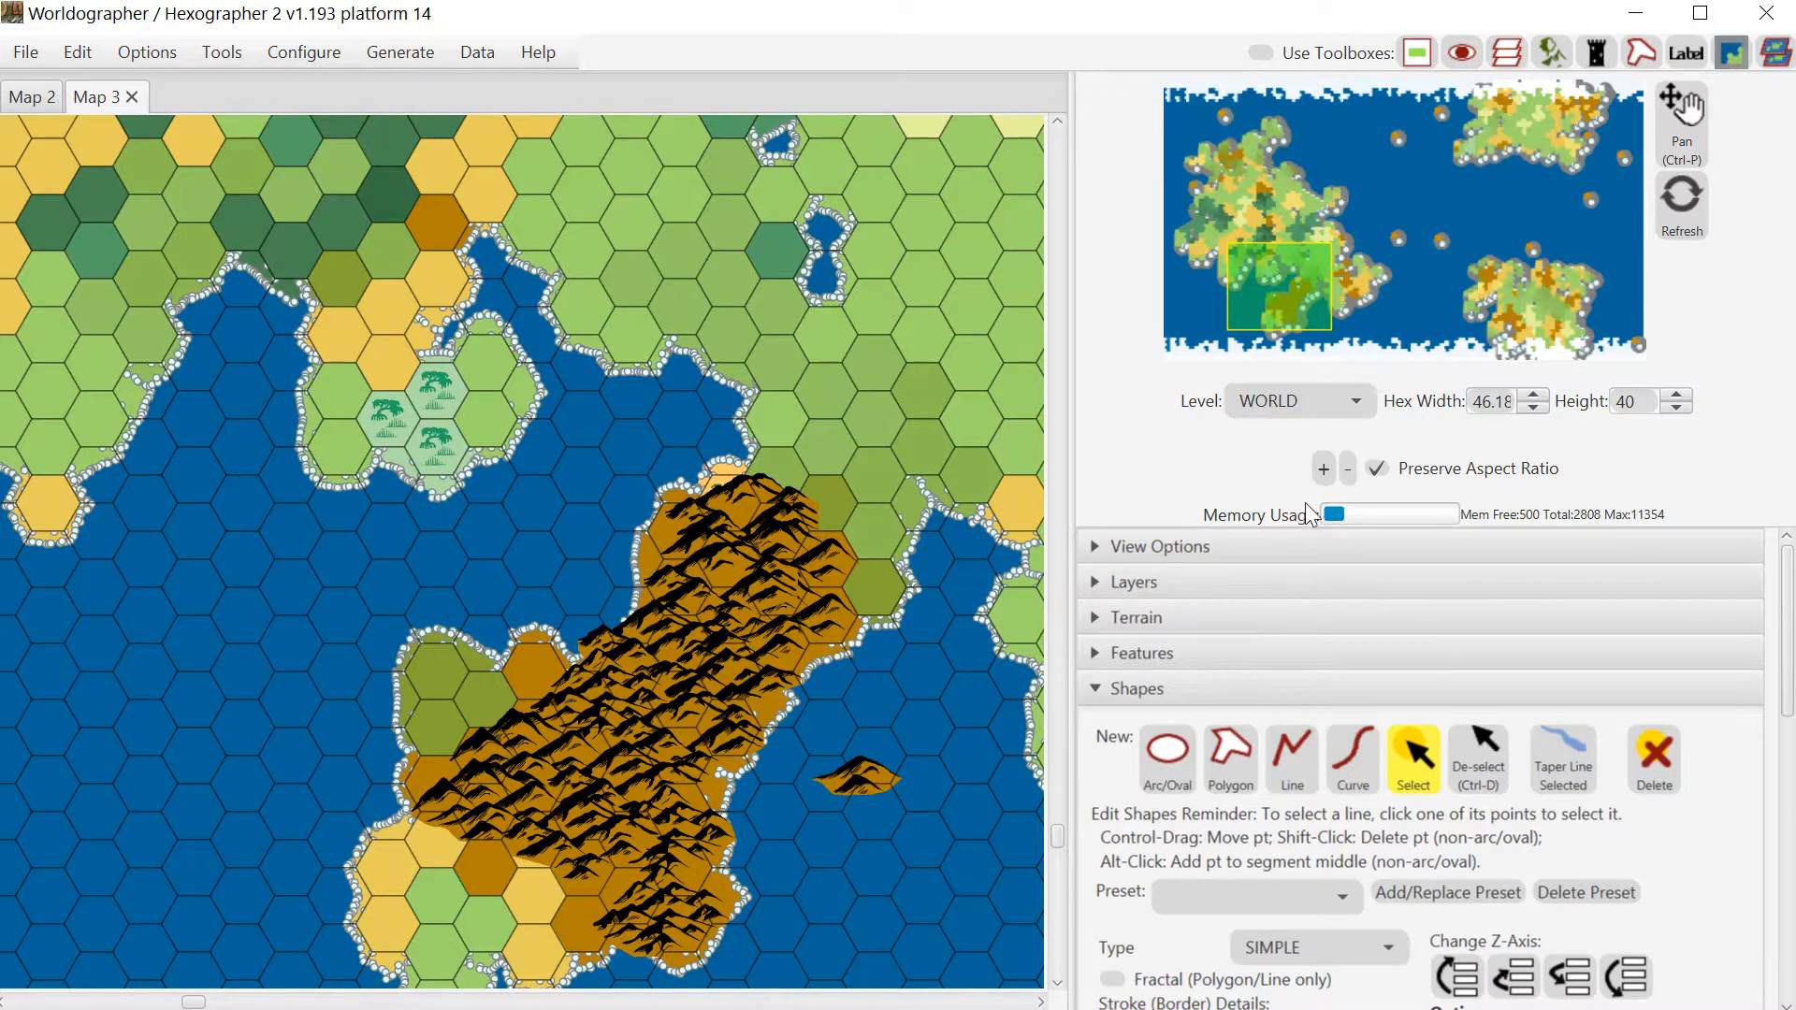
left_click(1321, 473)
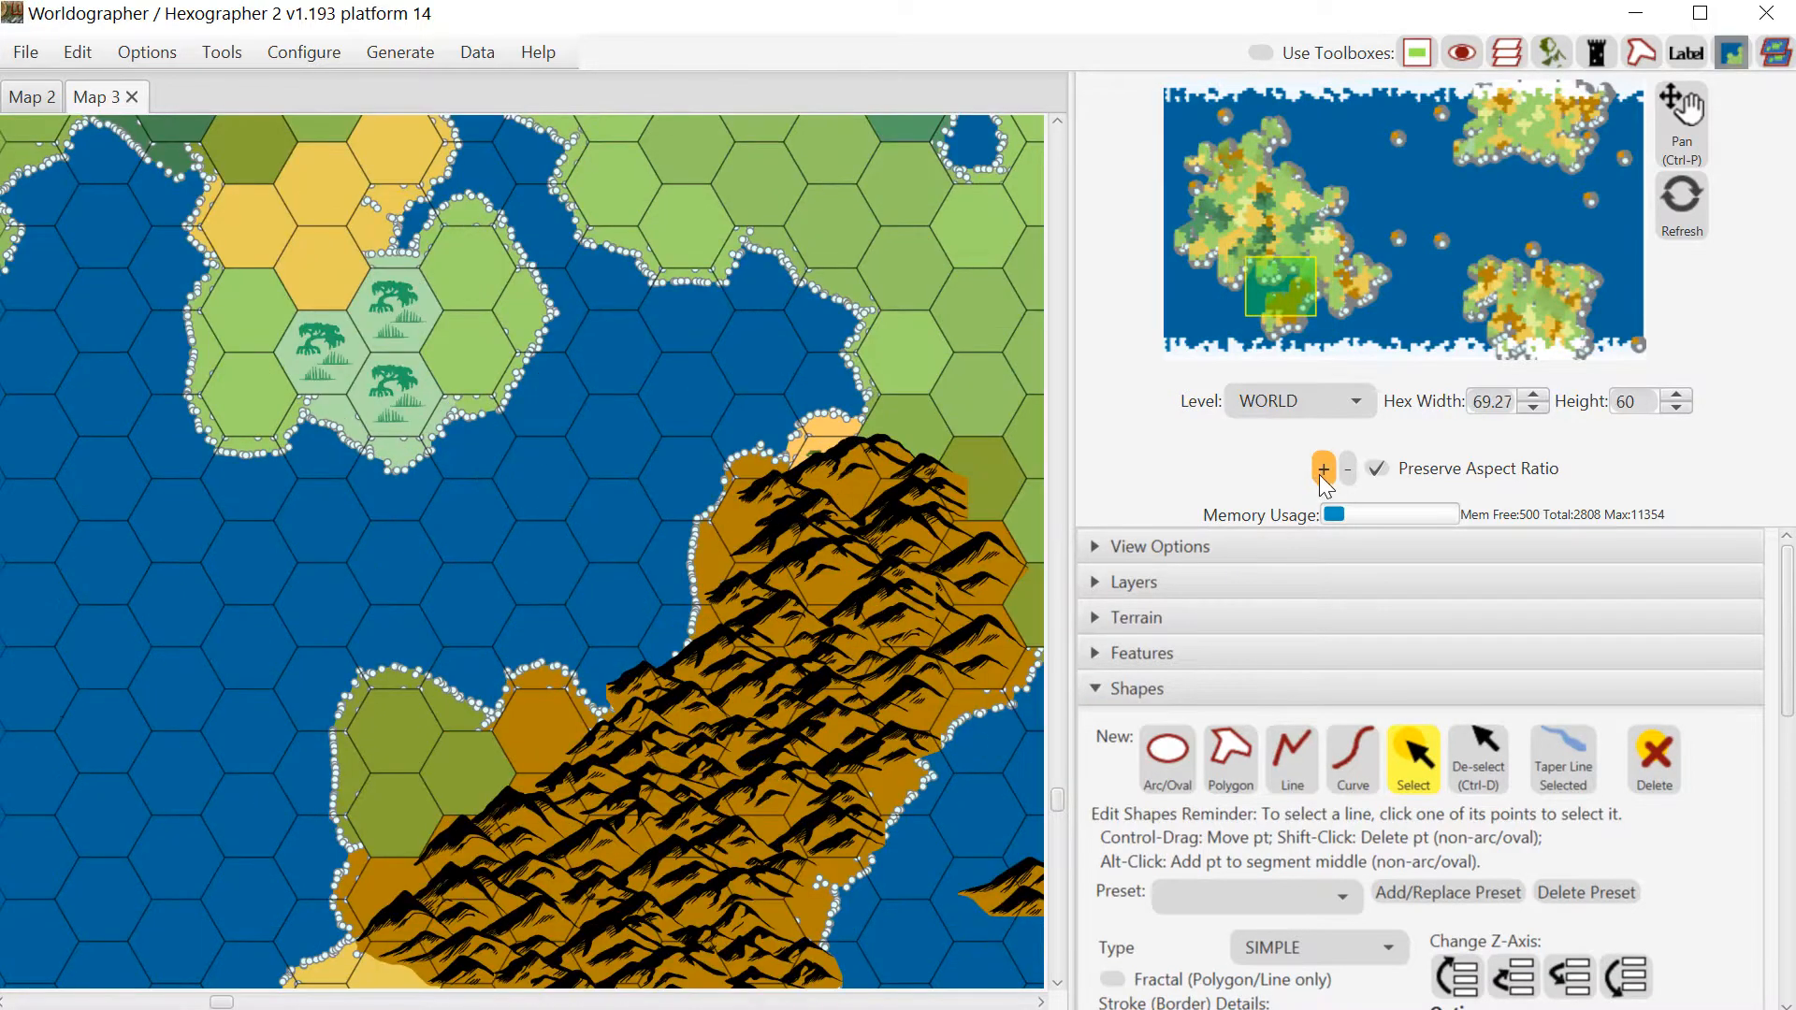
mouse_move(1299, 305)
left_mouse_down()
mouse_move(1299, 279)
mouse_move(1295, 303)
left_mouse_up()
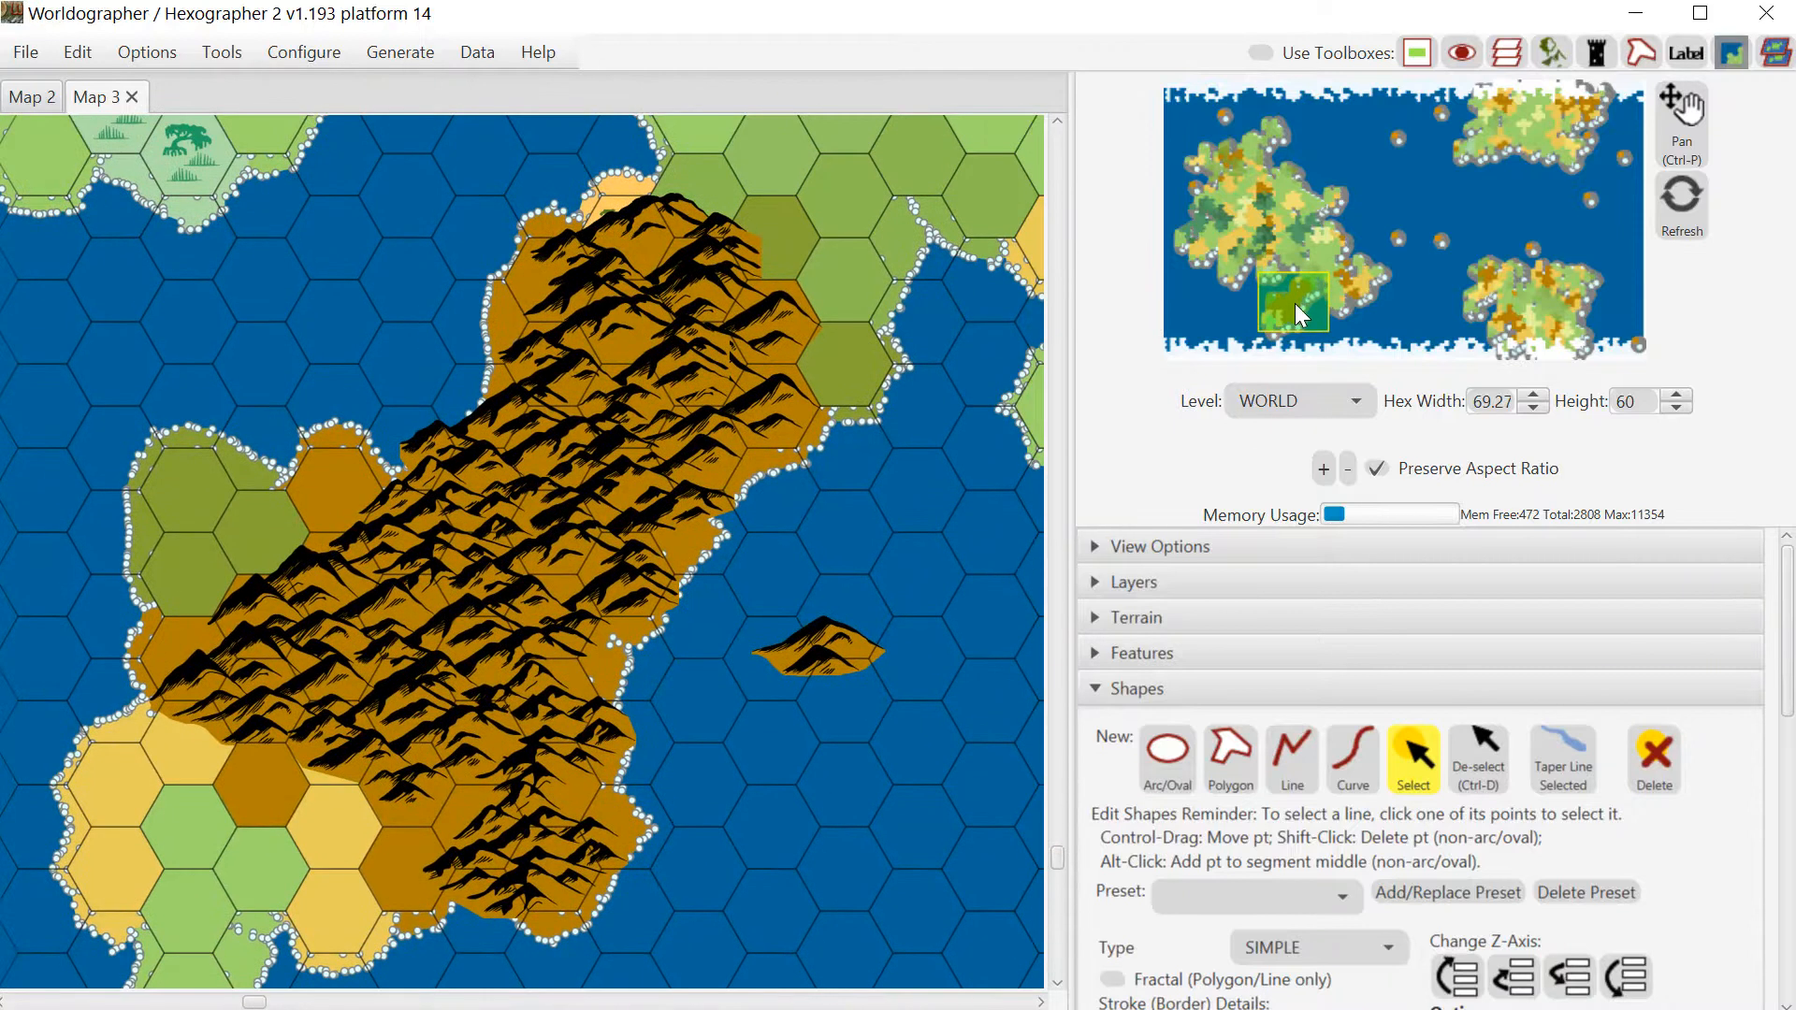
left_click(774, 473)
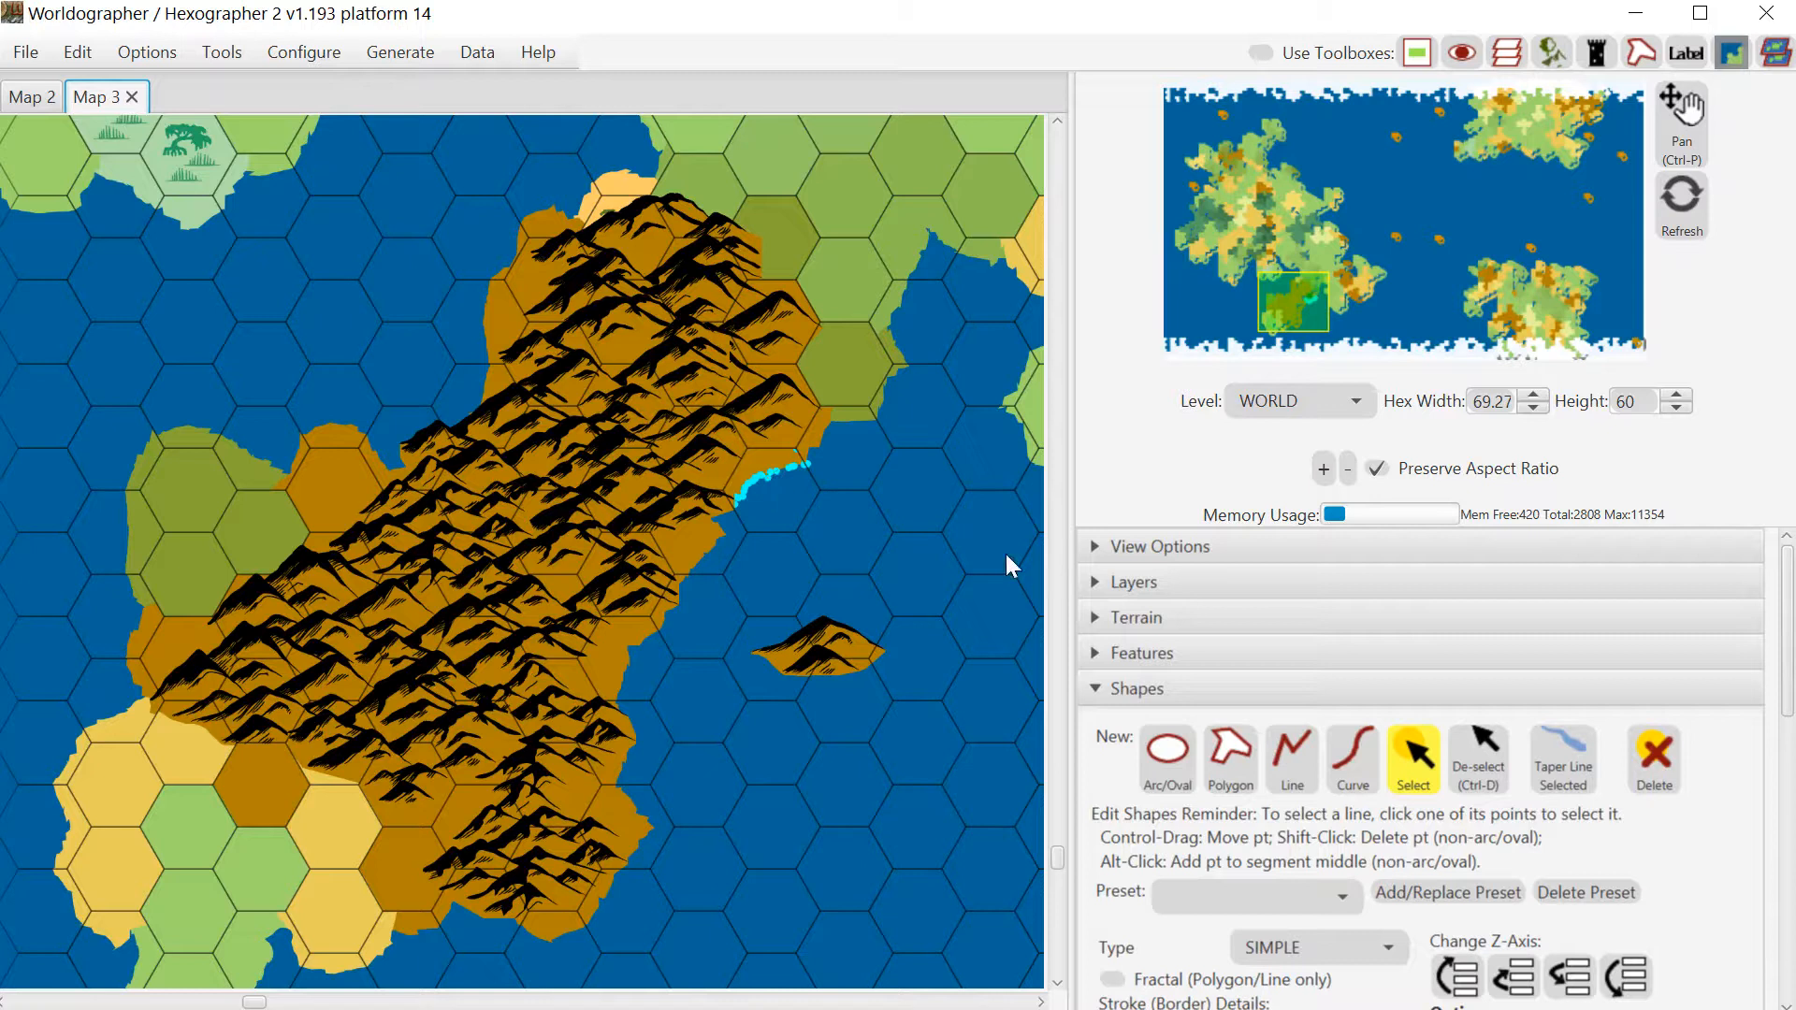
Move the small mountain feature from the eastern water onto the bare brown hex at the peninsula's north-western edge
left_click(1191, 662)
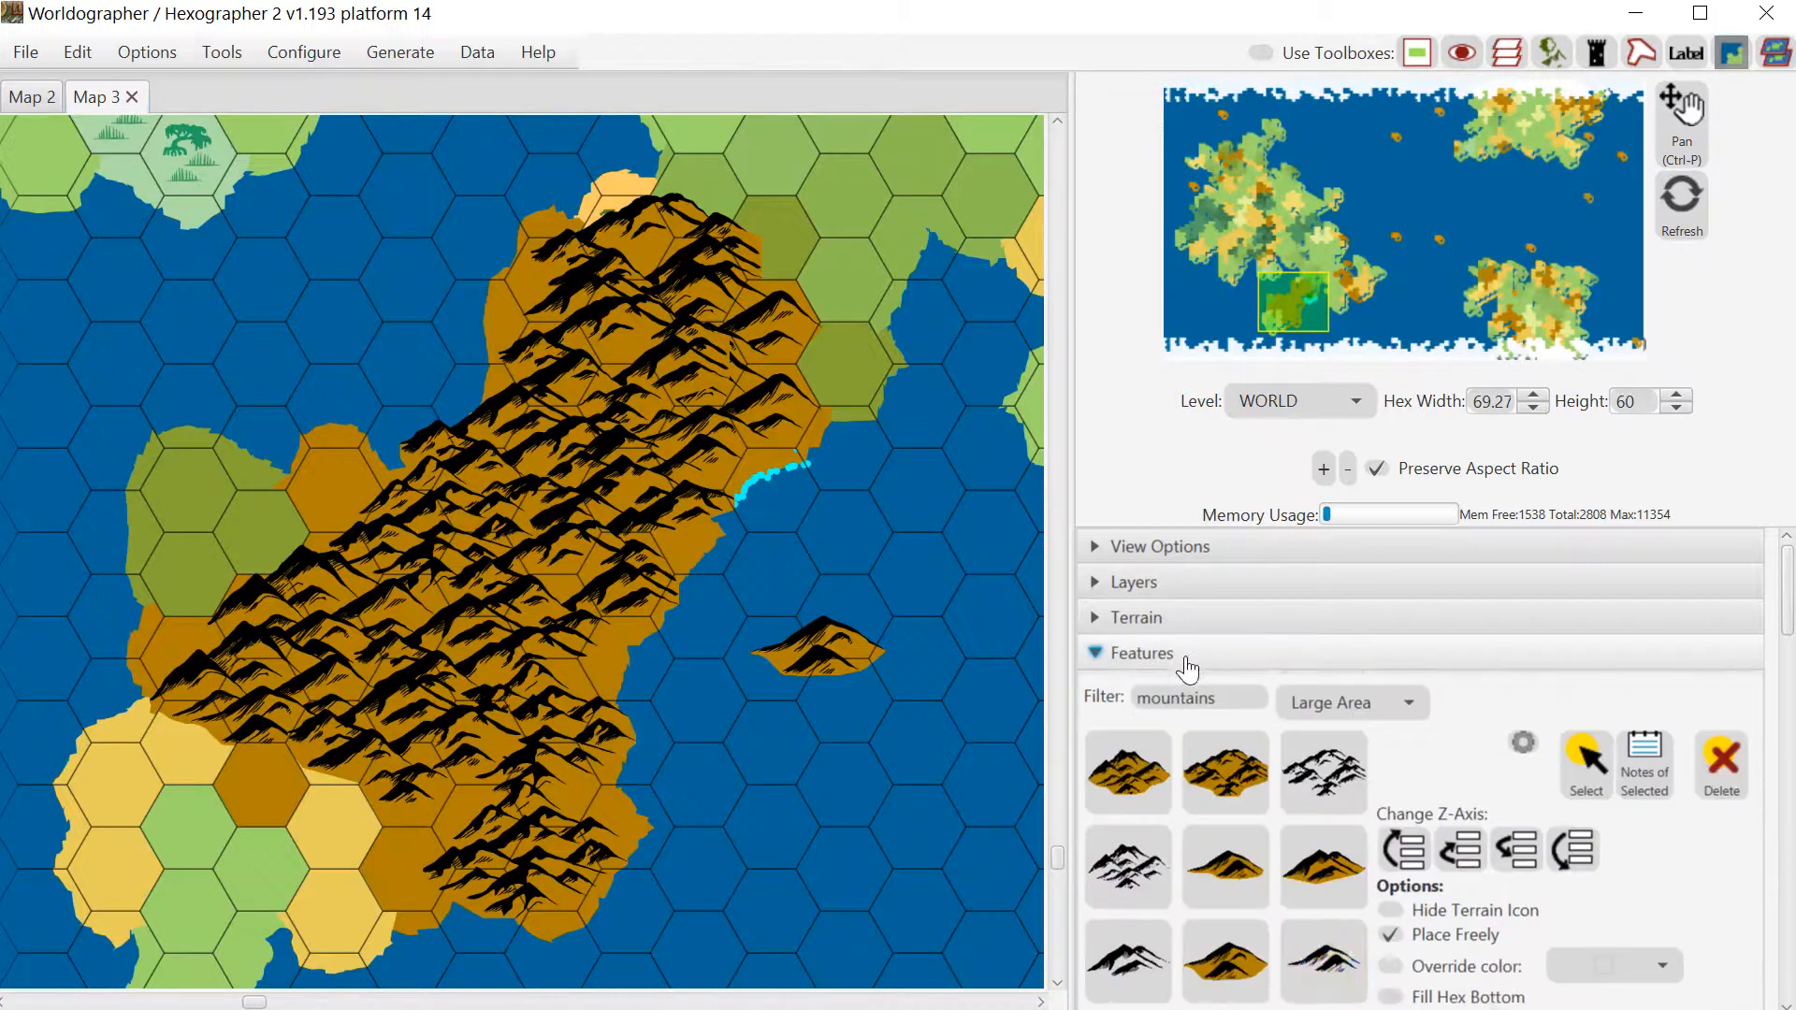
left_click(1581, 758)
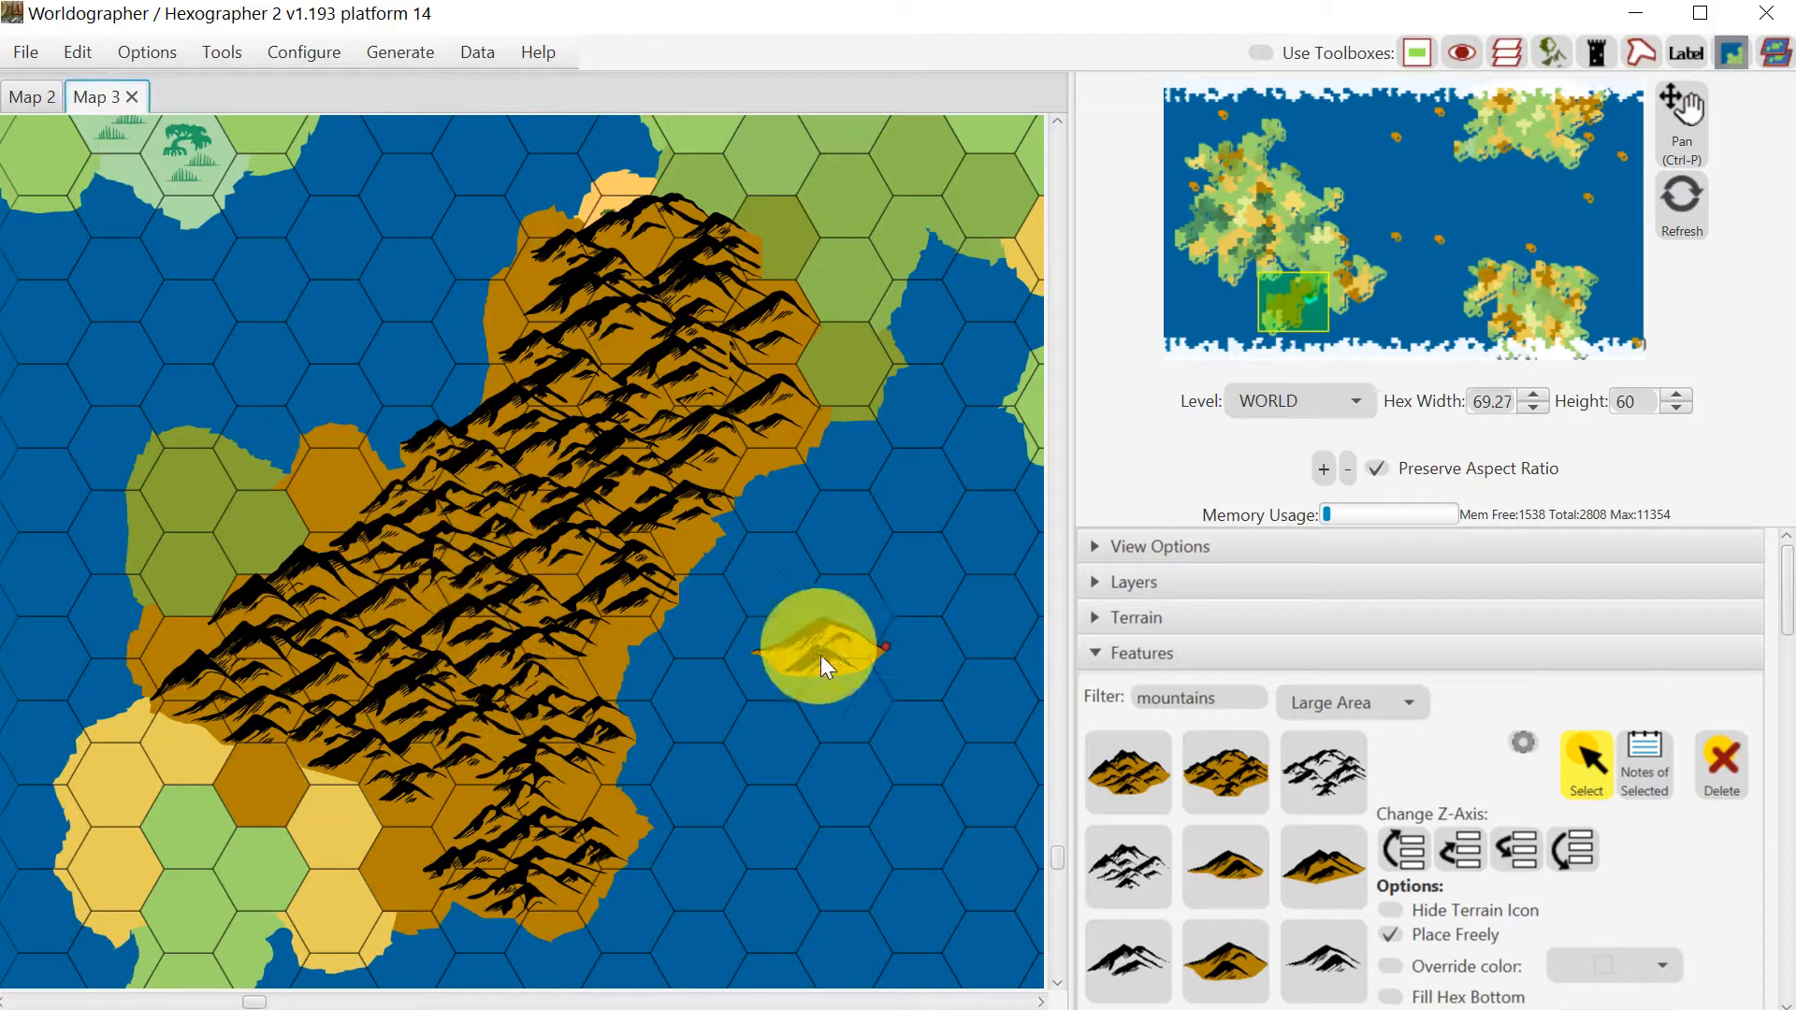
left_click_drag(821, 655, 350, 479)
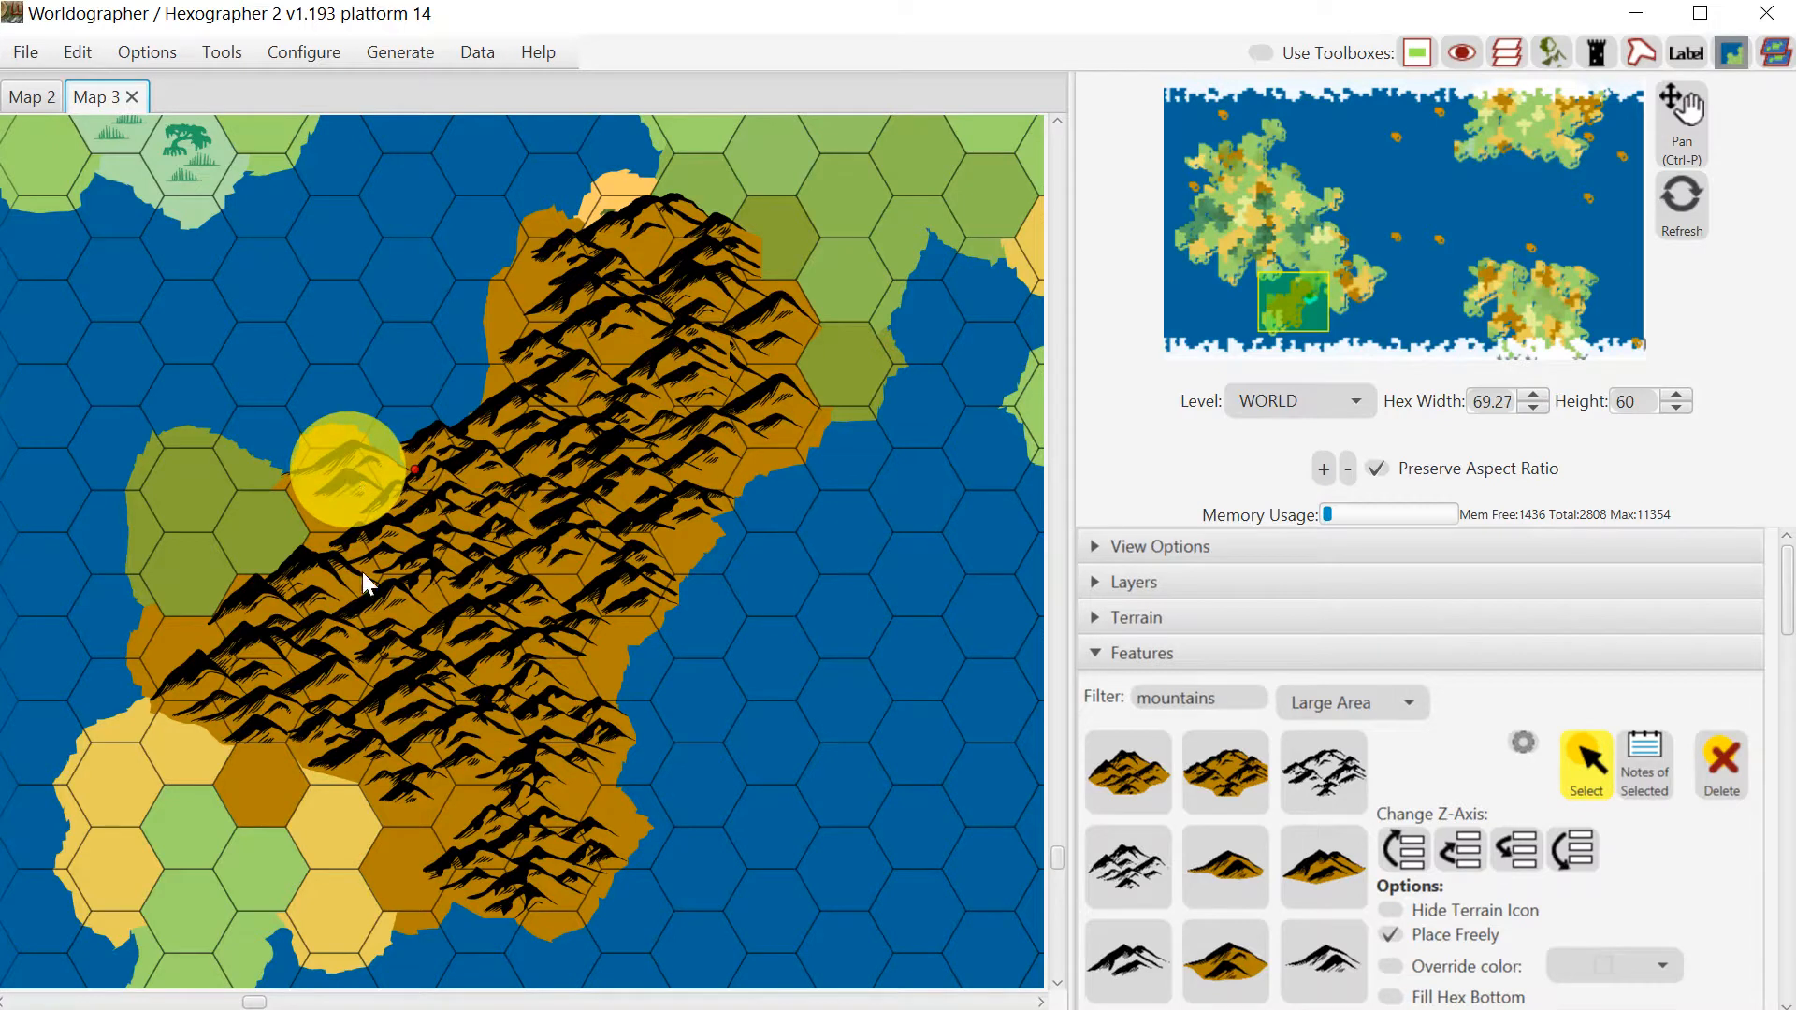
Shift the overlapping mountain features at the range's south-western end slightly so they fit inside the brown hexes and coastline
left_click(374, 645)
left_click(378, 617)
left_click(215, 677)
left_click_drag(212, 676, 251, 655)
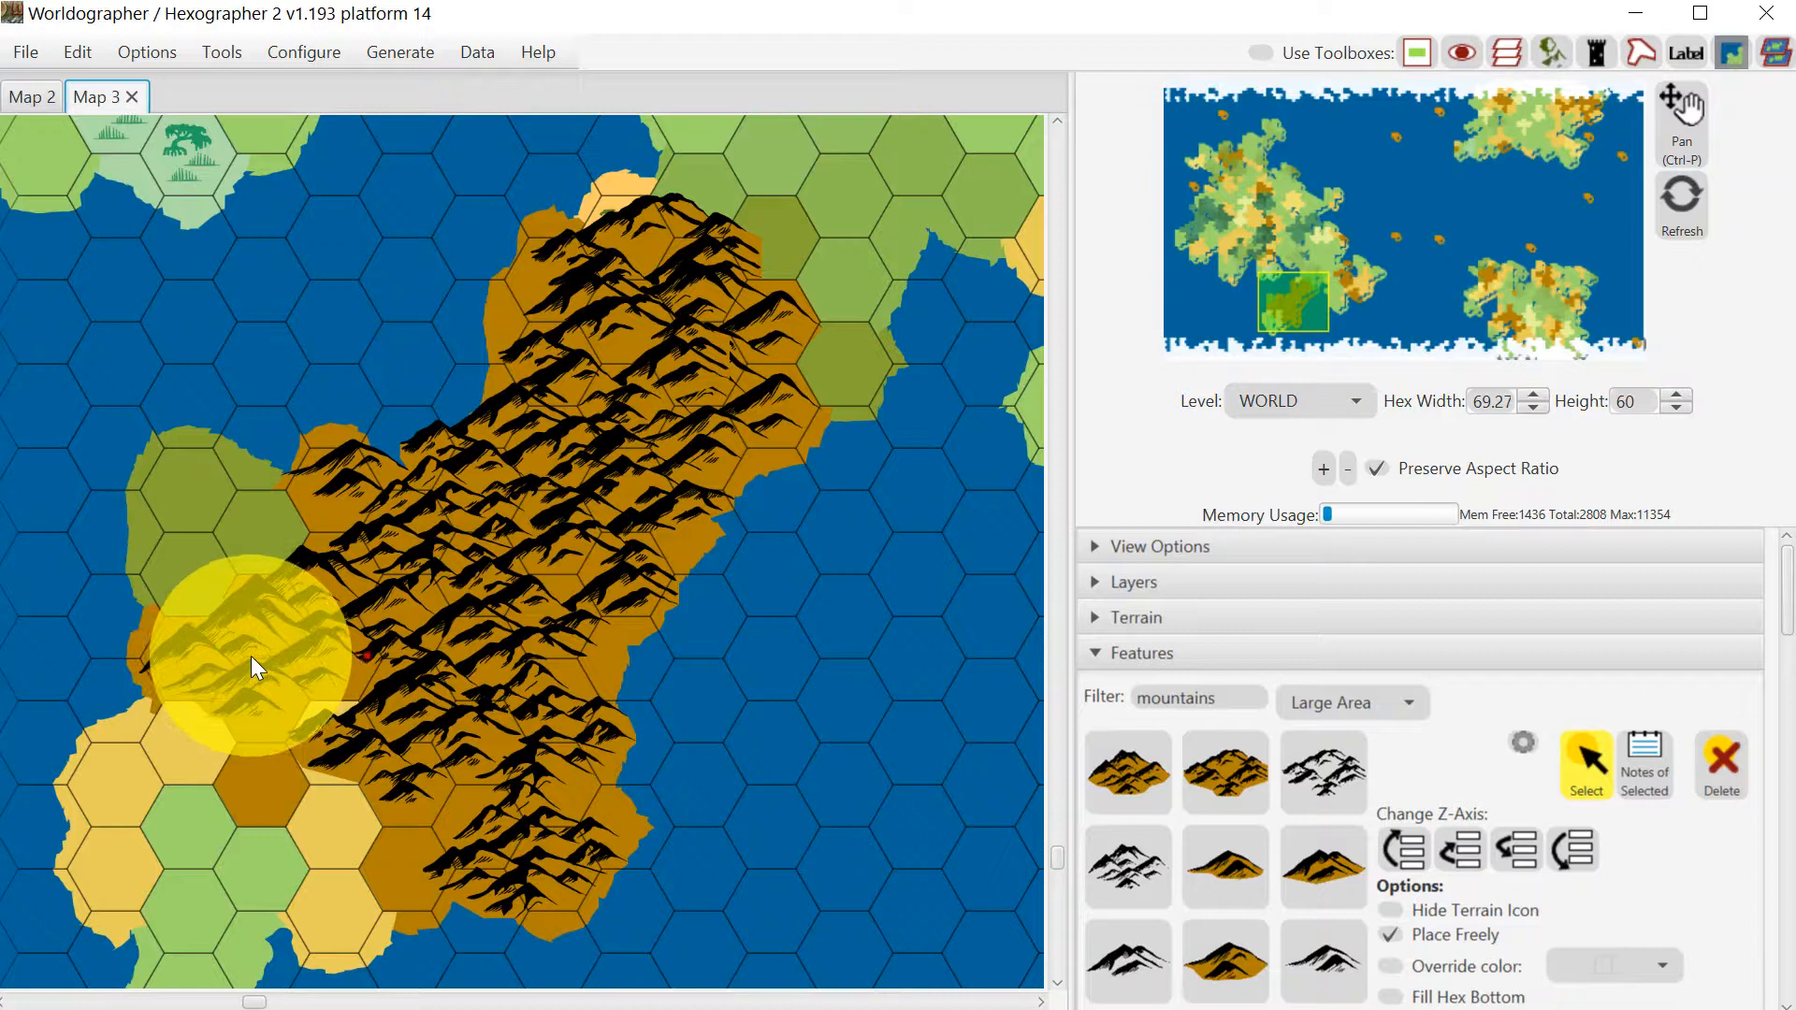
left_click(348, 747)
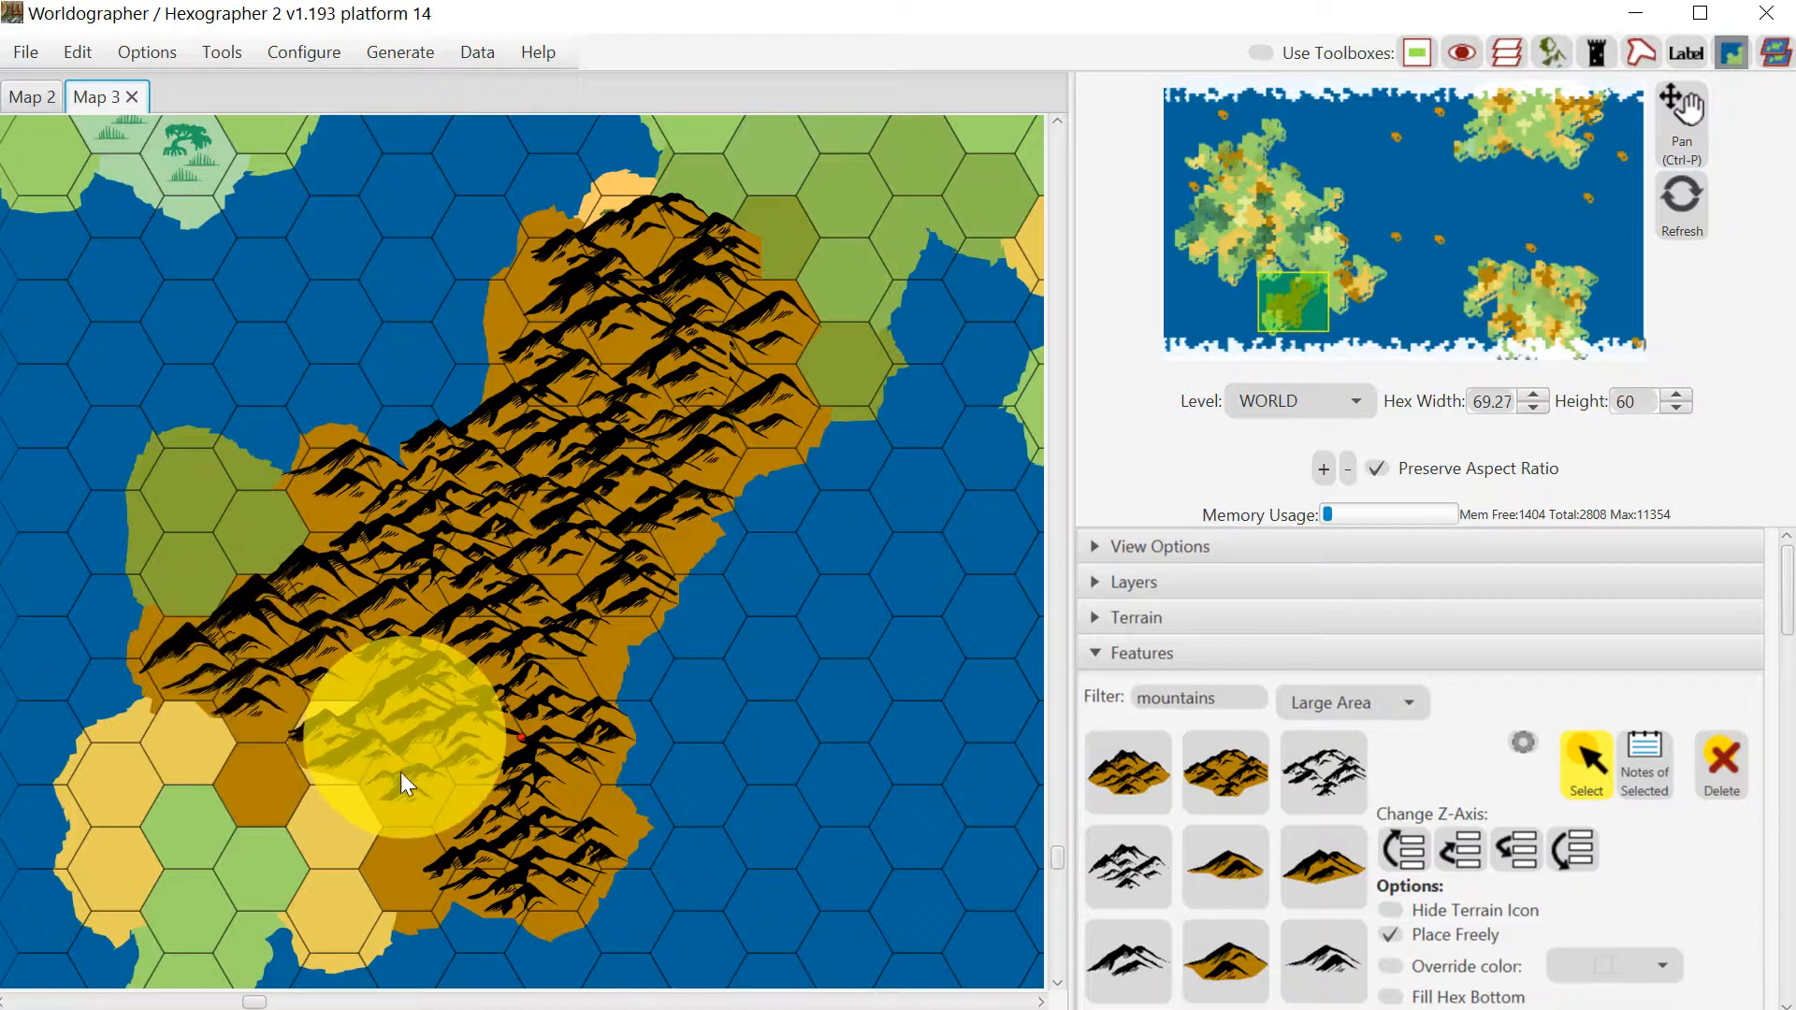
Paint the two yellow hexes beside the southern mountains with the Classic set's Mtns terrain
left_click(1169, 619)
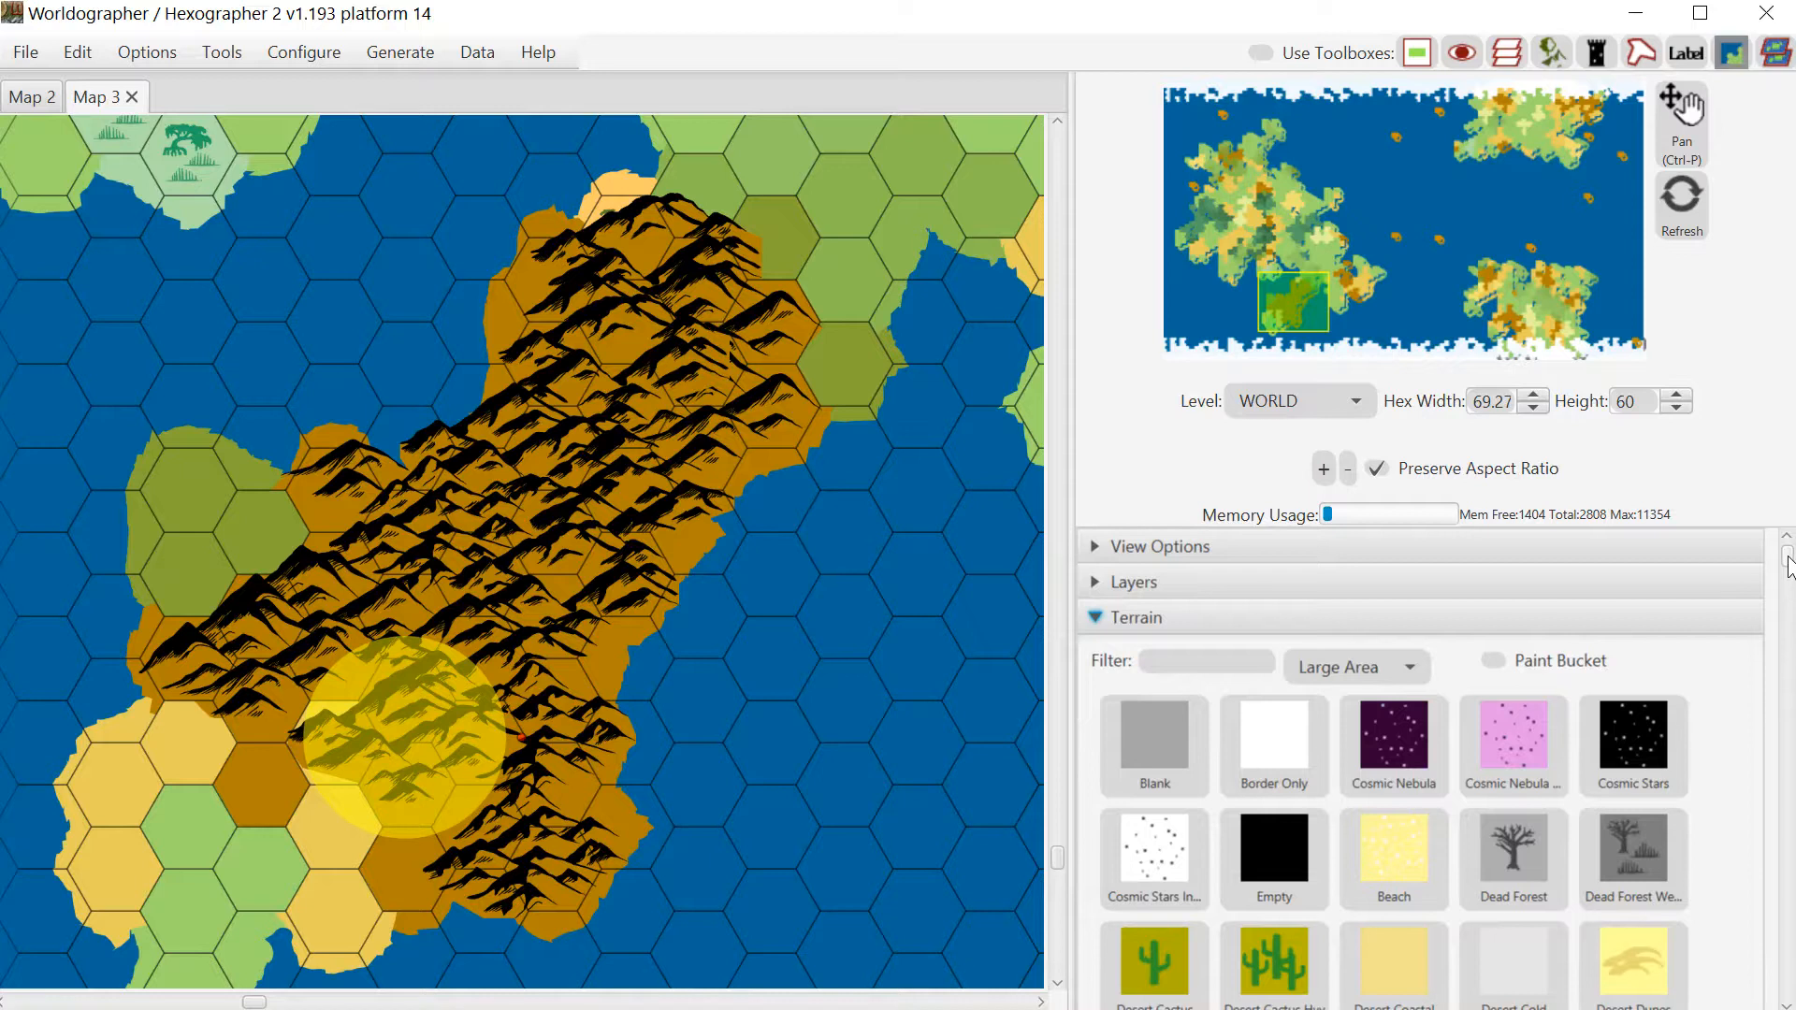
left_click_drag(1789, 563, 1757, 748)
scroll(1755, 786, "up", 15)
left_click(1355, 667)
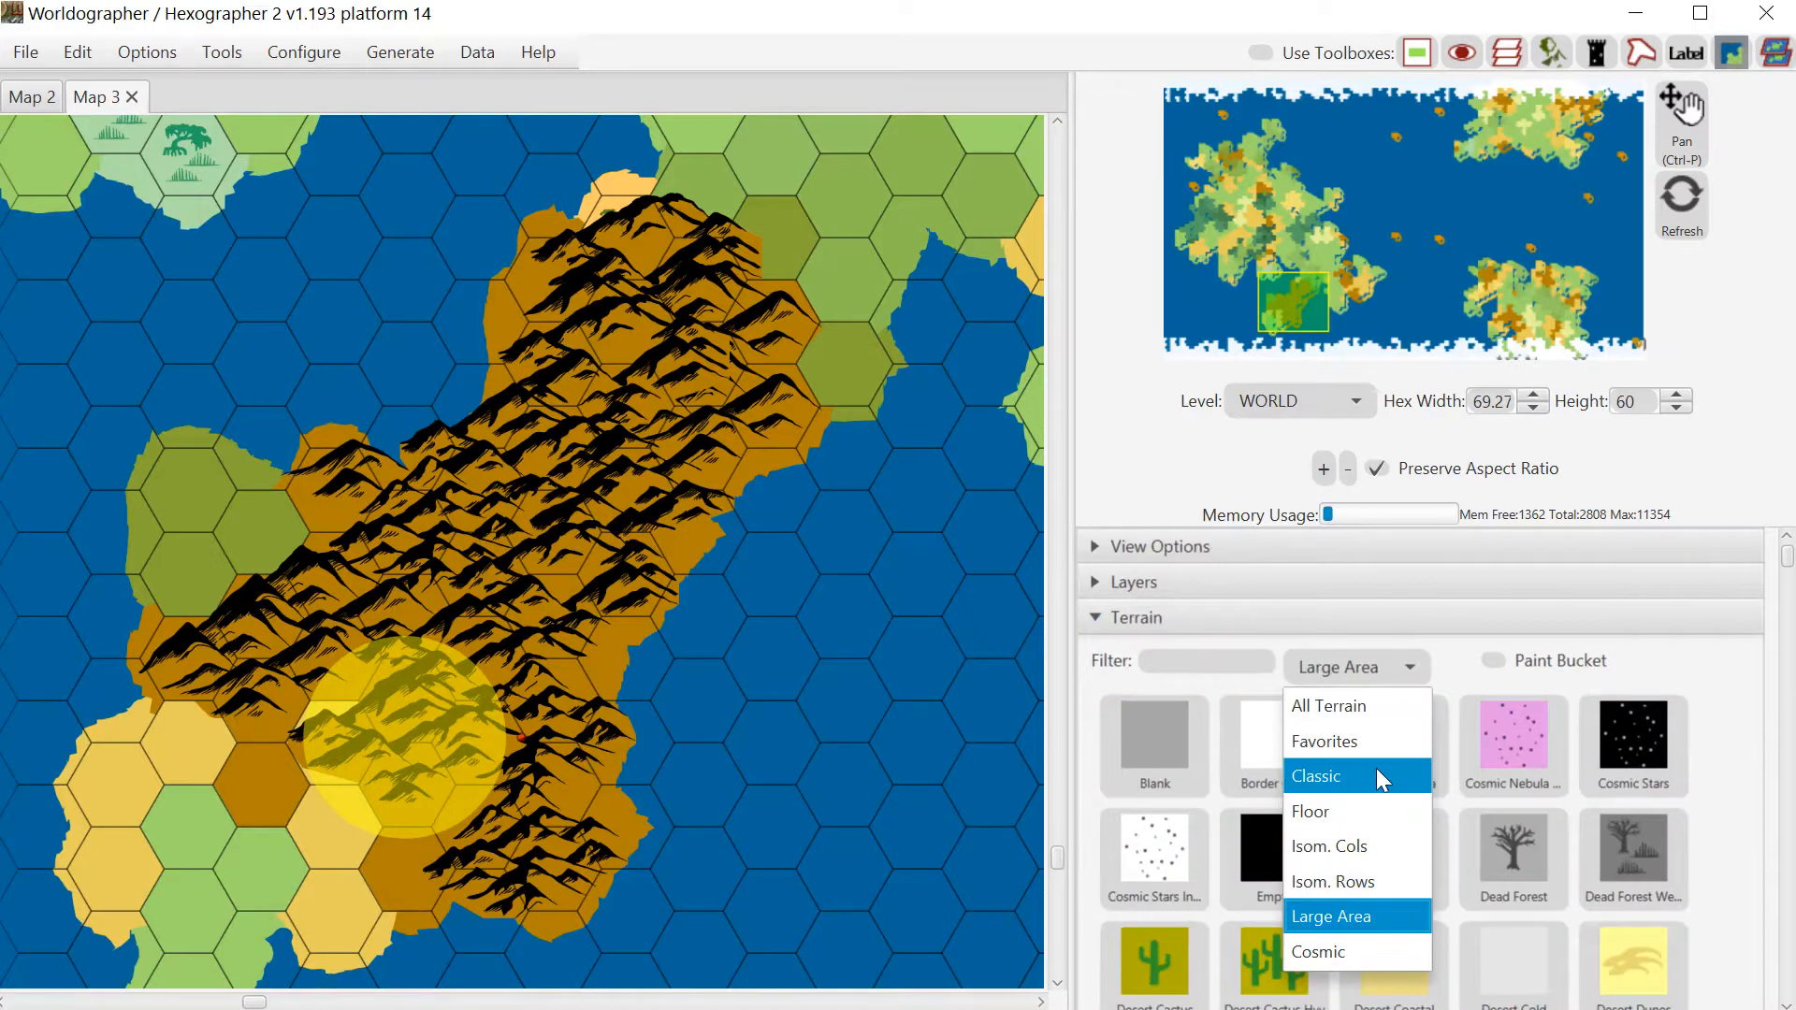
left_click(1347, 777)
left_click_drag(1789, 607, 1768, 833)
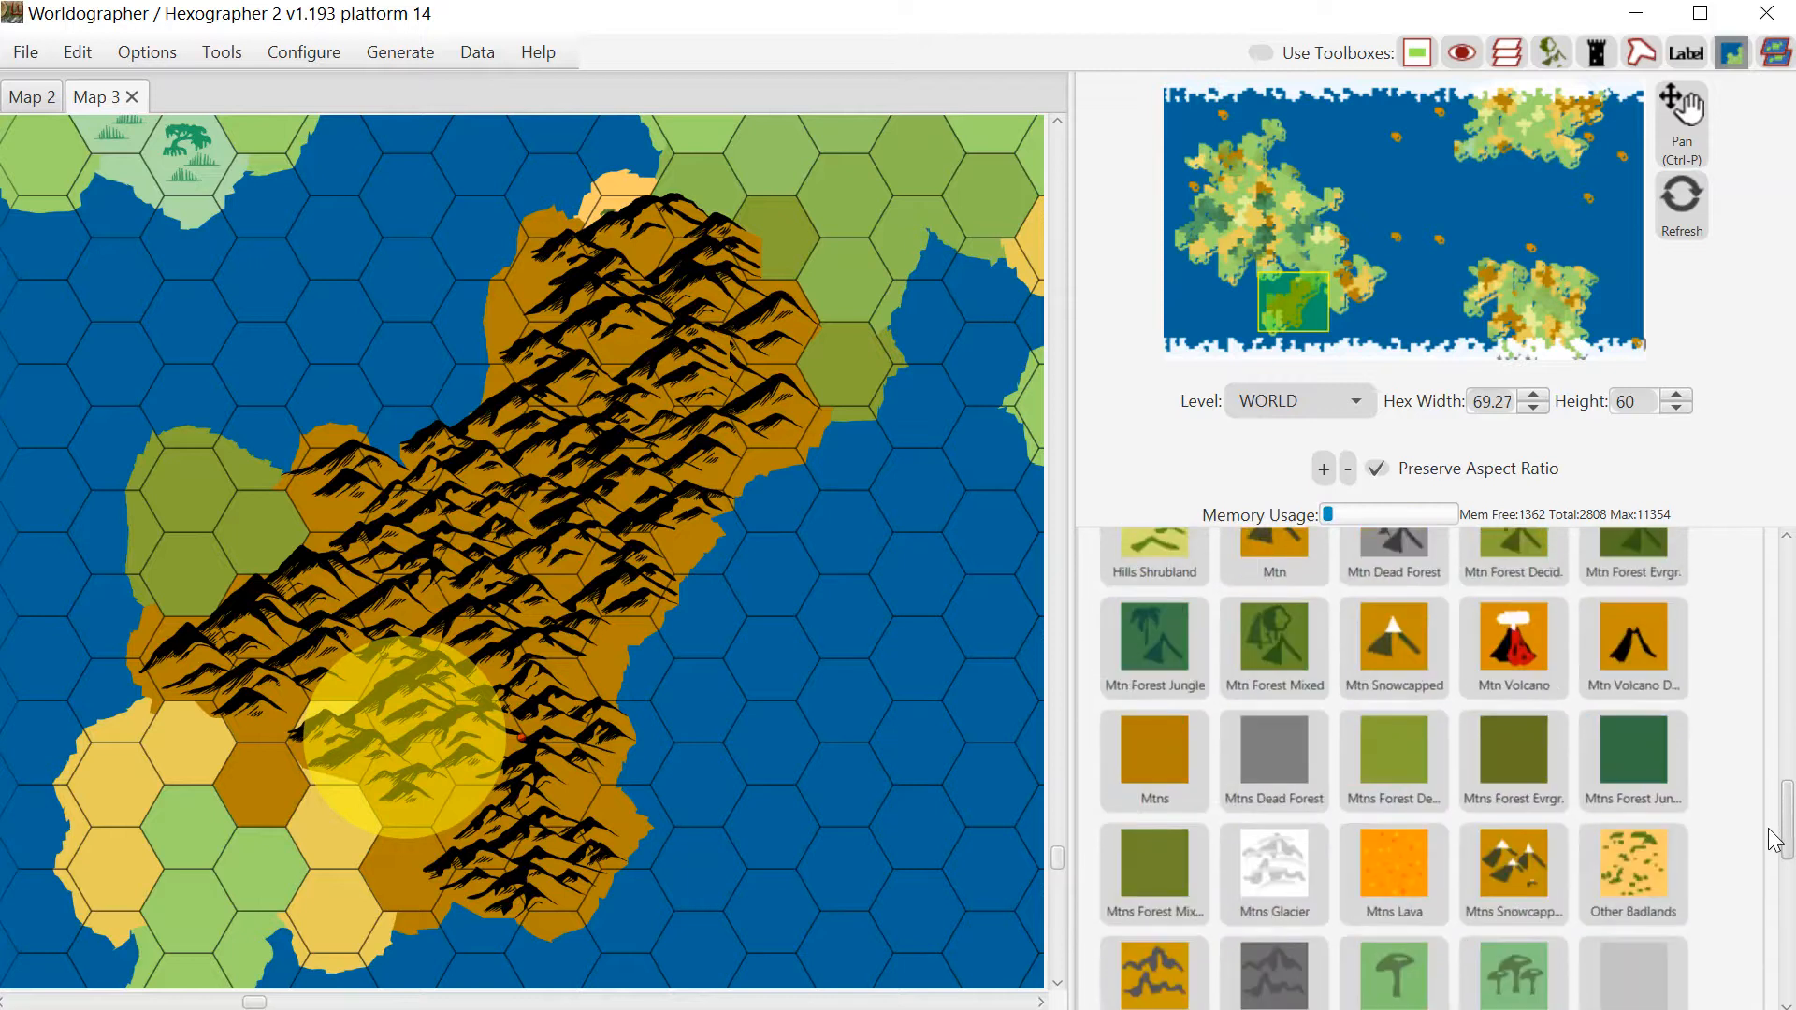
left_click(1160, 776)
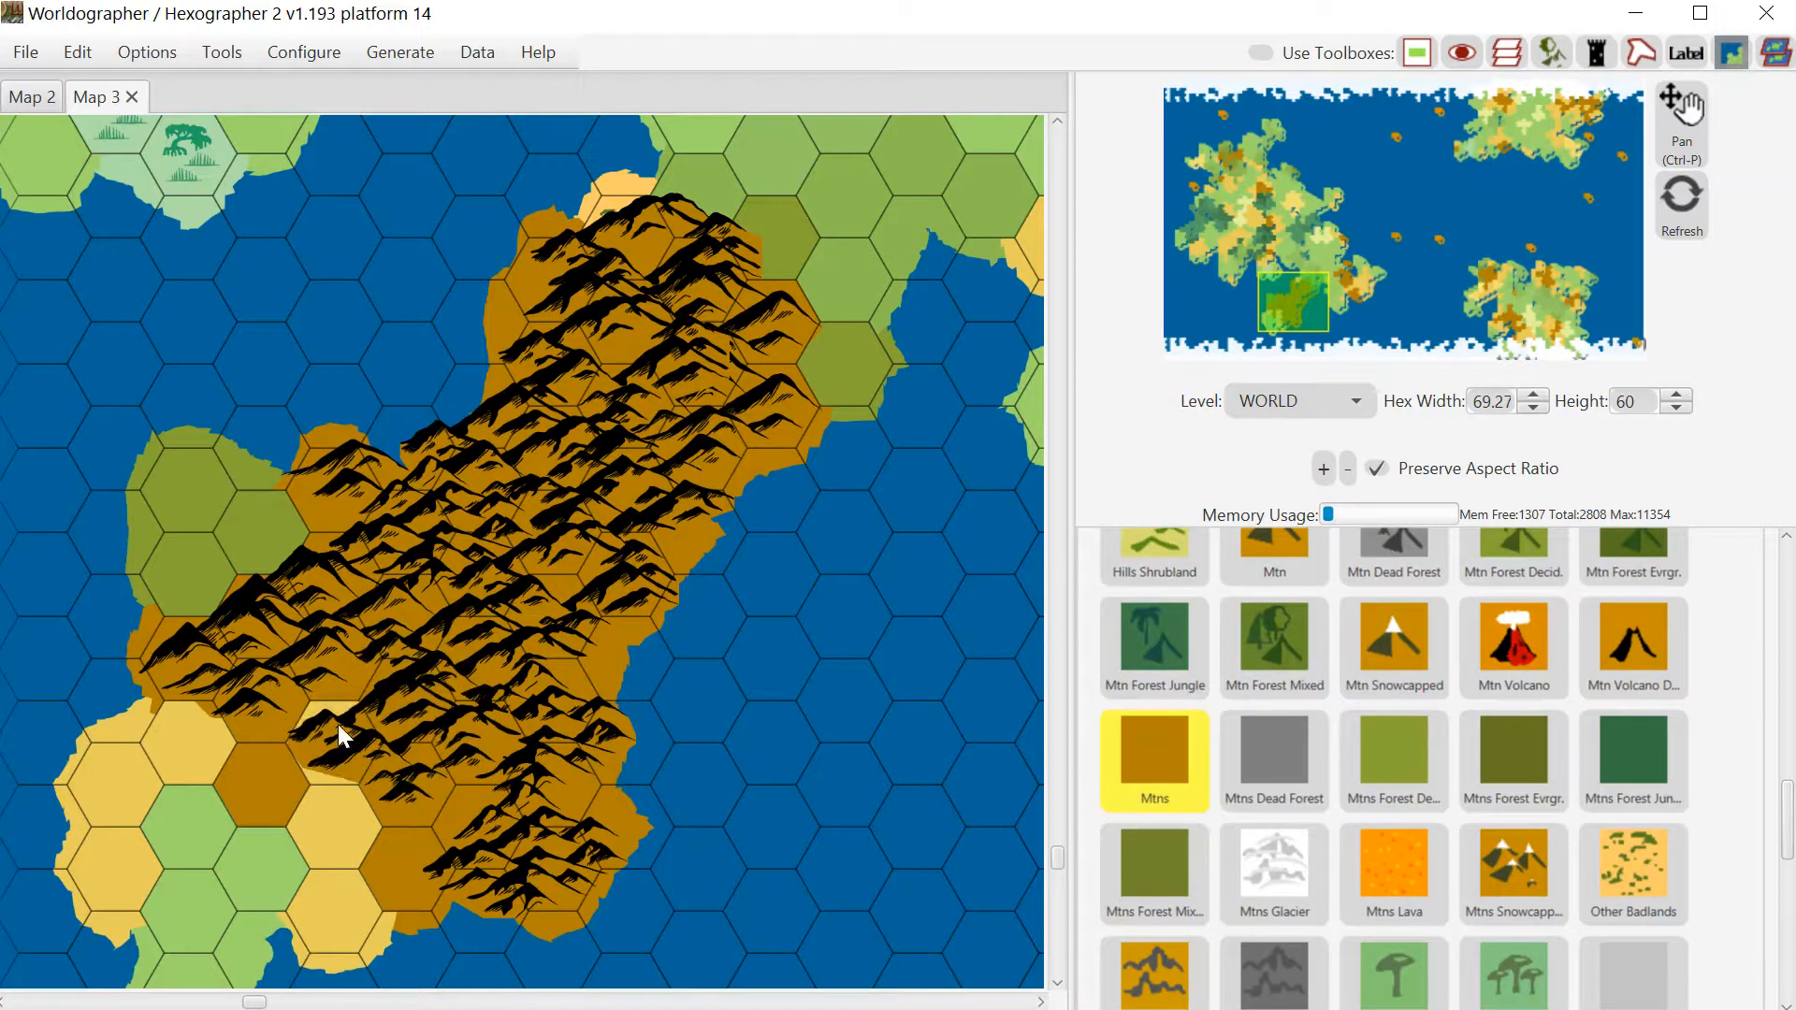
left_click(338, 724)
left_click(334, 812)
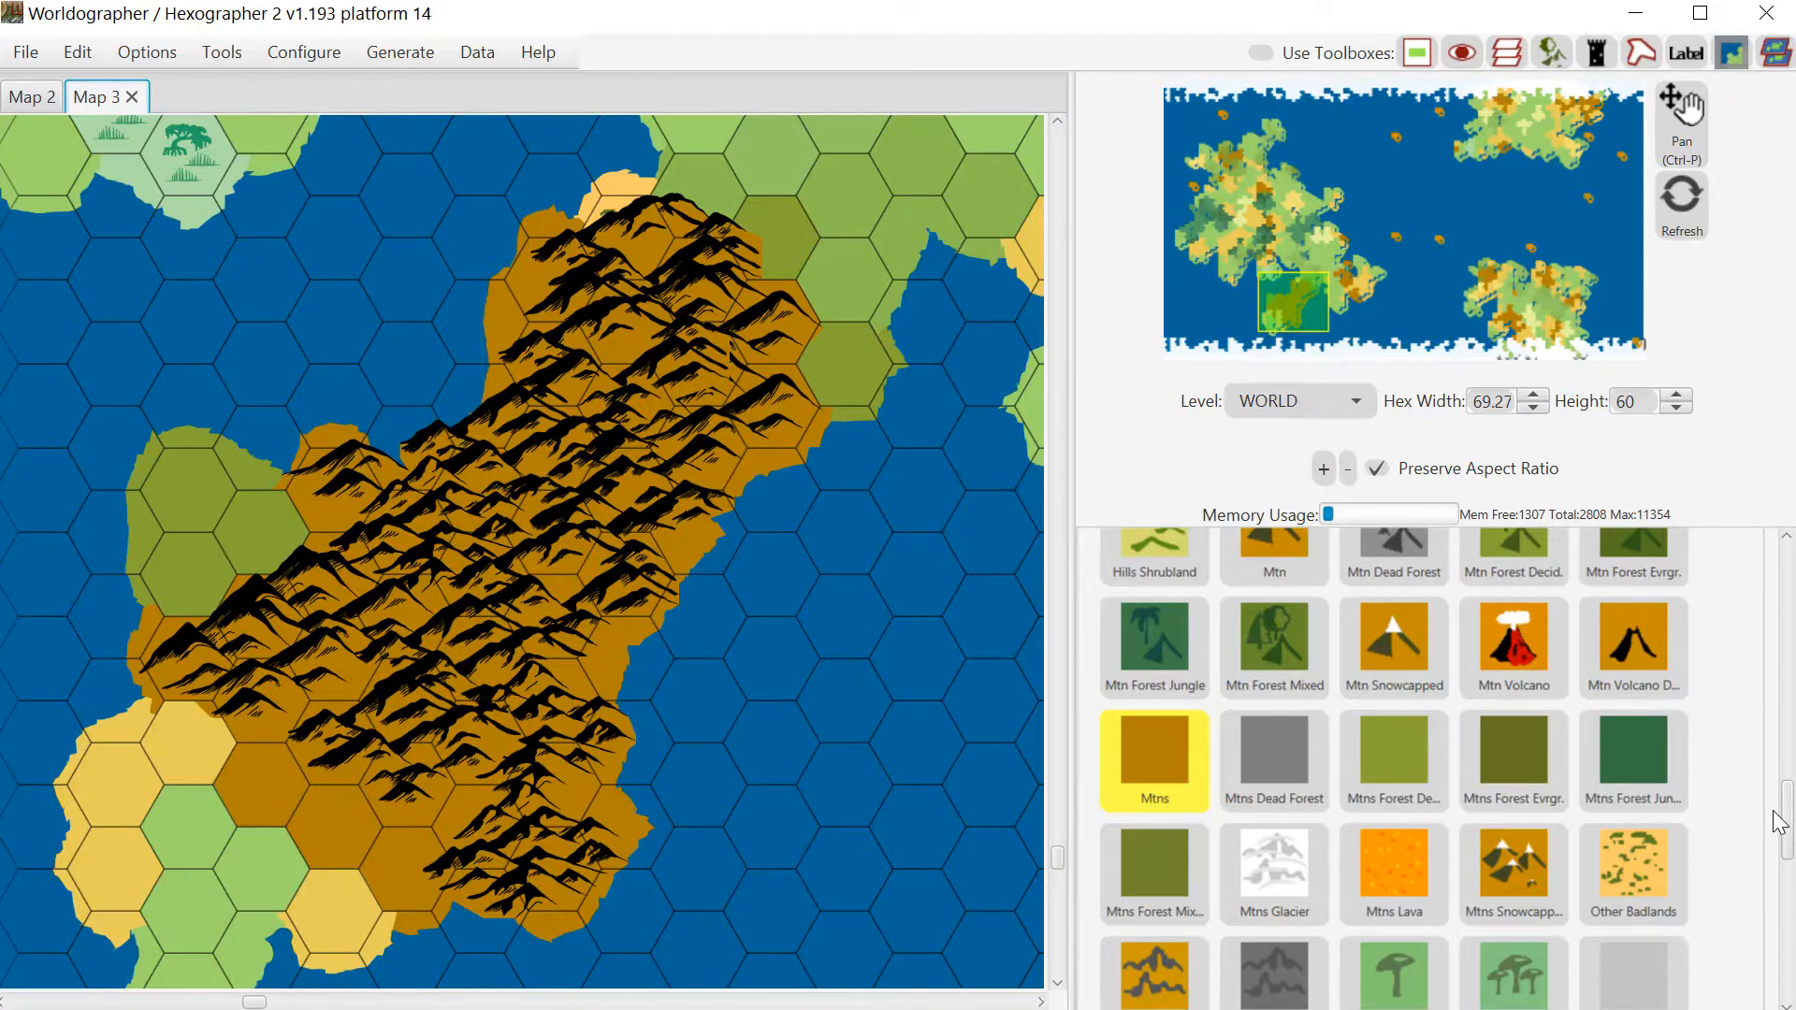
Paint the green hexes within the south-western yellow area with Hills terrain, undoing the last hex painted on the southern coast
left_click_drag(1787, 823, 1787, 752)
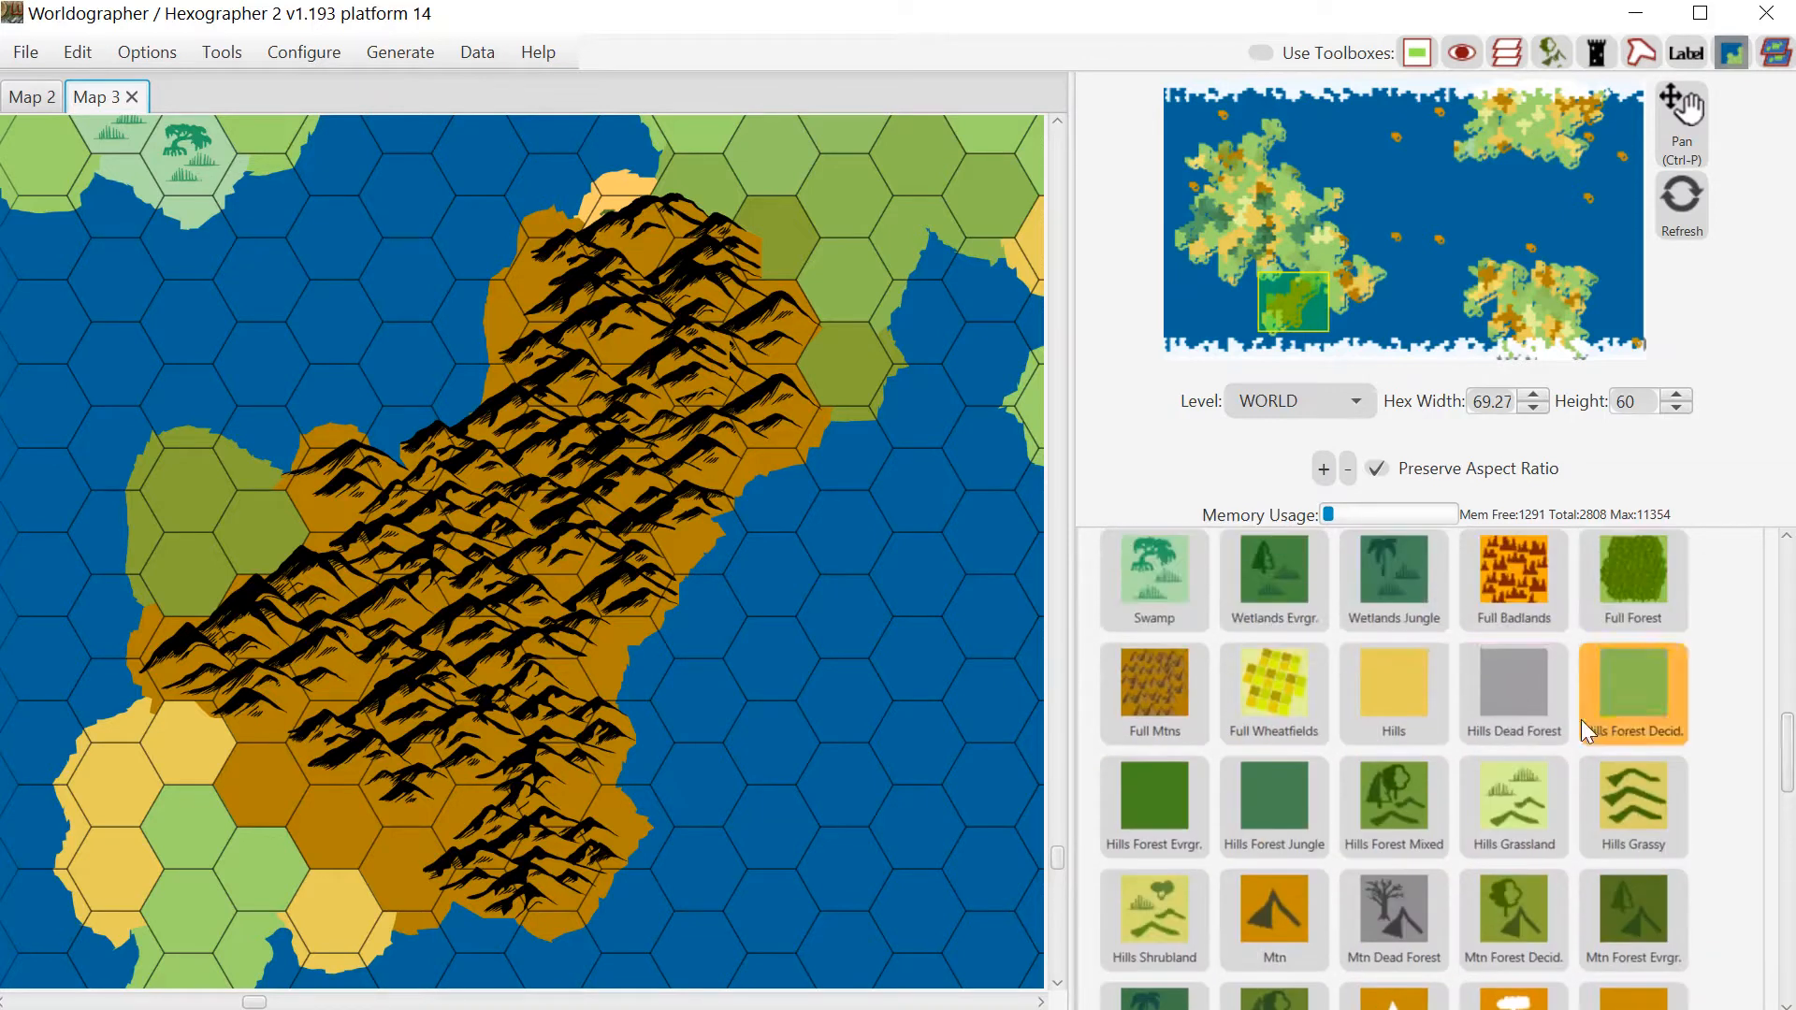
left_click(1406, 704)
left_click(187, 824)
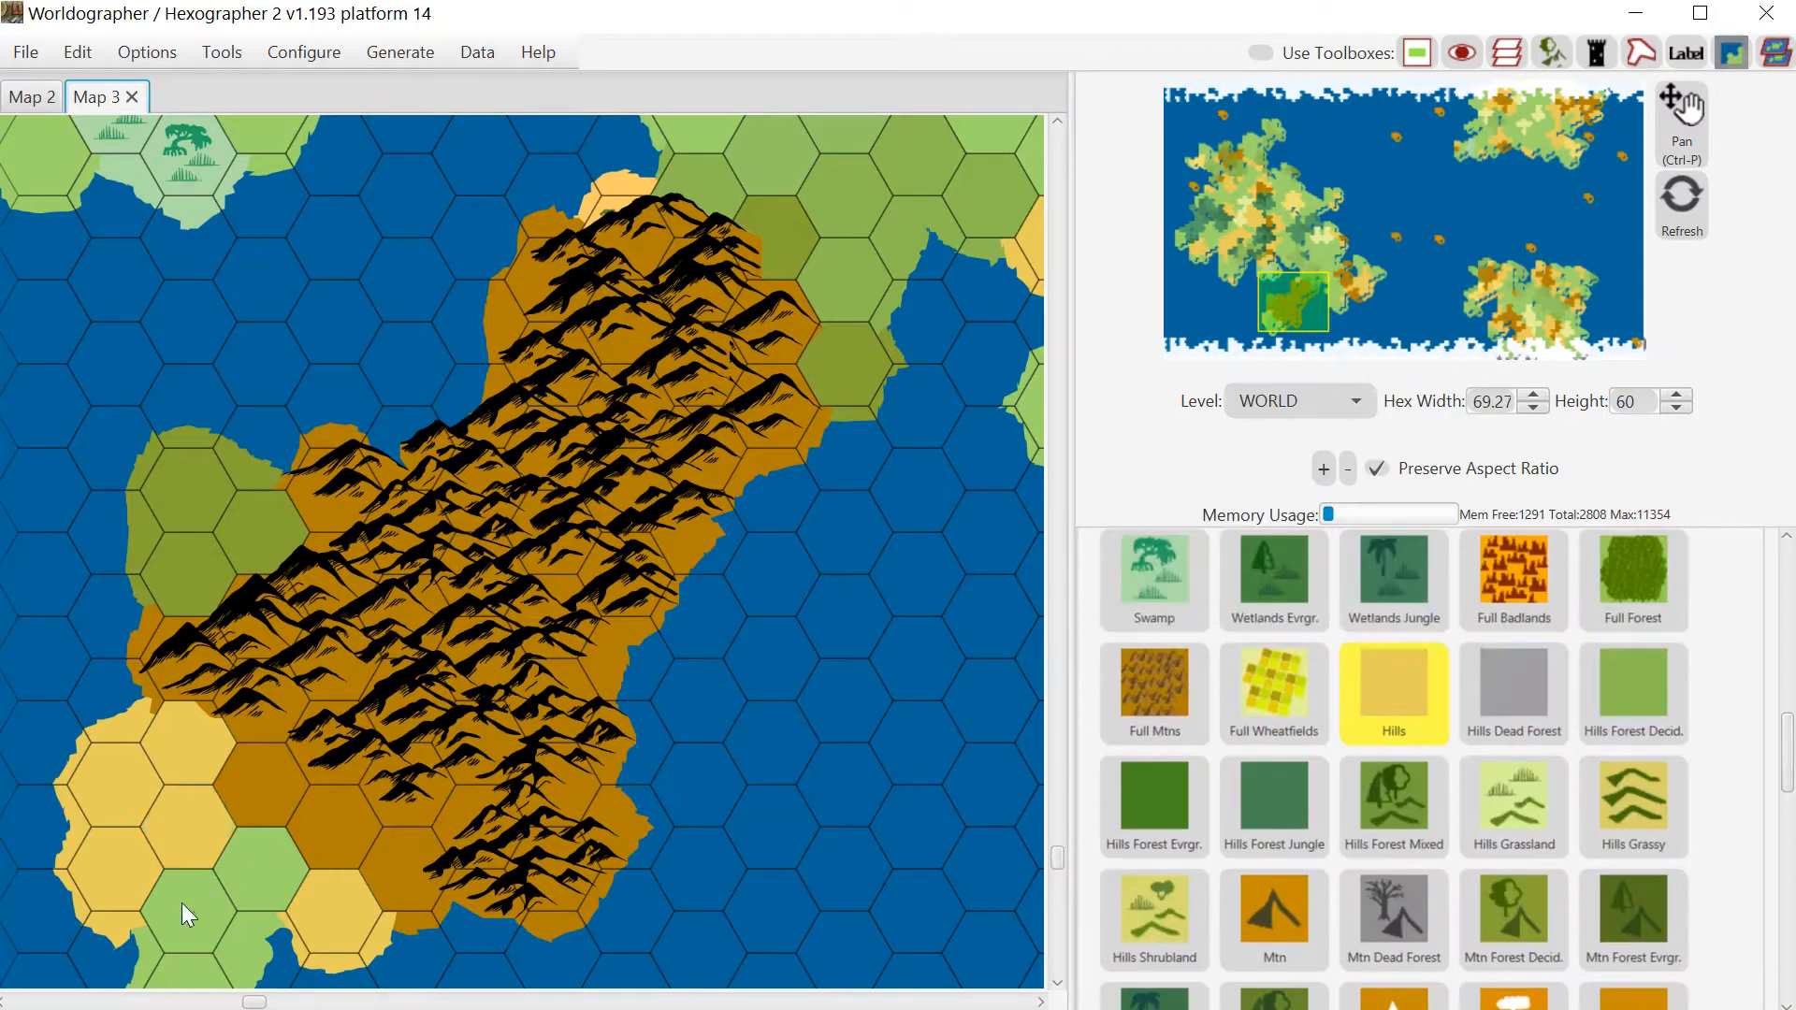
left_click(250, 932)
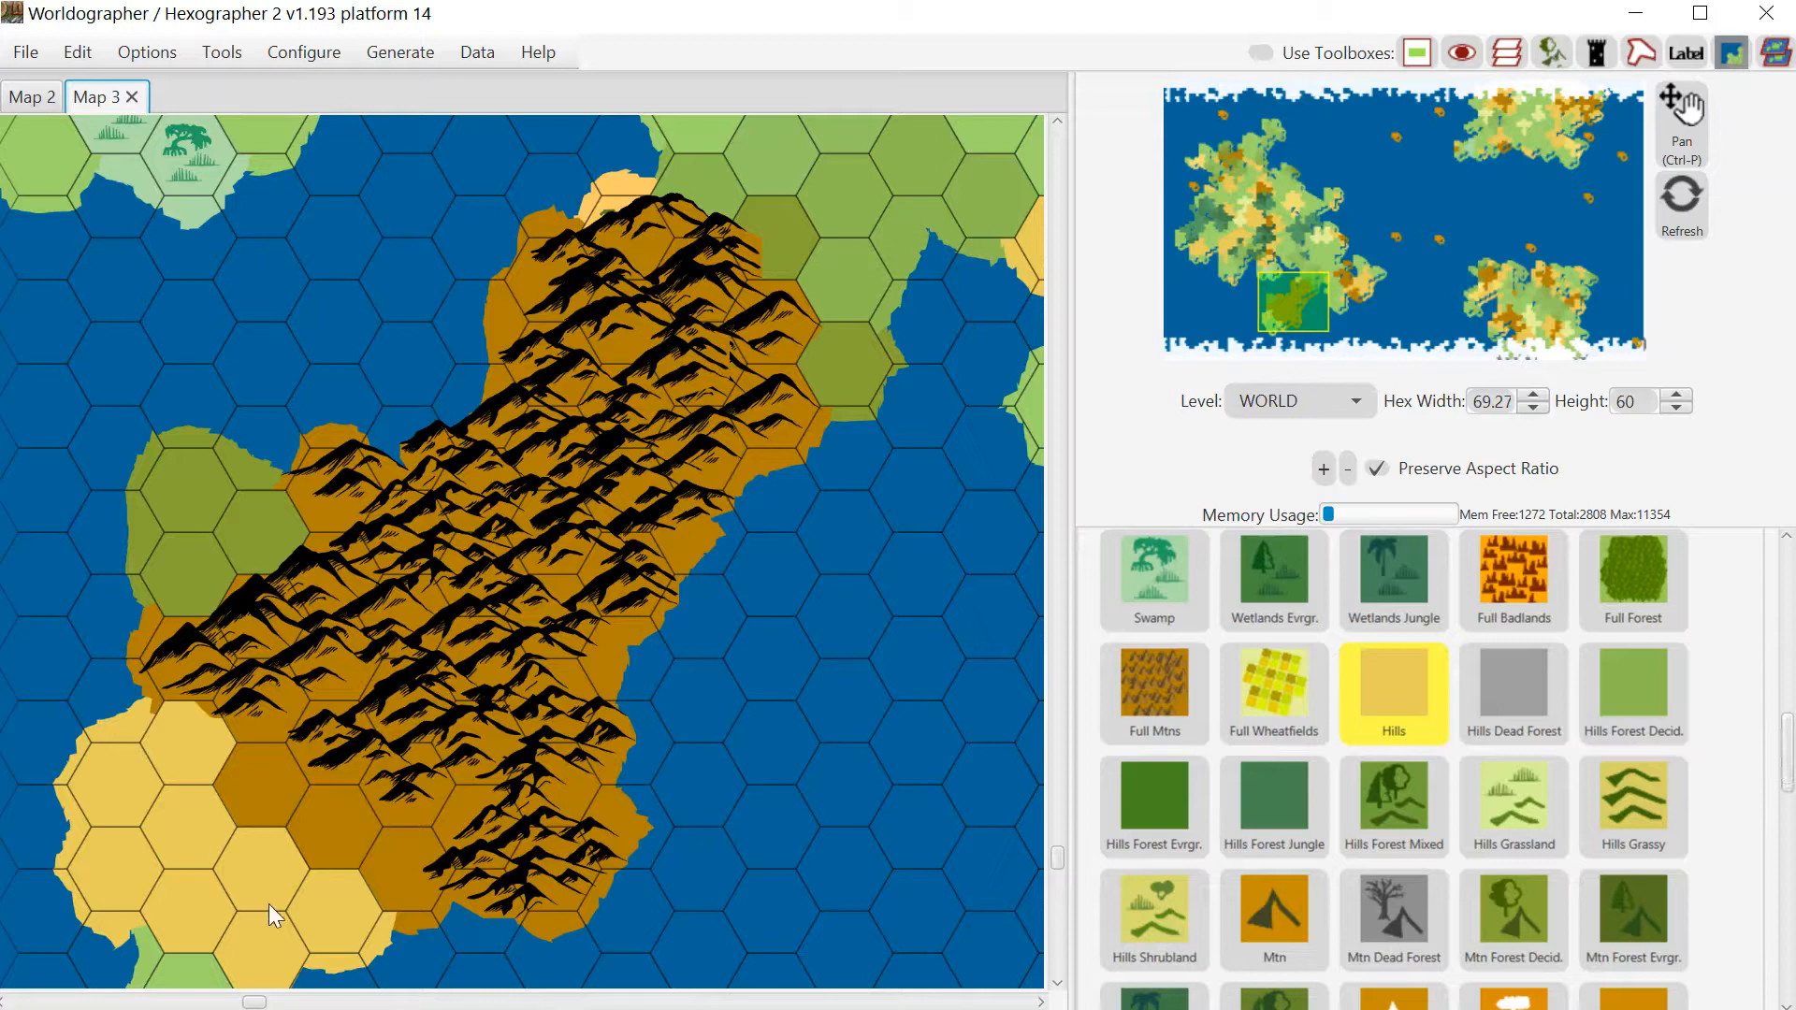
key("ctrl+z")
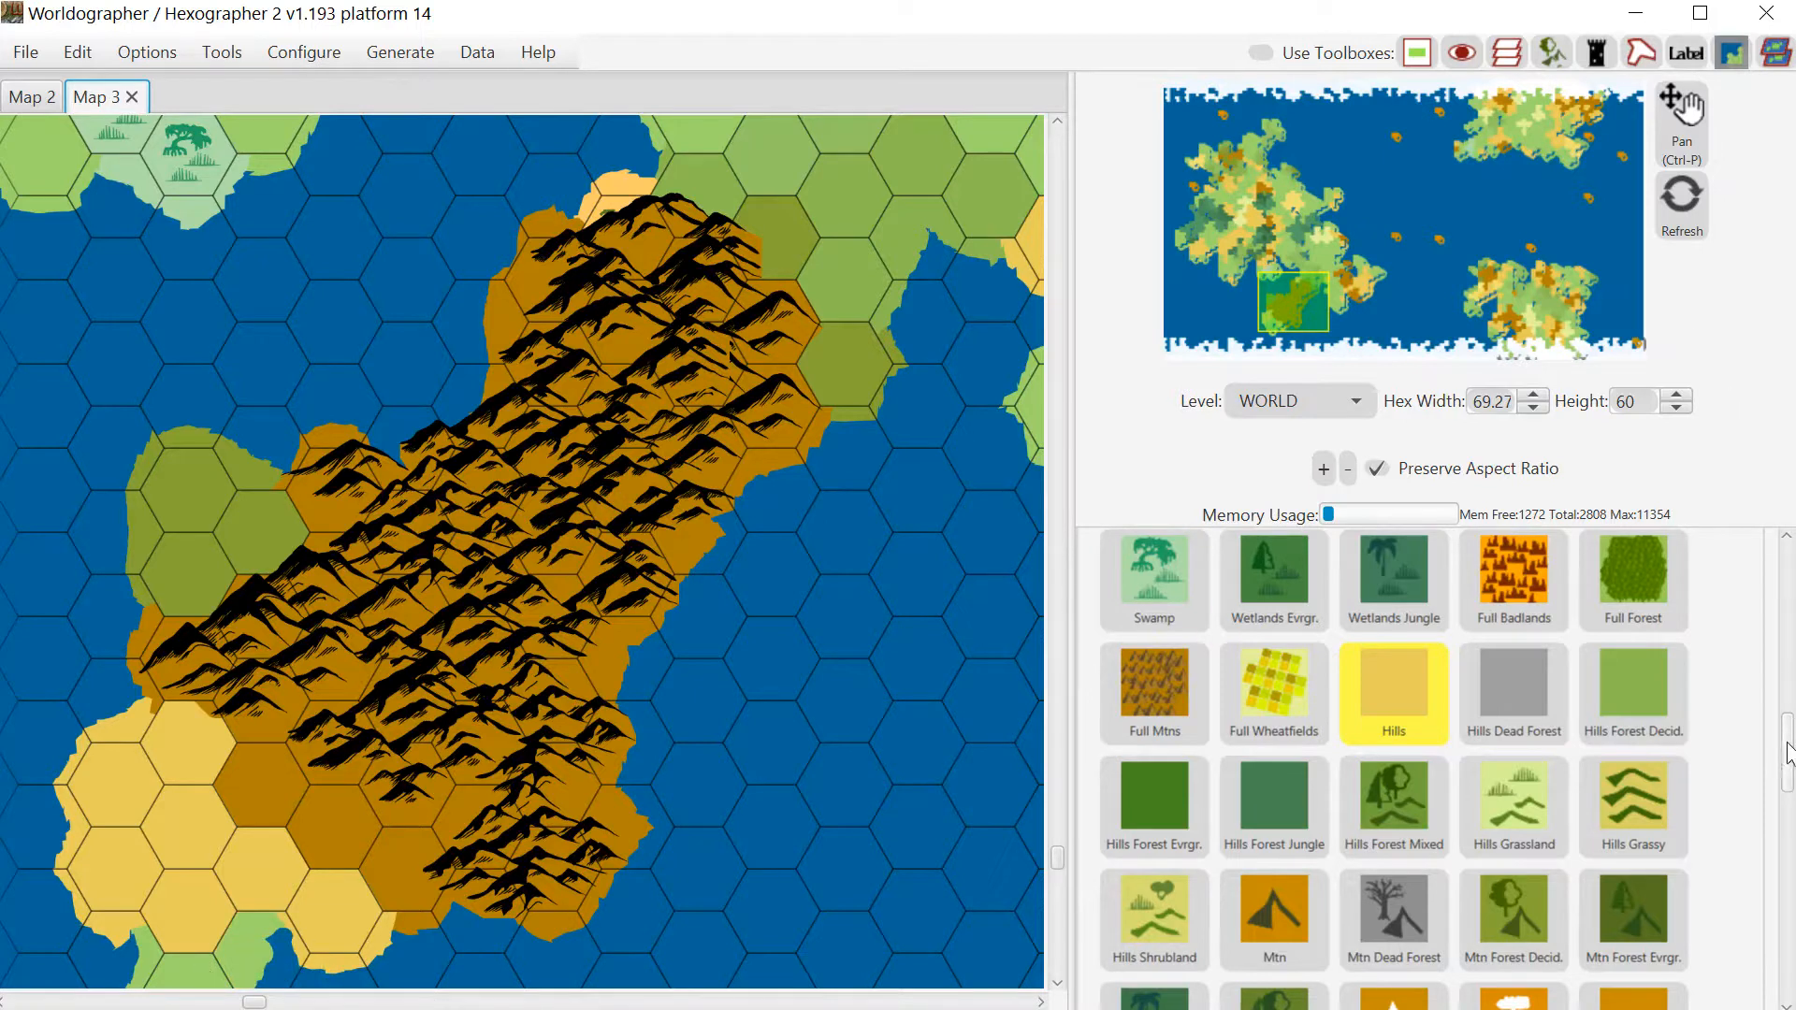
Place three different mountain features from the filtered set on the bare brown hexes at the range's south-western edge
left_click_drag(1788, 754, 1788, 760)
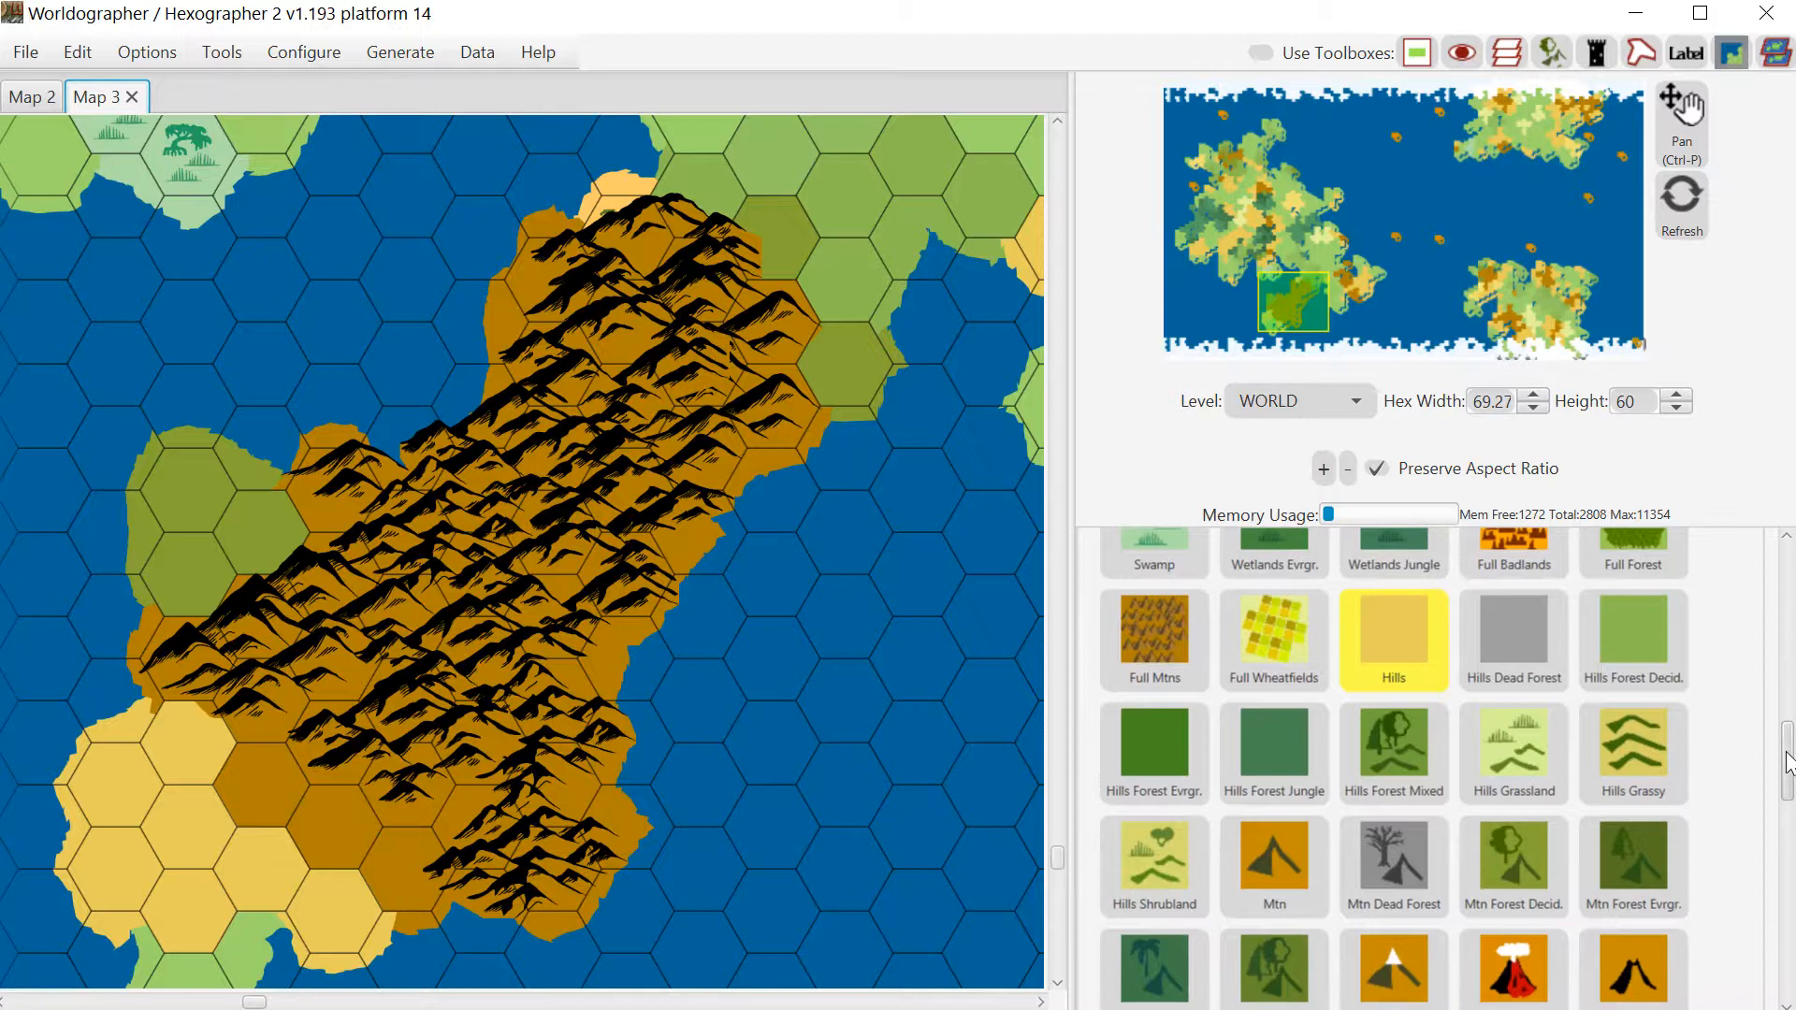
scroll(1310, 673, "up", 5)
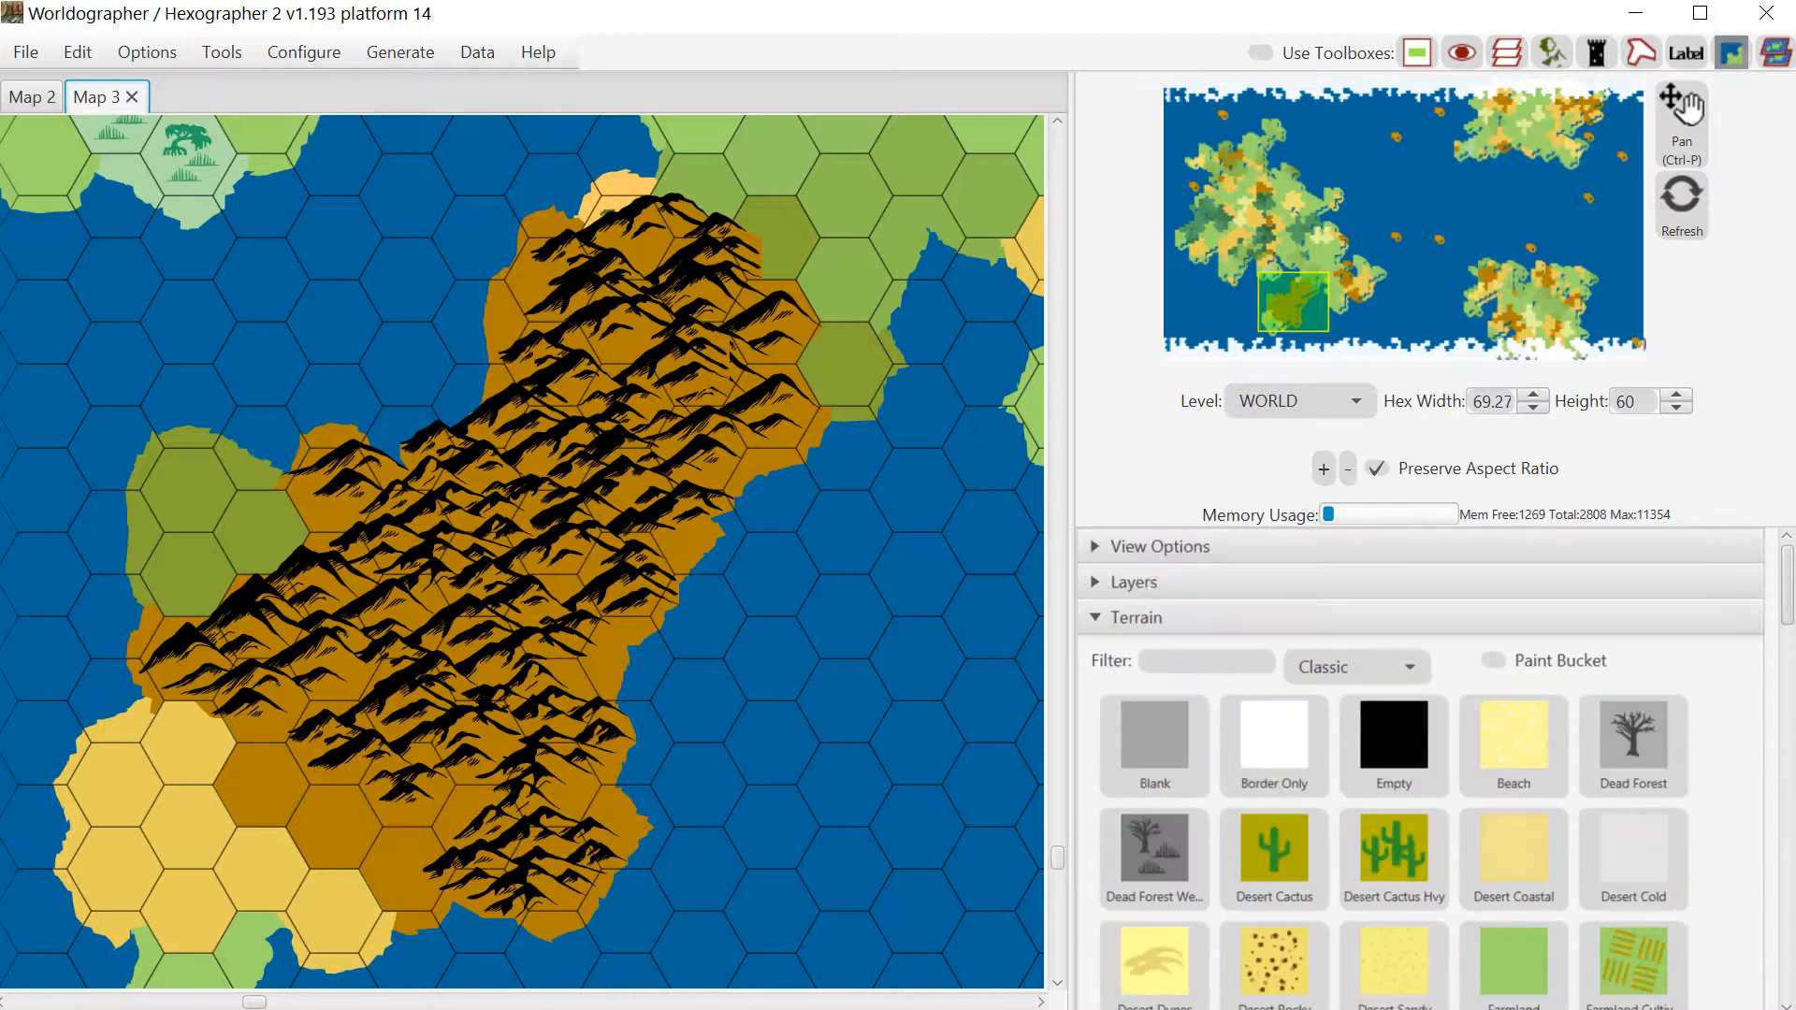
left_click(1244, 617)
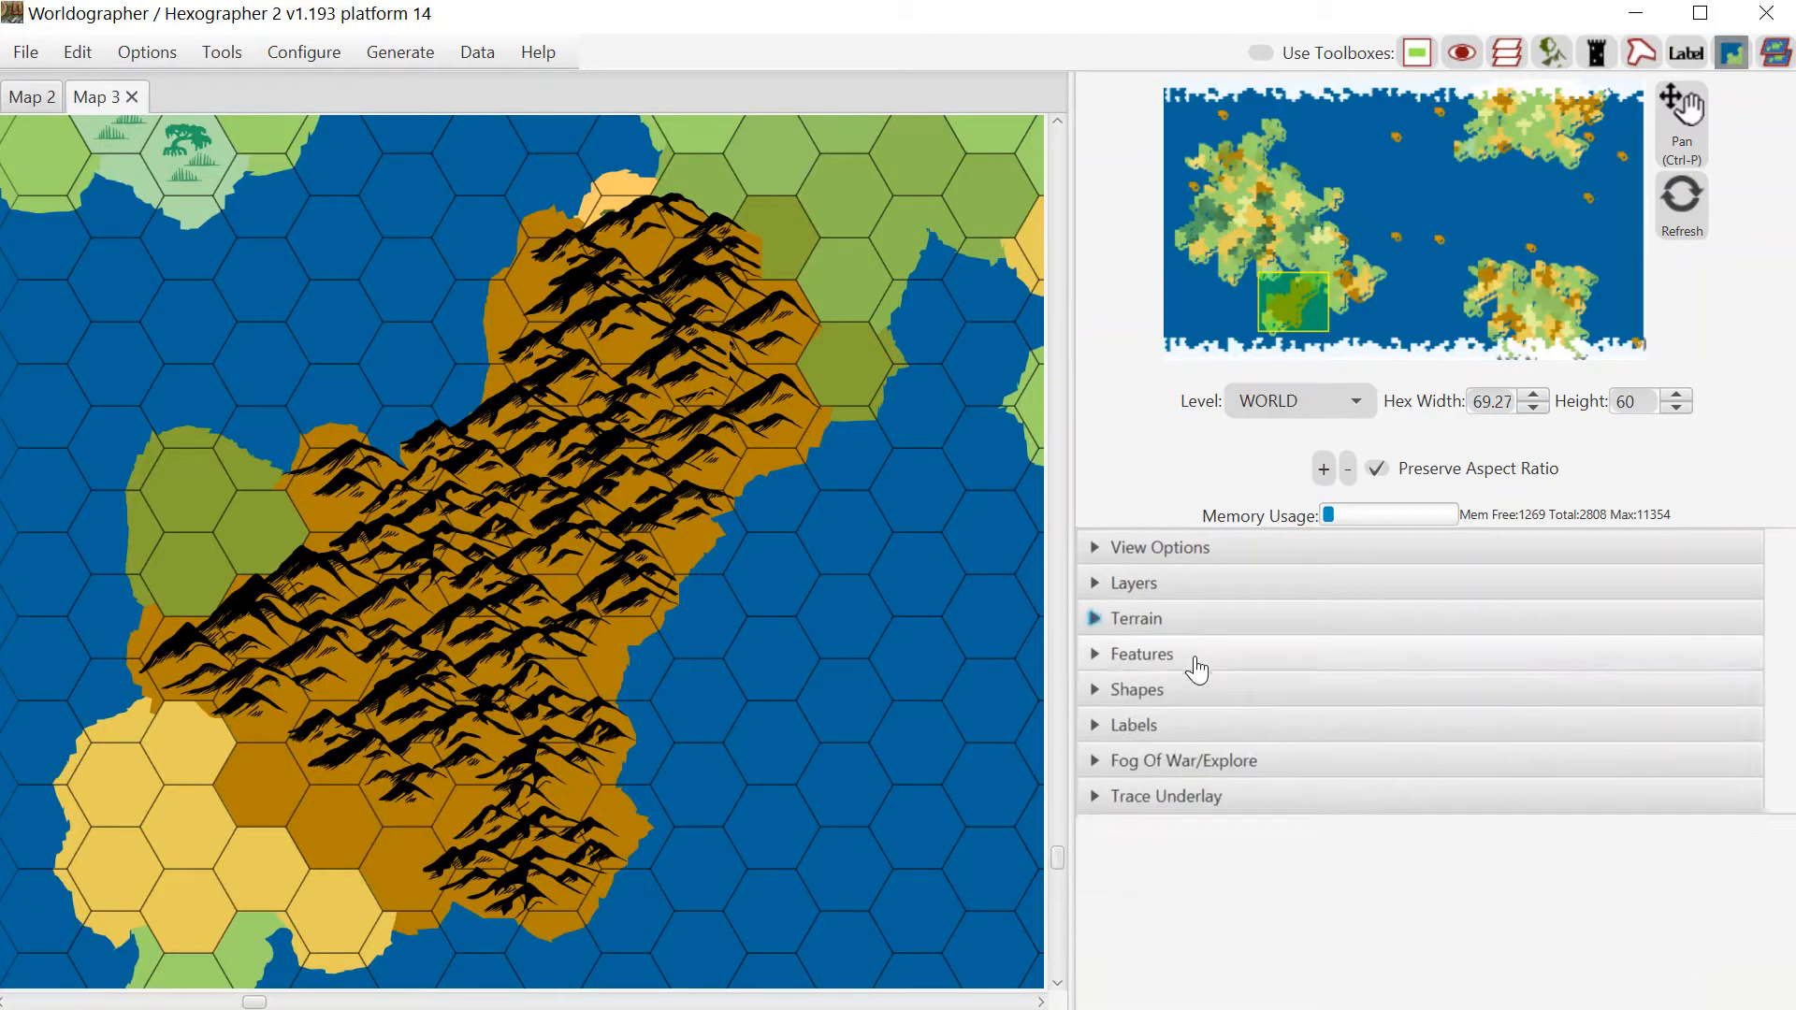
left_click(1193, 655)
left_click(1213, 870)
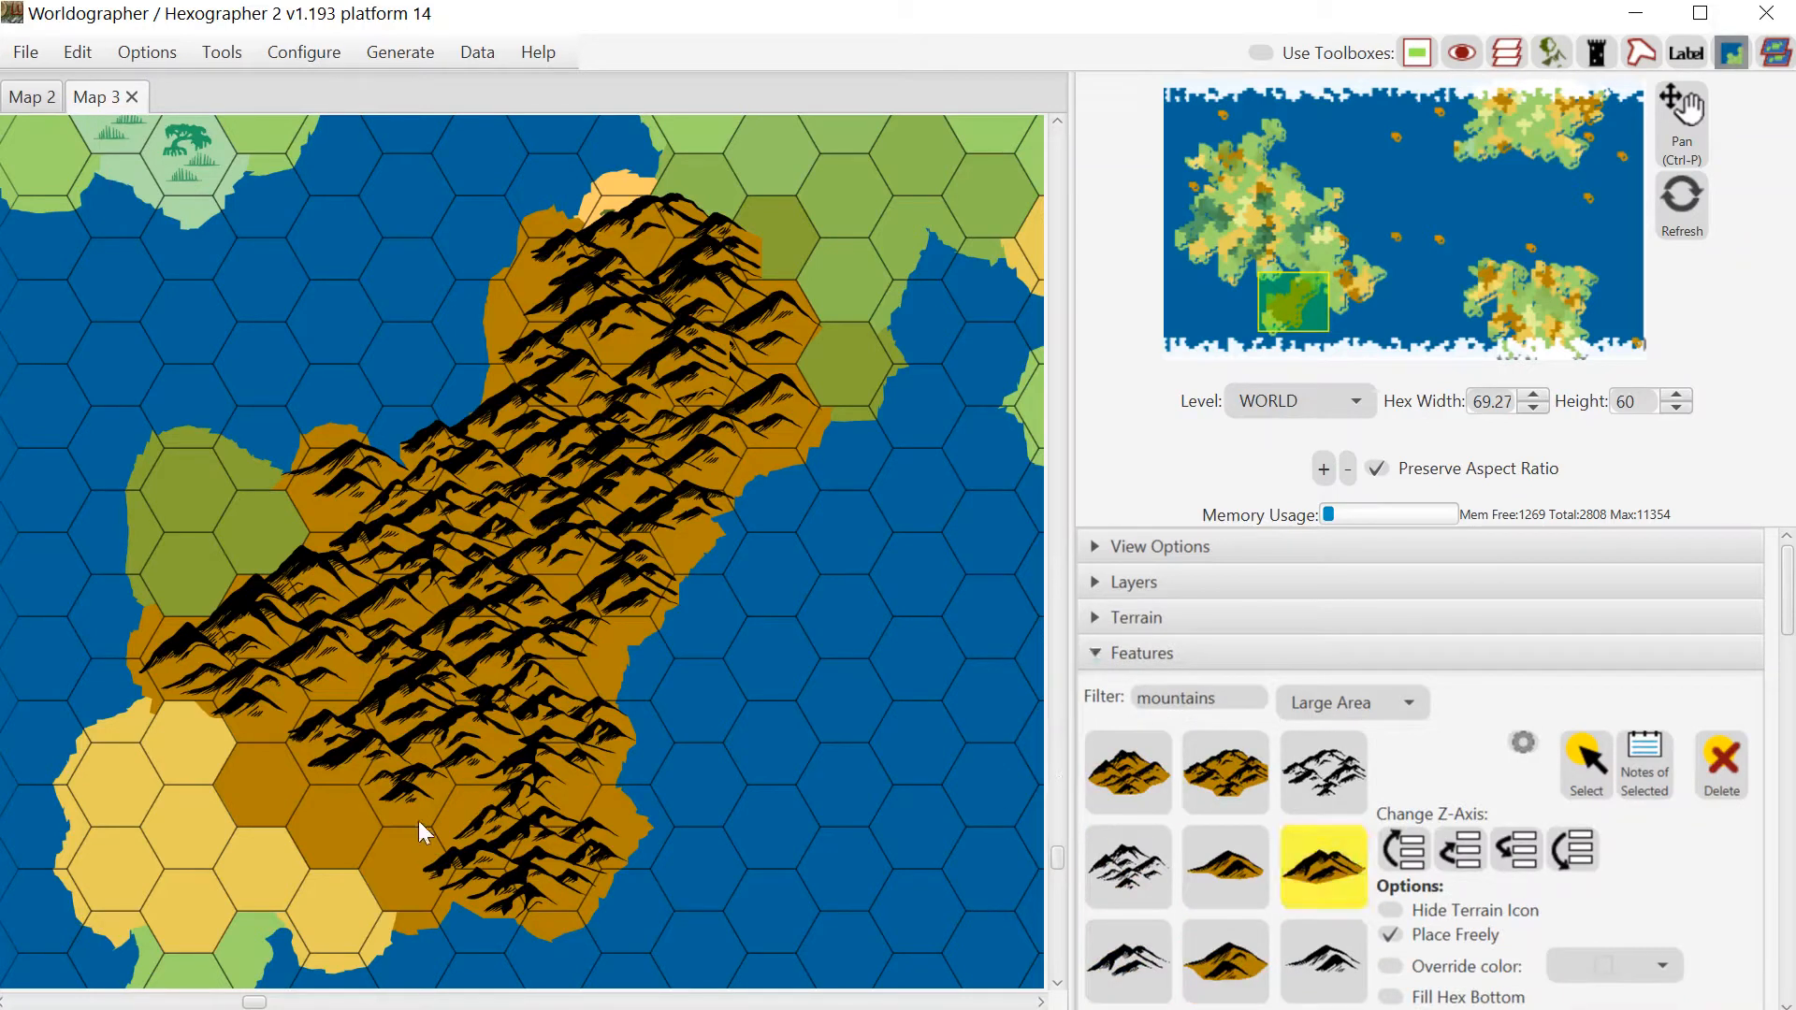
left_click(395, 829)
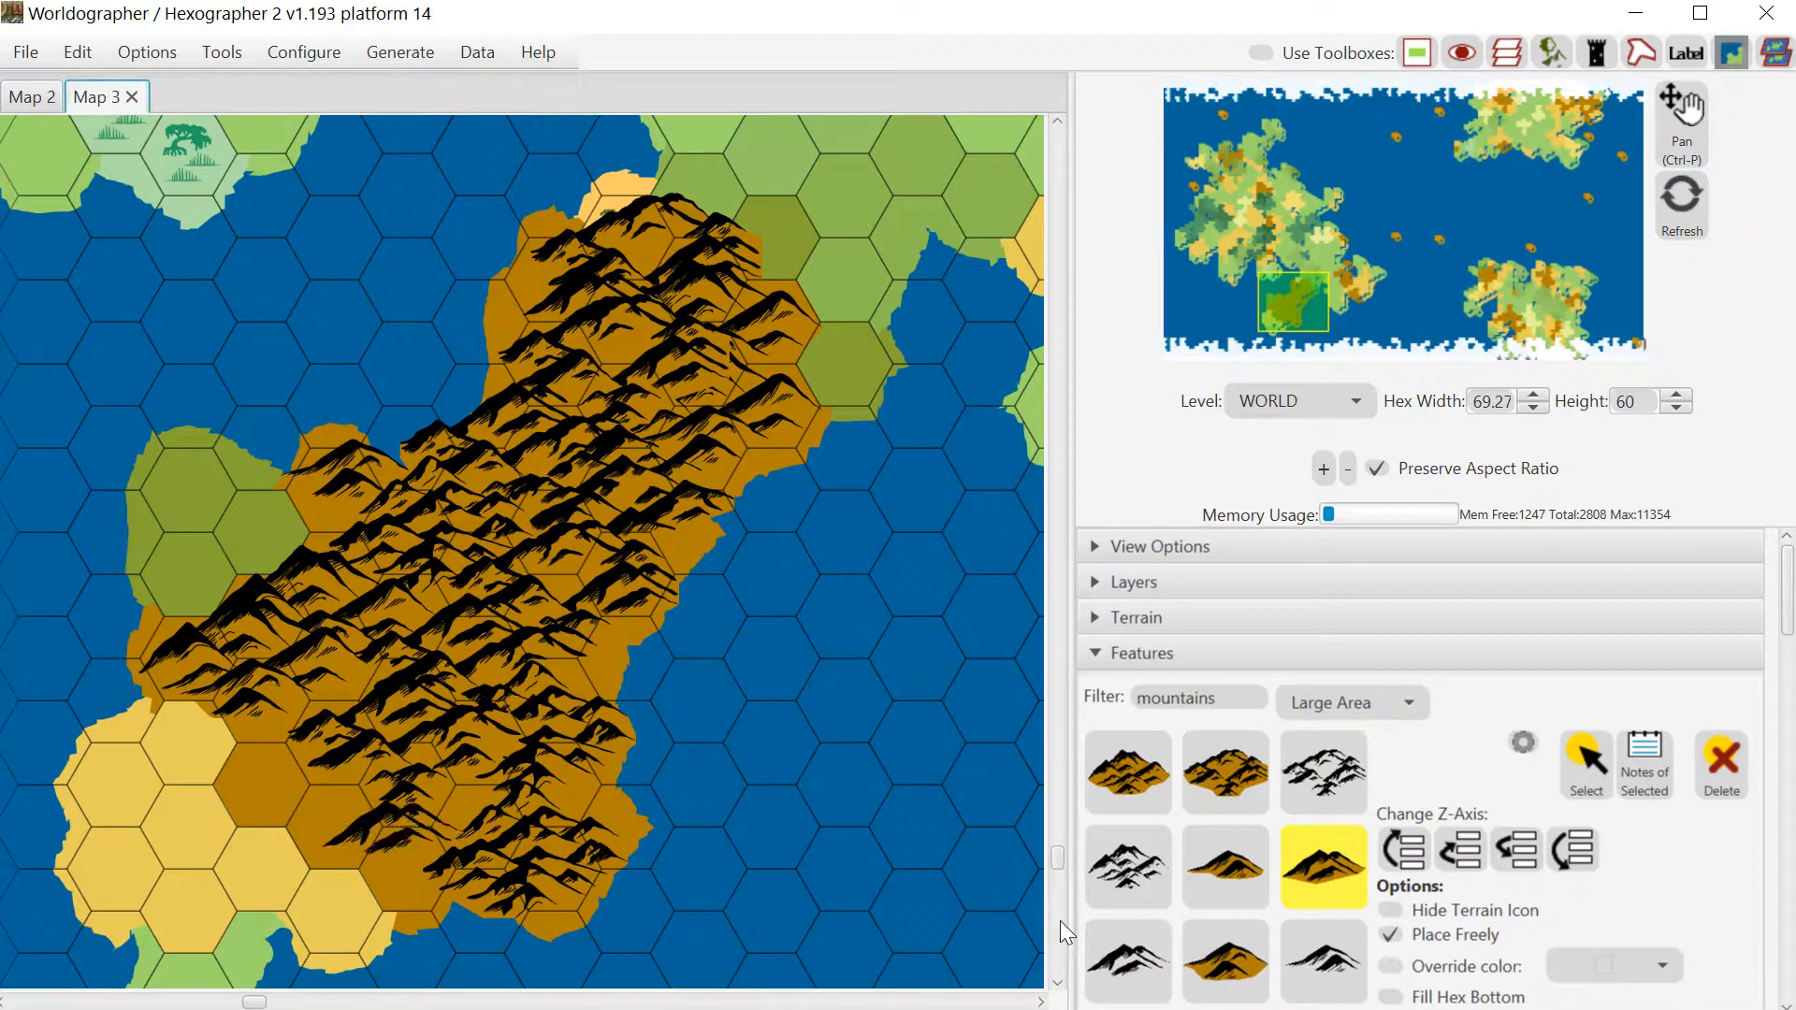
left_click(1226, 973)
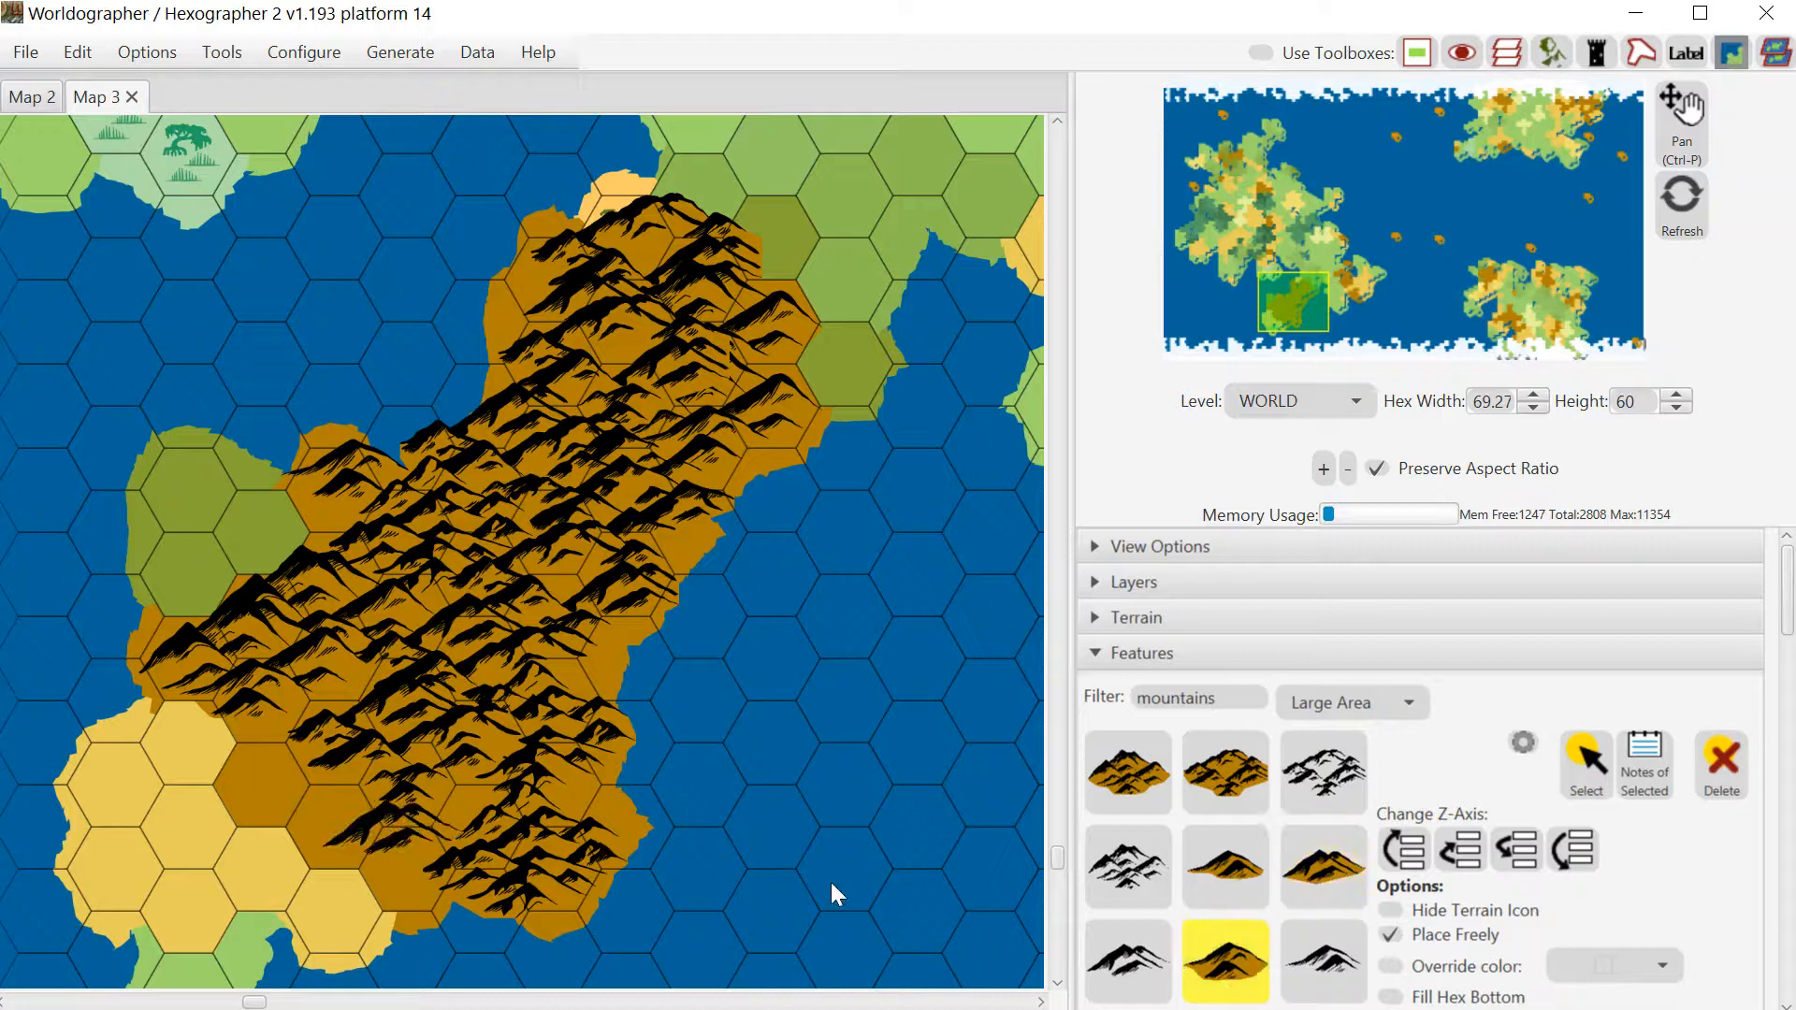
left_click(277, 782)
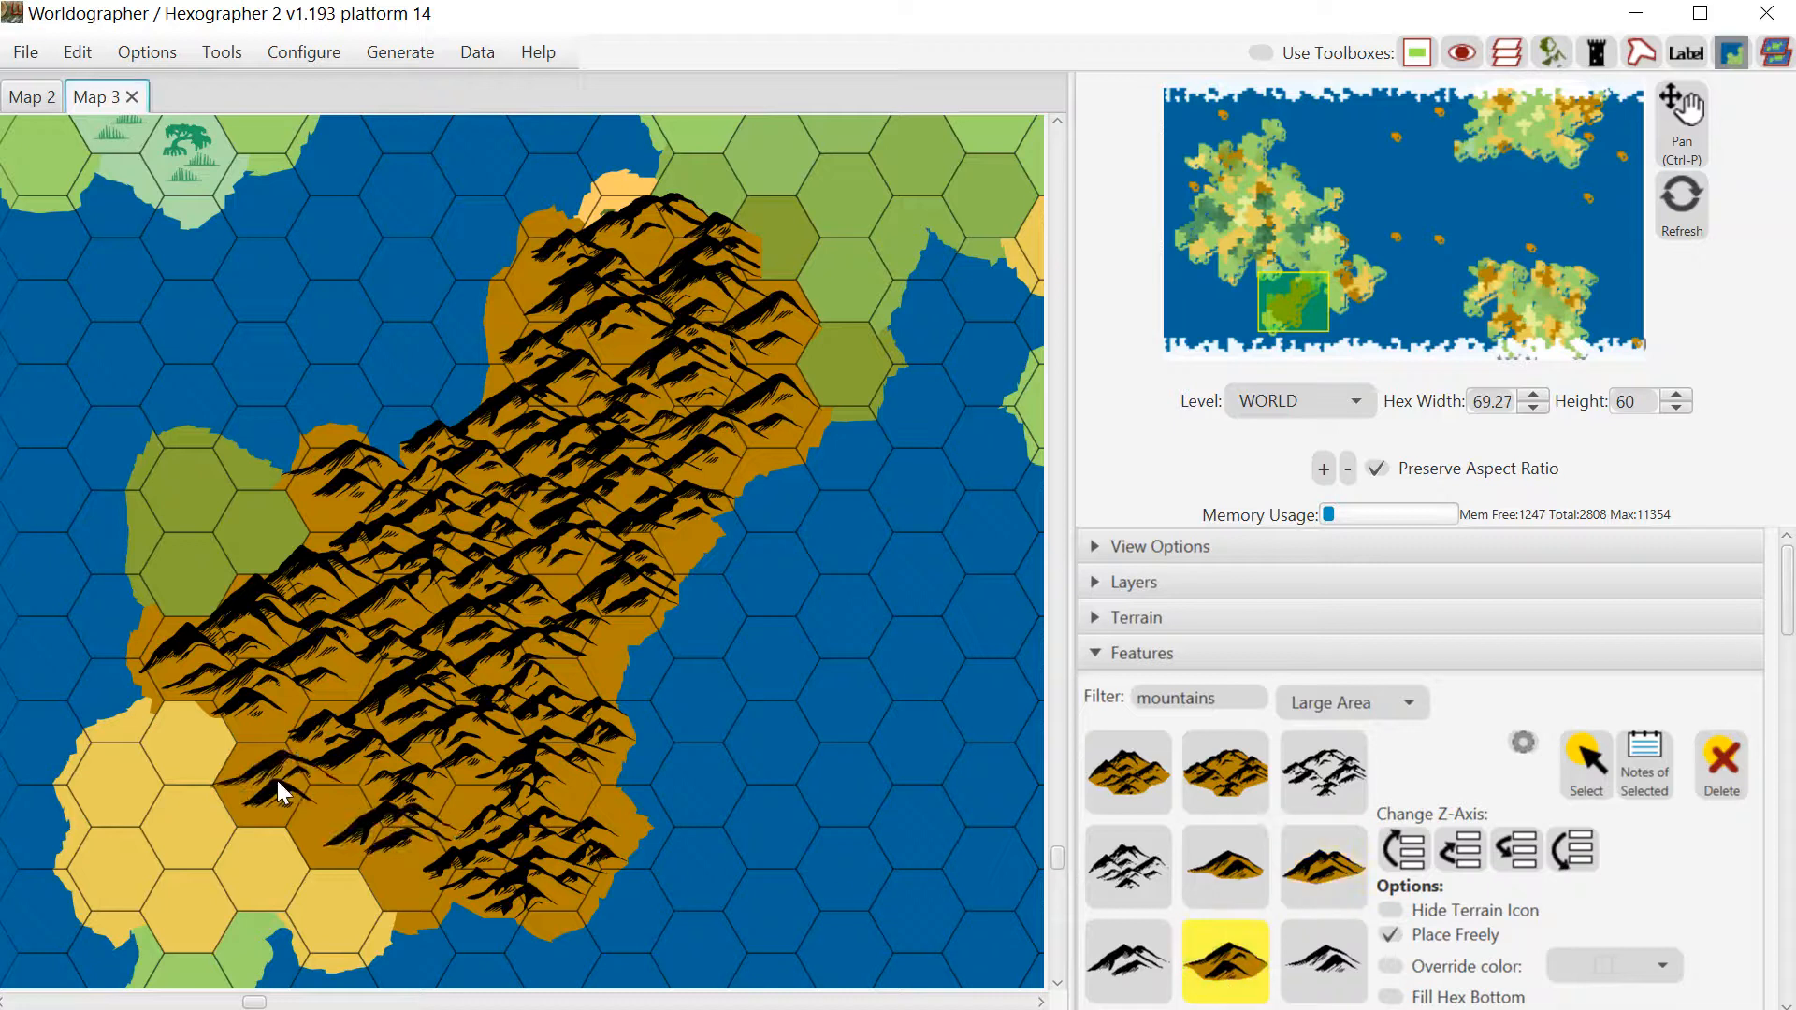
left_click(1220, 862)
left_click(351, 818)
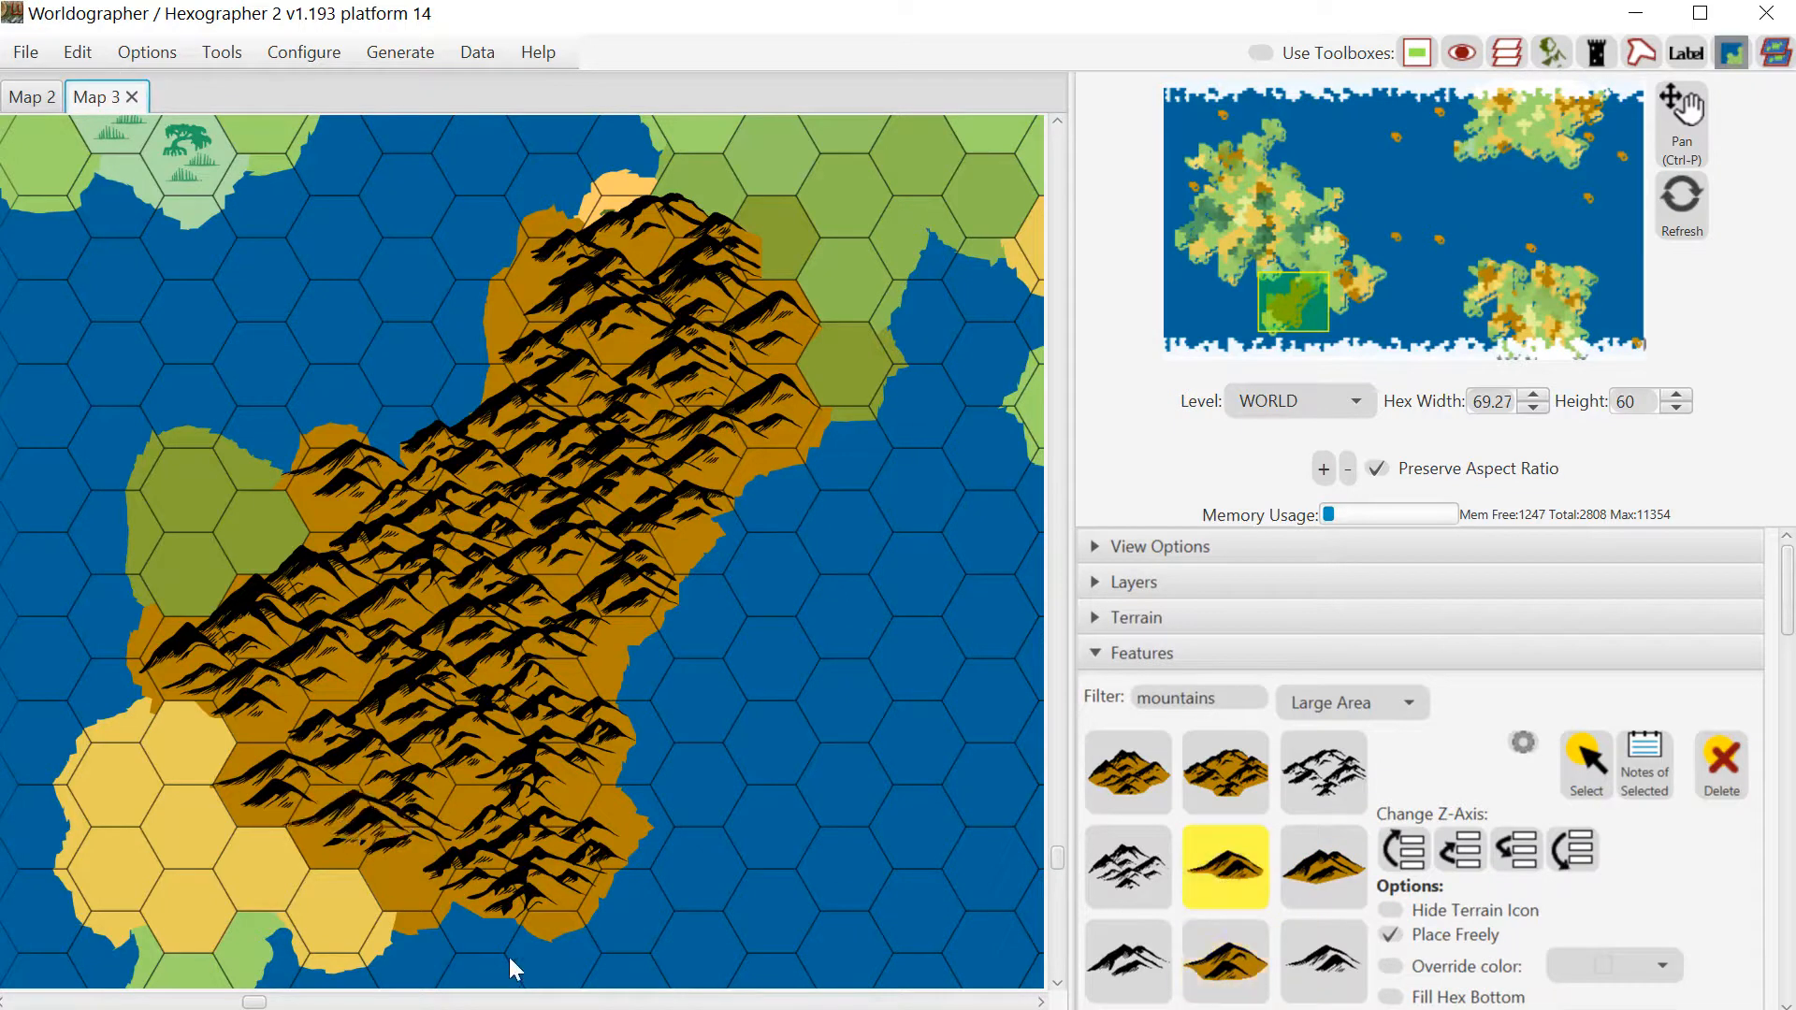
Select the last placed mountain feature at the south-western edge and shift it slightly within the brown hexes
left_click(1585, 758)
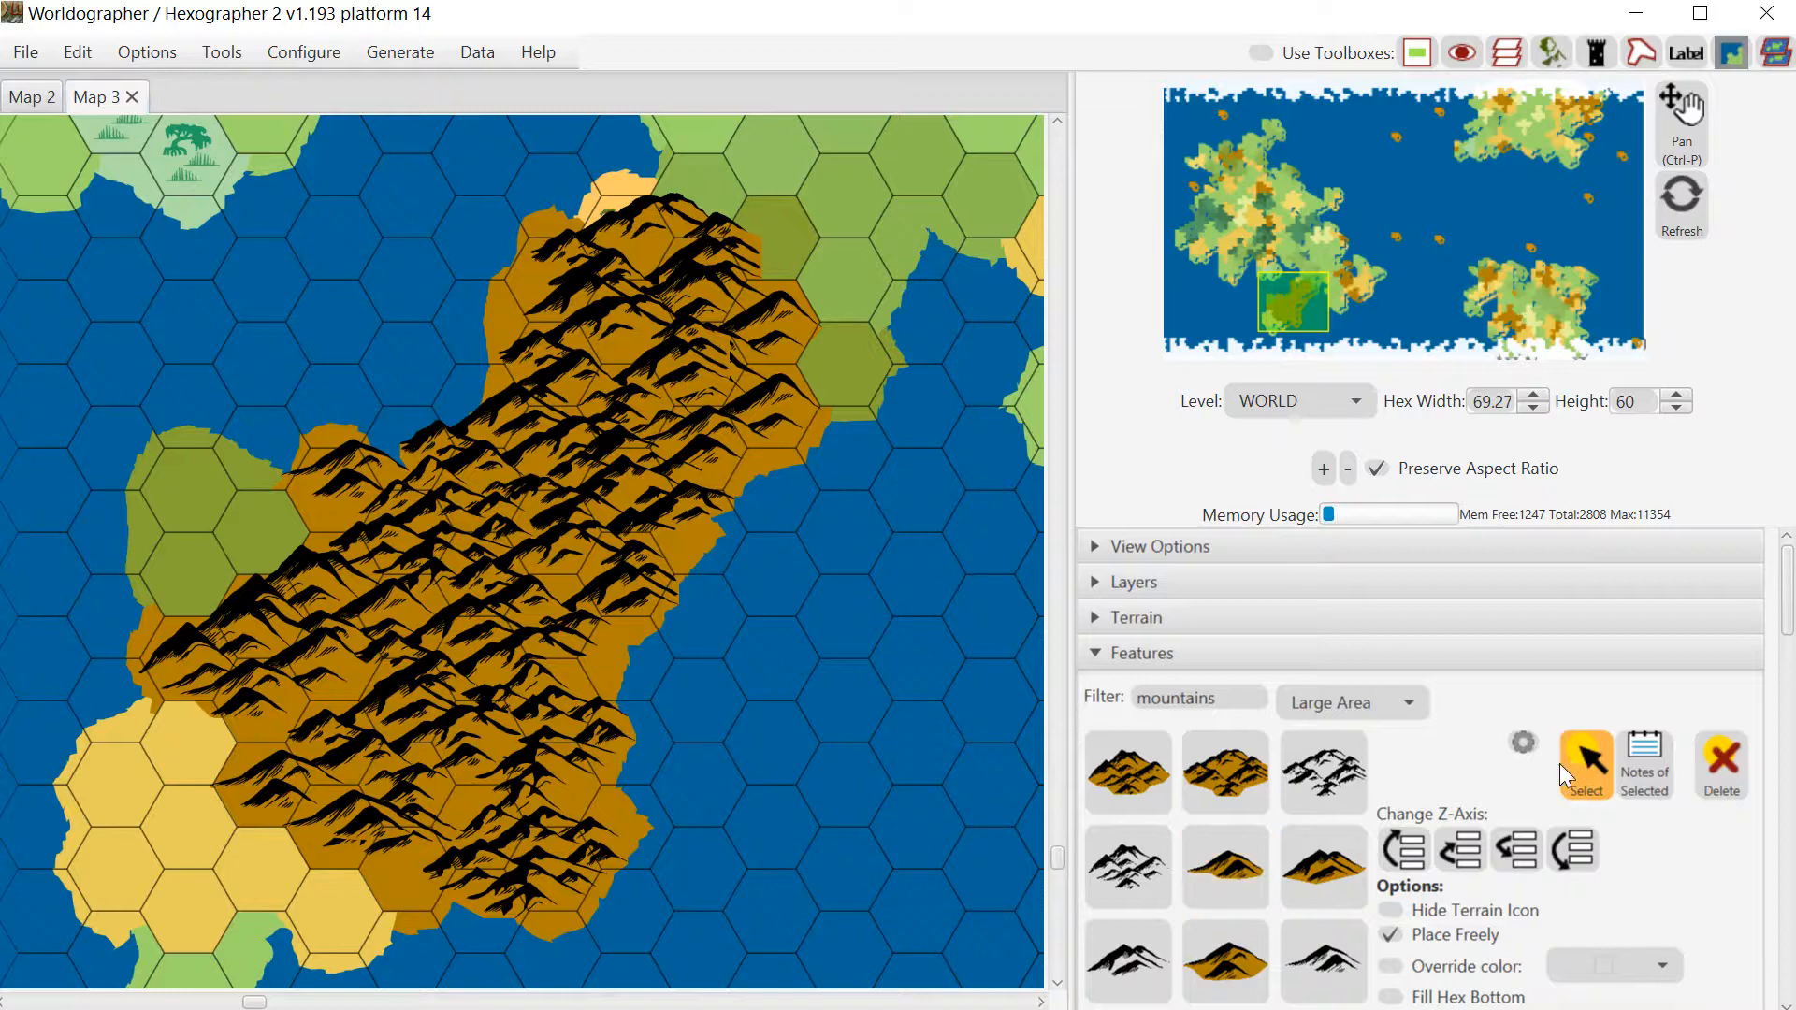
left_click(322, 824)
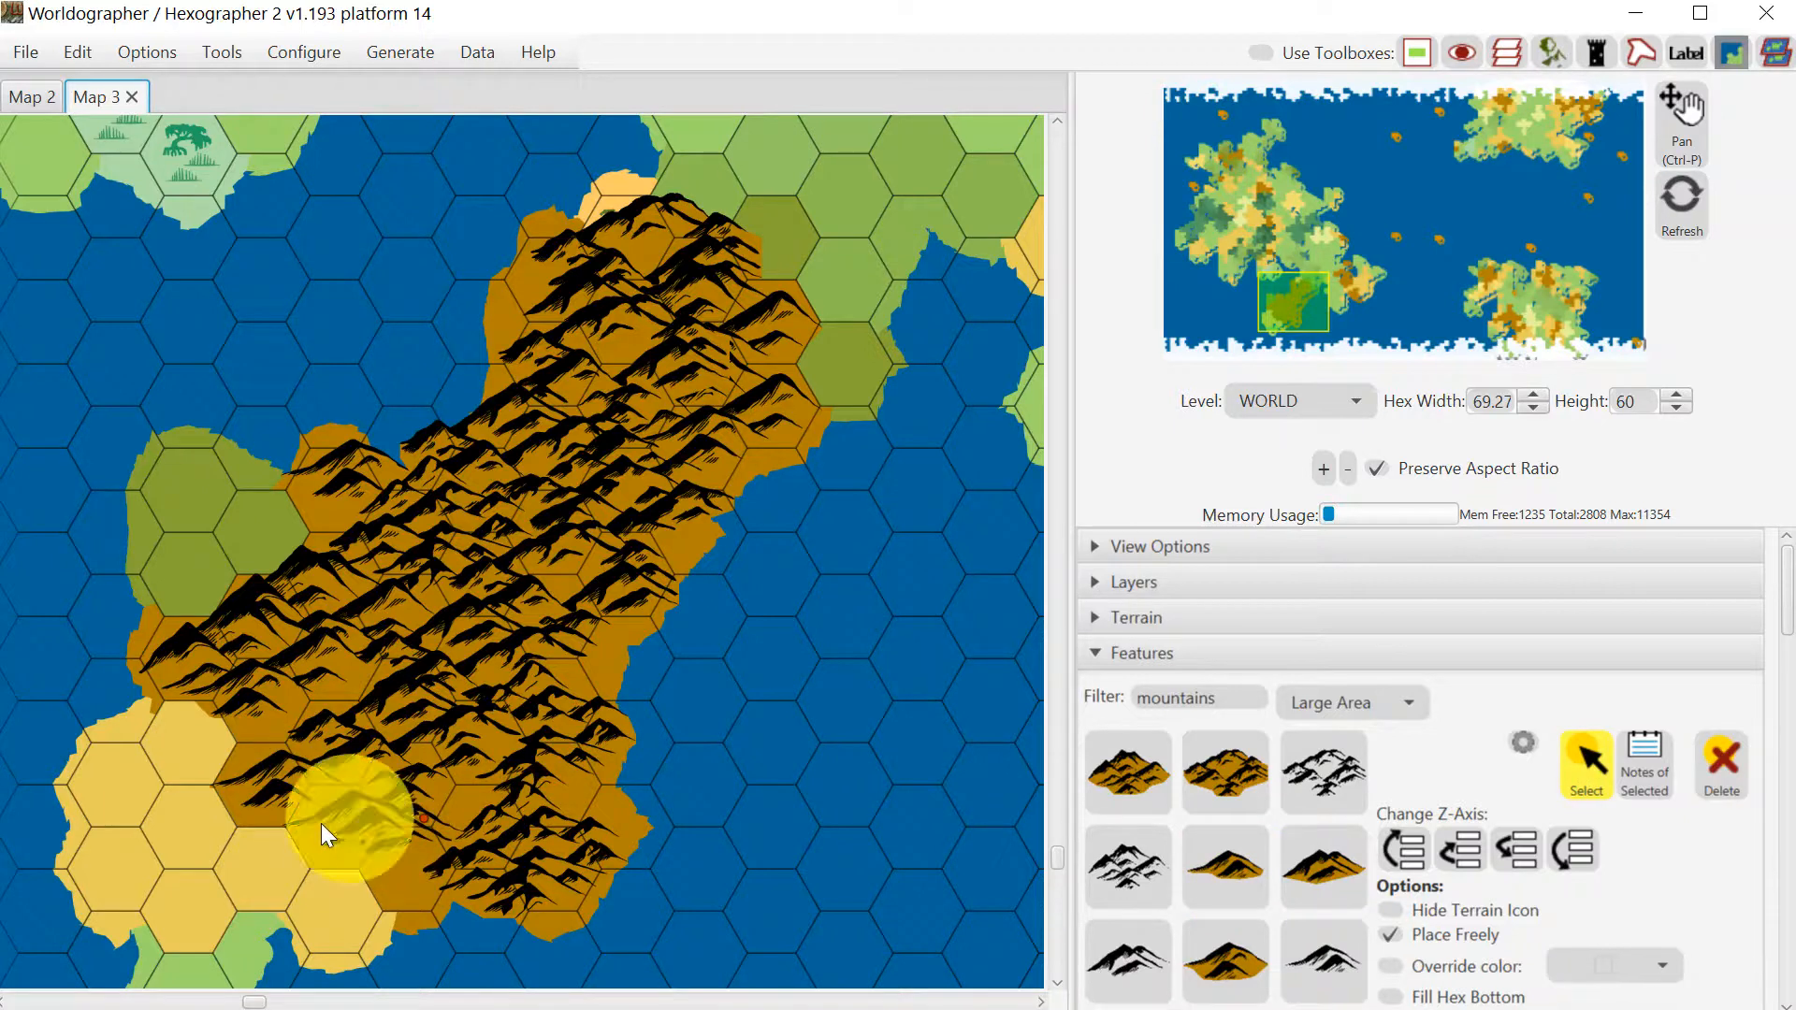
mouse_move(321, 824)
left_mouse_down()
mouse_move(312, 878)
mouse_move(331, 801)
mouse_move(373, 877)
mouse_move(359, 825)
mouse_move(336, 815)
left_mouse_up()
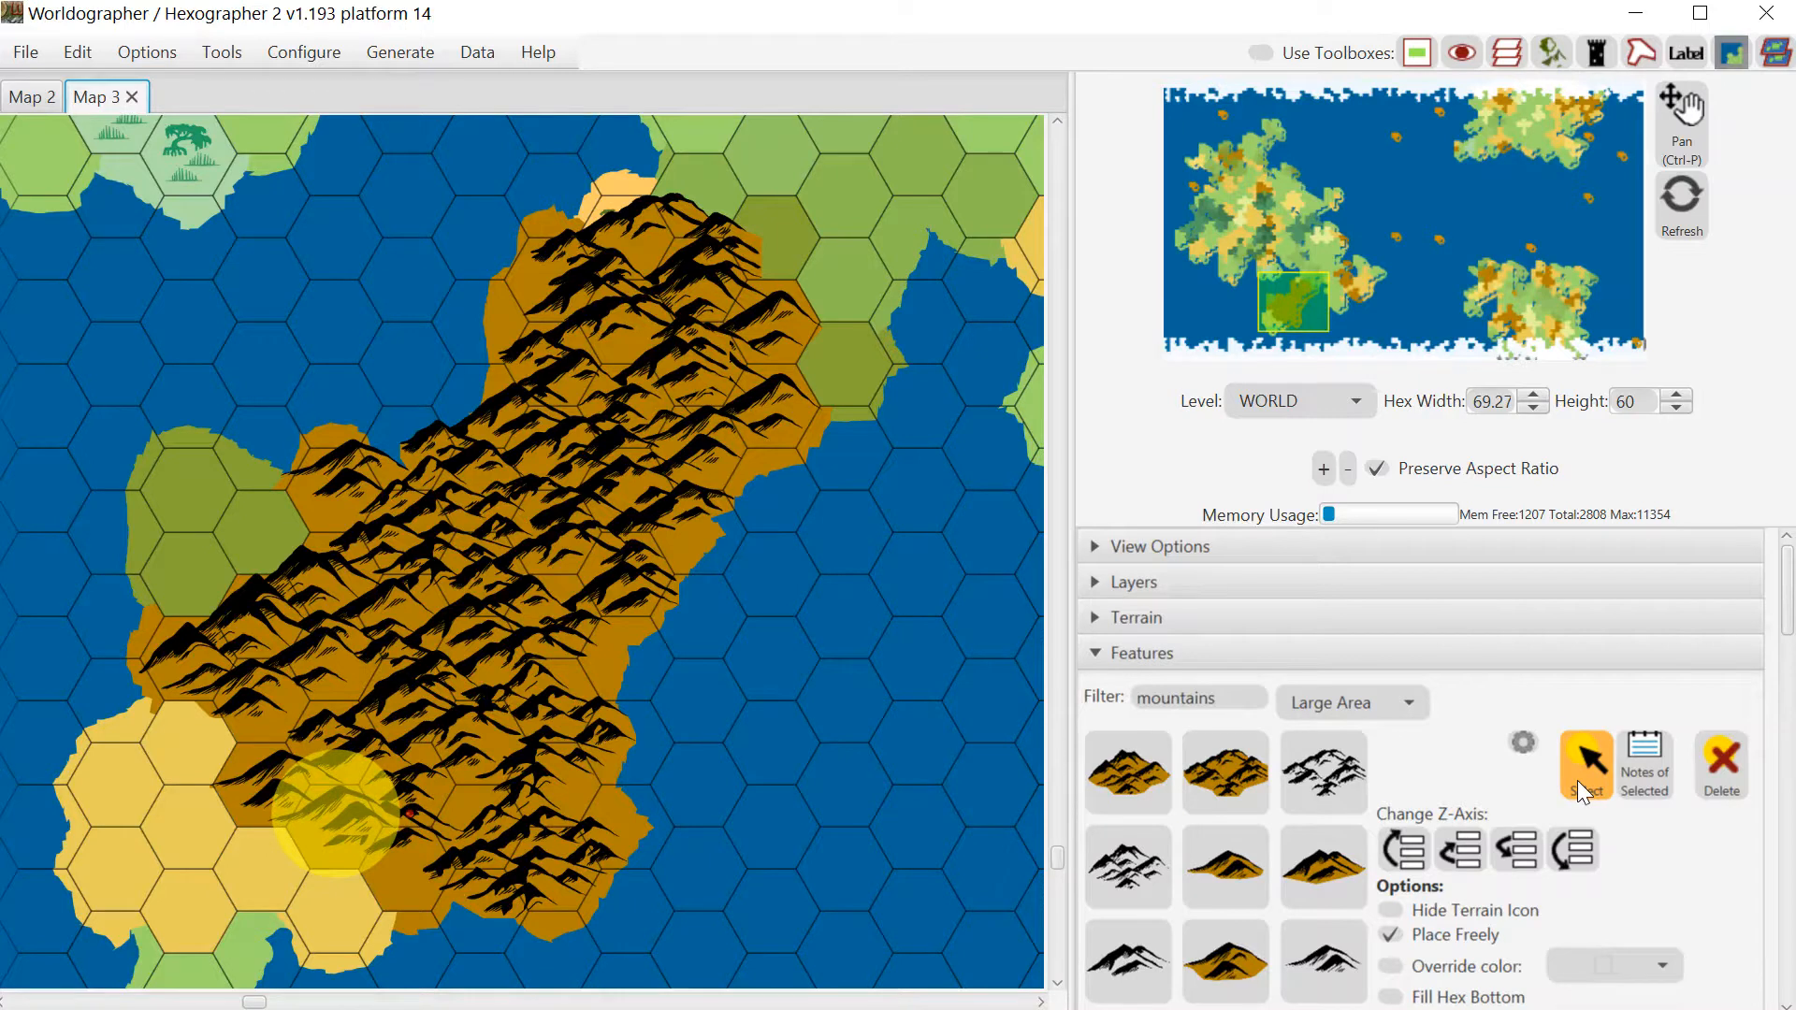
Change the Z-axis order of the shifted mountain feature and of its overlapping eastern neighbour, leaving selection mode when done
left_click(1589, 855)
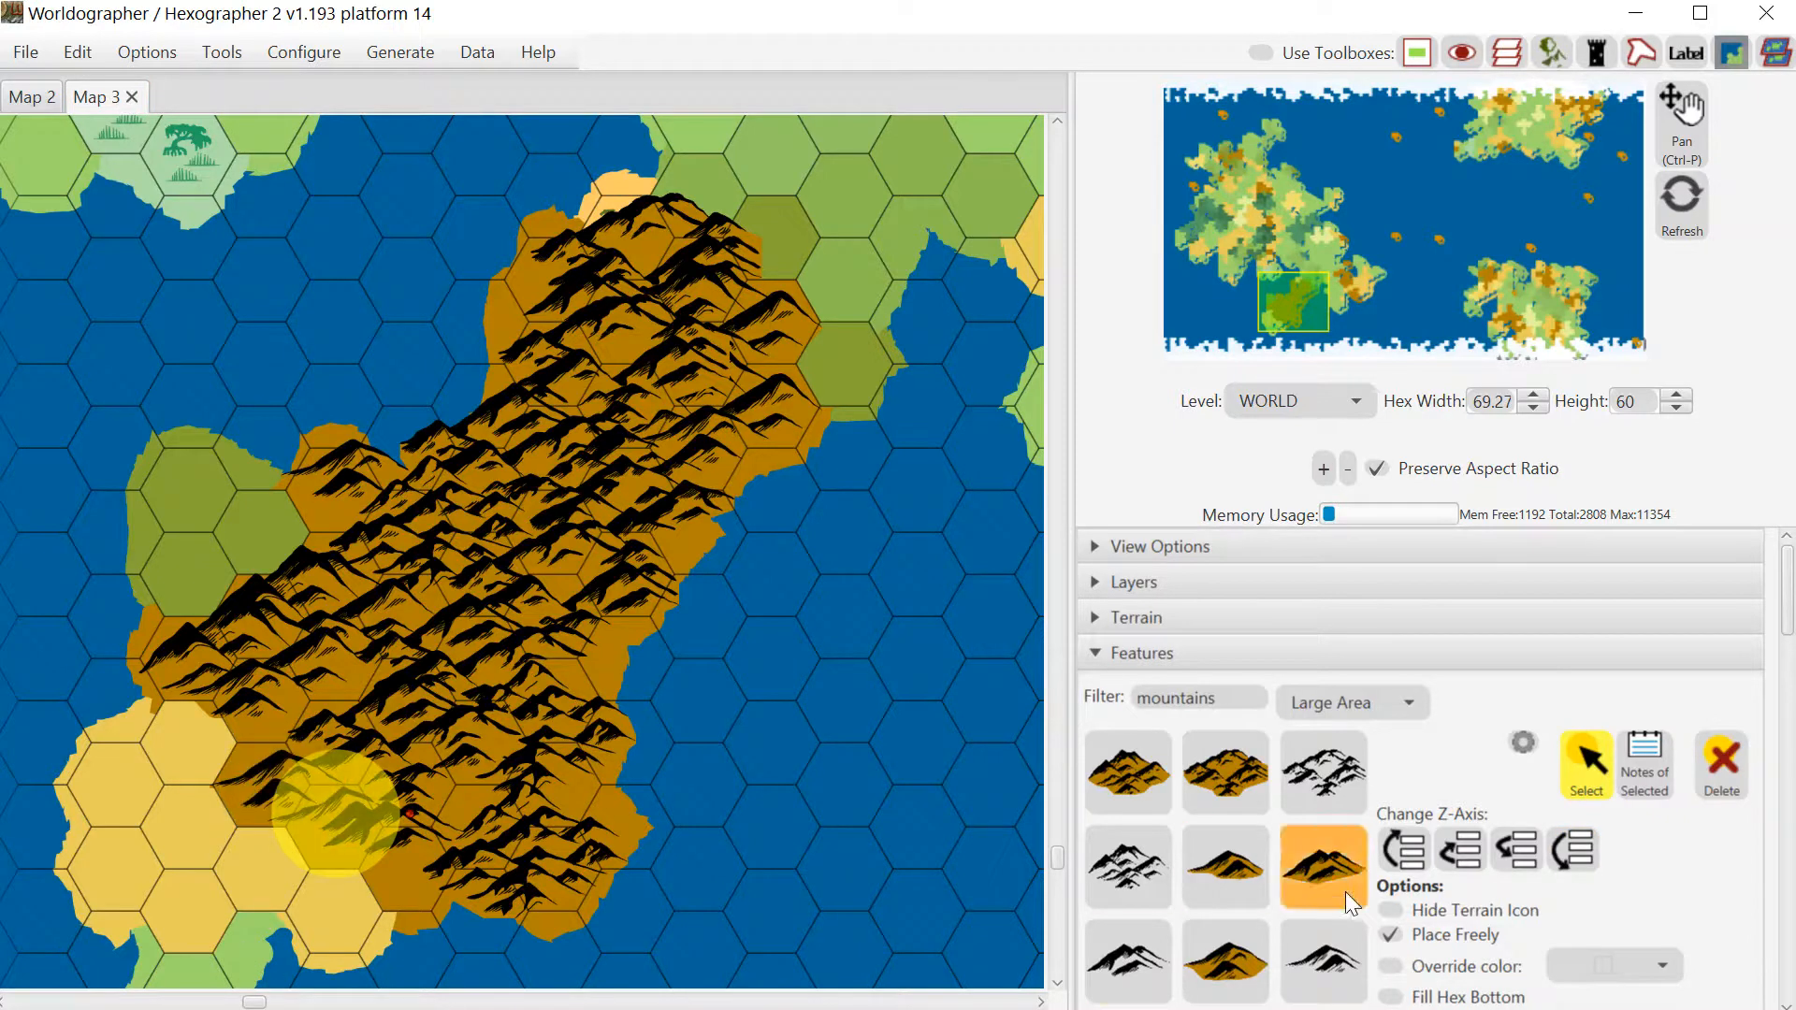
left_click(1458, 852)
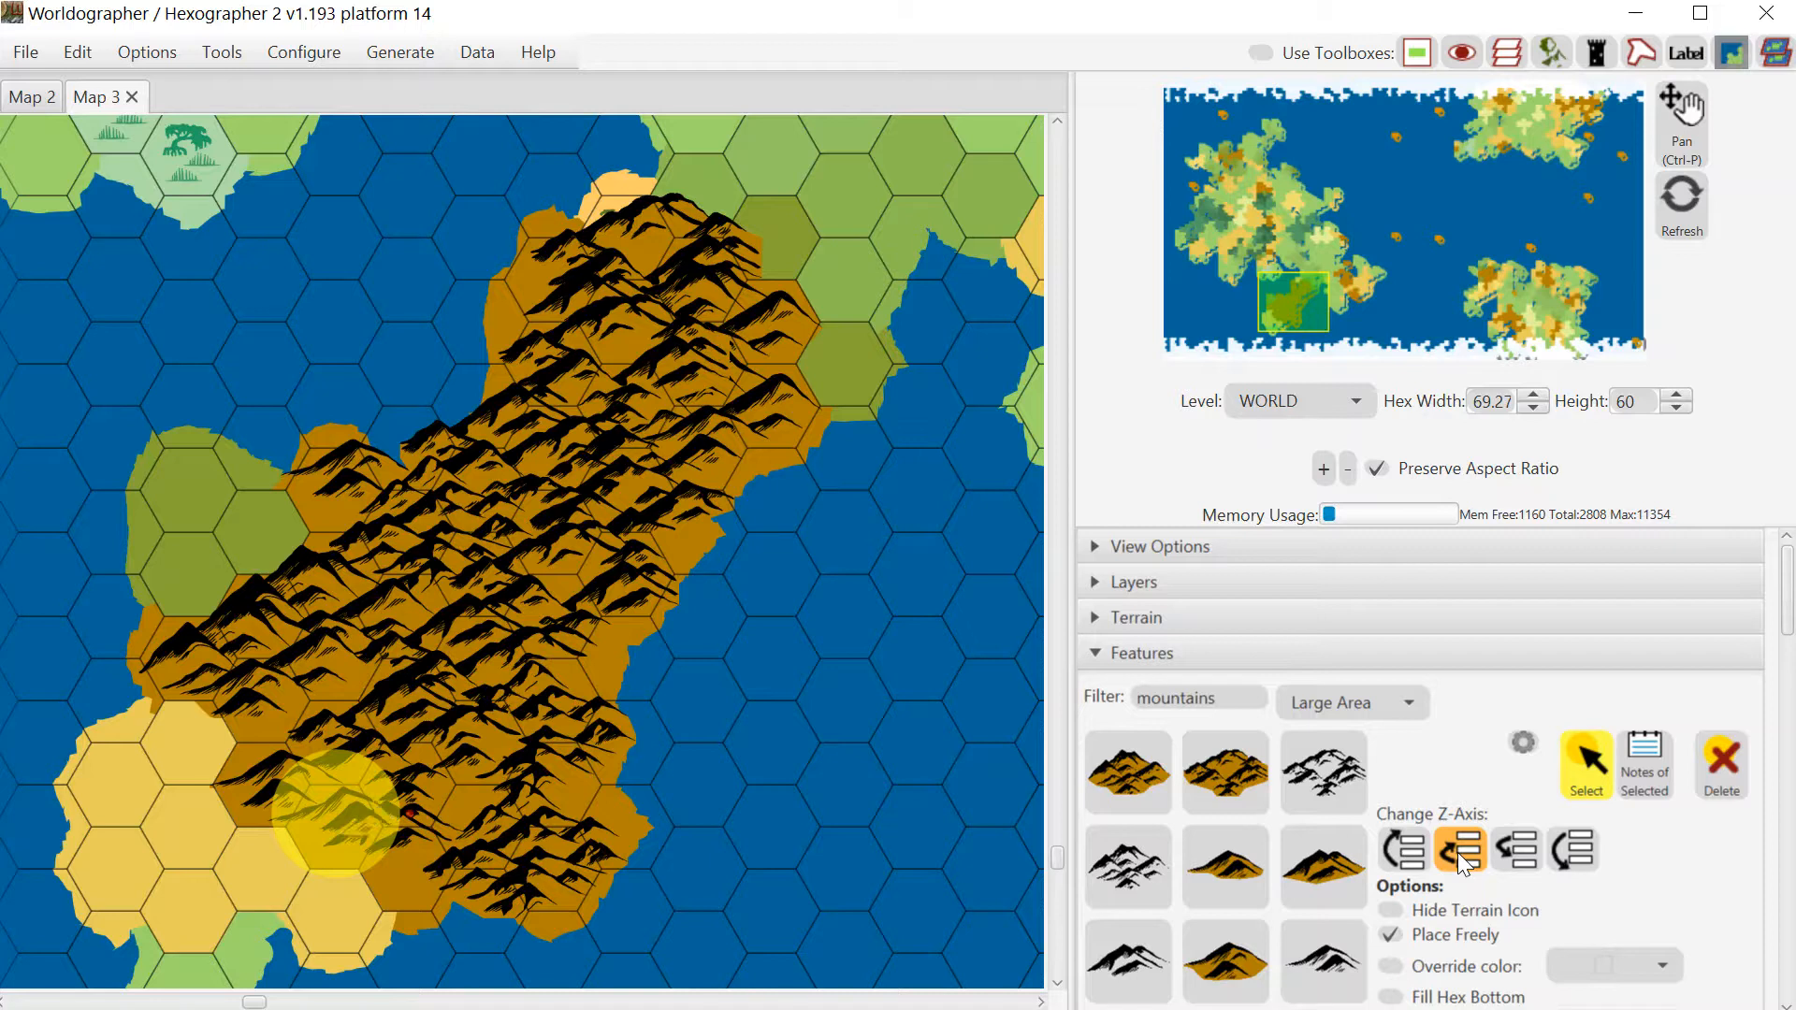
left_click(1458, 852)
left_click(418, 828)
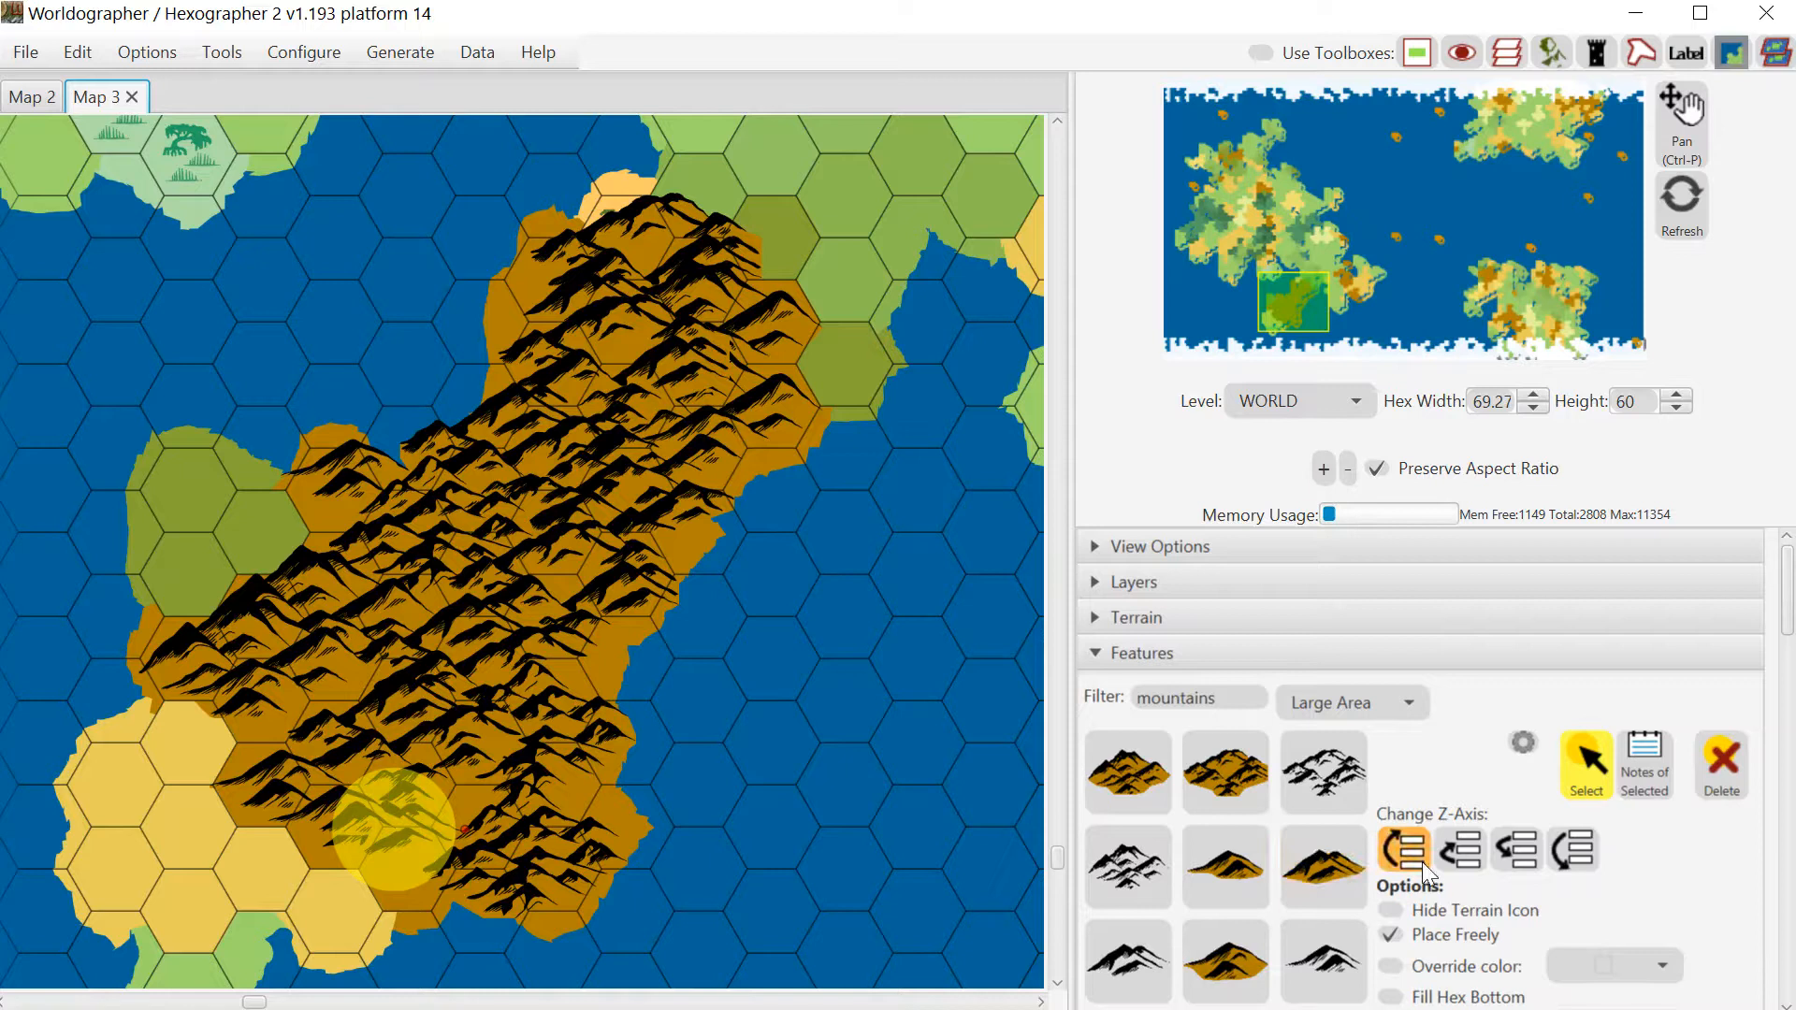
left_click(1391, 865)
left_click(1587, 786)
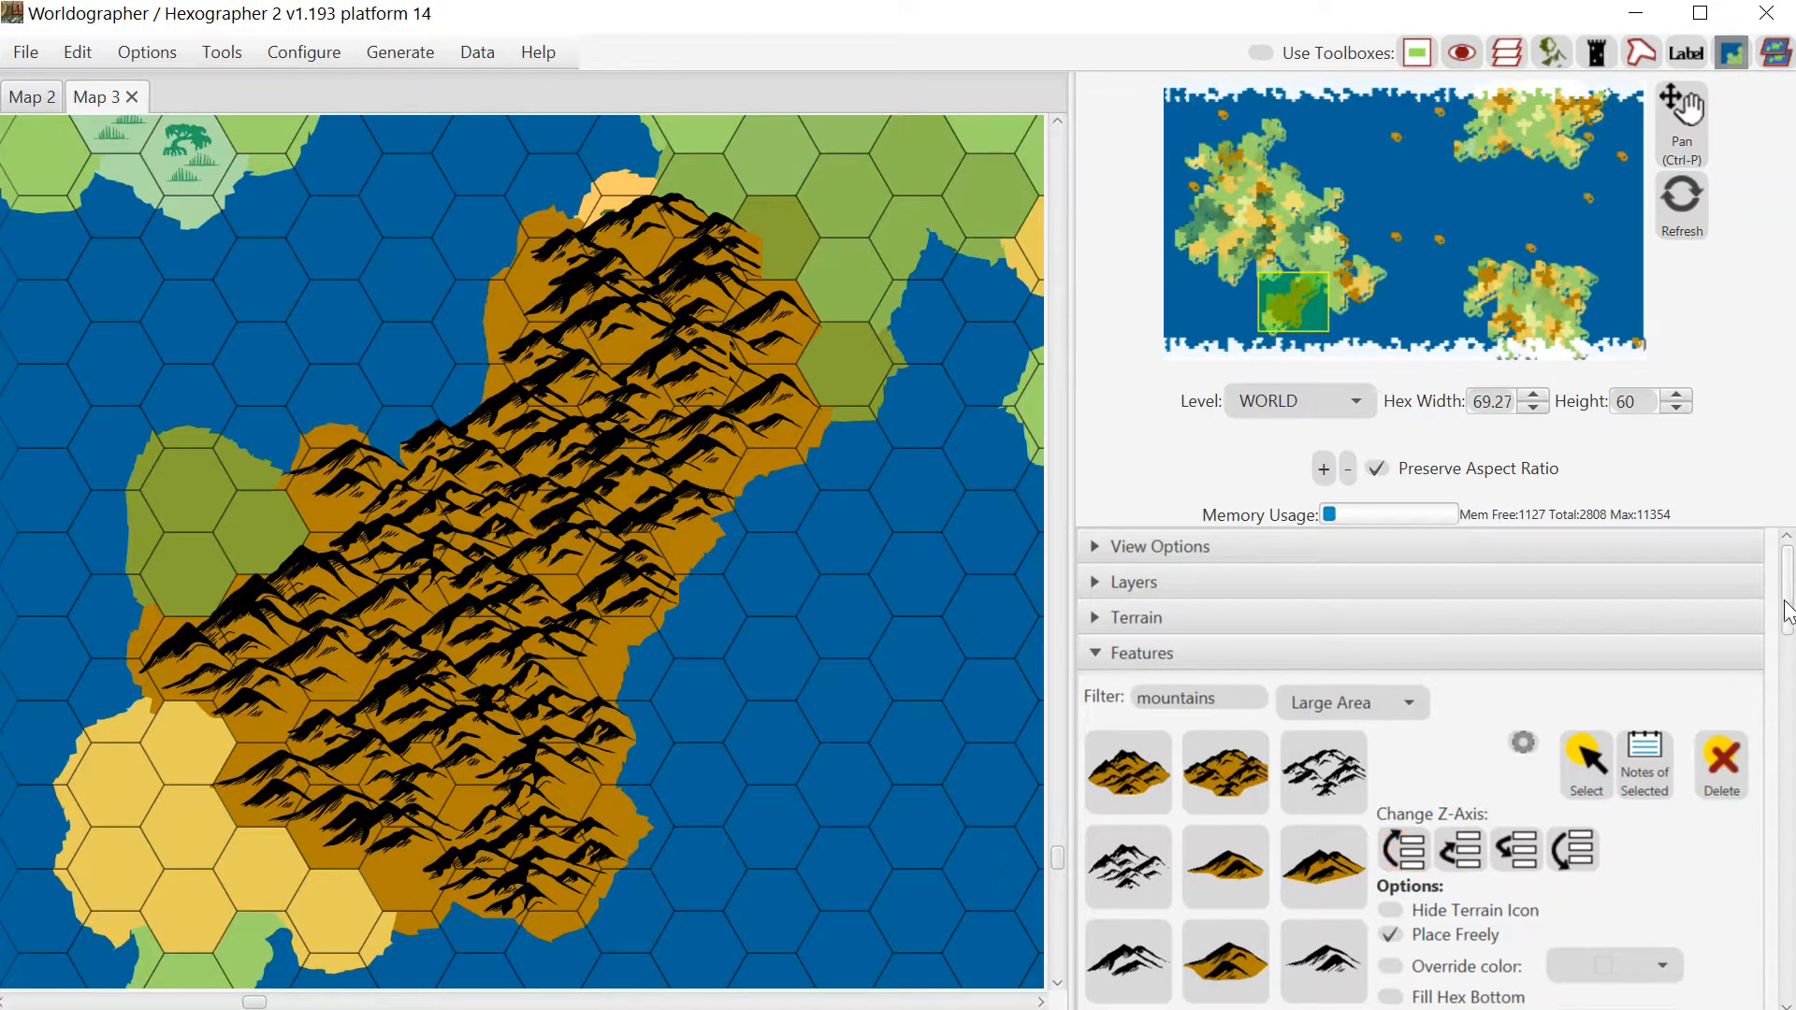
Filter the features by "hills", look through the matching icons, and broaden the filter to "hill"
mouse_move(1789, 608)
left_mouse_down()
mouse_move(1735, 741)
mouse_move(1759, 870)
mouse_move(1773, 618)
left_mouse_up()
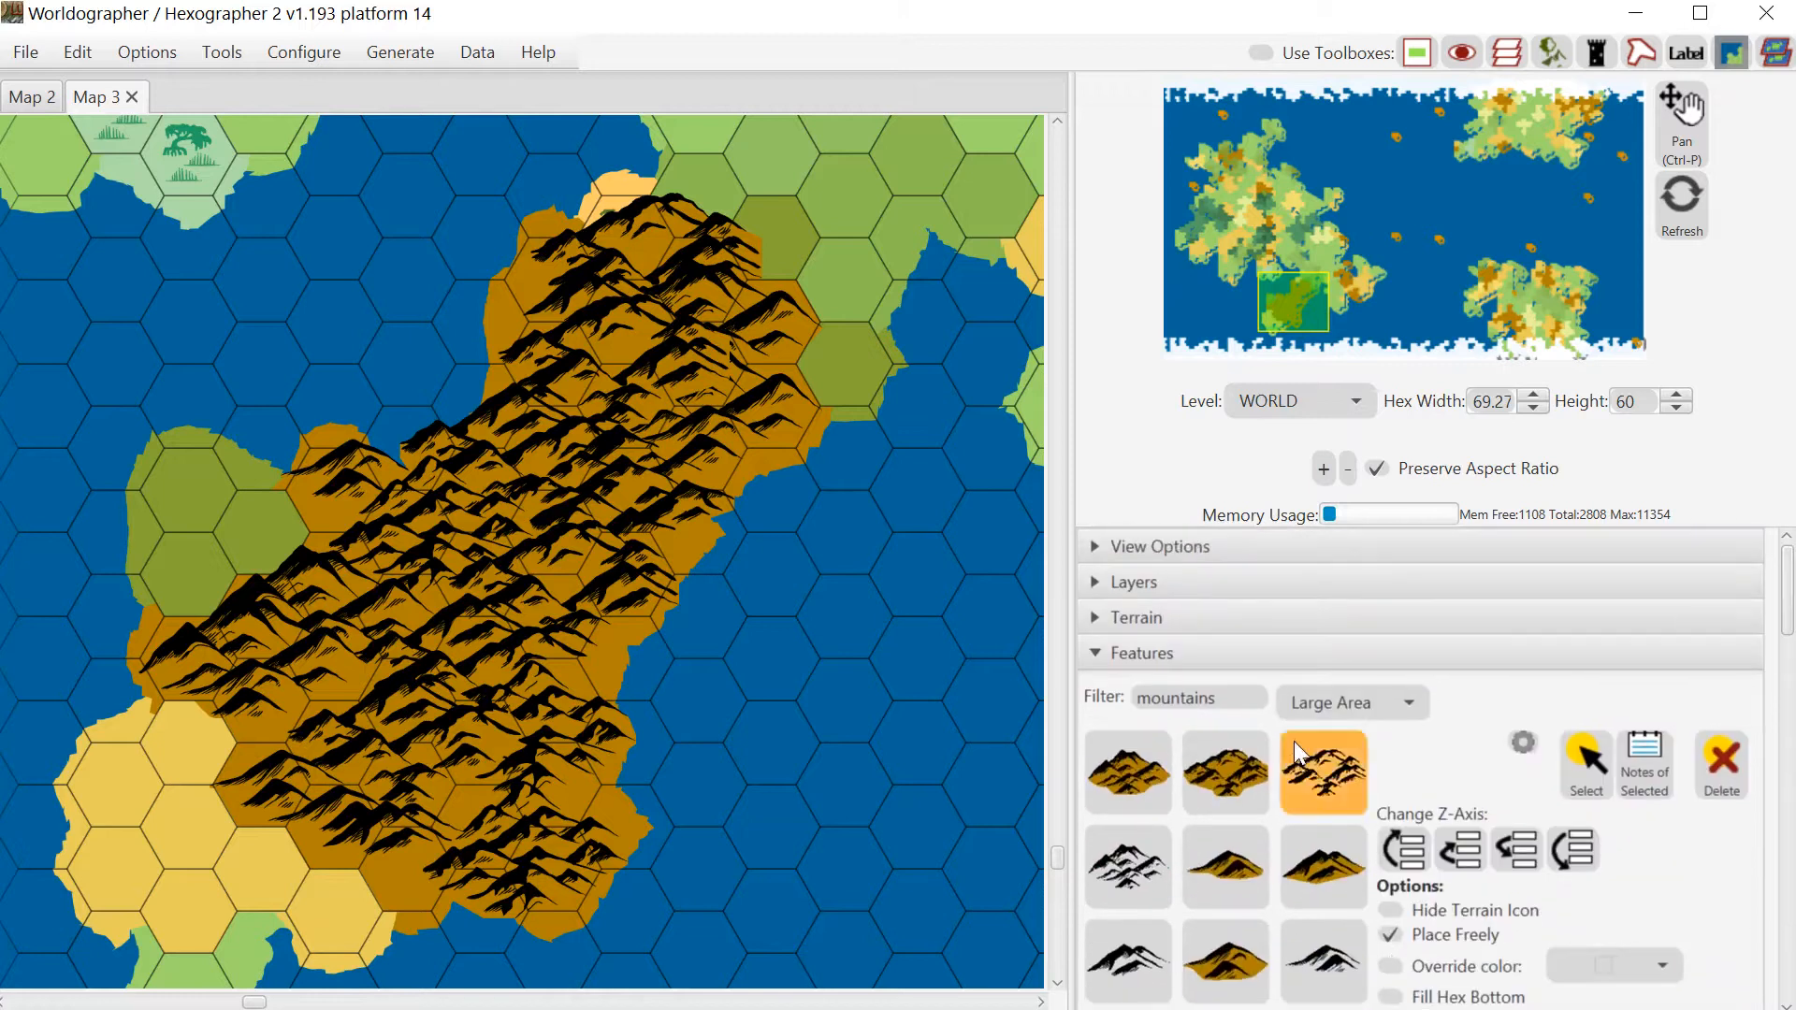
double_click(1209, 698)
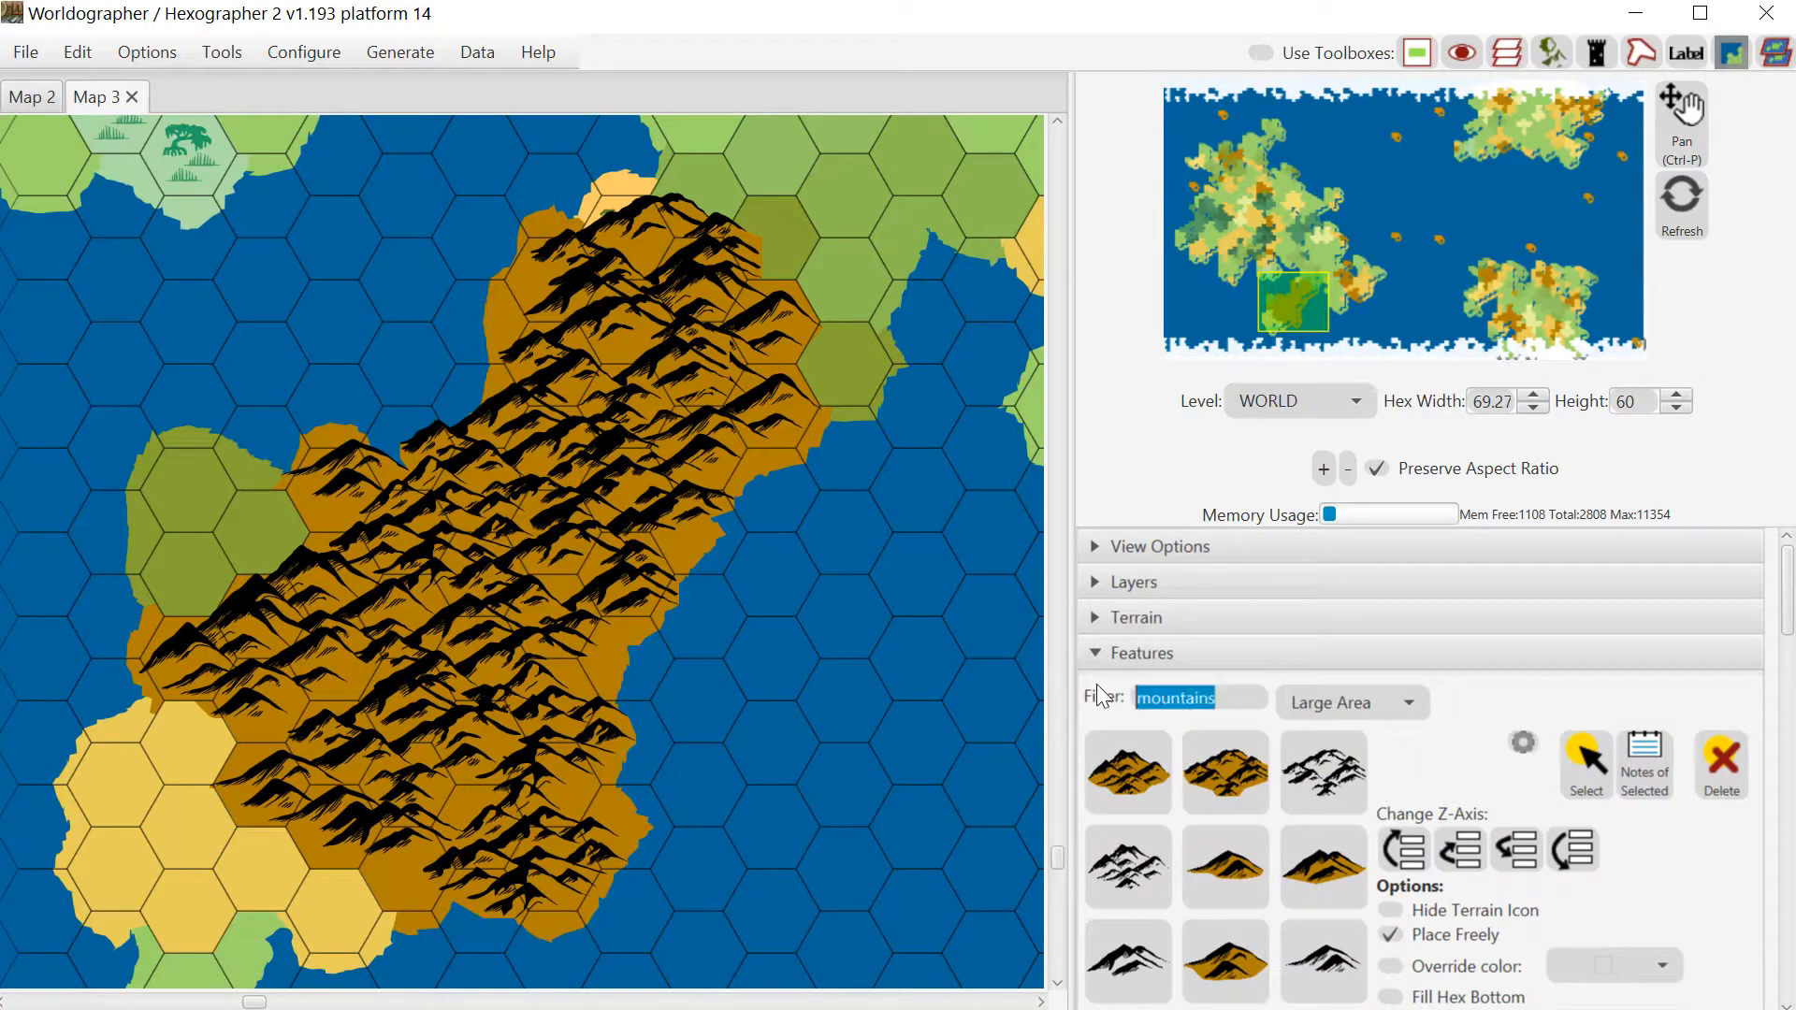
type("hills")
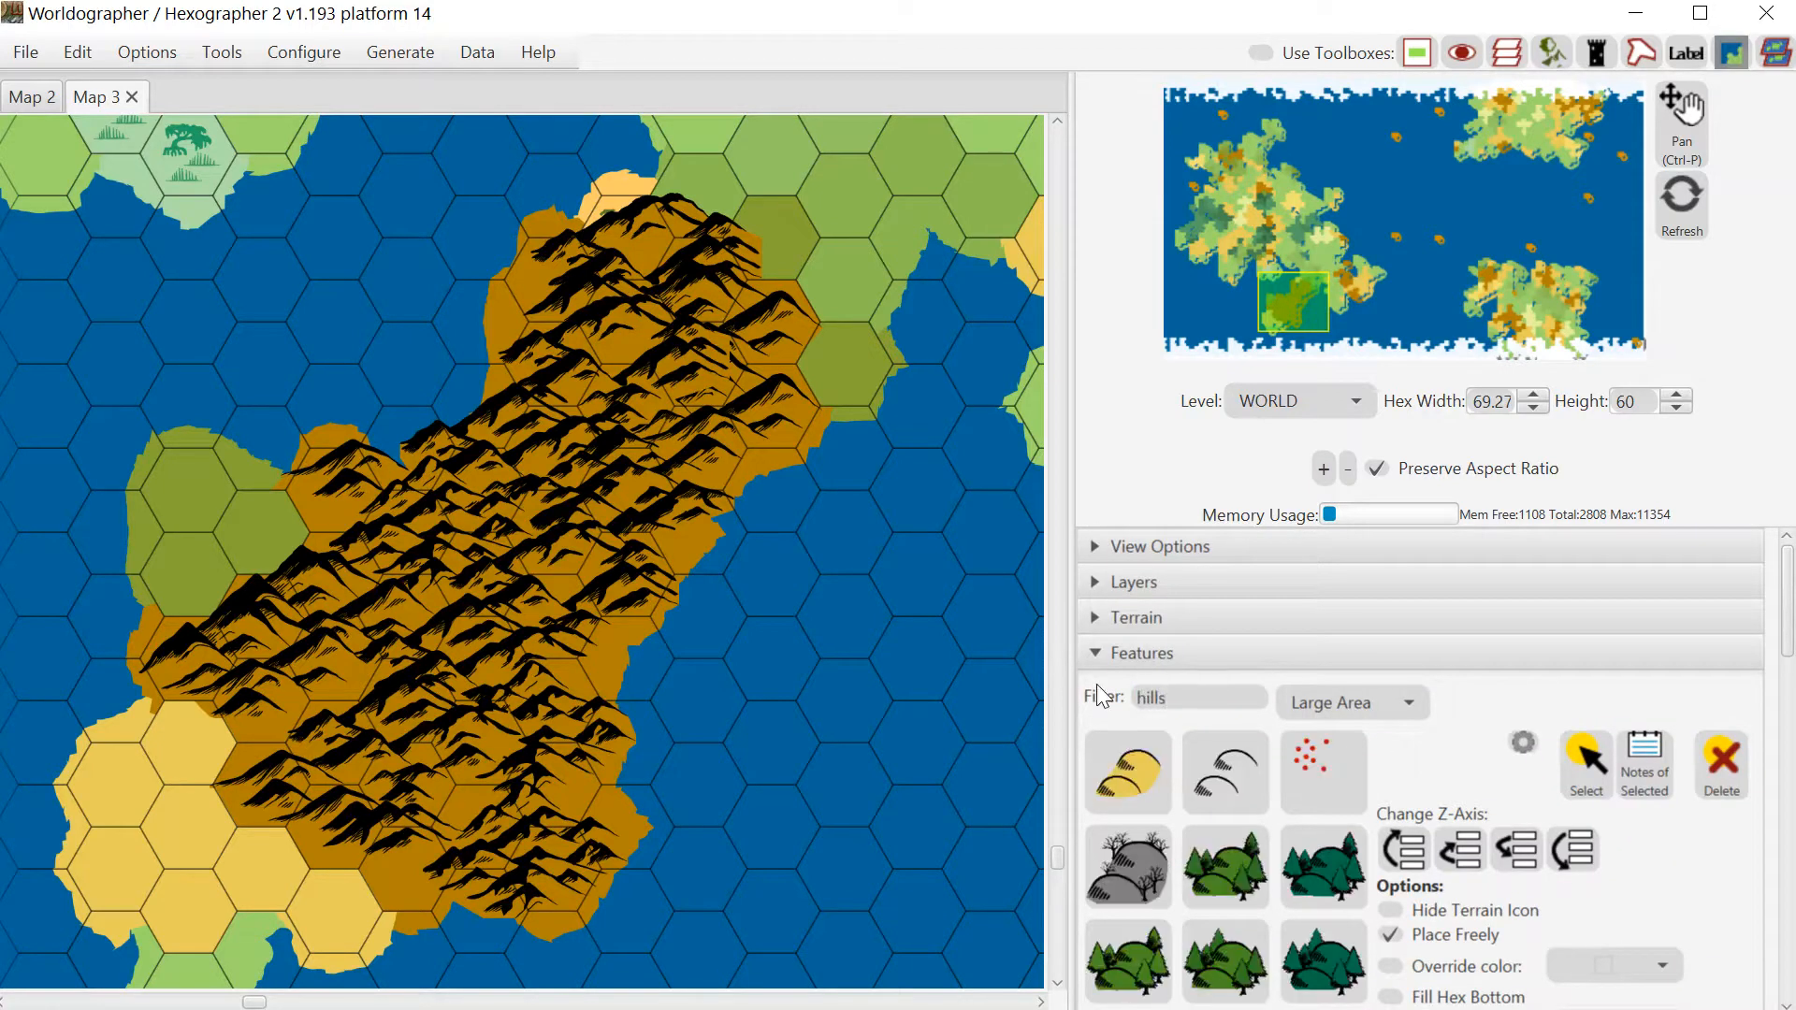
left_click(1166, 795)
scroll(1787, 659, "down", 1)
scroll(1787, 660, "down", 8)
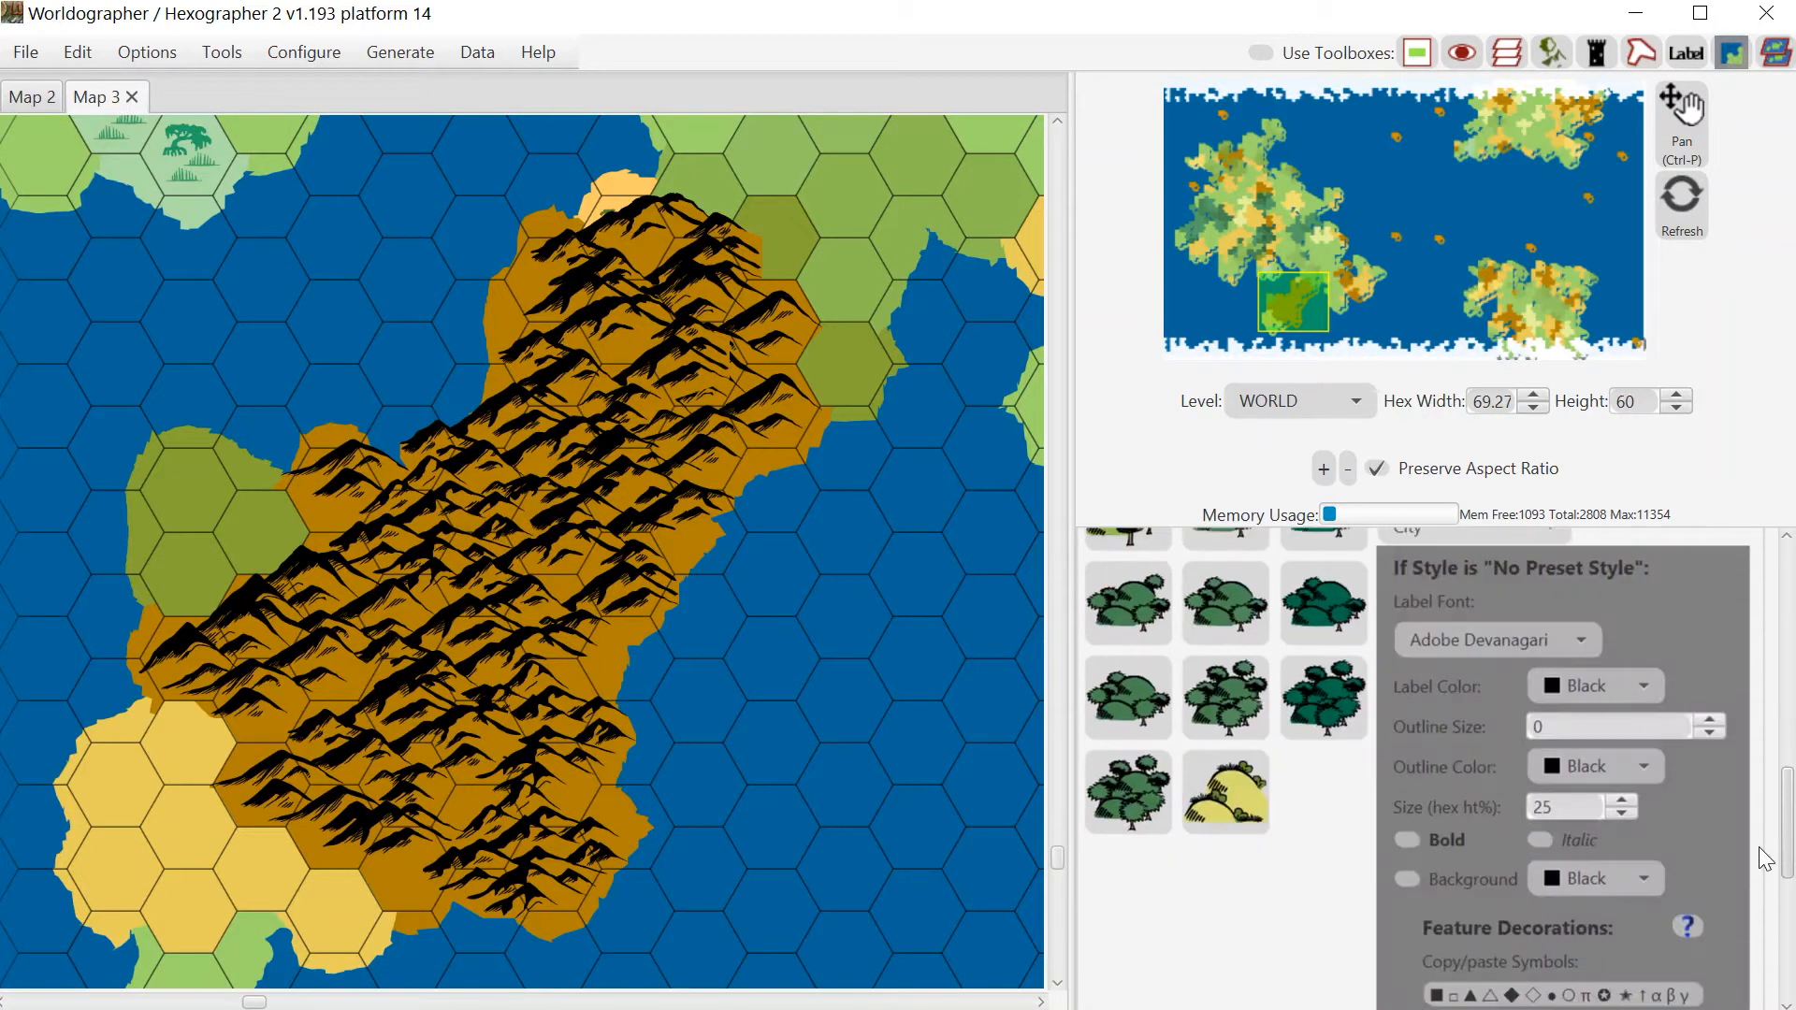
scroll(1771, 744, "up", 4)
scroll(1771, 744, "up", 5)
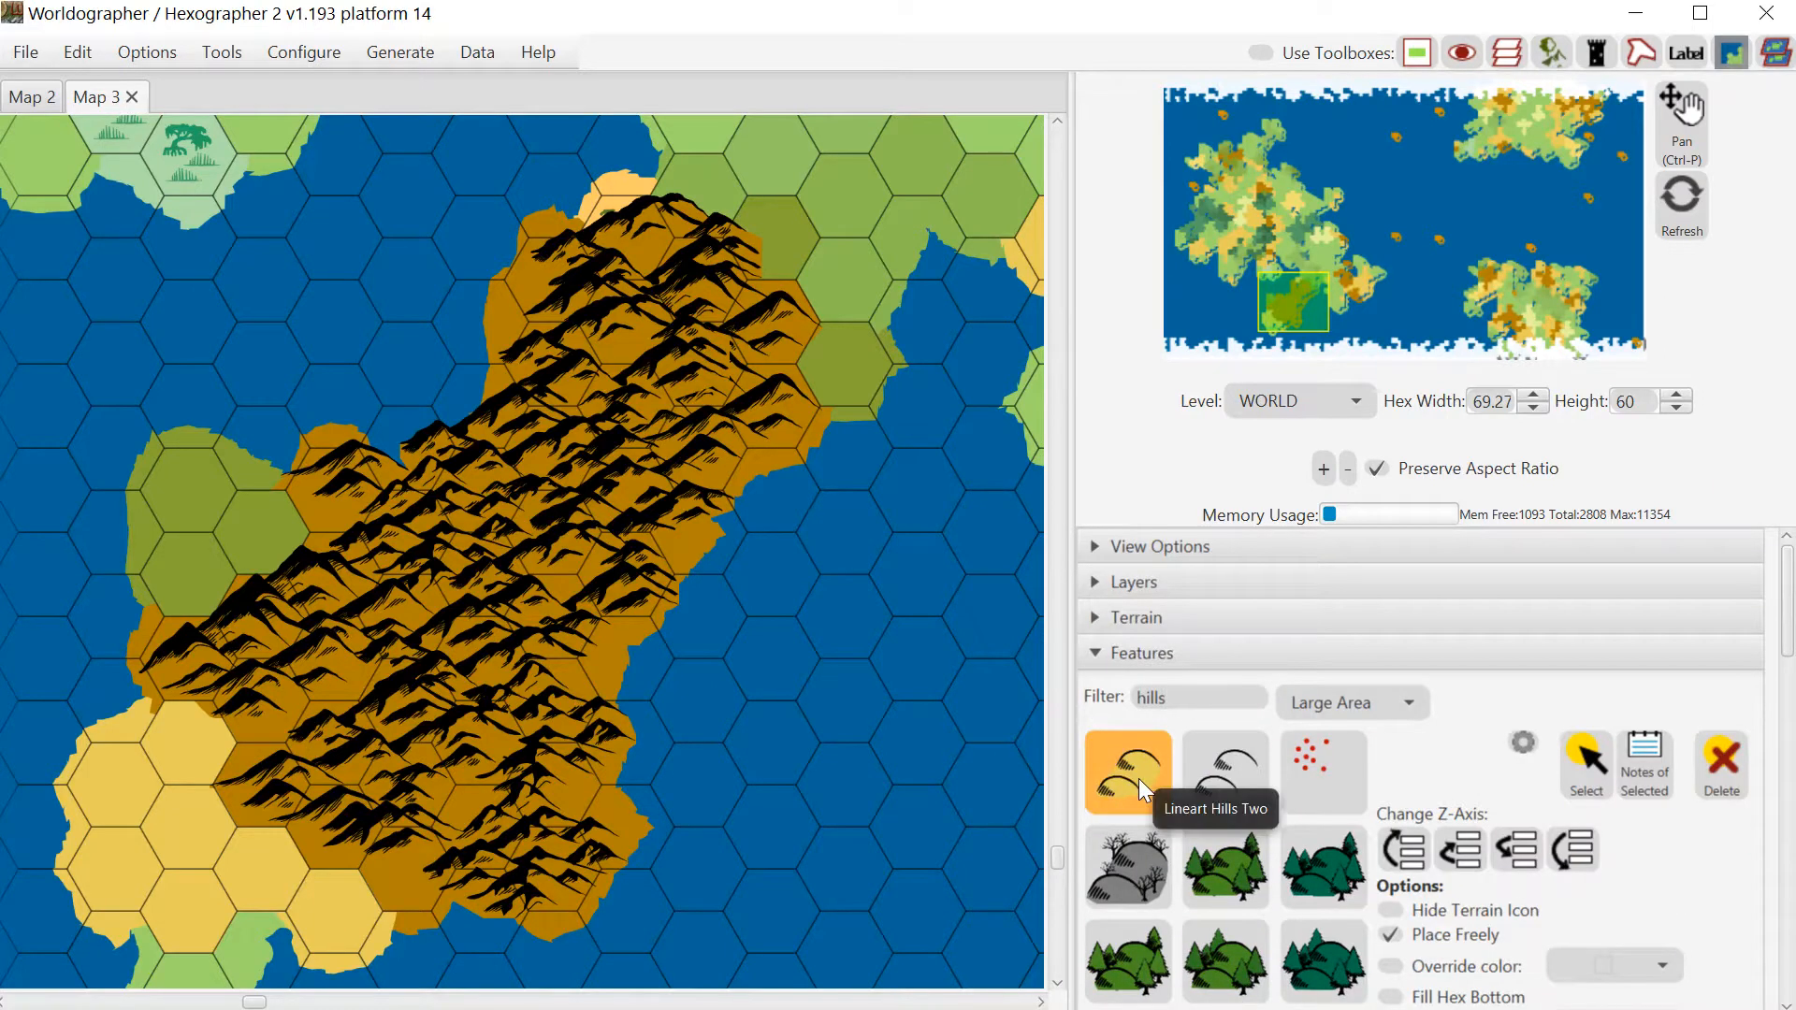
key("BackSpace")
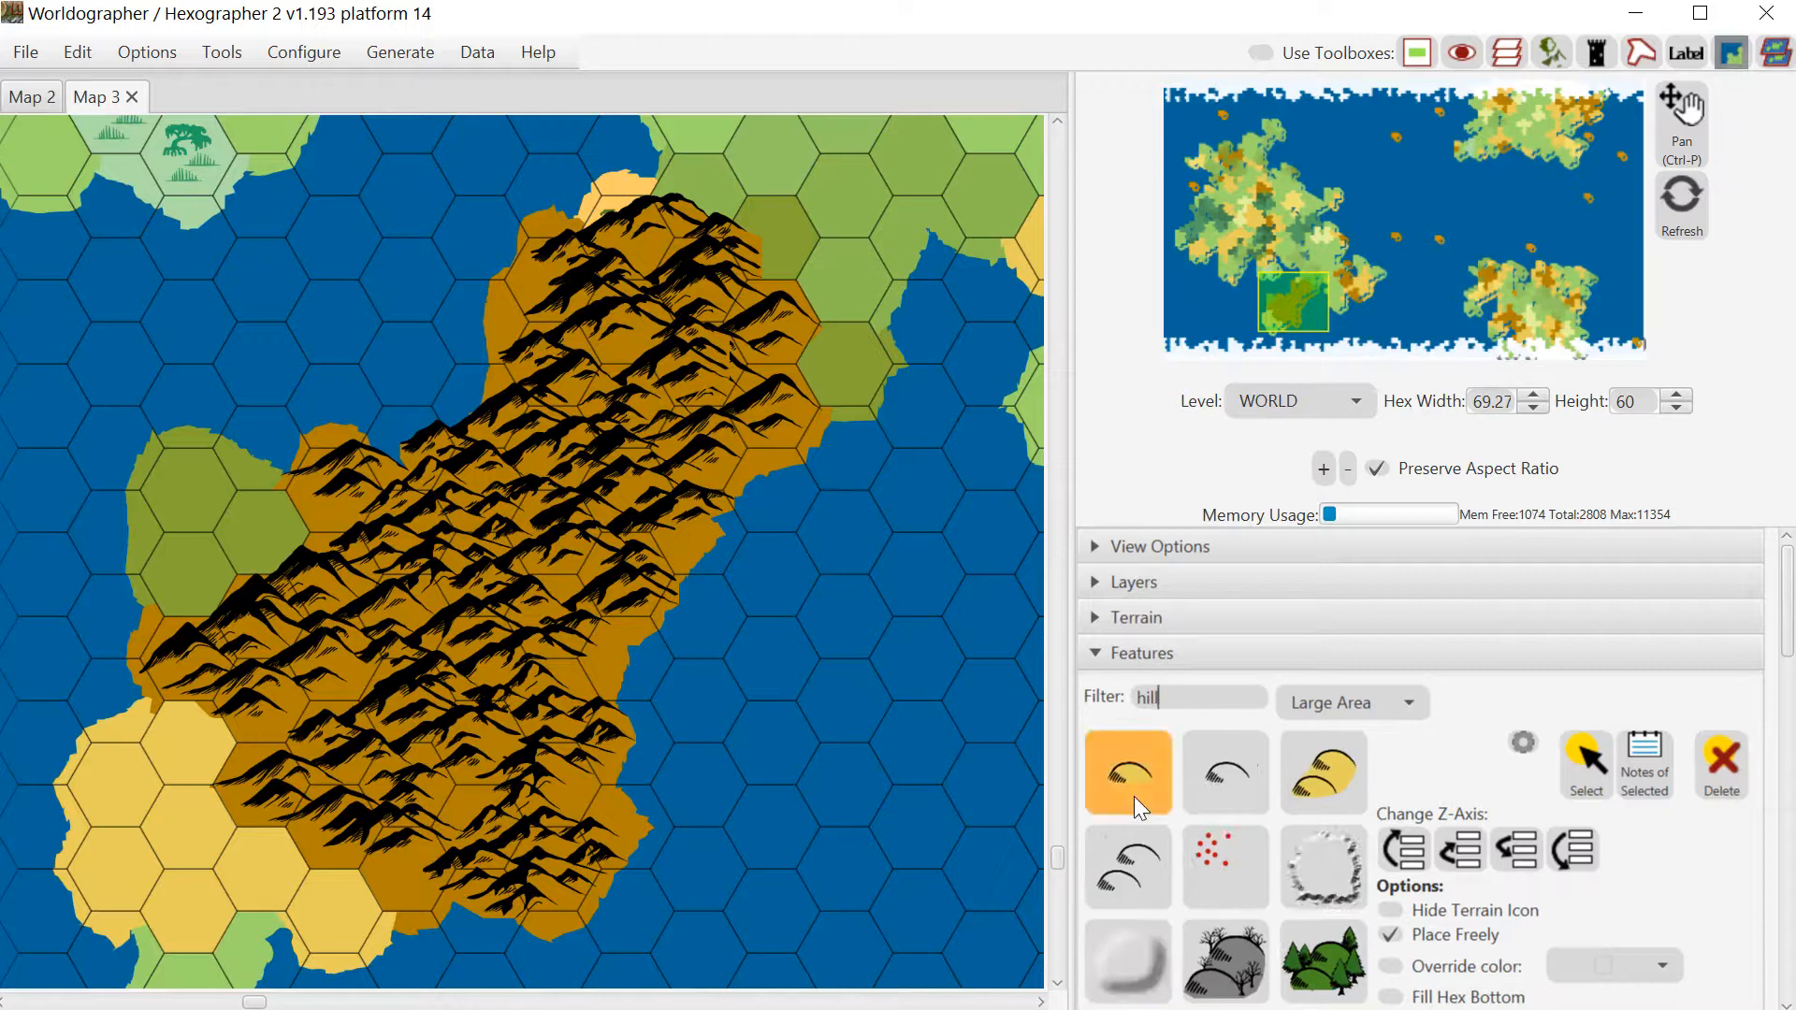
Place paired and single line-art hill features across the south-western yellow hexes, adjusting the positions of the northernmost ones
left_click(1323, 775)
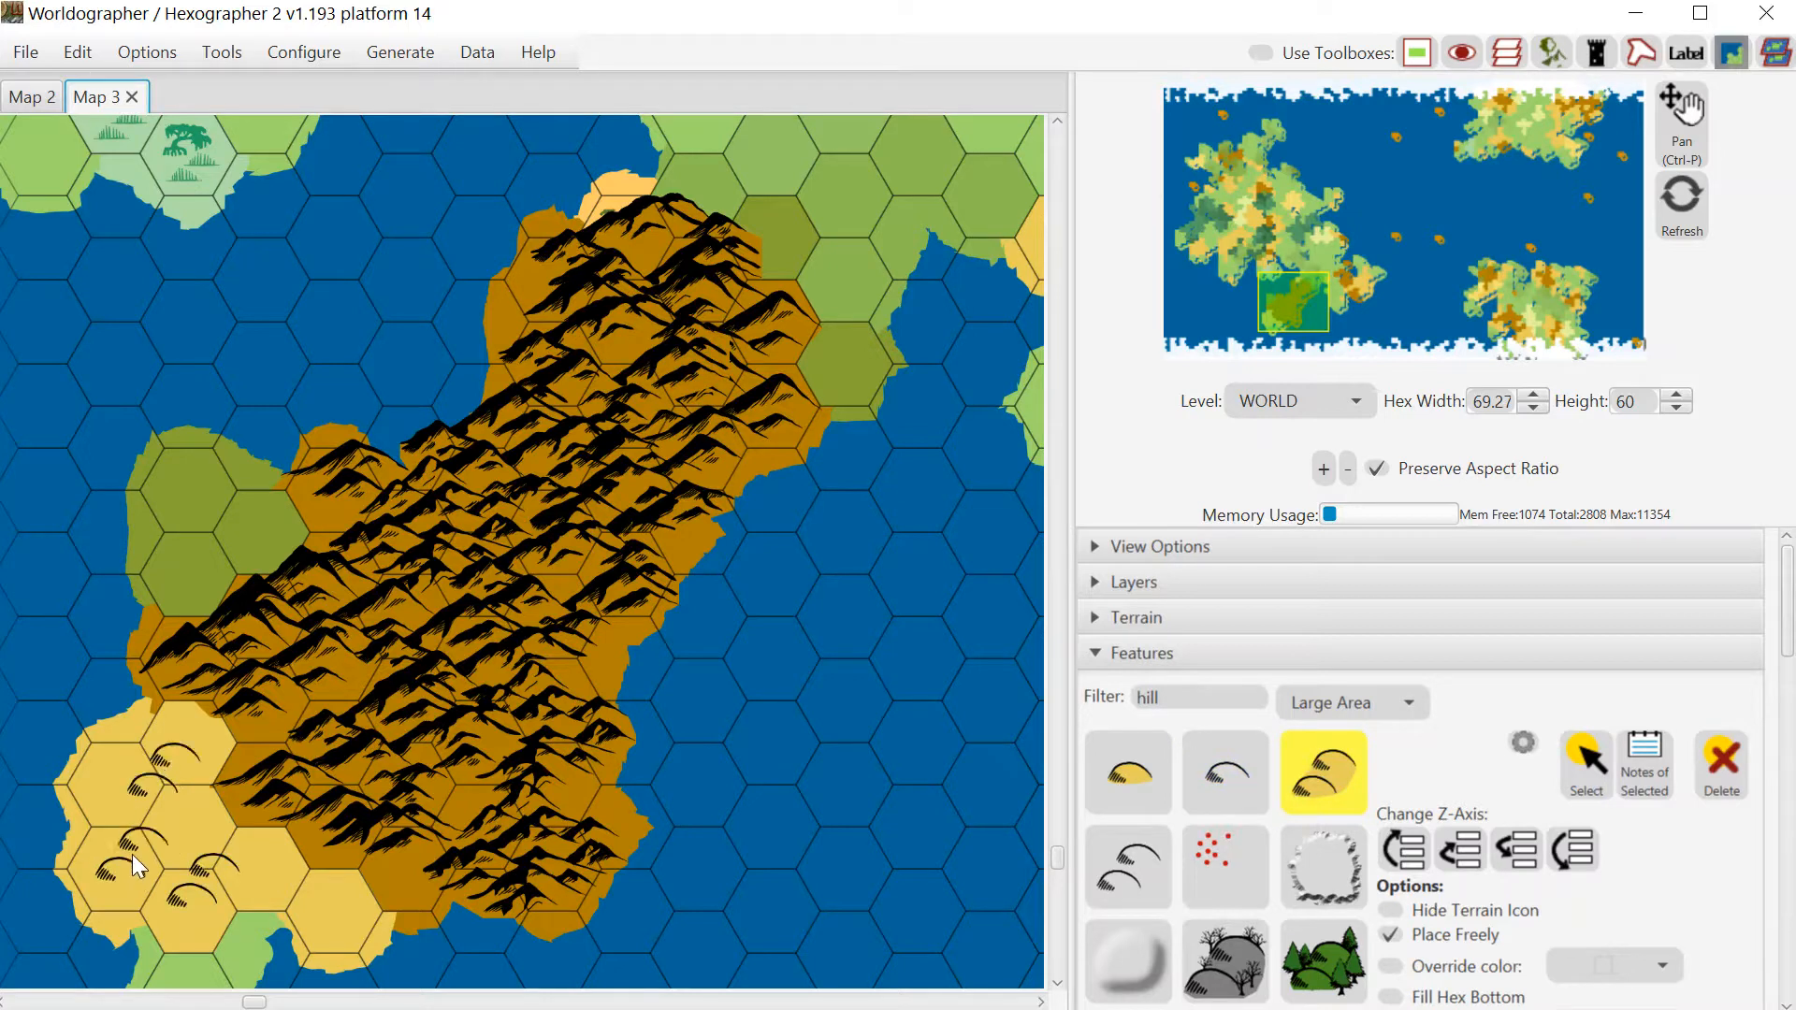
left_click(1102, 797)
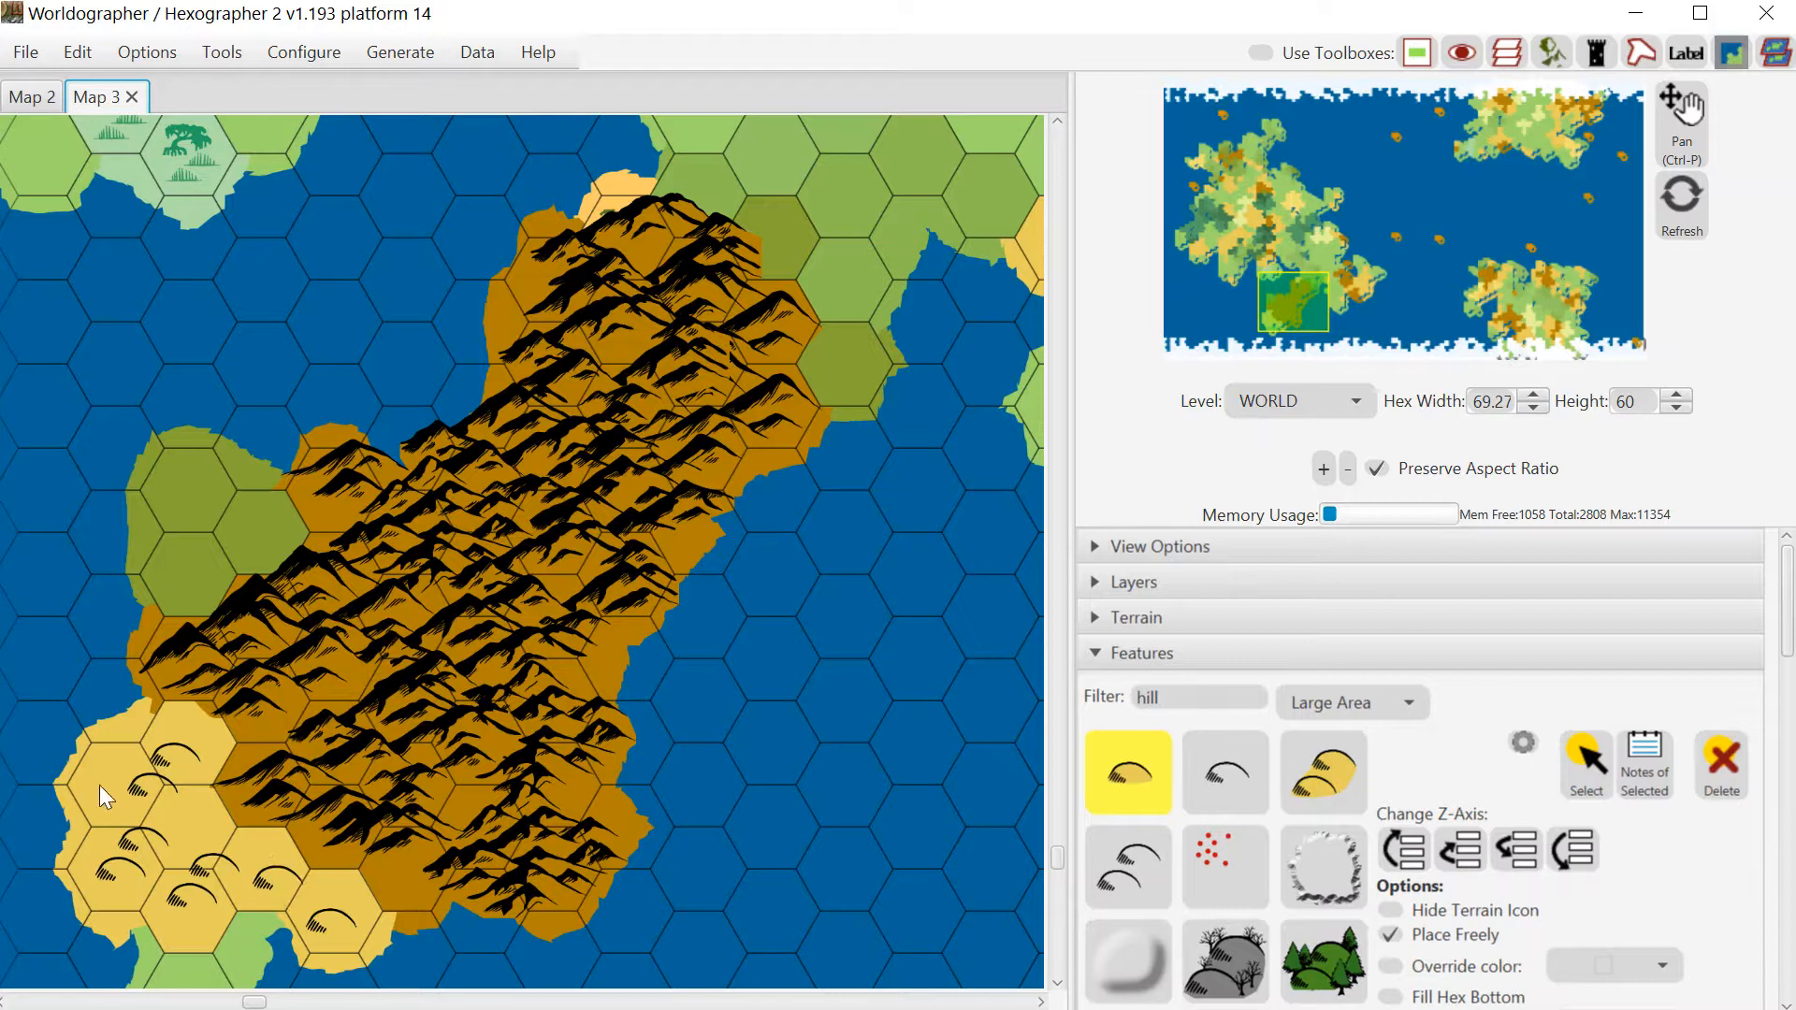
left_click(1602, 757)
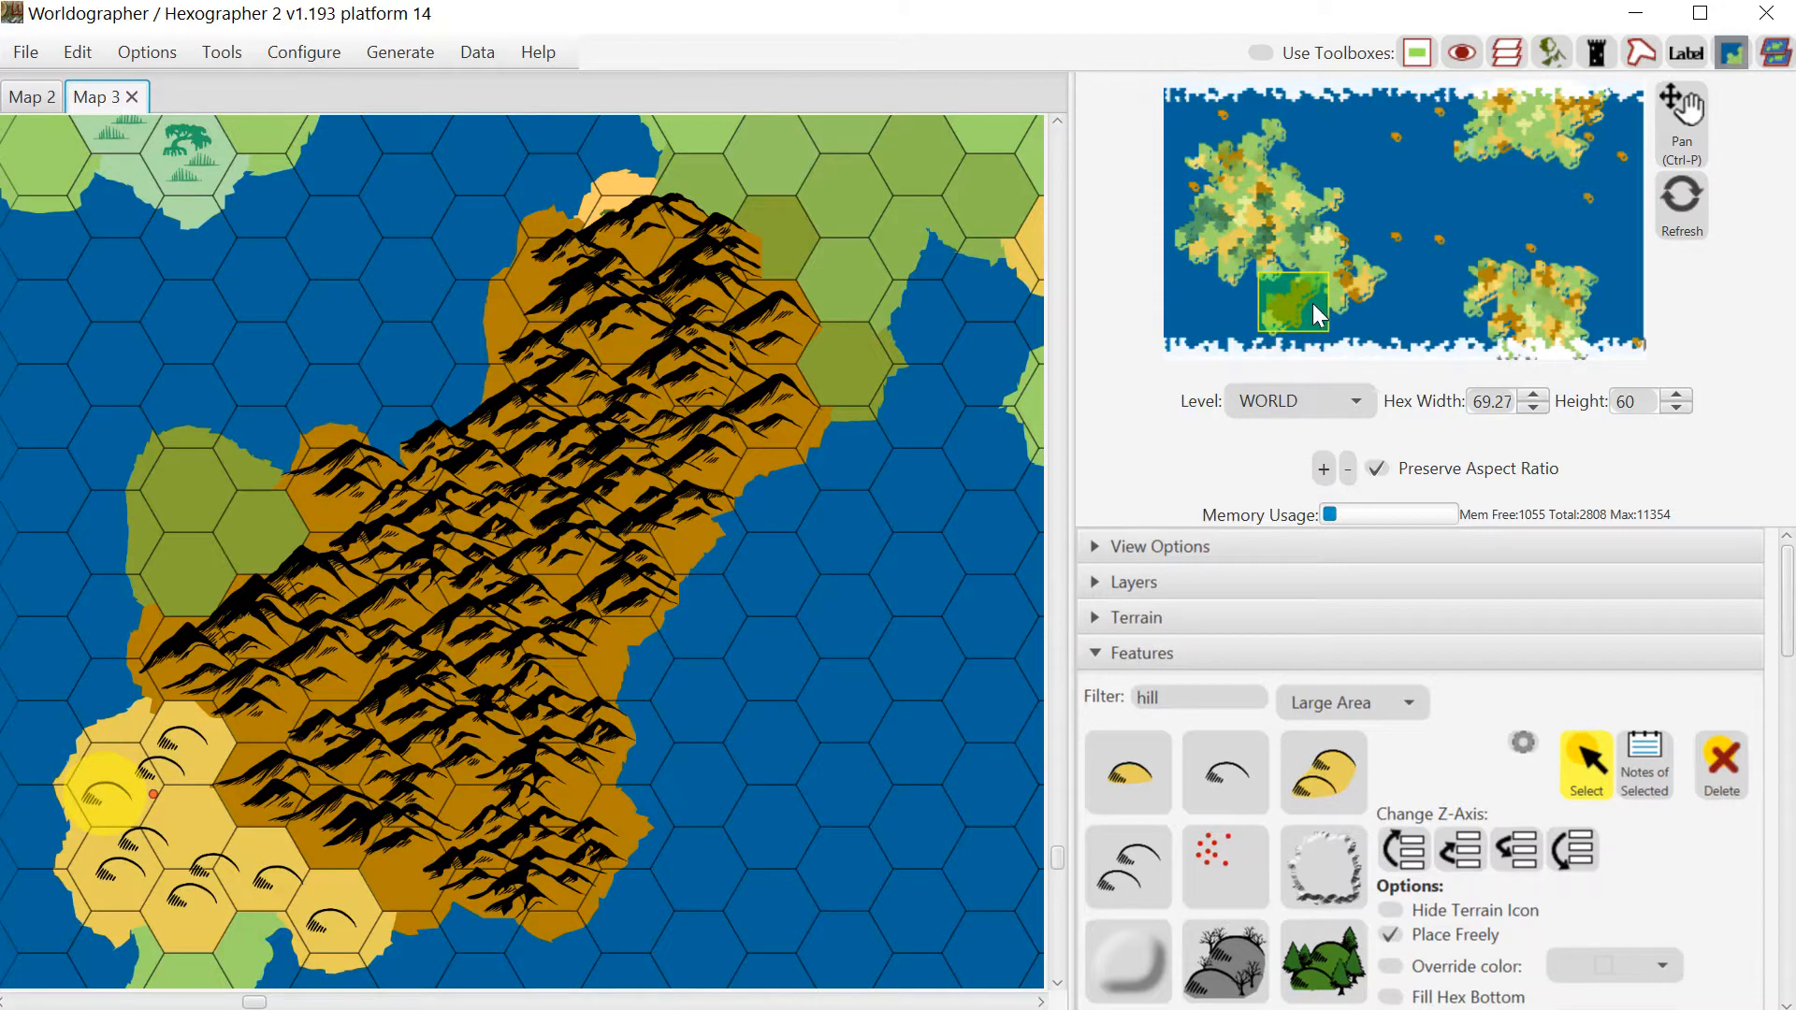
Paint the two pale yellow hex clusters inside the north-eastern landmass's green area with the Classic set's Farmland terrain
left_click_drag(1298, 305, 1532, 129)
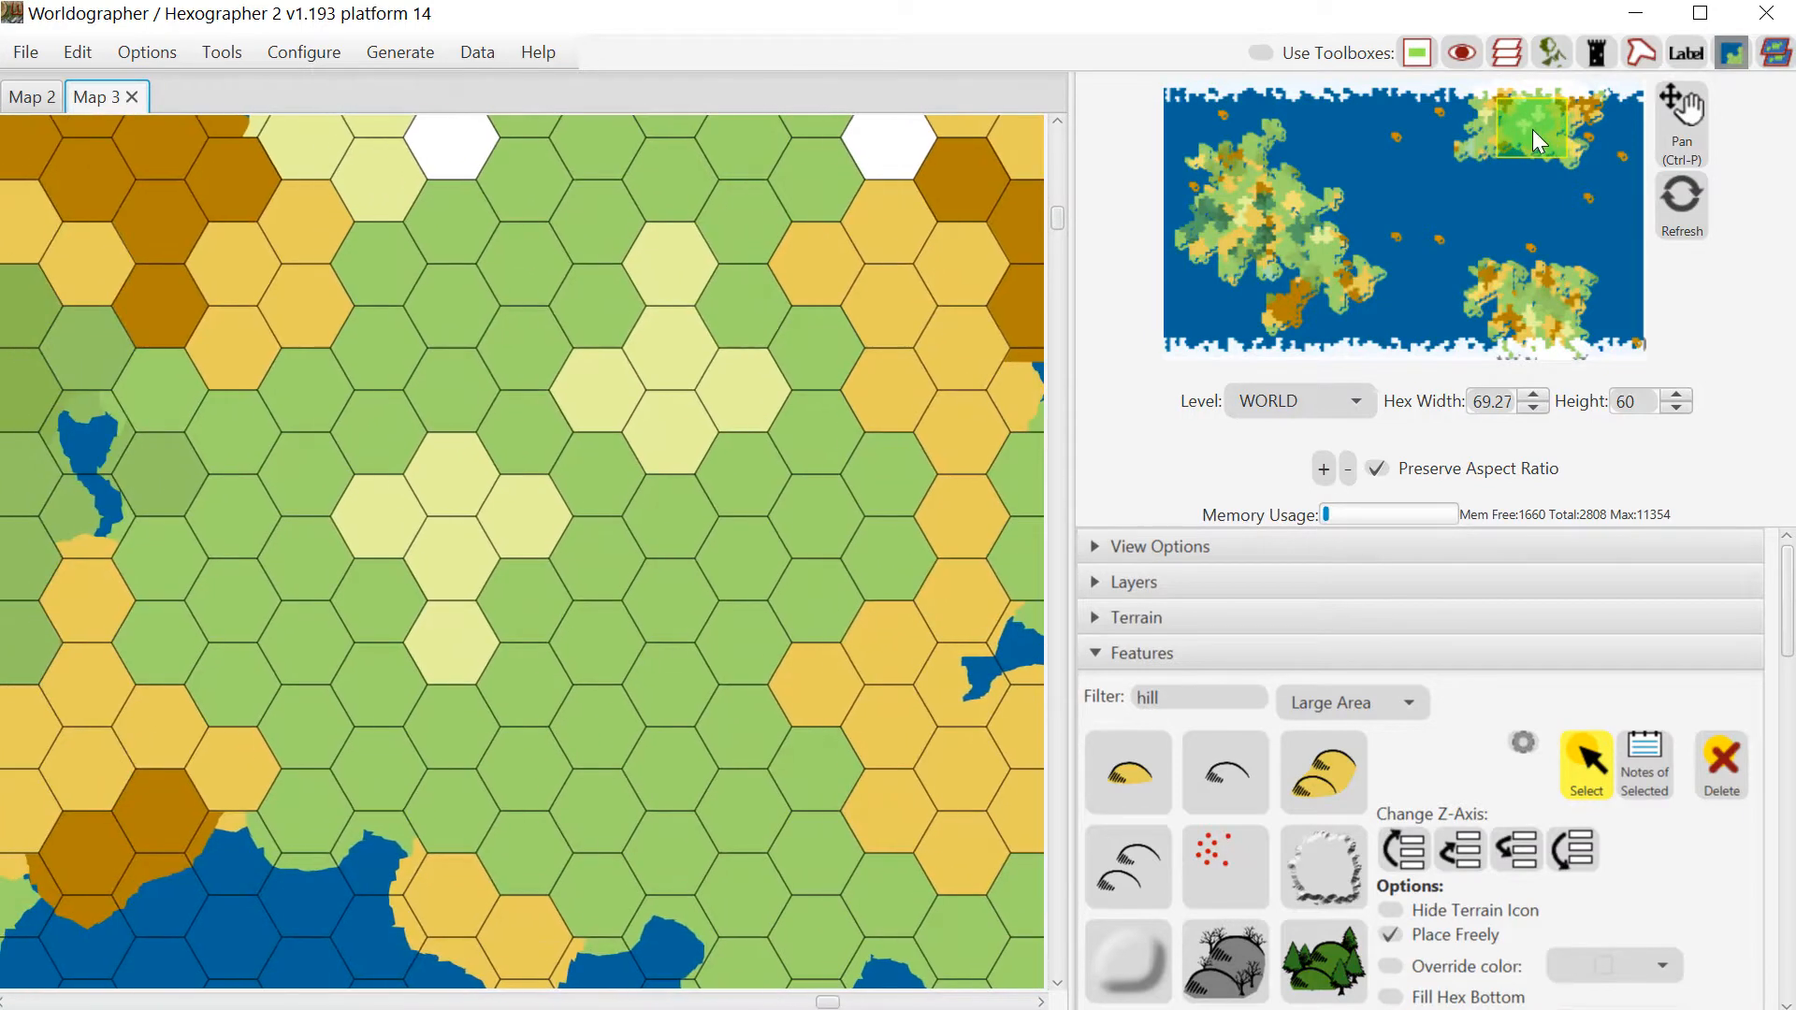
left_click(1211, 620)
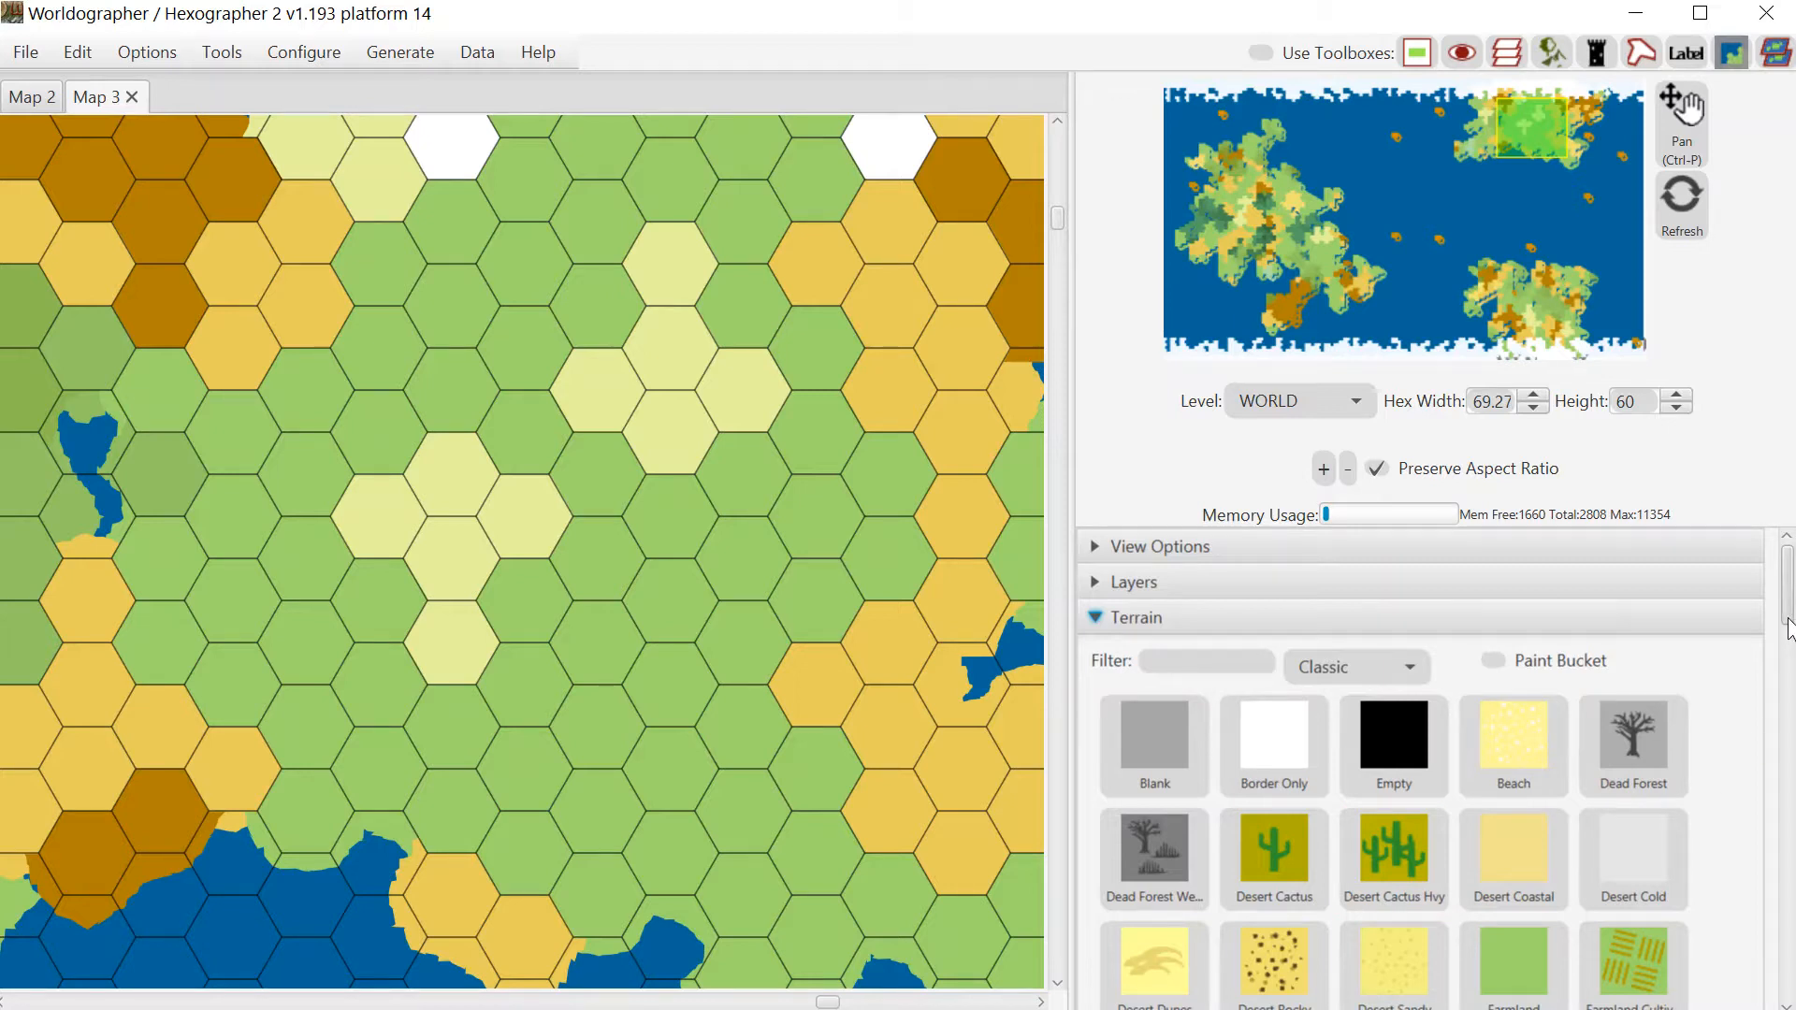
left_click_drag(1789, 629, 1789, 702)
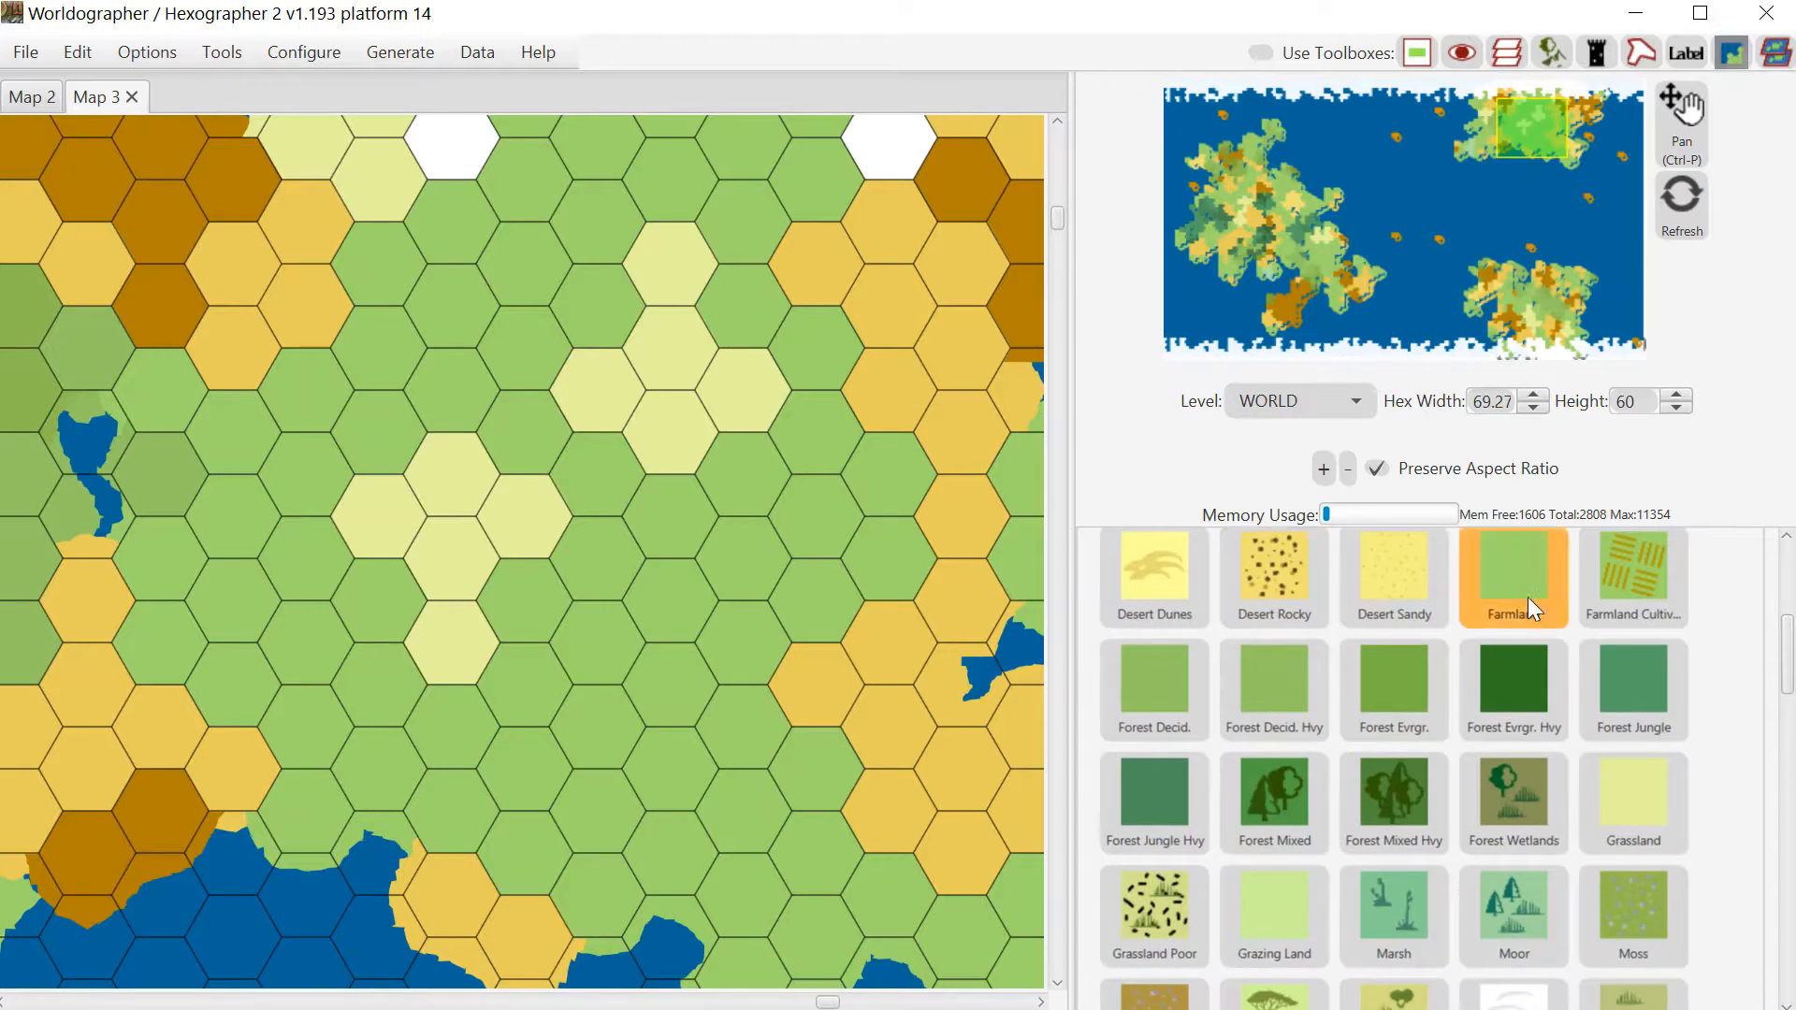
left_click(1529, 597)
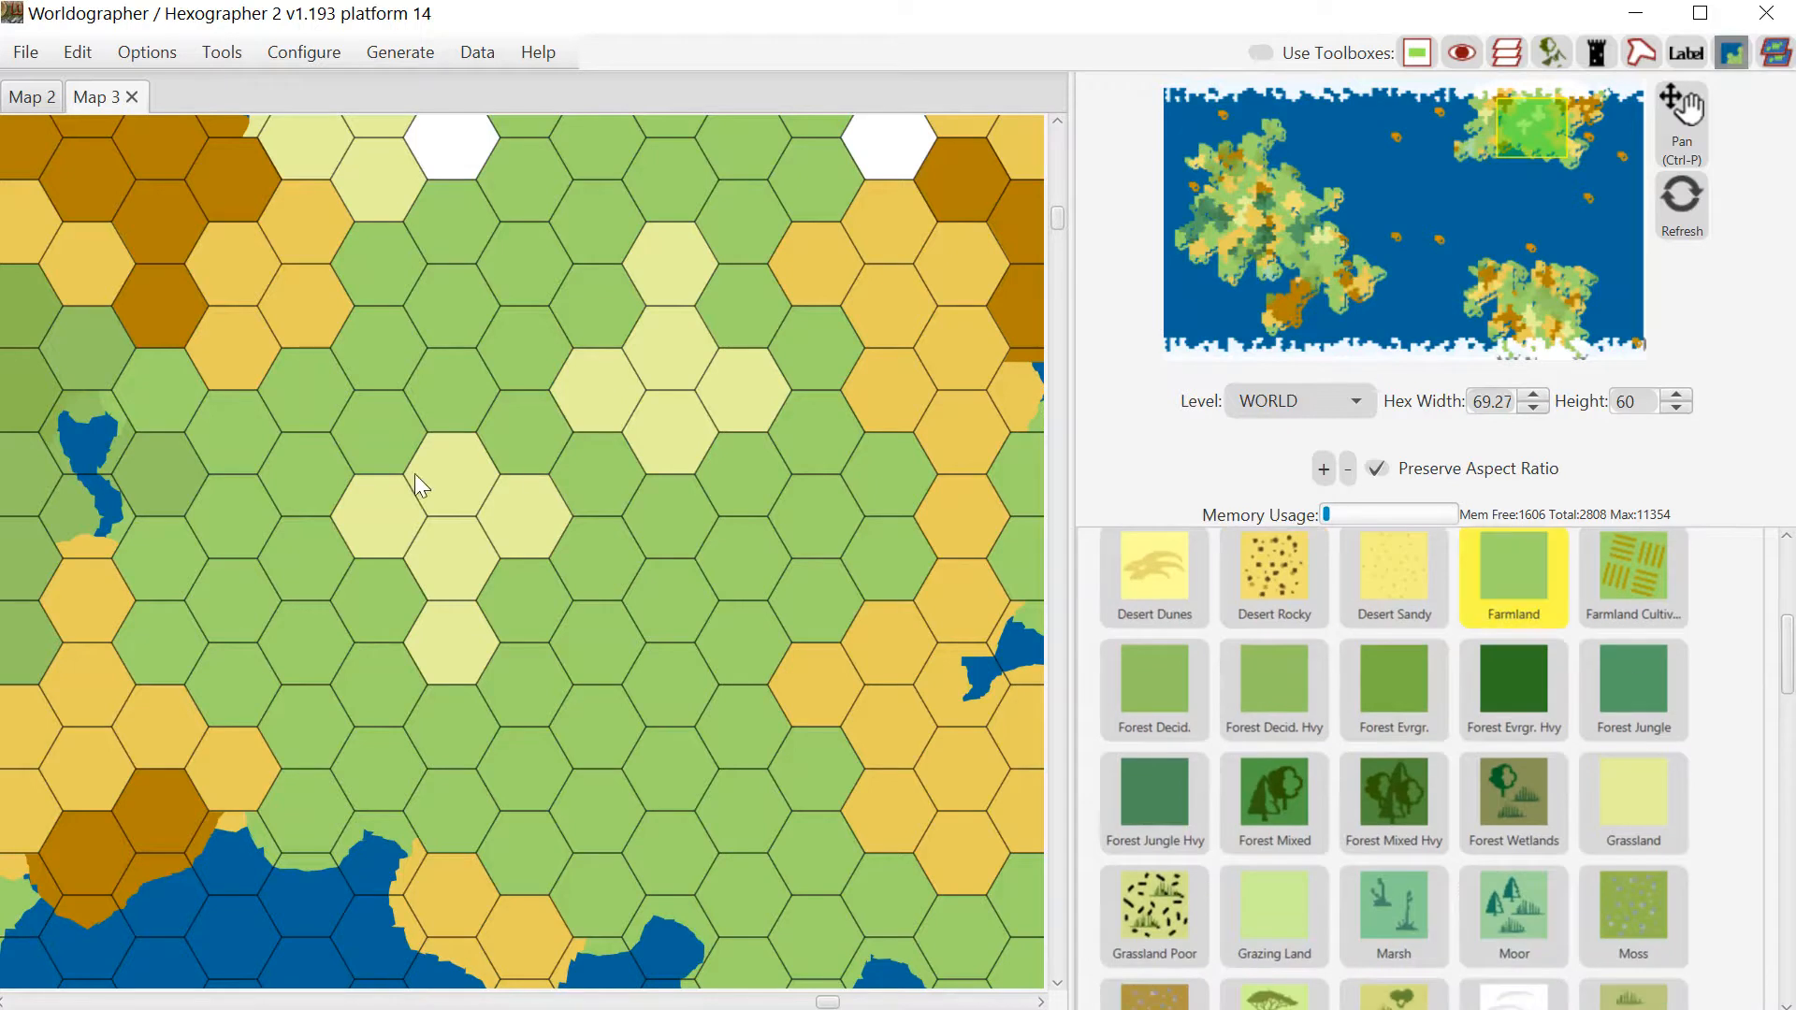
left_click(484, 537)
left_click(452, 643)
mouse_move(653, 414)
left_mouse_down()
mouse_move(699, 413)
mouse_move(725, 376)
mouse_move(677, 354)
mouse_move(679, 285)
left_mouse_up()
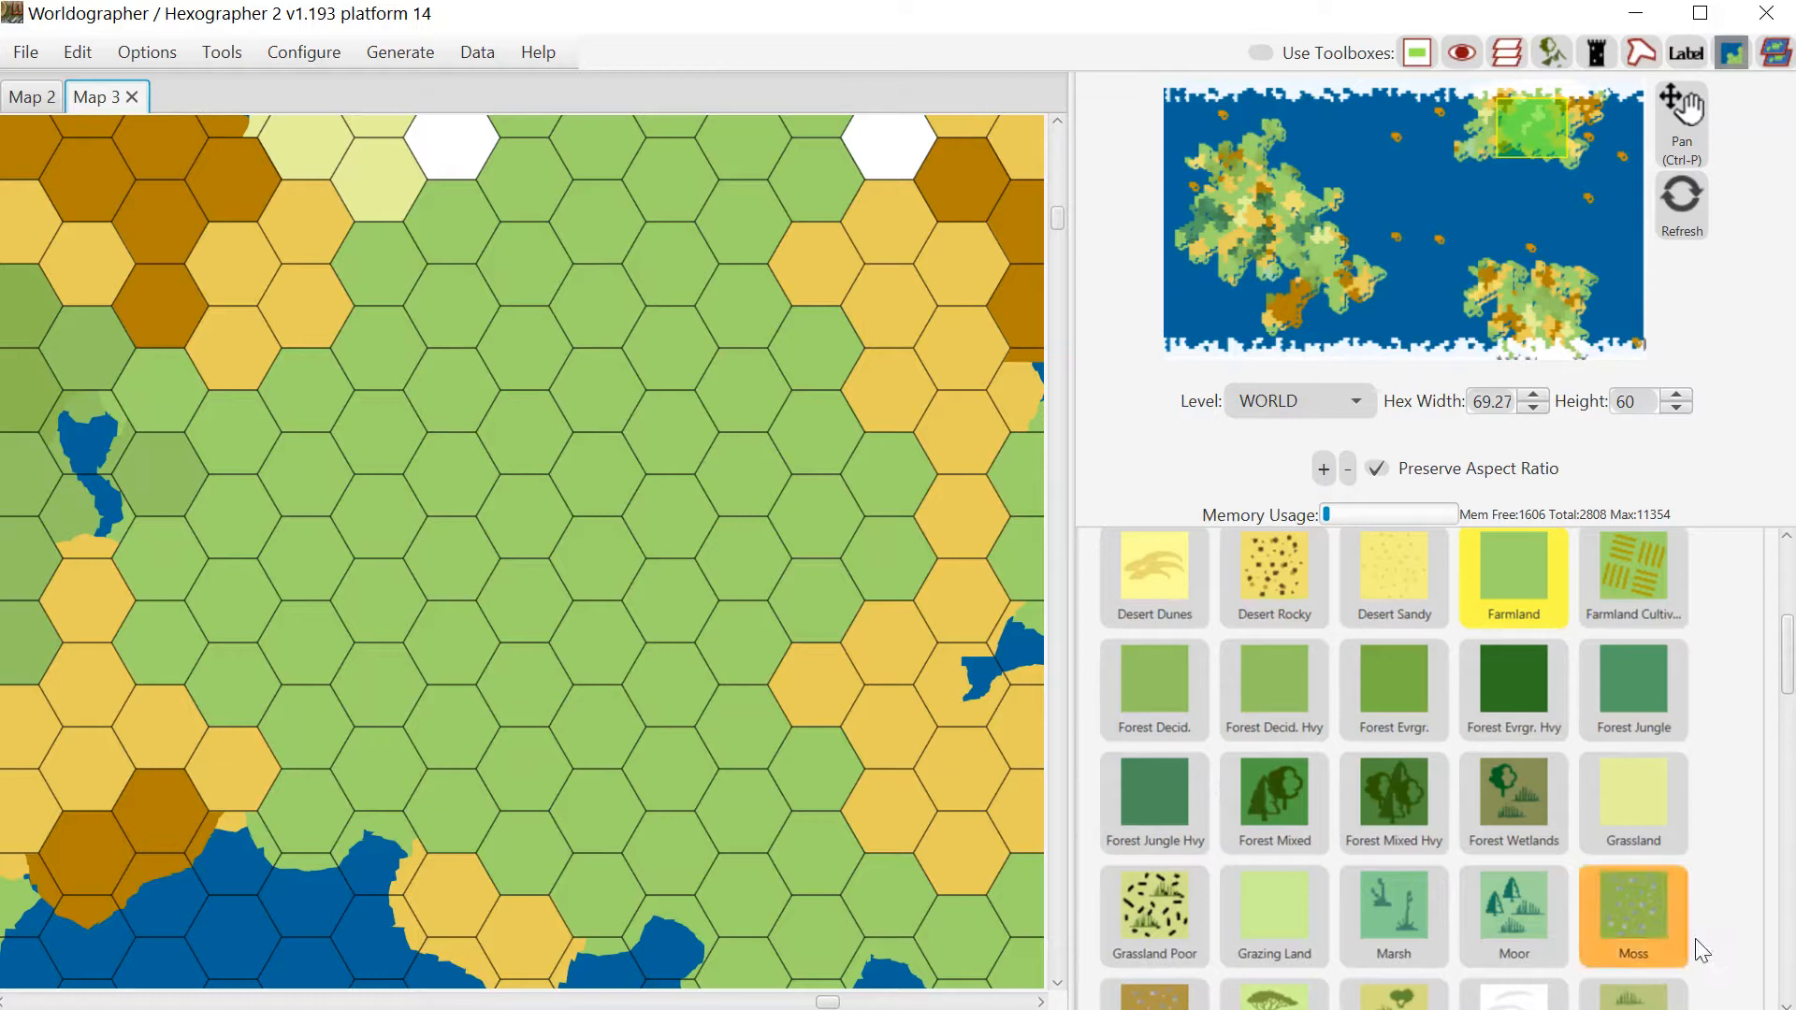
Return to the features and look through the icons filtered by "tree"
left_click_drag(1789, 646, 1786, 552)
left_click(1279, 625)
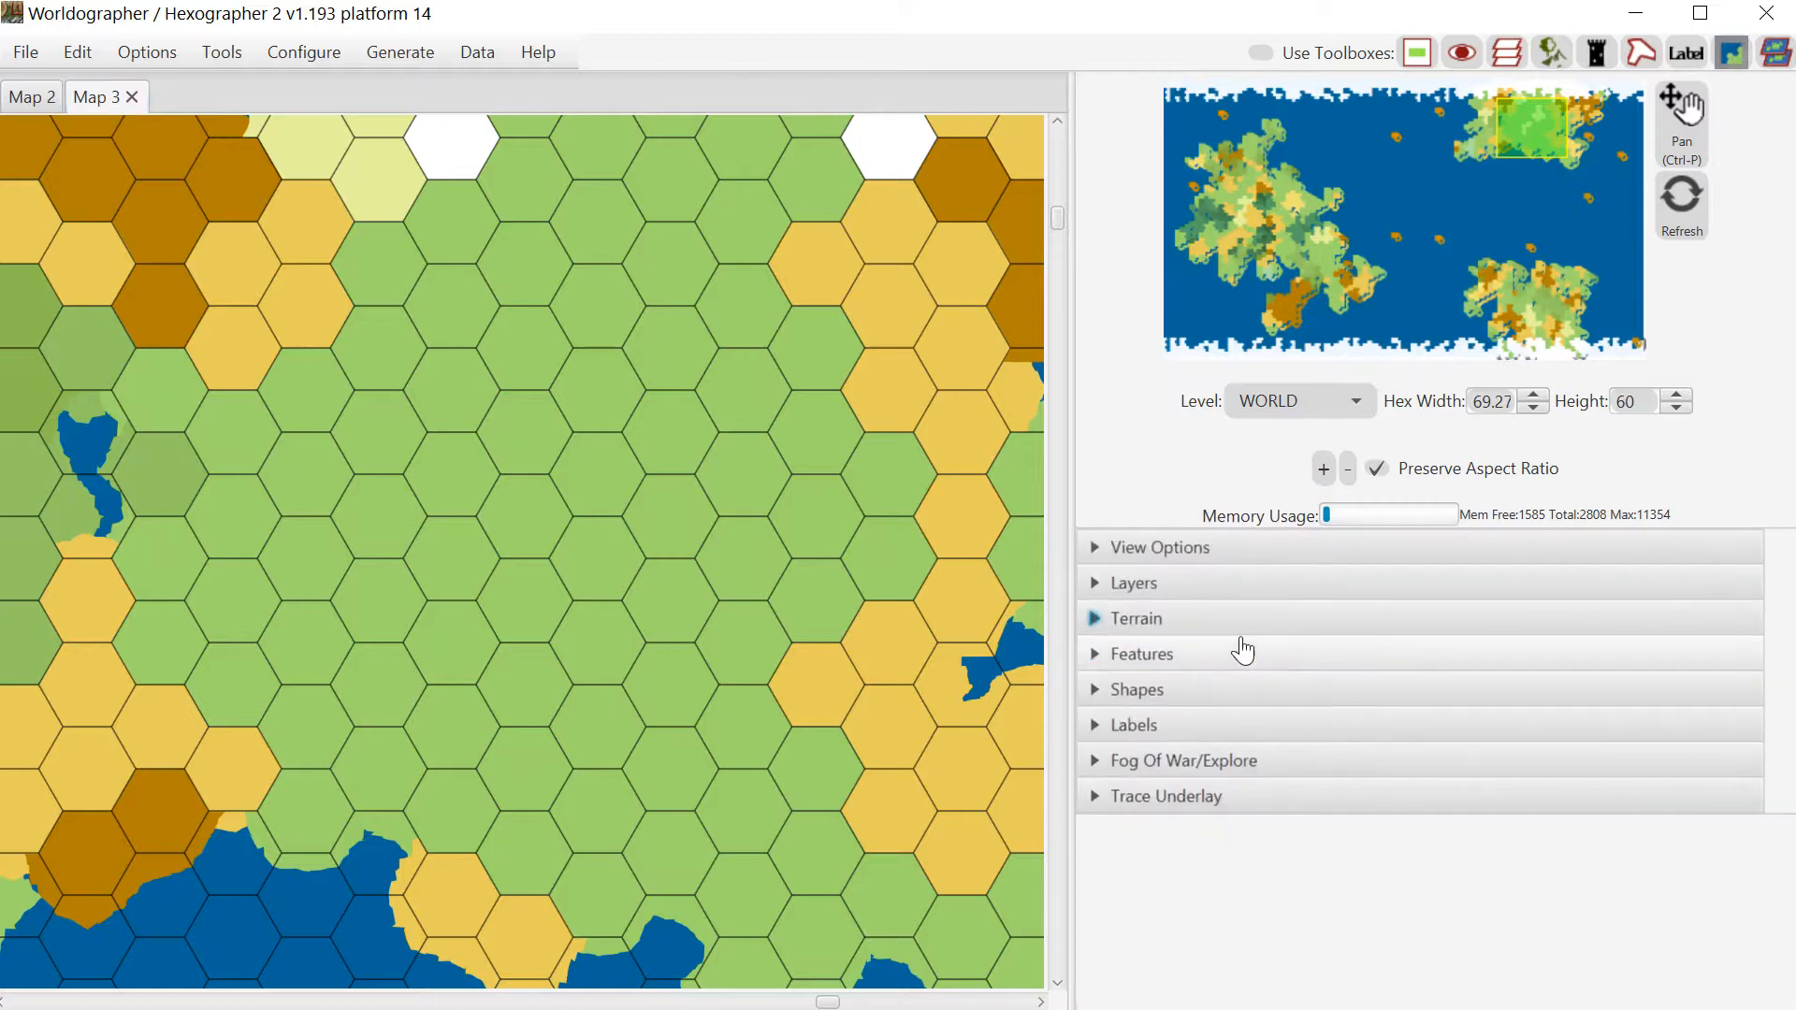
left_click(1203, 655)
key("Tab")
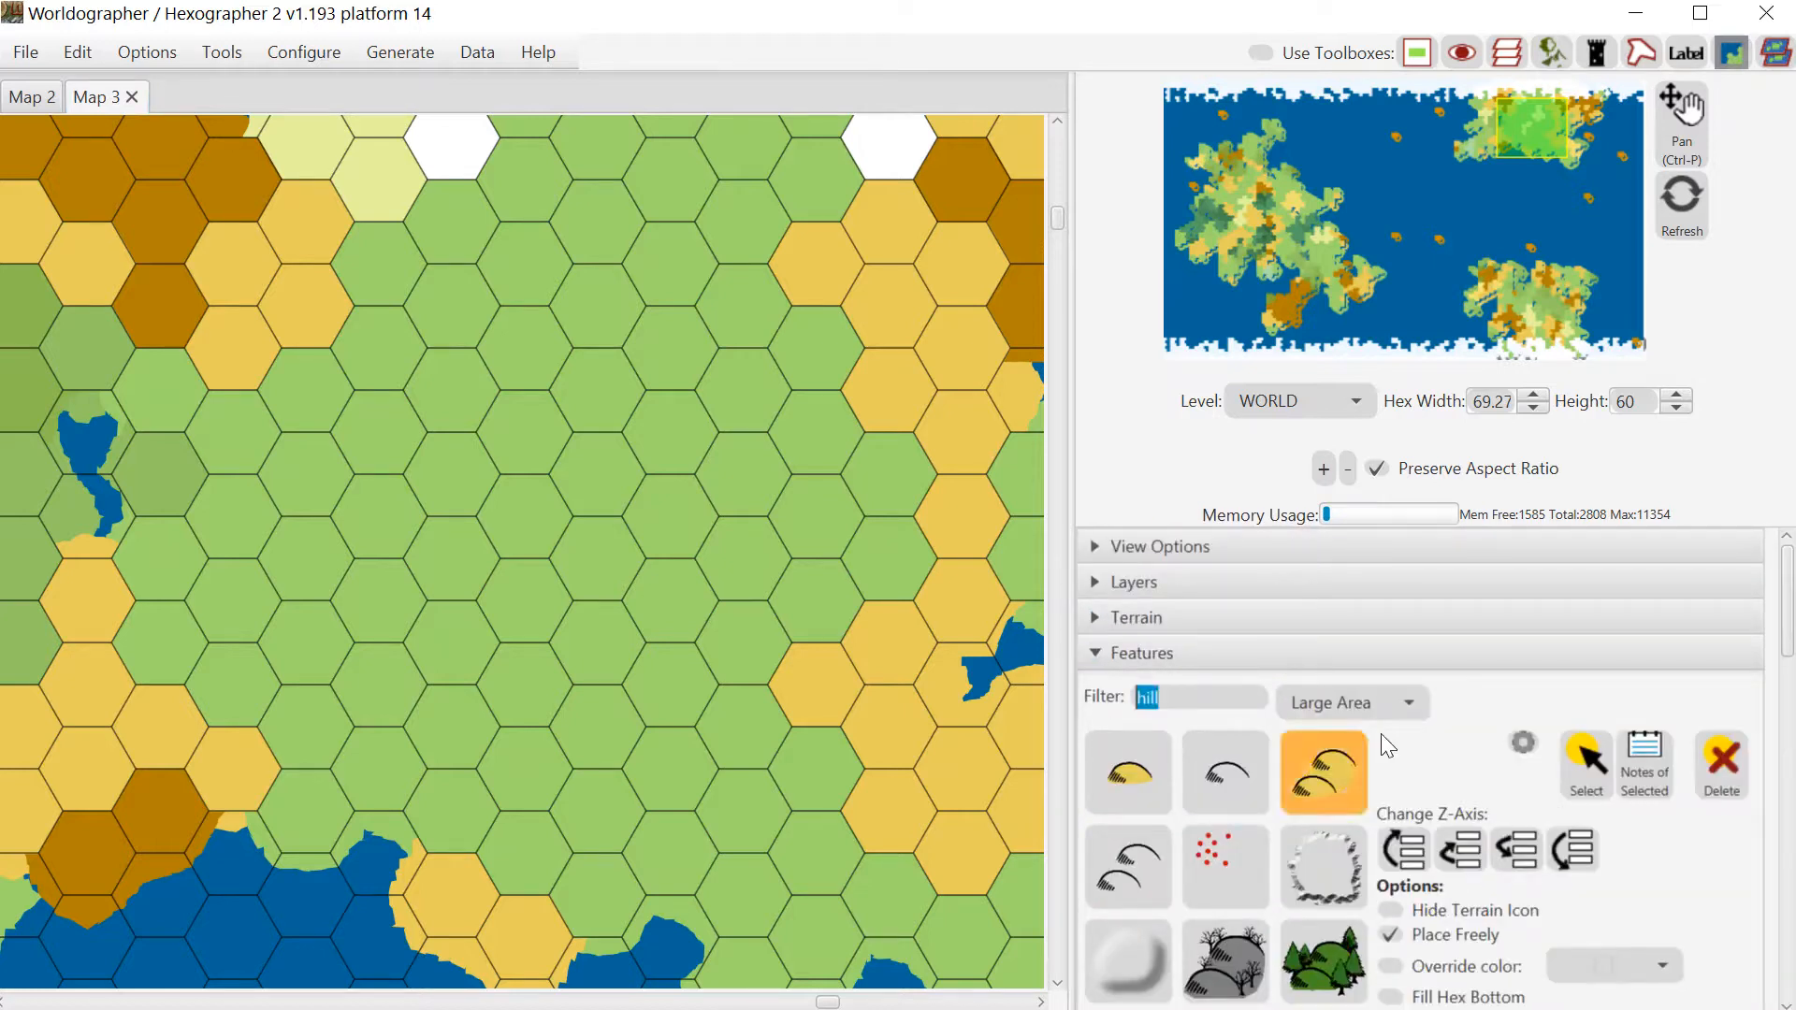
type("tree")
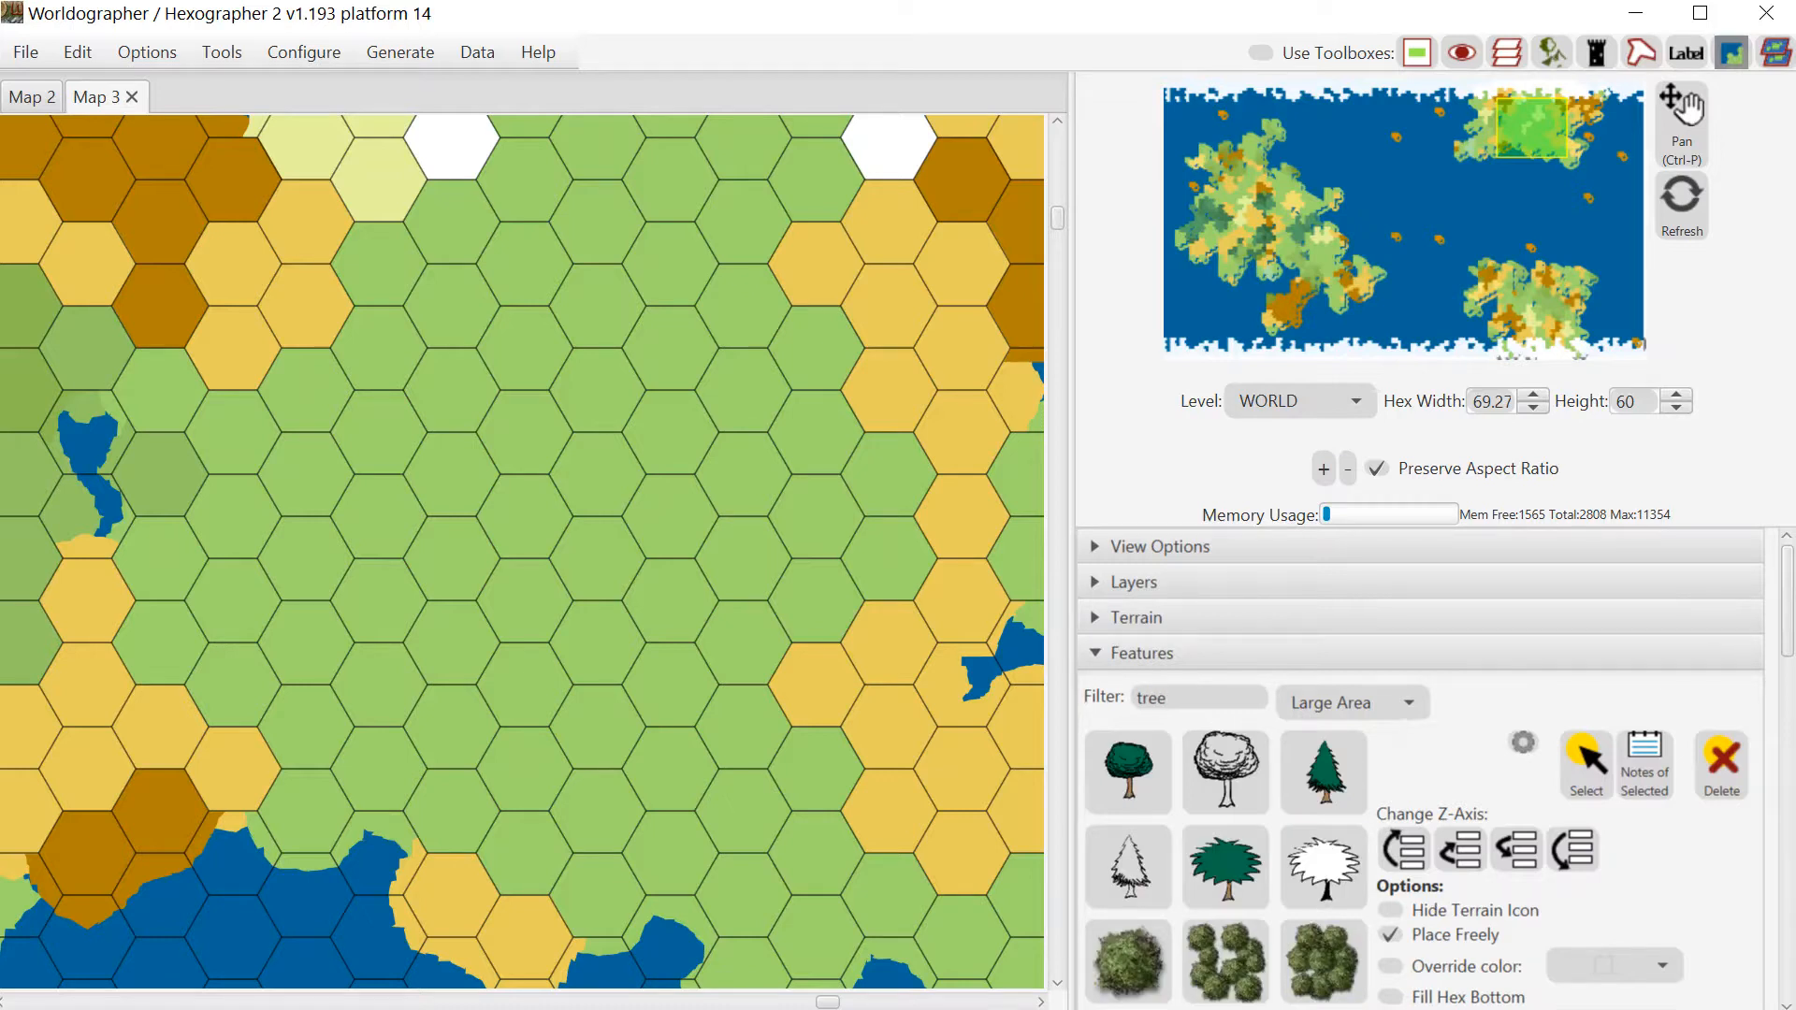
mouse_move(1787, 586)
left_mouse_down()
mouse_move(1786, 665)
mouse_move(1786, 591)
left_mouse_up()
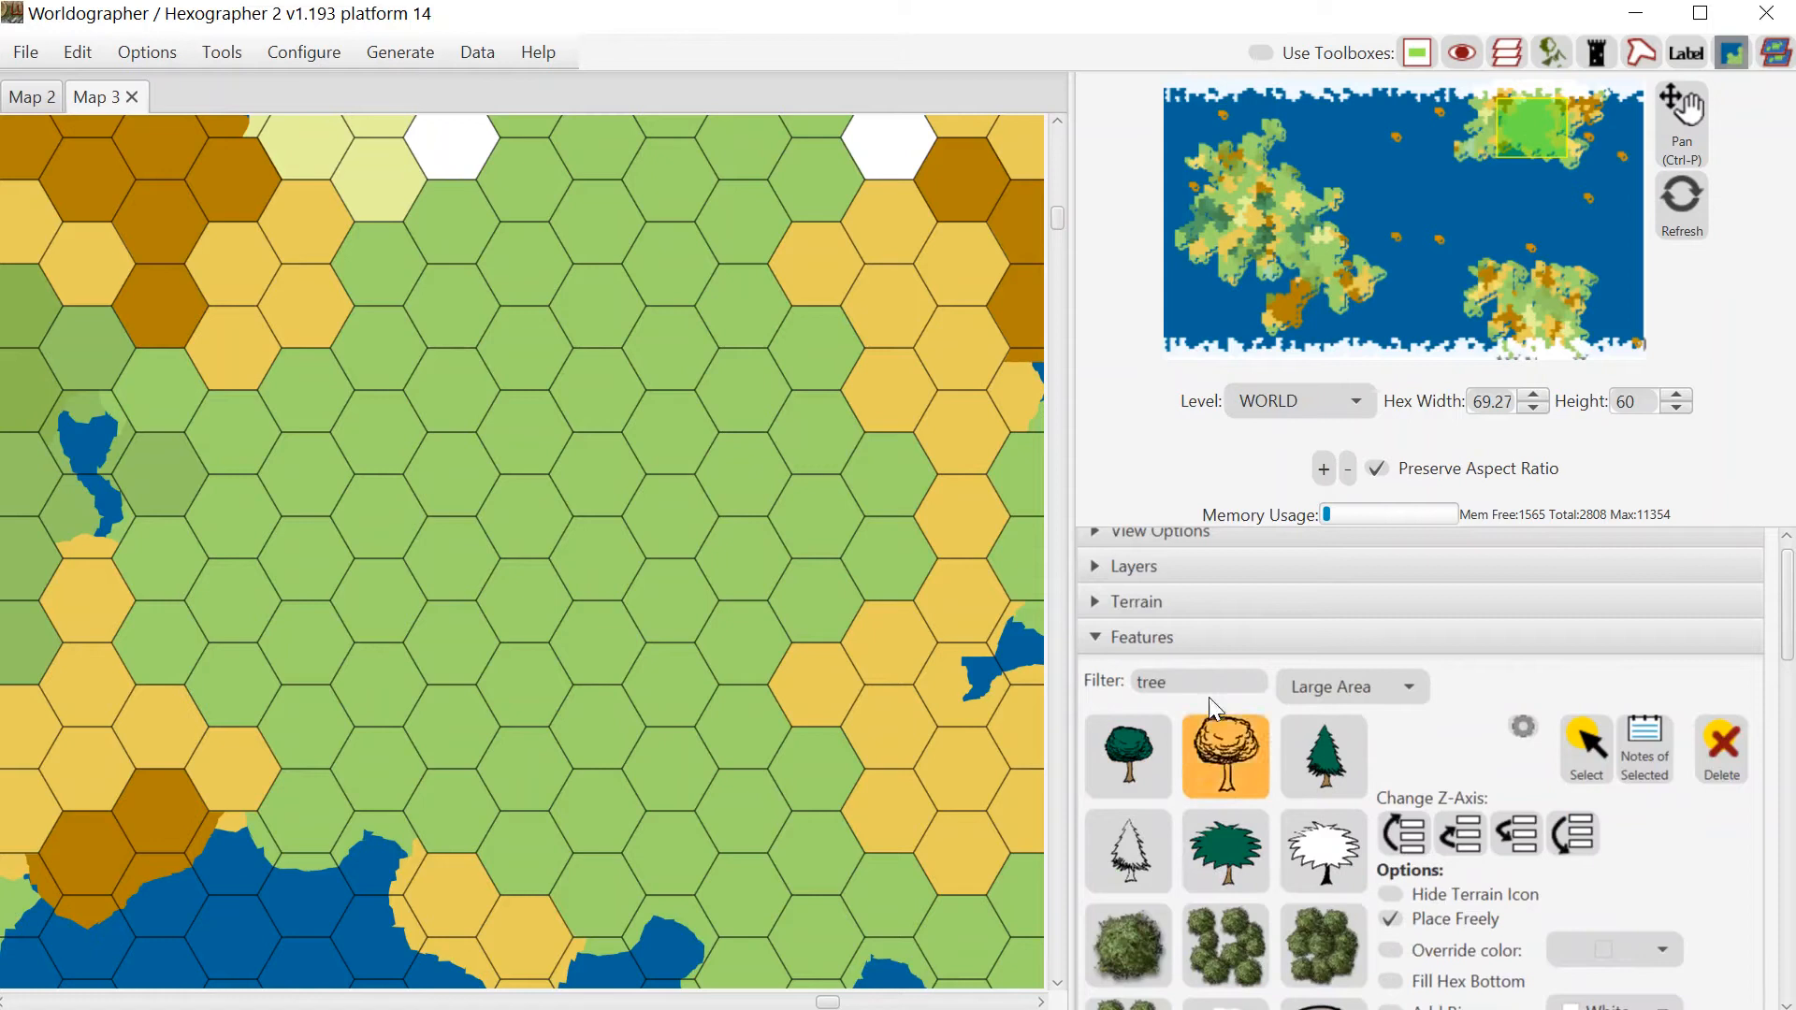
Replace the feature filter with "forest"
left_click_drag(1177, 683, 1097, 690)
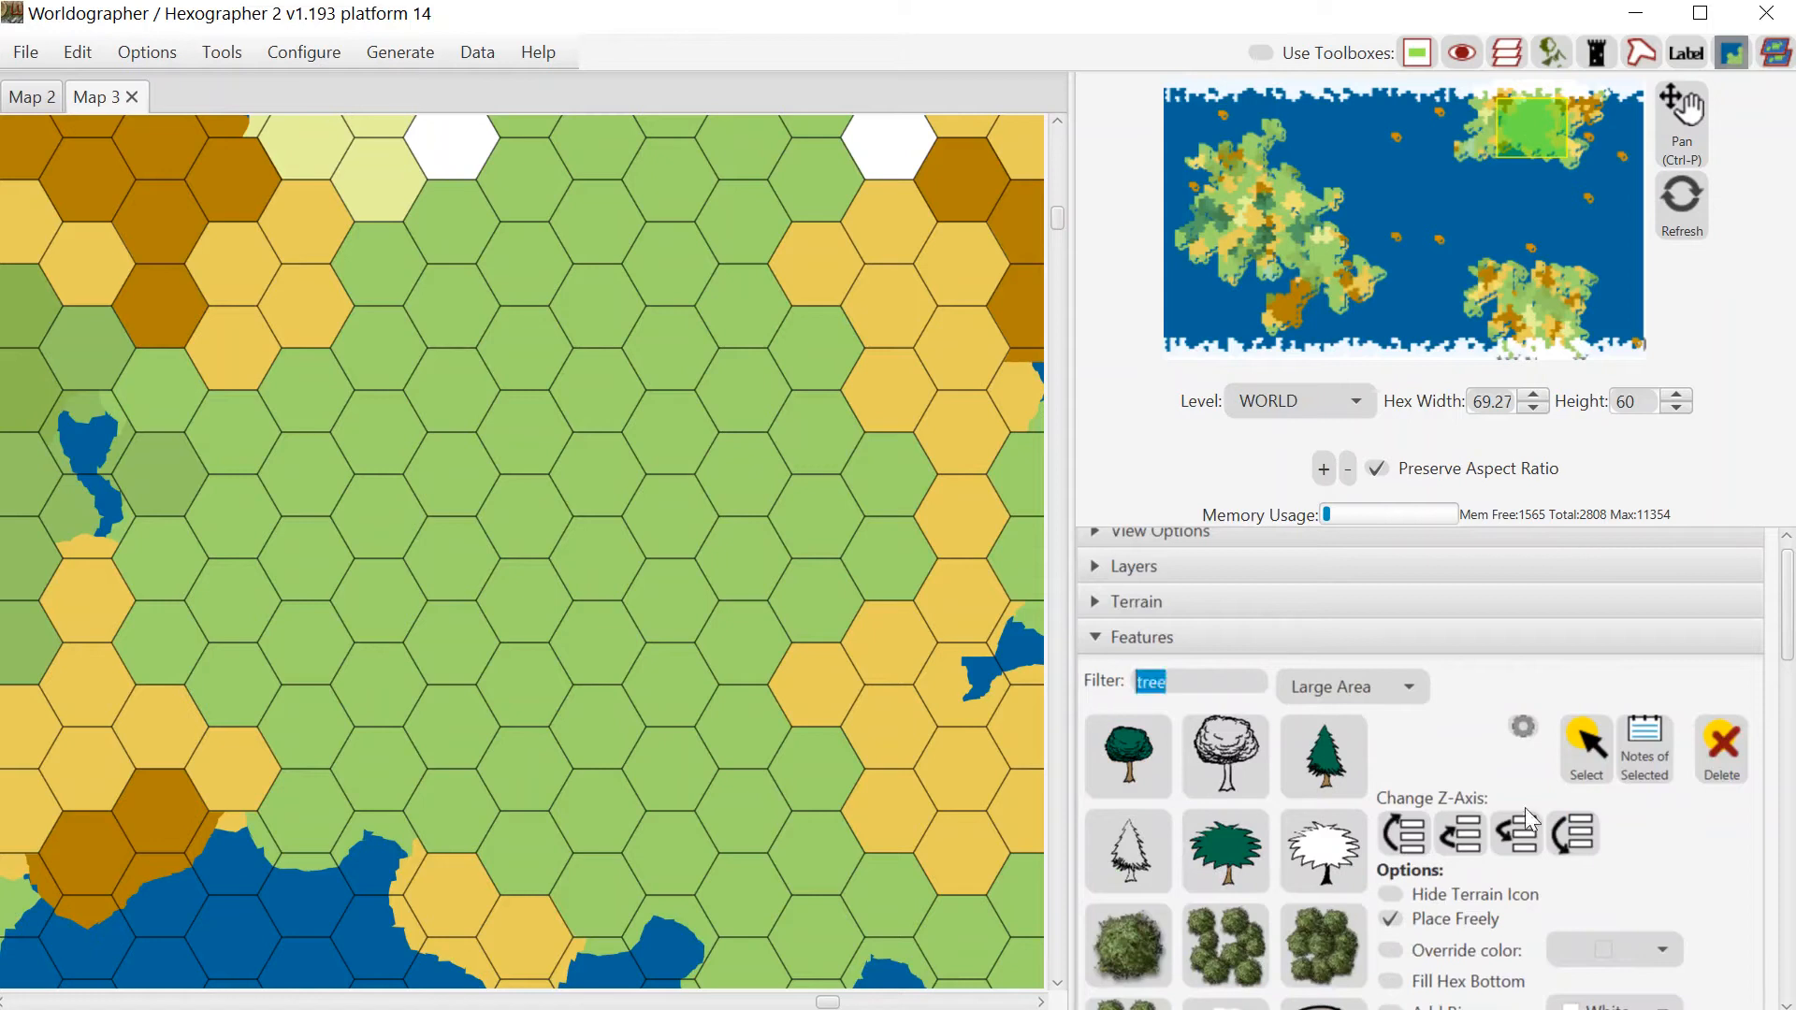
key("BackSpace")
type("torest")
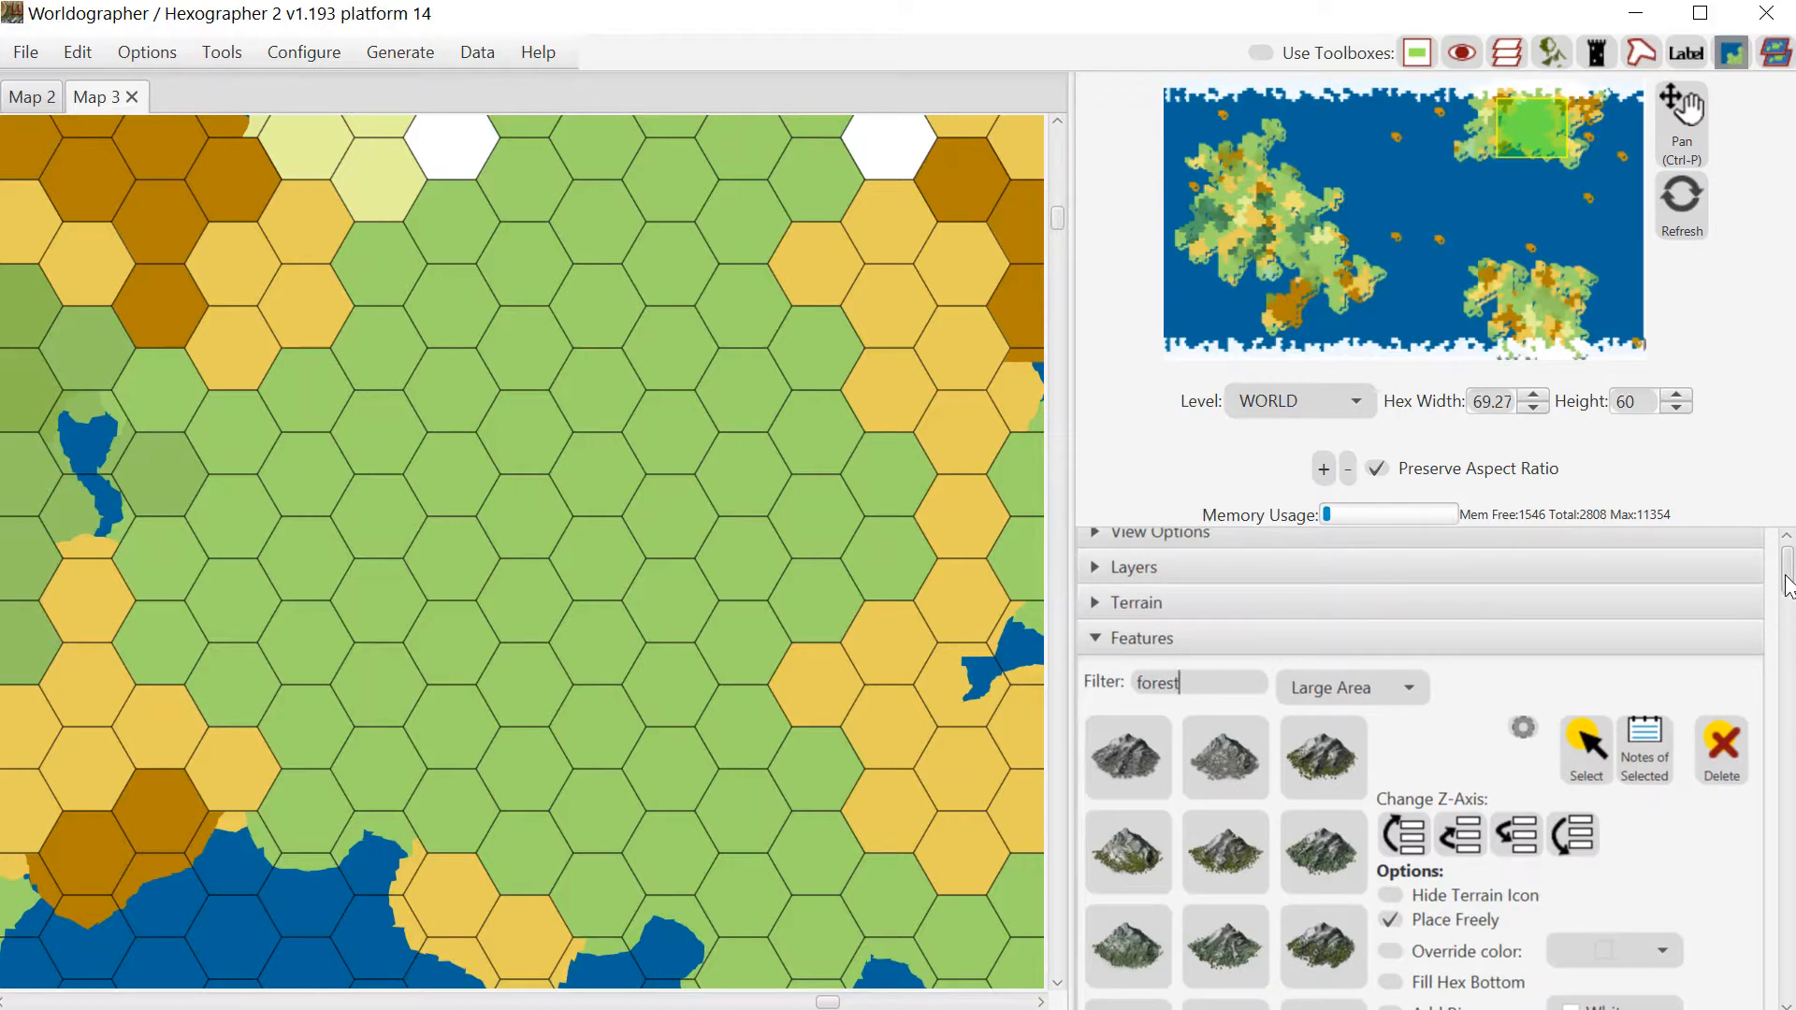
Build a dense forest in the north-eastern landmass's green area from nine overlapping green broadleaf forest features
left_click_drag(1788, 567, 1789, 649)
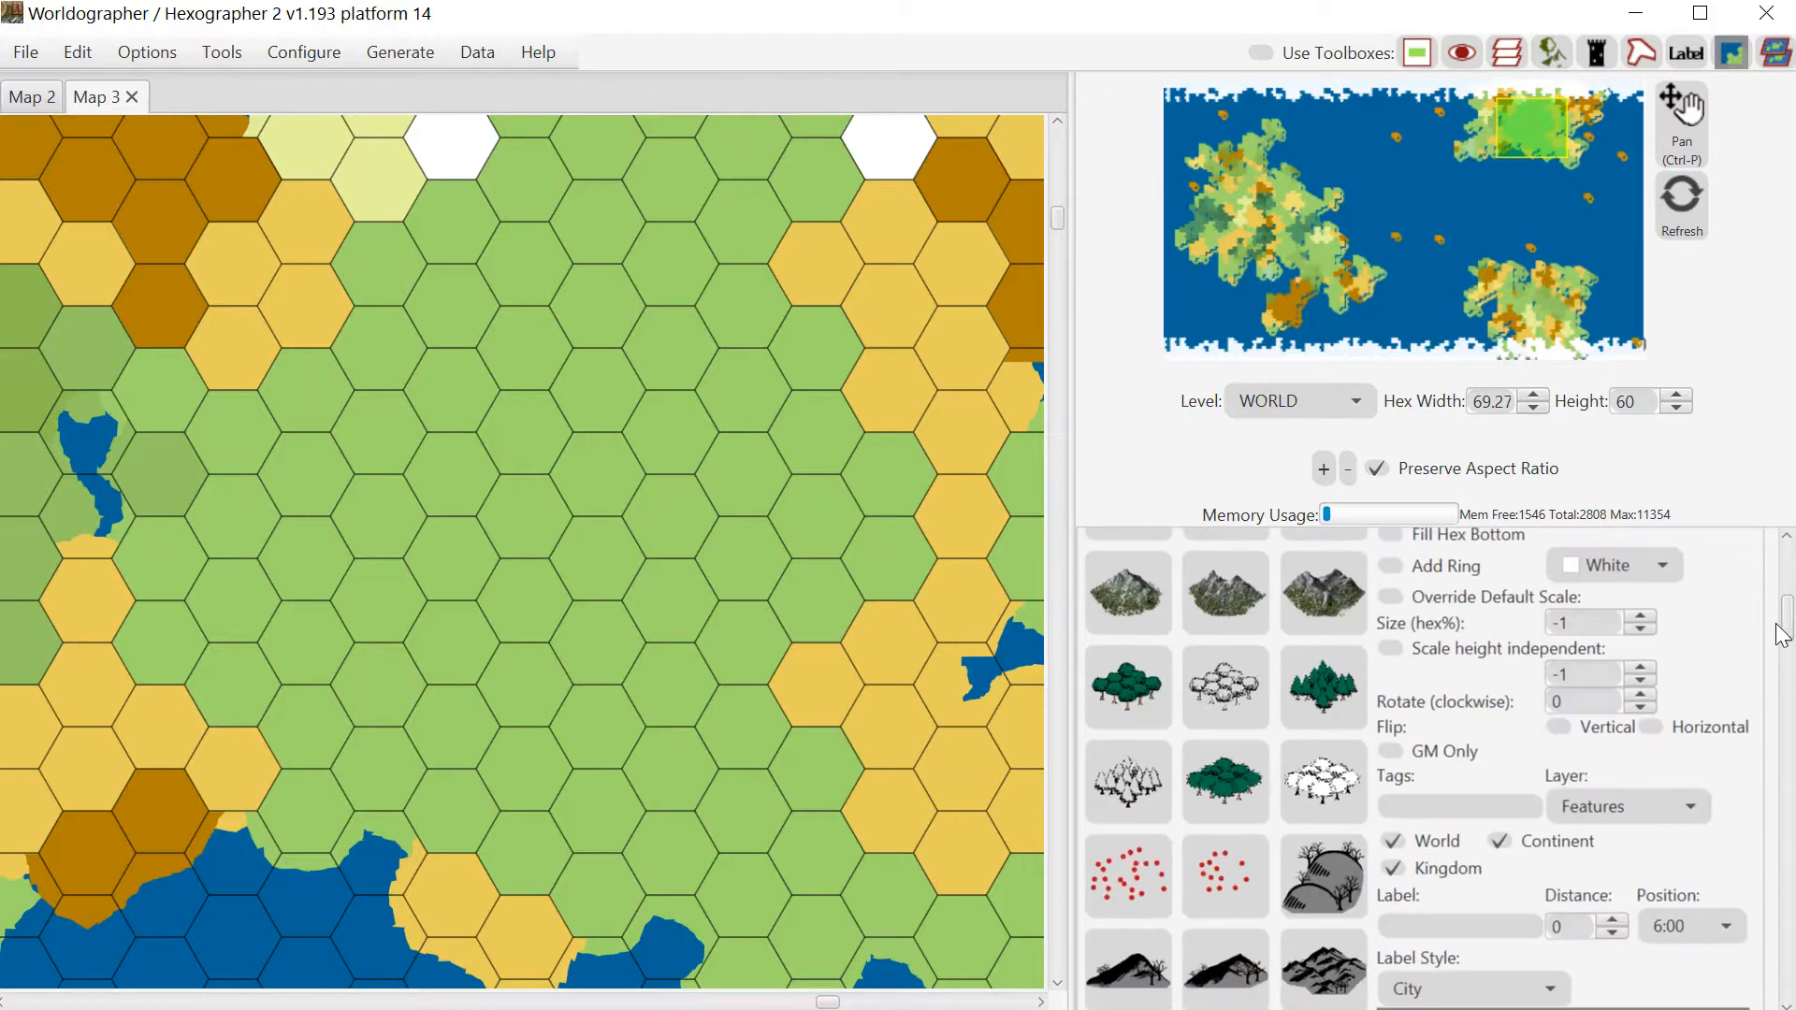
left_click(1144, 700)
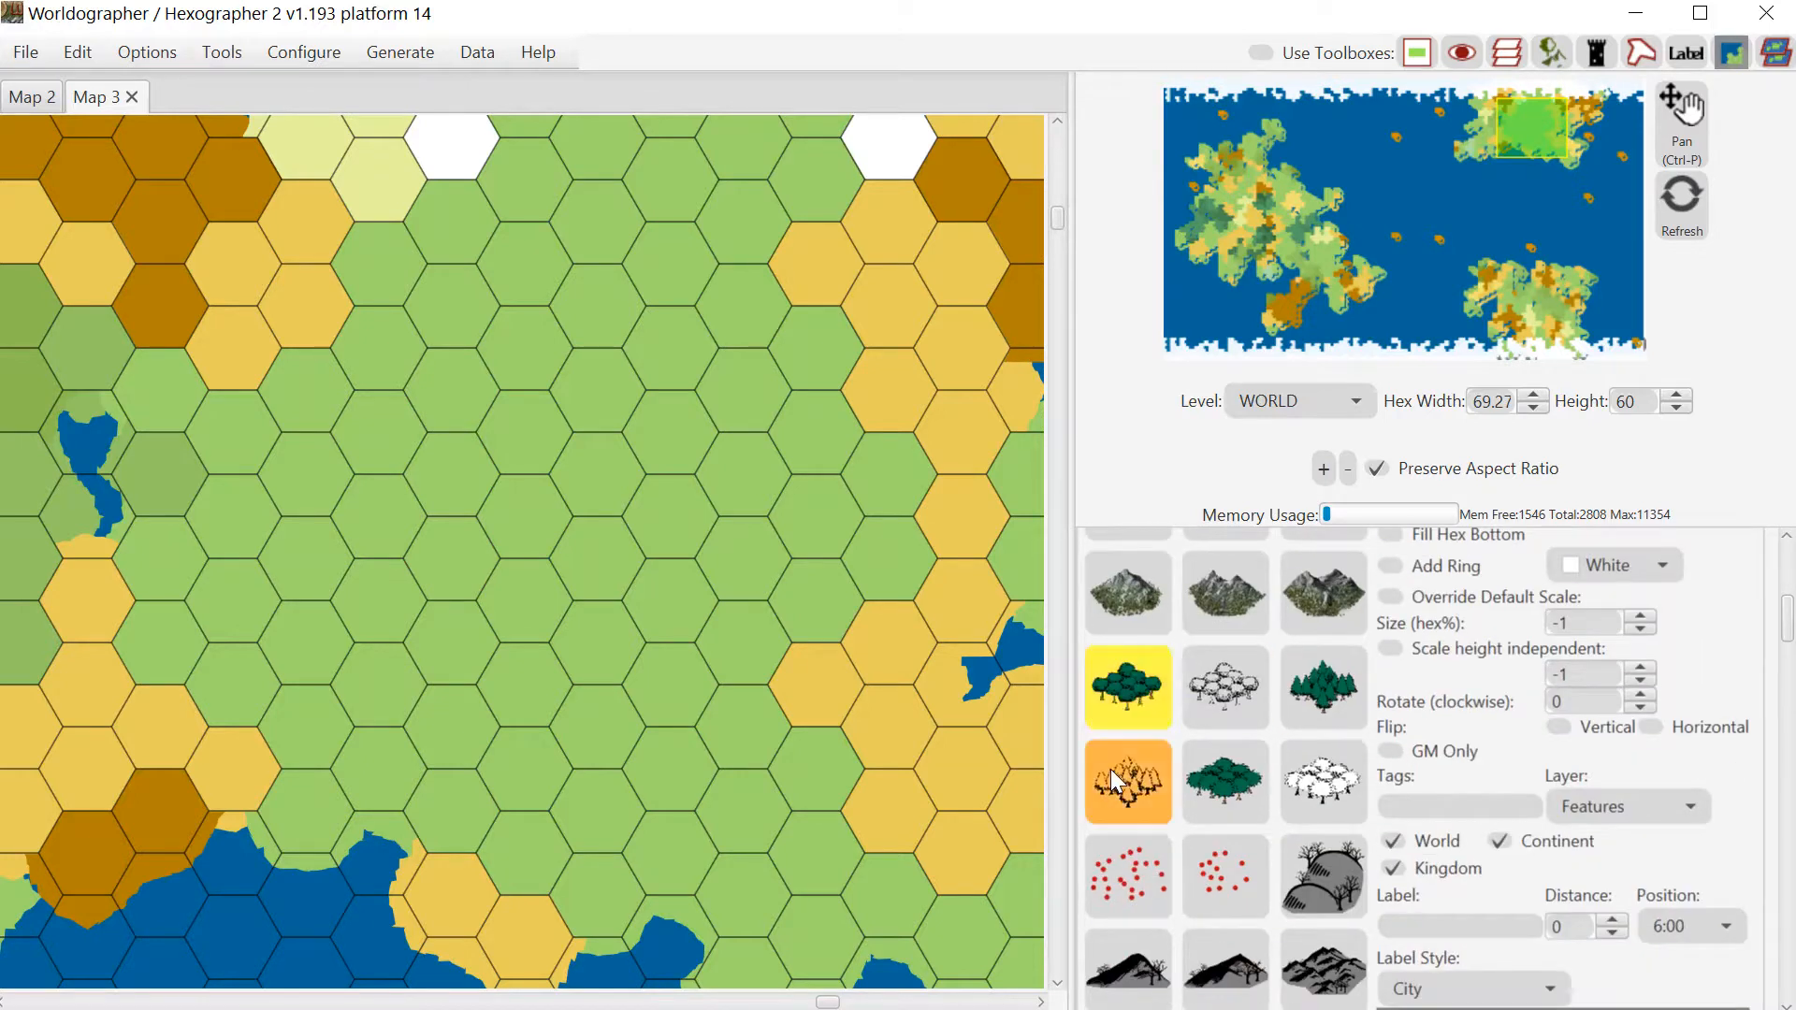
left_click(521, 381)
left_click(650, 404)
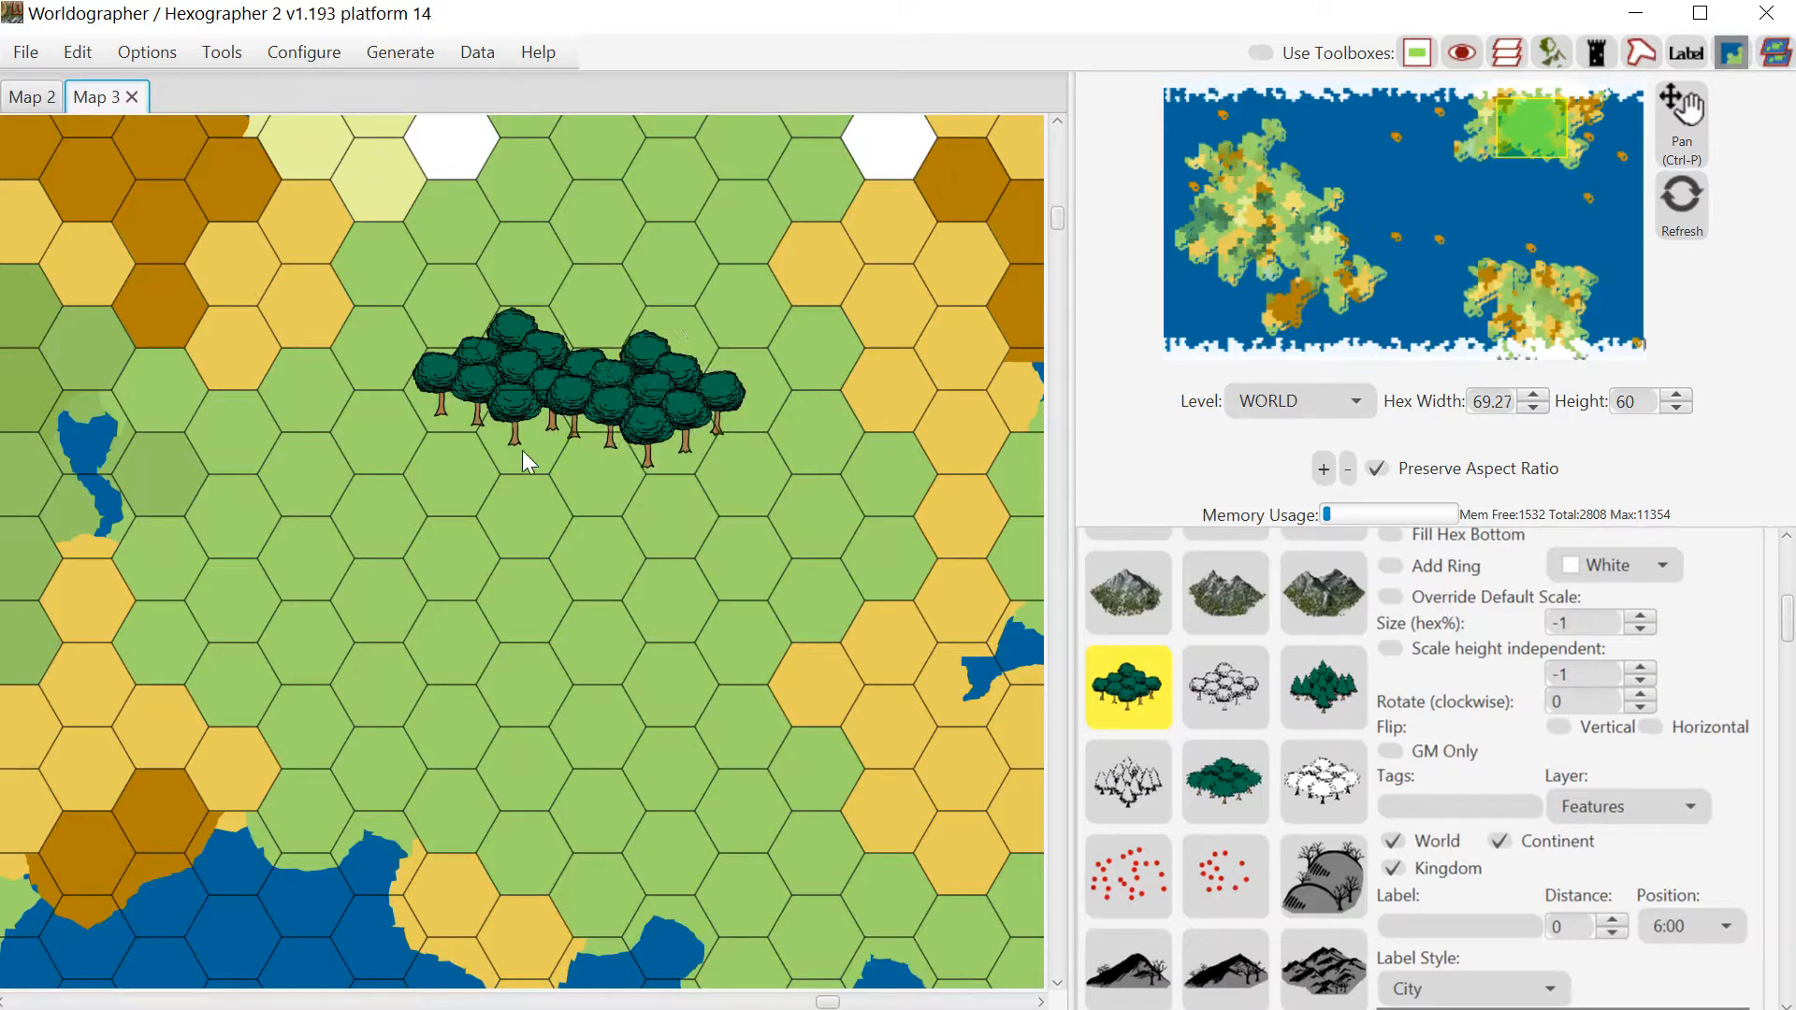
left_click(449, 440)
left_click(575, 447)
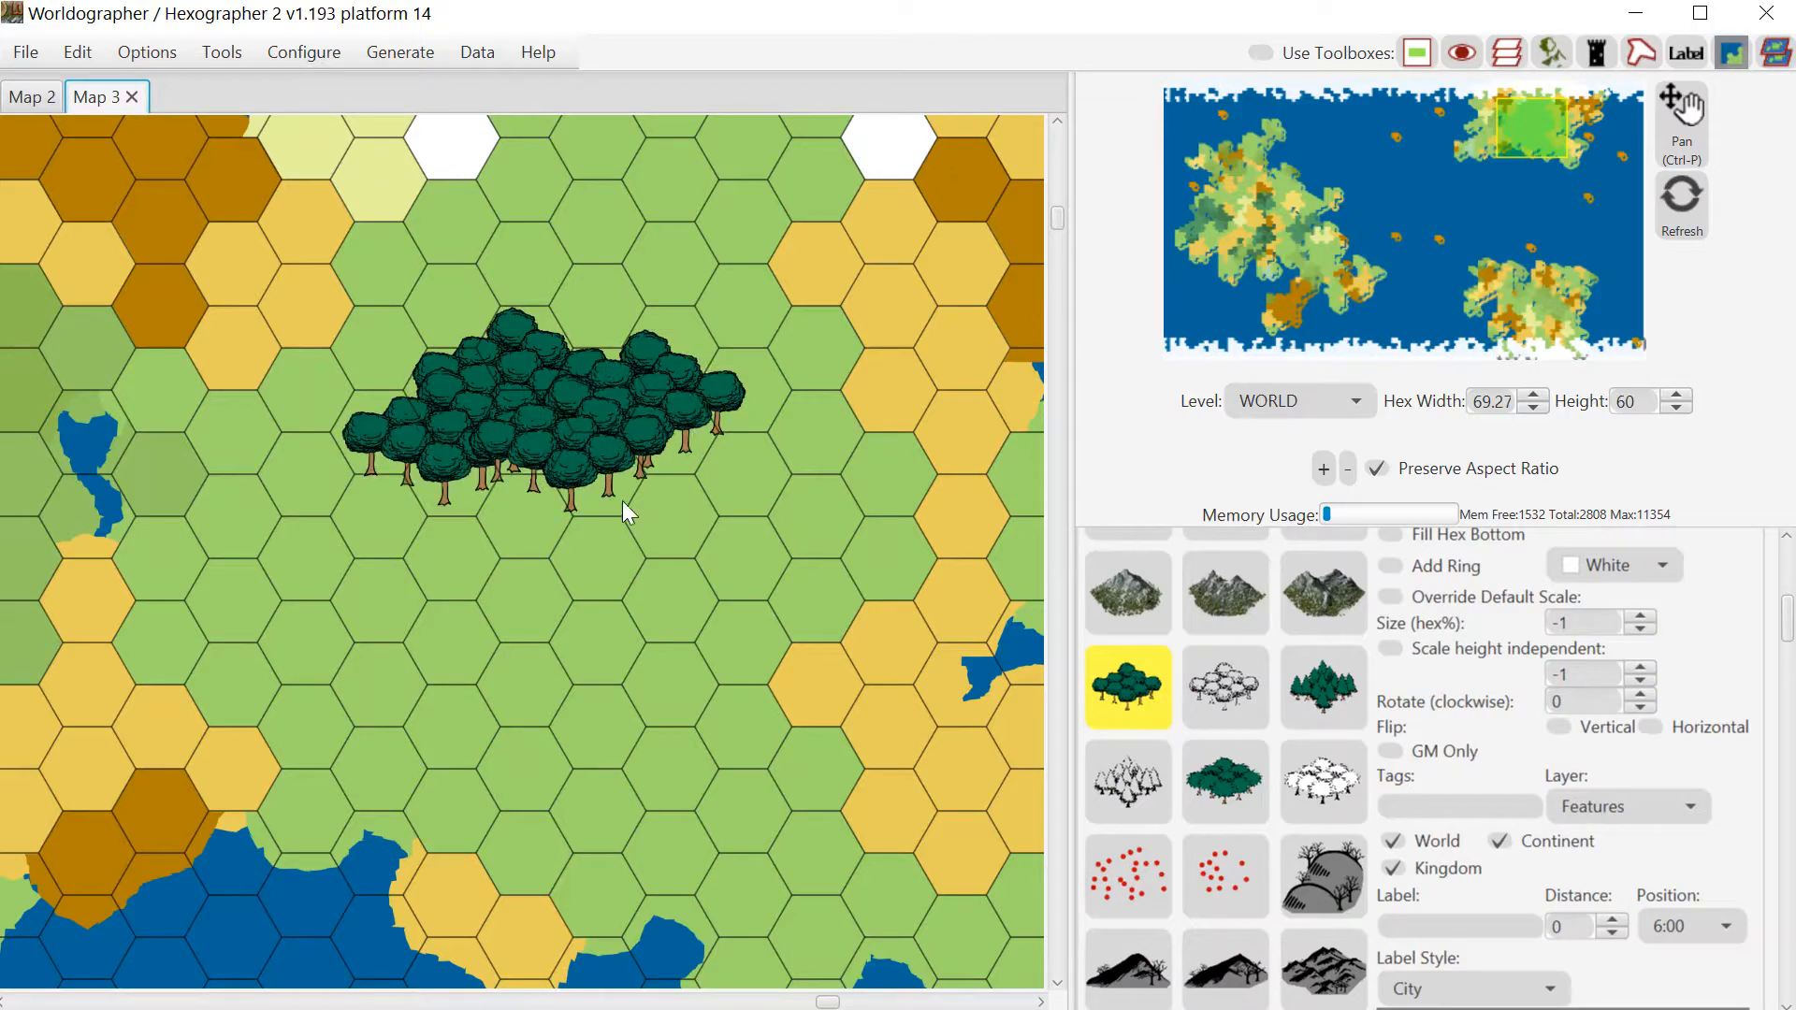
left_click(681, 471)
left_click(505, 515)
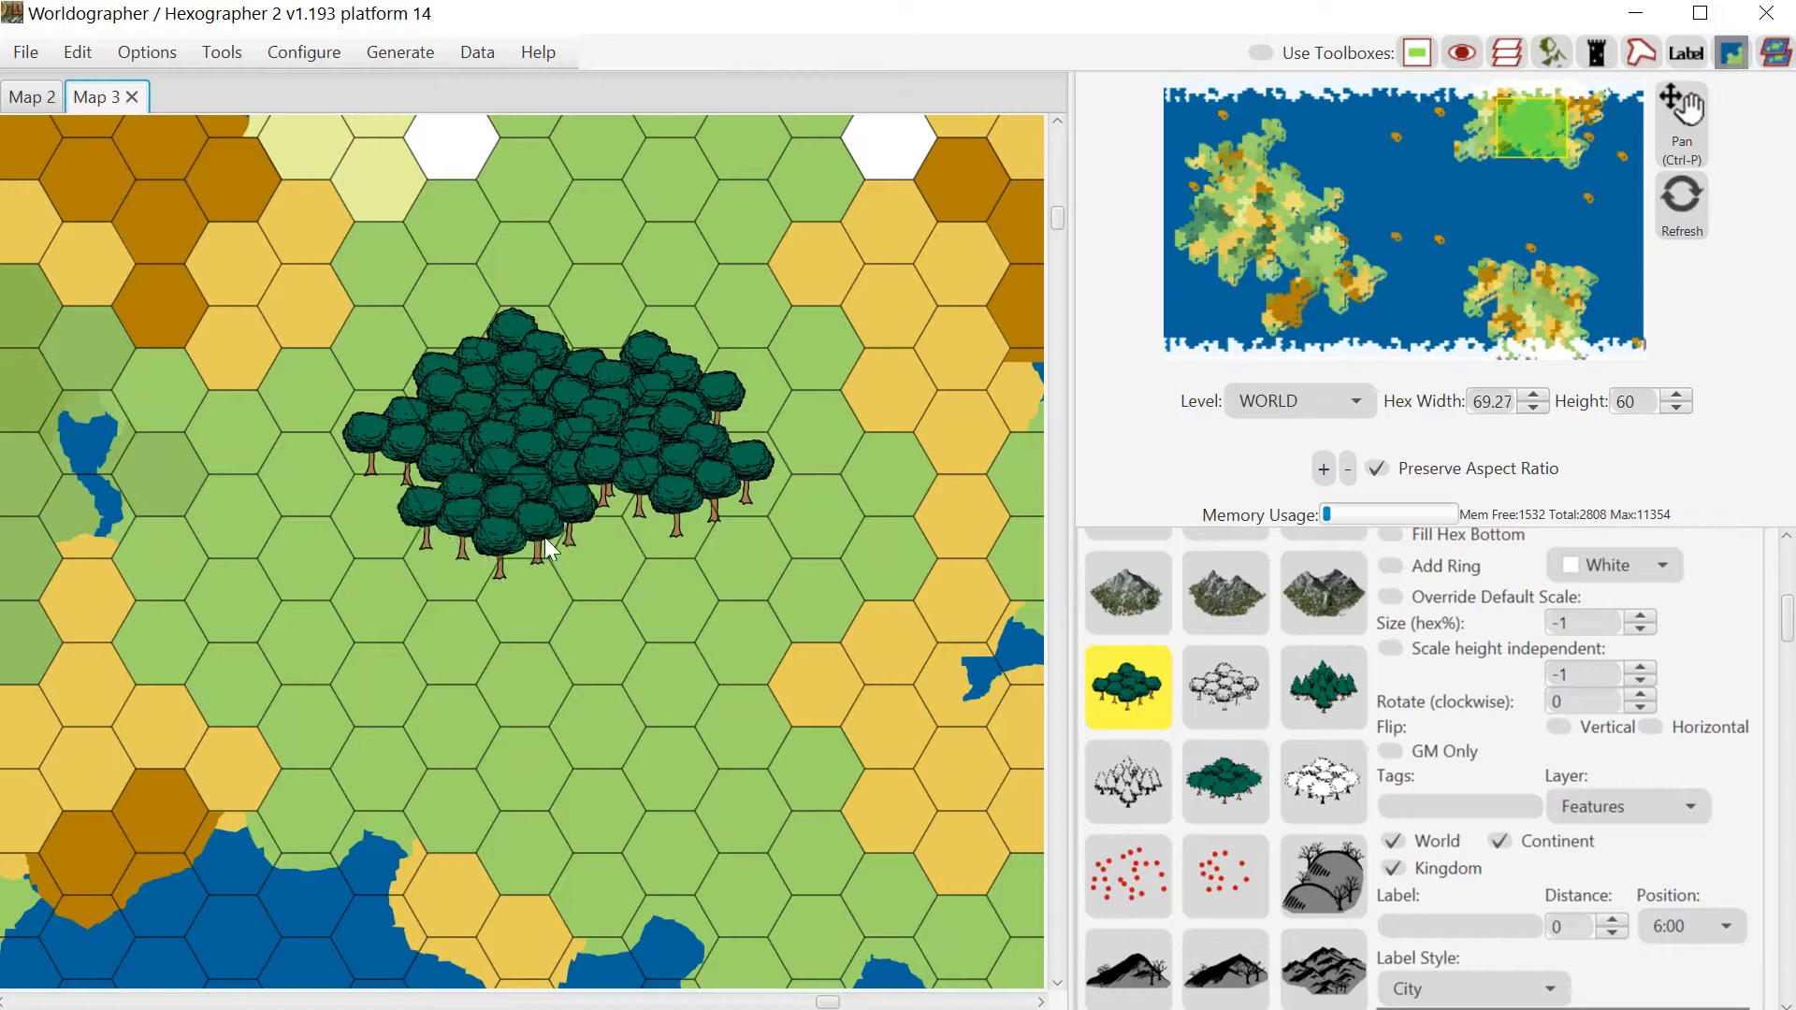
left_click(610, 562)
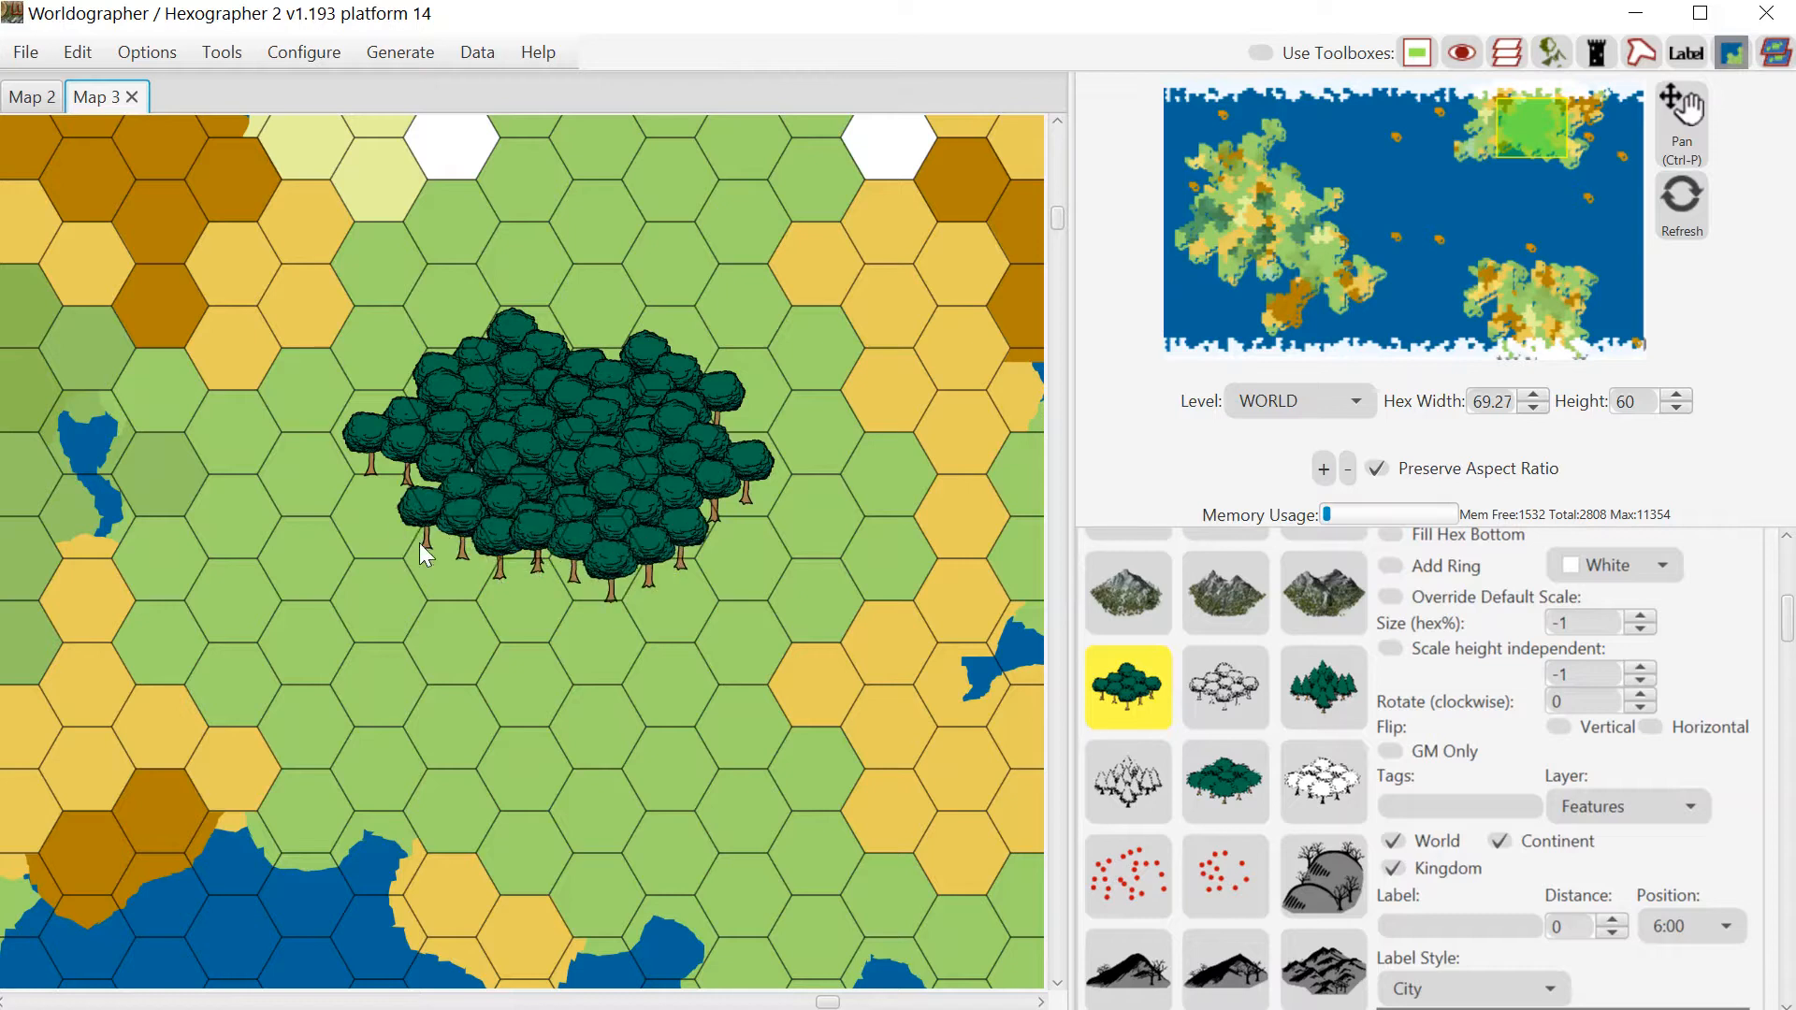
left_click(473, 586)
left_click(576, 620)
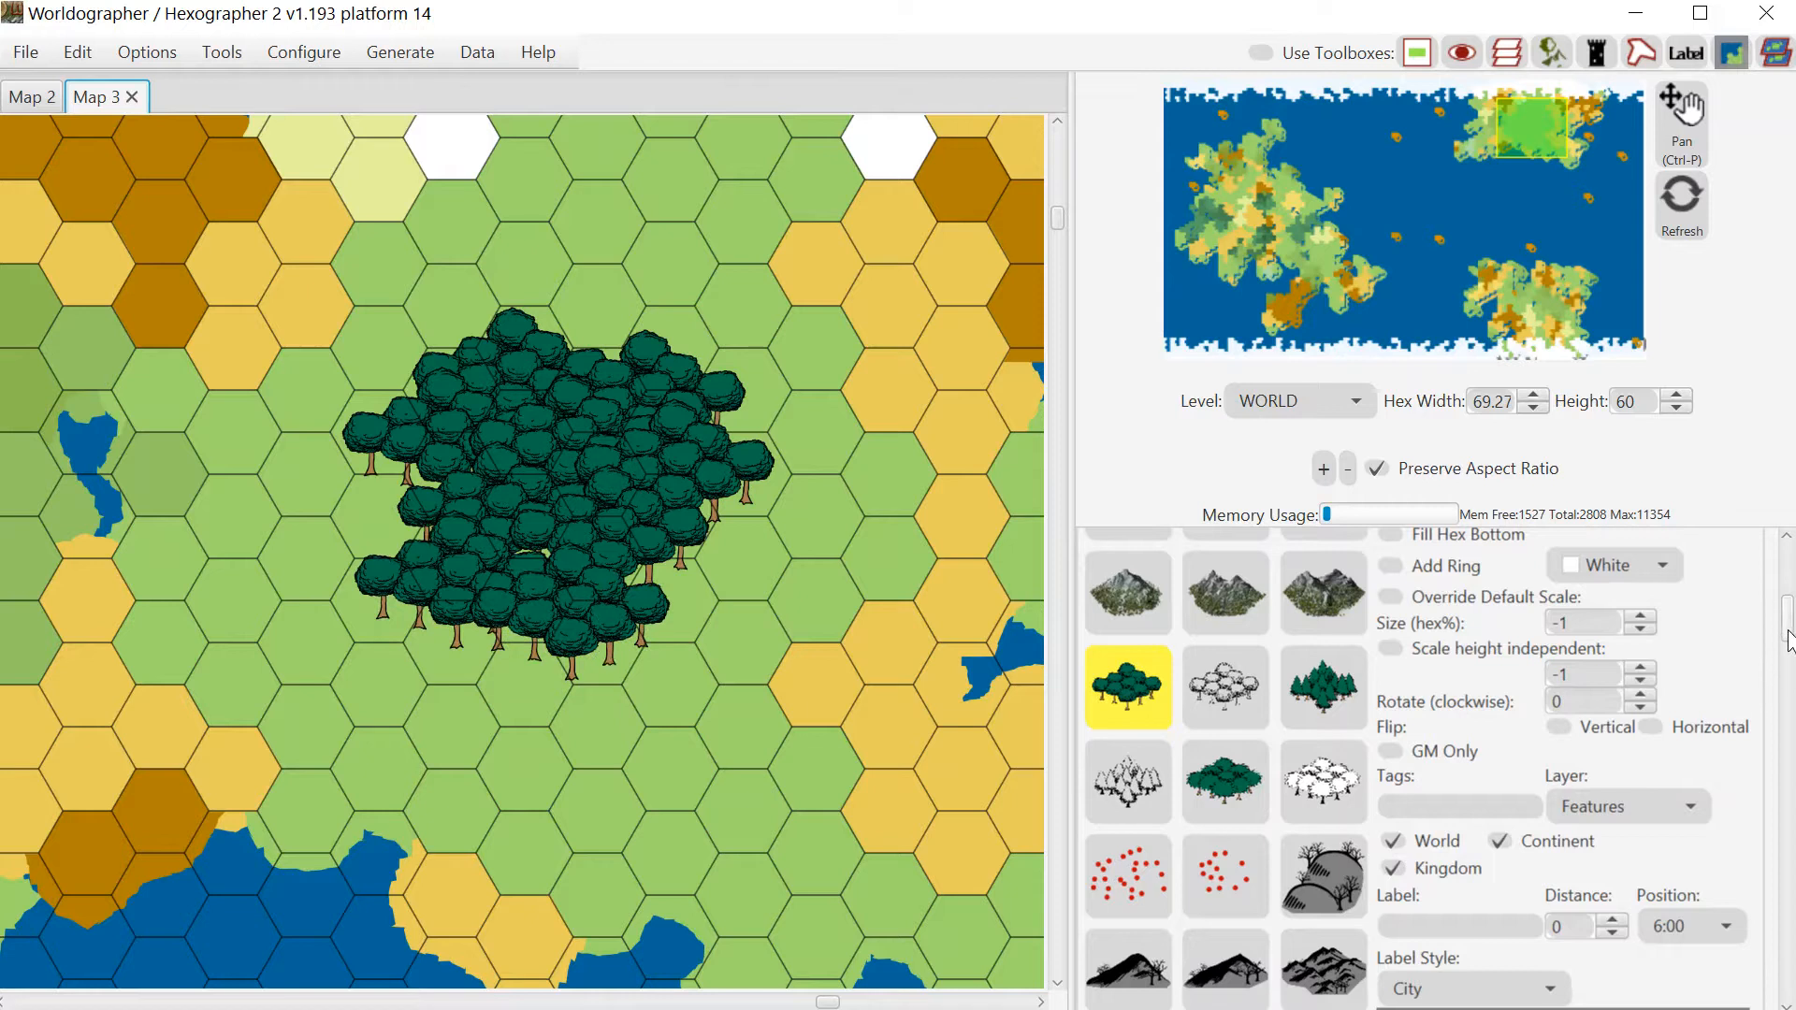
Reposition the two southernmost forest features slightly to close the gap along the forest's southern side
scroll(1782, 655, "up", 5)
left_click(1583, 651)
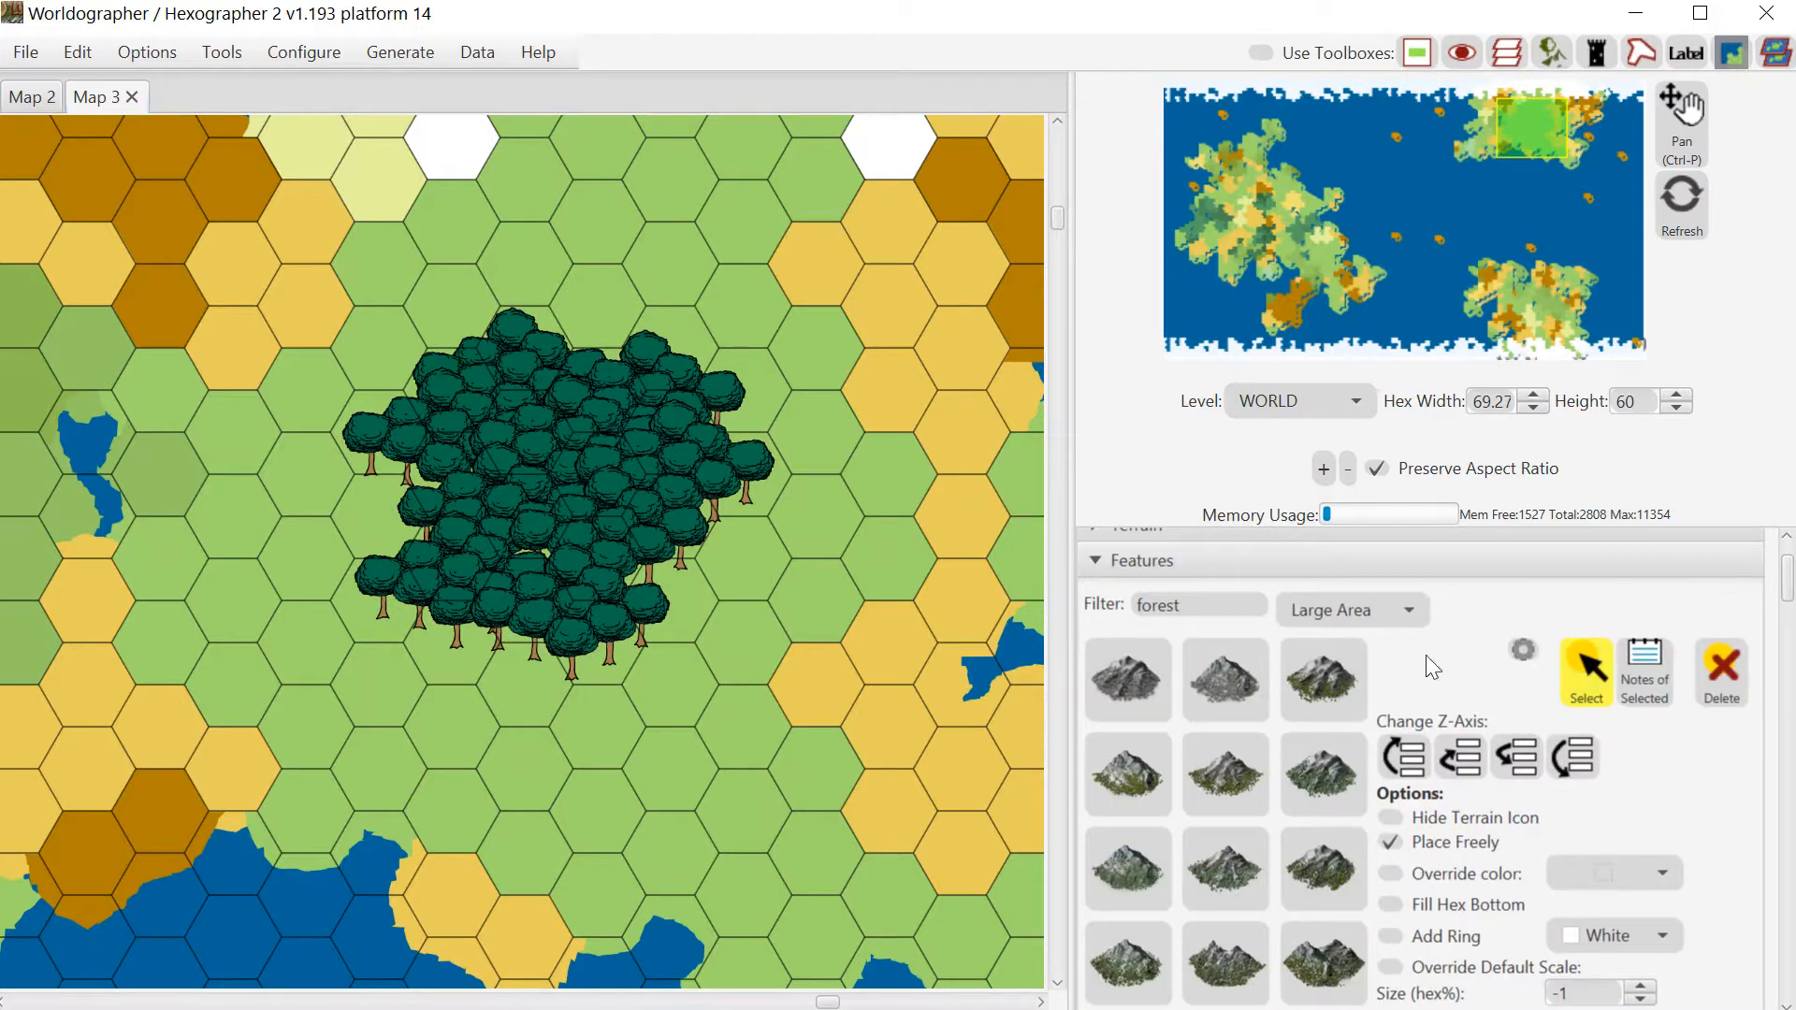
left_click_drag(570, 619, 597, 595)
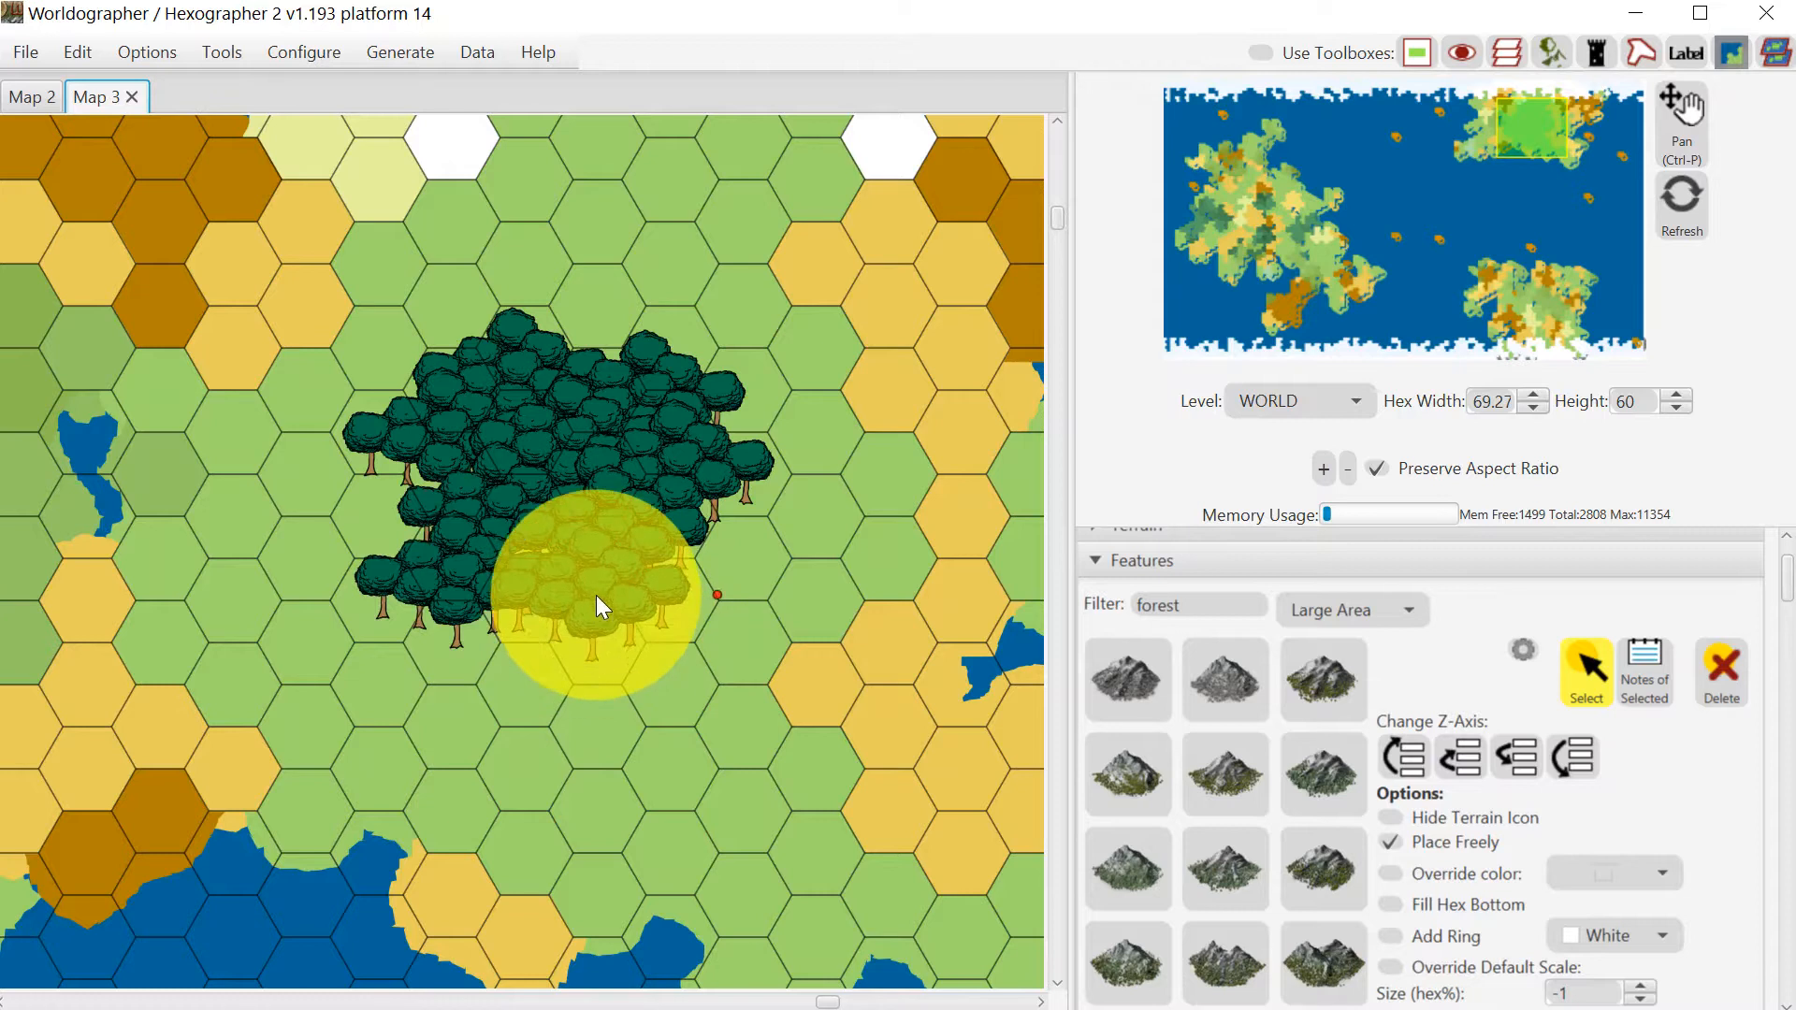
left_click(469, 576)
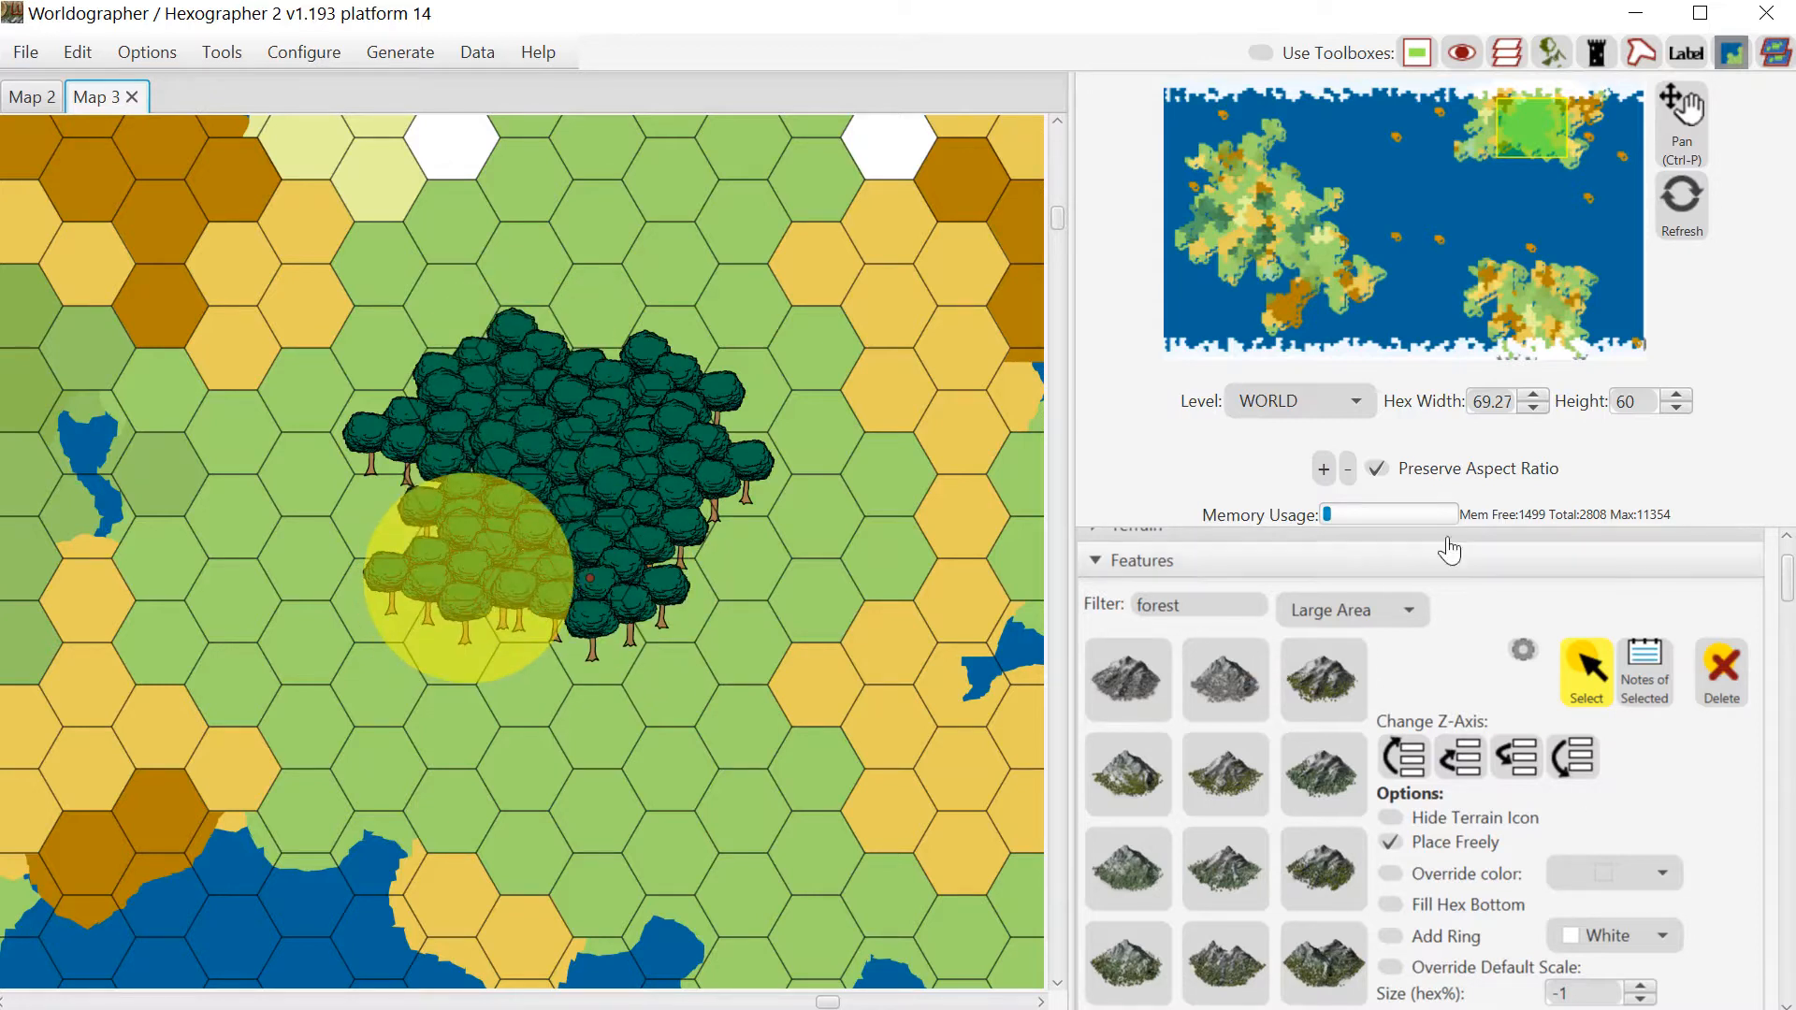
Filter the features by "tree" and place a single green broadleaf tree at the forest's western edge
double_click(1160, 606)
type("t")
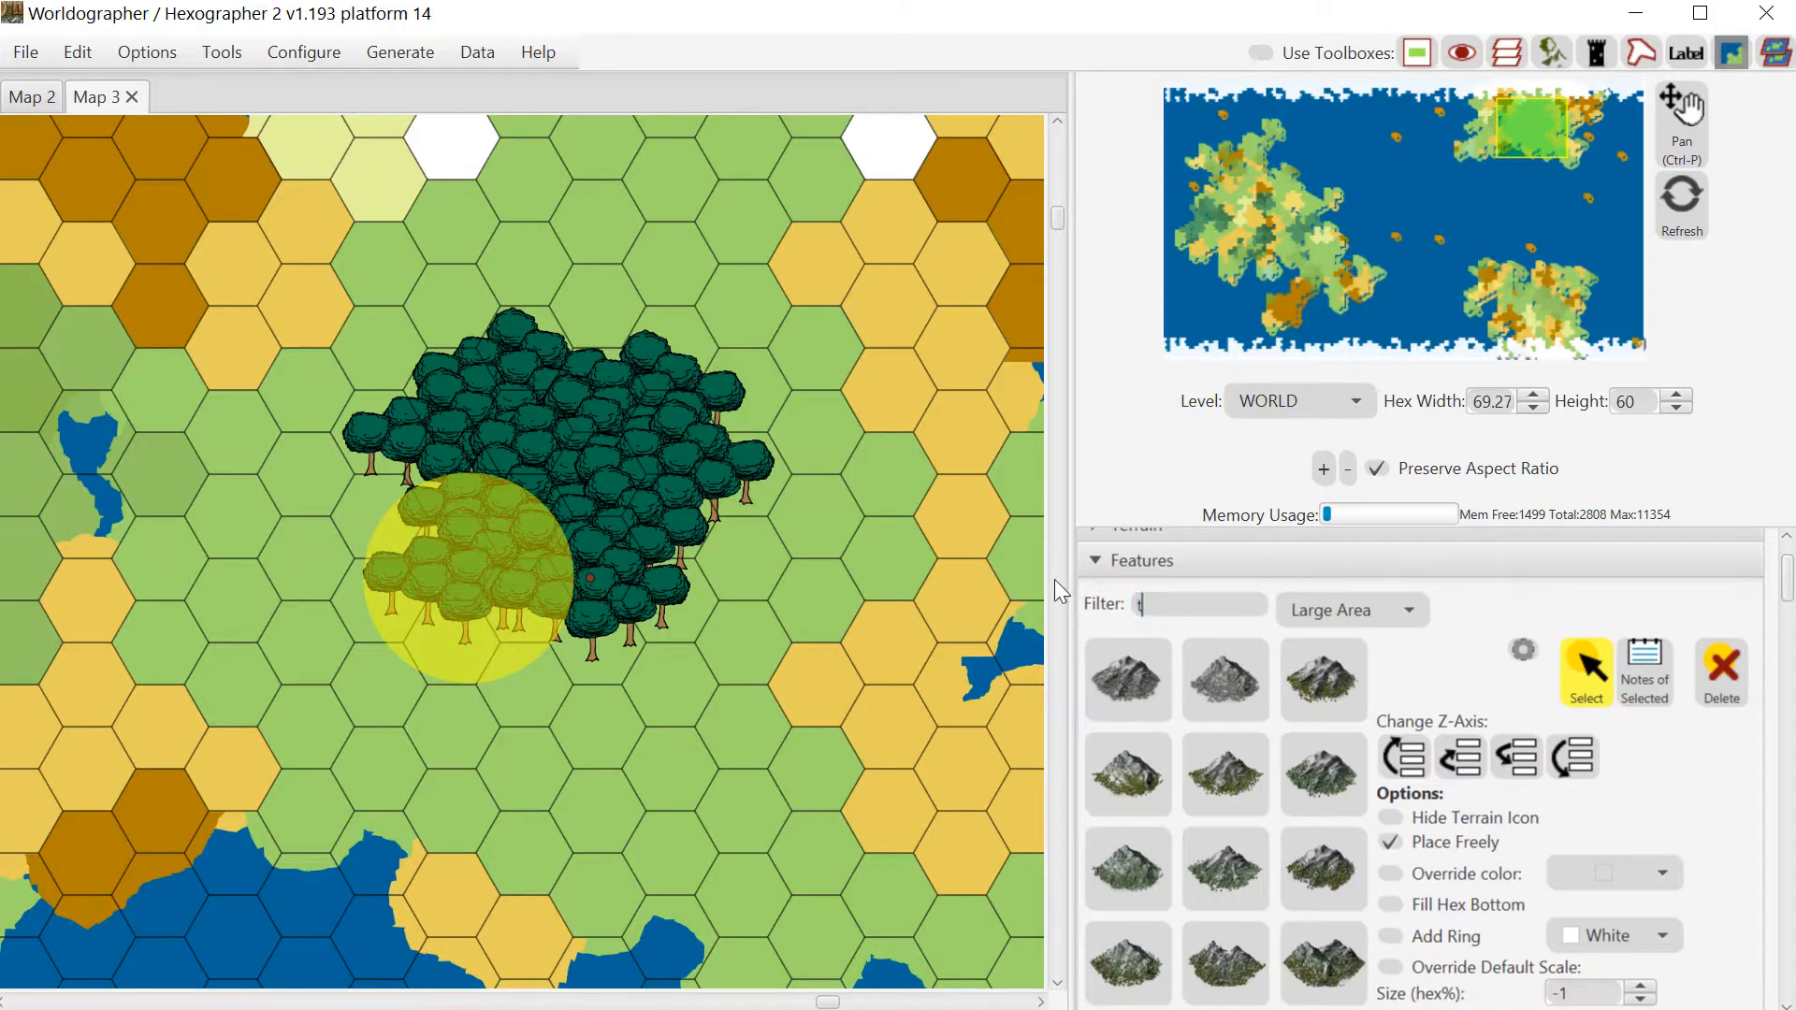
type("ree")
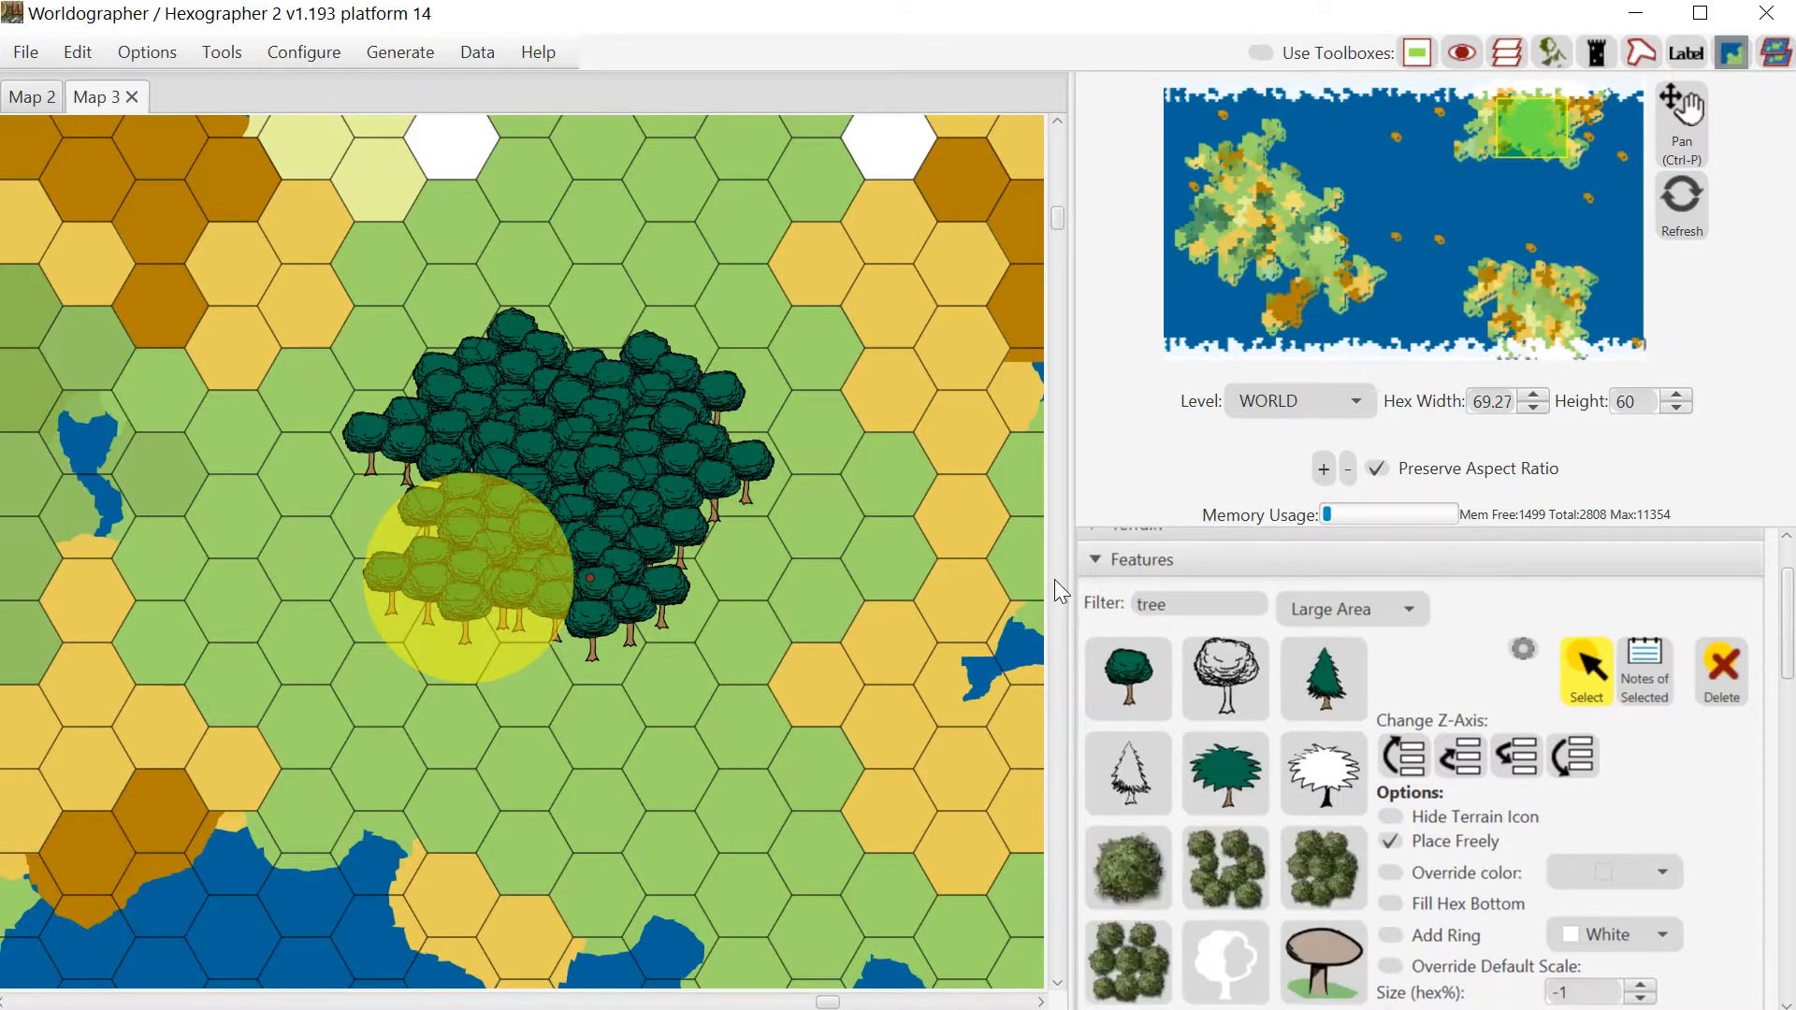
left_click(1162, 714)
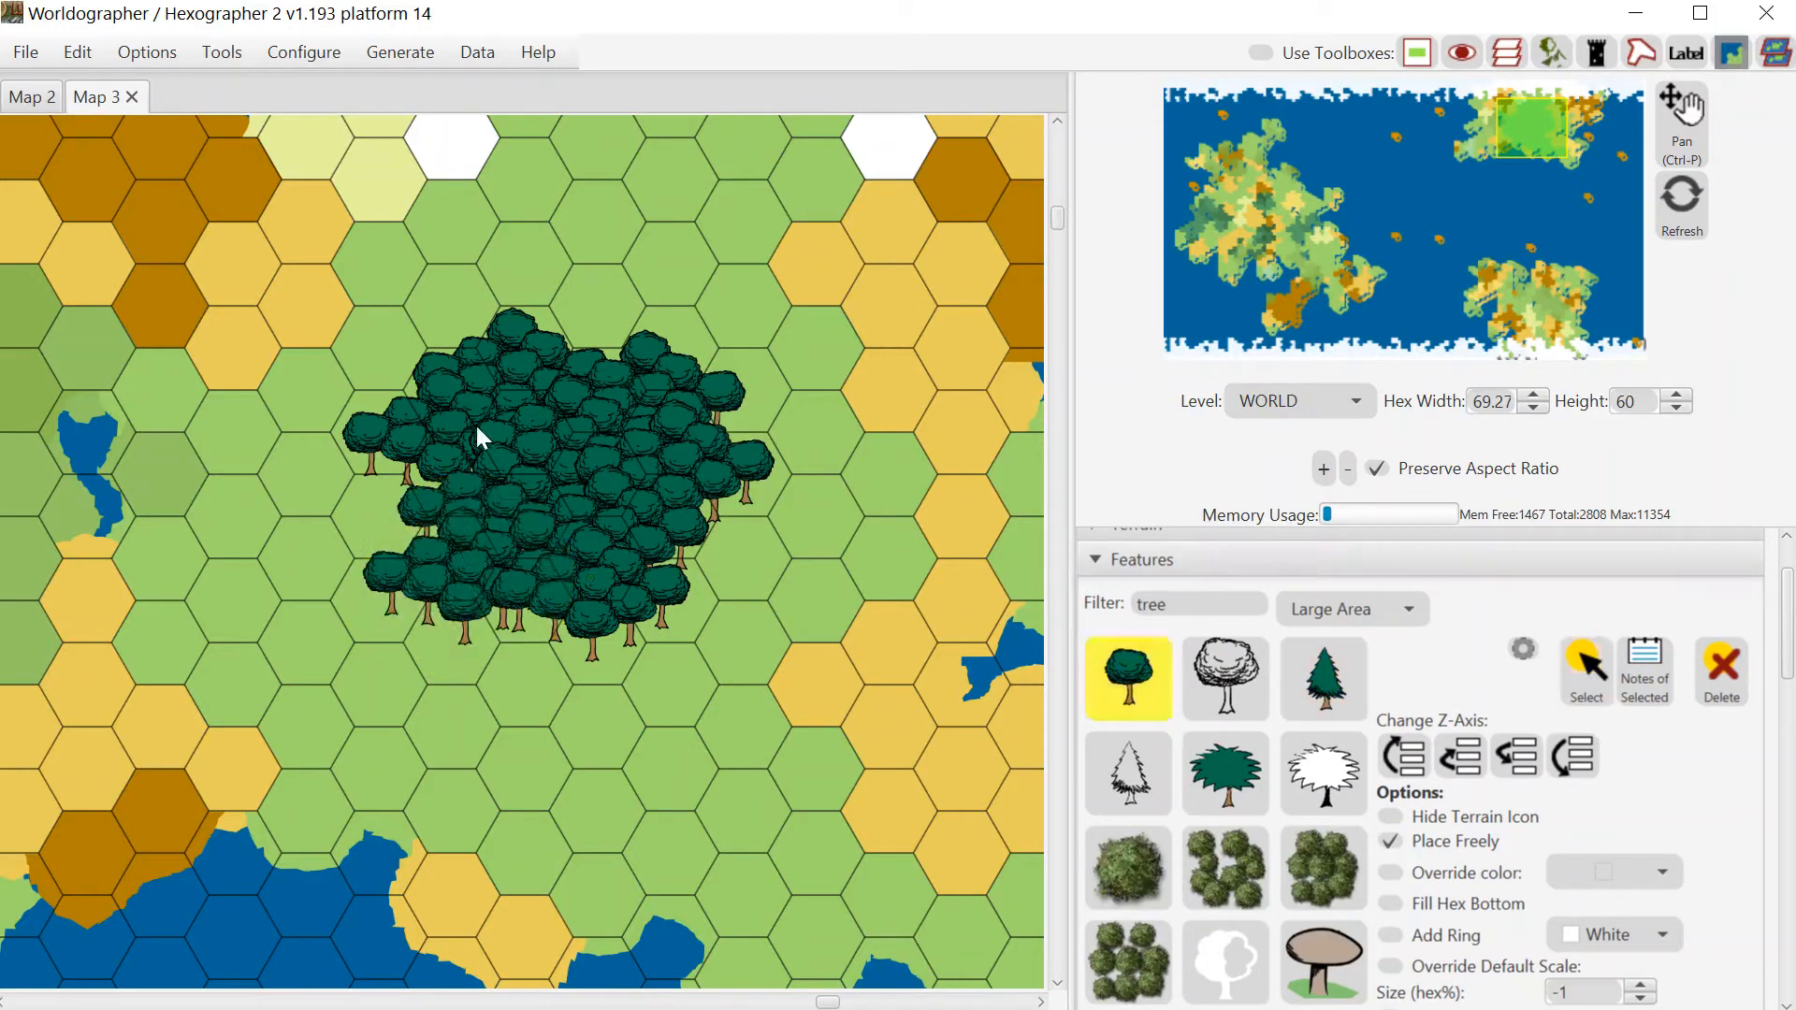
left_click(394, 469)
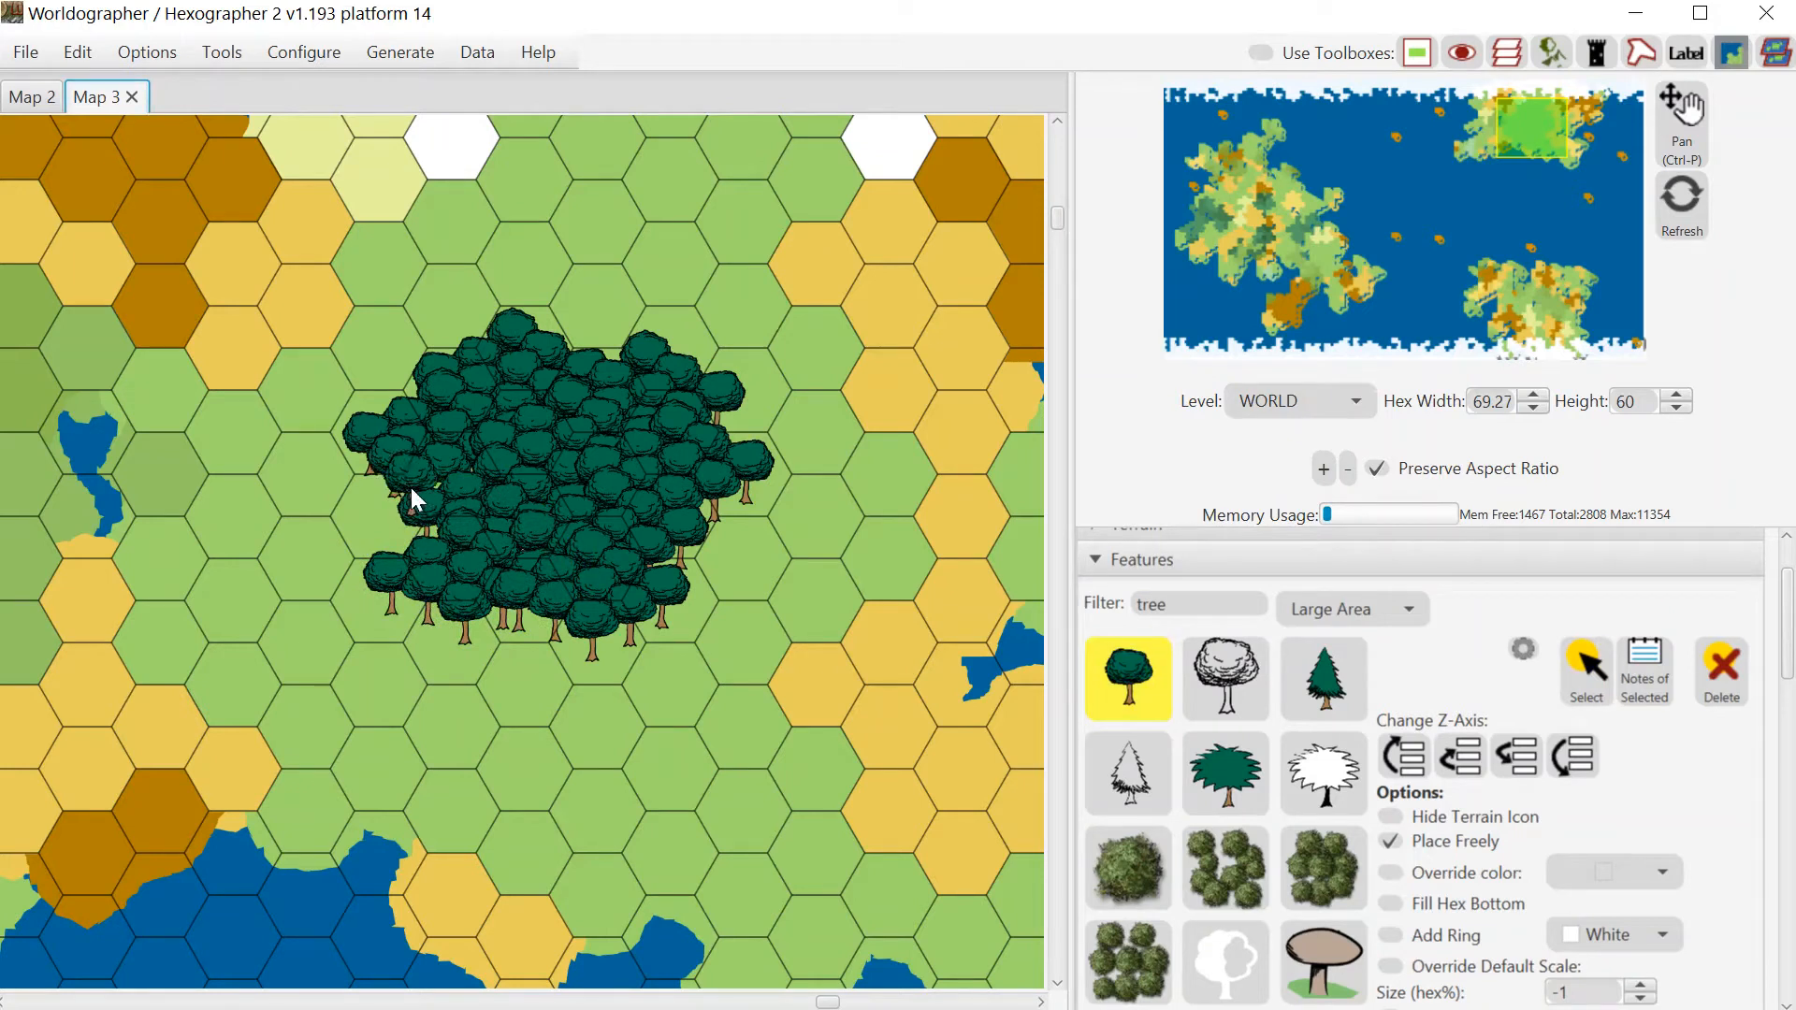
Select the single tree at the forest's western edge and shift it lower and back higher in the stacking order
left_click(1587, 694)
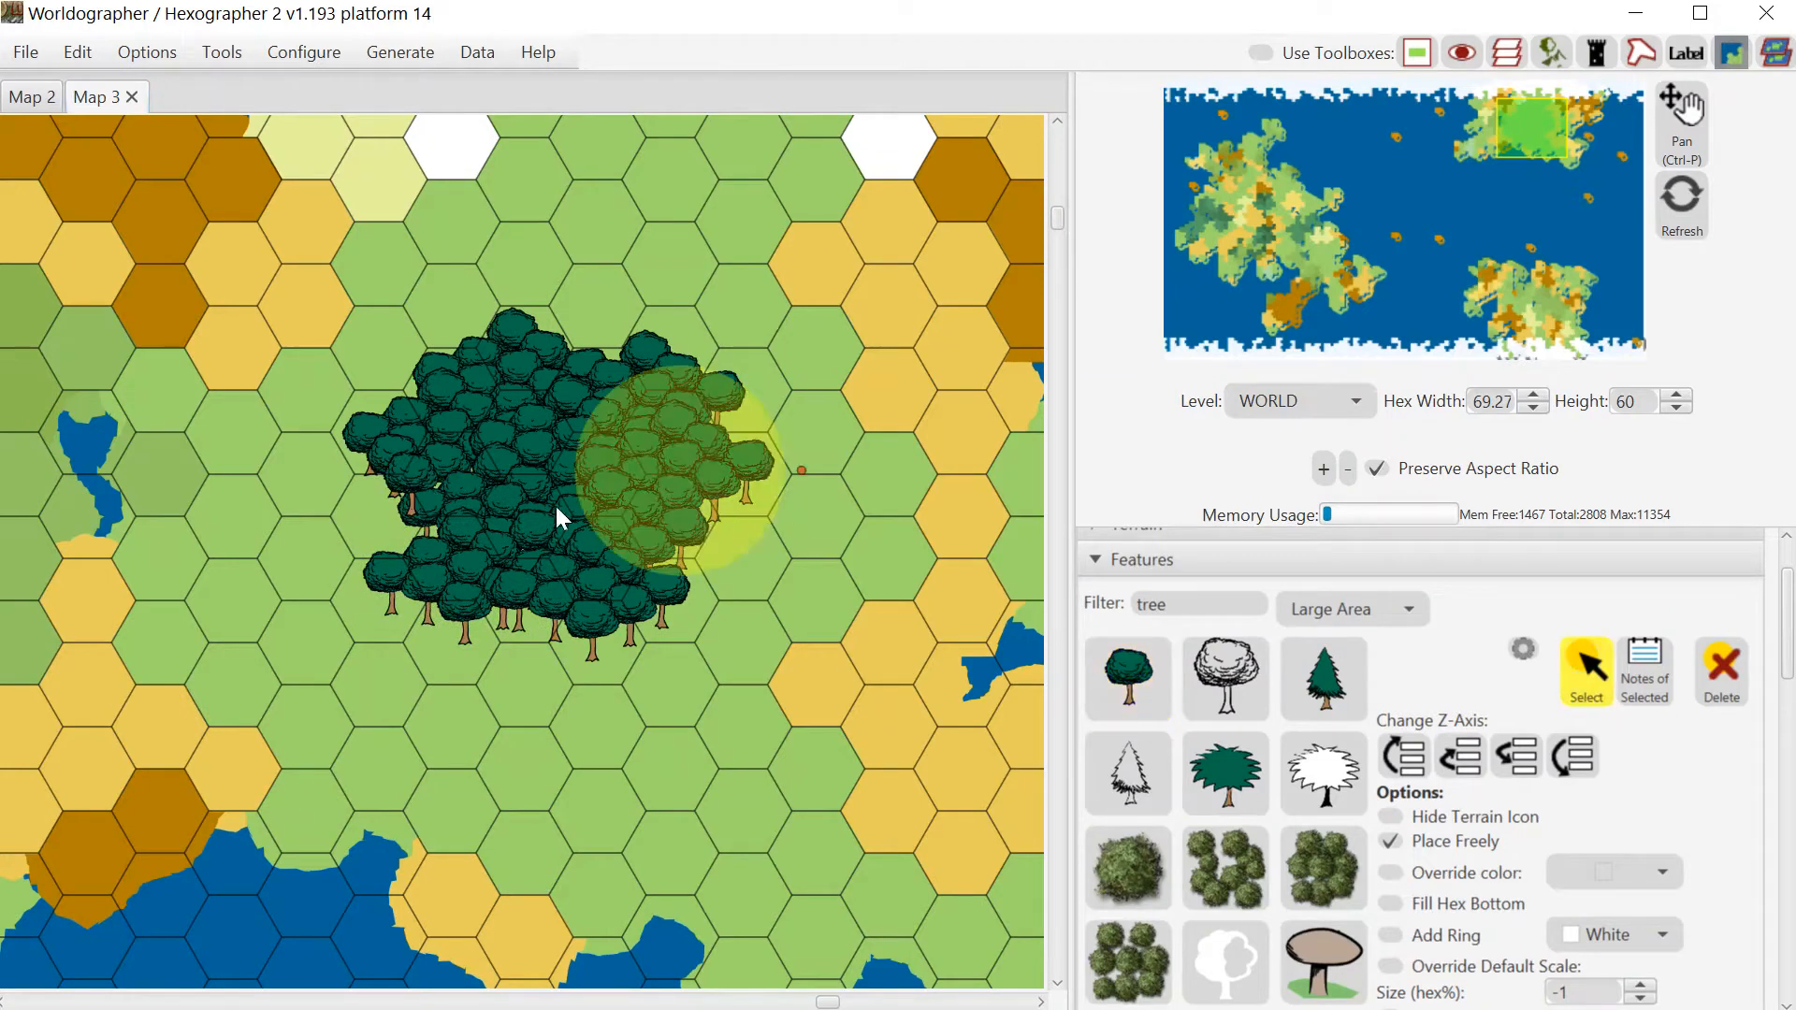
left_click(402, 483)
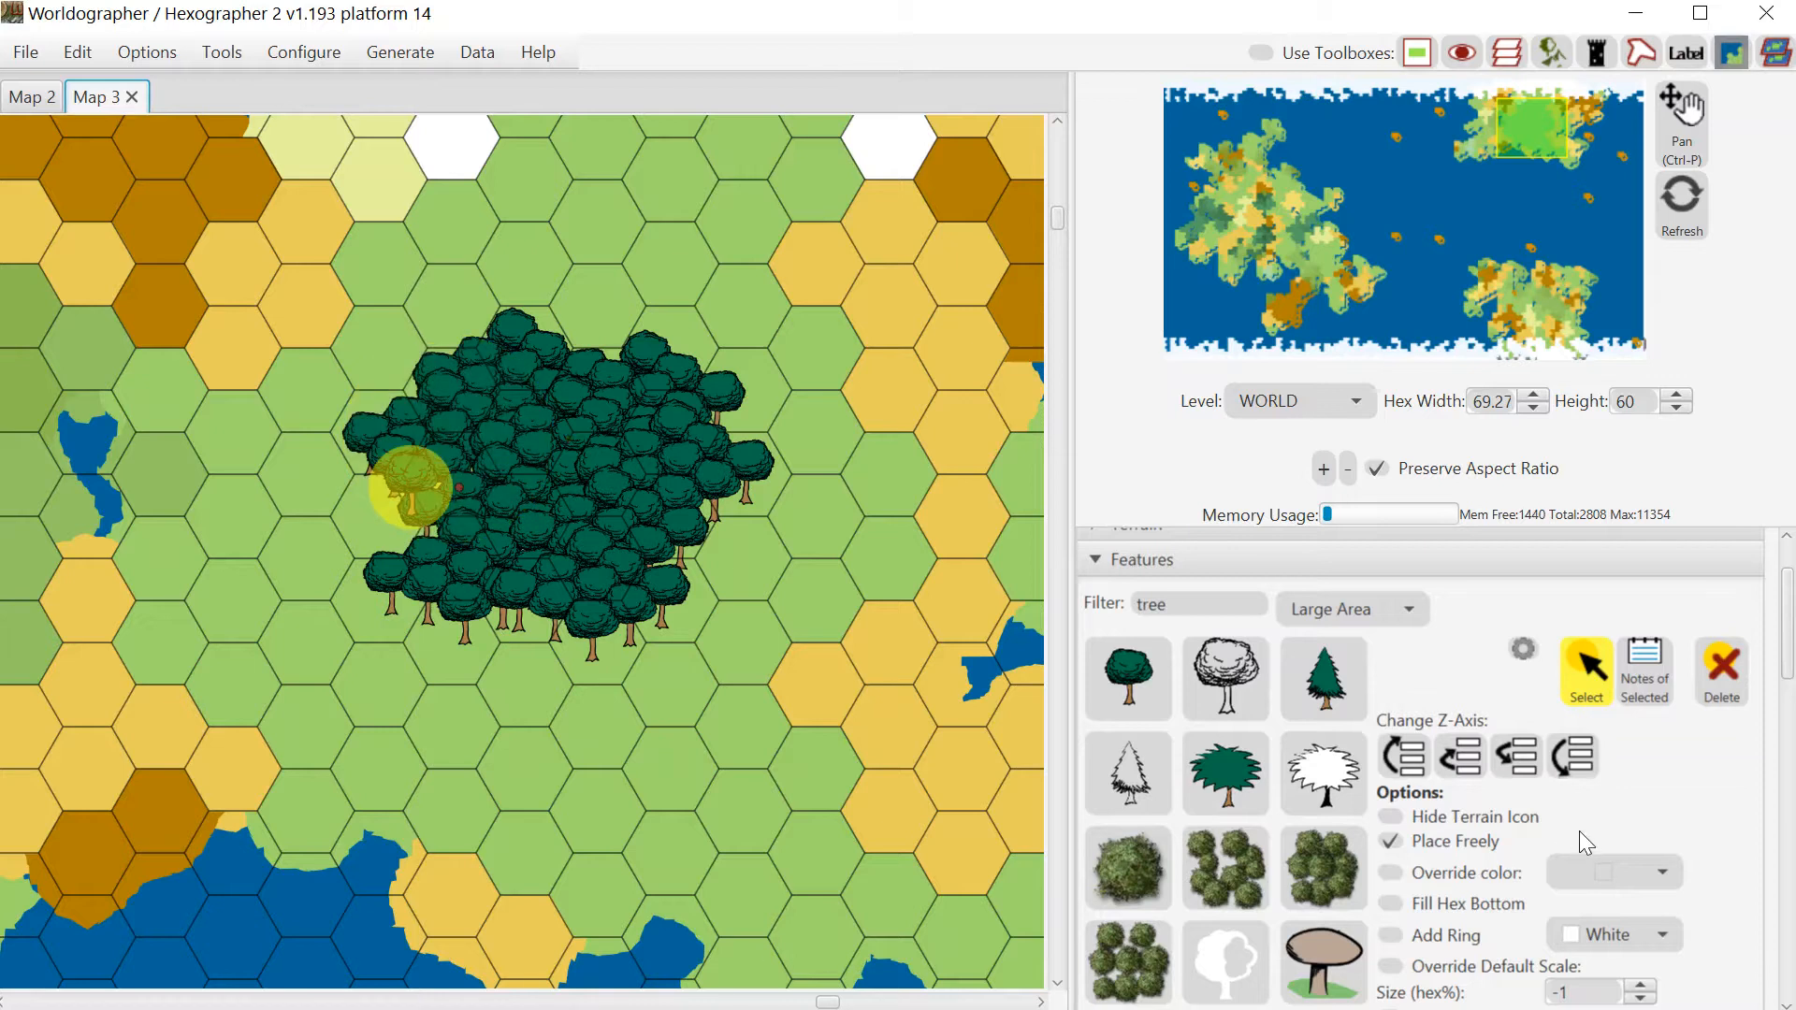
left_click(1517, 773)
left_click(1516, 775)
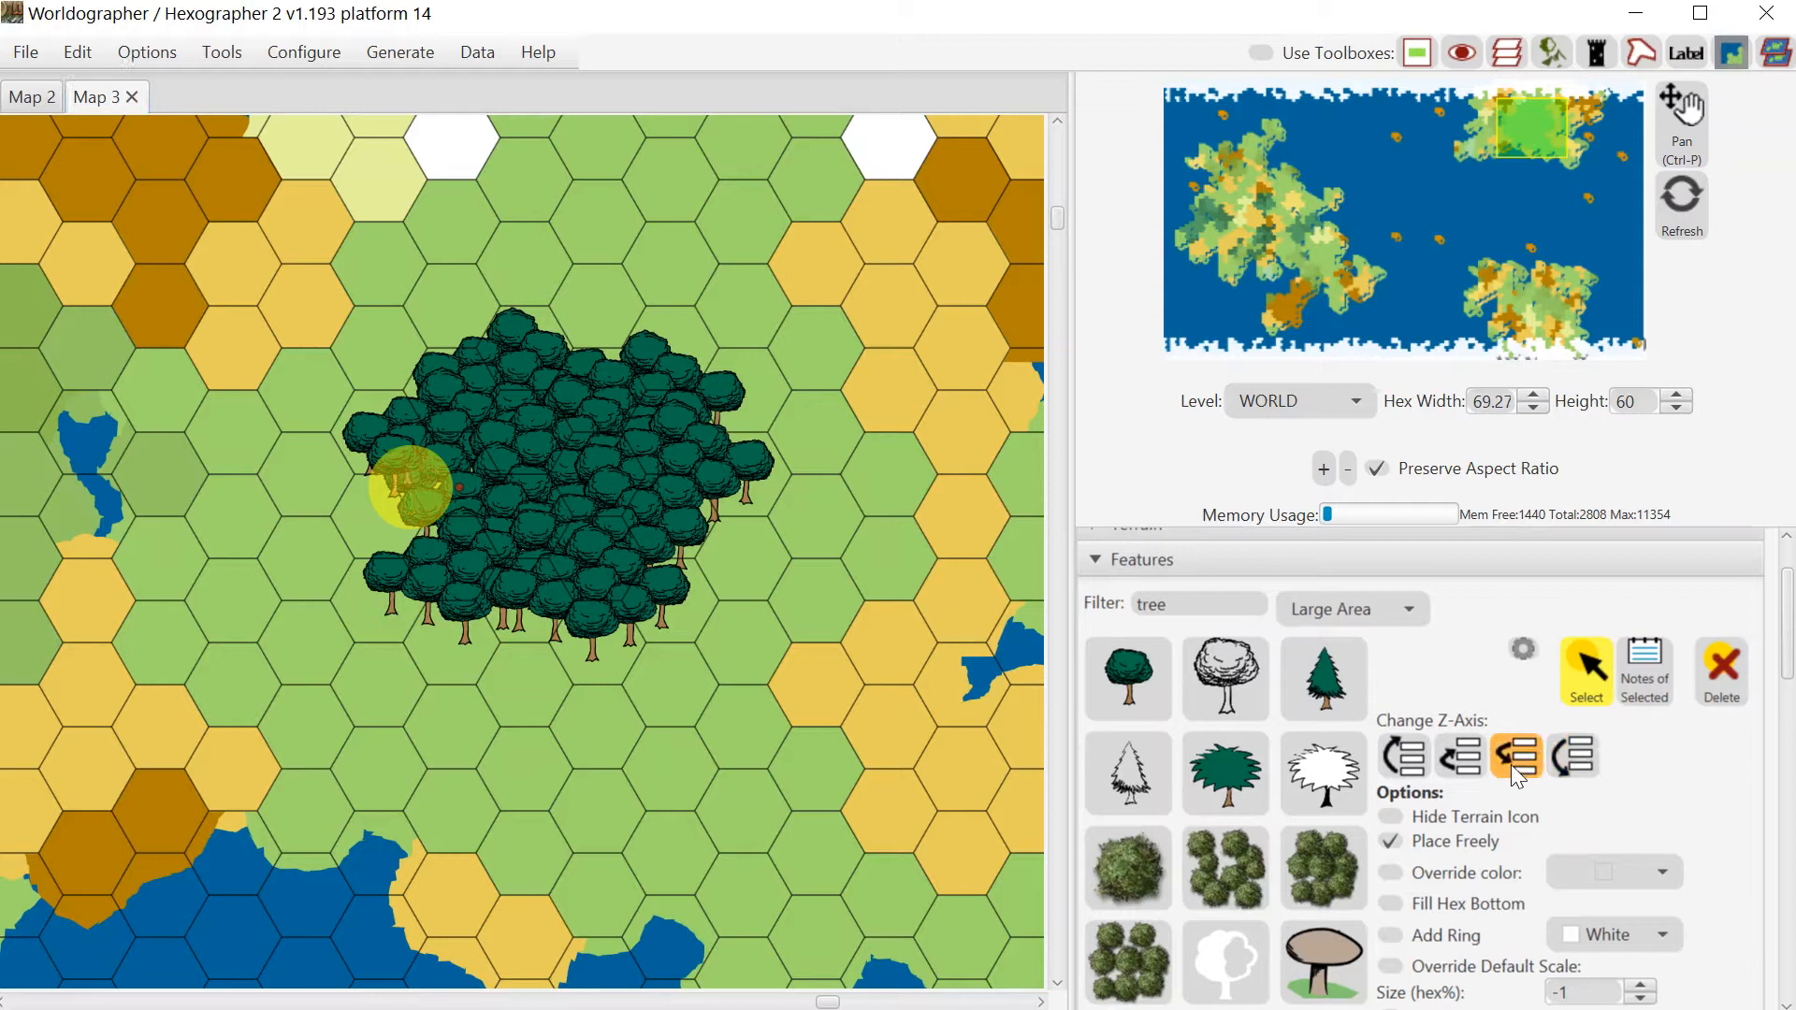
left_click(1456, 761)
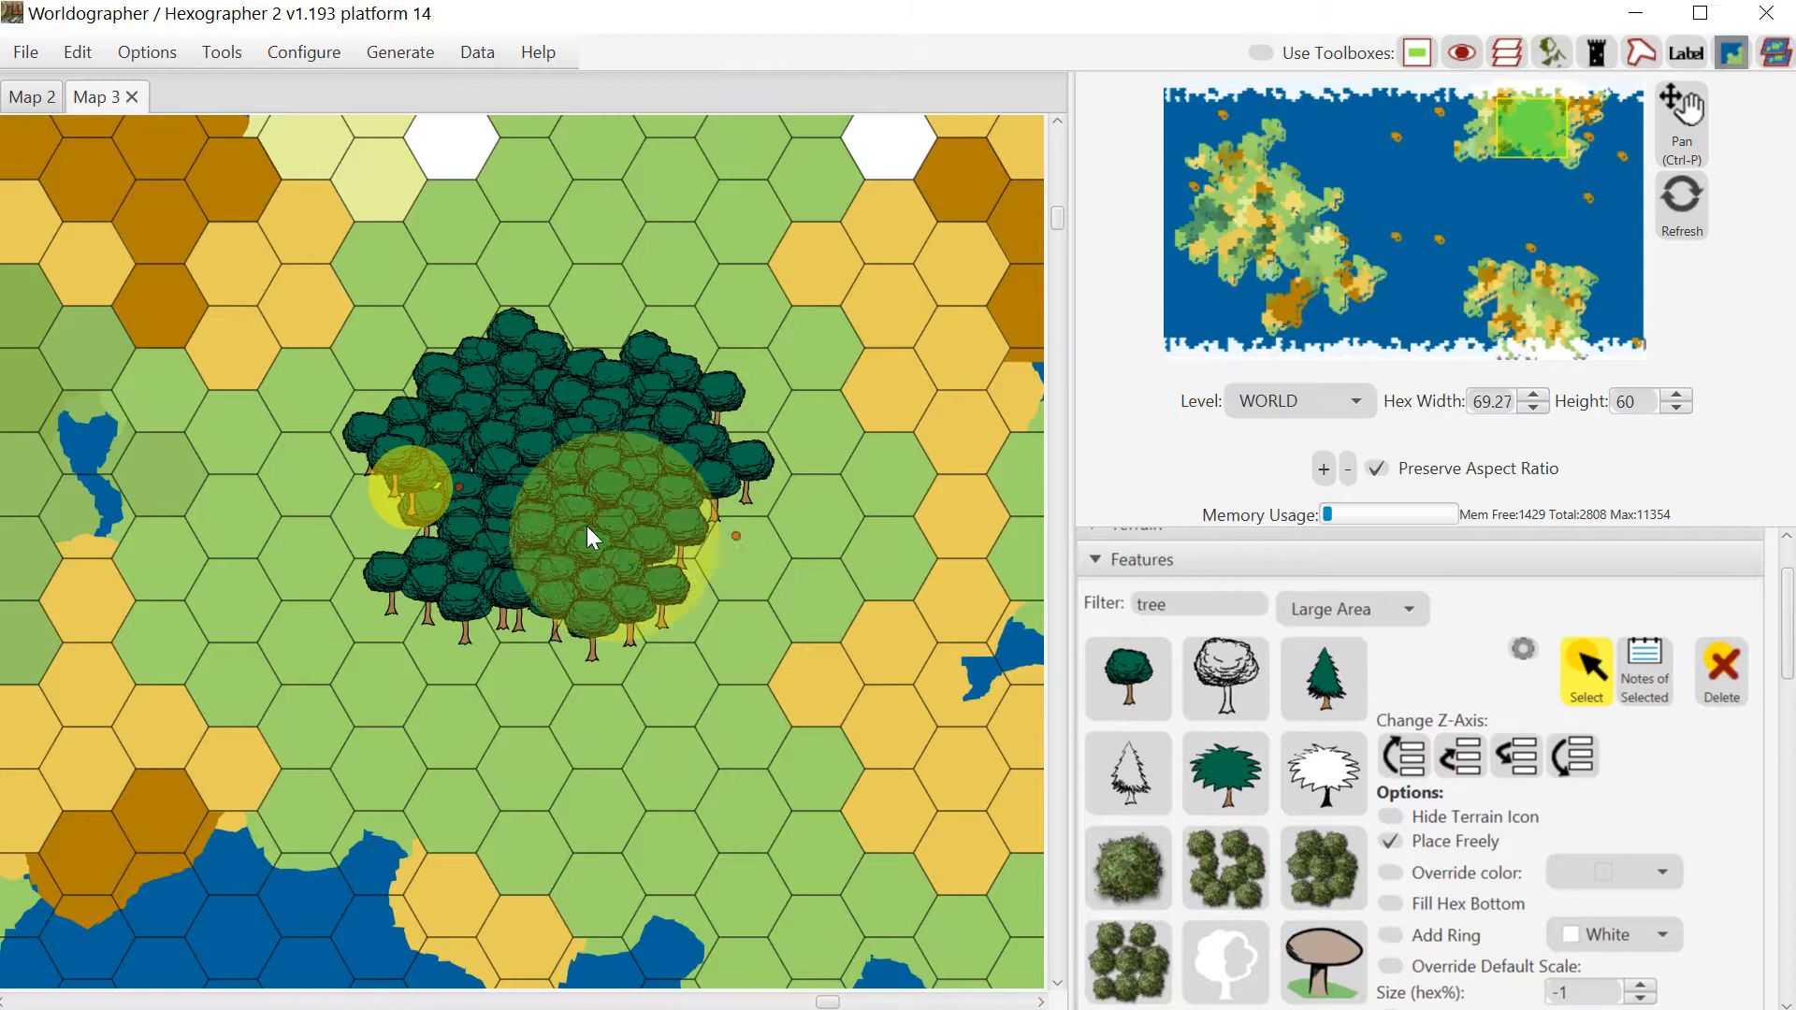
Reposition the single tree along the forest's western edge and adjust its stacking order so it blends with the neighbouring trees
left_click(386, 458)
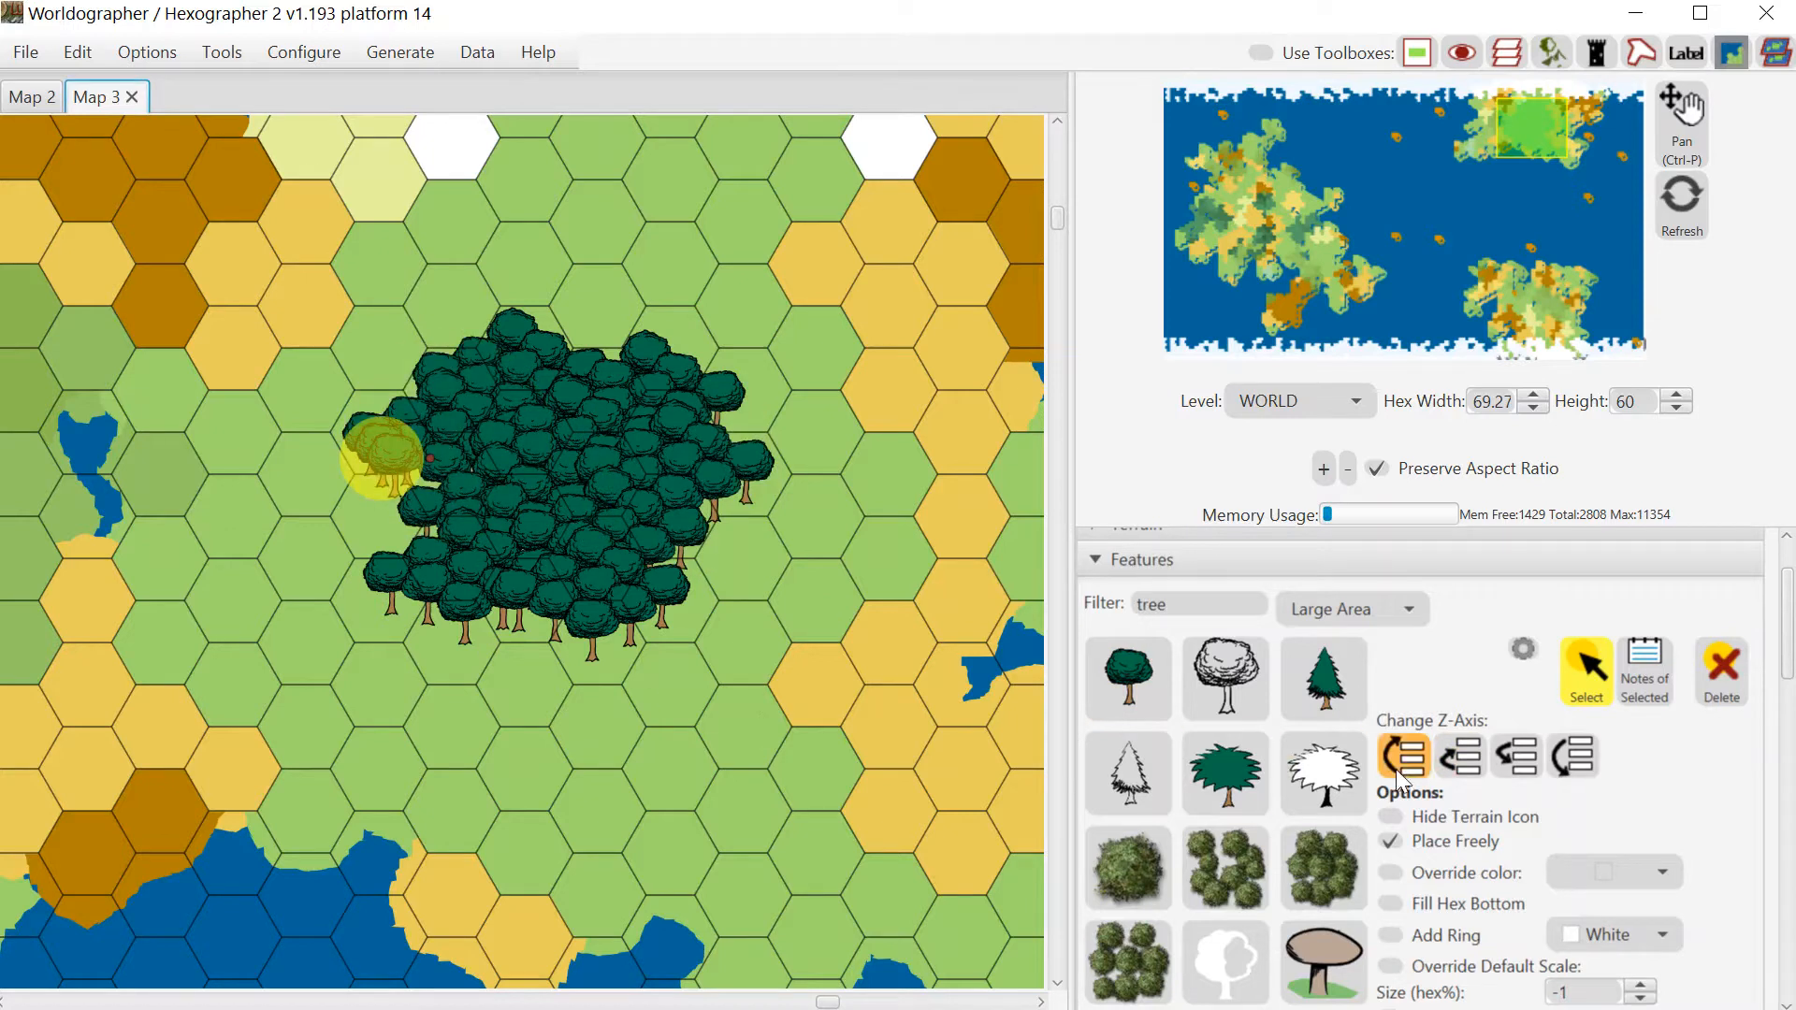
left_click(1512, 760)
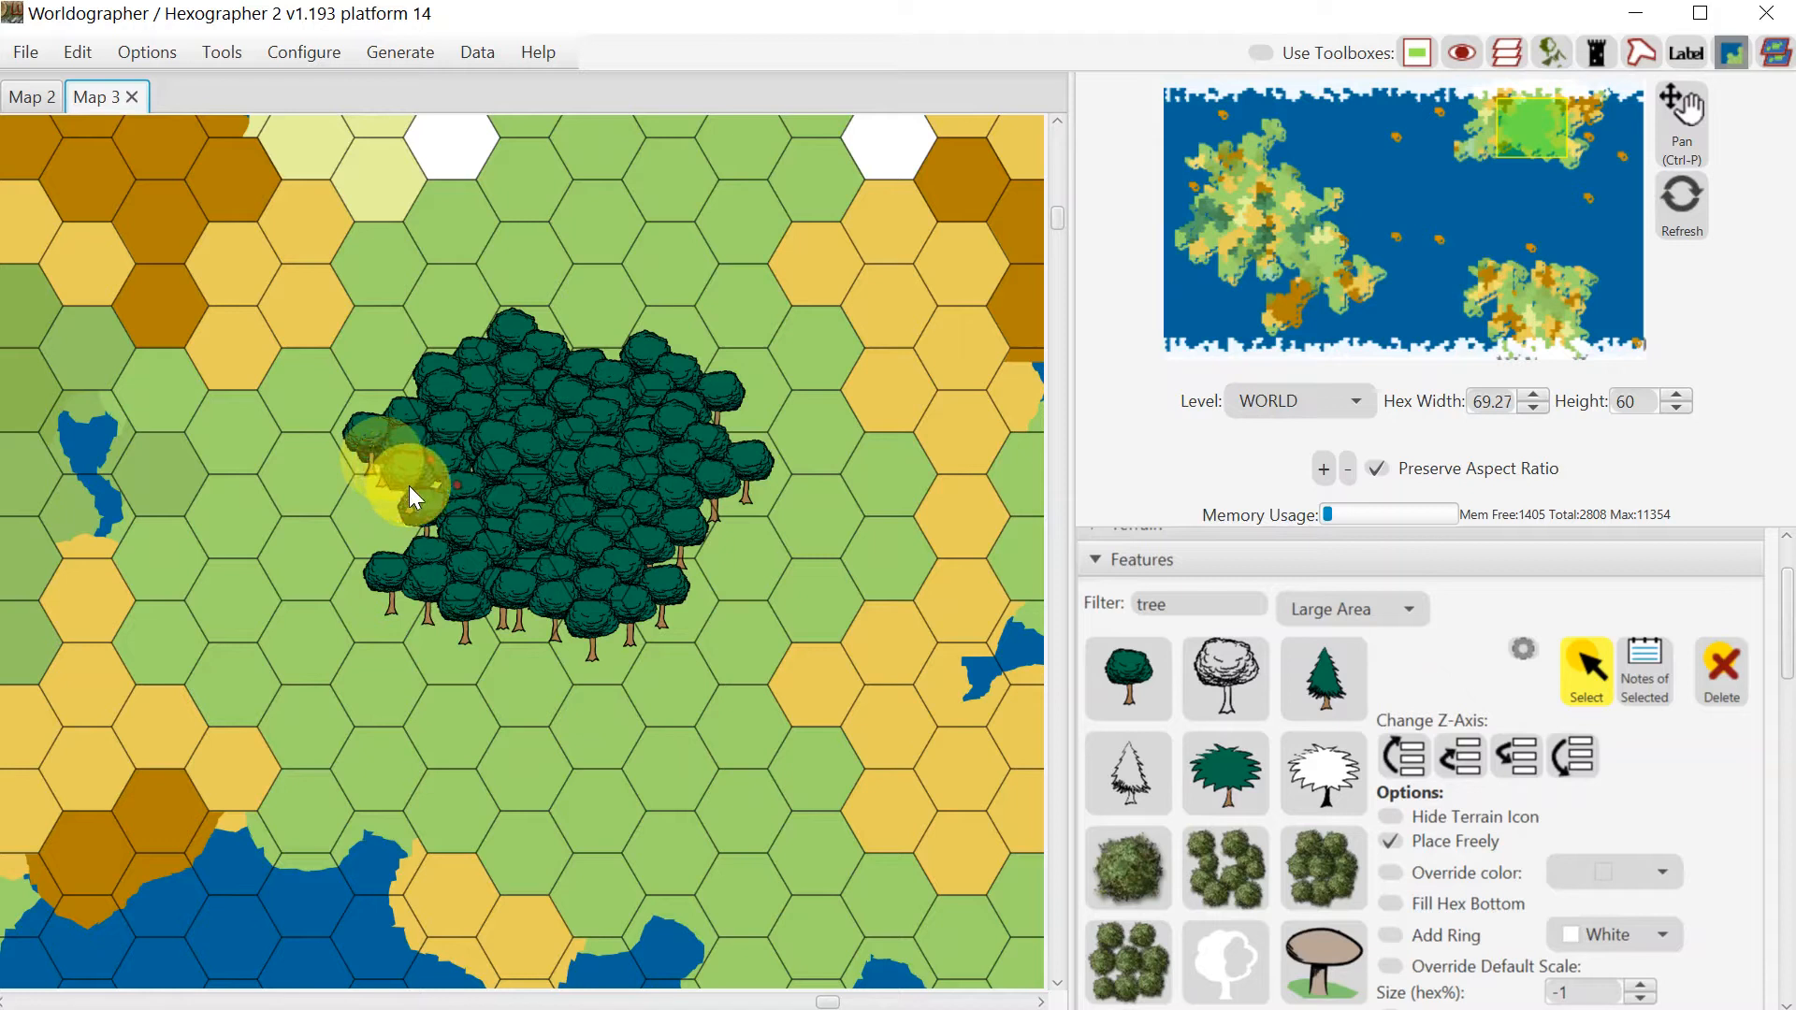
left_click(1562, 759)
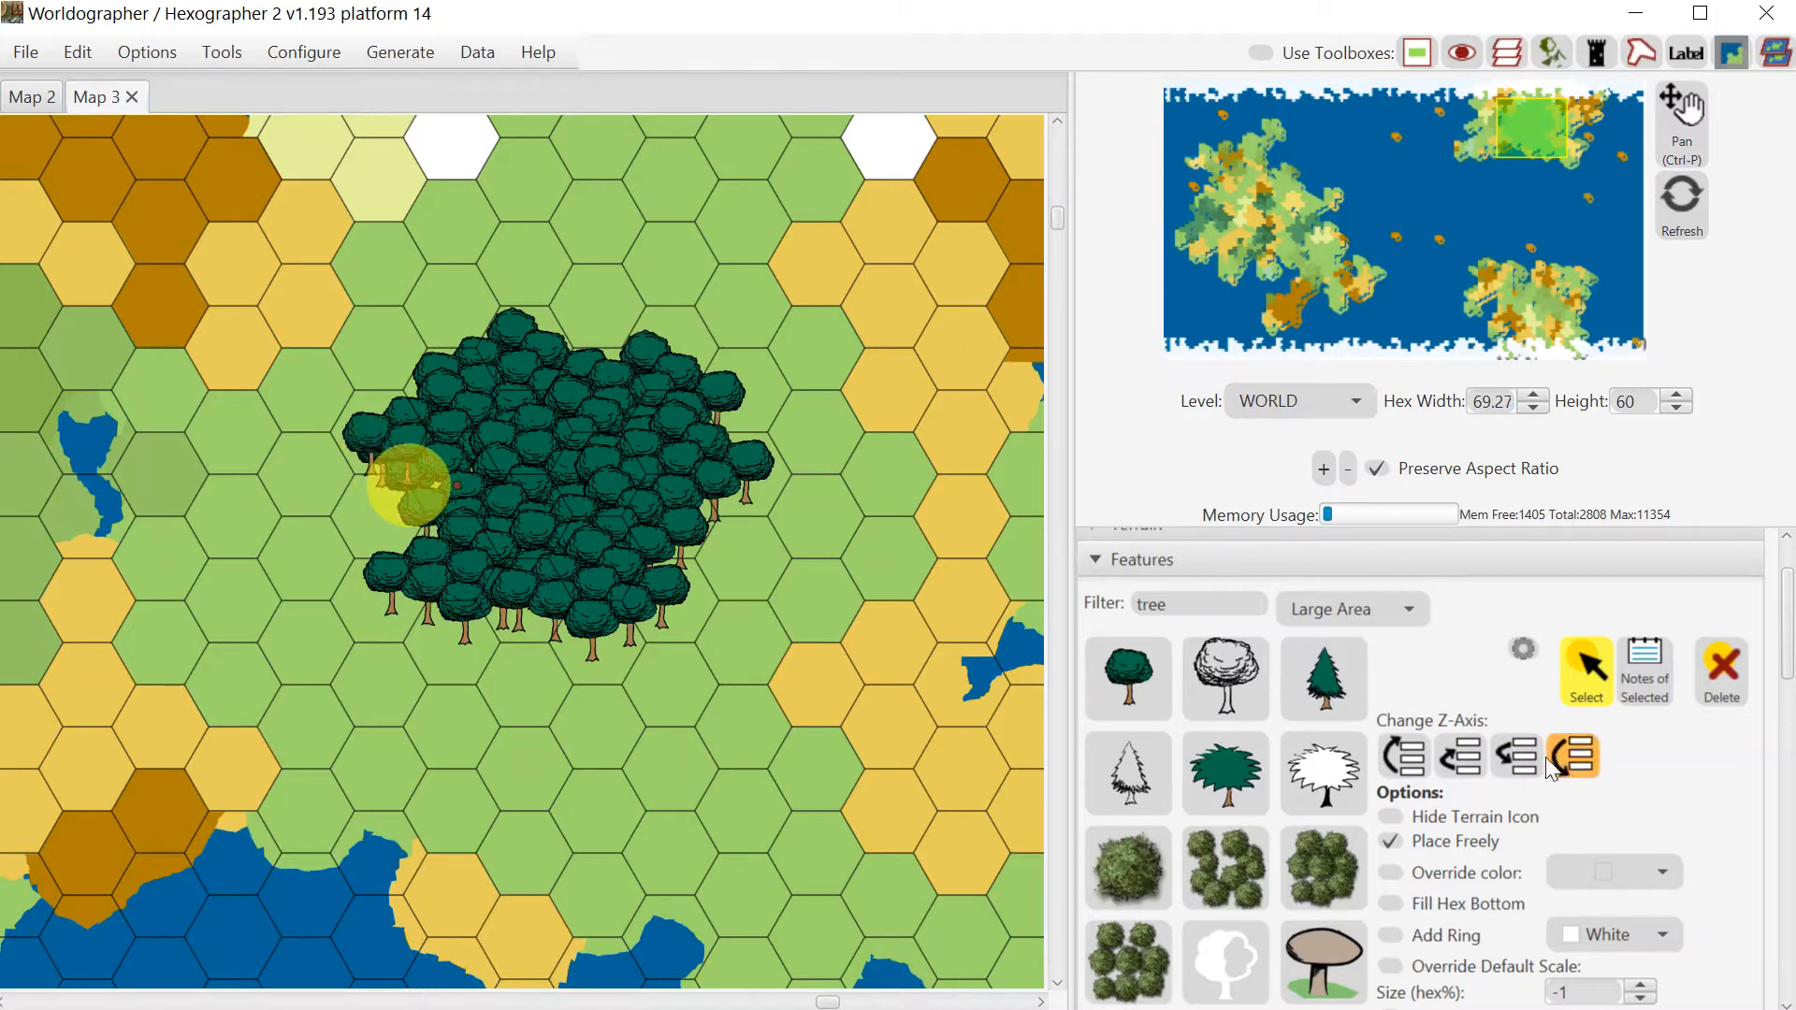
left_click(1457, 755)
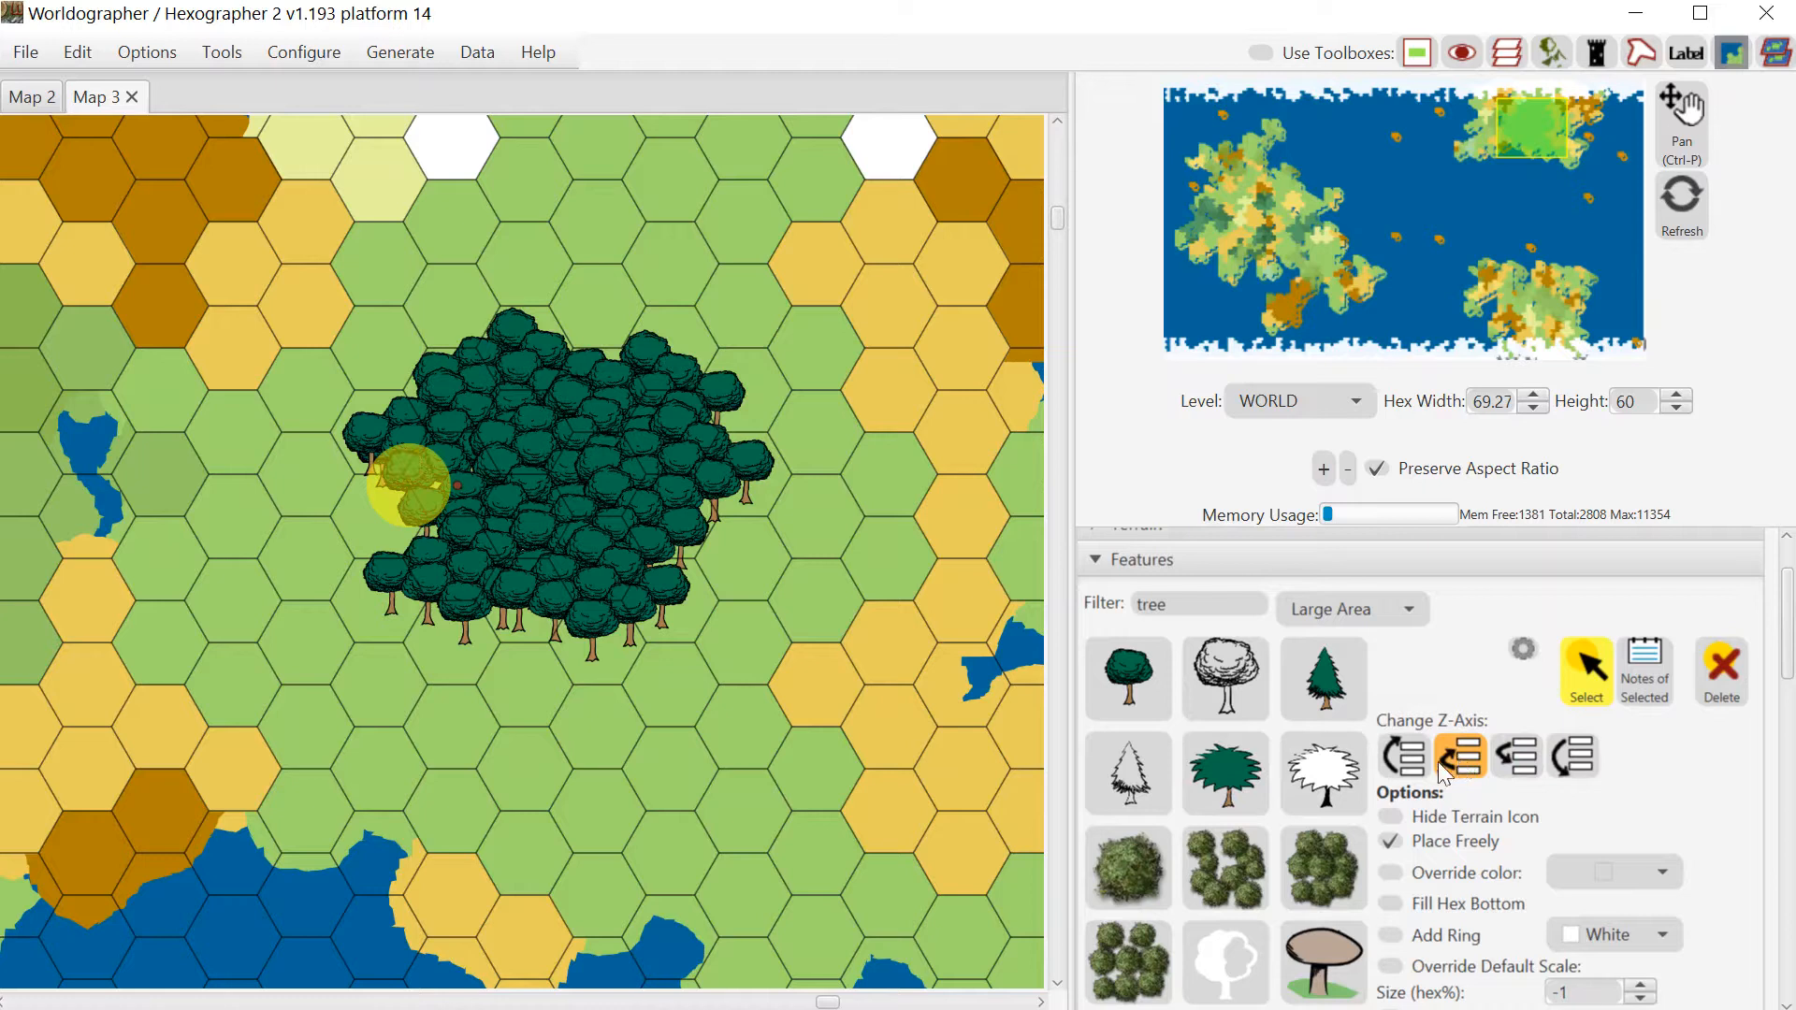
left_click(1596, 671)
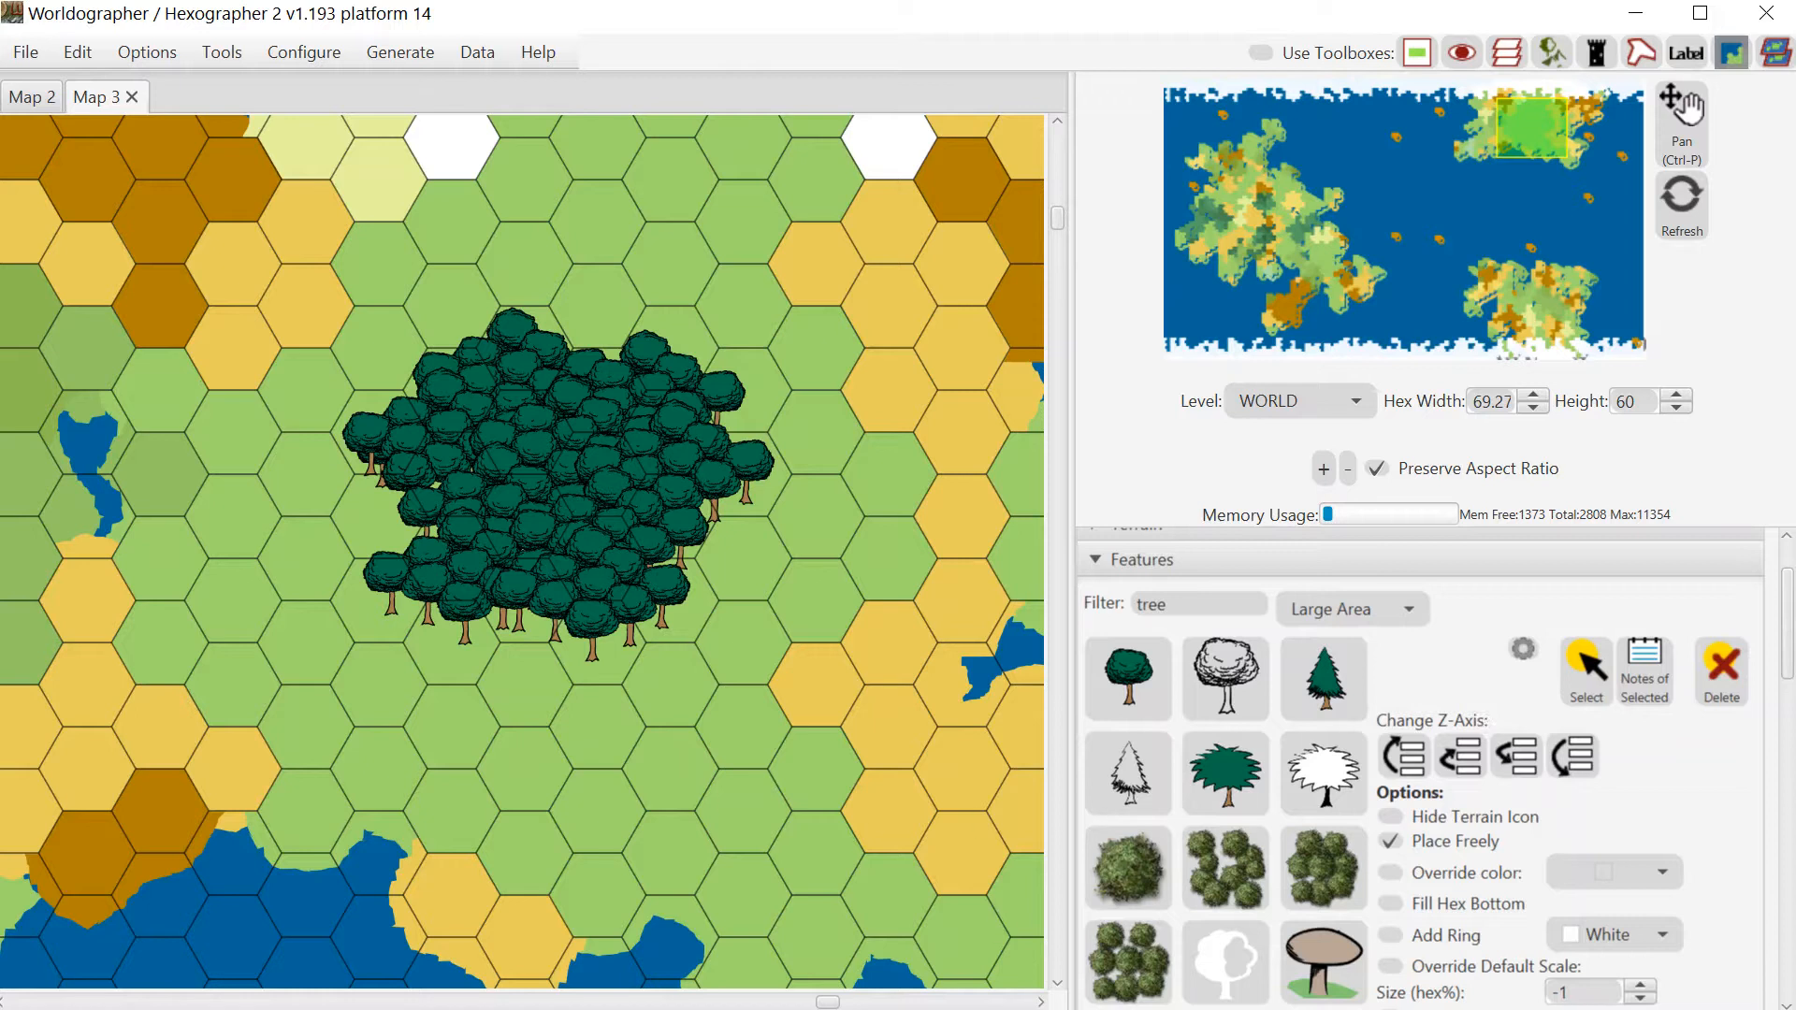
Repaint the sandy coastal hex at the northern tip of the south-western mountain range with Classic Farmland terrain
left_click_drag(1523, 124, 1299, 209)
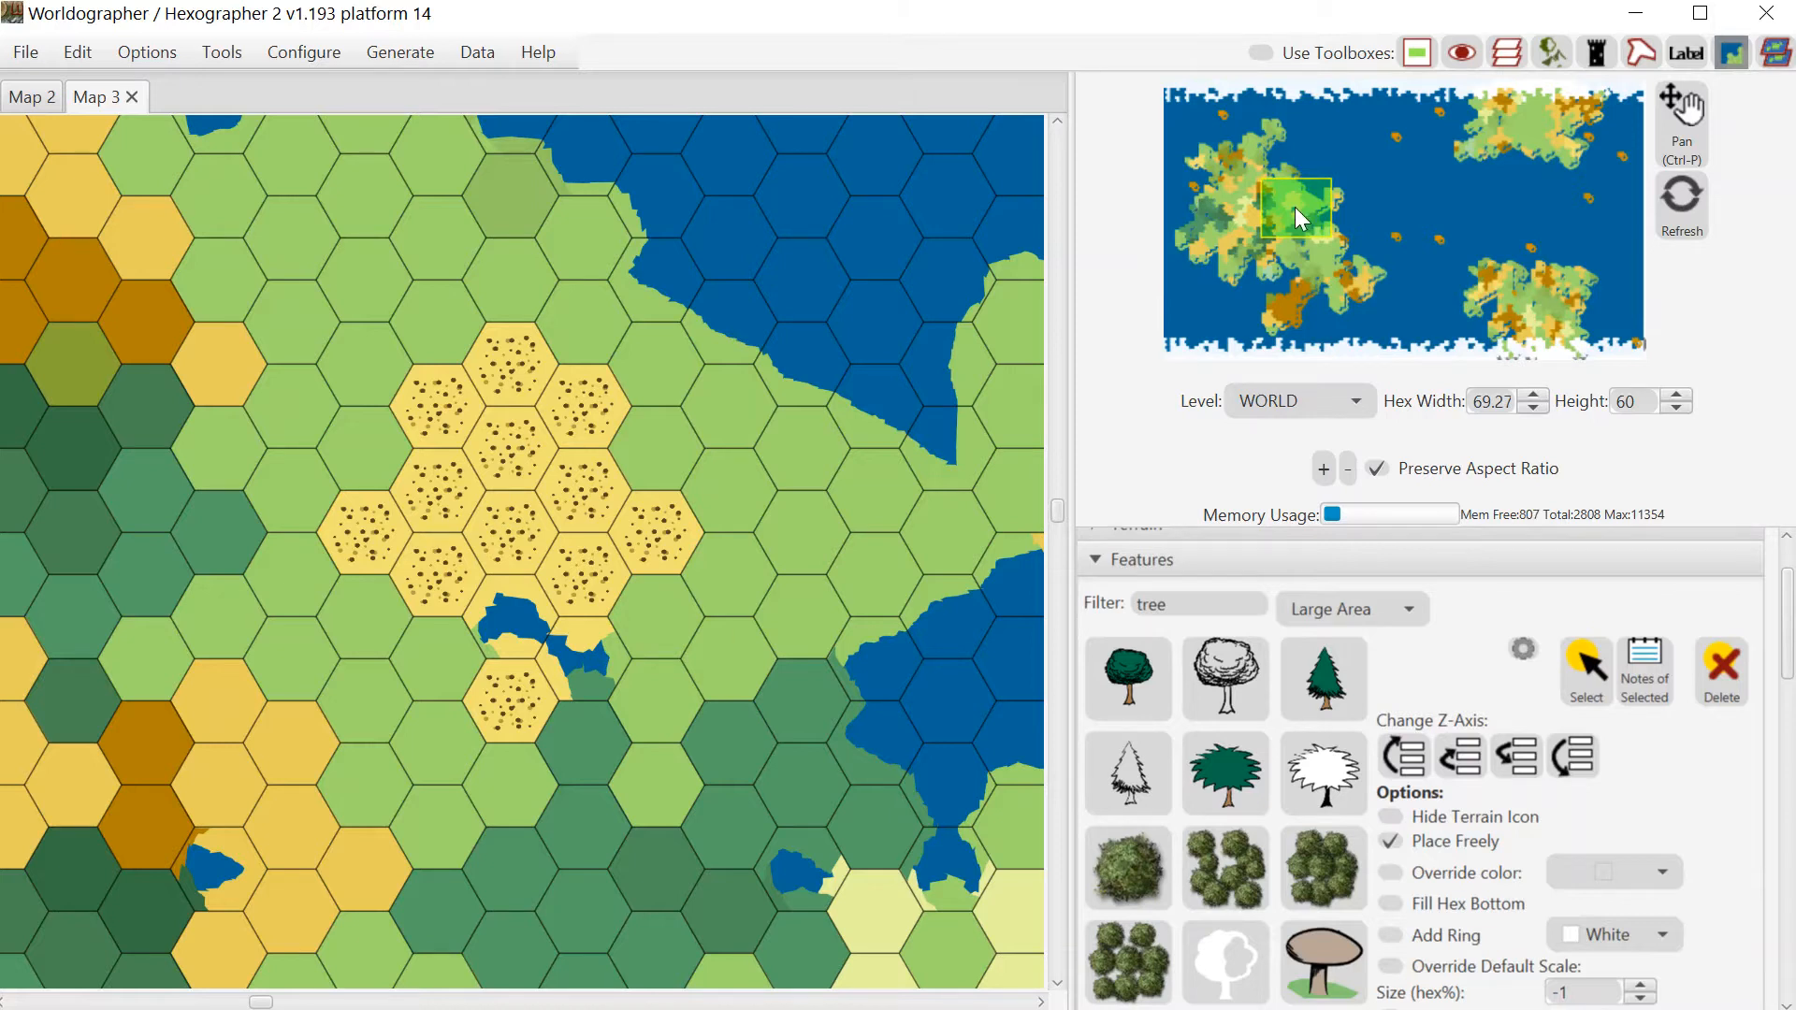
left_click_drag(1295, 206, 1293, 305)
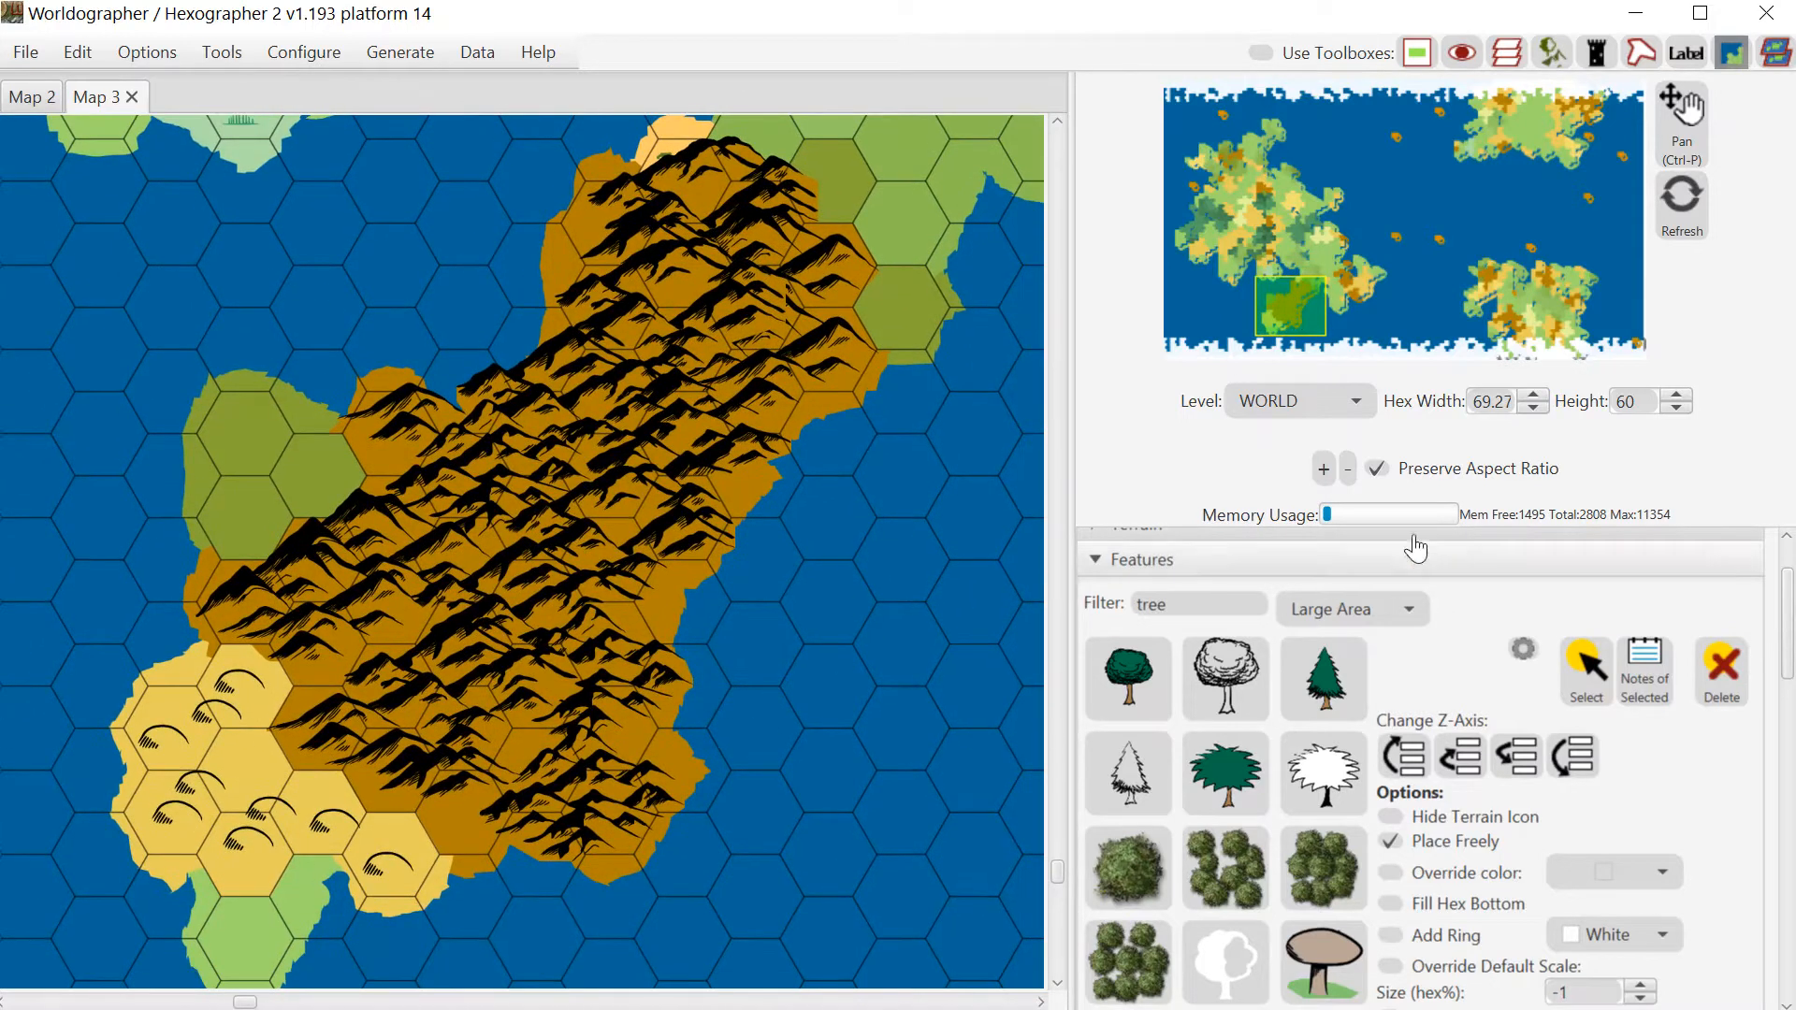
left_click_drag(1287, 315, 1286, 291)
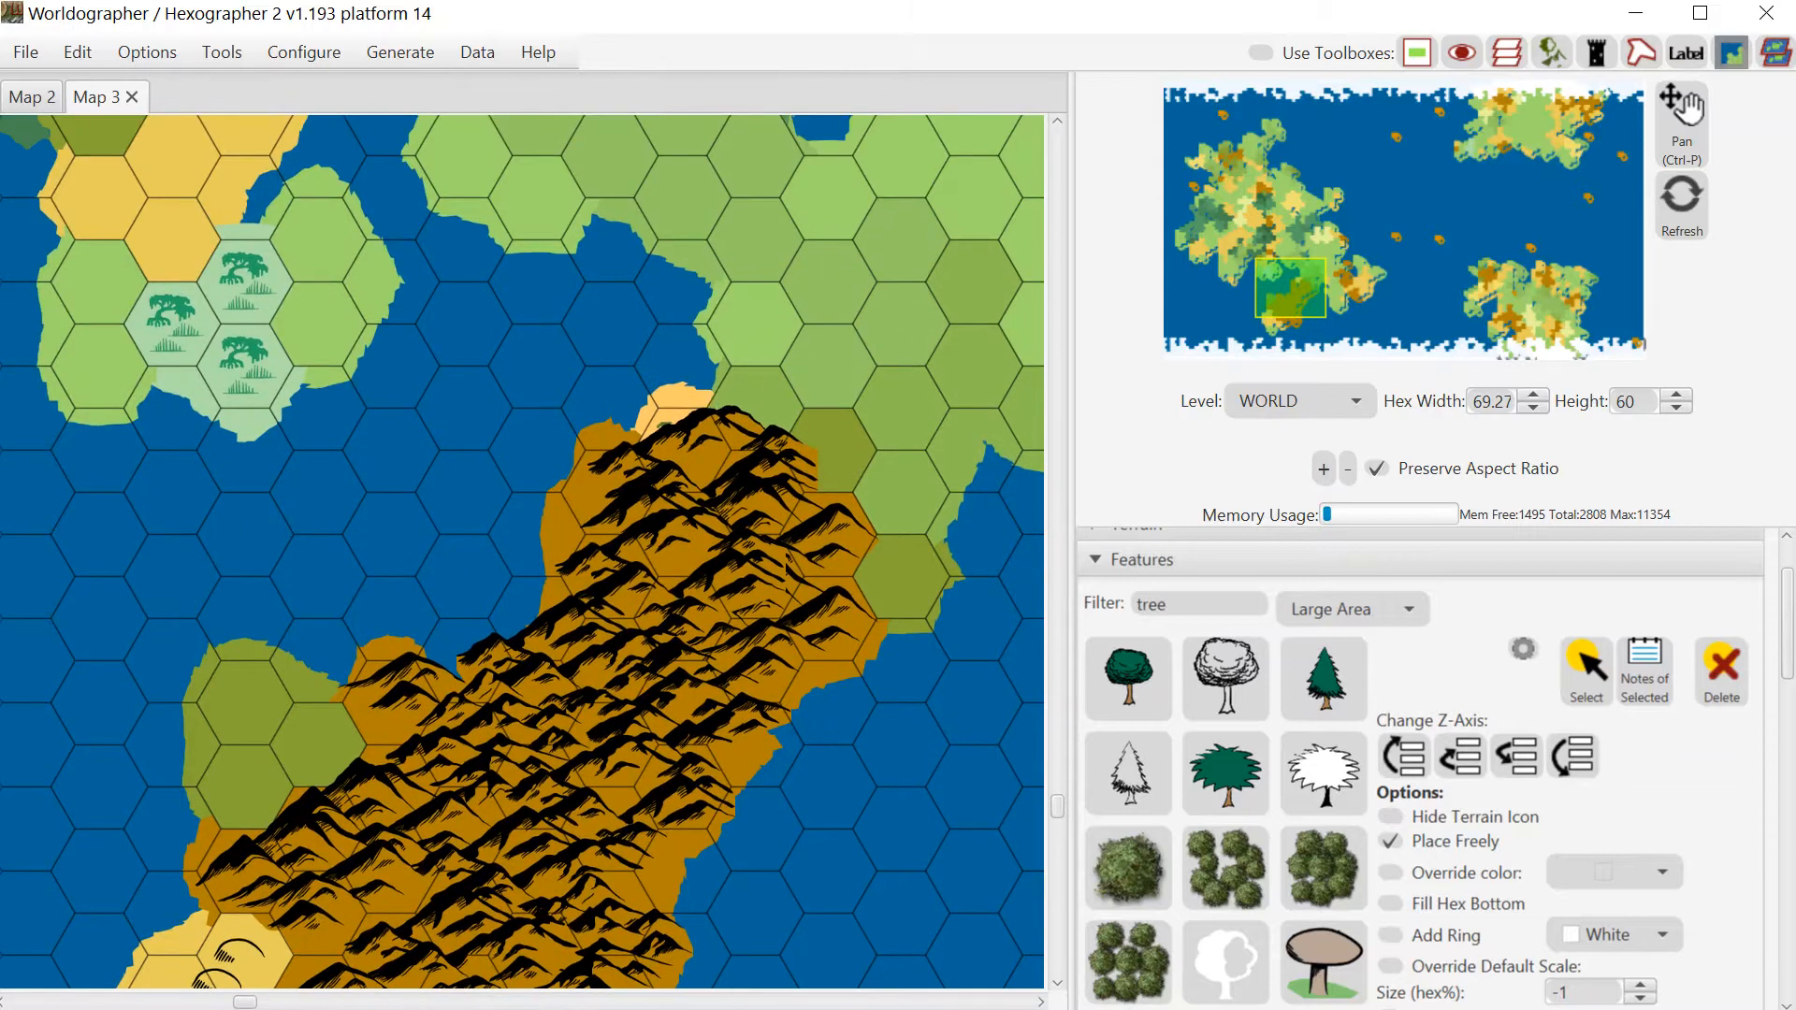
left_click(1239, 560)
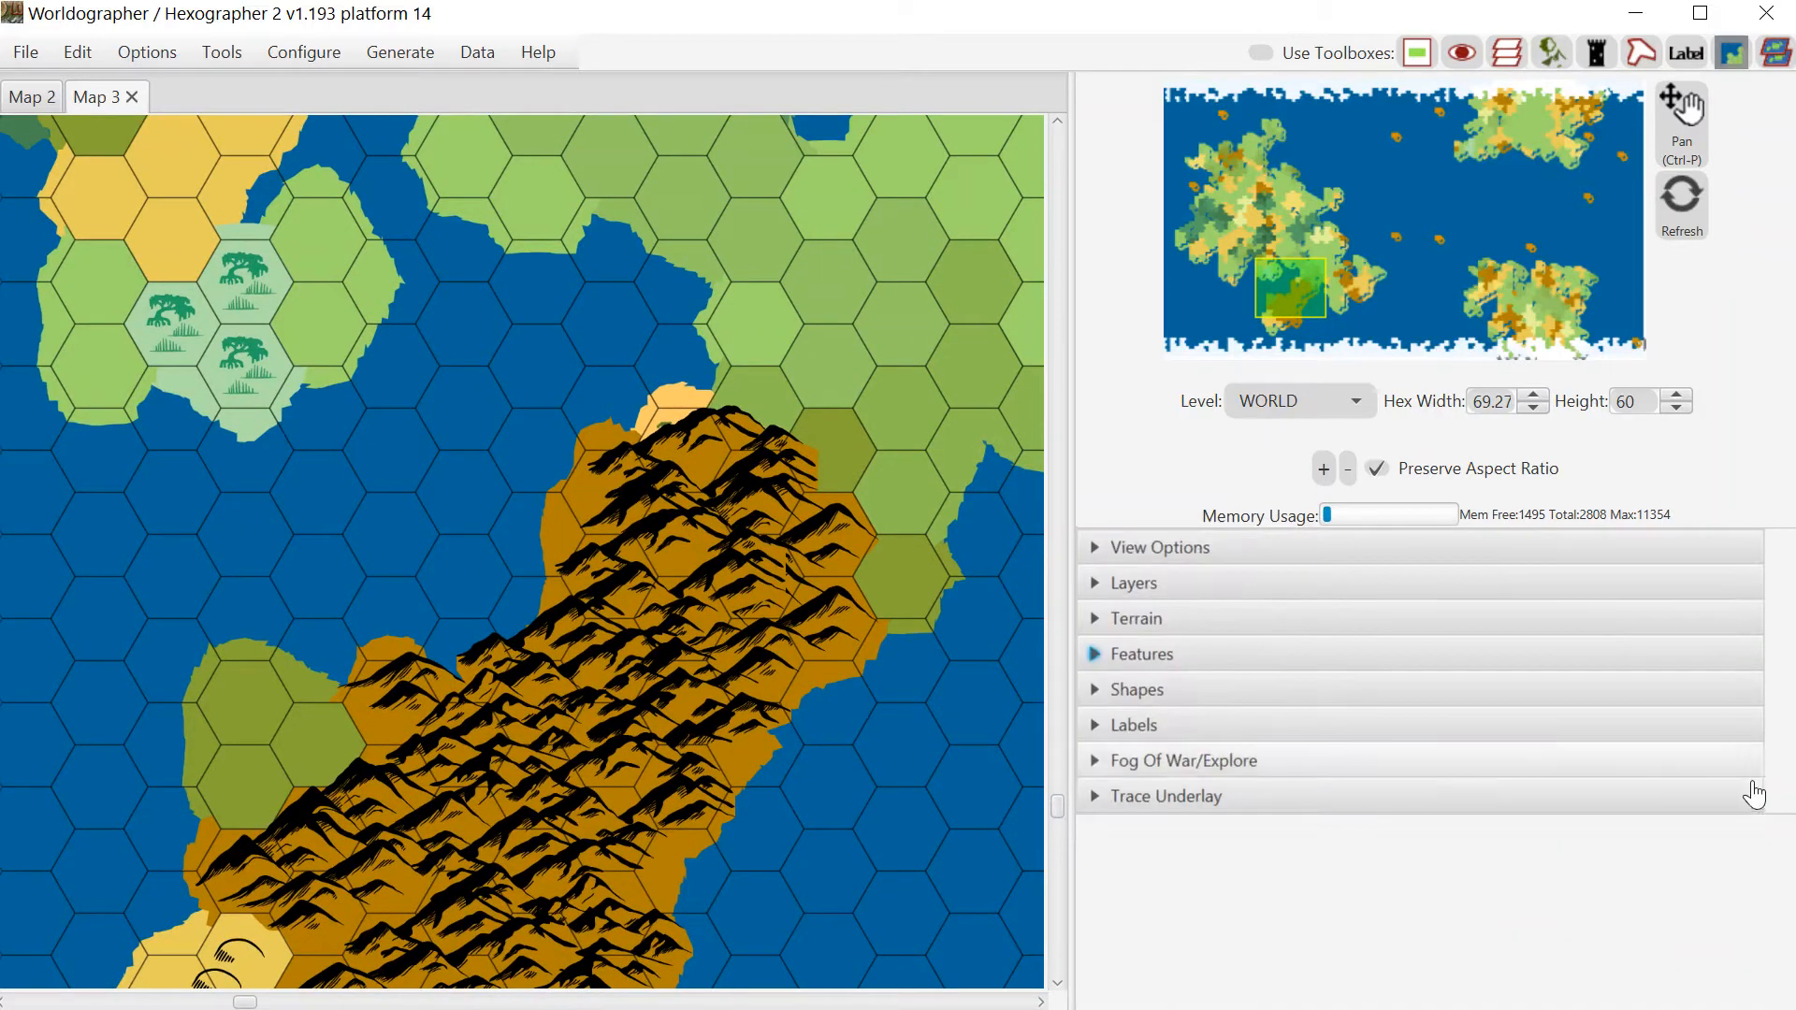
left_click(1213, 620)
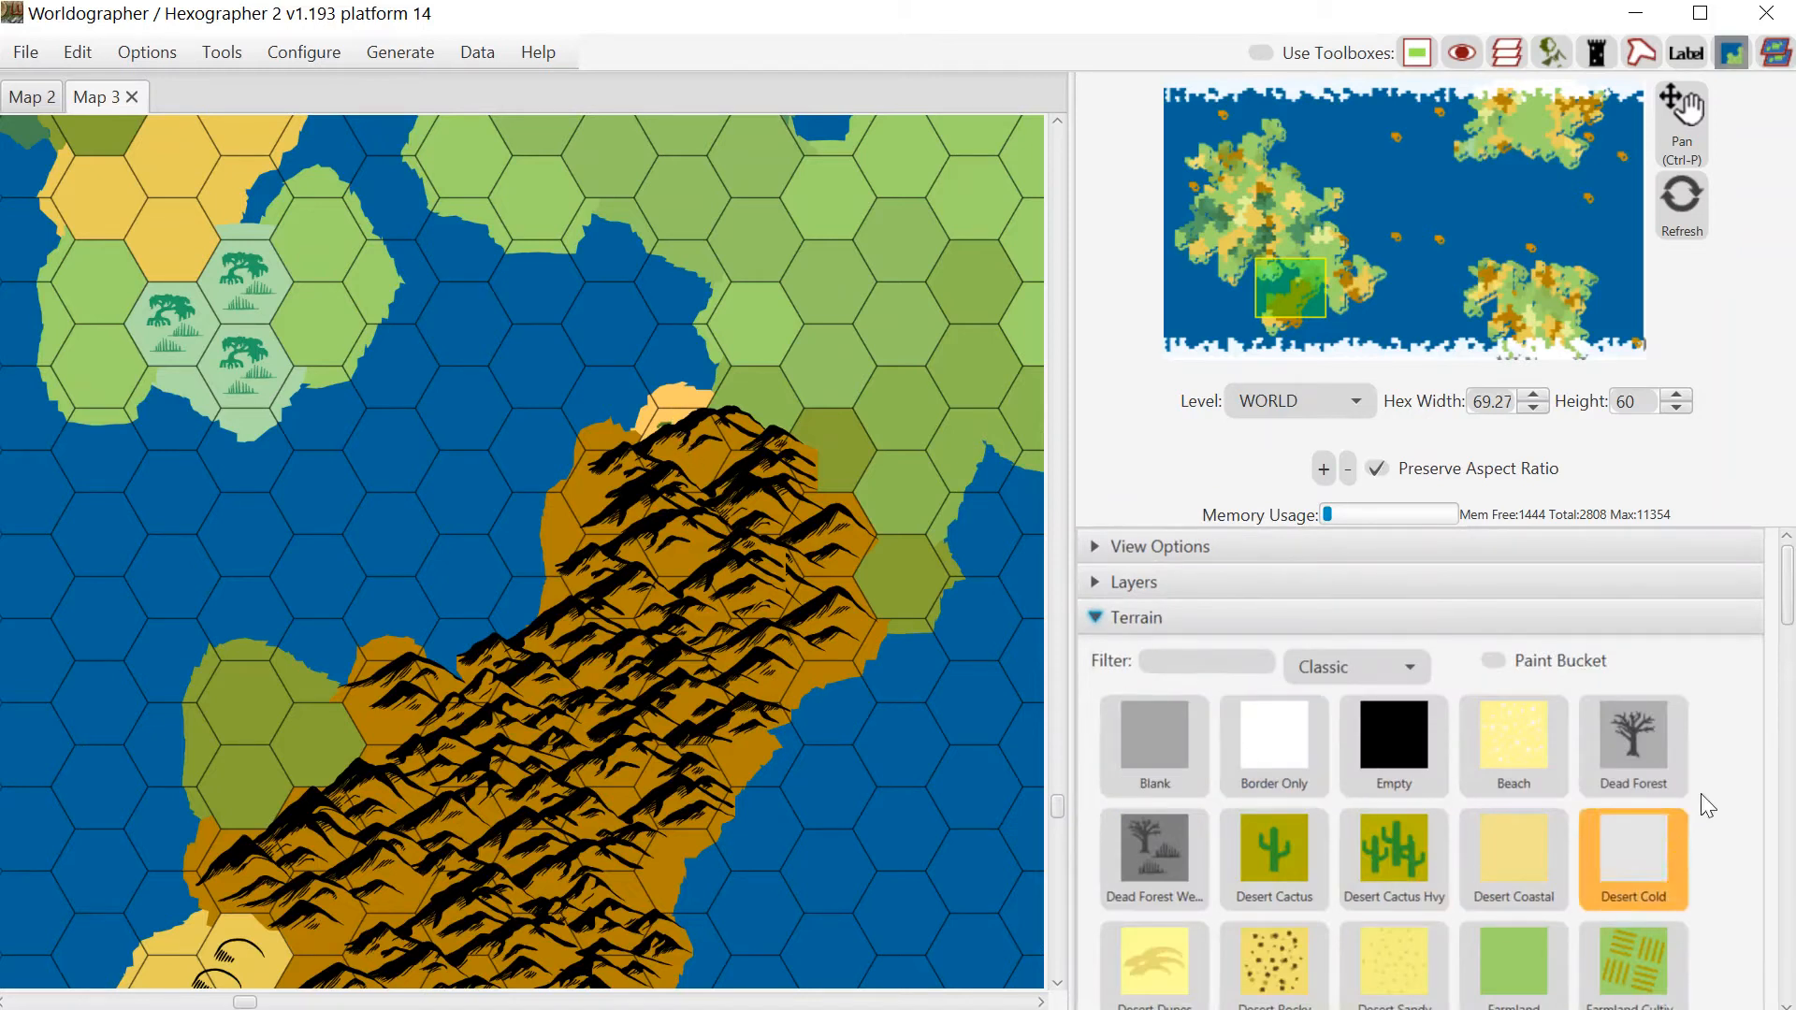
scroll(1790, 618, "down", 1)
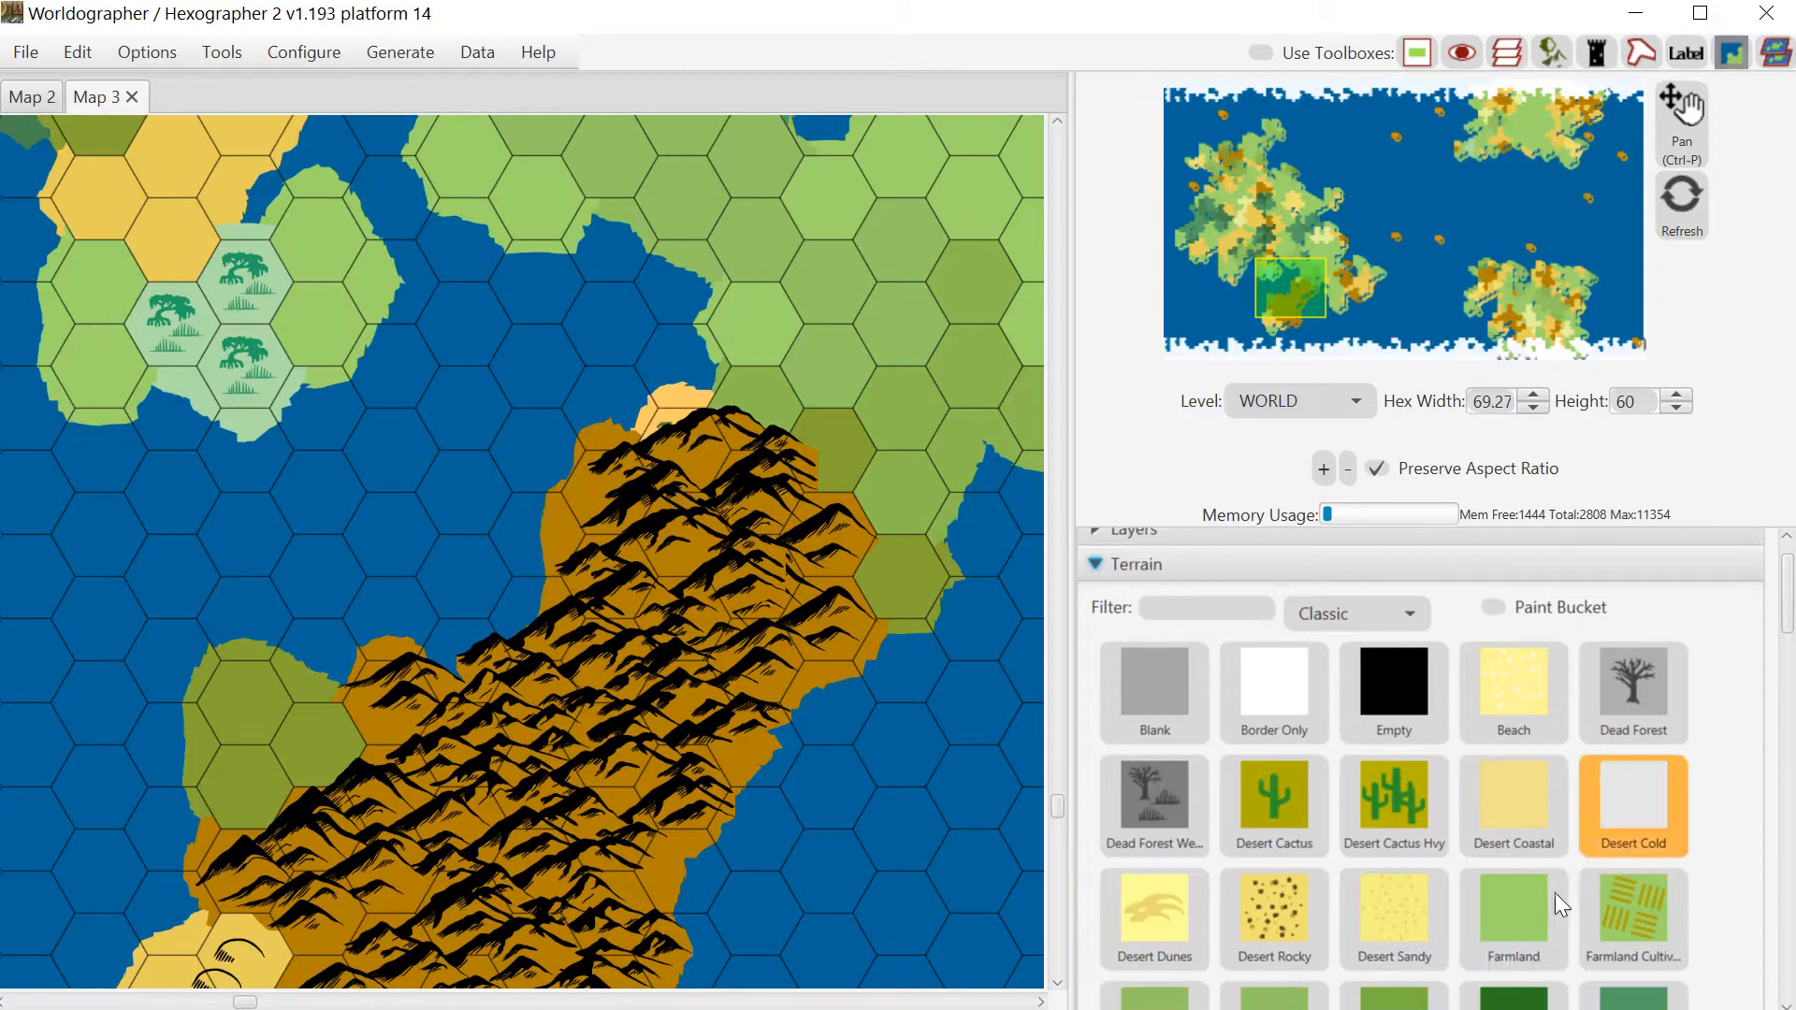
left_click(1529, 931)
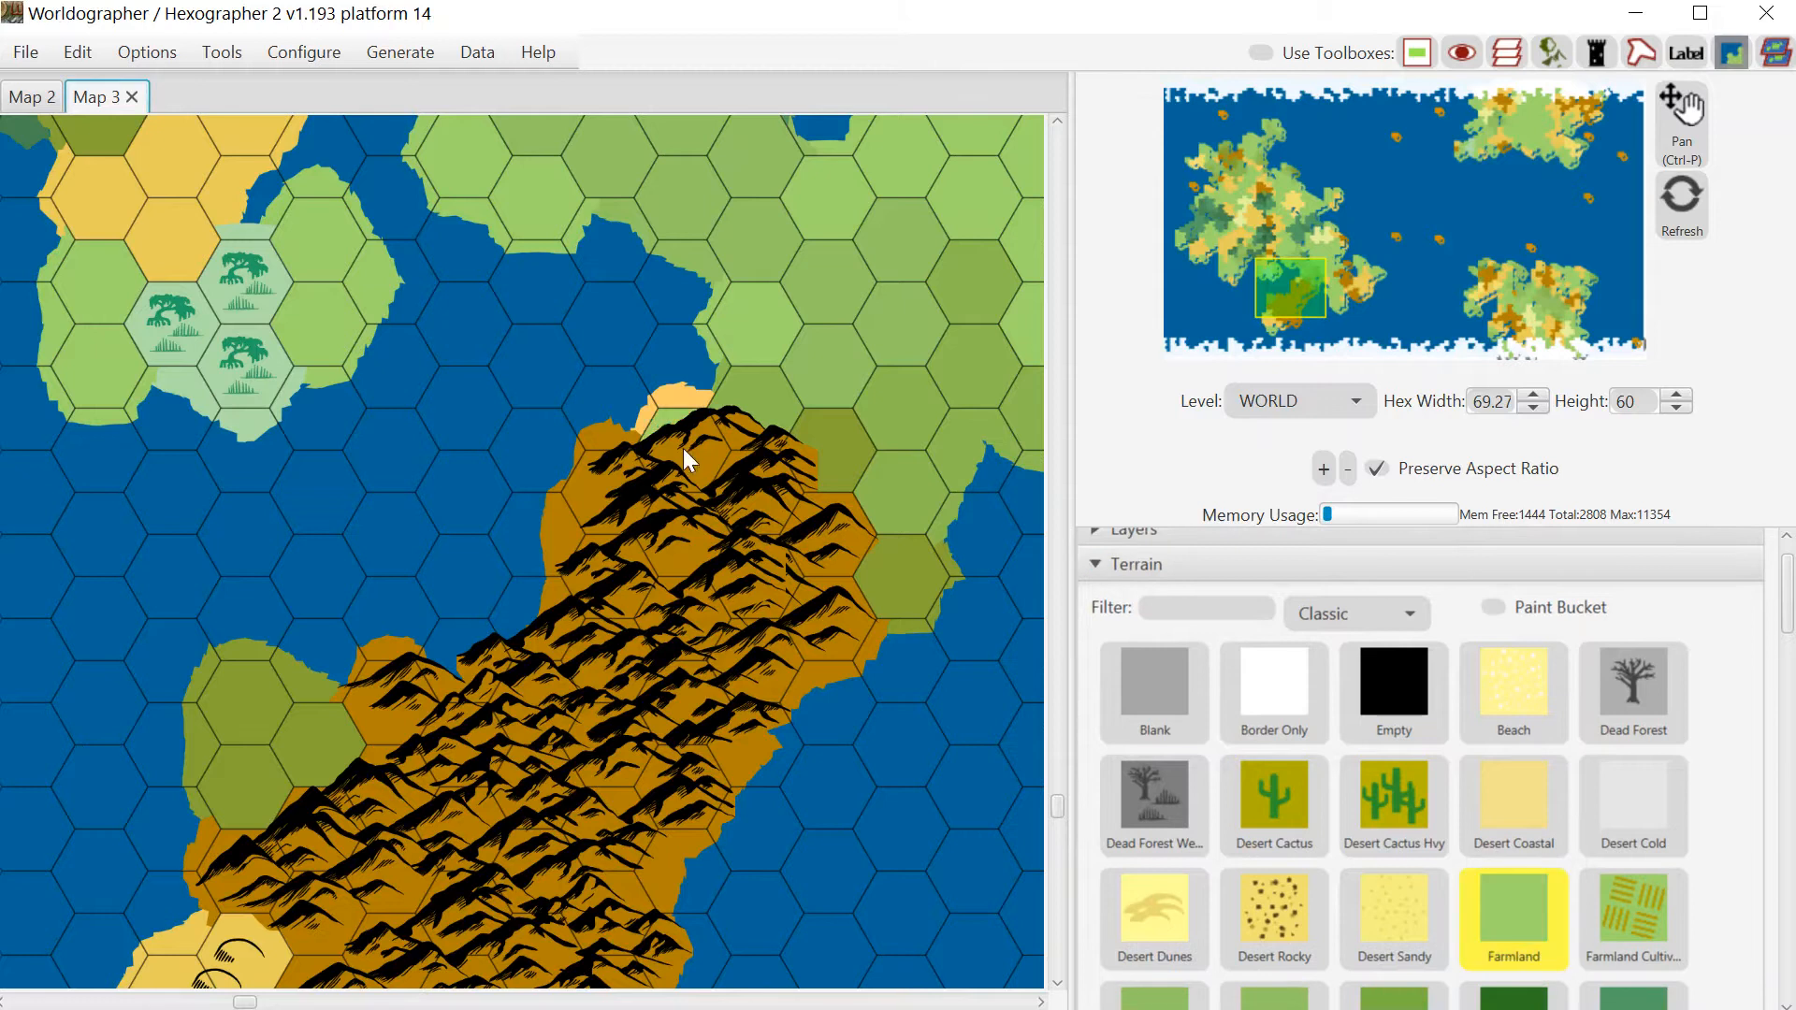
Select the sandy coastline shape at the mountain range's northern tip and change its fill color to #a0d76b
left_click_drag(1789, 613, 1789, 964)
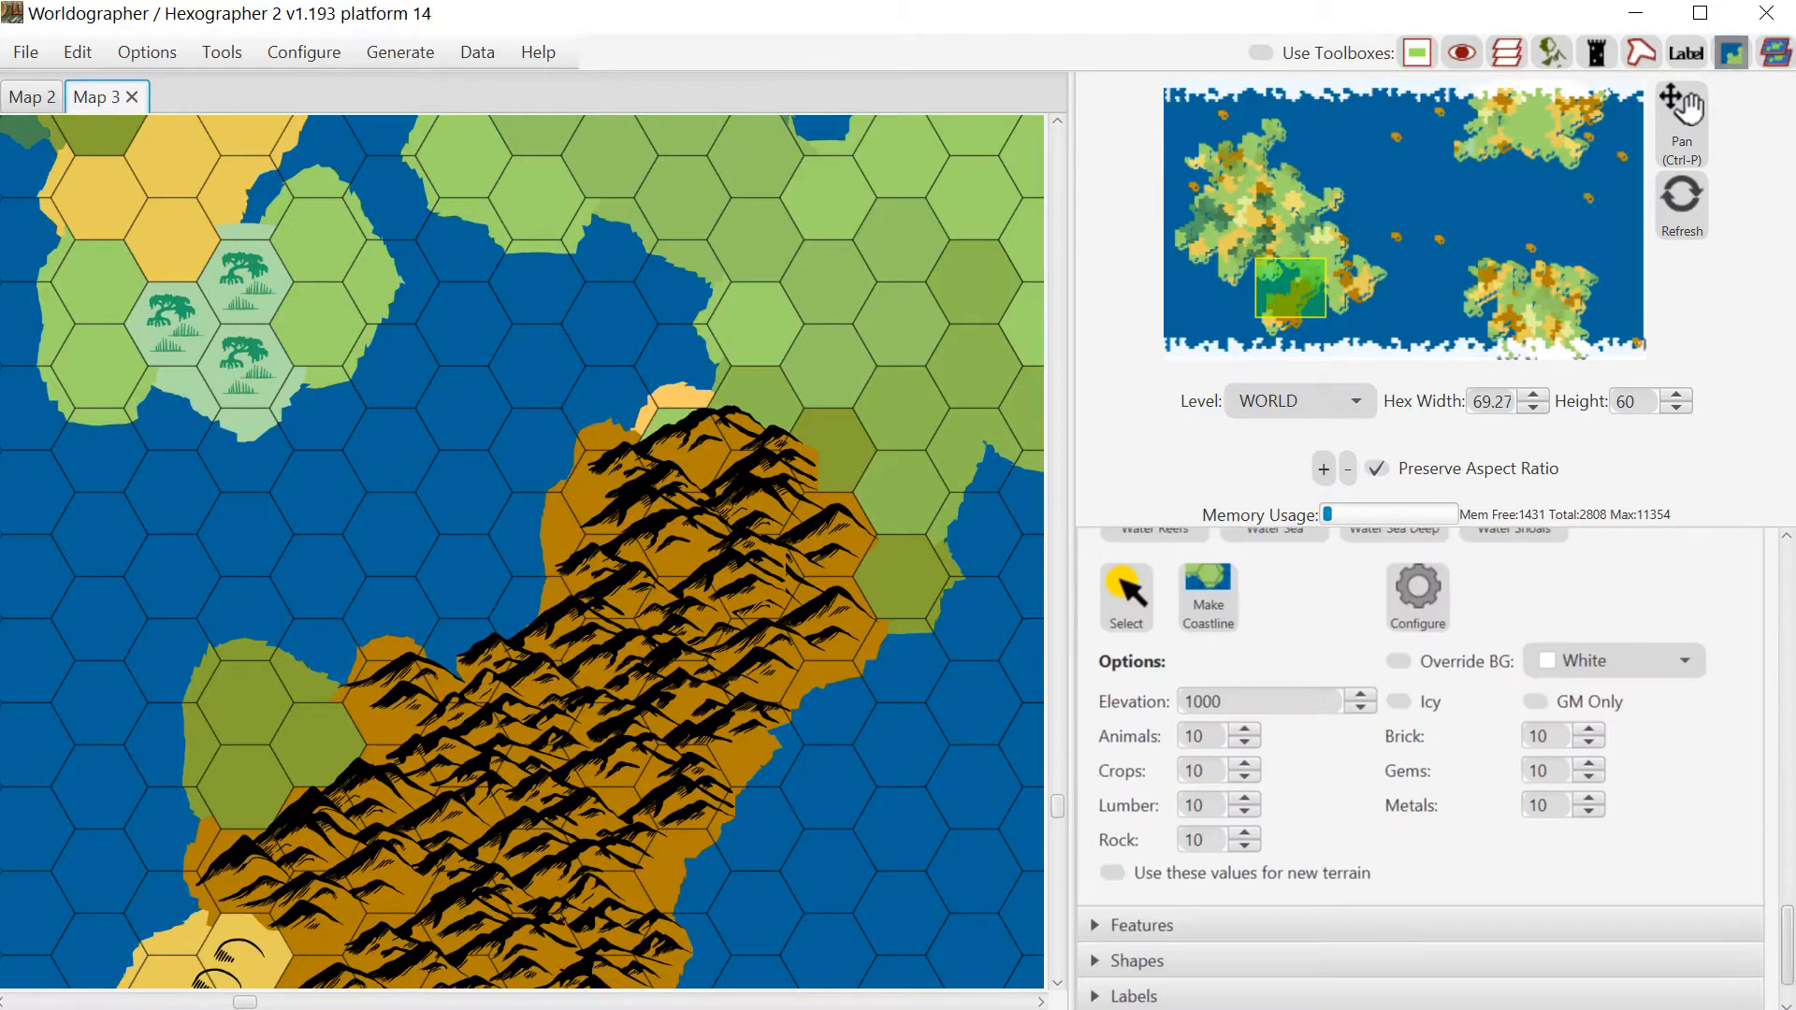
left_click(1354, 963)
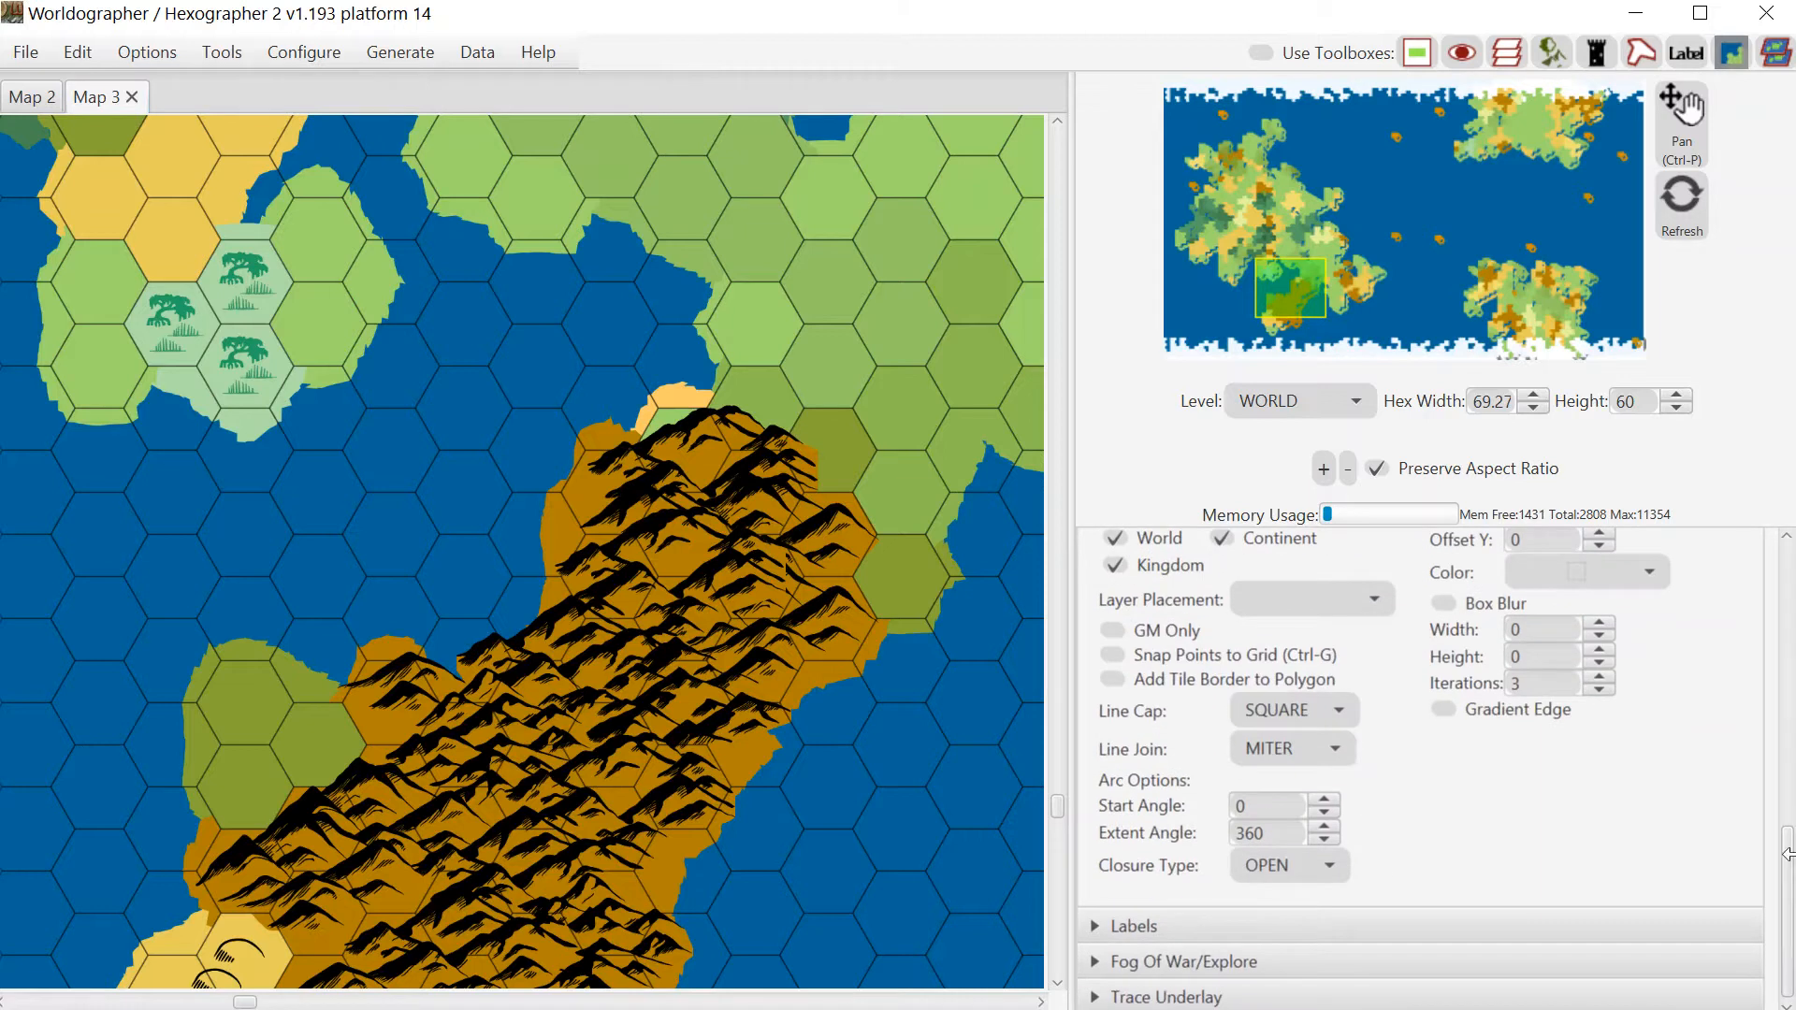
left_click_drag(1789, 907, 1789, 654)
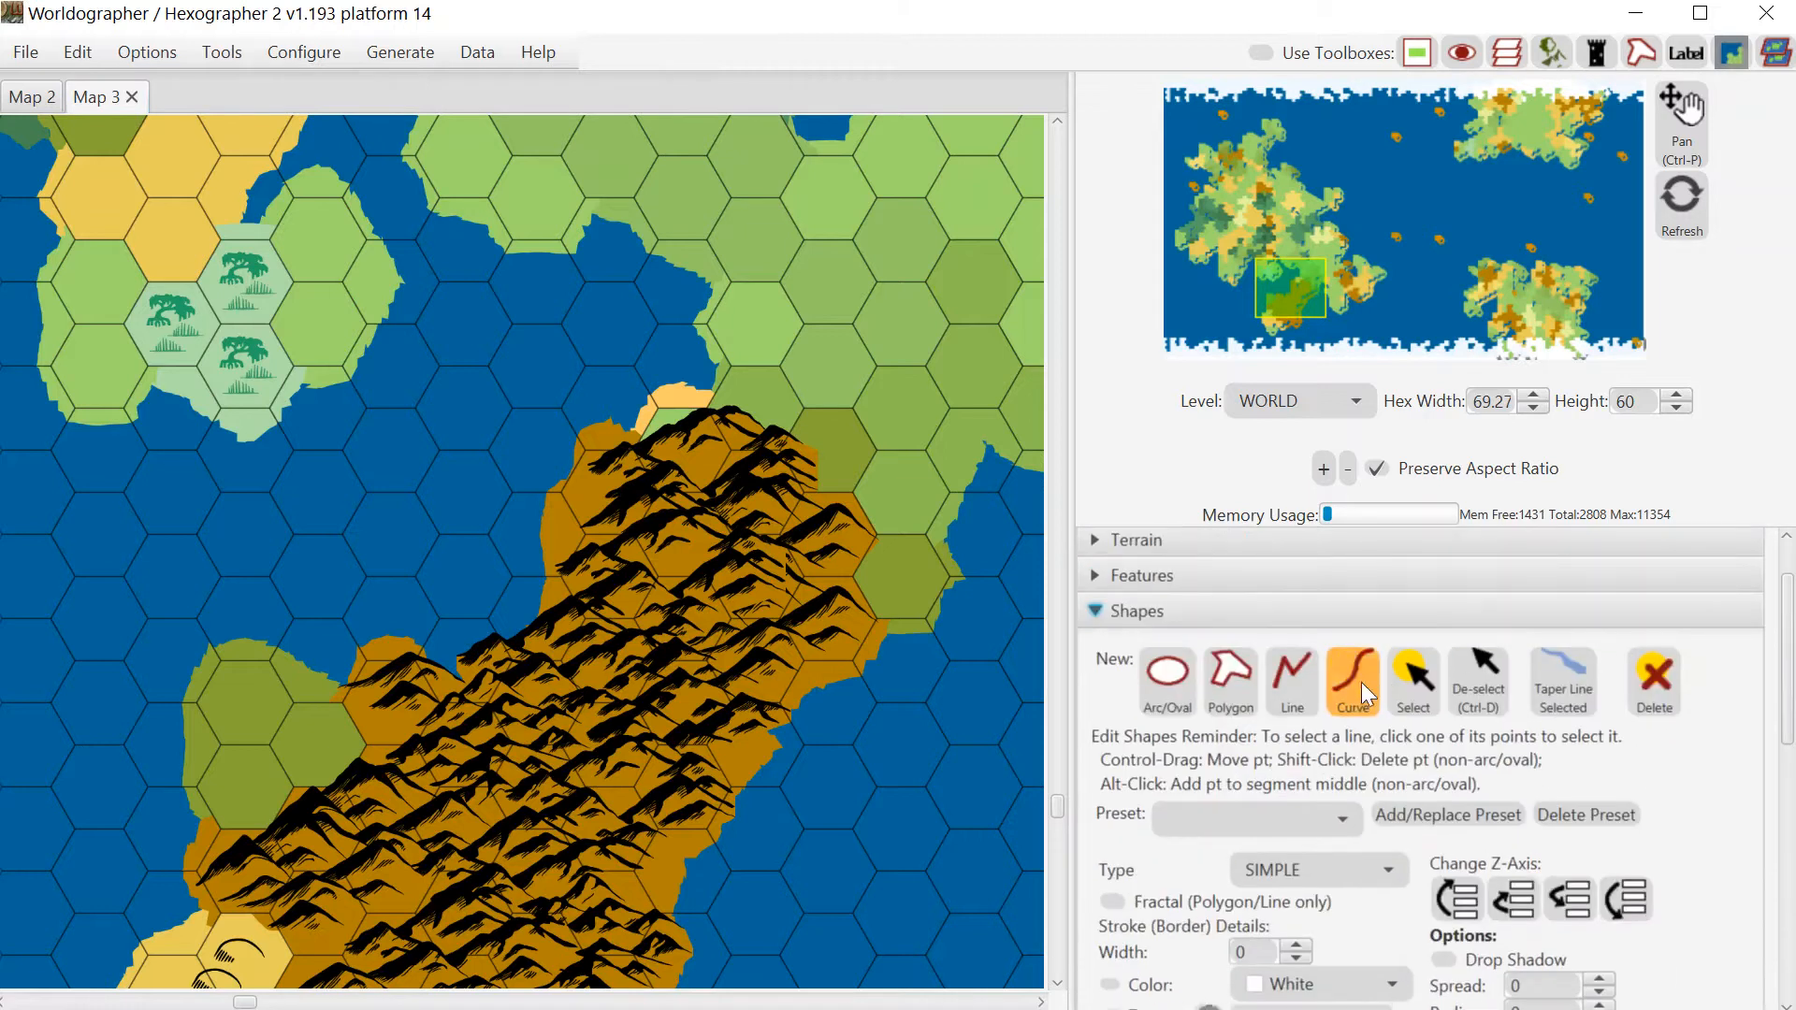
left_click(687, 397)
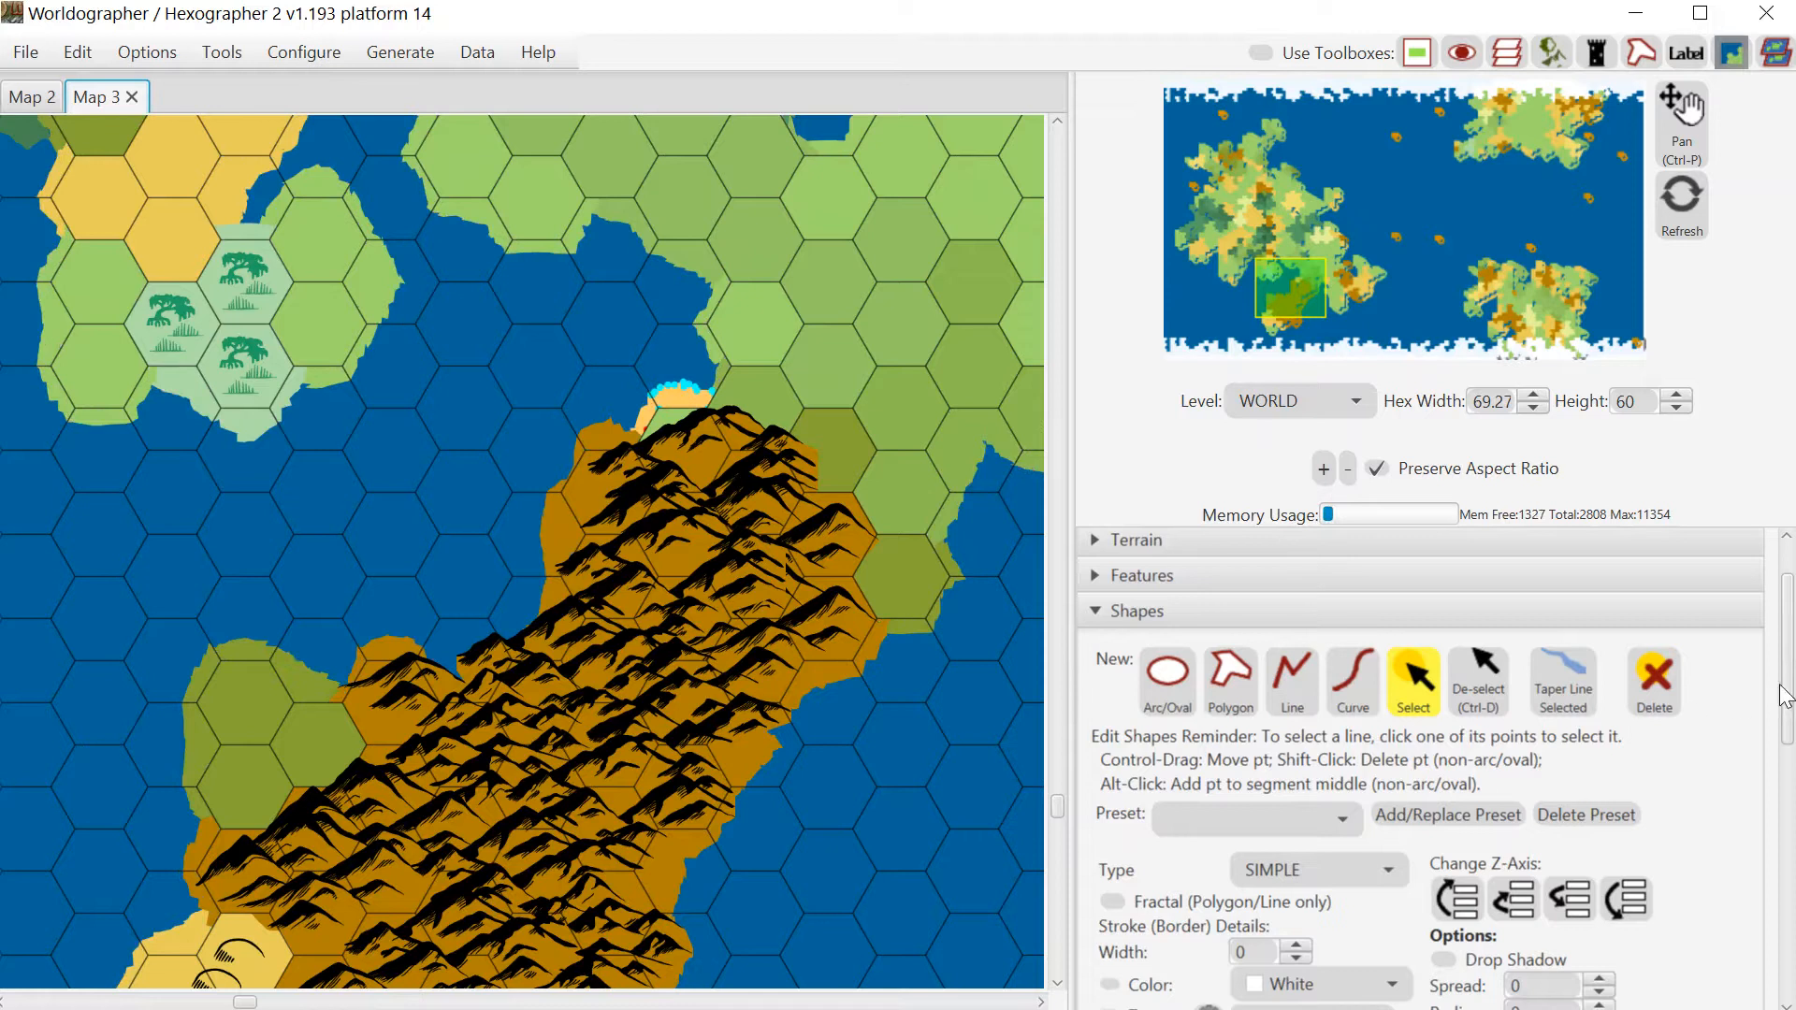
left_click_drag(1788, 697, 1791, 806)
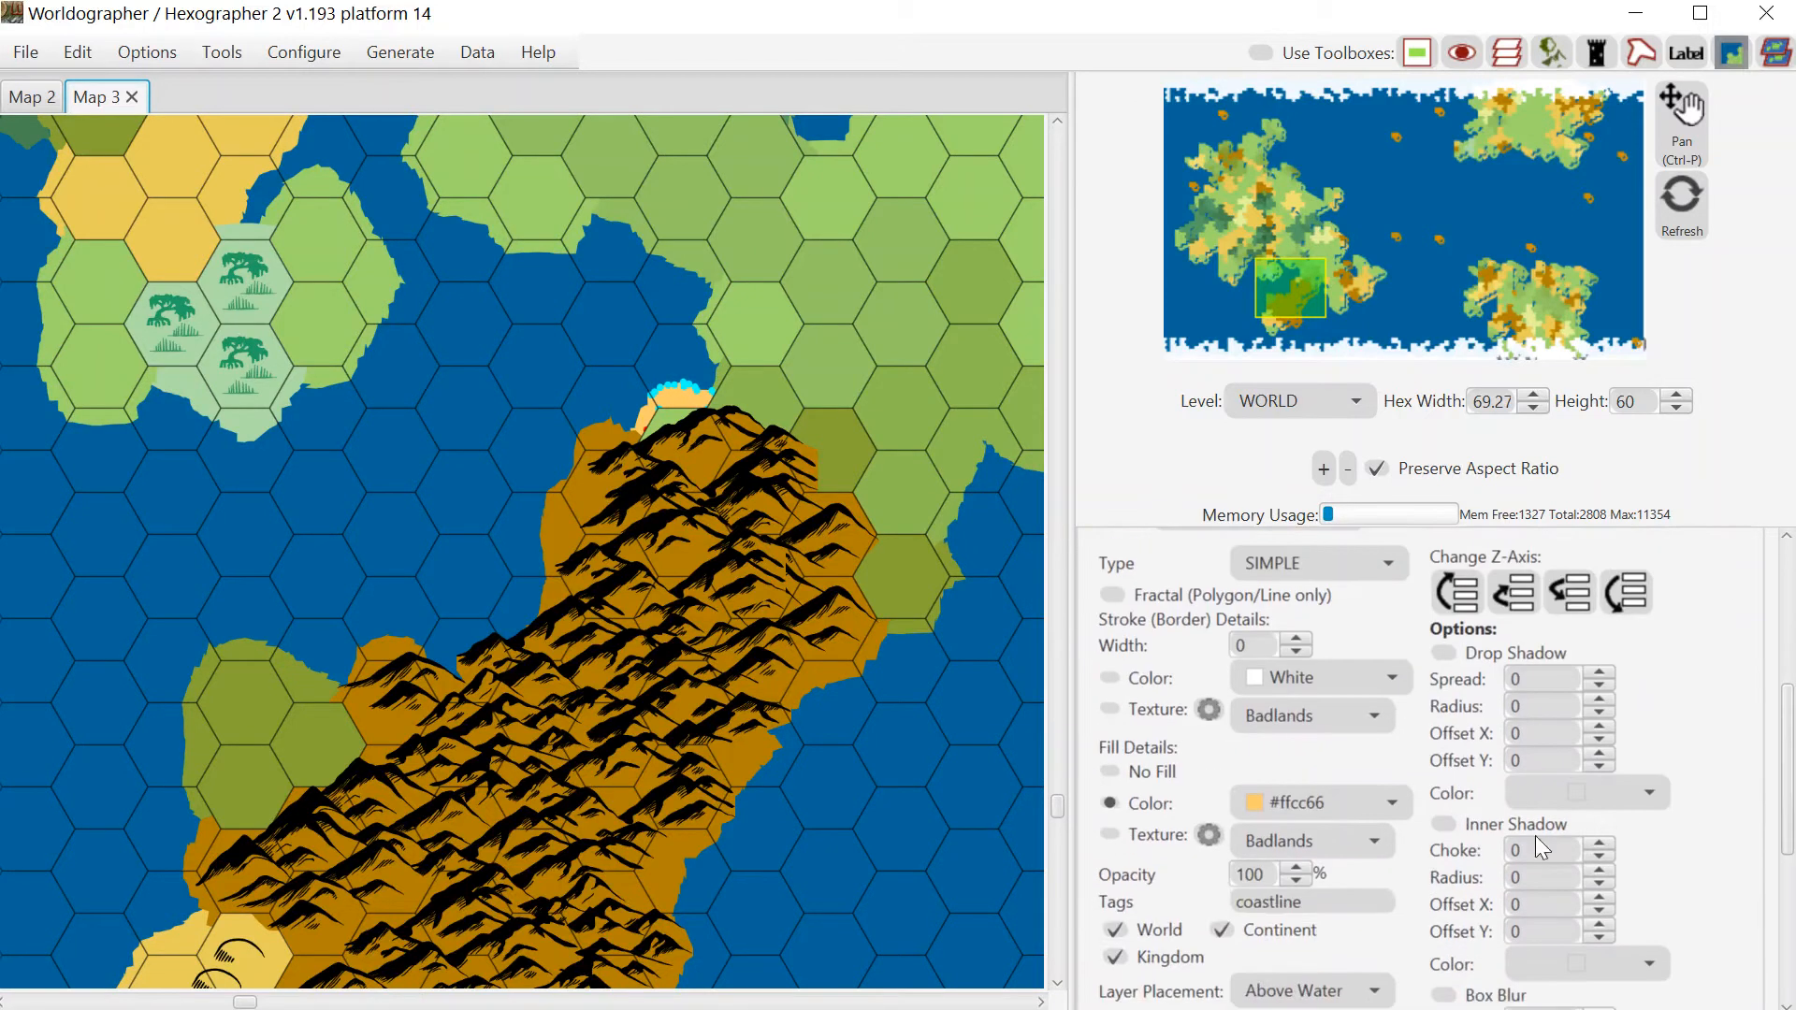
left_click(1349, 805)
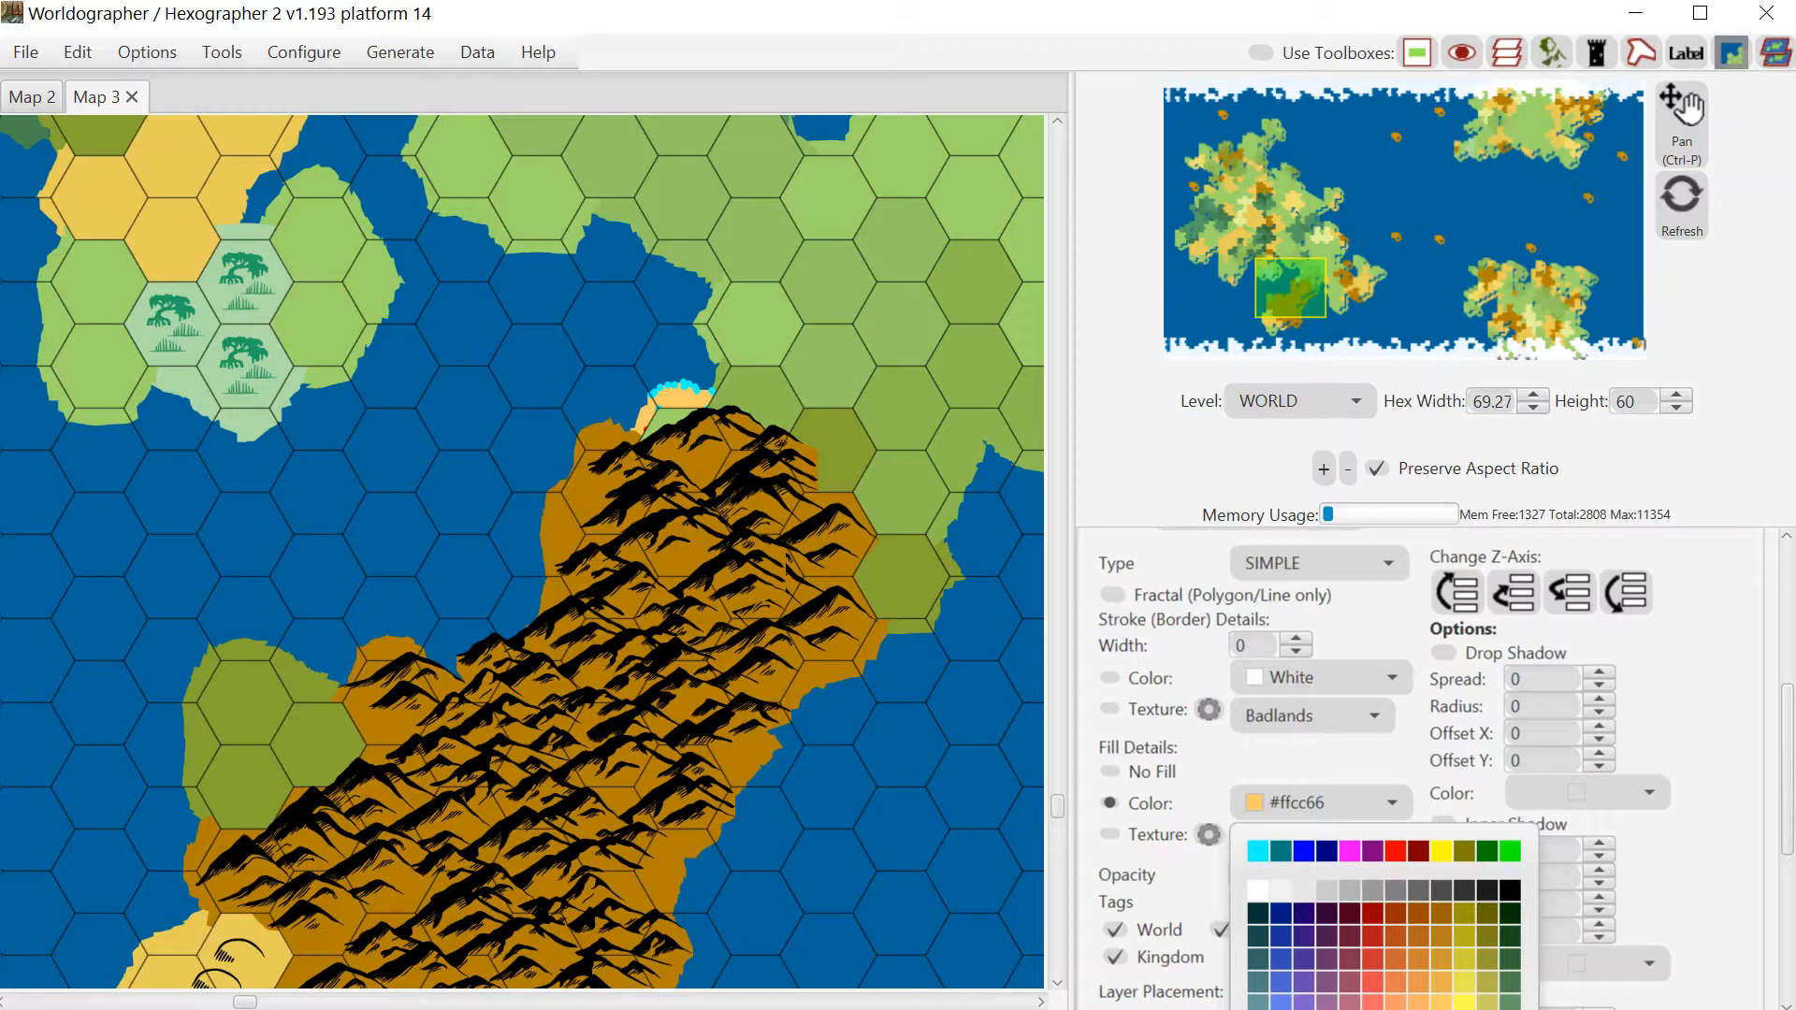
left_click(1487, 1006)
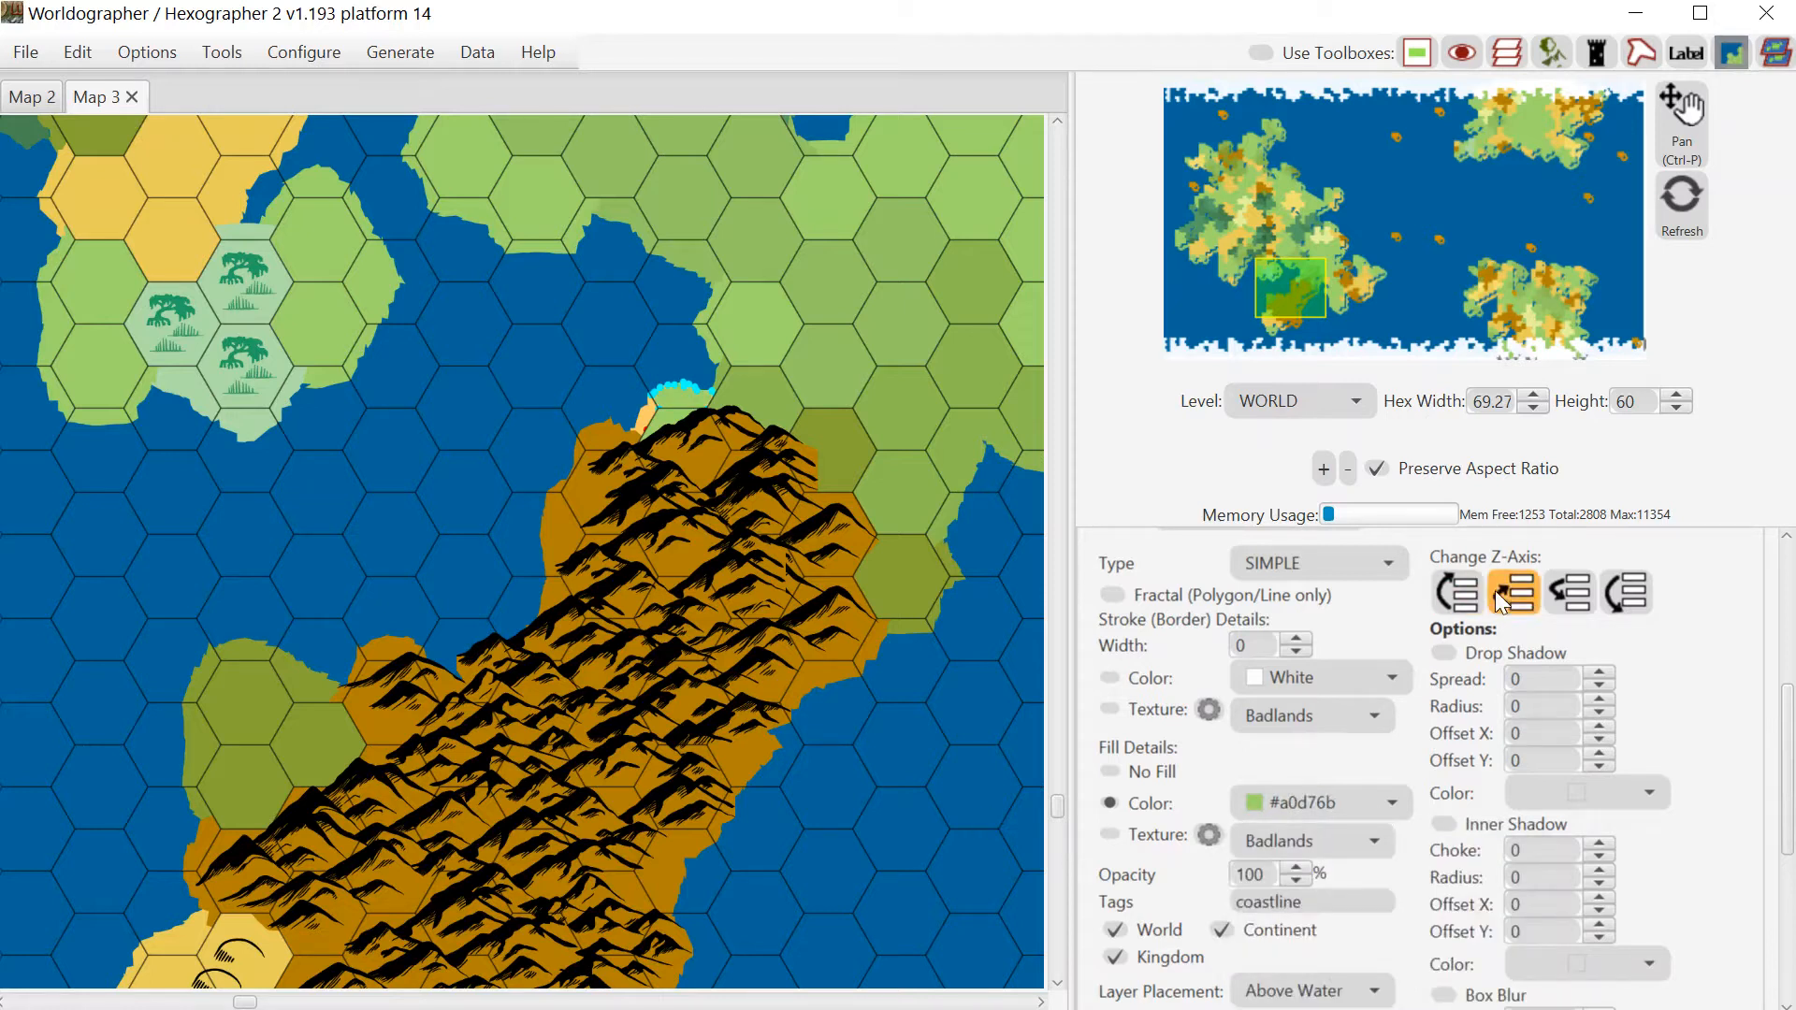
Recolor the small remaining sandy coastline sliver beside the northern tip with the green fill #a0d76b
left_click_drag(1782, 706, 1789, 625)
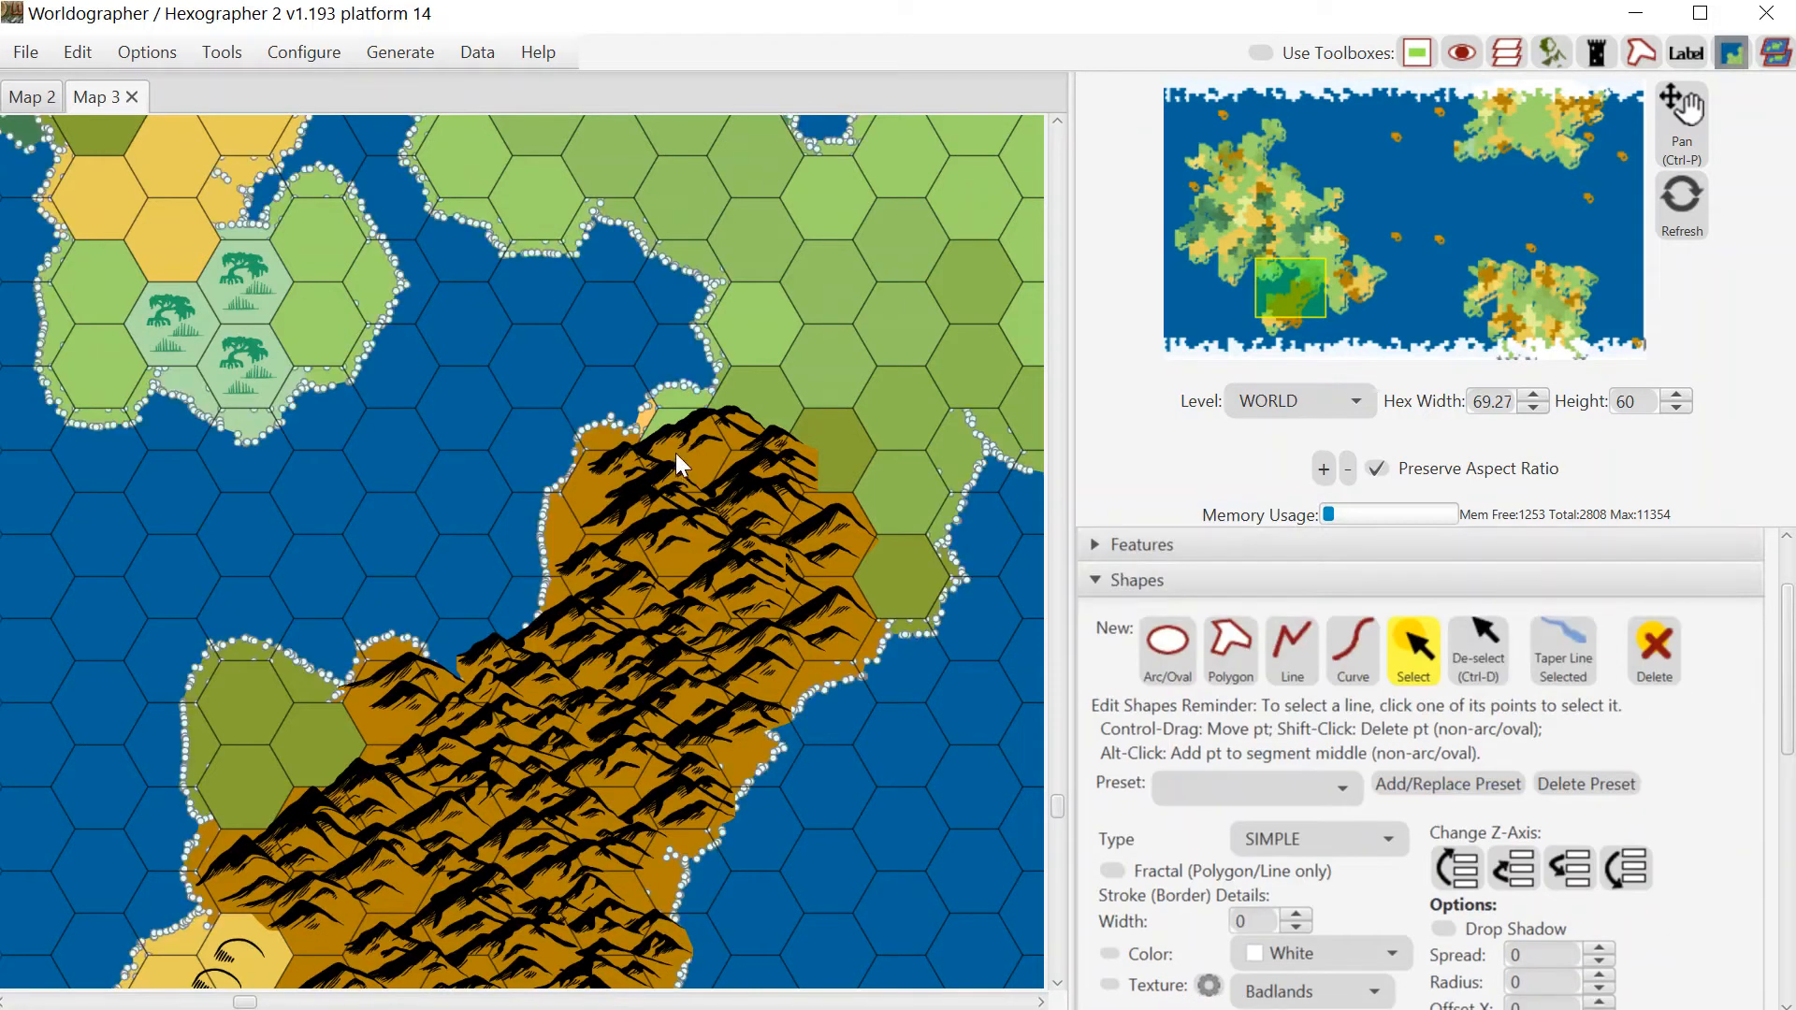
left_click(649, 413)
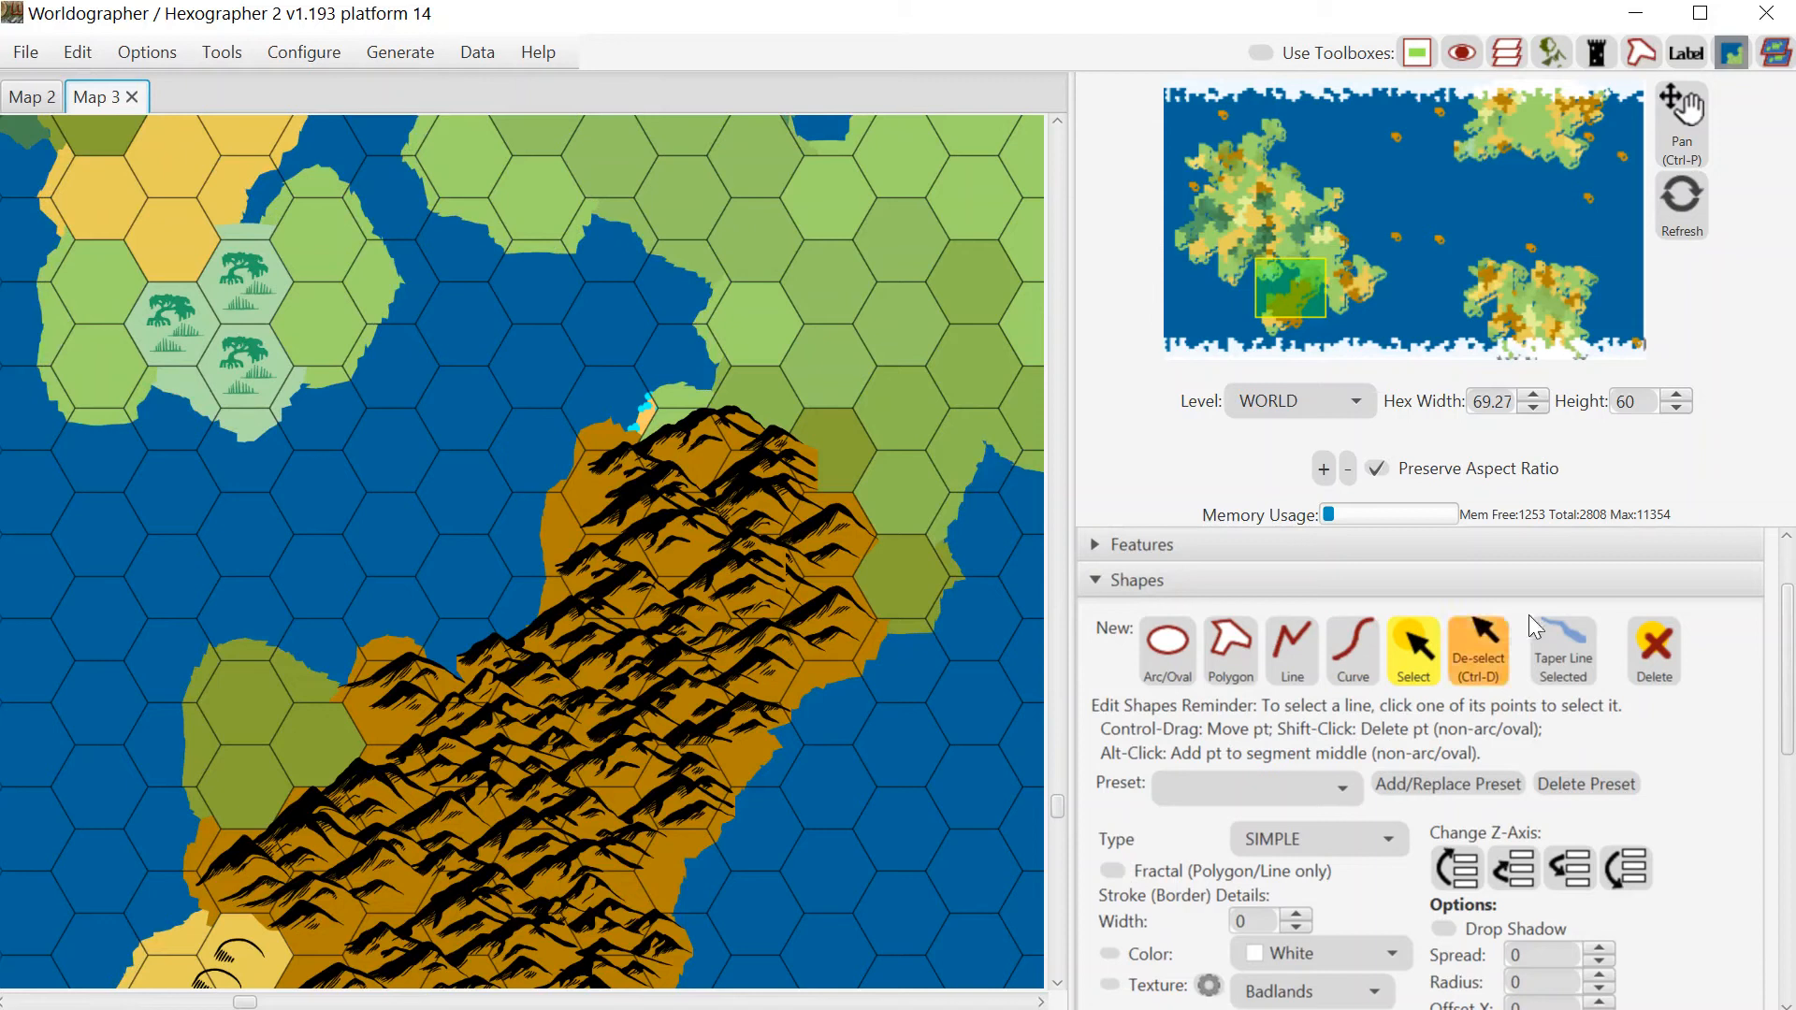
left_click_drag(1787, 654, 1787, 814)
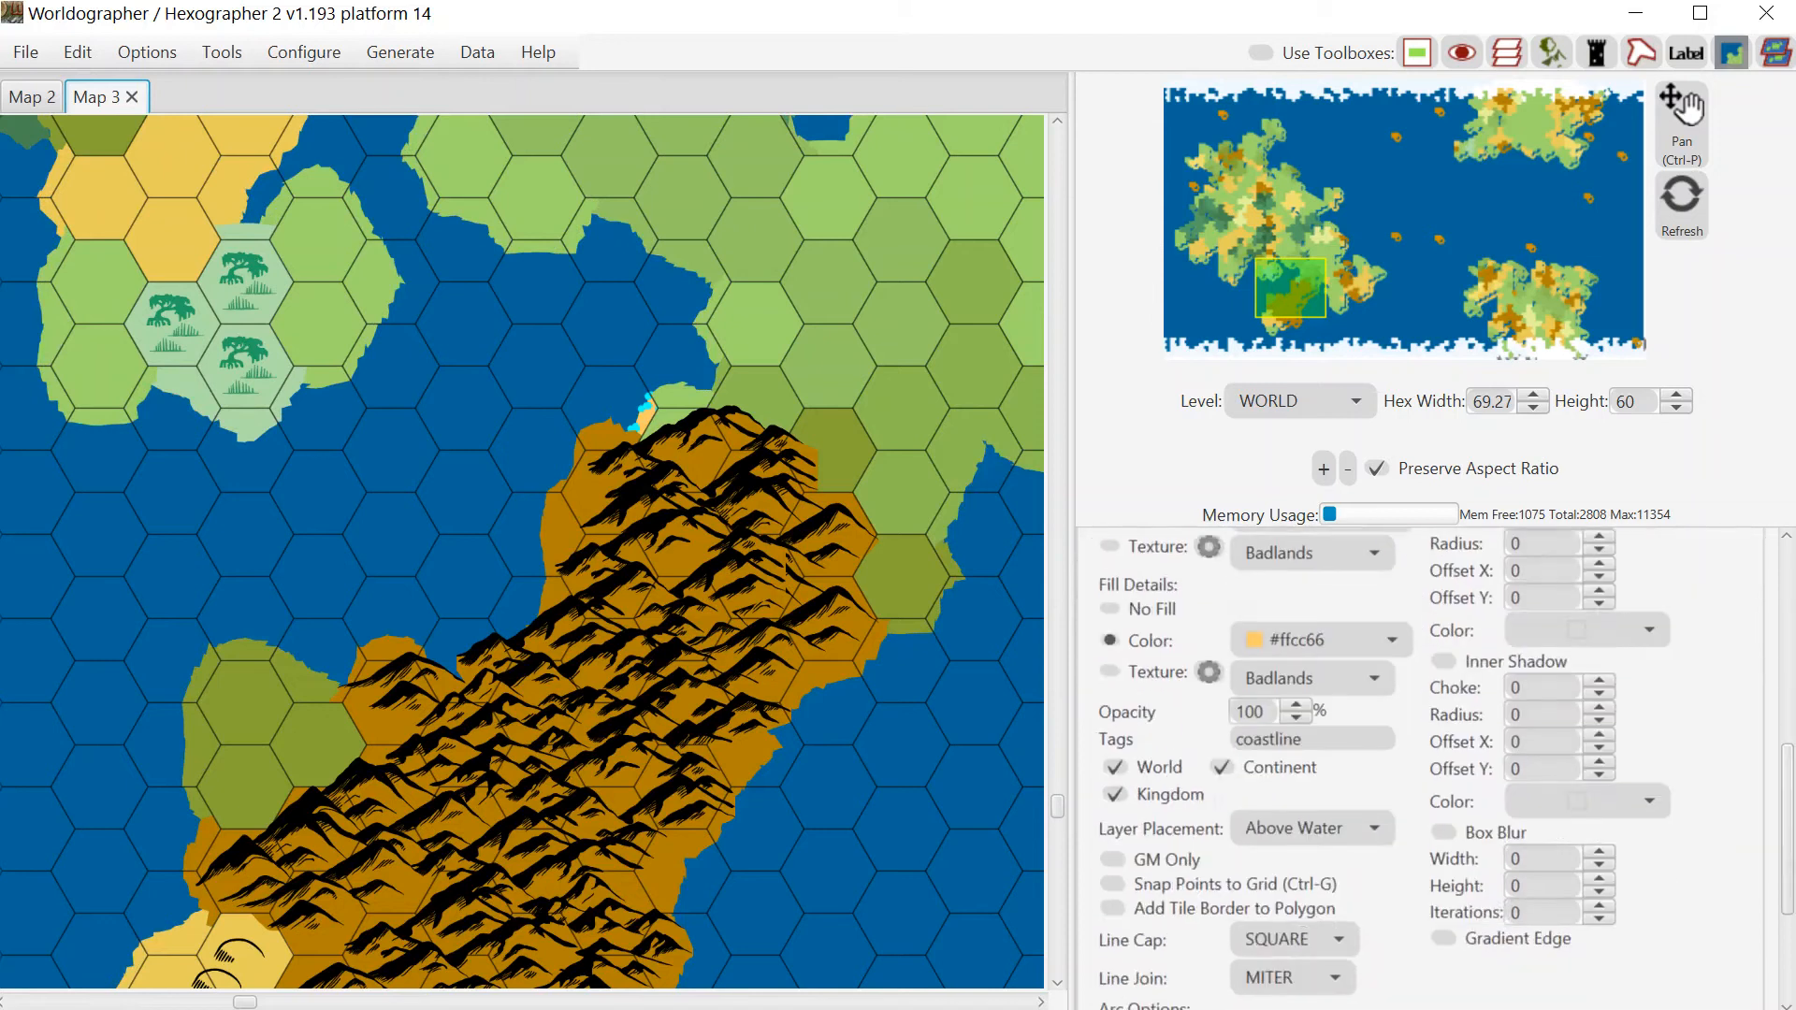
left_click(1385, 642)
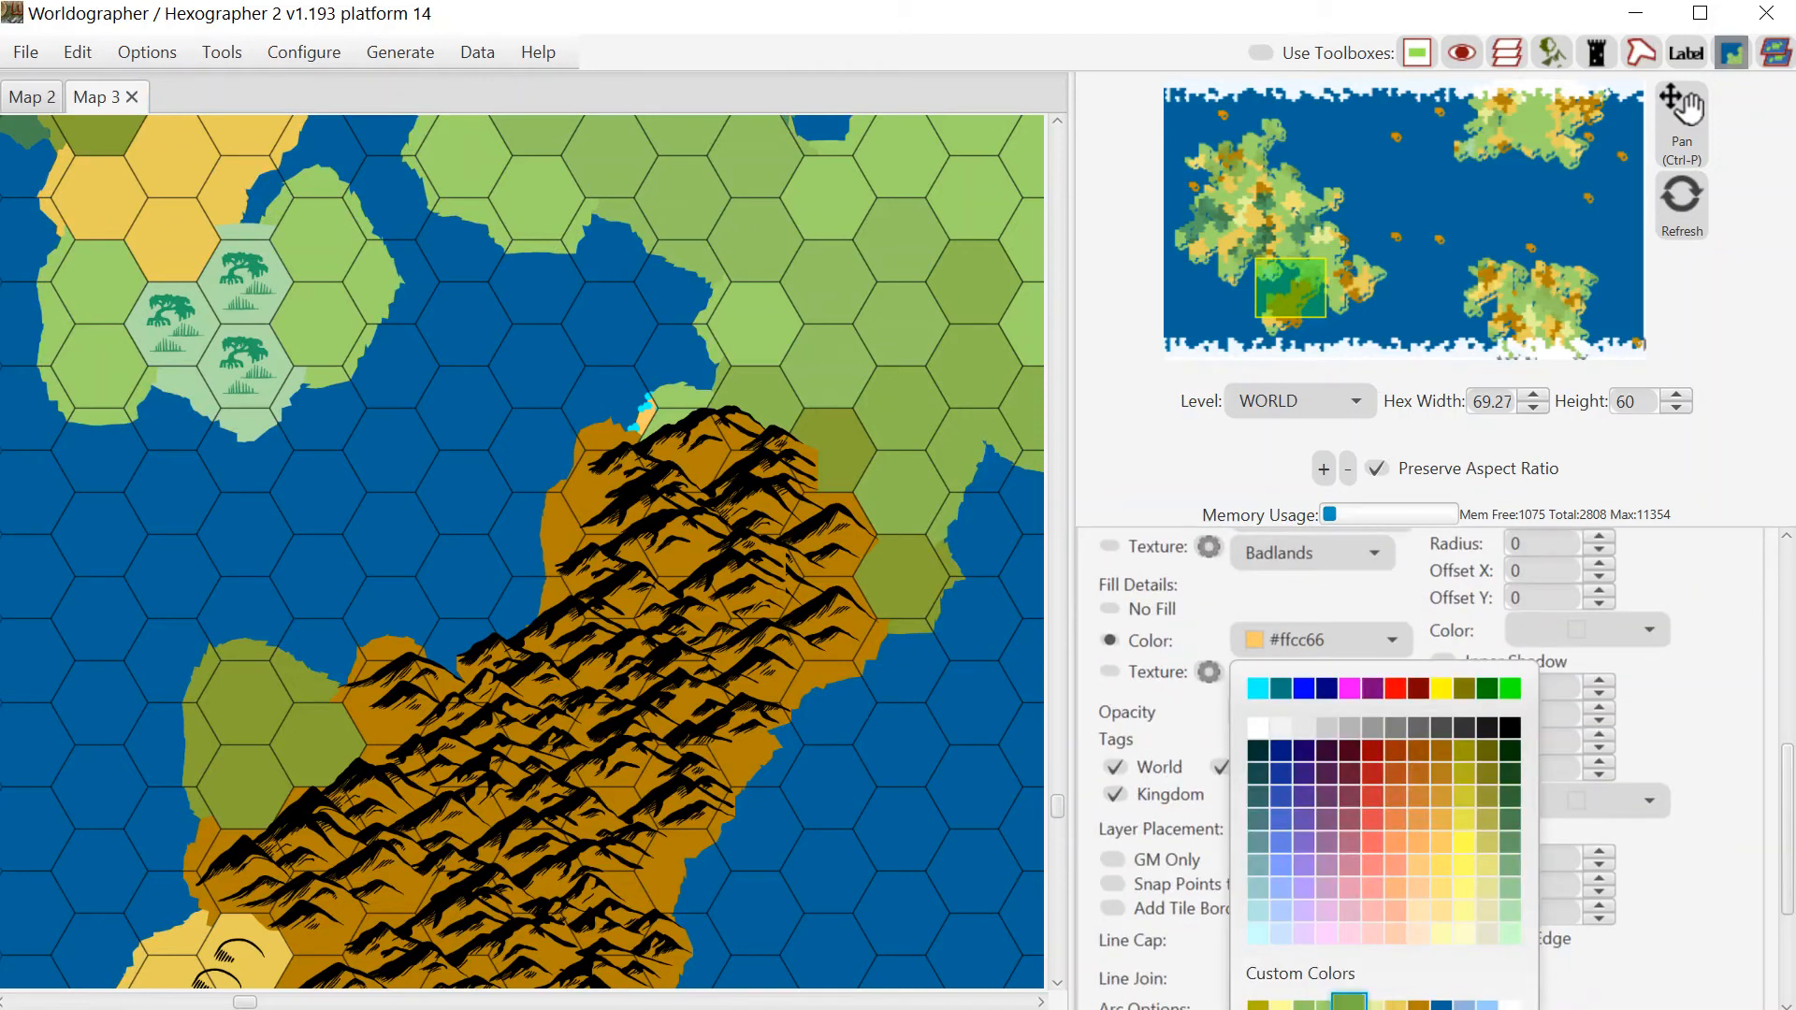
left_click(1324, 1003)
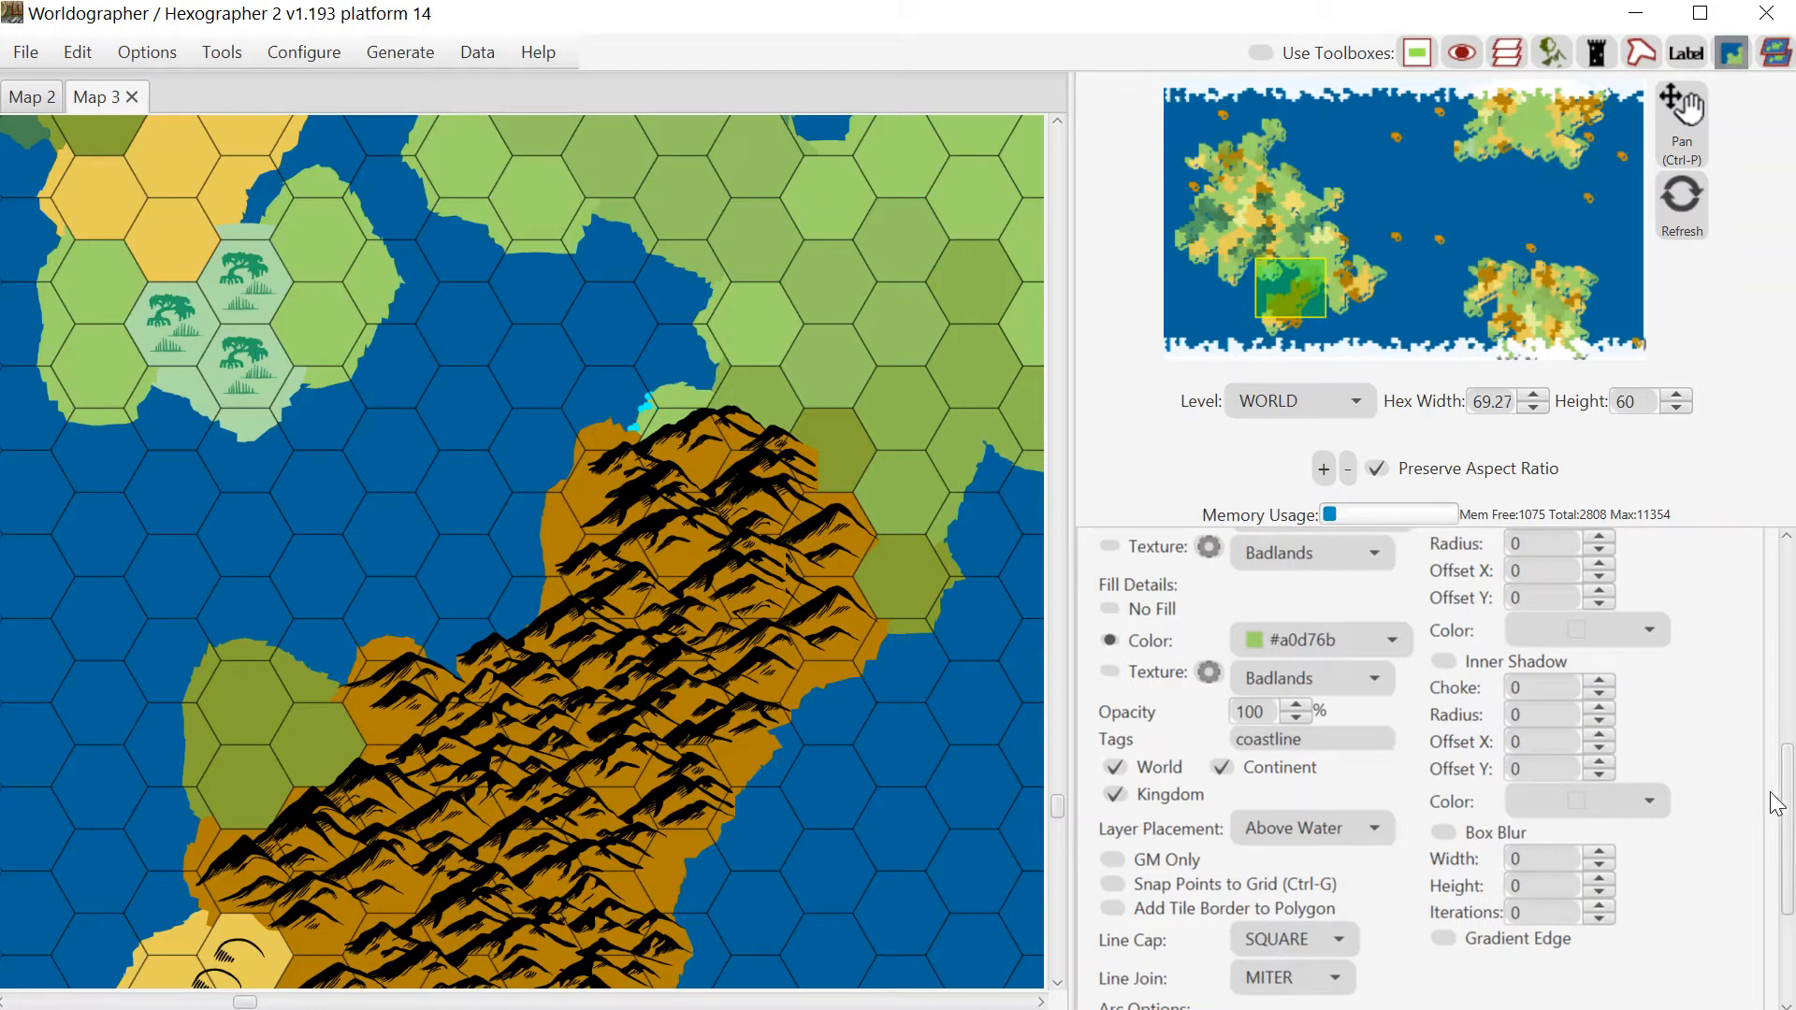
left_click_drag(1789, 806, 1789, 610)
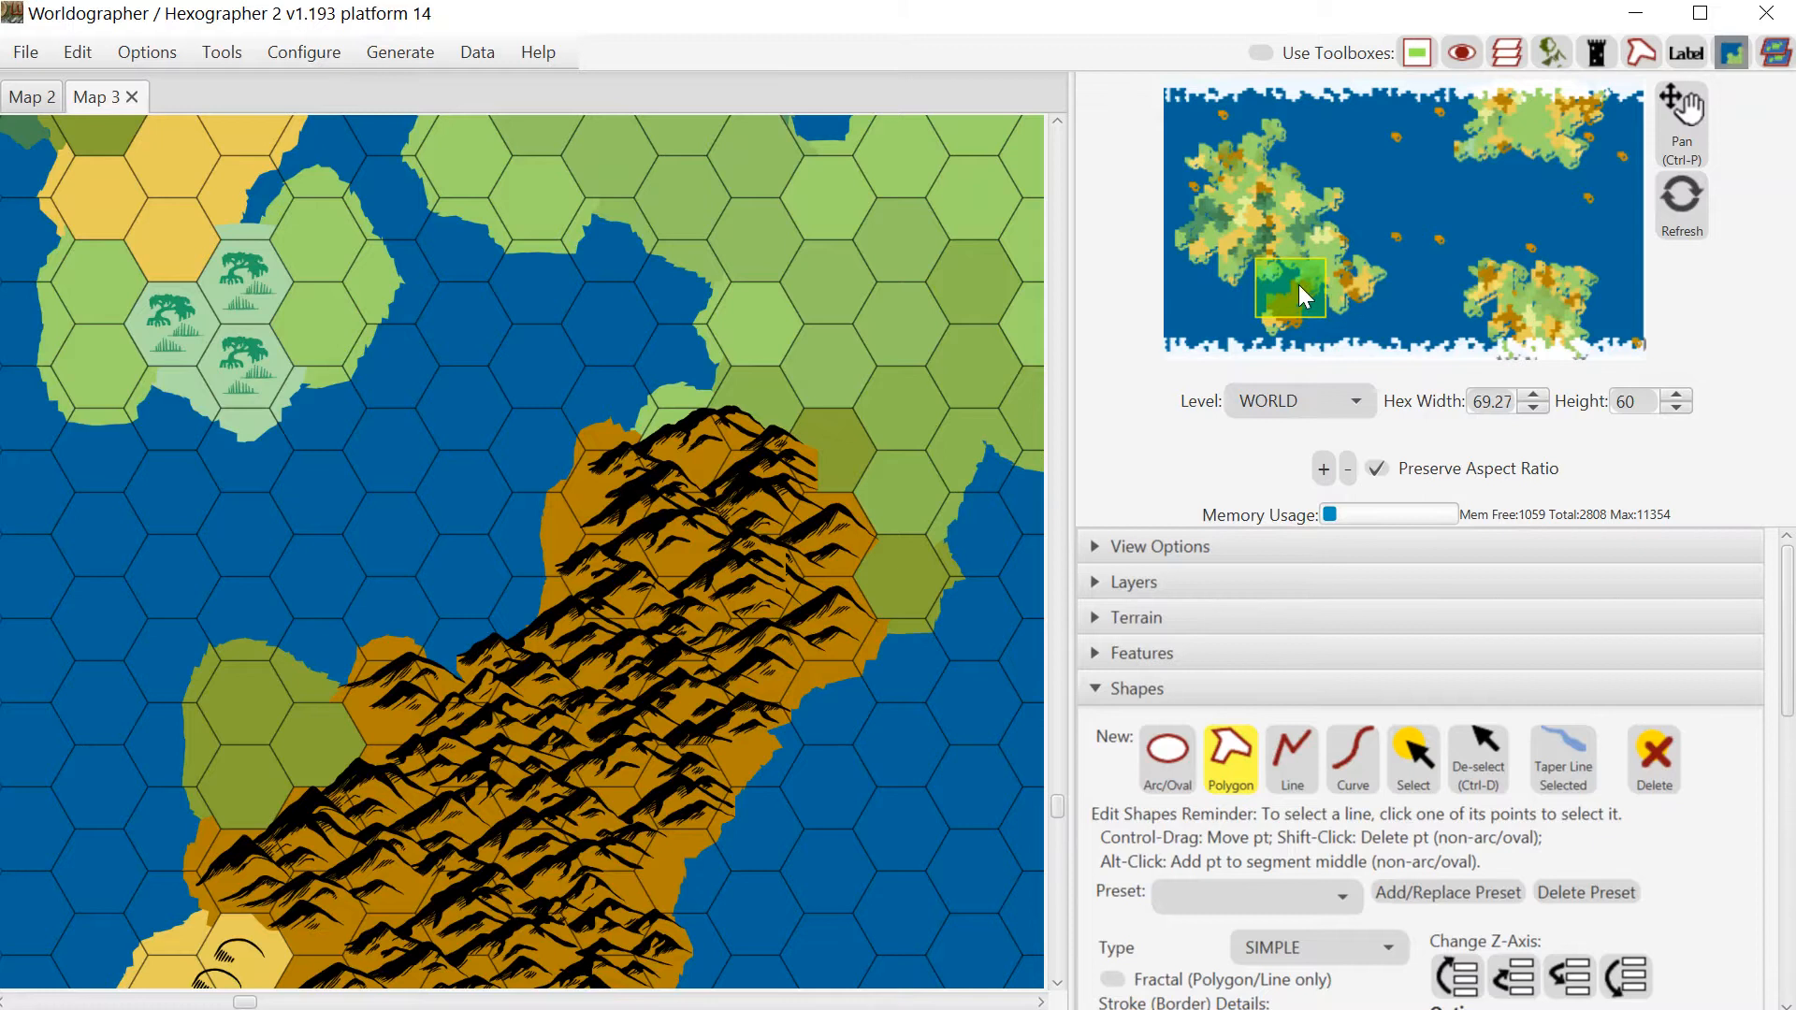
Clear the "tree" feature filter and browse the full feature list as far as the mountain and tree symbols
mouse_move(1299, 284)
left_mouse_down()
mouse_move(1282, 311)
mouse_move(1310, 298)
mouse_move(1290, 302)
left_mouse_up()
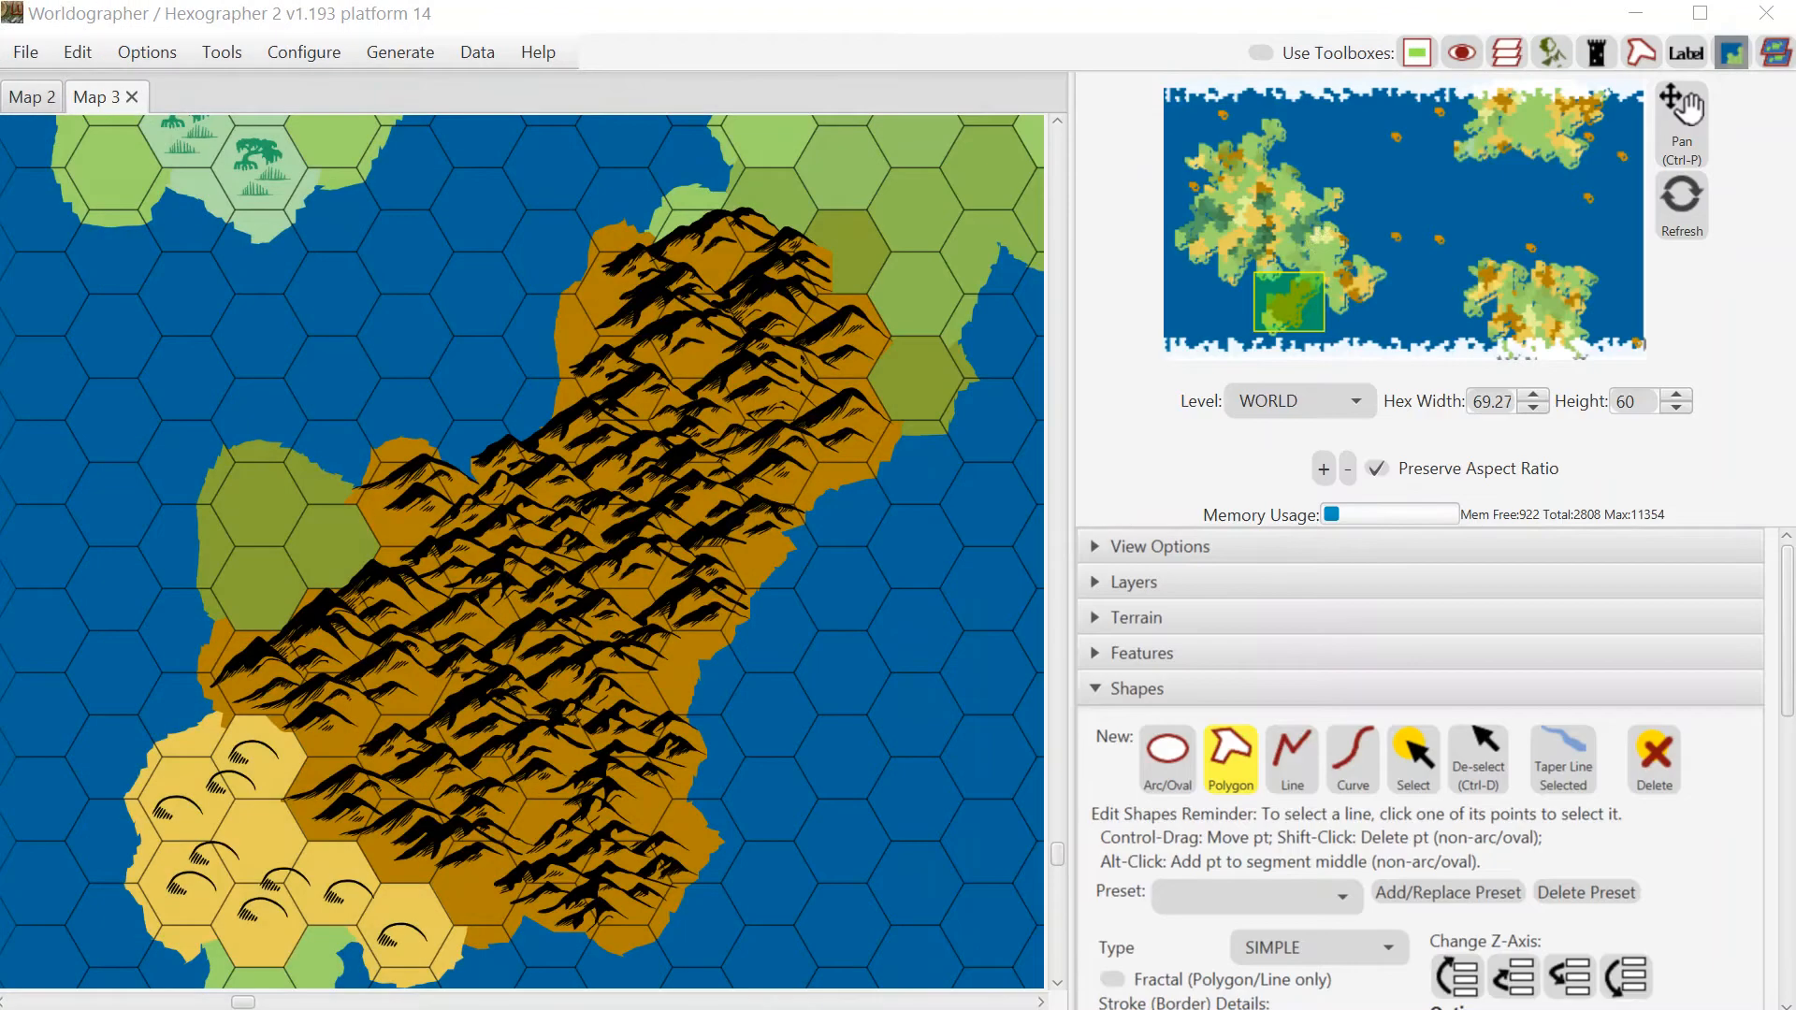
left_click(1141, 33)
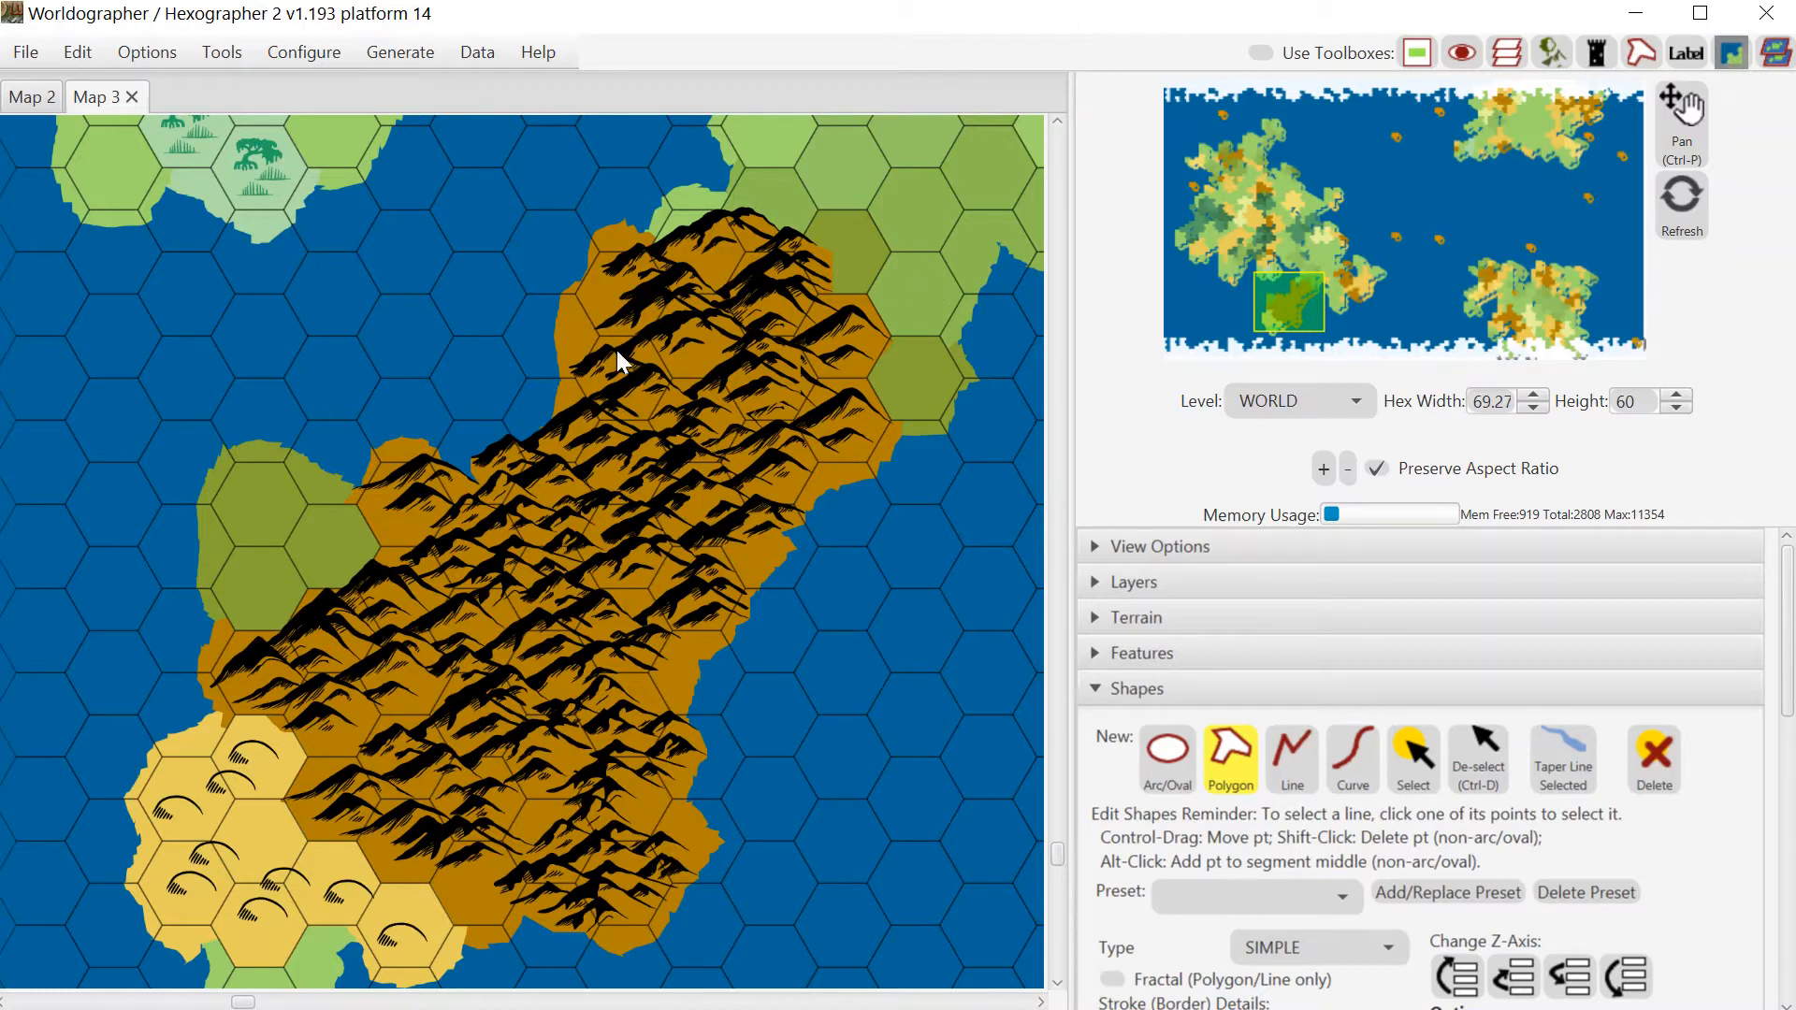
left_click(1170, 658)
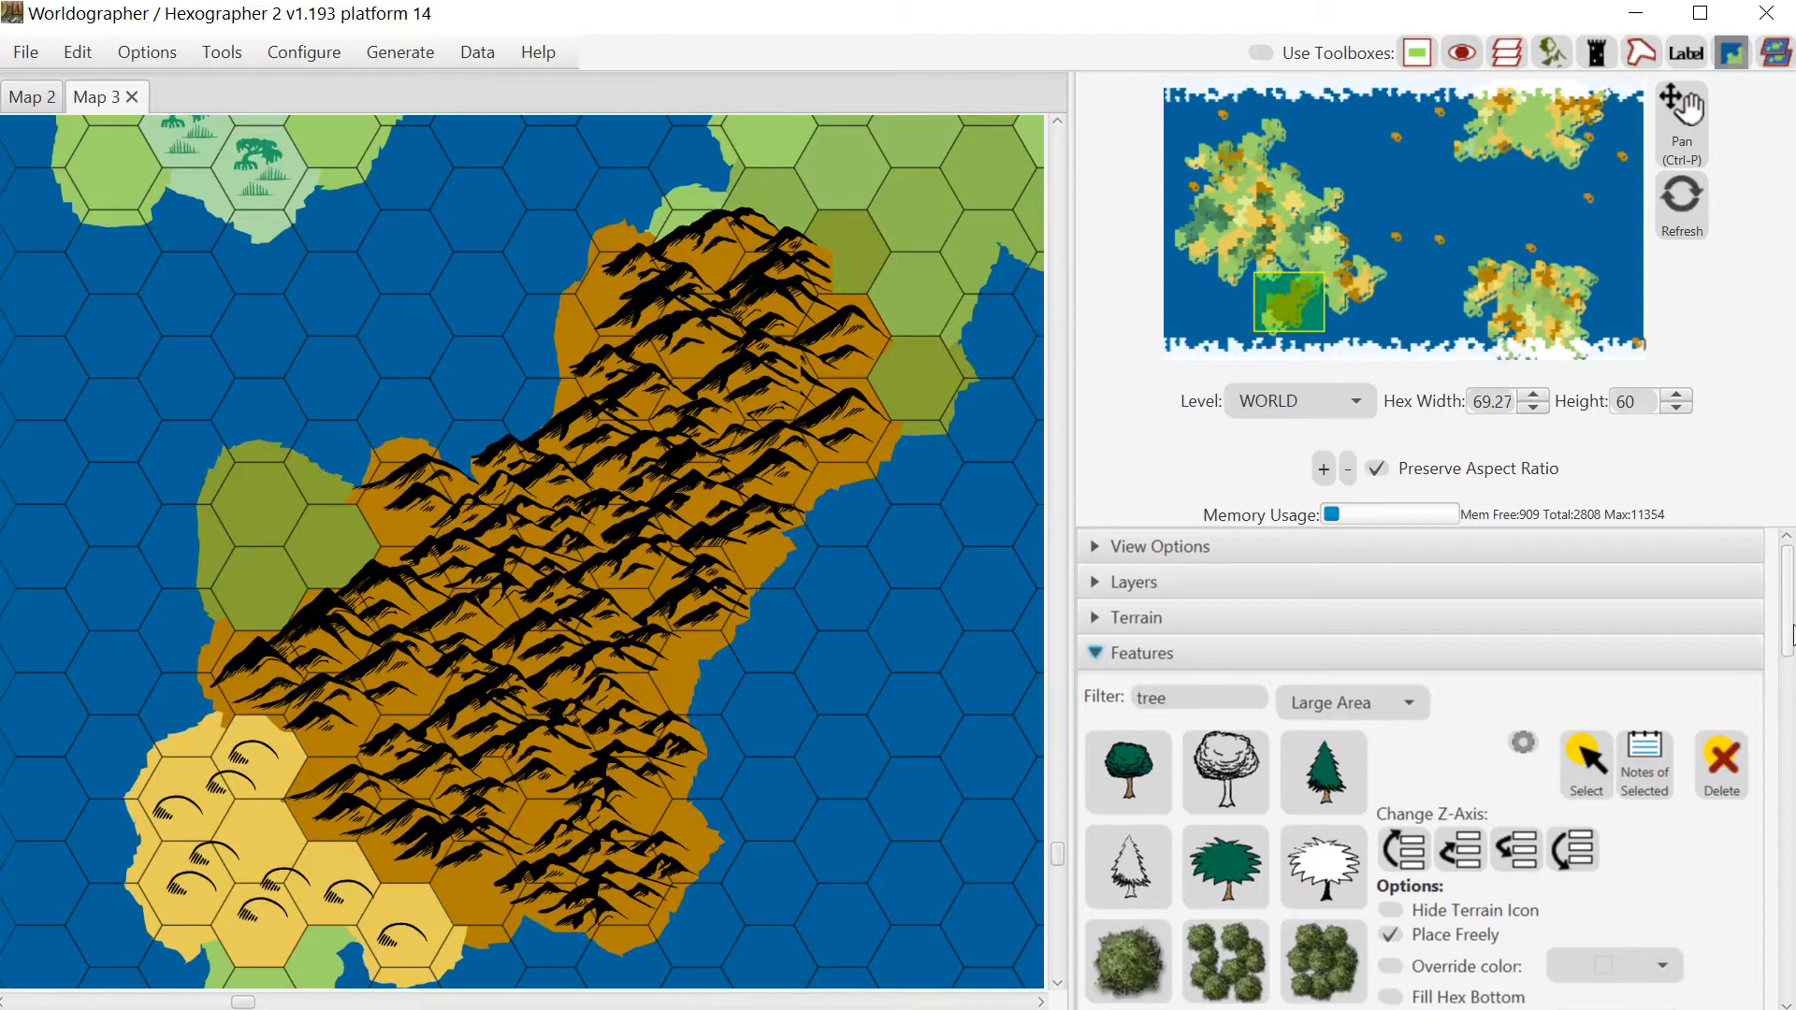
scroll(1789, 629, "down", 5)
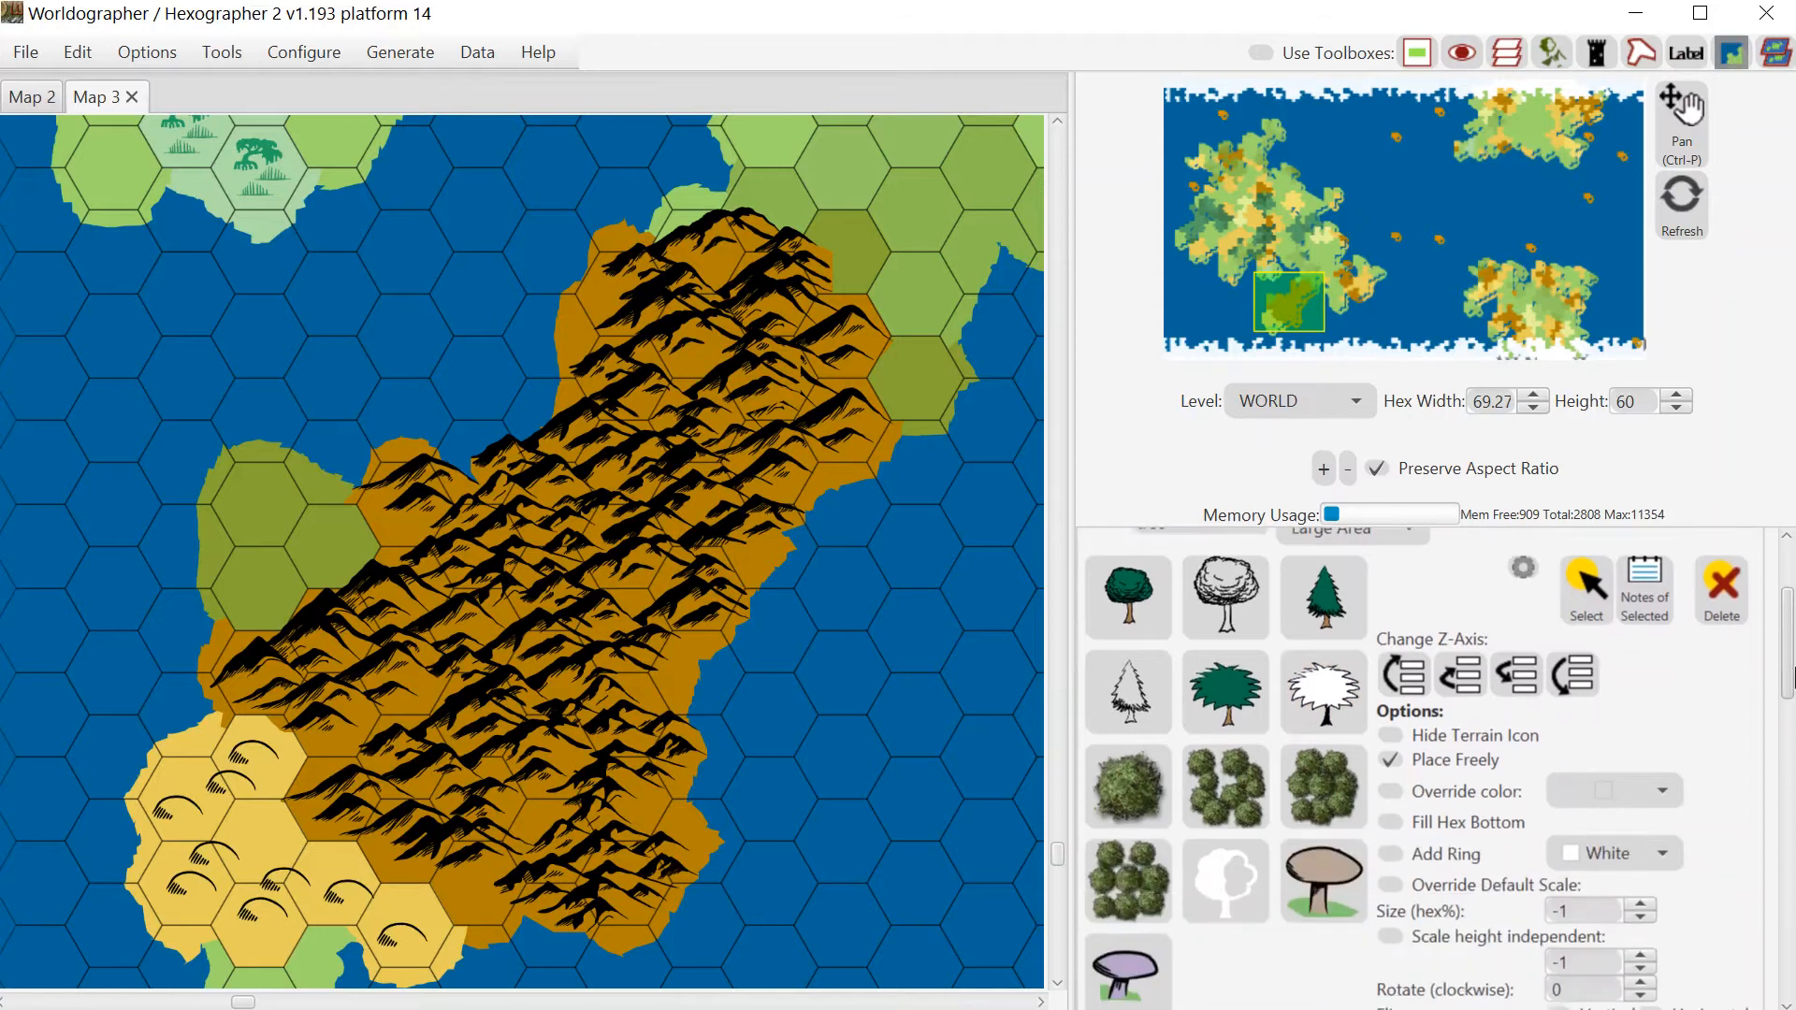
scroll(1789, 654, "up", 6)
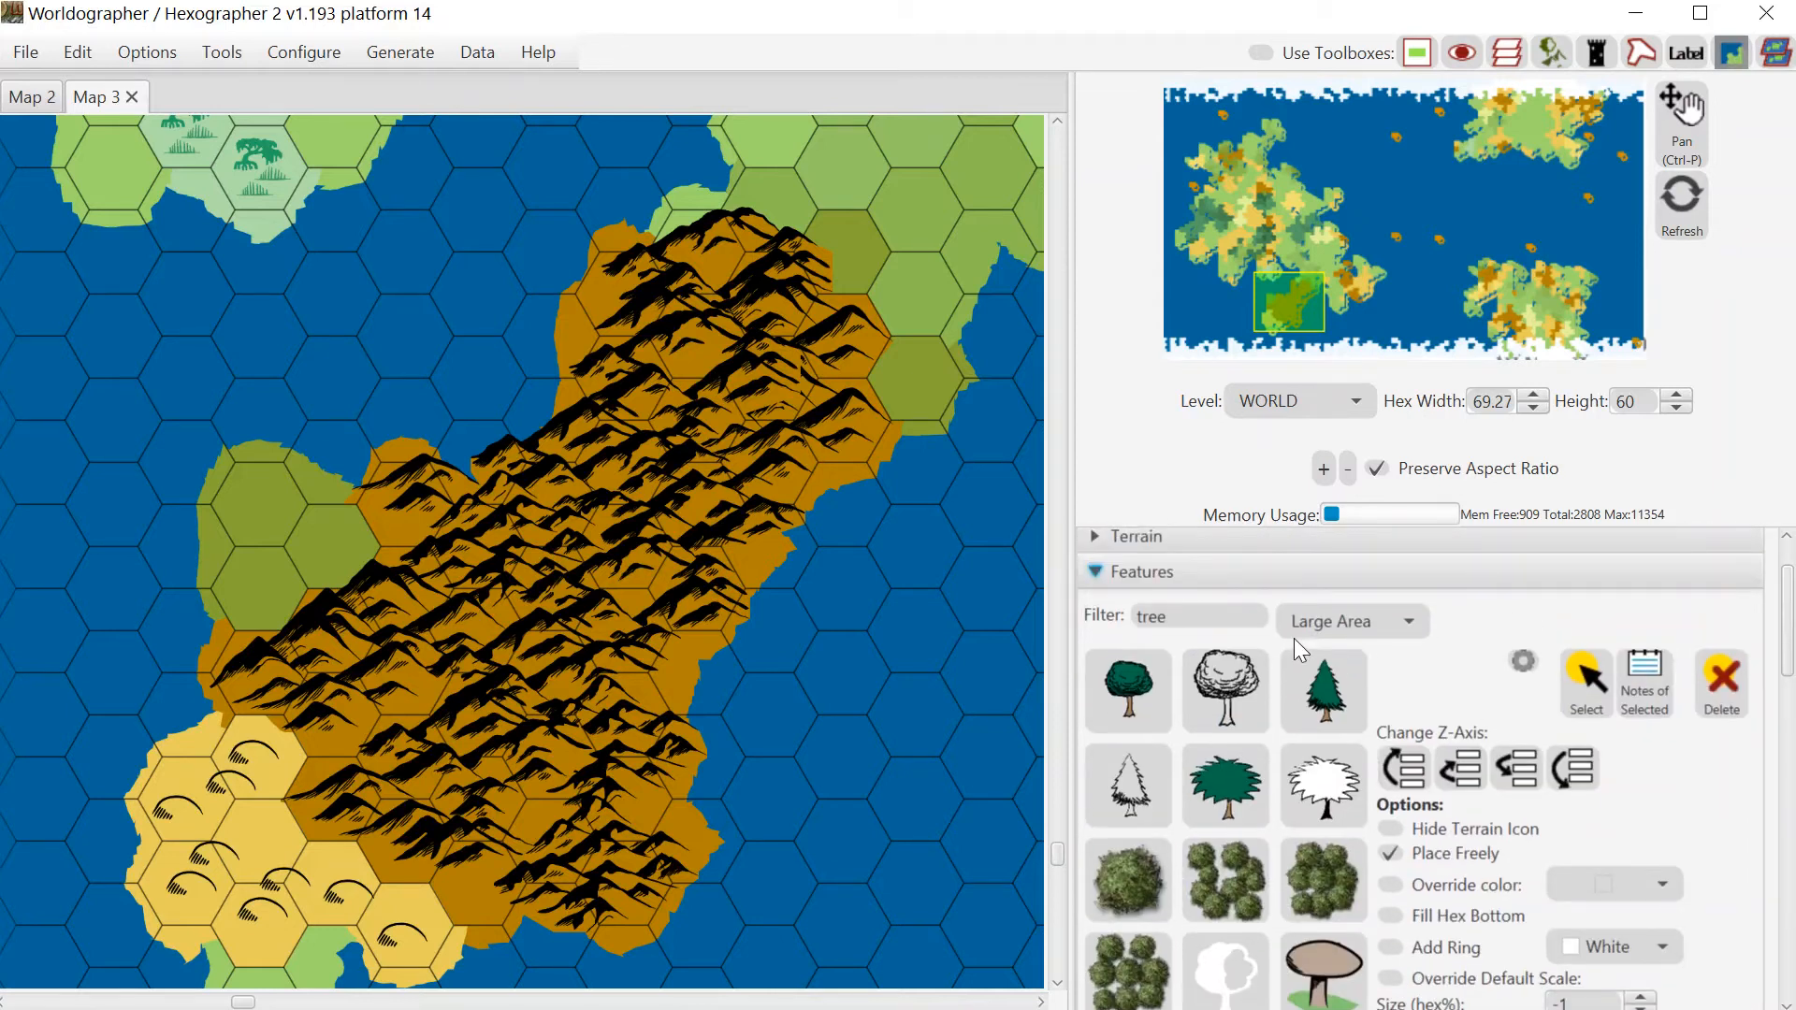
left_click_drag(1172, 617, 1093, 622)
key("BackSpace")
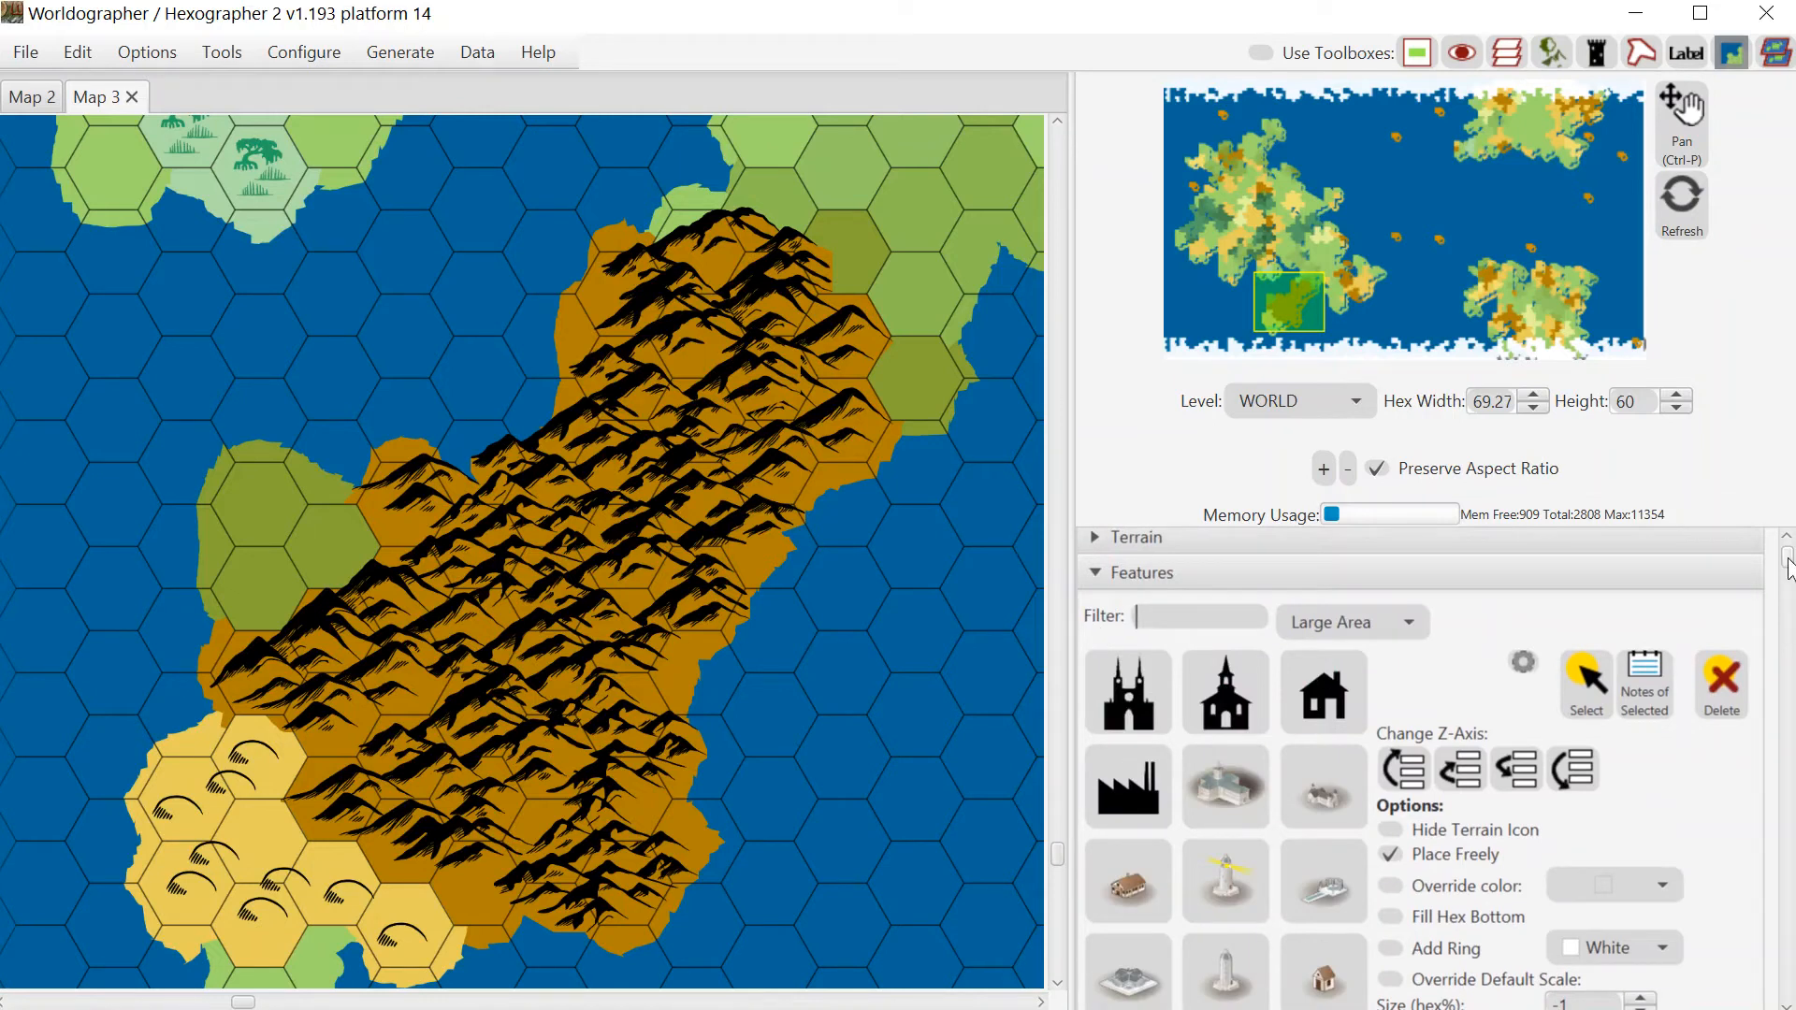
mouse_move(1789, 566)
left_mouse_down()
mouse_move(1775, 627)
mouse_move(1756, 630)
mouse_move(1775, 553)
left_mouse_up()
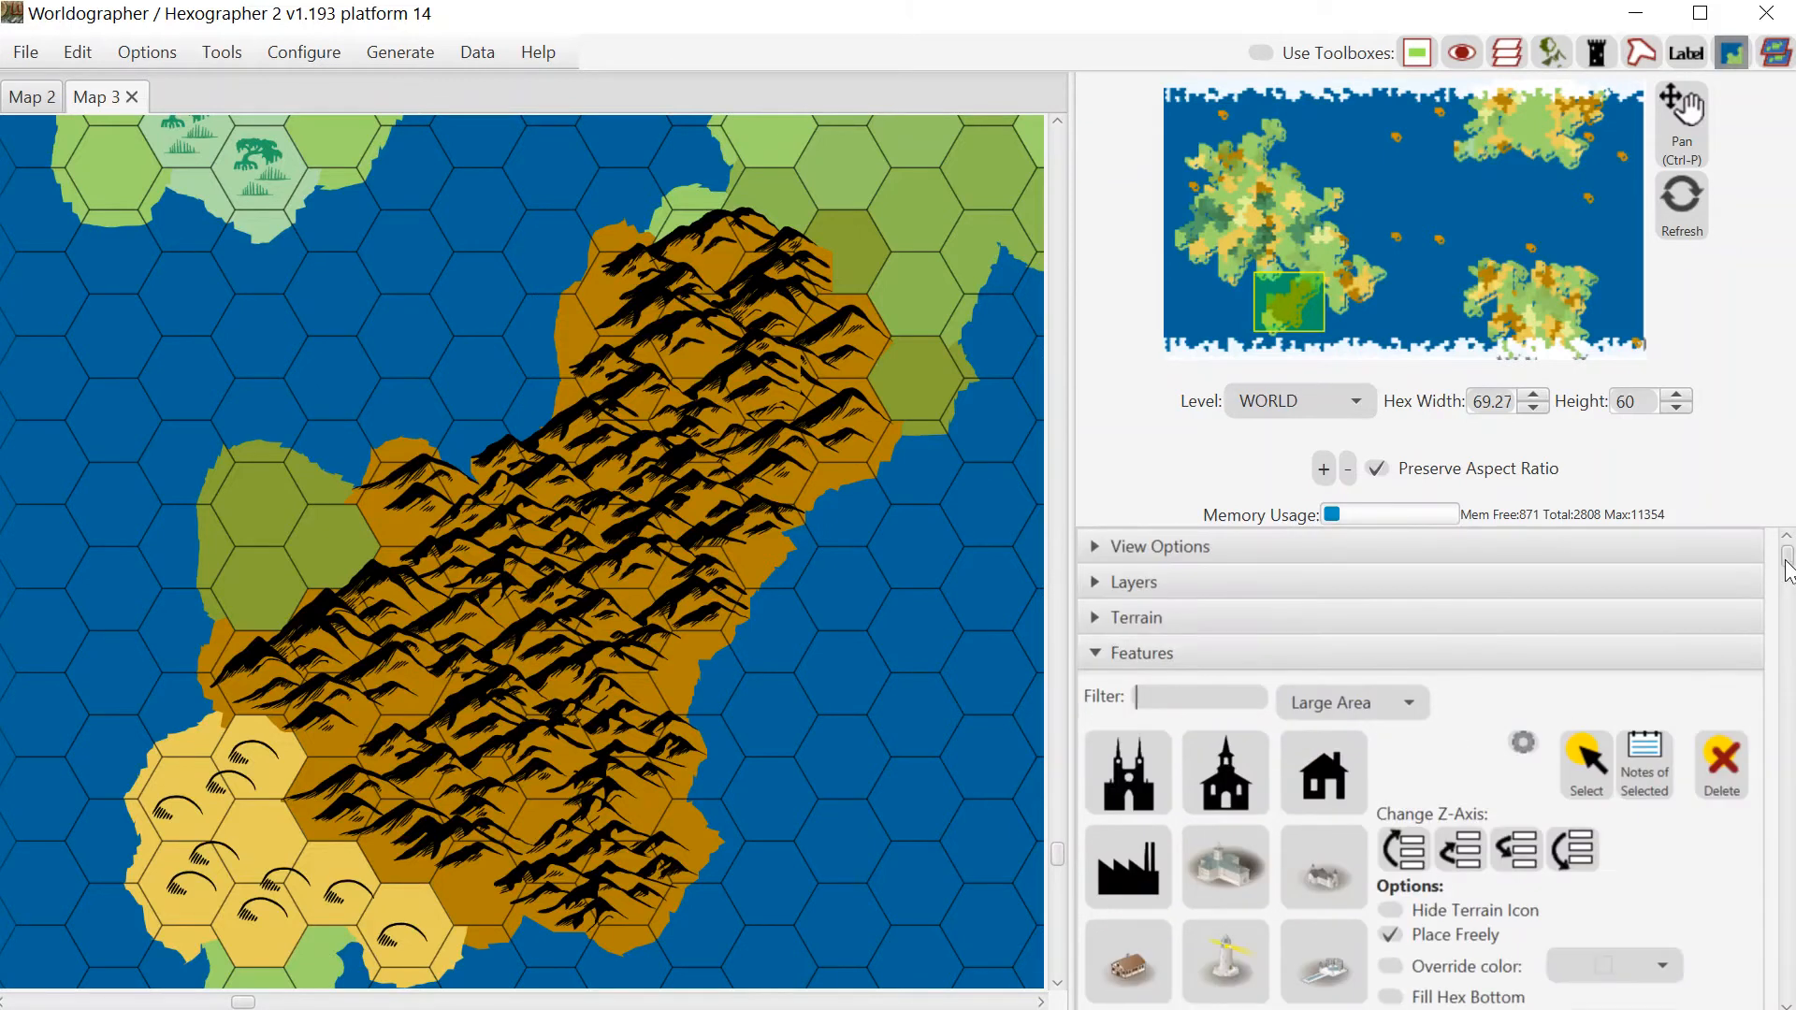
left_click_drag(1785, 559, 1756, 637)
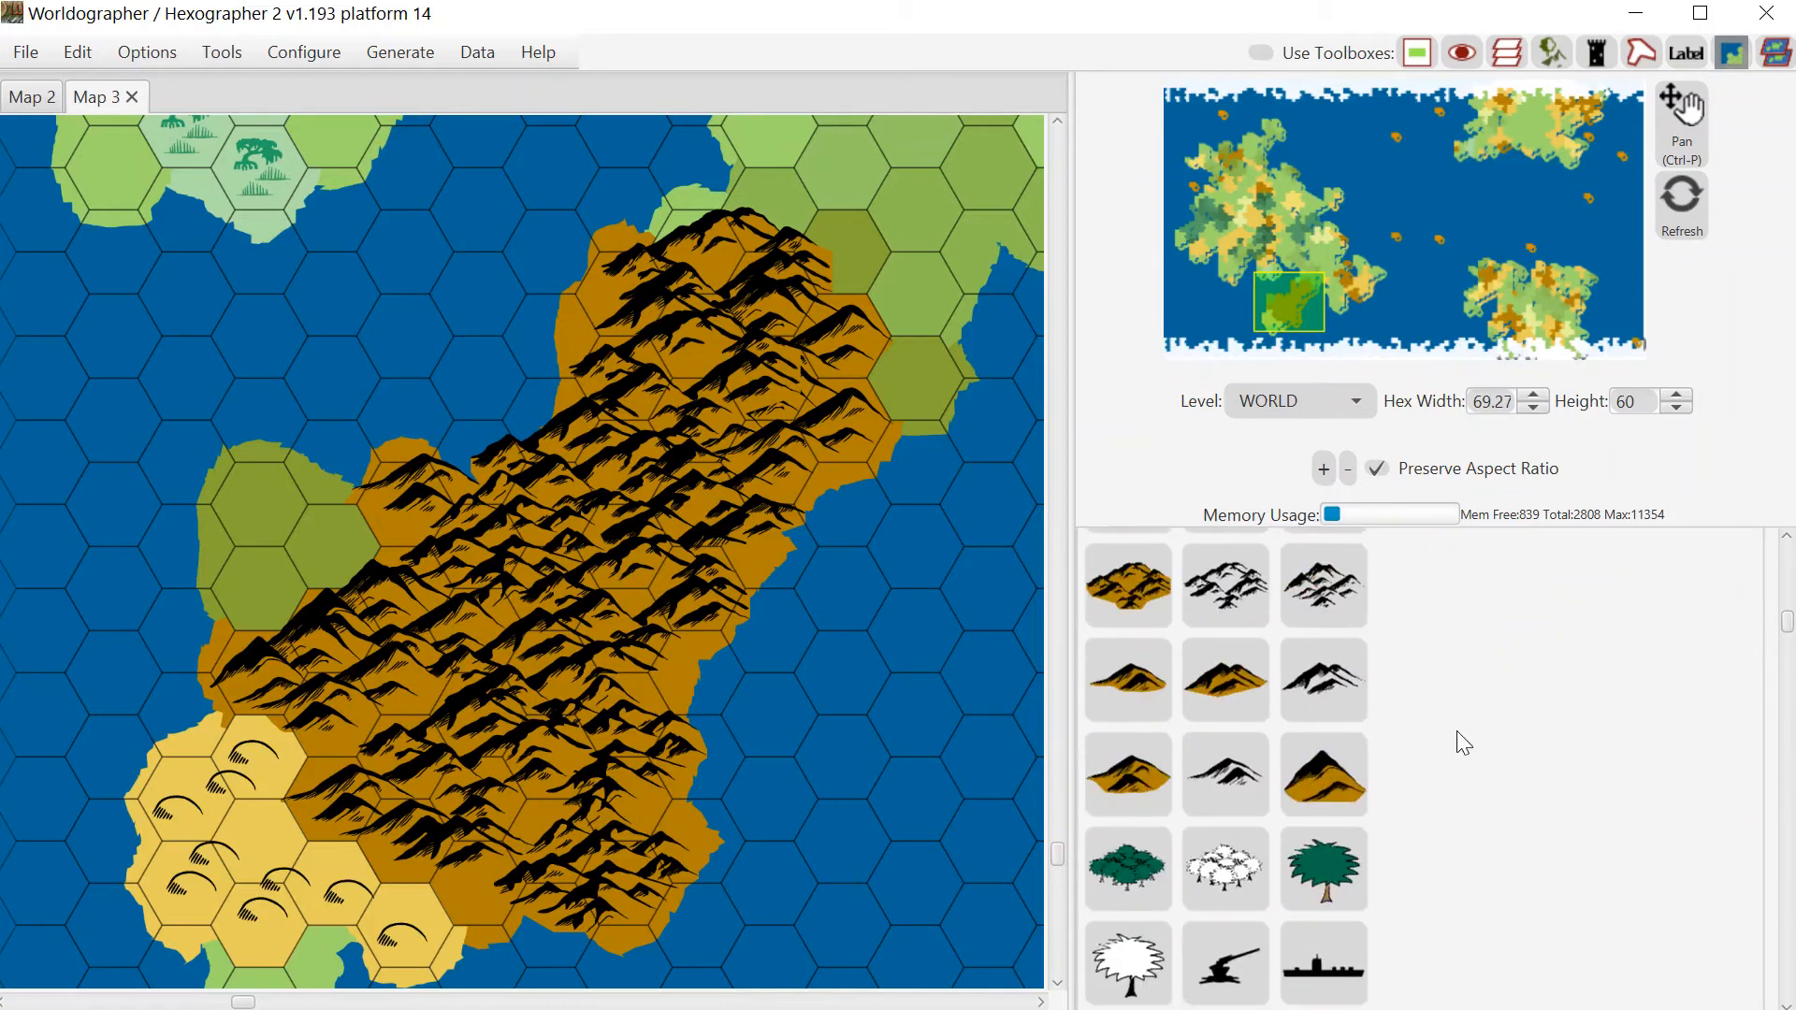
Open the terrain configuration for the Classic style, review each terrain's background color, icon, size and elevation settings, and close it
left_click(322, 58)
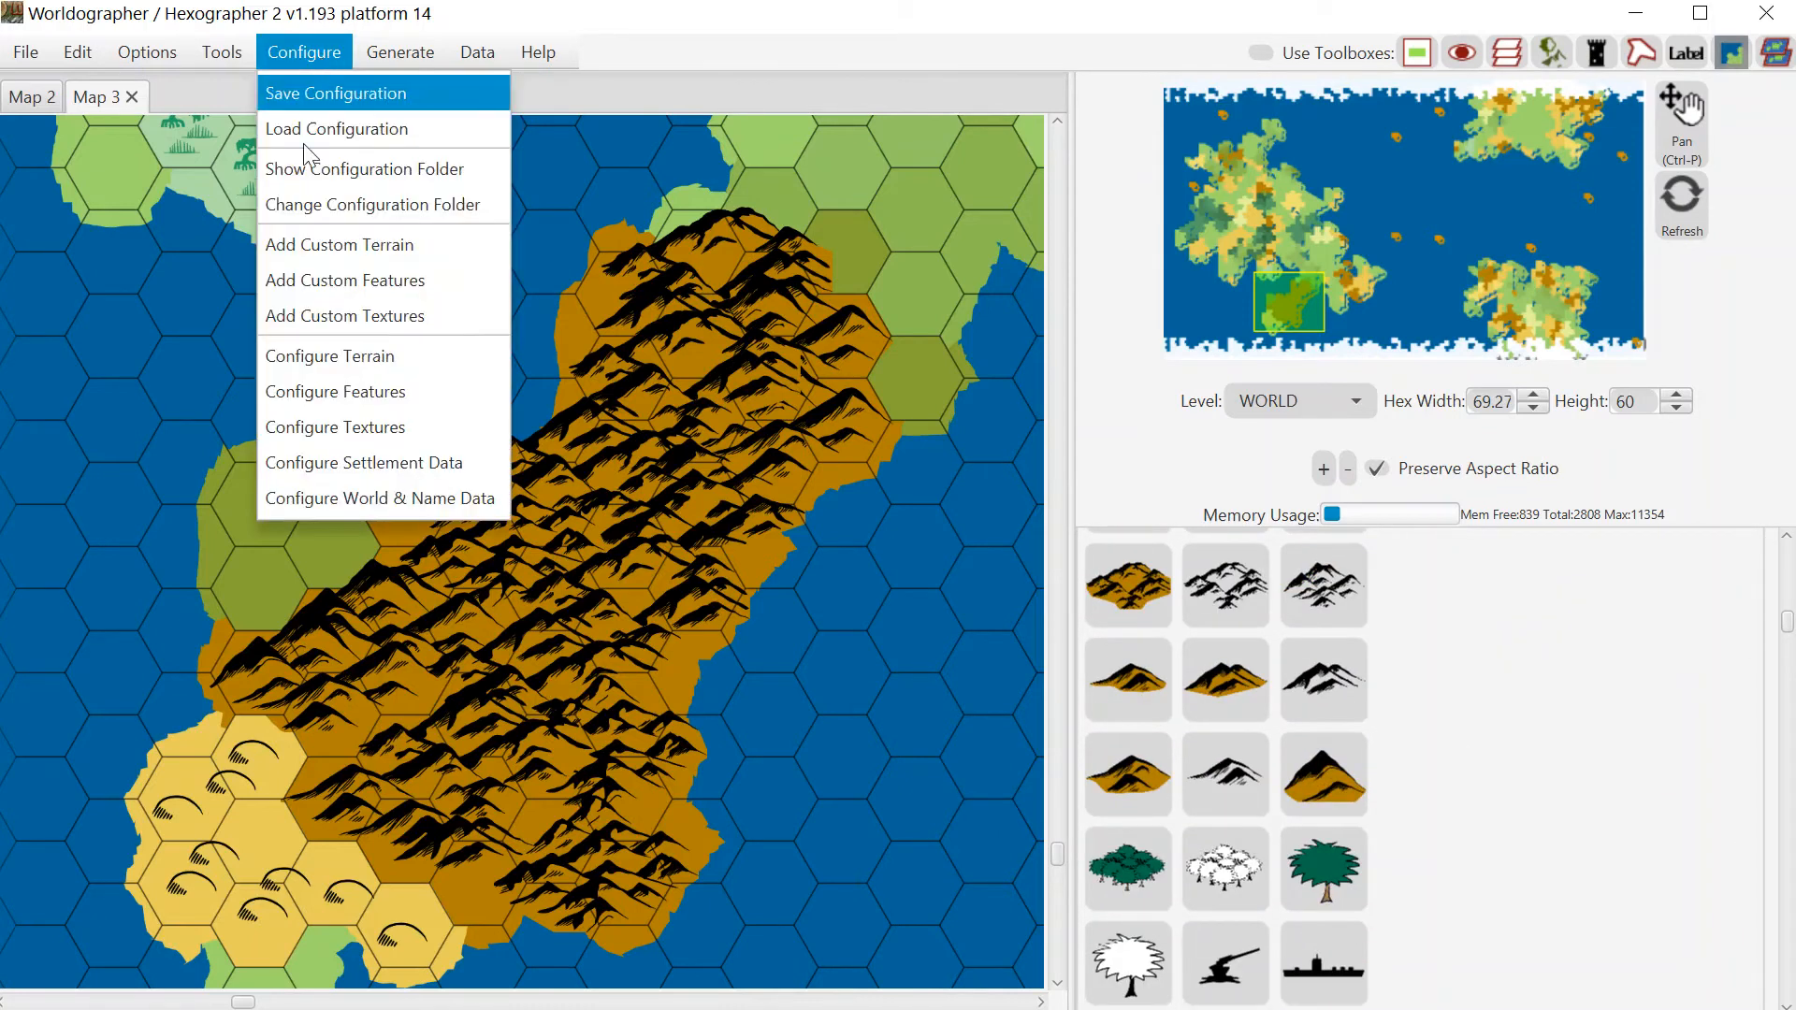
left_click(339, 352)
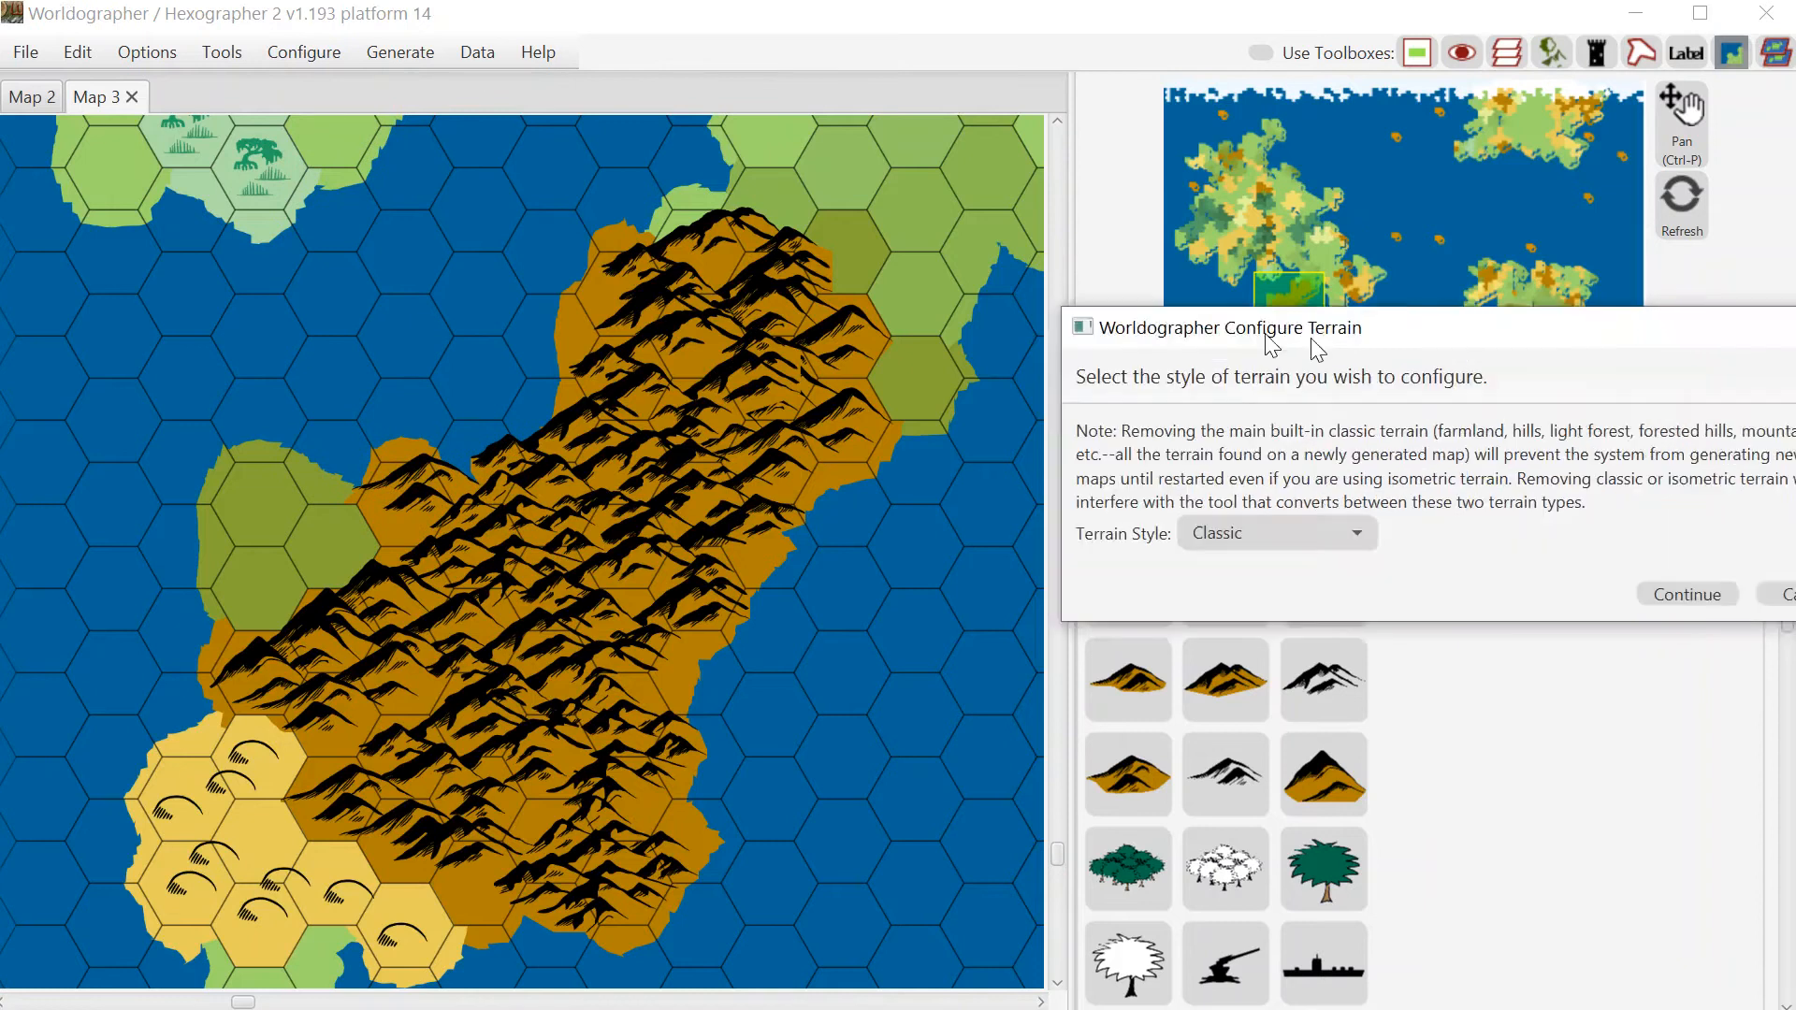
left_click(1216, 554)
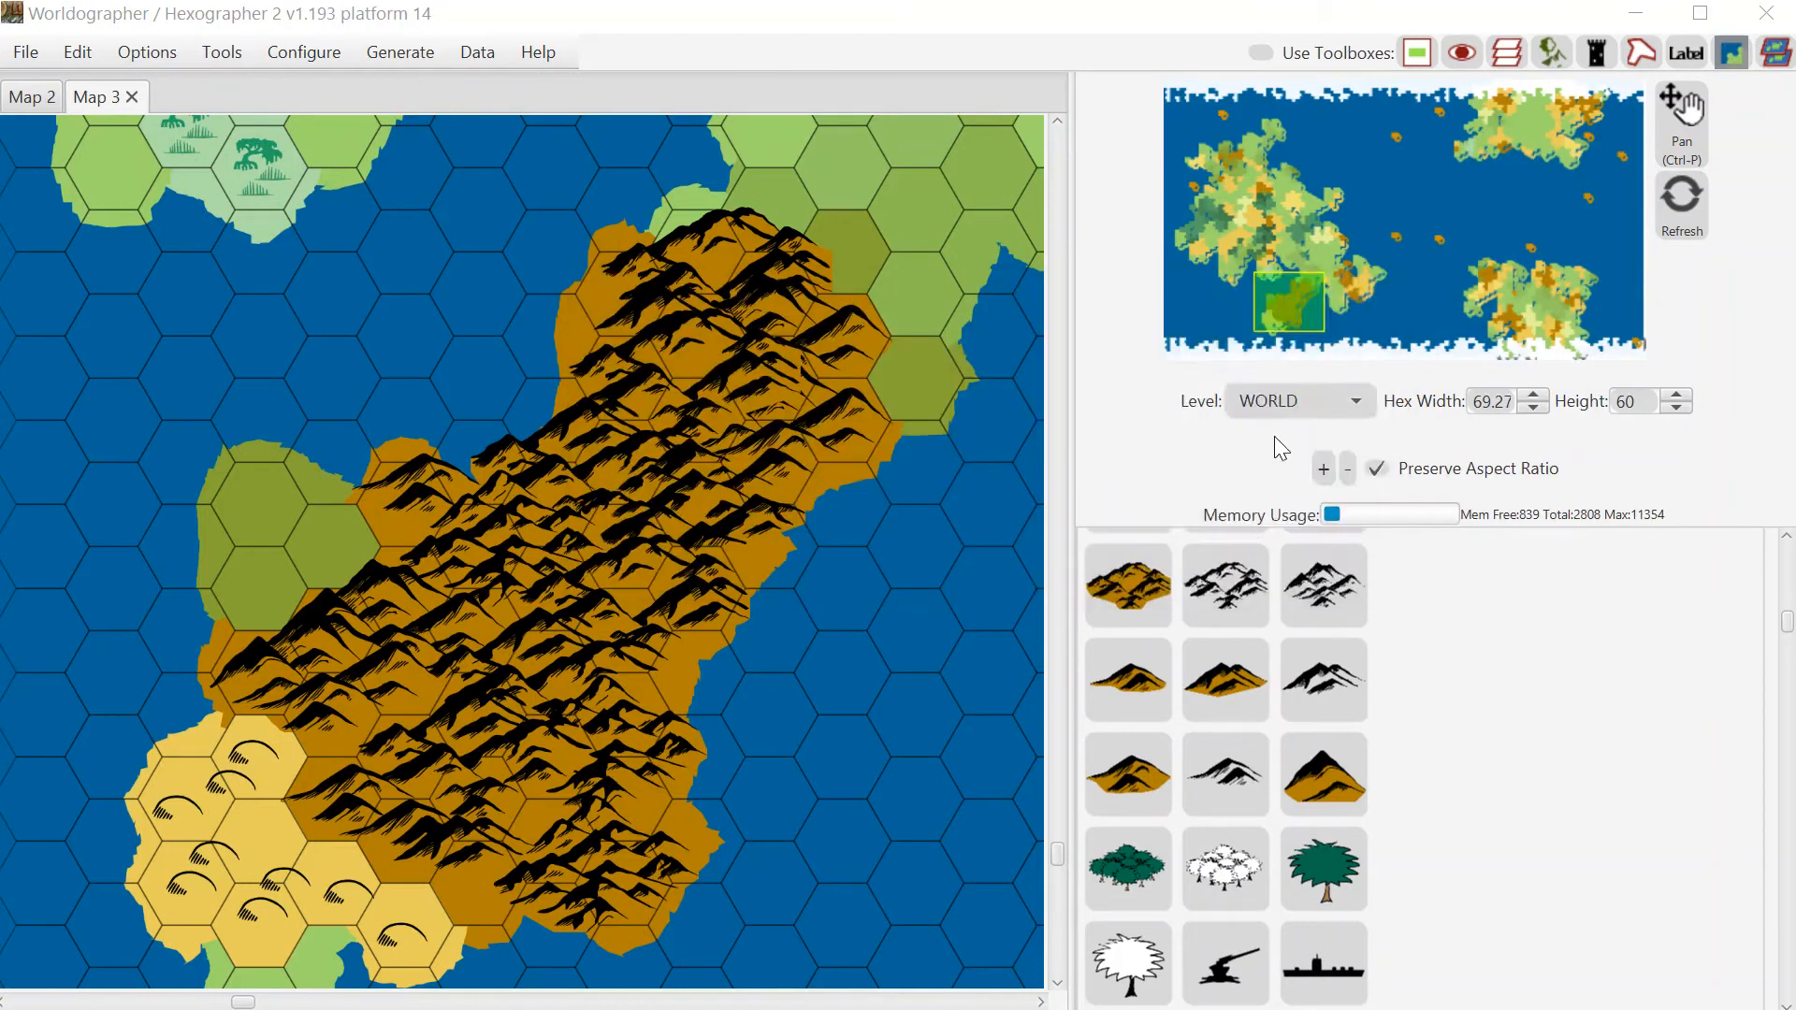
left_click_drag(768, 211, 707, 219)
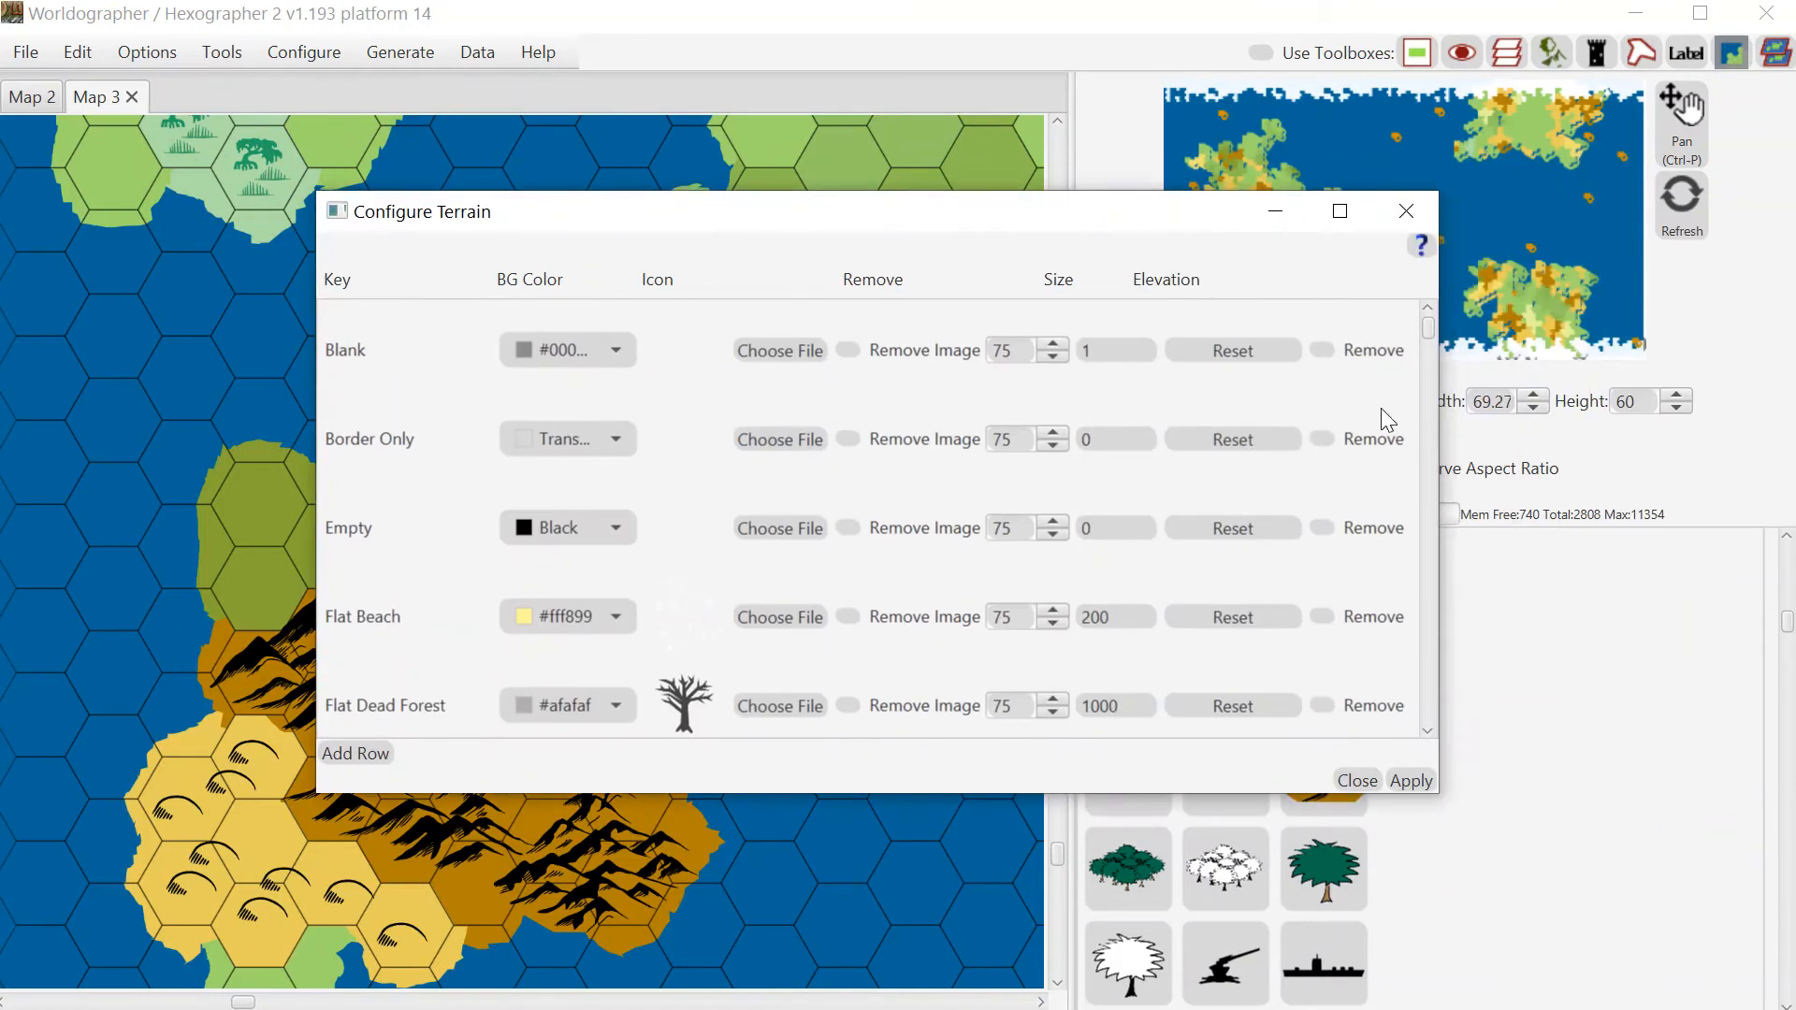
scroll(1429, 344, "down", 1)
scroll(1427, 356, "down", 10)
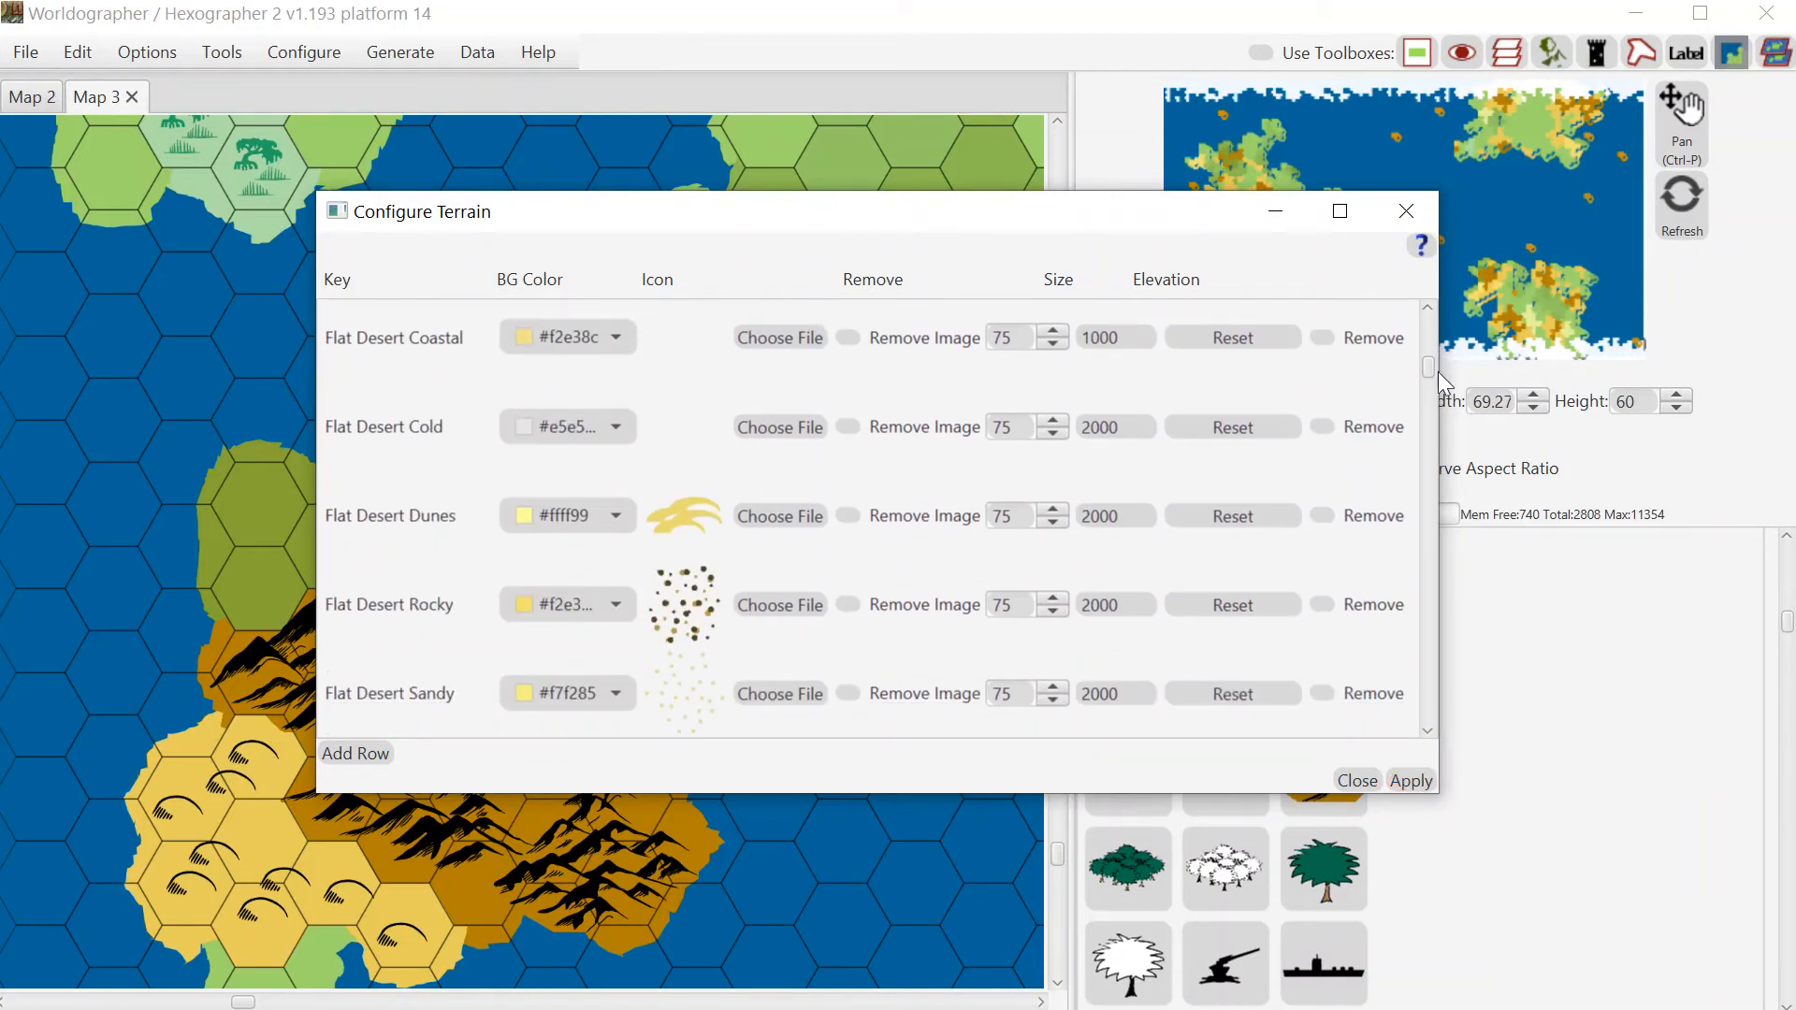
left_click_drag(1429, 367, 1428, 465)
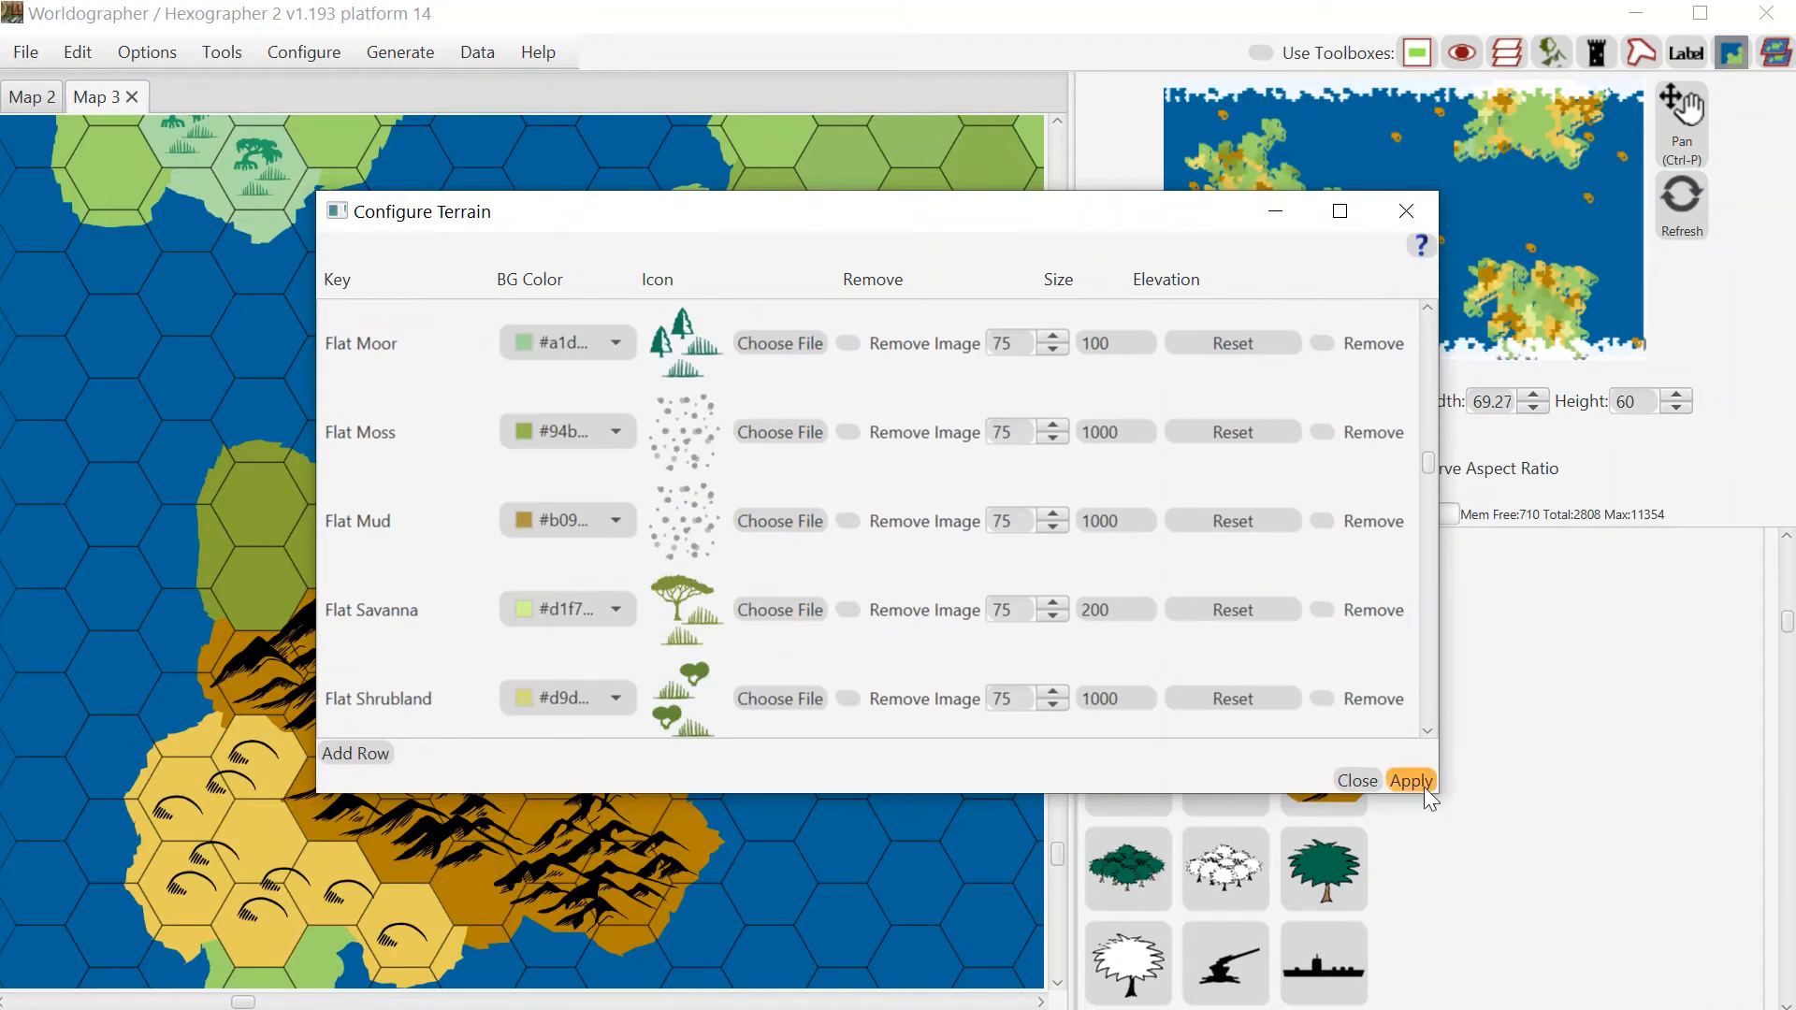
left_click(1355, 778)
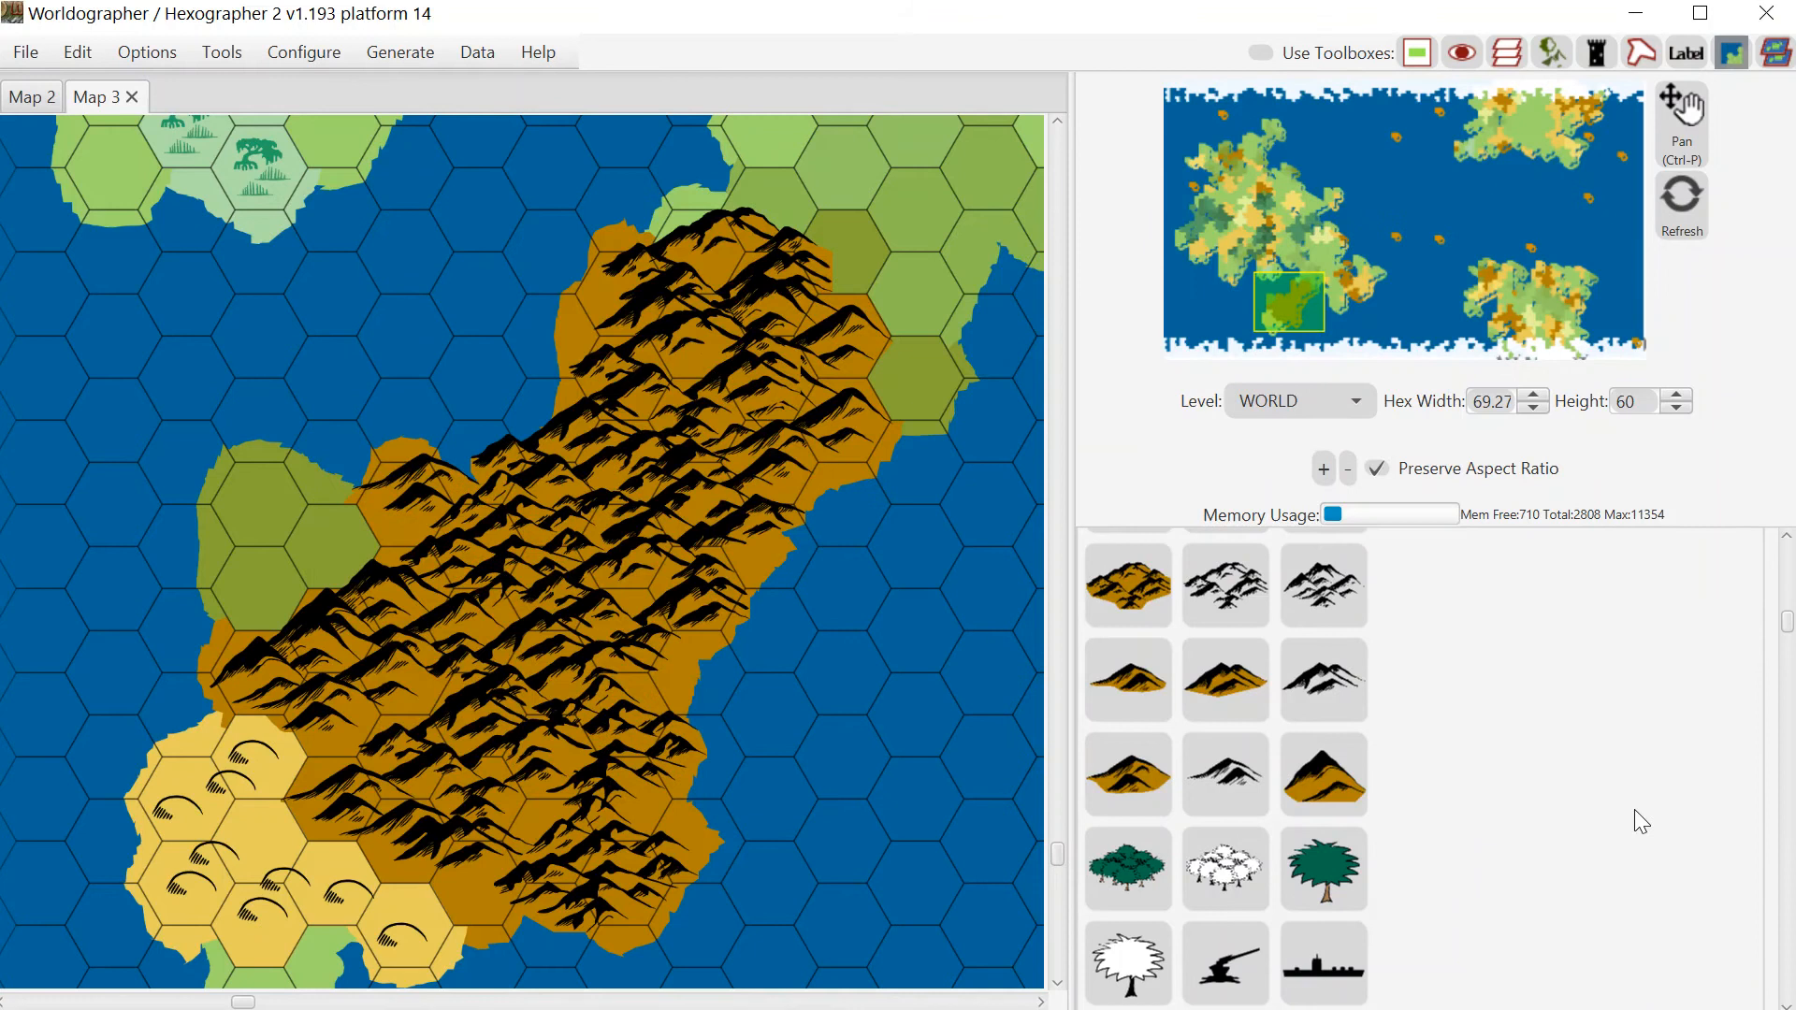